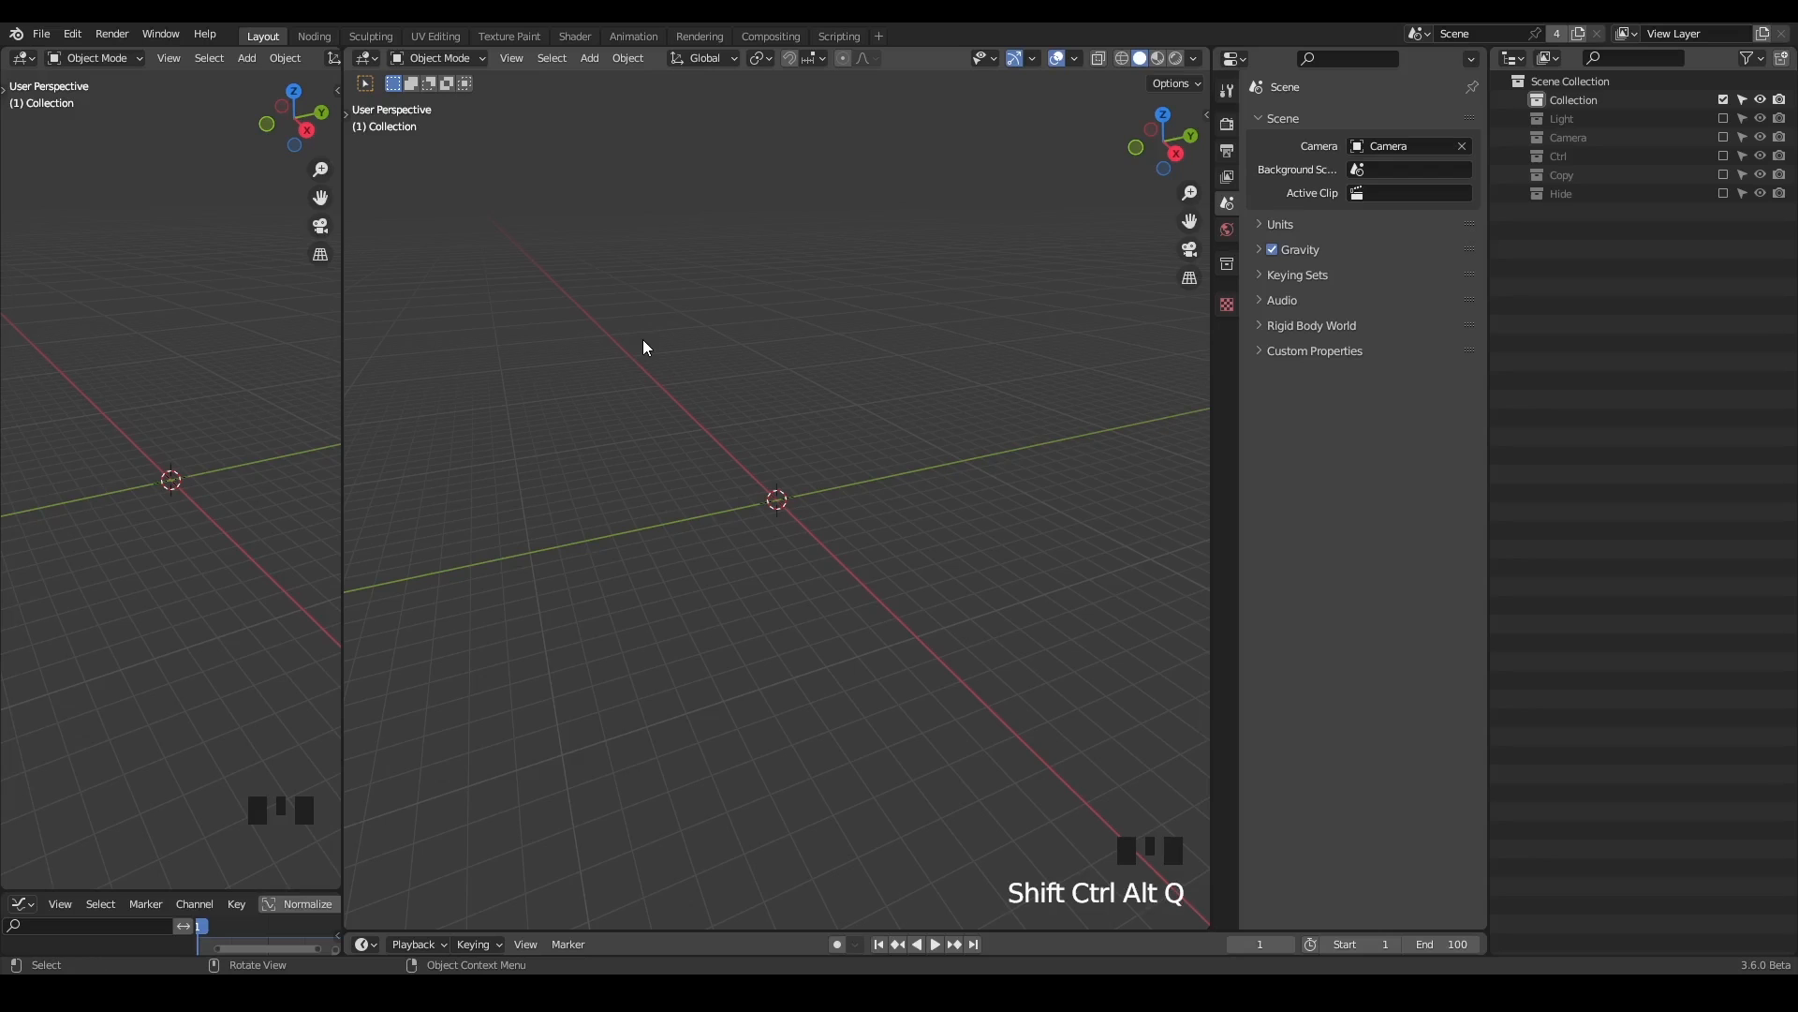
# - Switch to the node-editing workspace, add a plane and create a new geometry node tree for it
pyautogui.click(312, 36)
pyautogui.hotkey('shift', 'a')
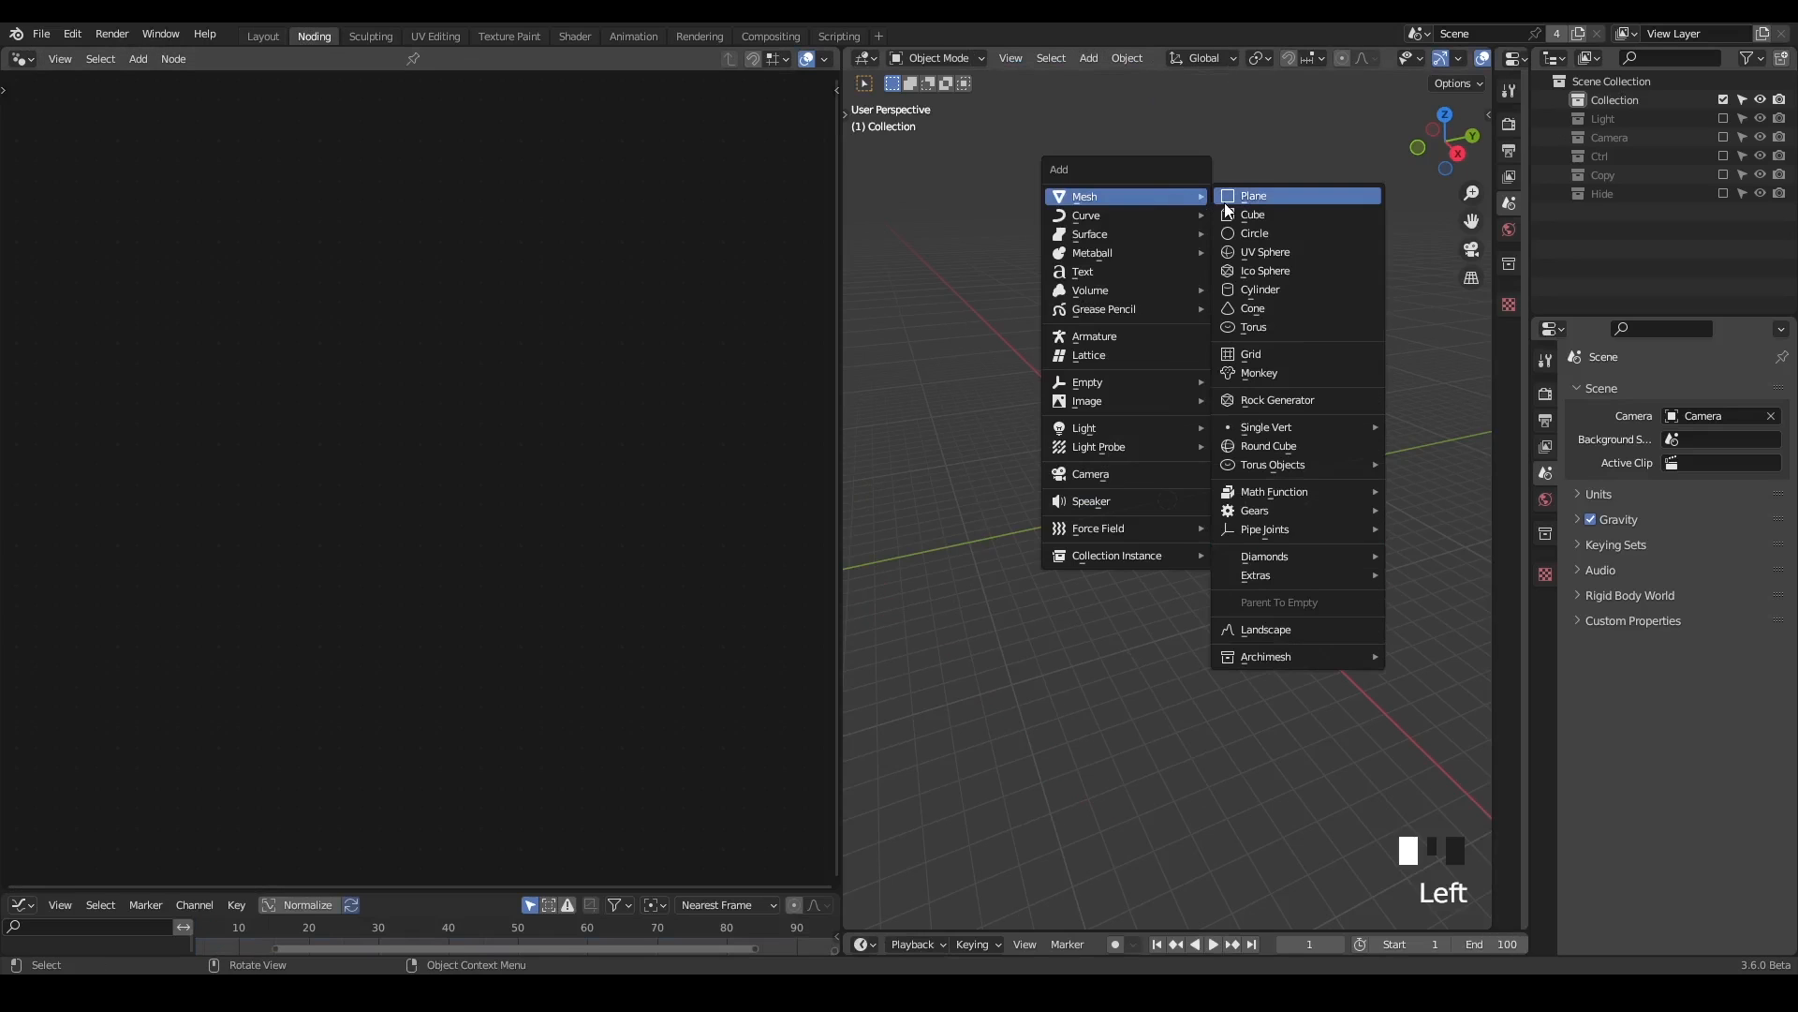
pyautogui.click(1218, 204)
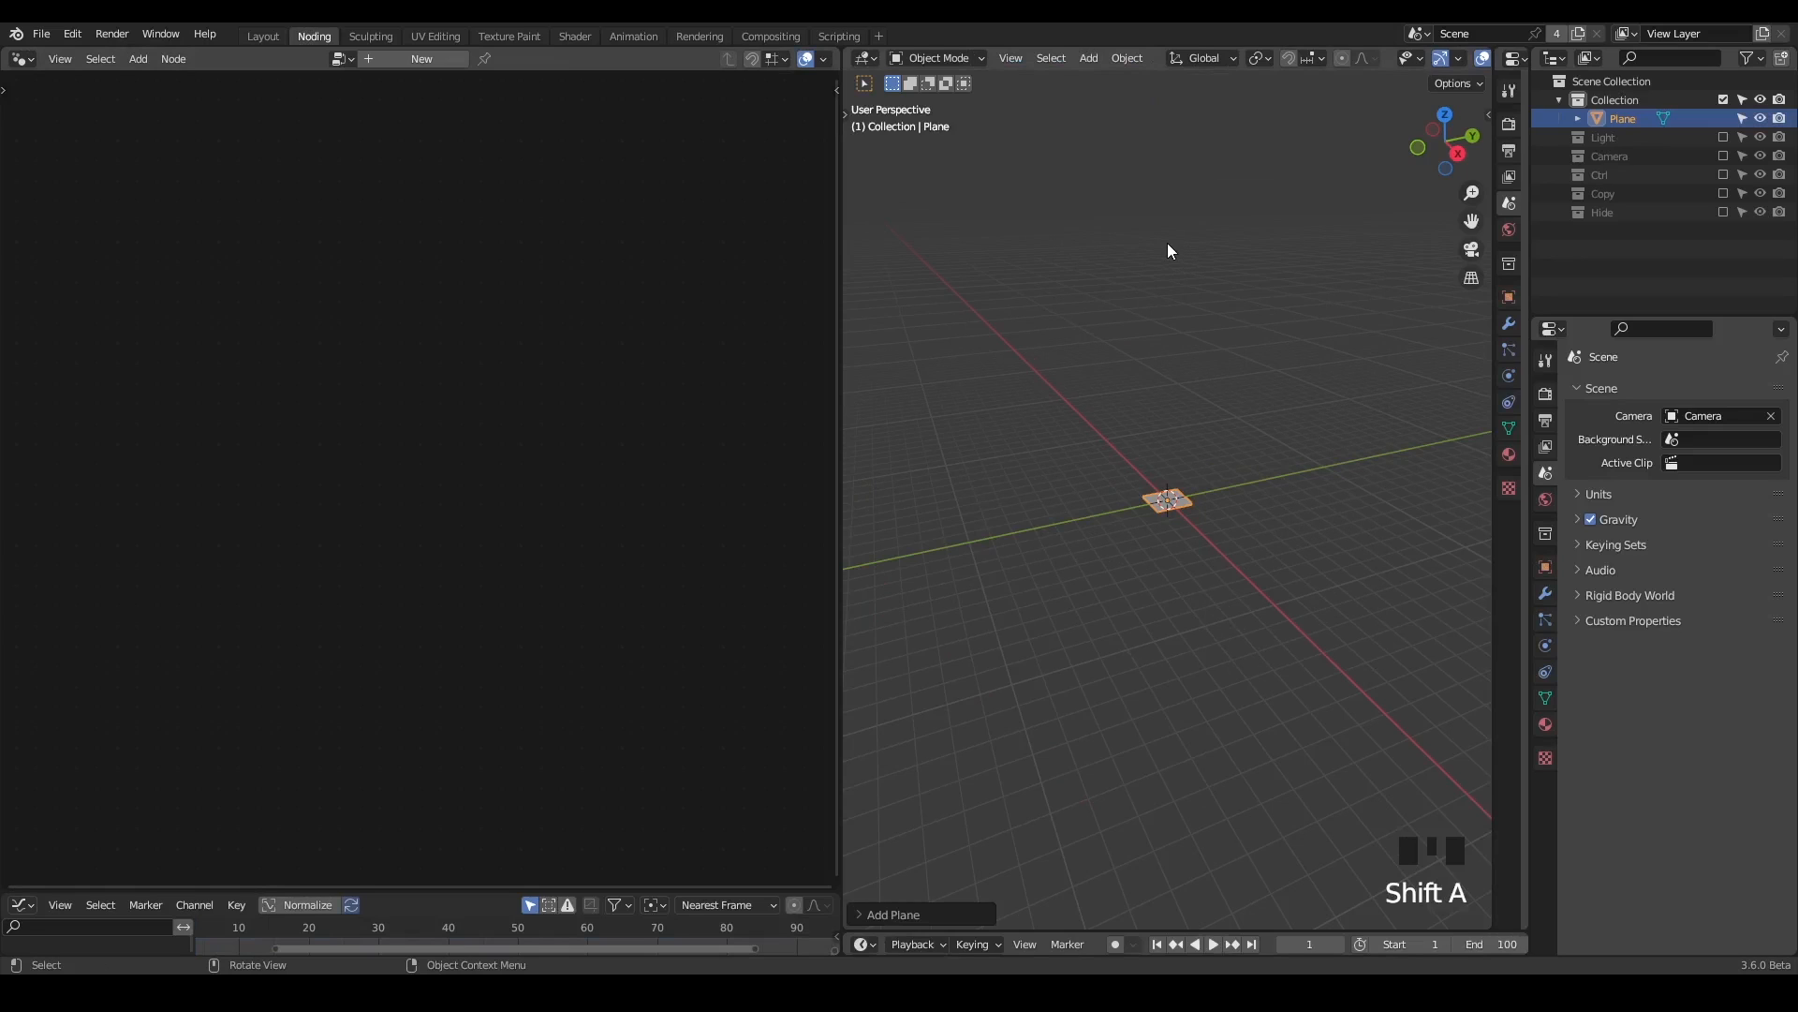
pyautogui.click(378, 60)
pyautogui.keyDown('ctrl'); pyautogui.moveTo(1157, 522); pyautogui.dragTo(1232, 422, button='middle'); pyautogui.keyUp('ctrl')
# - Add a Simulation zone to the node tree, placing it above the Group Input and Group Output nodes
pyautogui.hotkey('shift', 'a')
pyautogui.write('s')
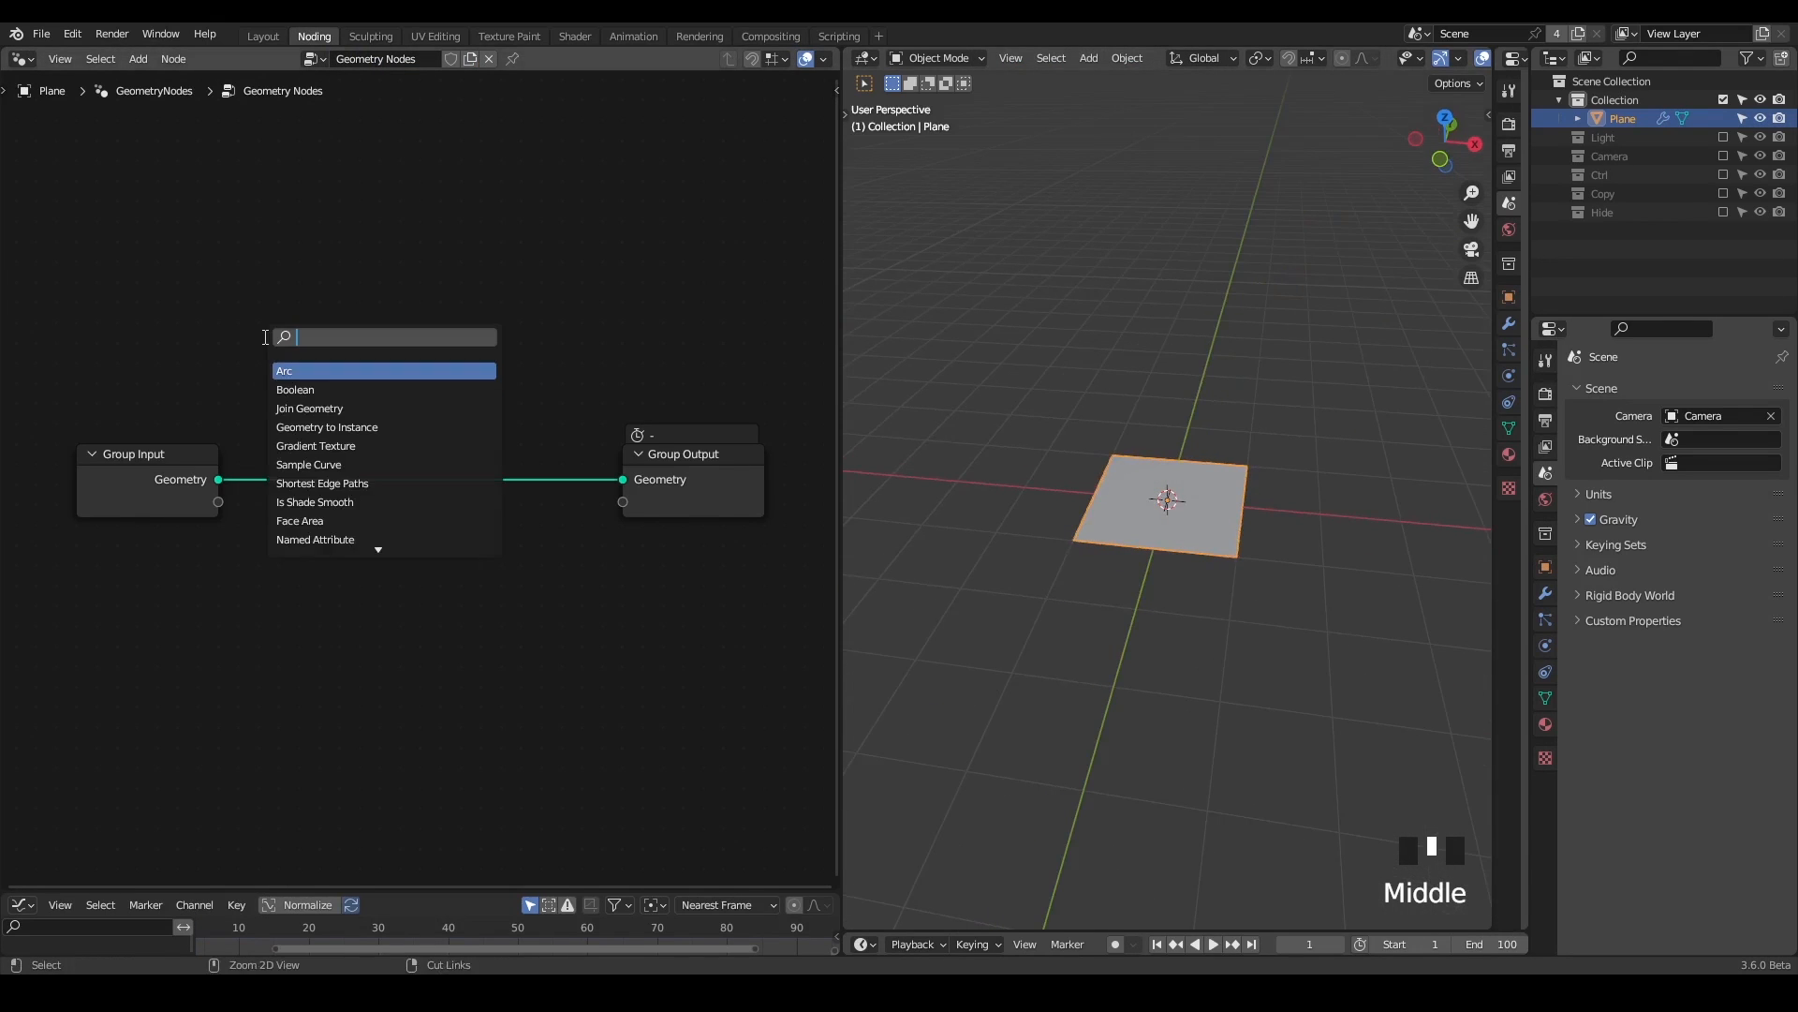
pyautogui.write('imu')
pyautogui.press('Return')
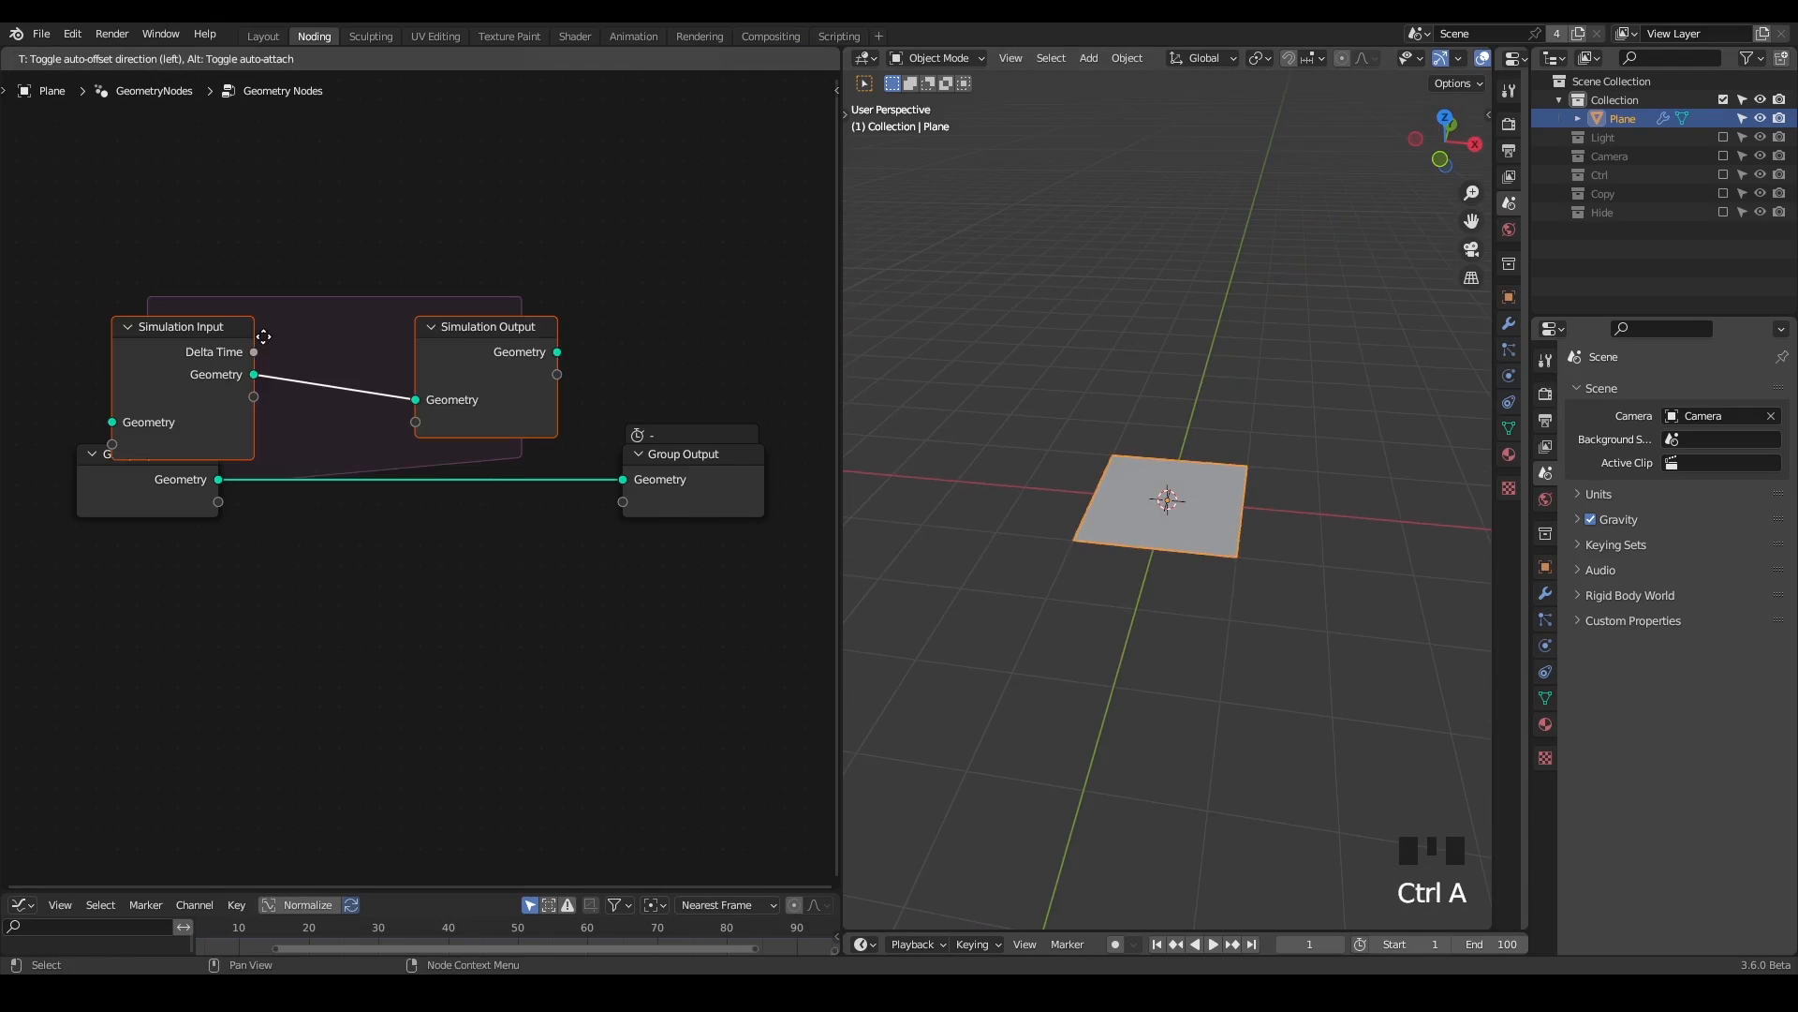
pyautogui.click(473, 213)
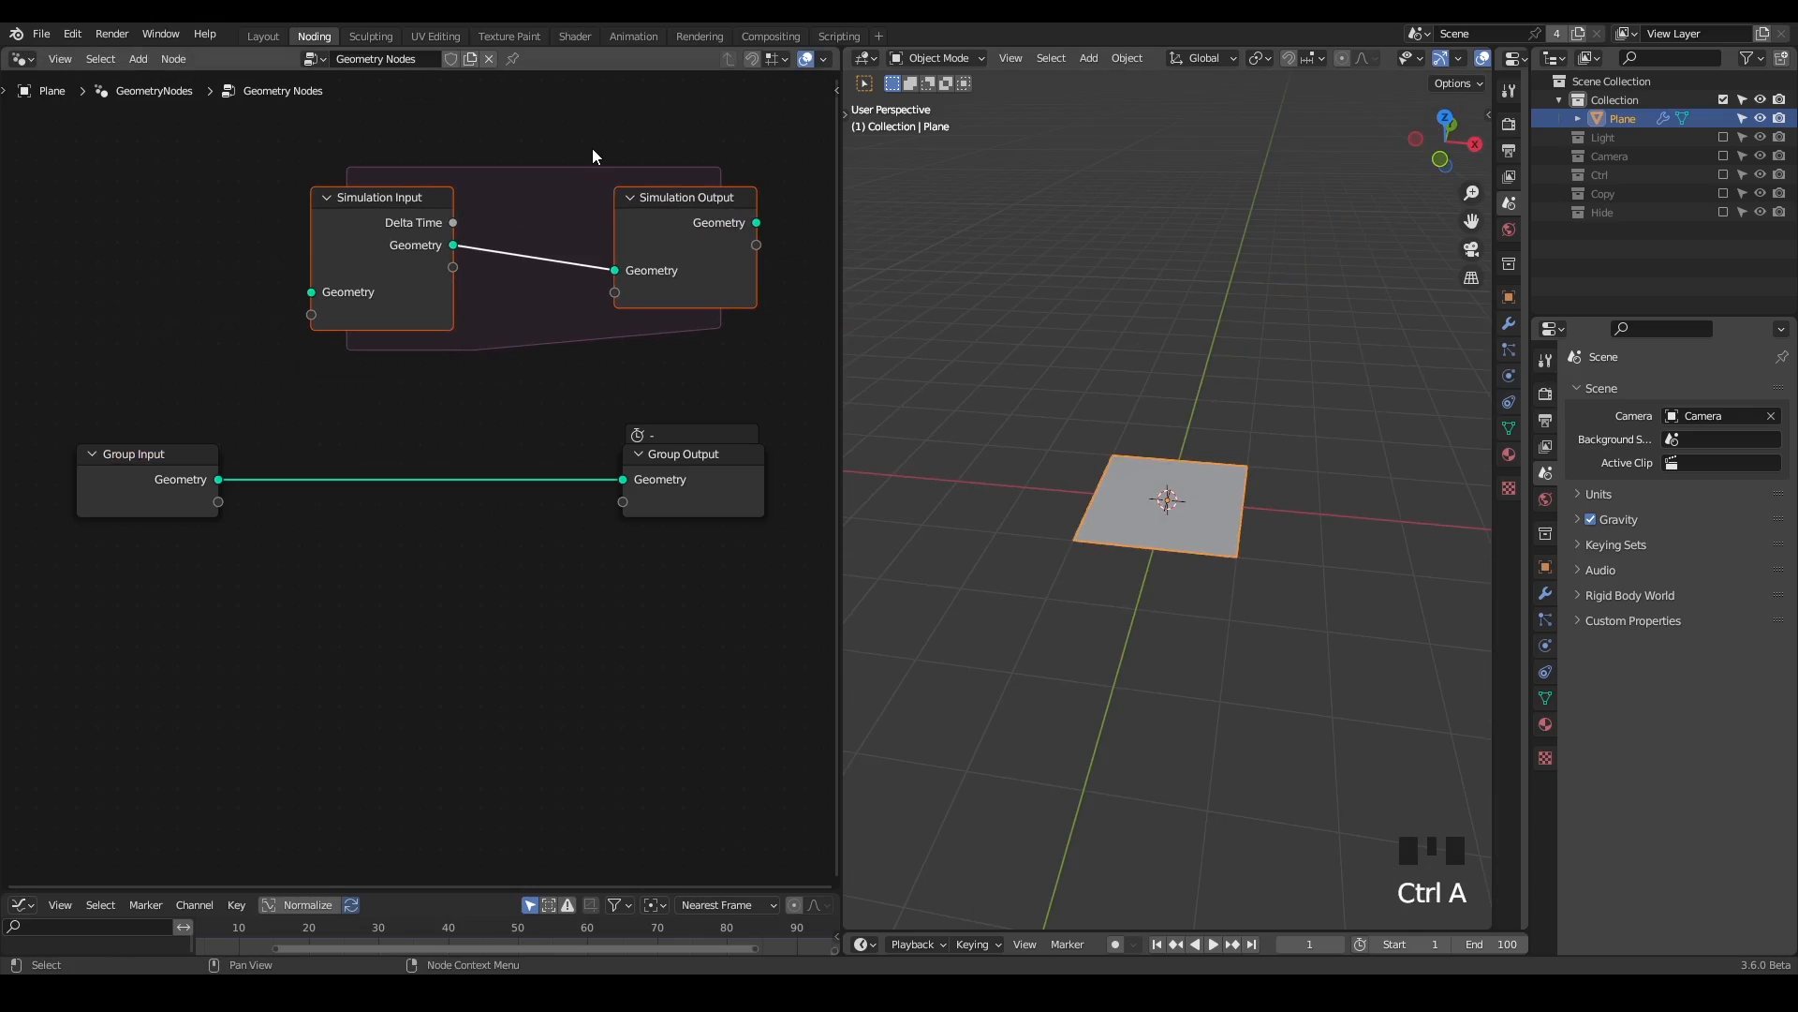
pyautogui.hotkey('shift', 'ctrl', 'alt', 'q')
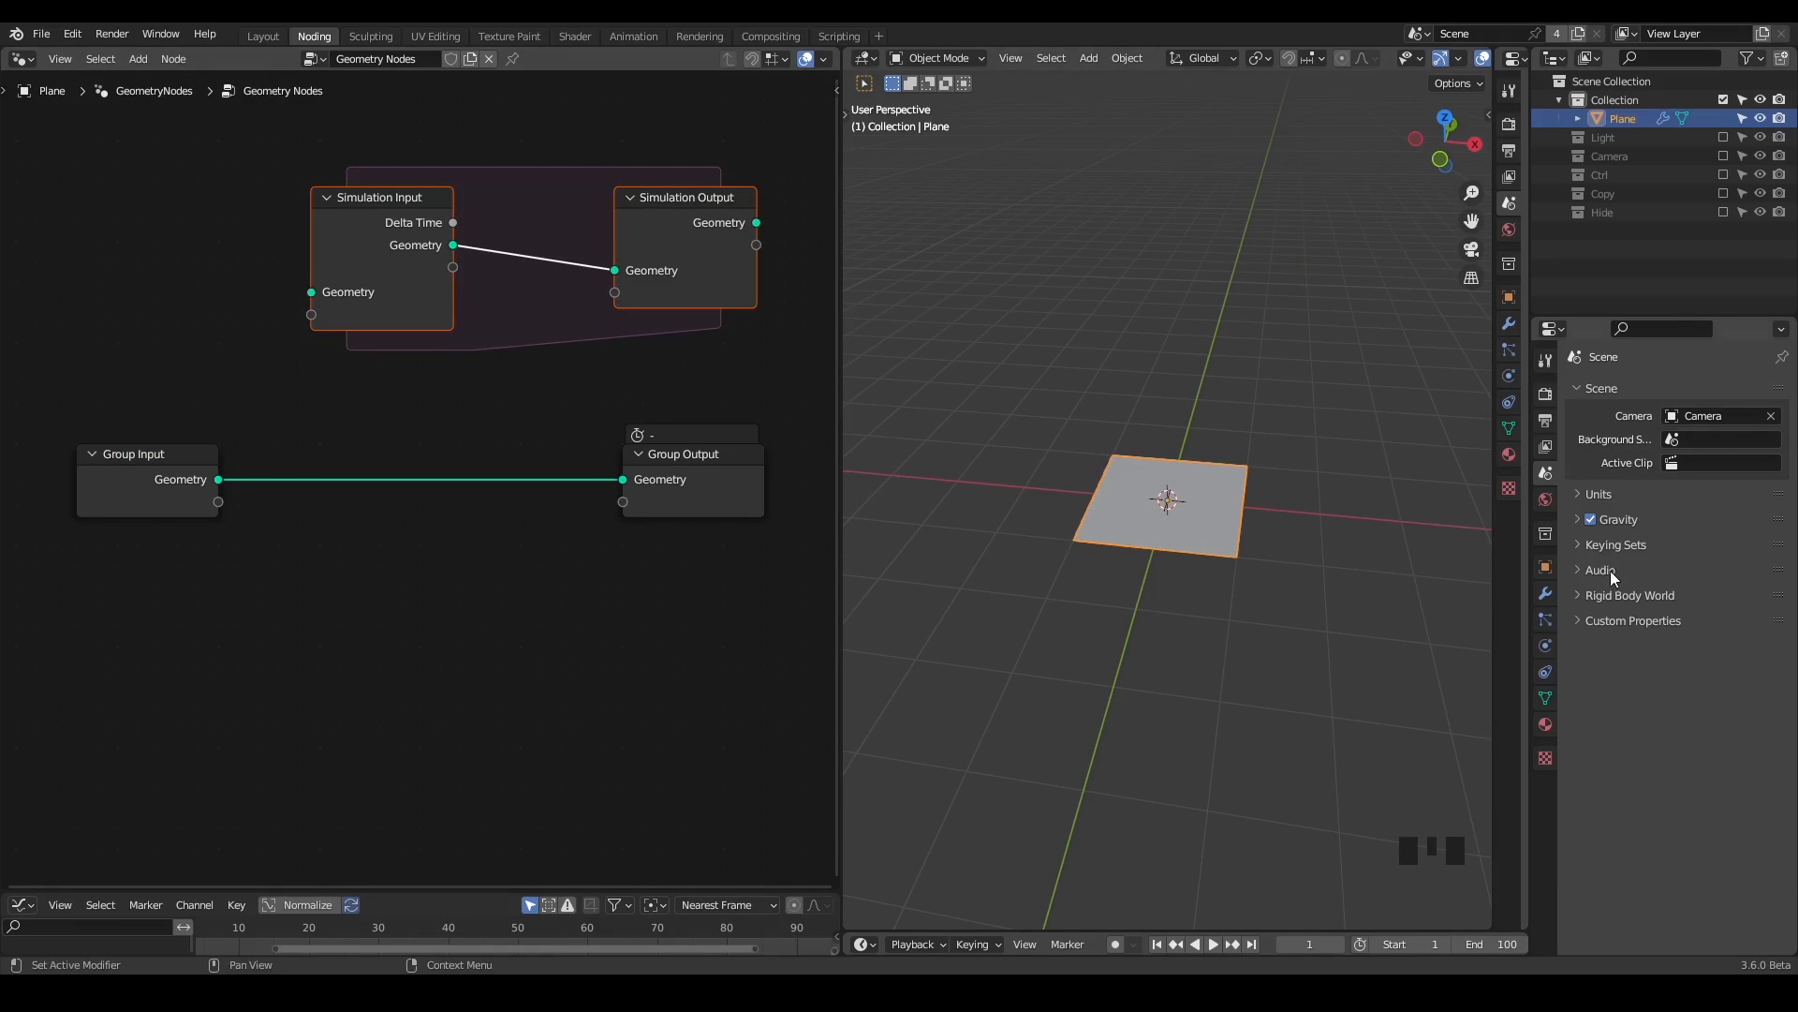
# - Display the plane's physics properties, including the Simulation Nodes section
pyautogui.click(1546, 618)
pyautogui.click(1545, 645)
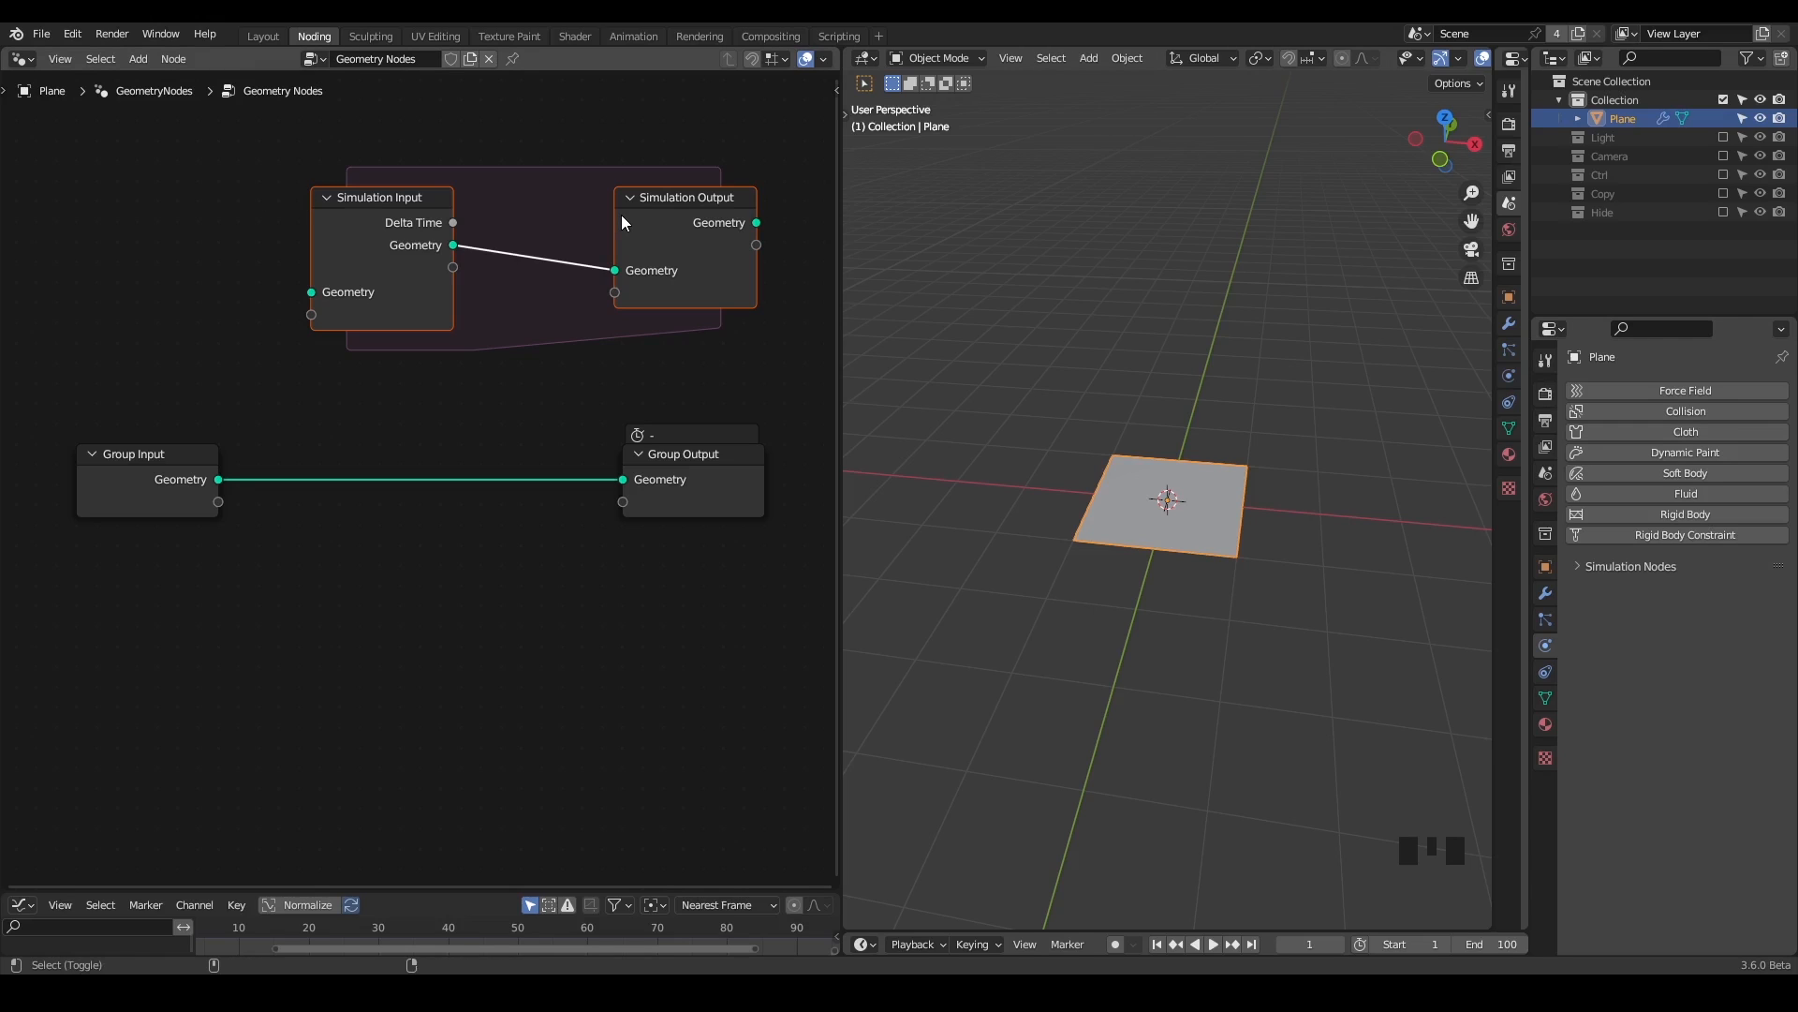
pyautogui.hotkey('shift', 'ctrl', 'alt', 'q')
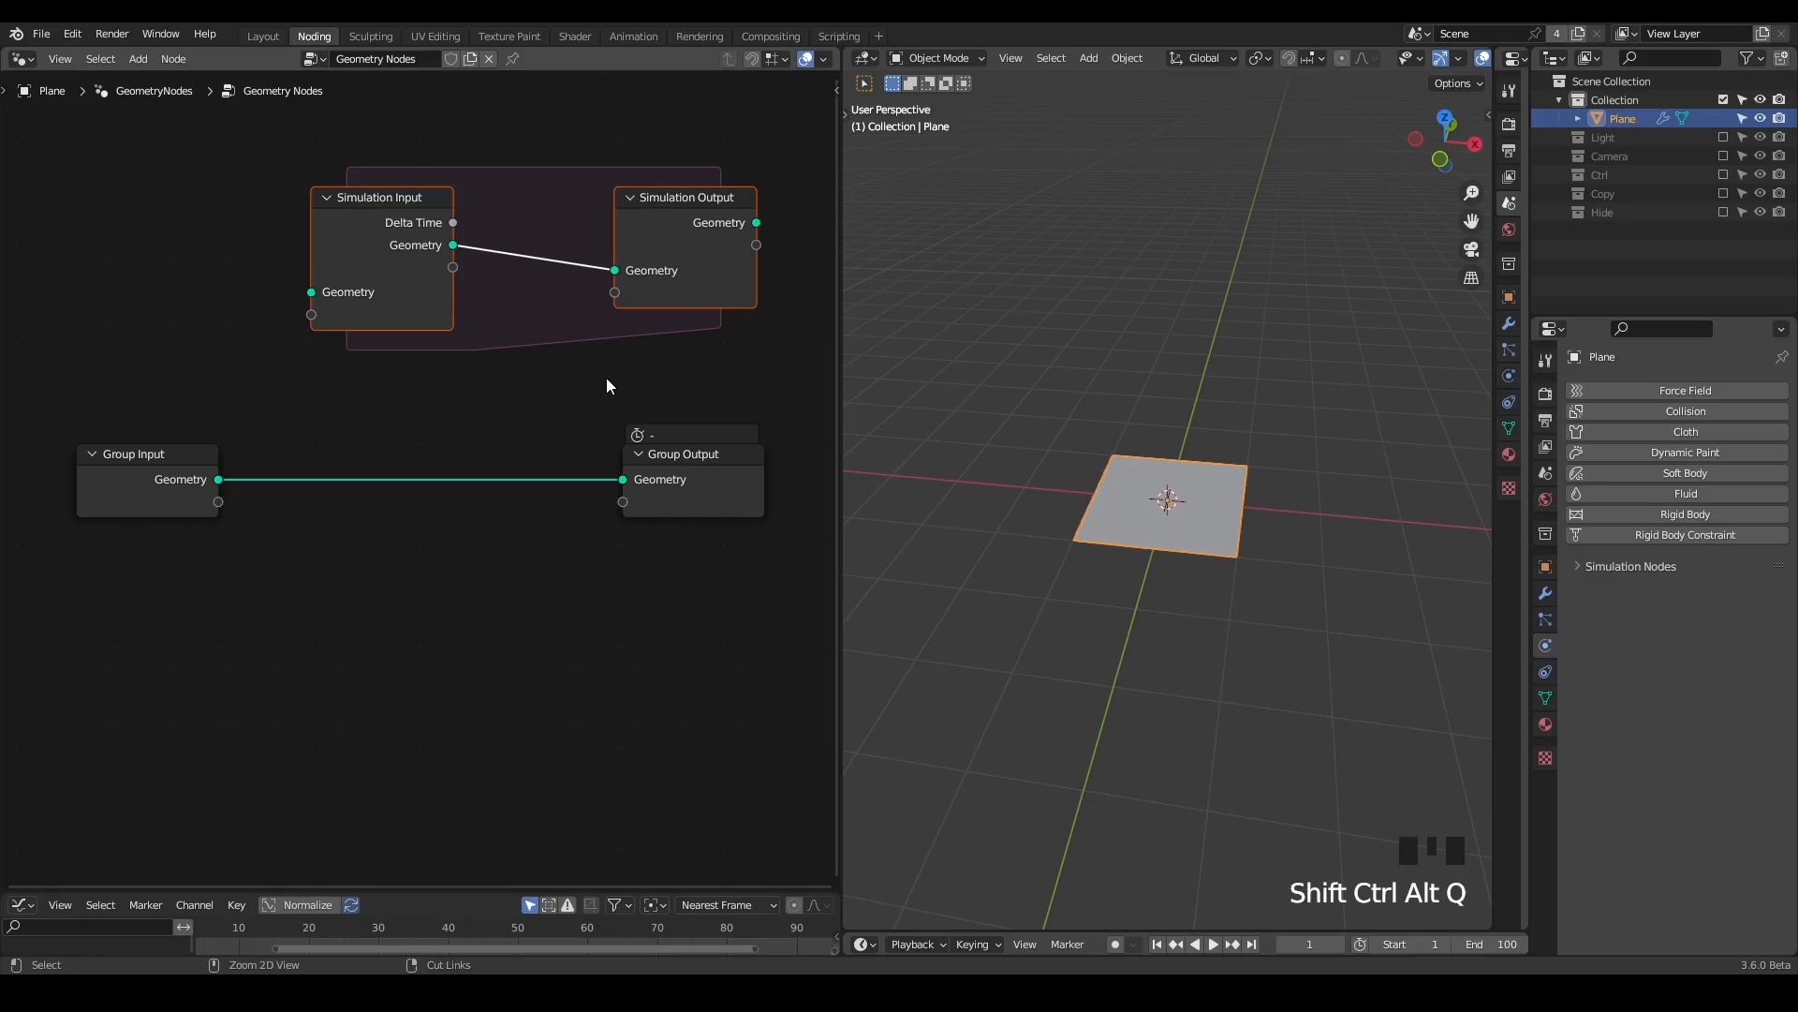
# - Insert a Set Position node between Group Input and Group Output and set its X offset to 1 m
pyautogui.hotkey('ctrl', 'a')
pyautogui.write('set posi')
pyautogui.press('Return')
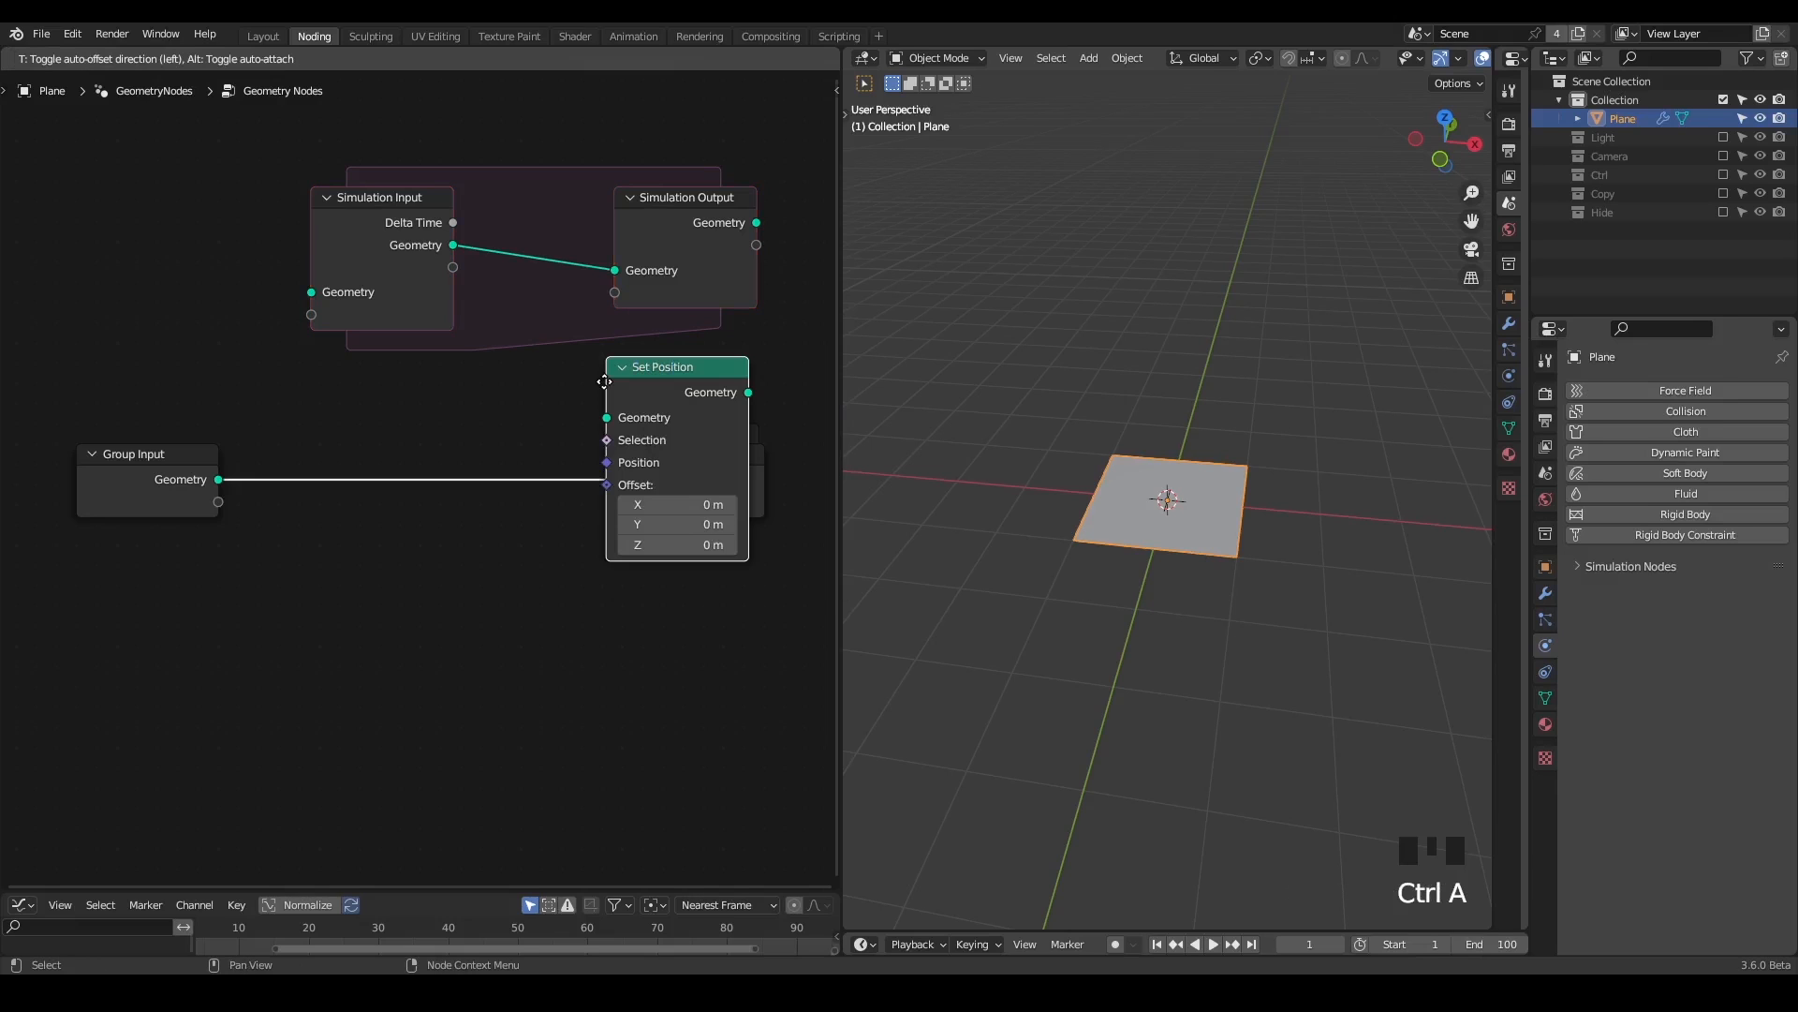
pyautogui.click(396, 570)
pyautogui.moveTo(396, 571); pyautogui.dragTo(593, 599)
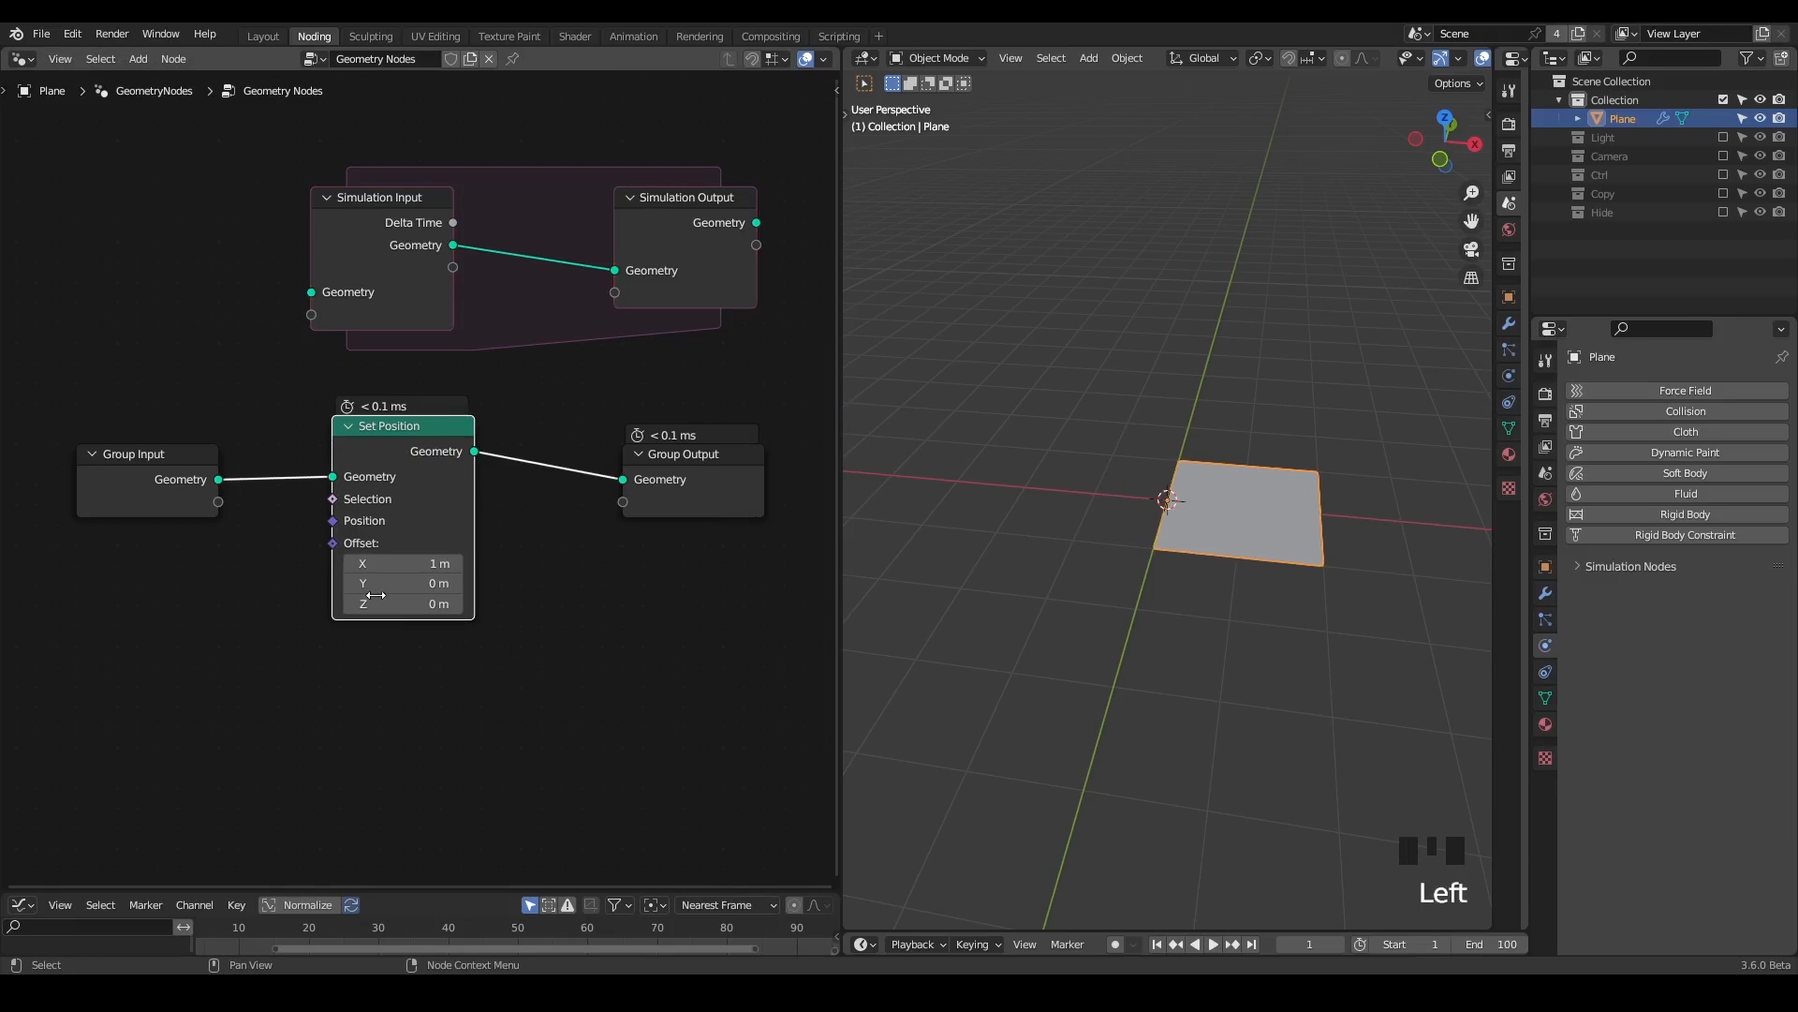
pyautogui.moveTo(923, 513); pyautogui.dragTo(1130, 466, button='middle')
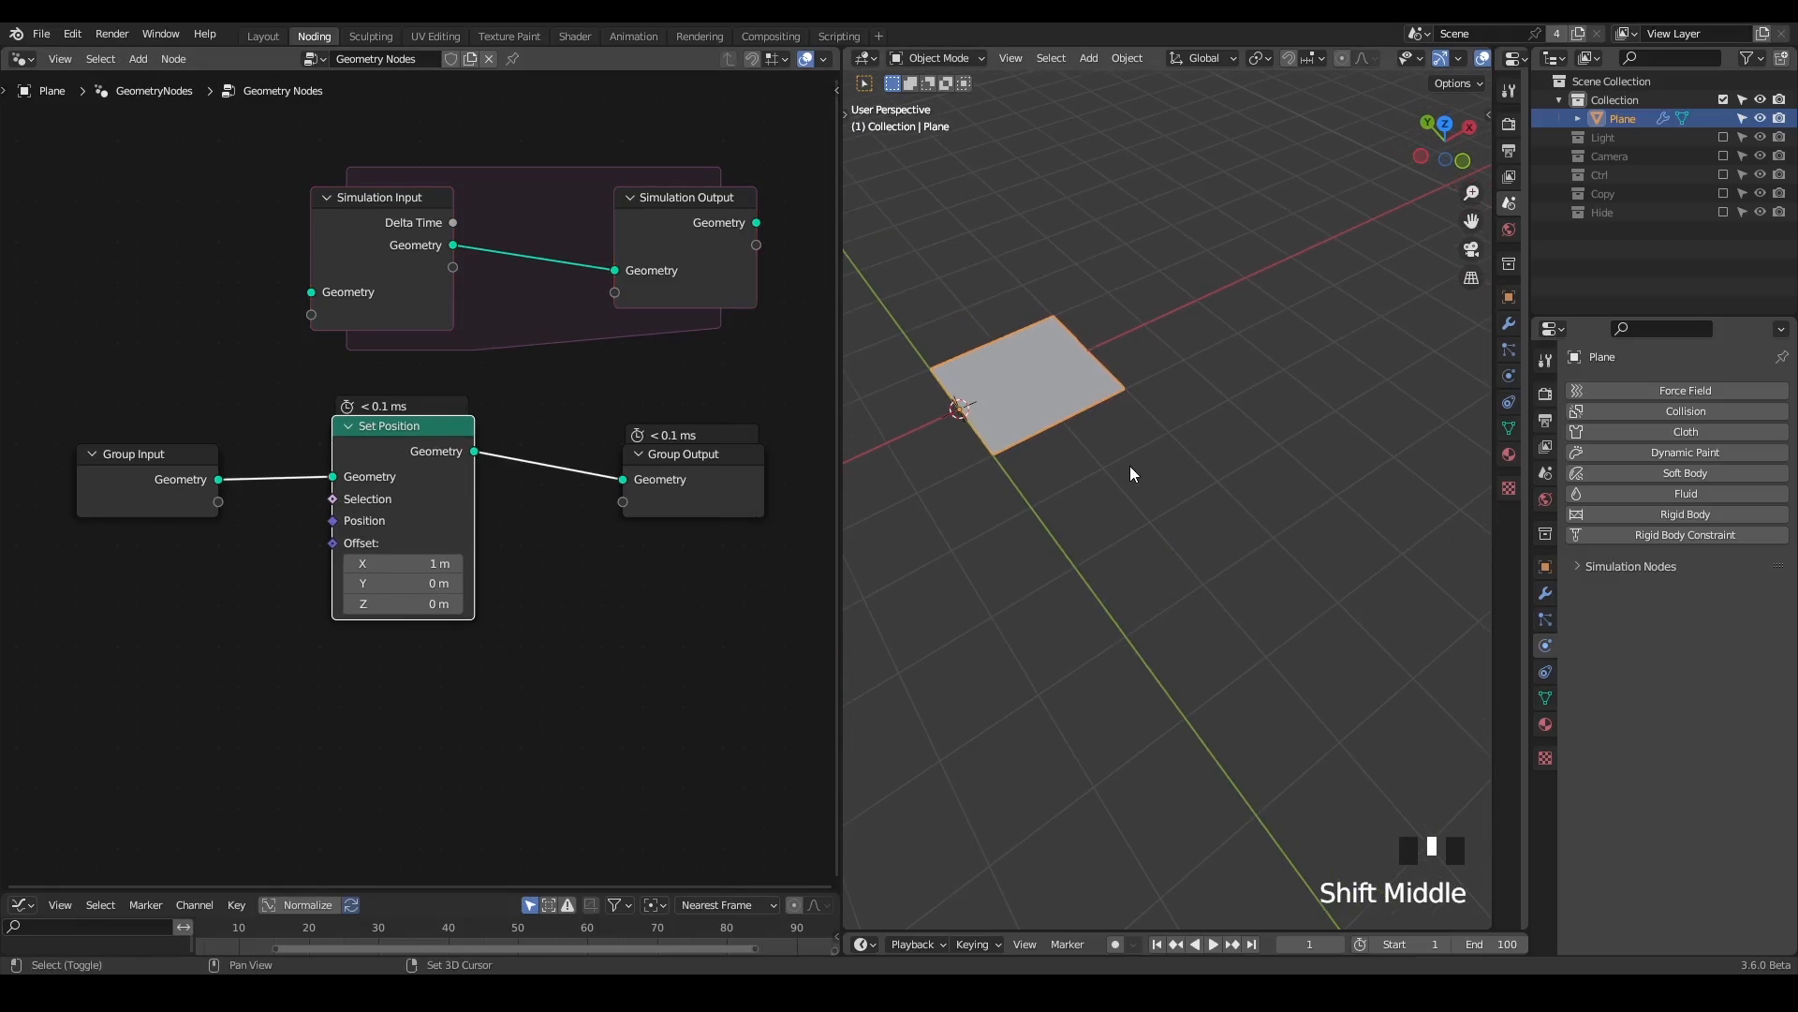
# - Duplicate the Set Position node six times, chaining every copy before Group Output
pyautogui.moveTo(423, 444); pyautogui.dragTo(390, 450)
pyautogui.hotkey('shift', 'd')
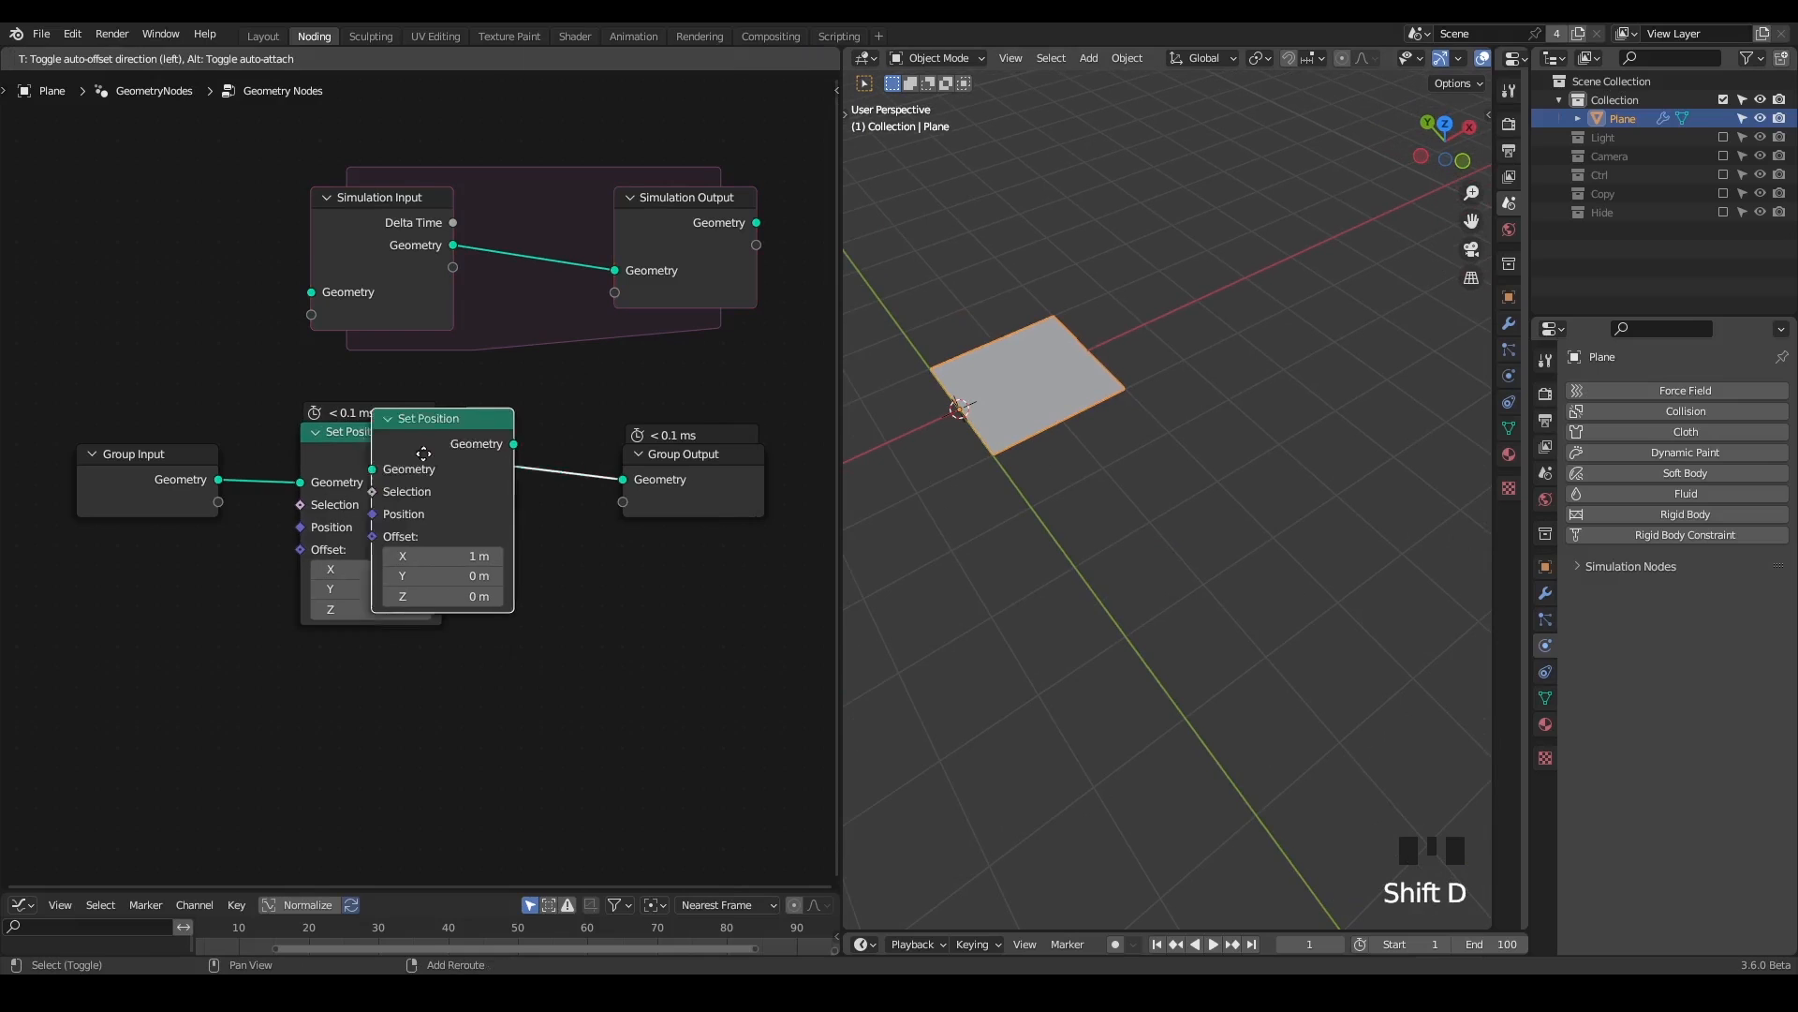
pyautogui.click(425, 447)
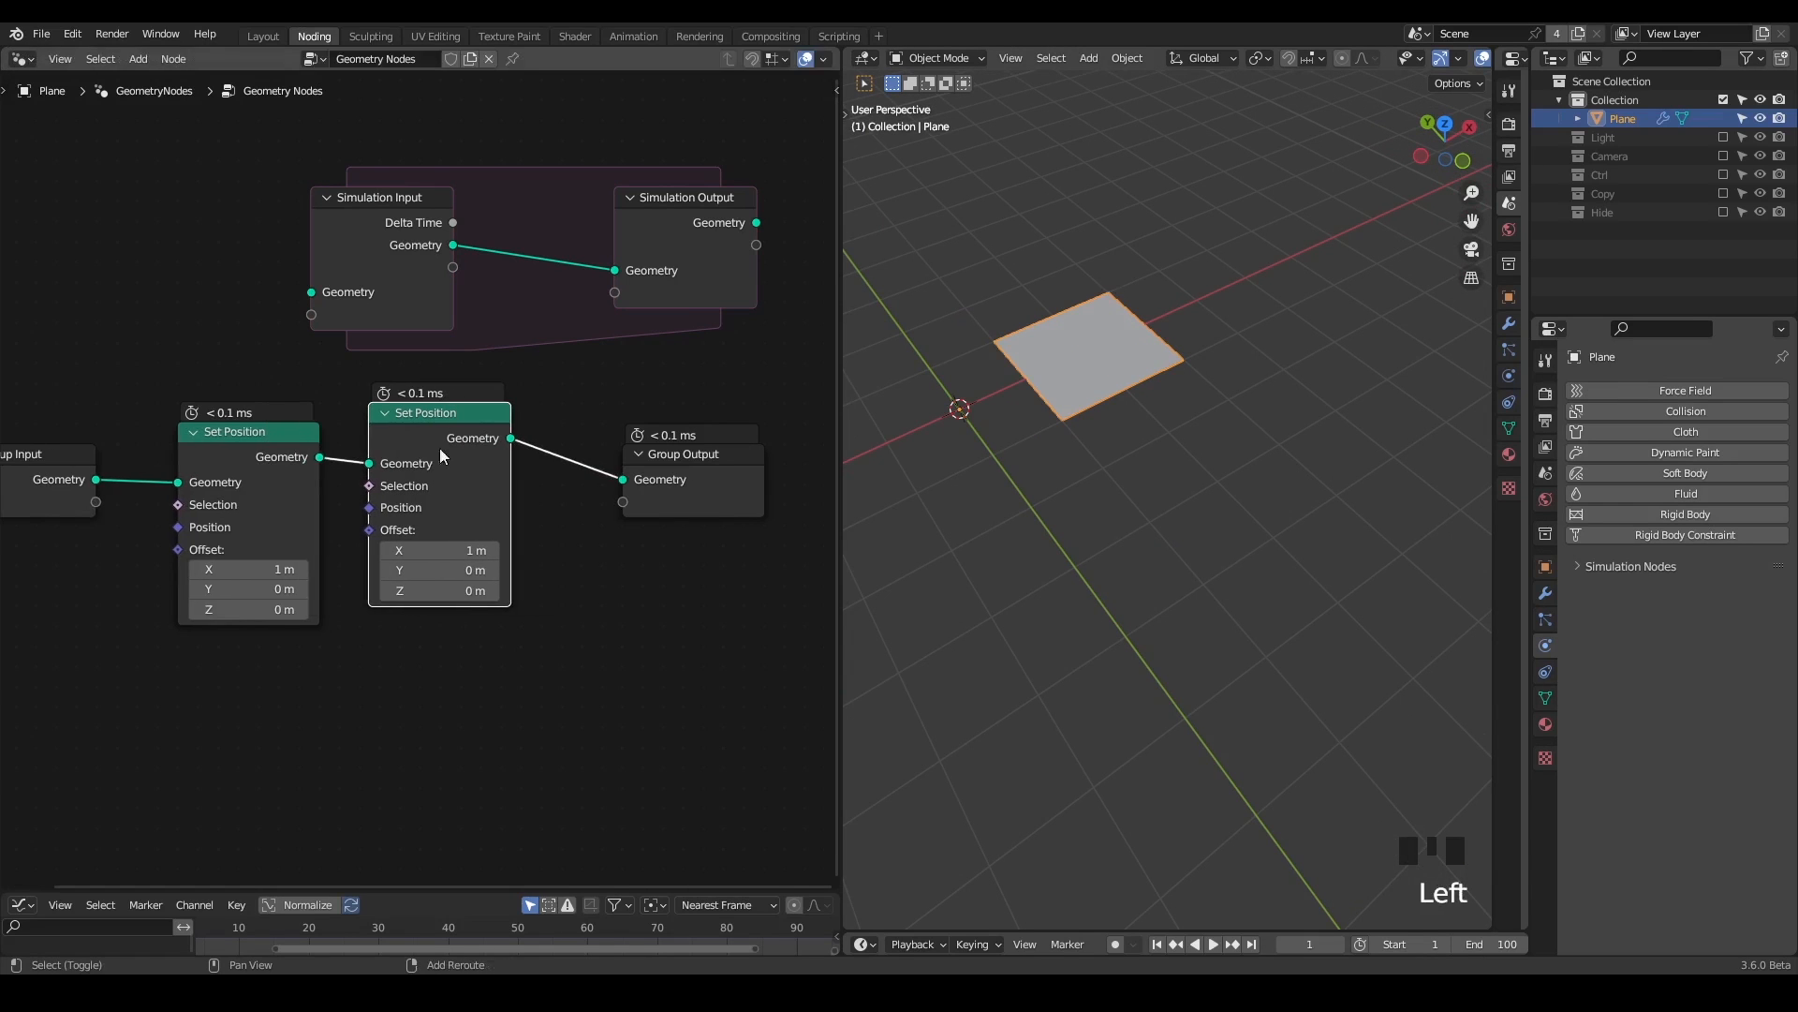
pyautogui.hotkey('shift', 'd')
pyautogui.click(564, 444)
pyautogui.hotkey('shift', 'd')
pyautogui.click(641, 431)
pyautogui.hotkey('shift', 'd')
pyautogui.click(697, 446)
pyautogui.hotkey('shift', 'd')
pyautogui.click(715, 442)
pyautogui.hotkey('shift', 'd')
pyautogui.rightClick(746, 438)
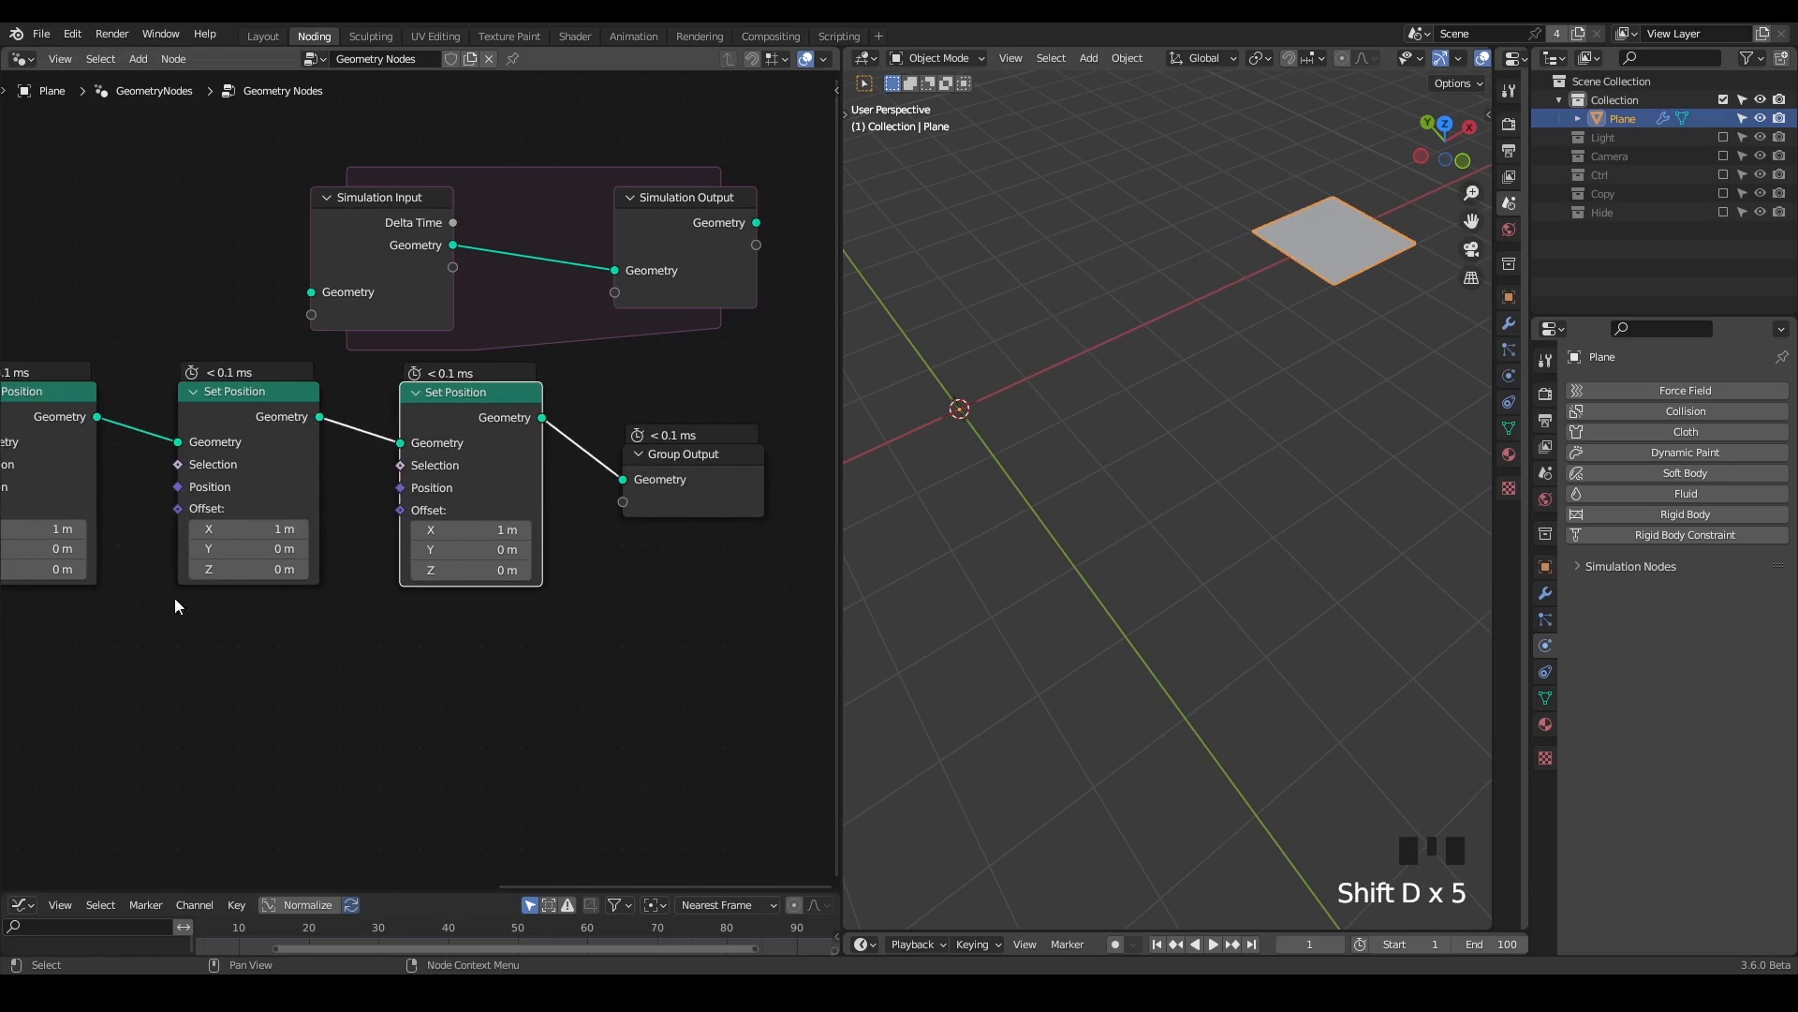
pyautogui.scroll(-2, 1267, 469)
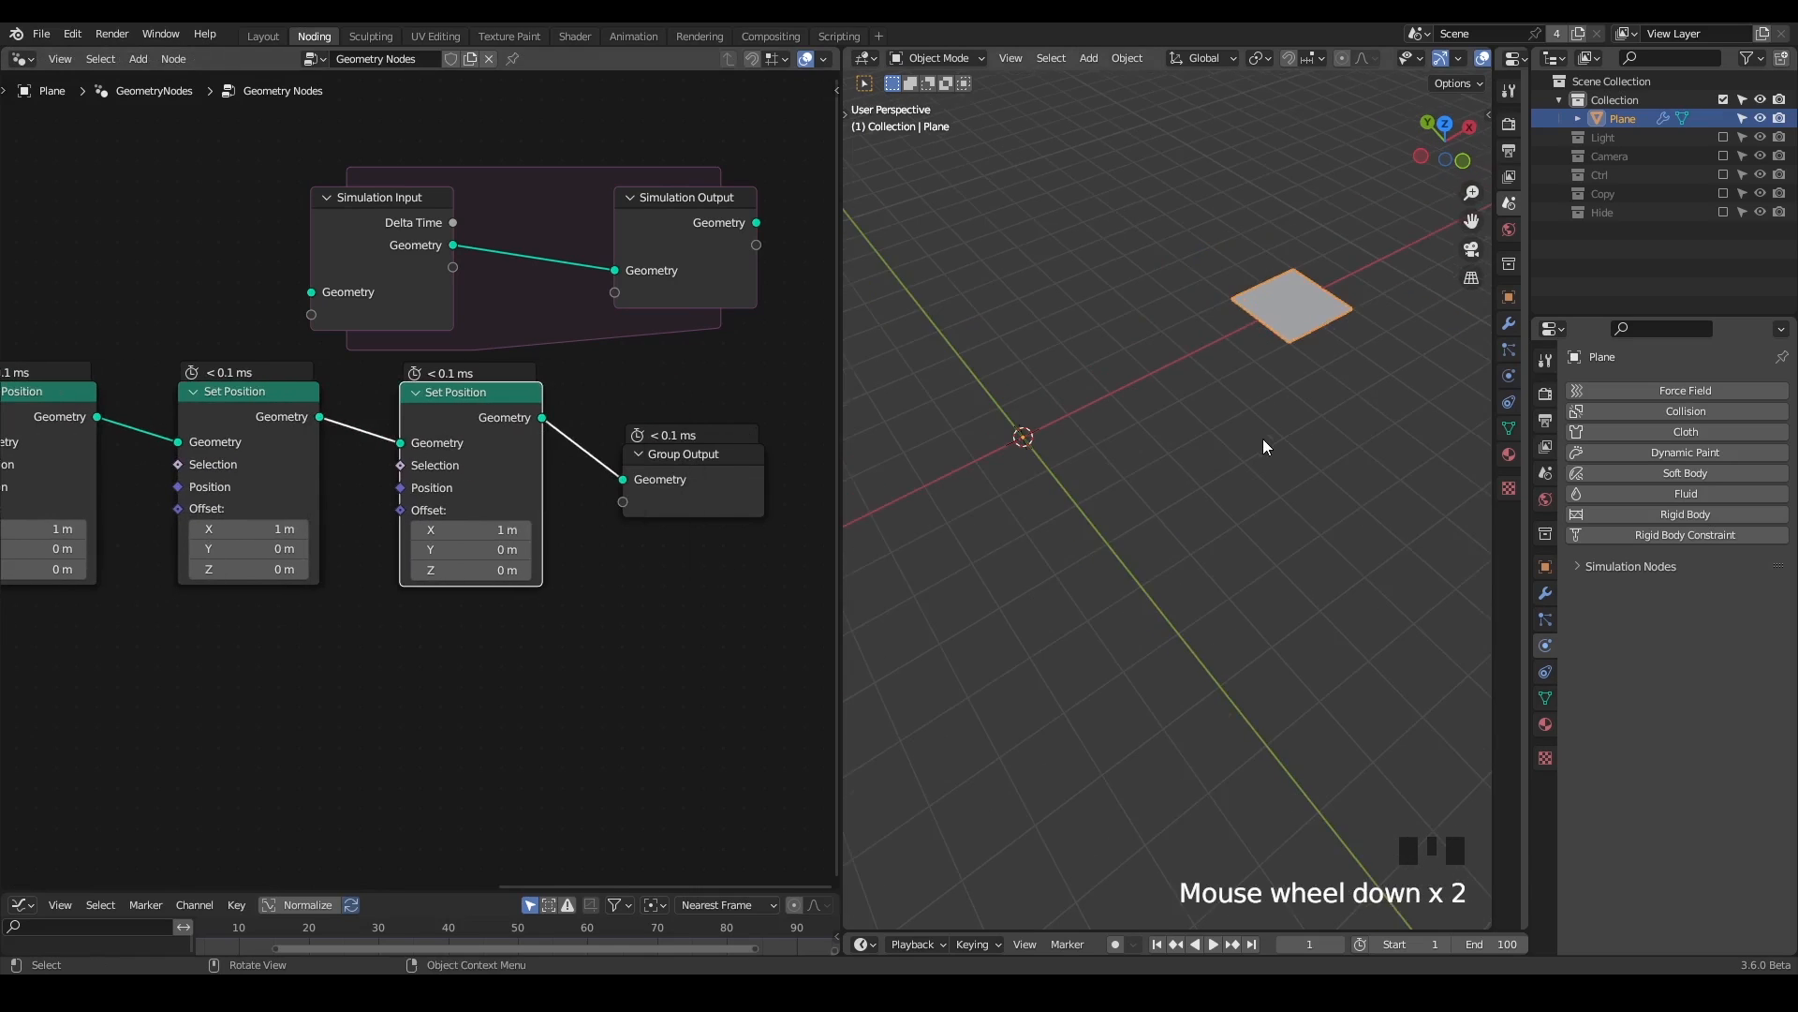
# - Go to the first frame and widen the node editor to show the whole chain of Set Position nodes
pyautogui.moveTo(1310, 943); pyautogui.dragTo(883, 944)
pyautogui.click(1156, 944)
pyautogui.keyDown('shift'); pyautogui.moveTo(1241, 326); pyautogui.dragTo(1171, 403, button='middle'); pyautogui.keyUp('shift')
pyautogui.moveTo(681, 508); pyautogui.dragTo(656, 412, button='middle')
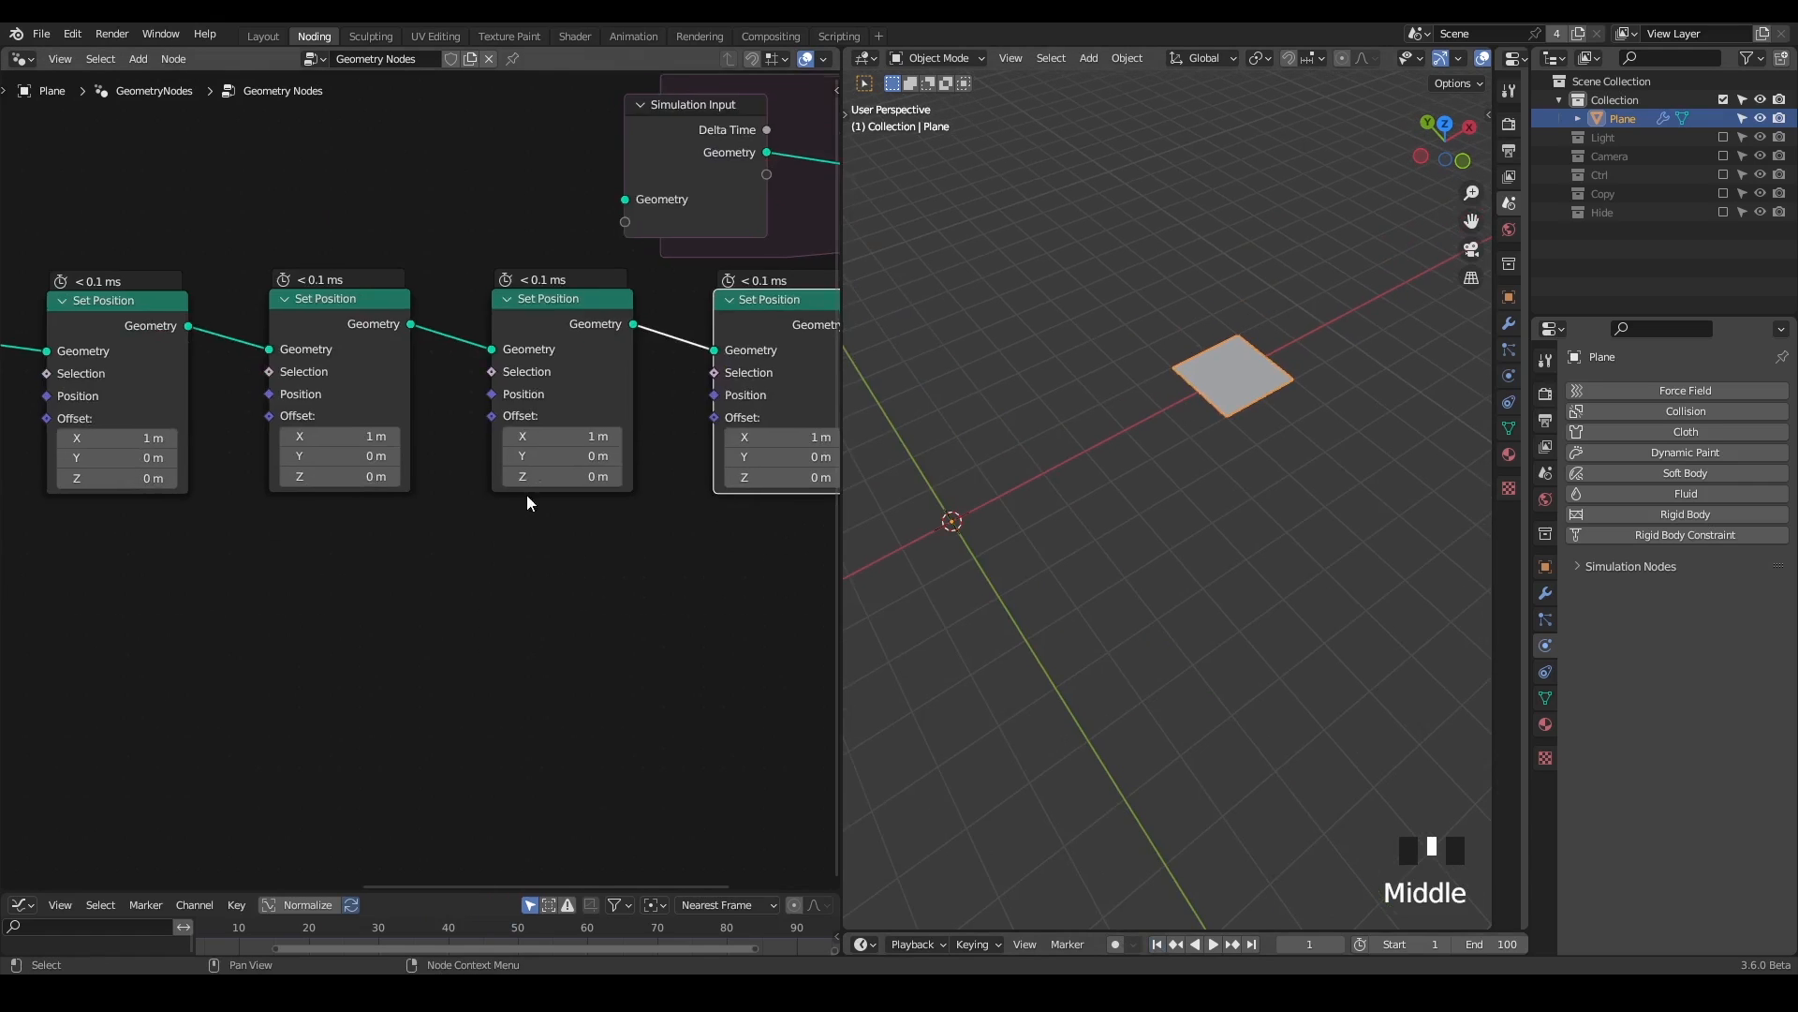
pyautogui.scroll(-5, 656, 413)
pyautogui.moveTo(850, 349); pyautogui.dragTo(991, 349)
pyautogui.moveTo(590, 449); pyautogui.dragTo(703, 450, button='middle')
pyautogui.scroll(-4, 704, 450)
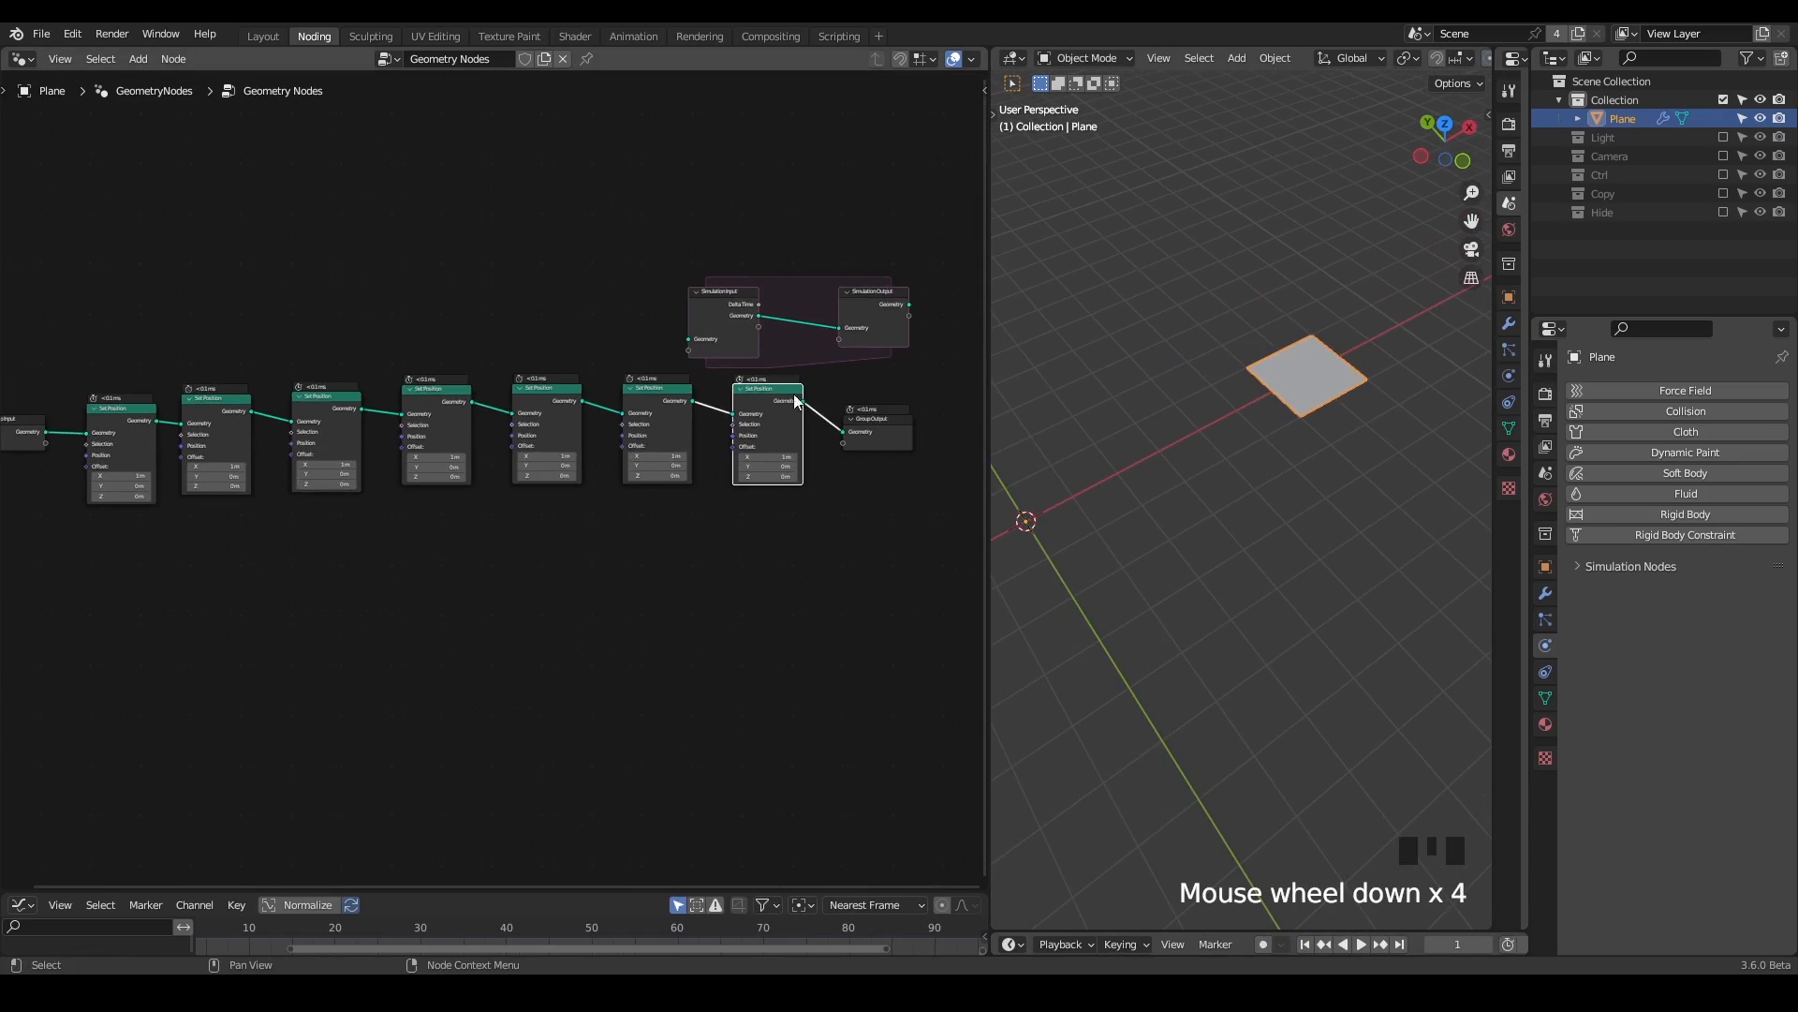
# - Delete the six duplicated Set Position nodes and move the remaining one and Group Input closer to Group Output
pyautogui.moveTo(815, 382); pyautogui.dragTo(208, 600)
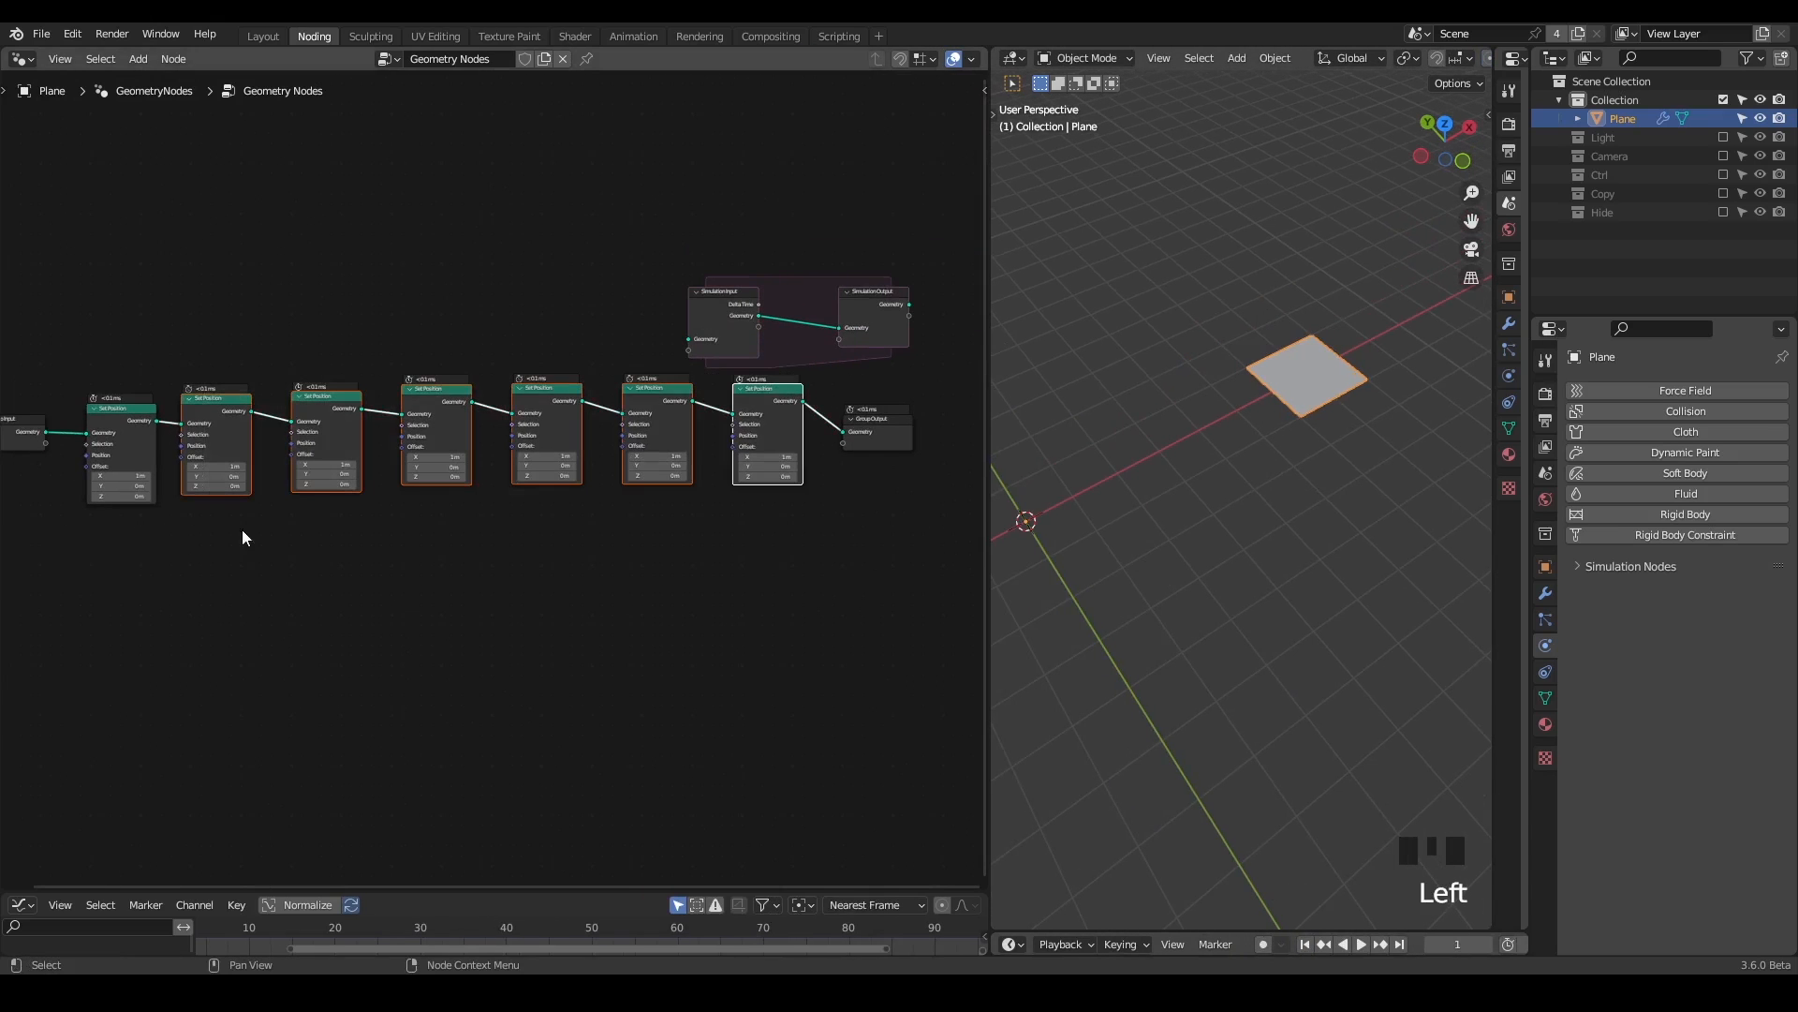
pyautogui.hotkey('ctrl', 'x')
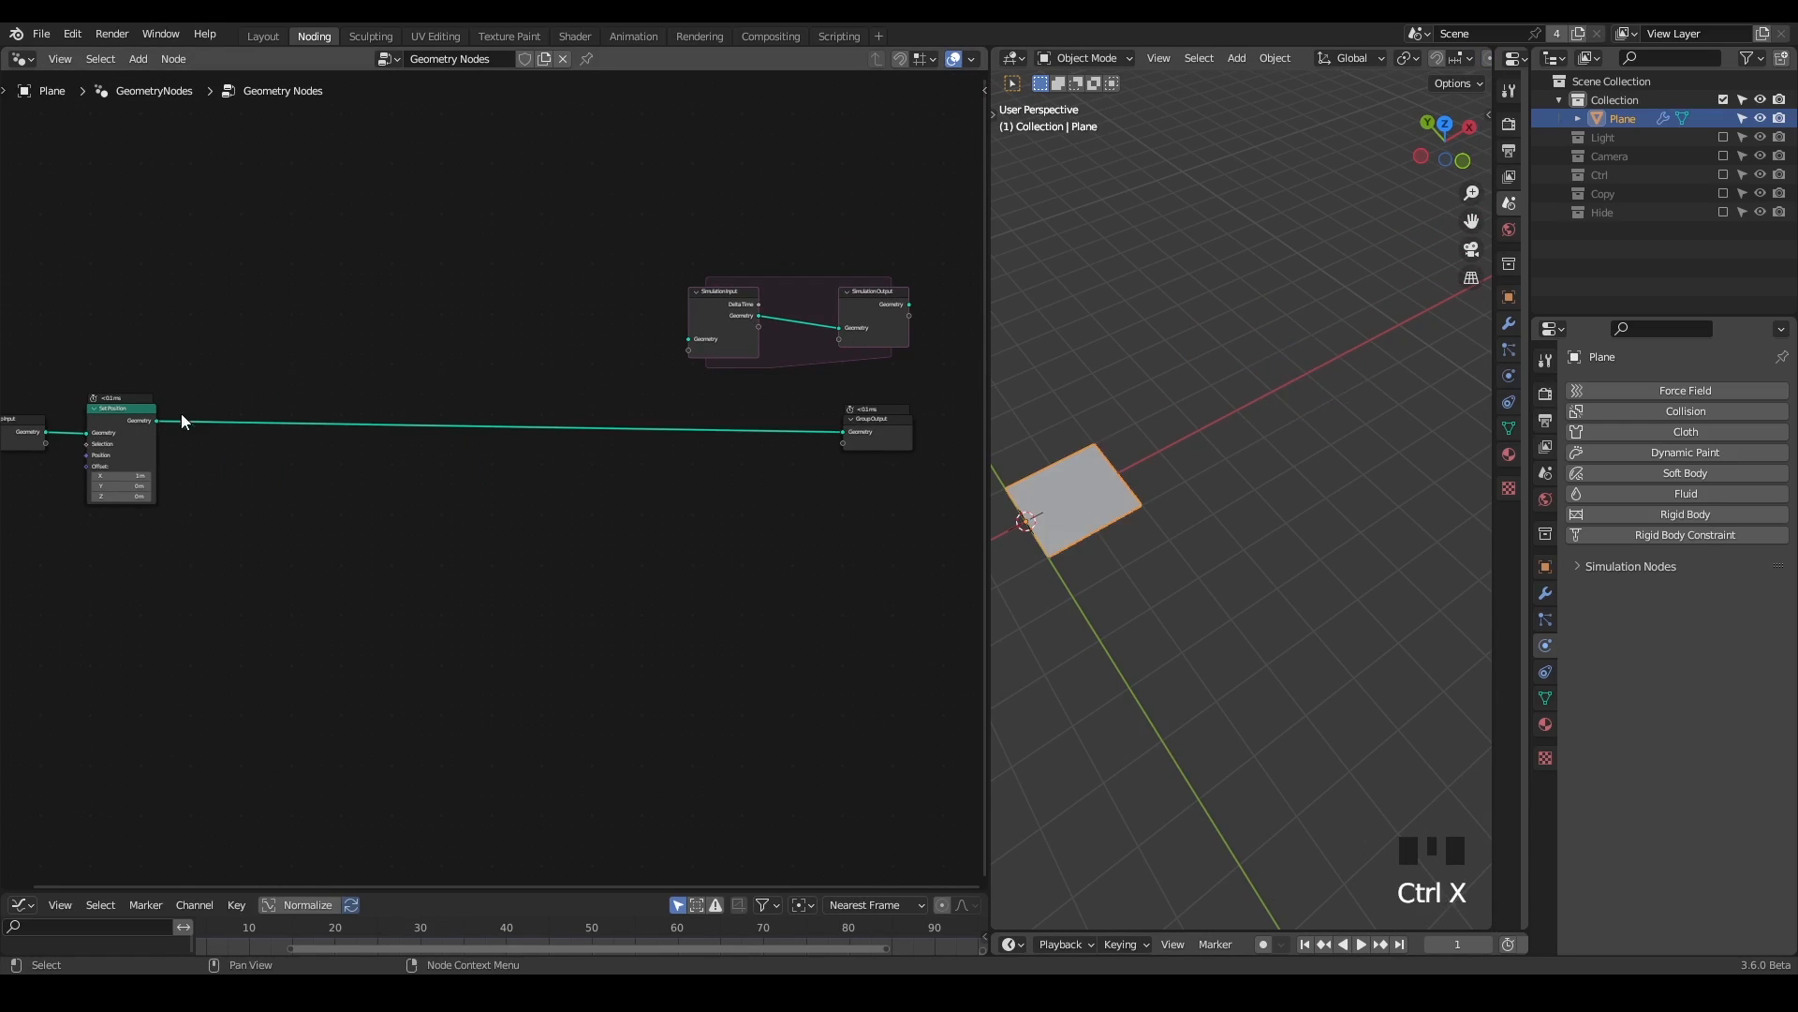
pyautogui.moveTo(150, 417); pyautogui.dragTo(659, 410)
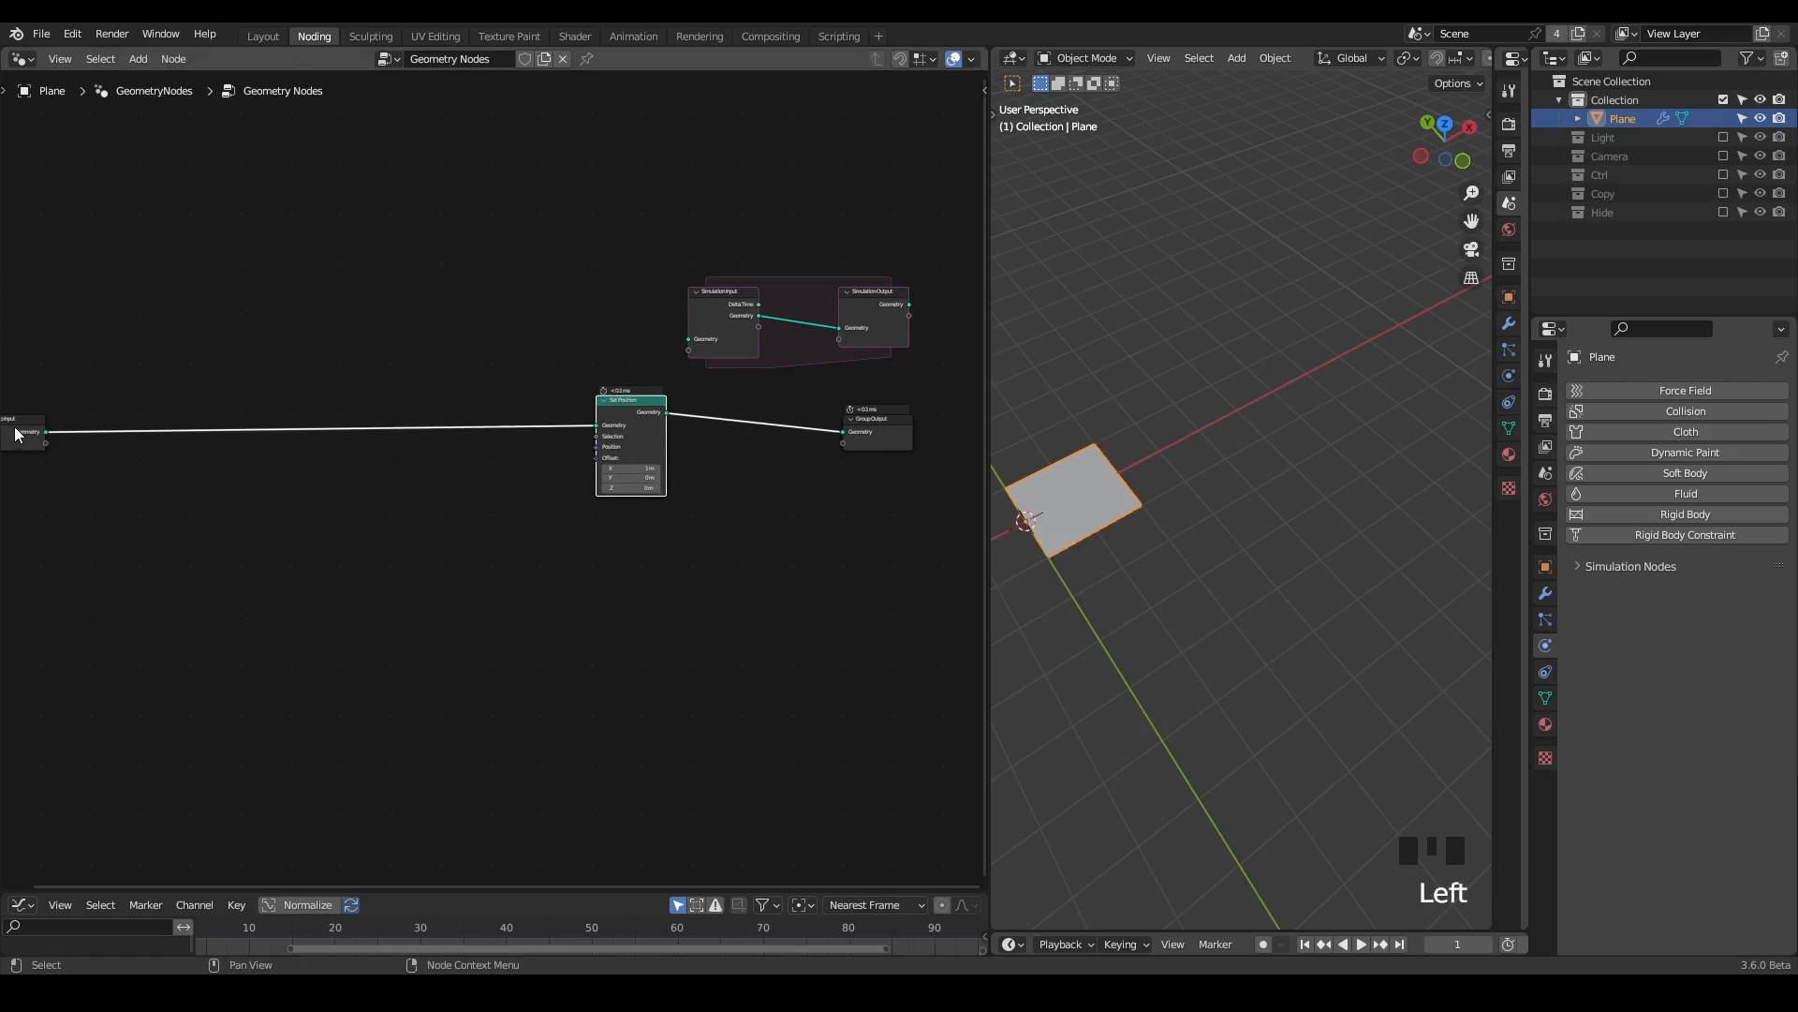
pyautogui.moveTo(22, 433); pyautogui.dragTo(394, 422)
pyautogui.scroll(6, 490, 484)
pyautogui.moveTo(883, 481); pyautogui.dragTo(585, 375, button='middle')
# - Insert Simulation Input before and Simulation Output after the Set Position node in the geometry chain
pyautogui.click(582, 369)
pyautogui.click(553, 201)
pyautogui.moveTo(553, 200); pyautogui.dragTo(217, 398)
pyautogui.keyDown('alt'); pyautogui.moveTo(833, 255); pyautogui.dragTo(631, 416); pyautogui.keyUp('alt')
pyautogui.moveTo(512, 509); pyautogui.dragTo(576, 492, button='middle')
pyautogui.moveTo(294, 328)
pyautogui.mouseDown()
pyautogui.moveTo(277, 369)
pyautogui.moveTo(282, 351)
pyautogui.mouseUp()
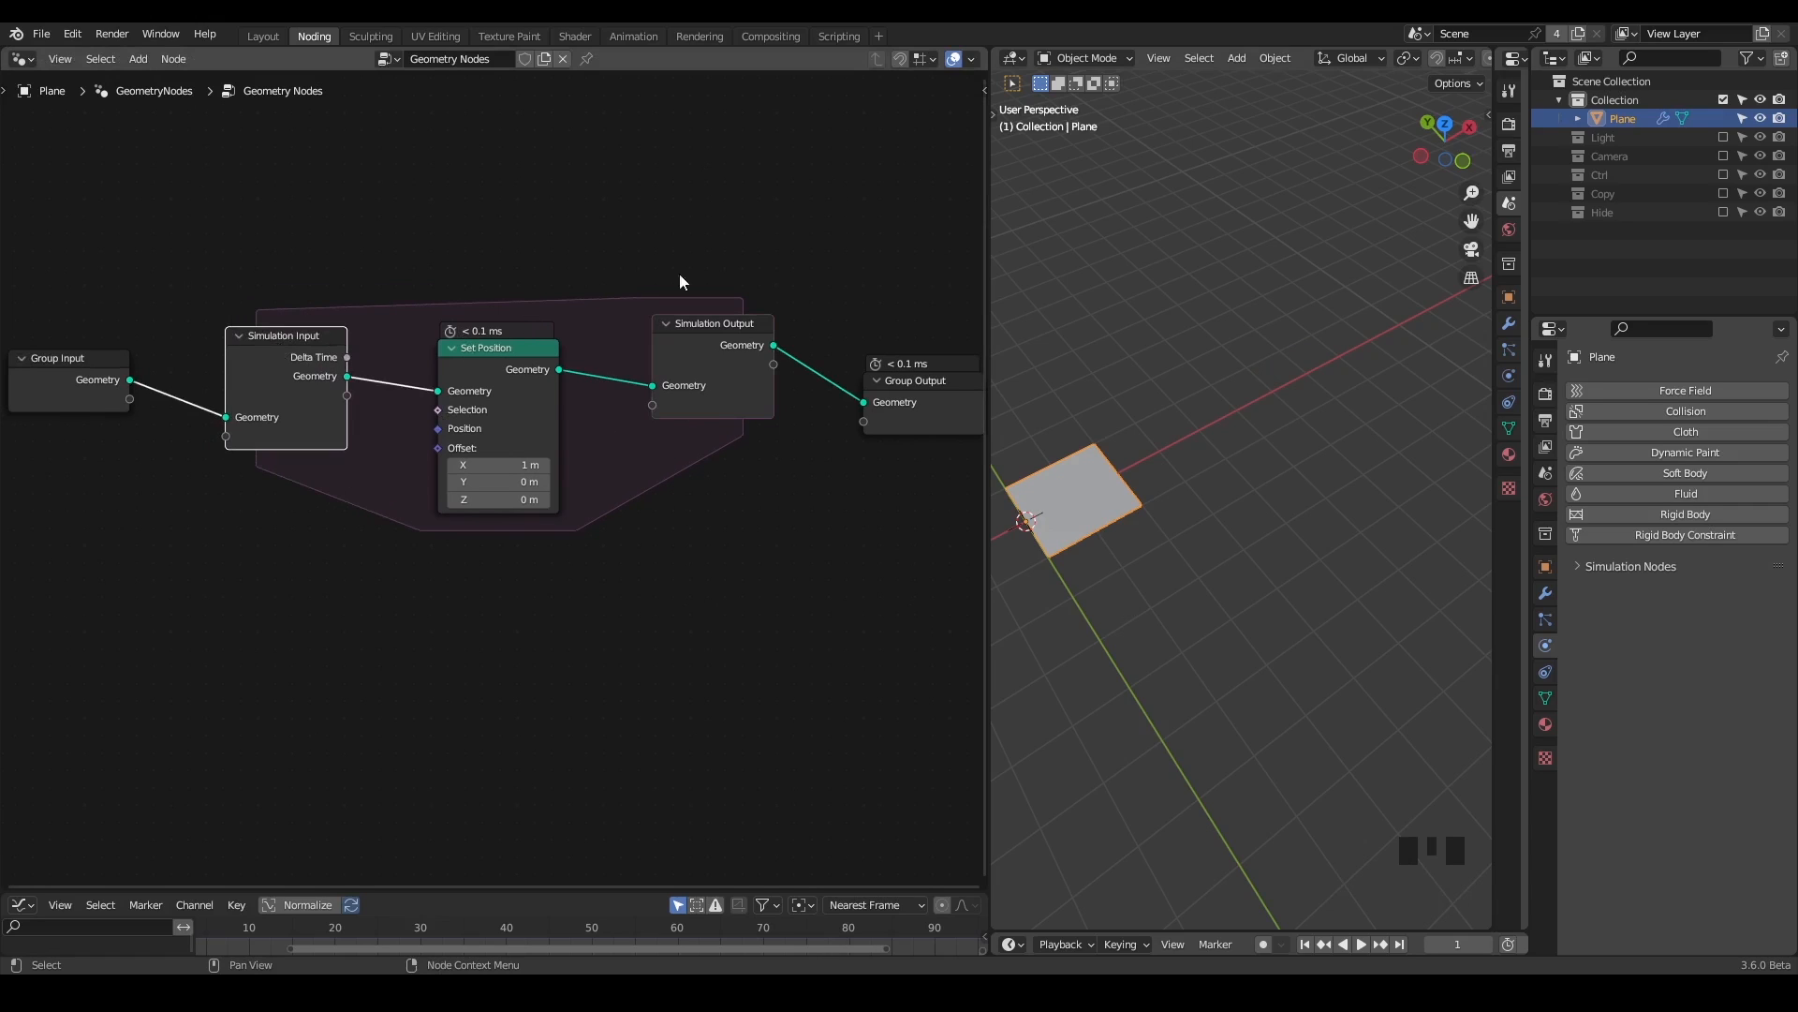
# - Annotate the graph by underlining Simulation Output, circling its Geometry input and drawing an arrow back to Simulation Input
pyautogui.press('d')
pyautogui.moveTo(663, 336); pyautogui.dragTo(755, 335)
pyautogui.moveTo(643, 378)
pyautogui.mouseDown()
pyautogui.moveTo(648, 399)
pyautogui.moveTo(643, 372)
pyautogui.mouseUp()
pyautogui.moveTo(644, 298)
pyautogui.mouseDown()
pyautogui.moveTo(633, 219)
pyautogui.moveTo(365, 257)
pyautogui.moveTo(343, 301)
pyautogui.mouseUp()
pyautogui.moveTo(338, 234)
pyautogui.mouseDown()
pyautogui.moveTo(337, 267)
pyautogui.moveTo(396, 265)
pyautogui.mouseUp()
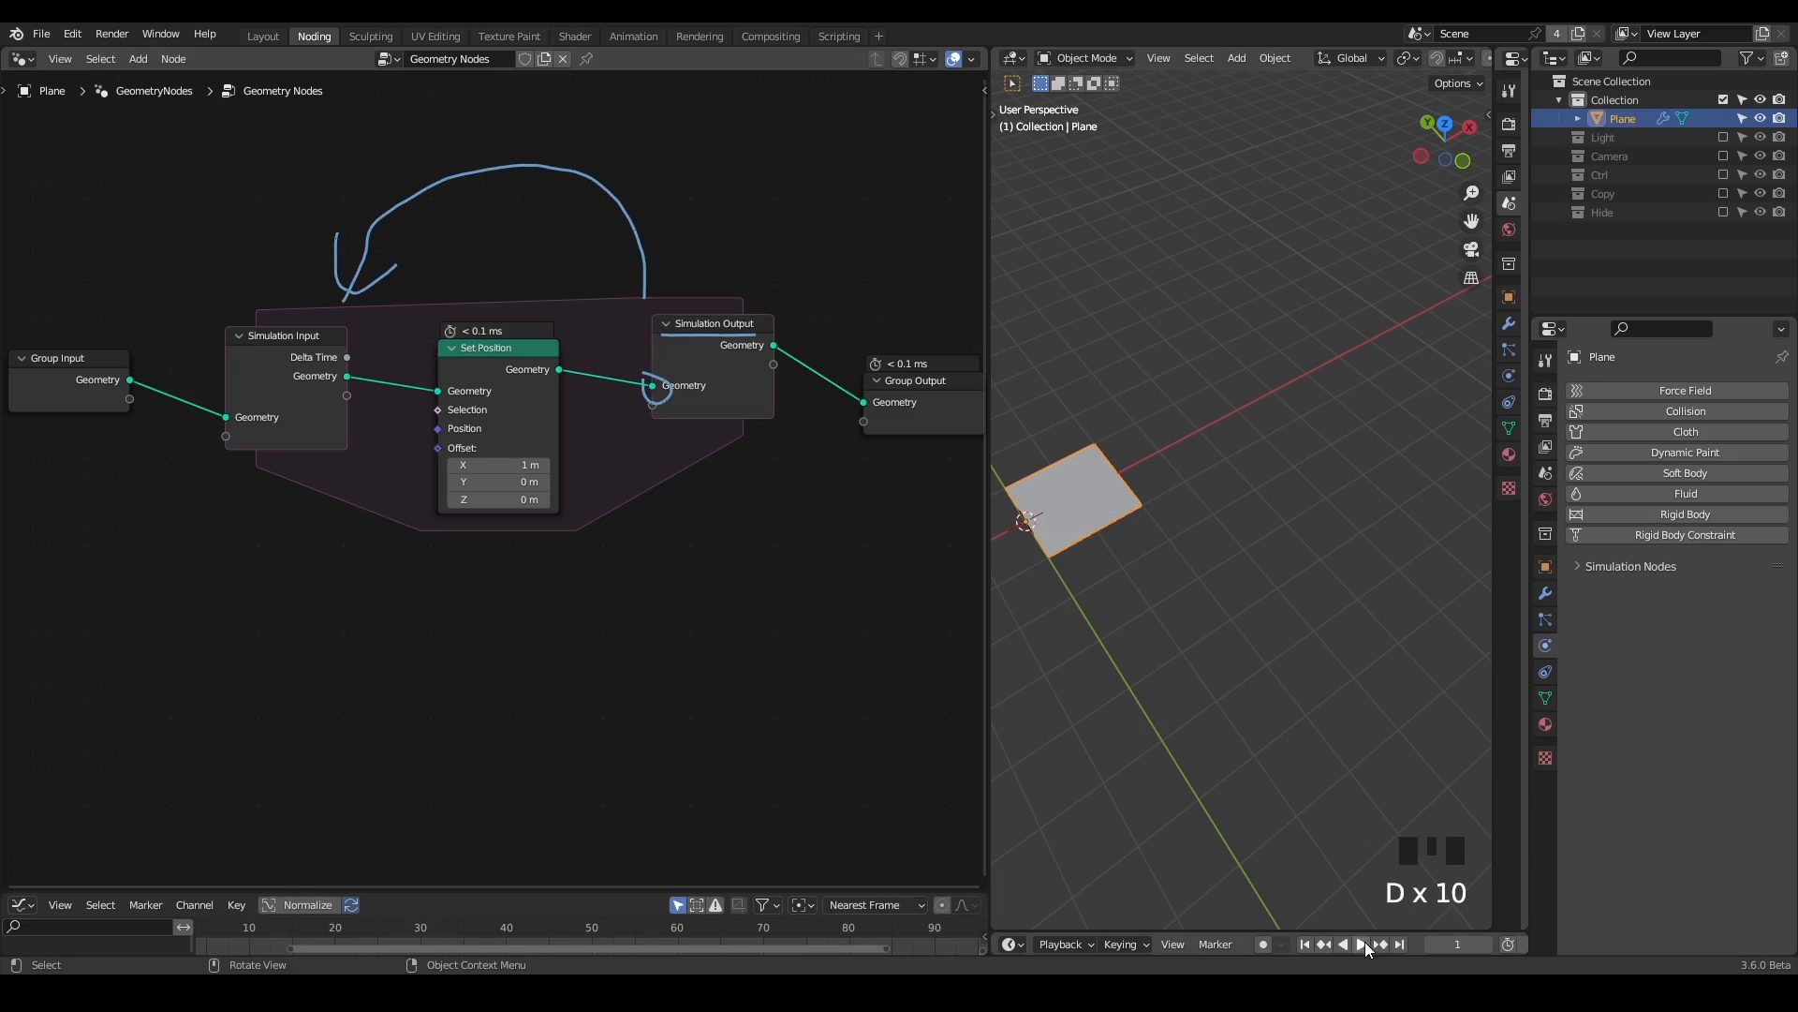
# - Enlarge the timeline and play the simulation from the first frame, stopping at frame 24
pyautogui.moveTo(1367, 934); pyautogui.dragTo(1360, 761)
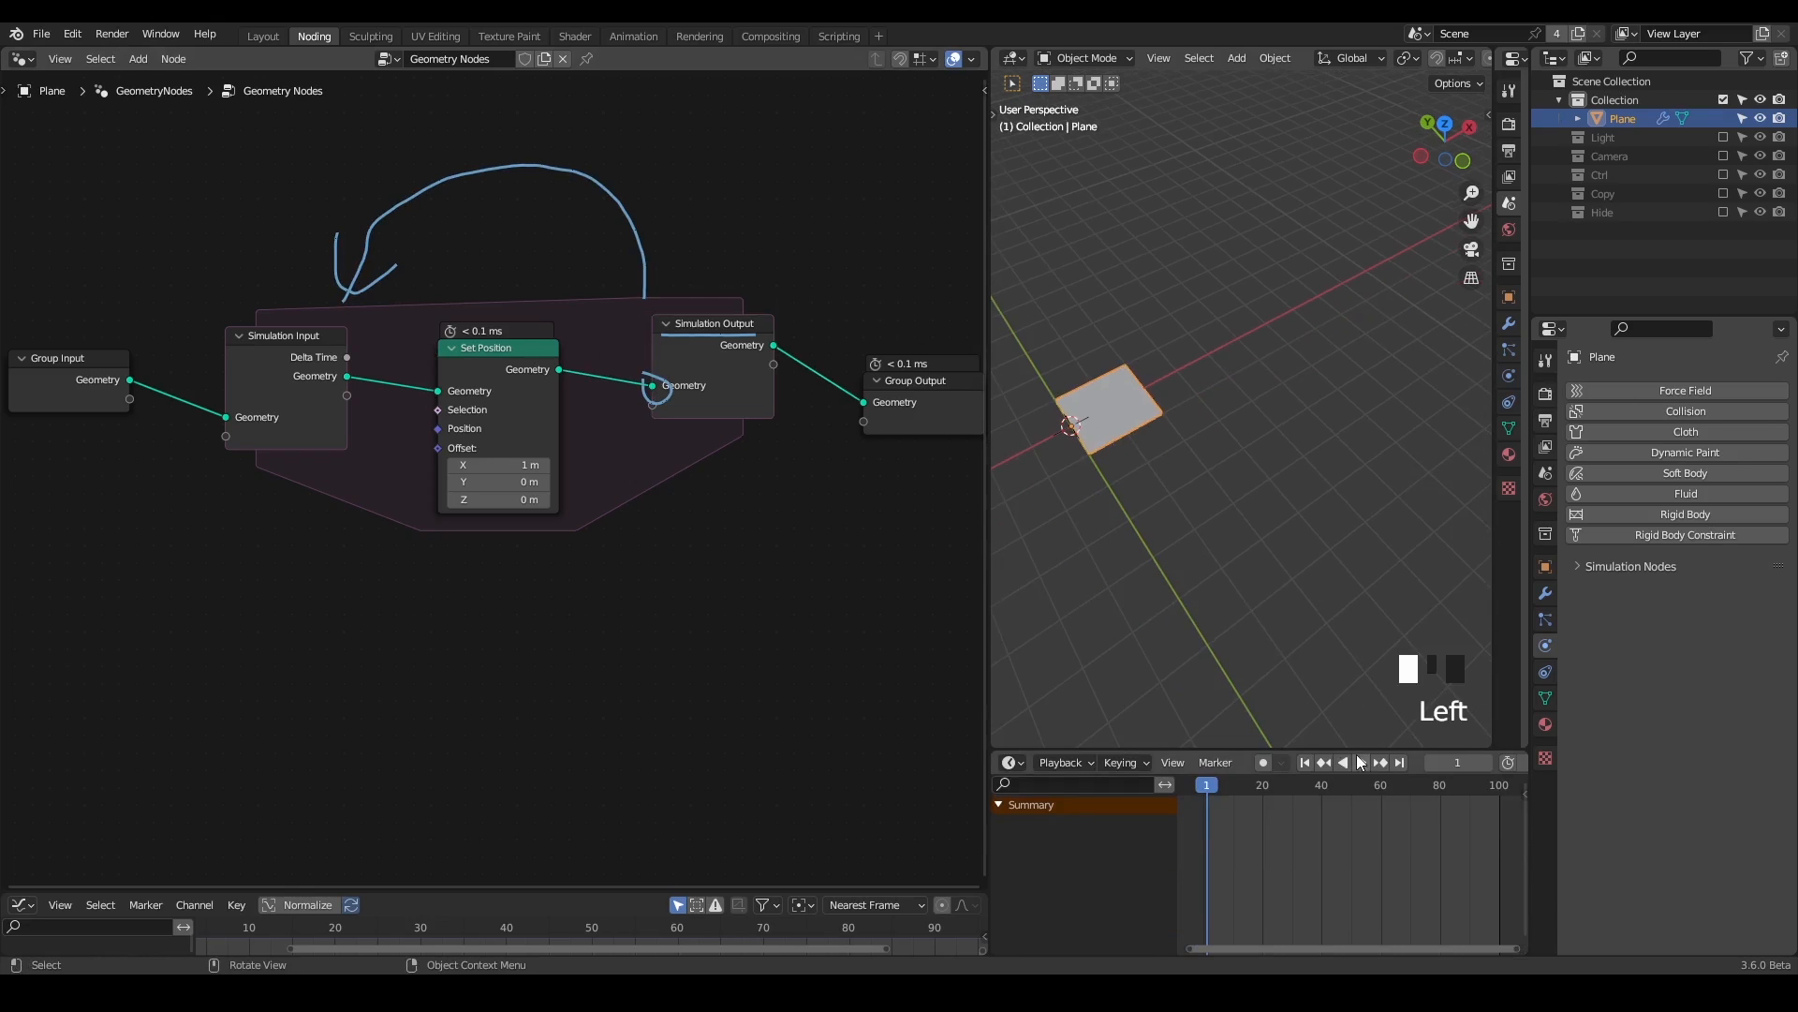
pyautogui.click(1361, 761)
pyautogui.click(1364, 761)
pyautogui.moveTo(1302, 477); pyautogui.dragTo(1284, 291, button='middle')
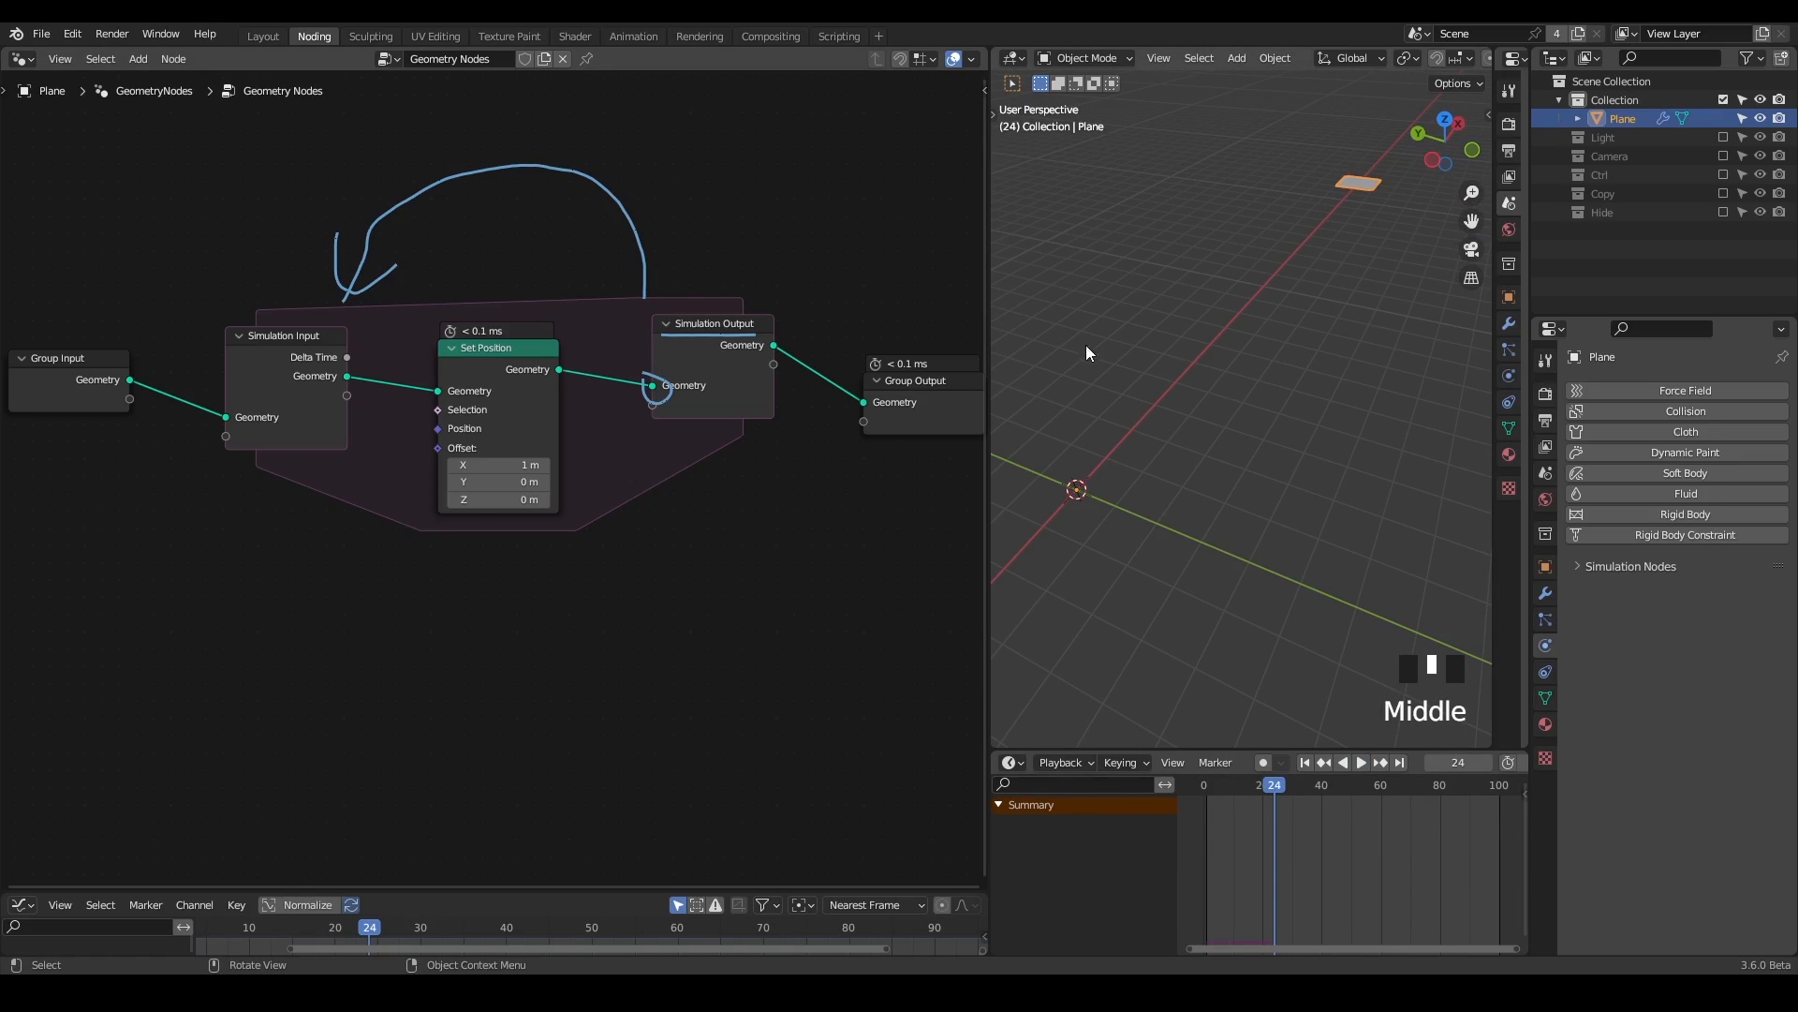
# - Erase the annotations and detach both Simulation nodes, leaving Set Position wired directly between Group Input and Group Output
pyautogui.scroll(2, 501, 480)
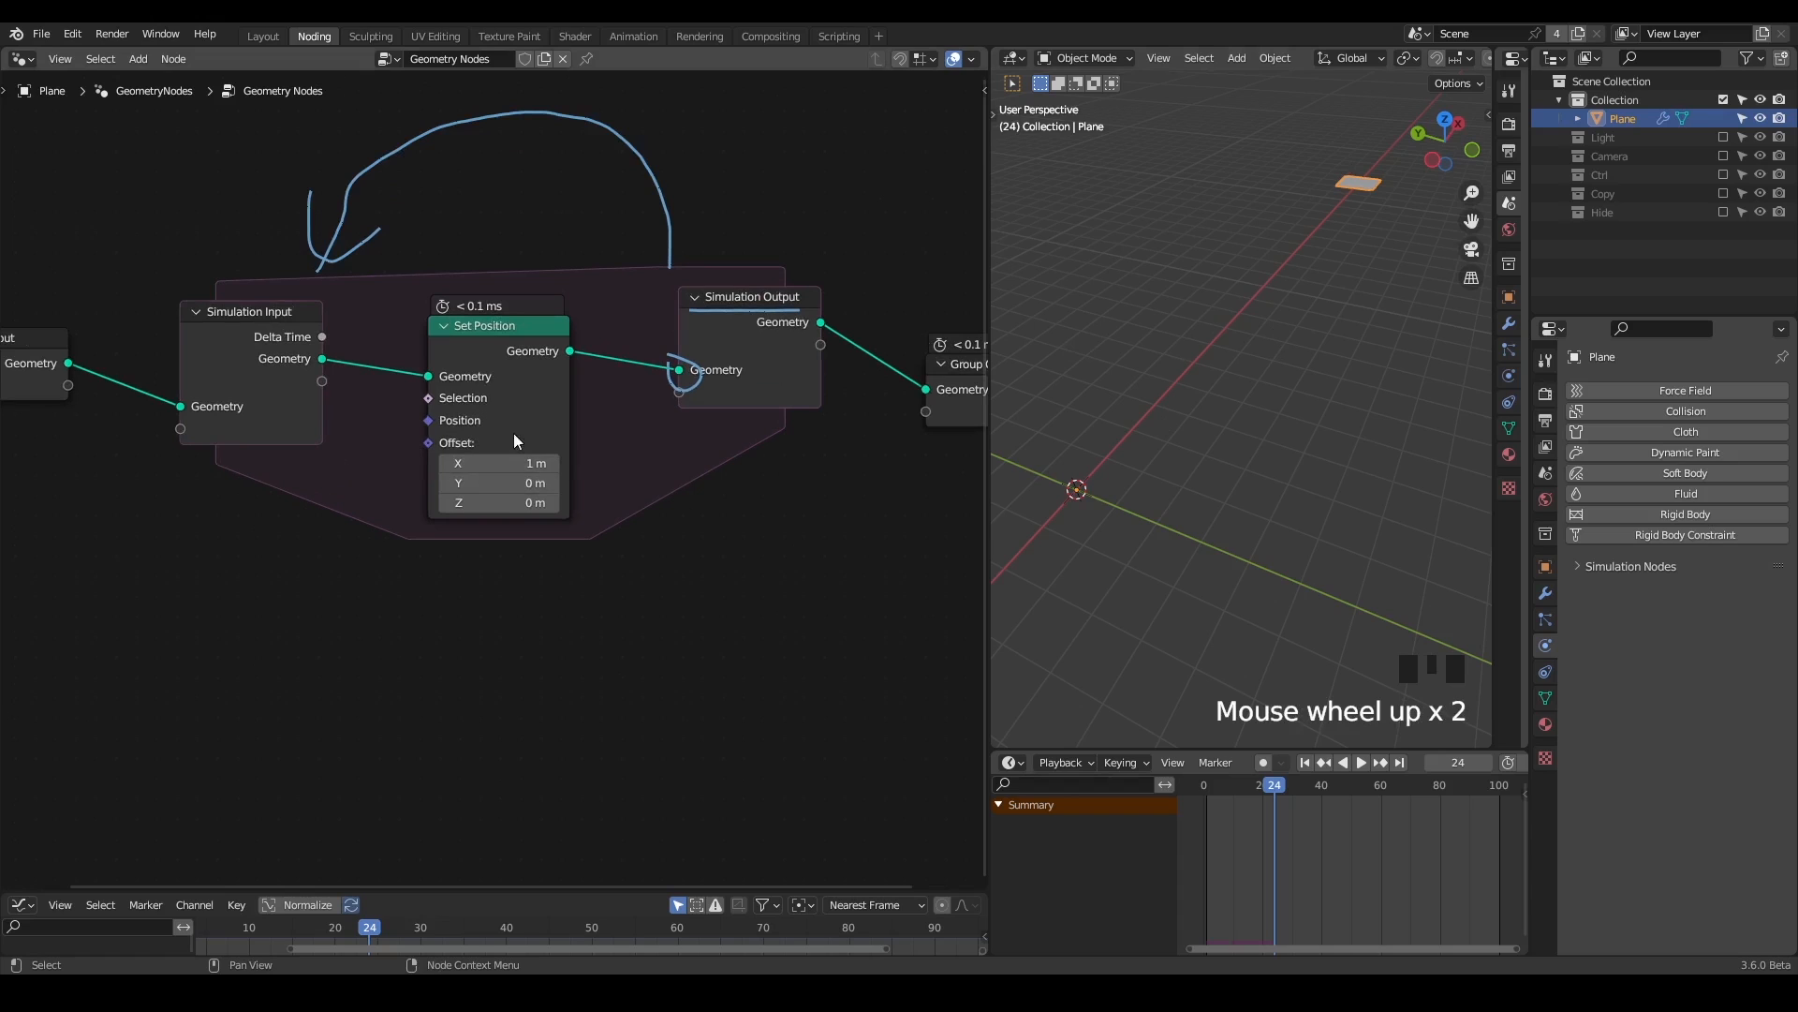
pyautogui.moveTo(647, 206)
pyautogui.mouseDown(button='right')
pyautogui.moveTo(201, 180)
pyautogui.moveTo(760, 183)
pyautogui.moveTo(775, 349)
pyautogui.mouseUp(button='right')
pyautogui.click(201, 341)
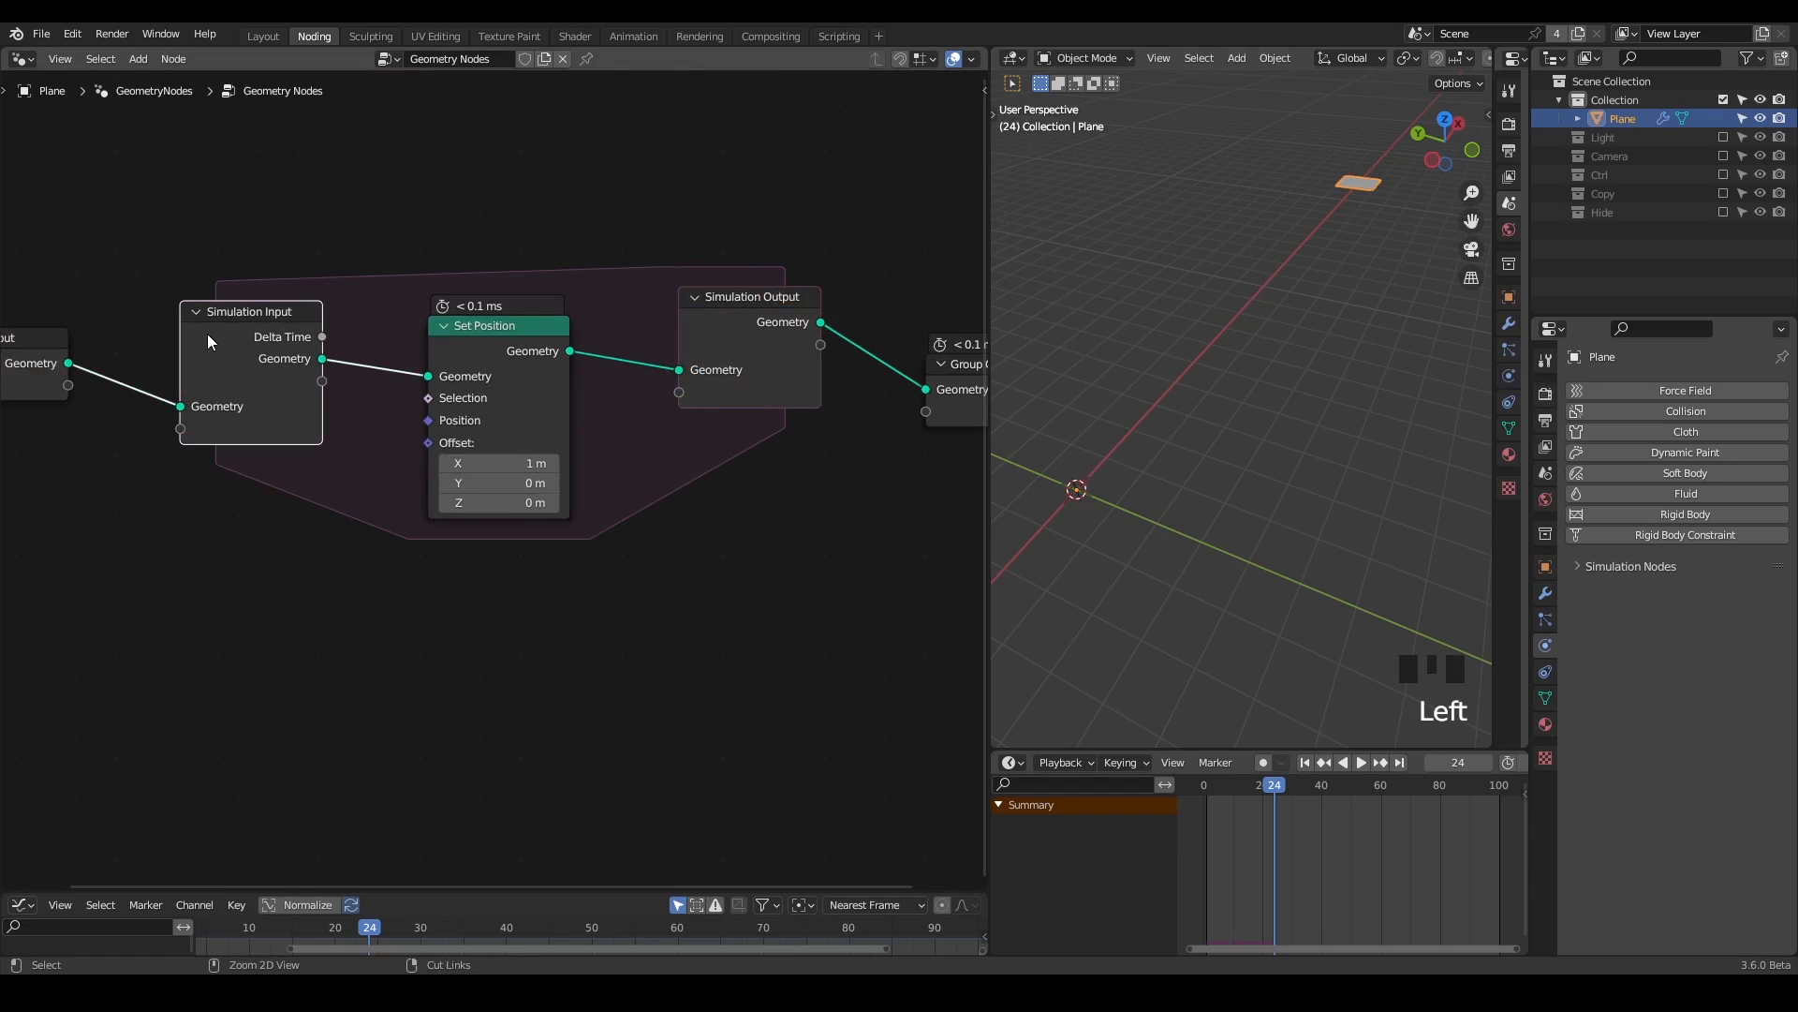
pyautogui.keyDown('alt'); pyautogui.moveTo(248, 363); pyautogui.dragTo(269, 206); pyautogui.keyUp('alt')
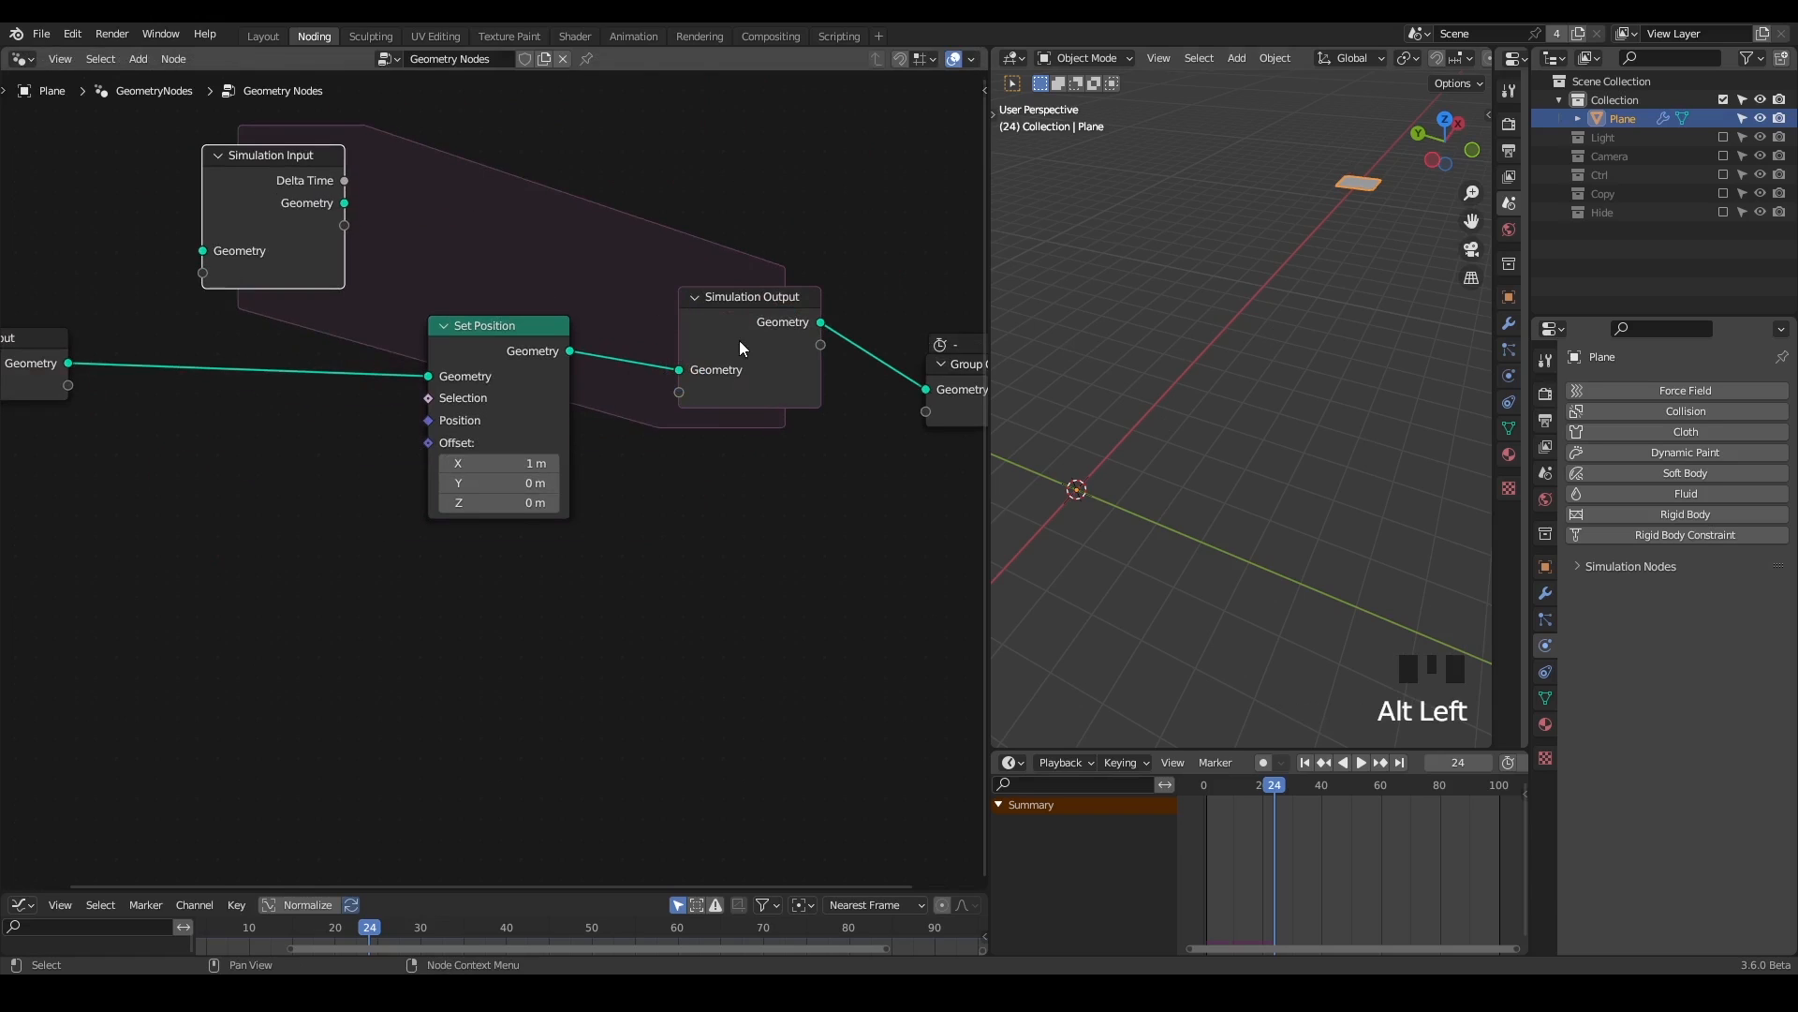
pyautogui.keyDown('alt'); pyautogui.moveTo(740, 343); pyautogui.dragTo(723, 210); pyautogui.keyUp('alt')
pyautogui.moveTo(493, 352); pyautogui.dragTo(488, 392)
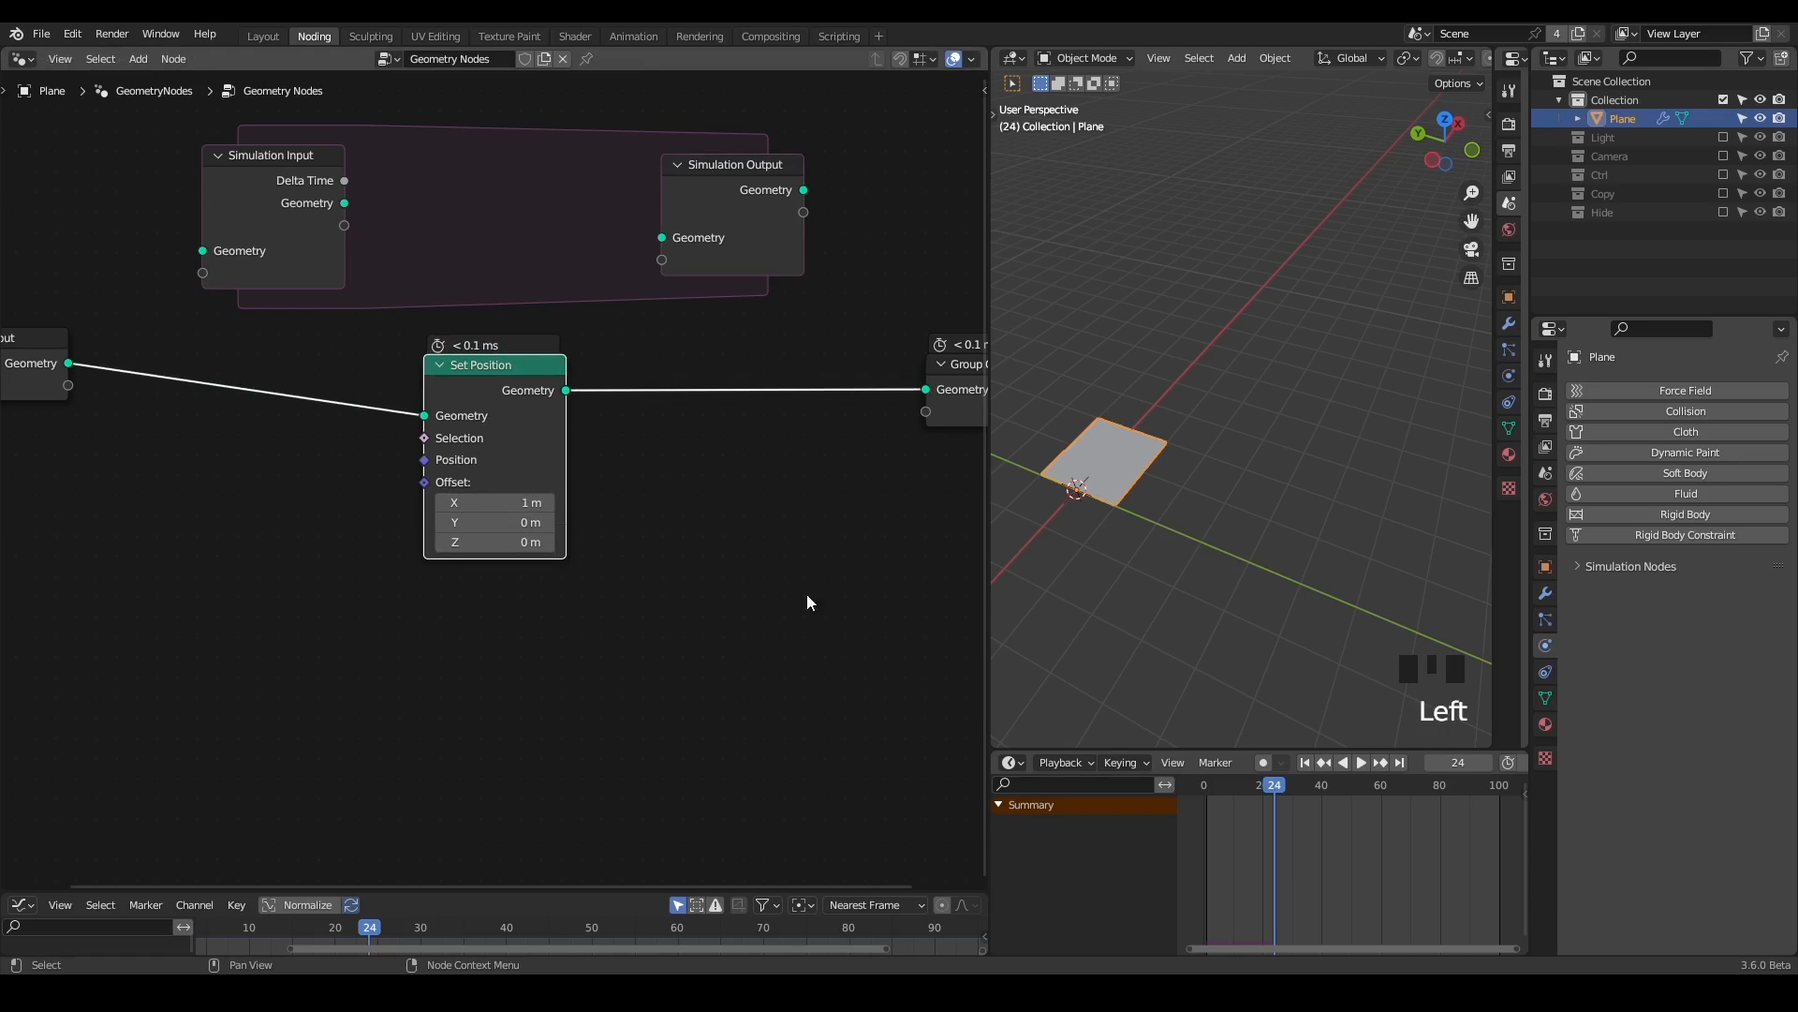
# - Keyframe the Set Position node's X offset of 1 m at frame 1
pyautogui.click(1305, 762)
pyautogui.rightClick(489, 502)
pyautogui.click(496, 522)
# - Set the Set Position node's X offset to 101 m at frame 100 and keyframe it
pyautogui.click(1399, 761)
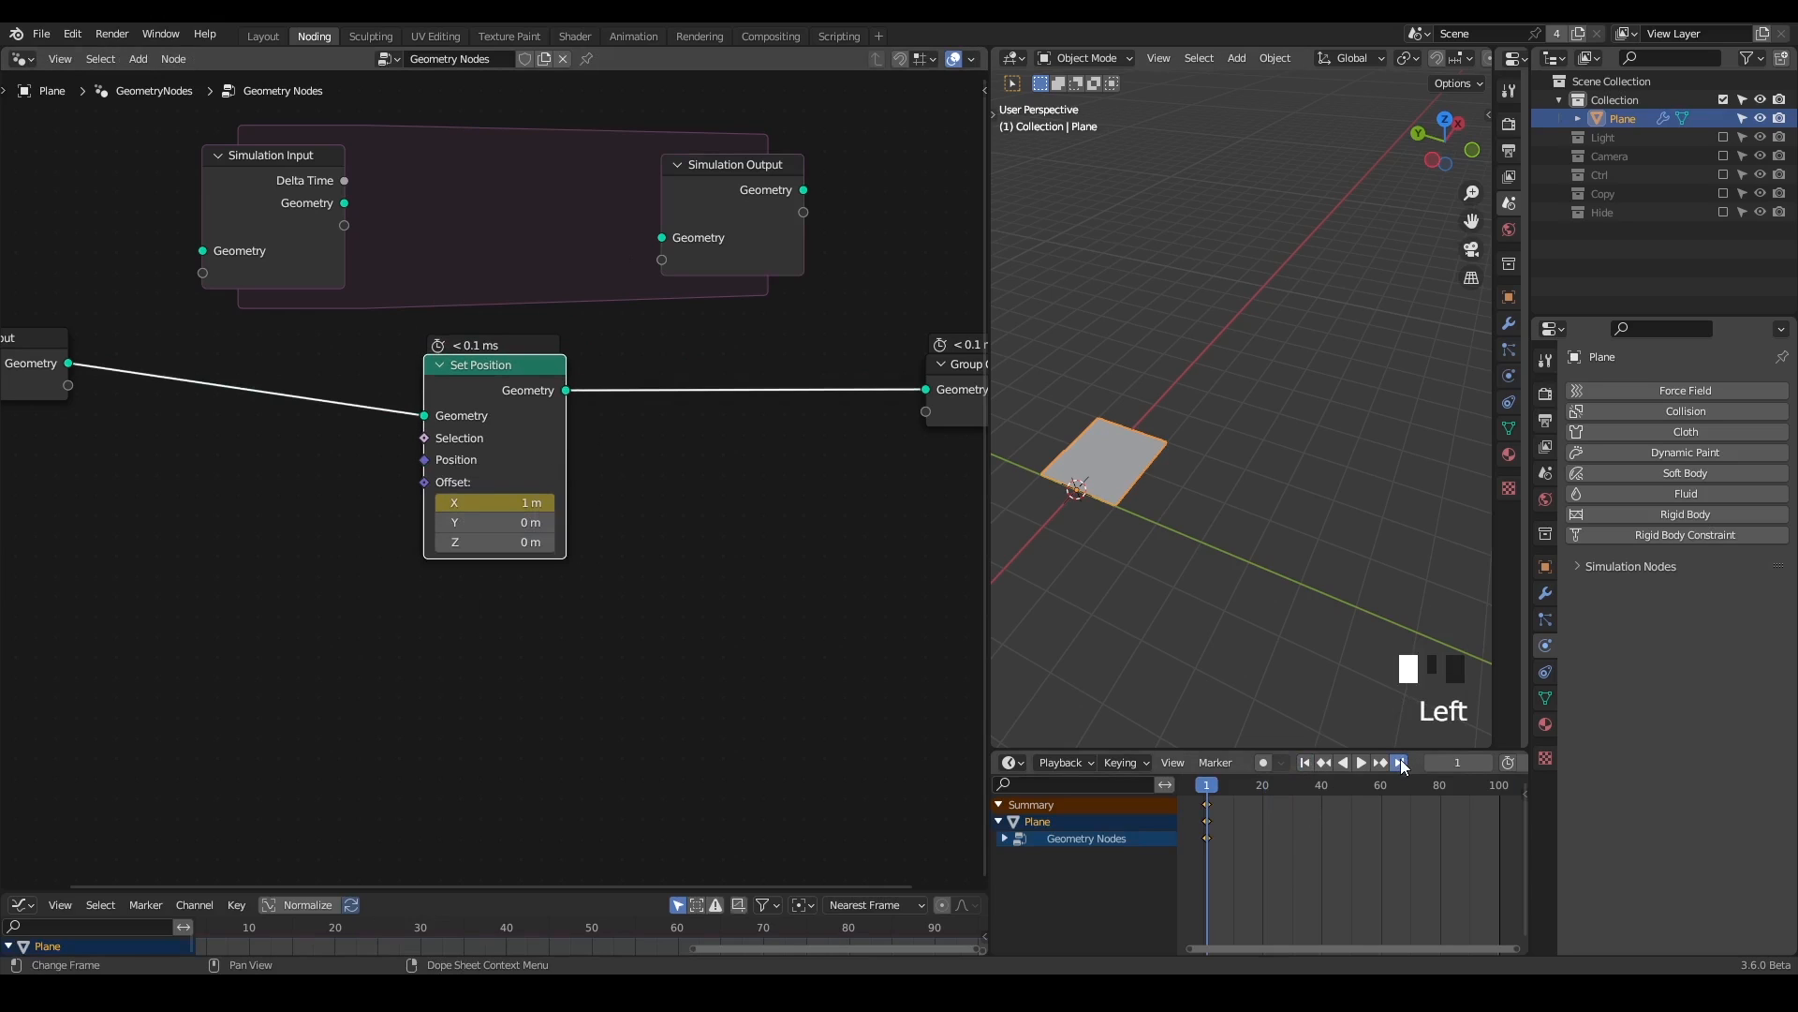
pyautogui.click(502, 504)
pyautogui.write('100')
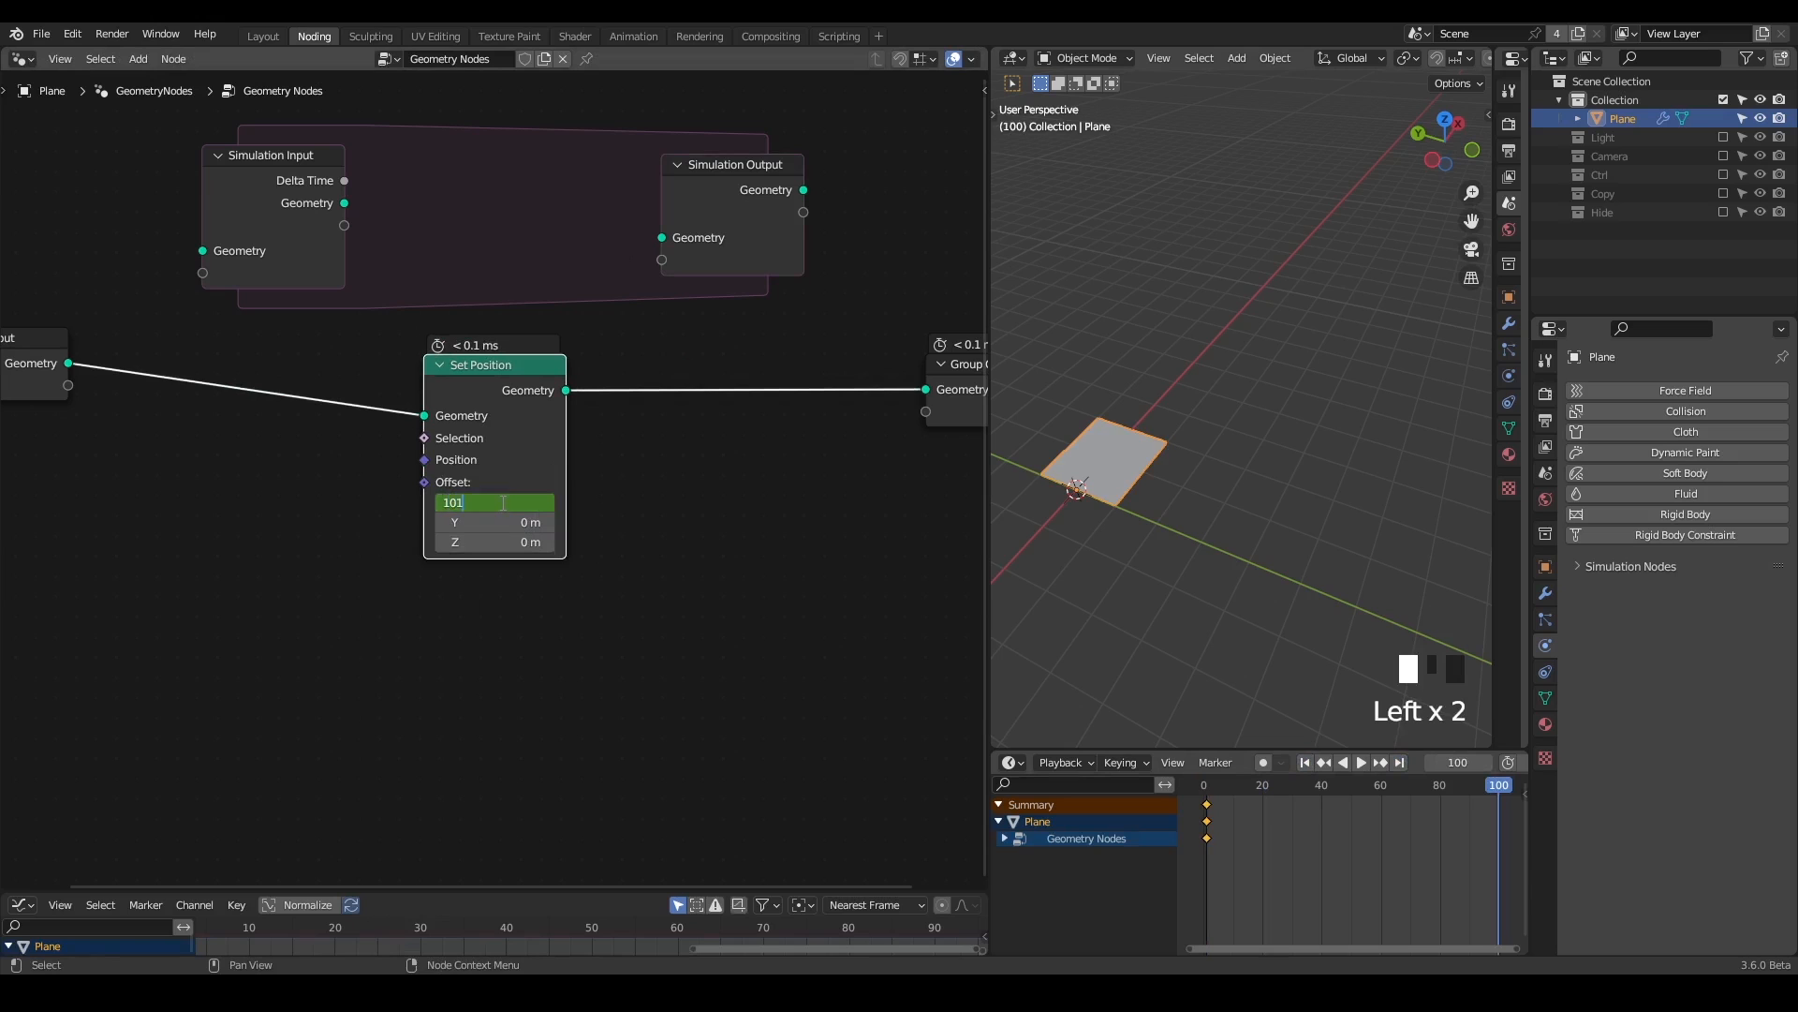
pyautogui.press('Return')
pyautogui.rightClick(502, 503)
pyautogui.click(504, 502)
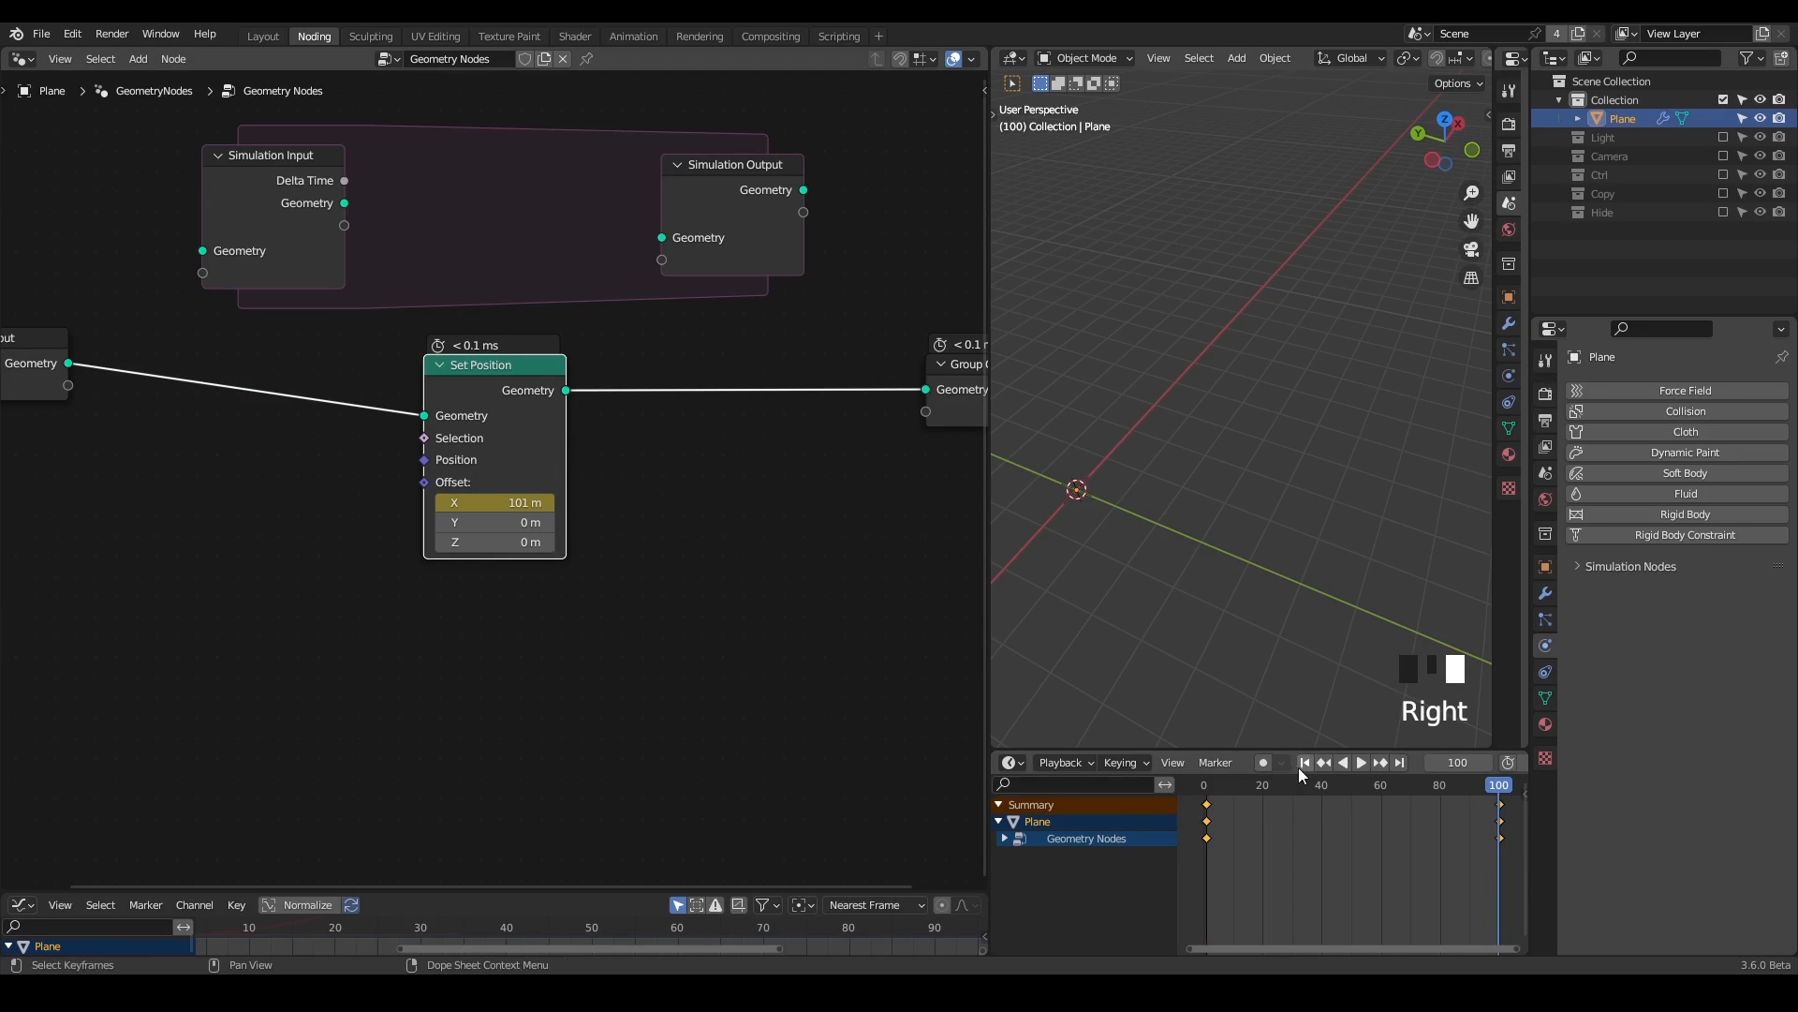
# - Play the keyframed plane animation from the first frame, stop it and return to frame 1
pyautogui.click(1304, 761)
pyautogui.click(1360, 761)
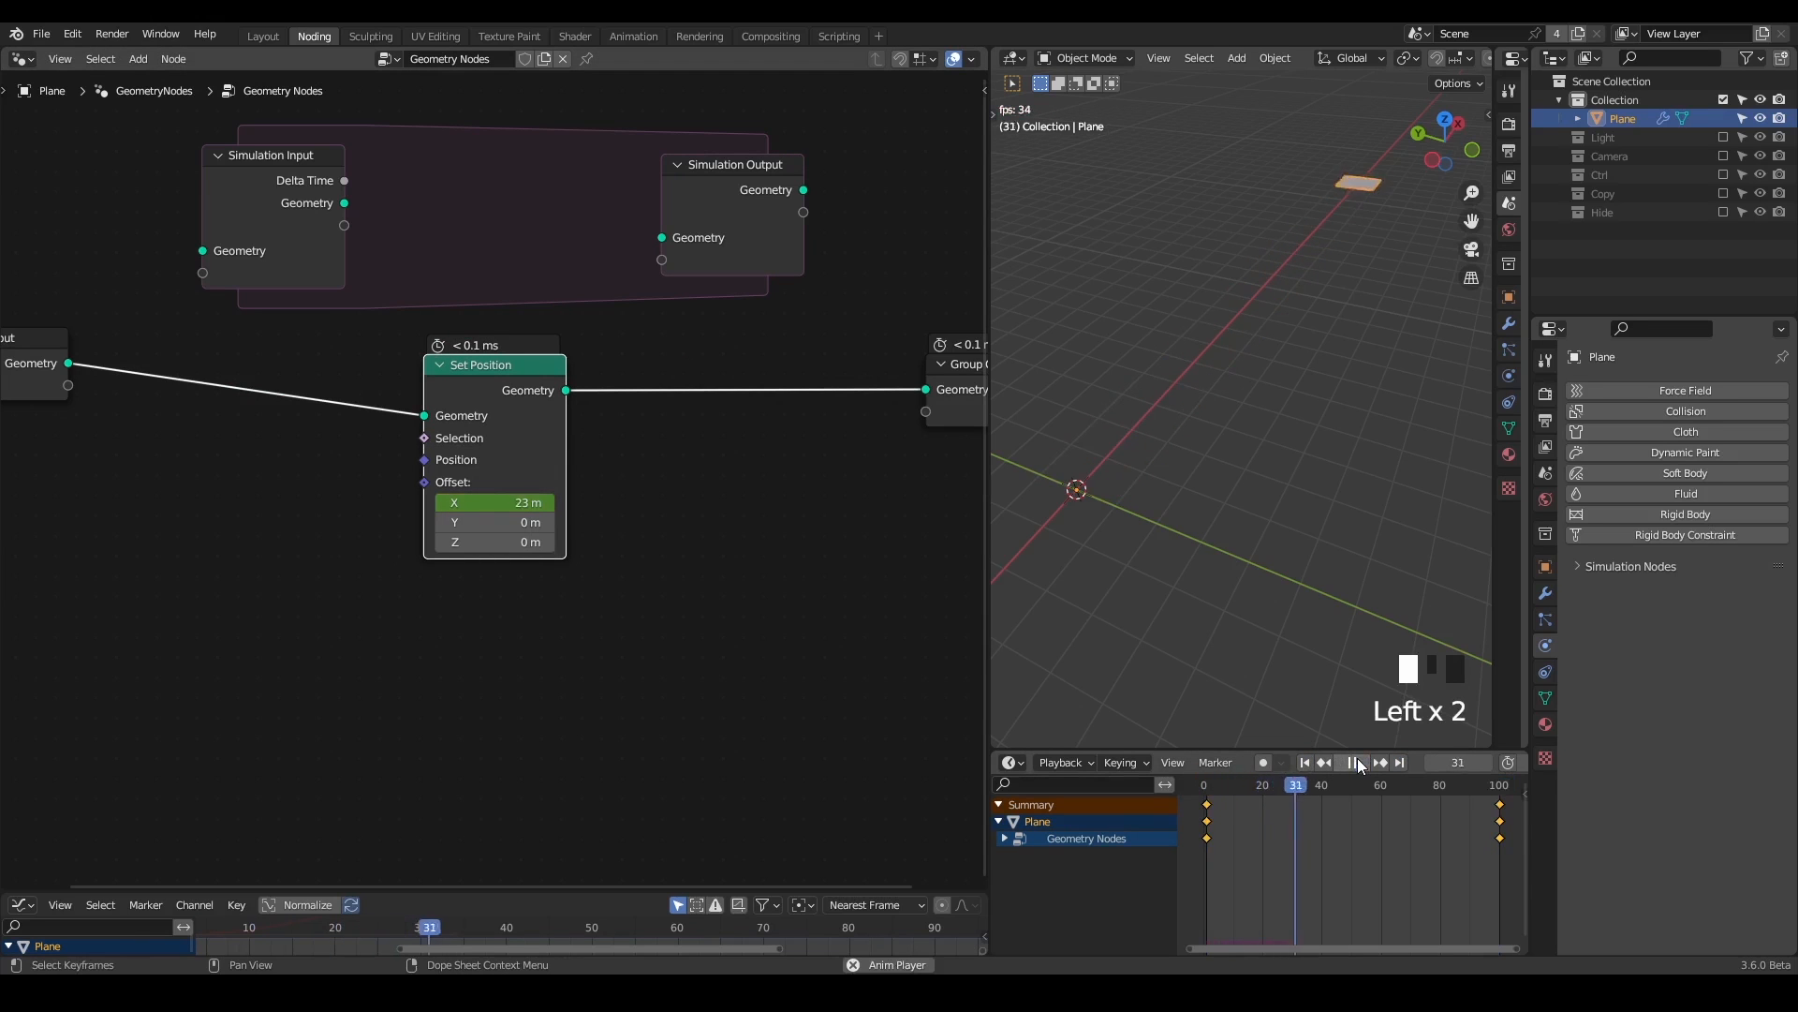
pyautogui.click(1358, 761)
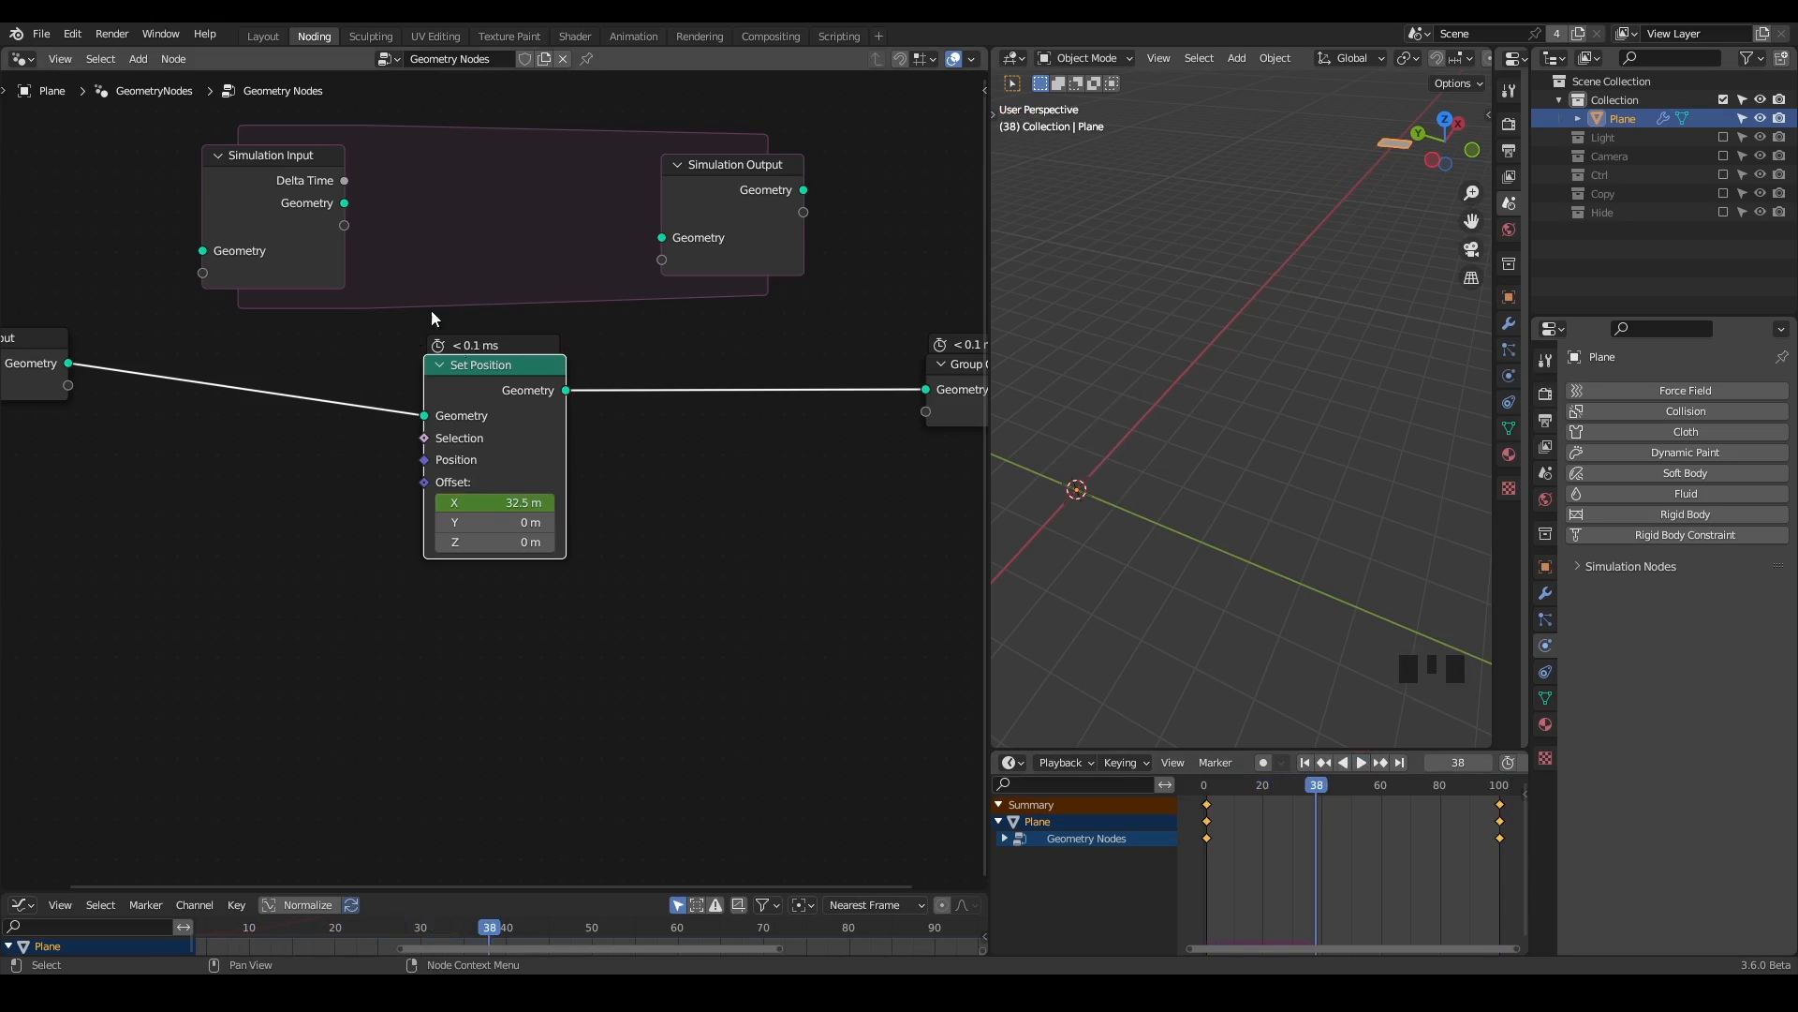
pyautogui.moveTo(266, 188); pyautogui.dragTo(278, 184)
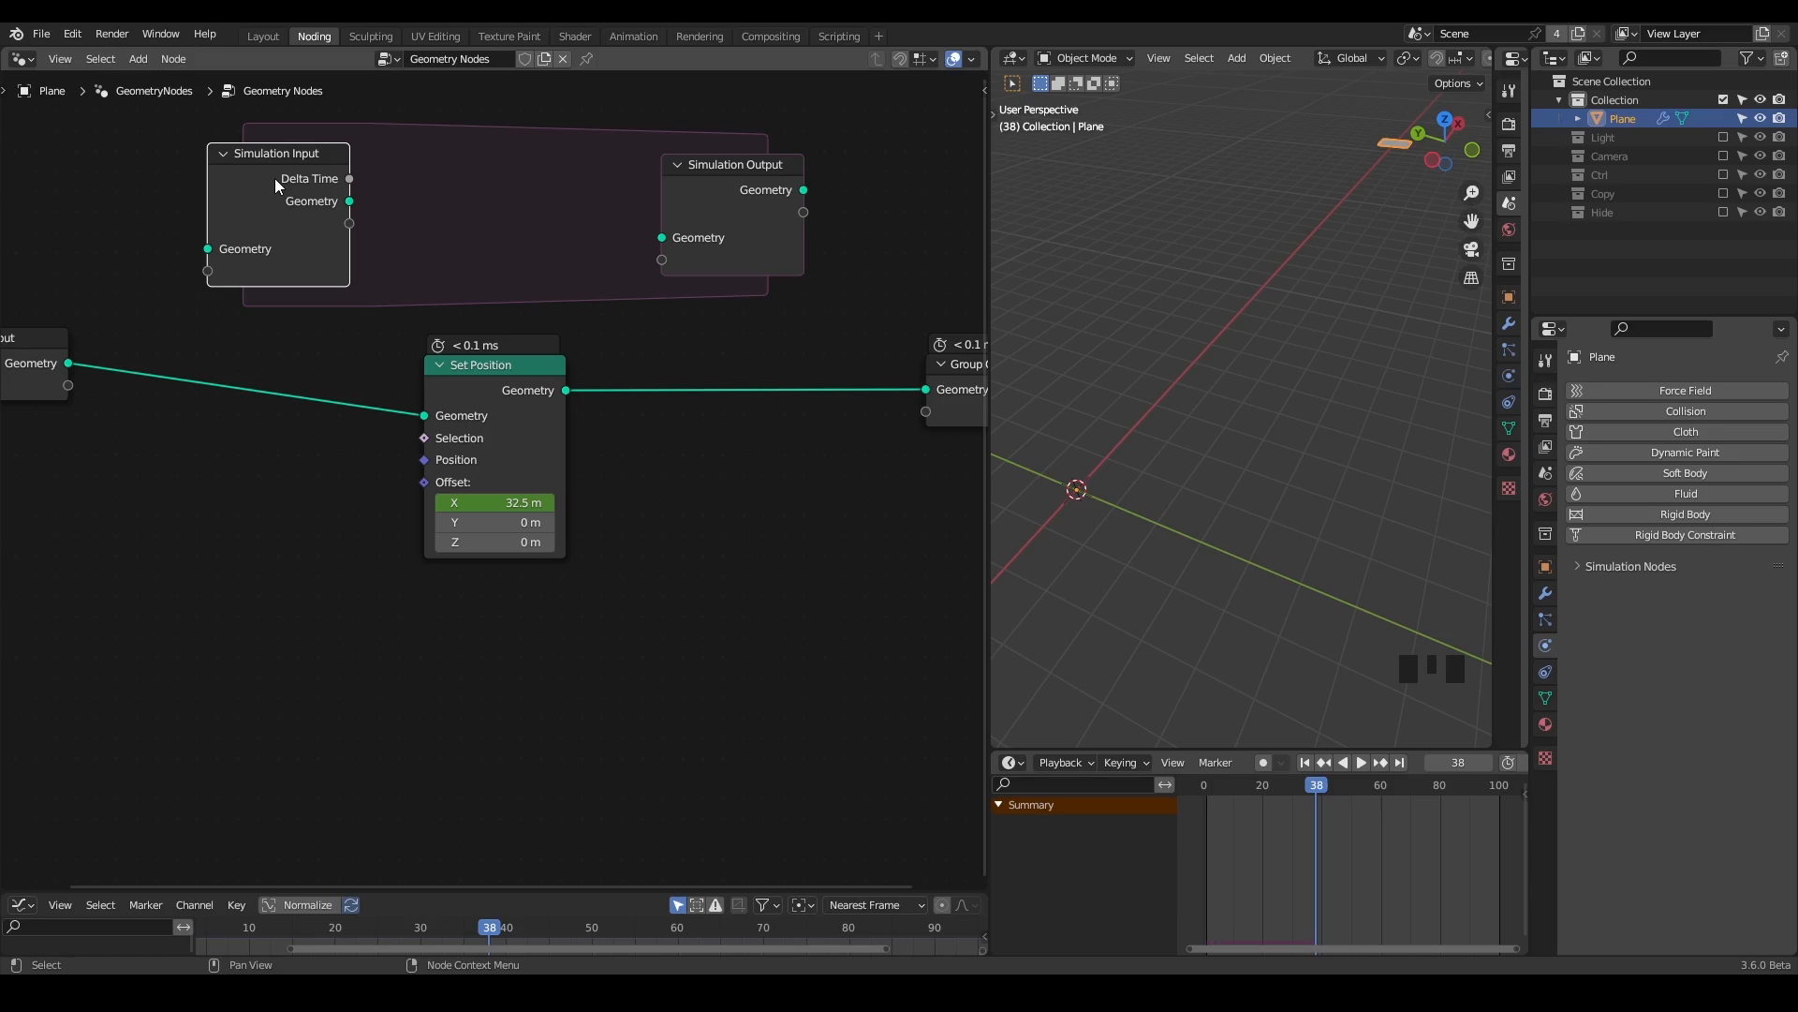
pyautogui.click(1304, 763)
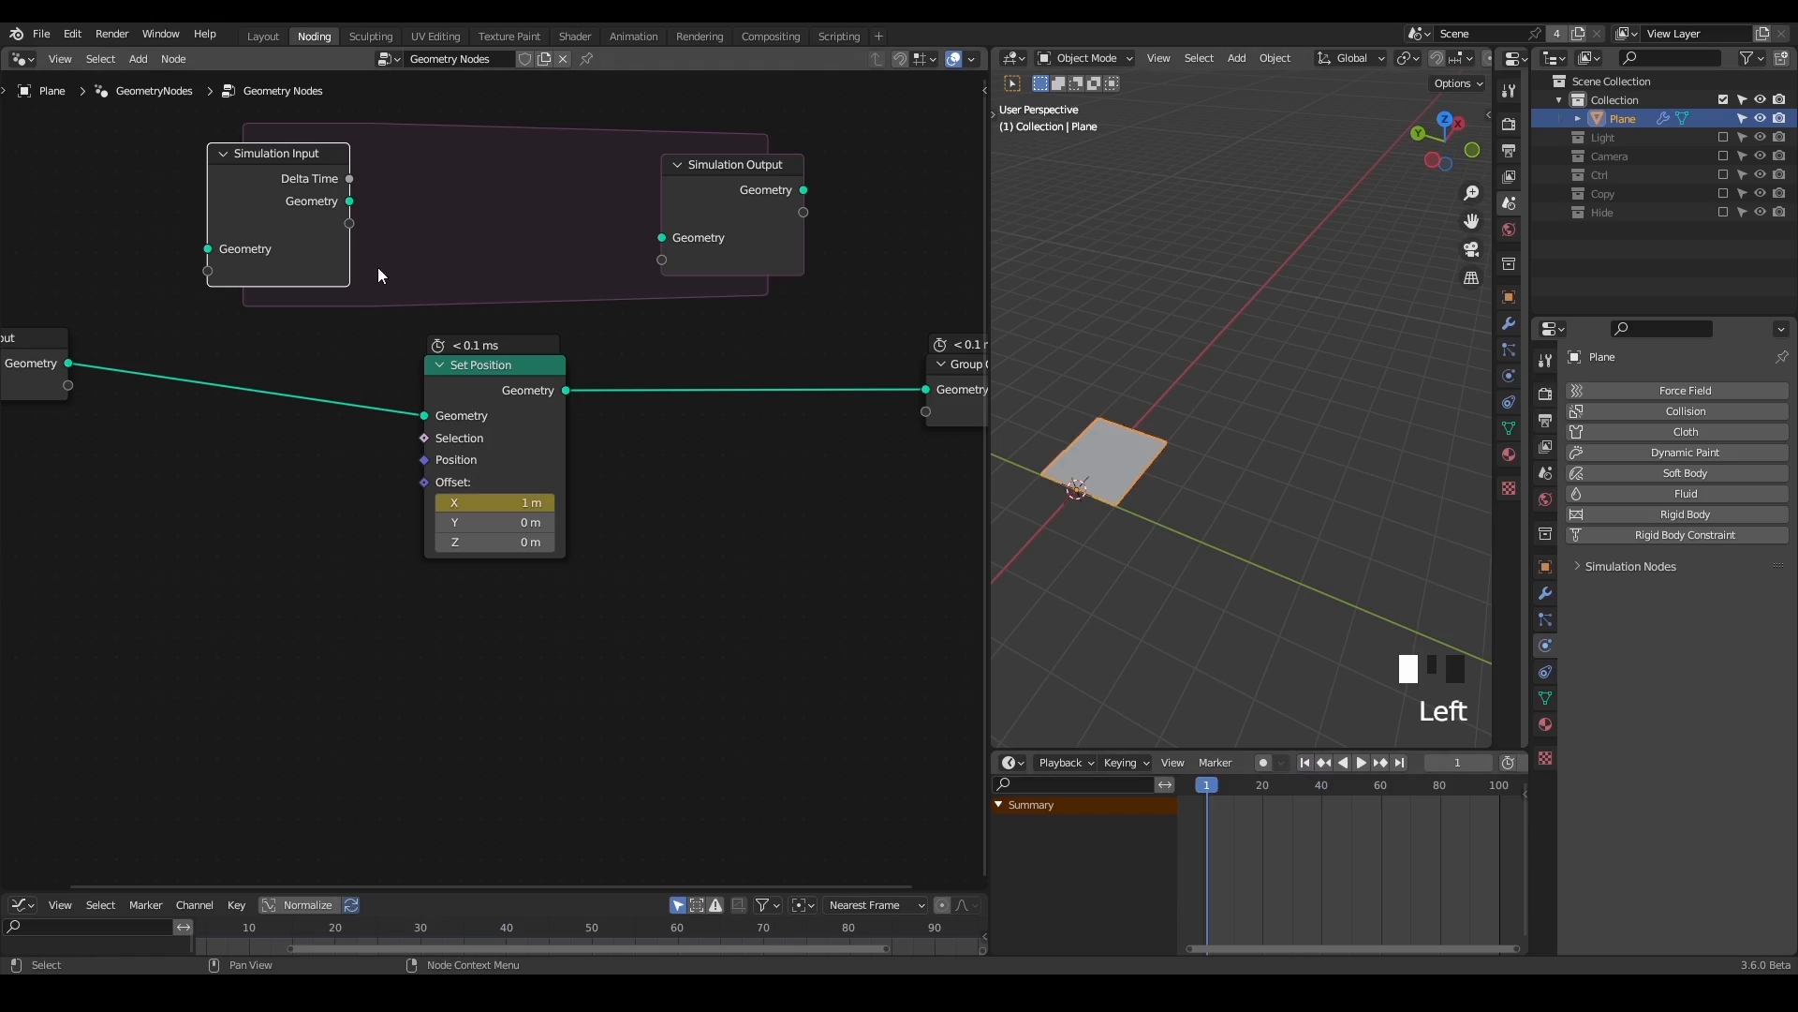
# - Remove all keyframes from the Set Position node's X offset
pyautogui.rightClick(518, 501)
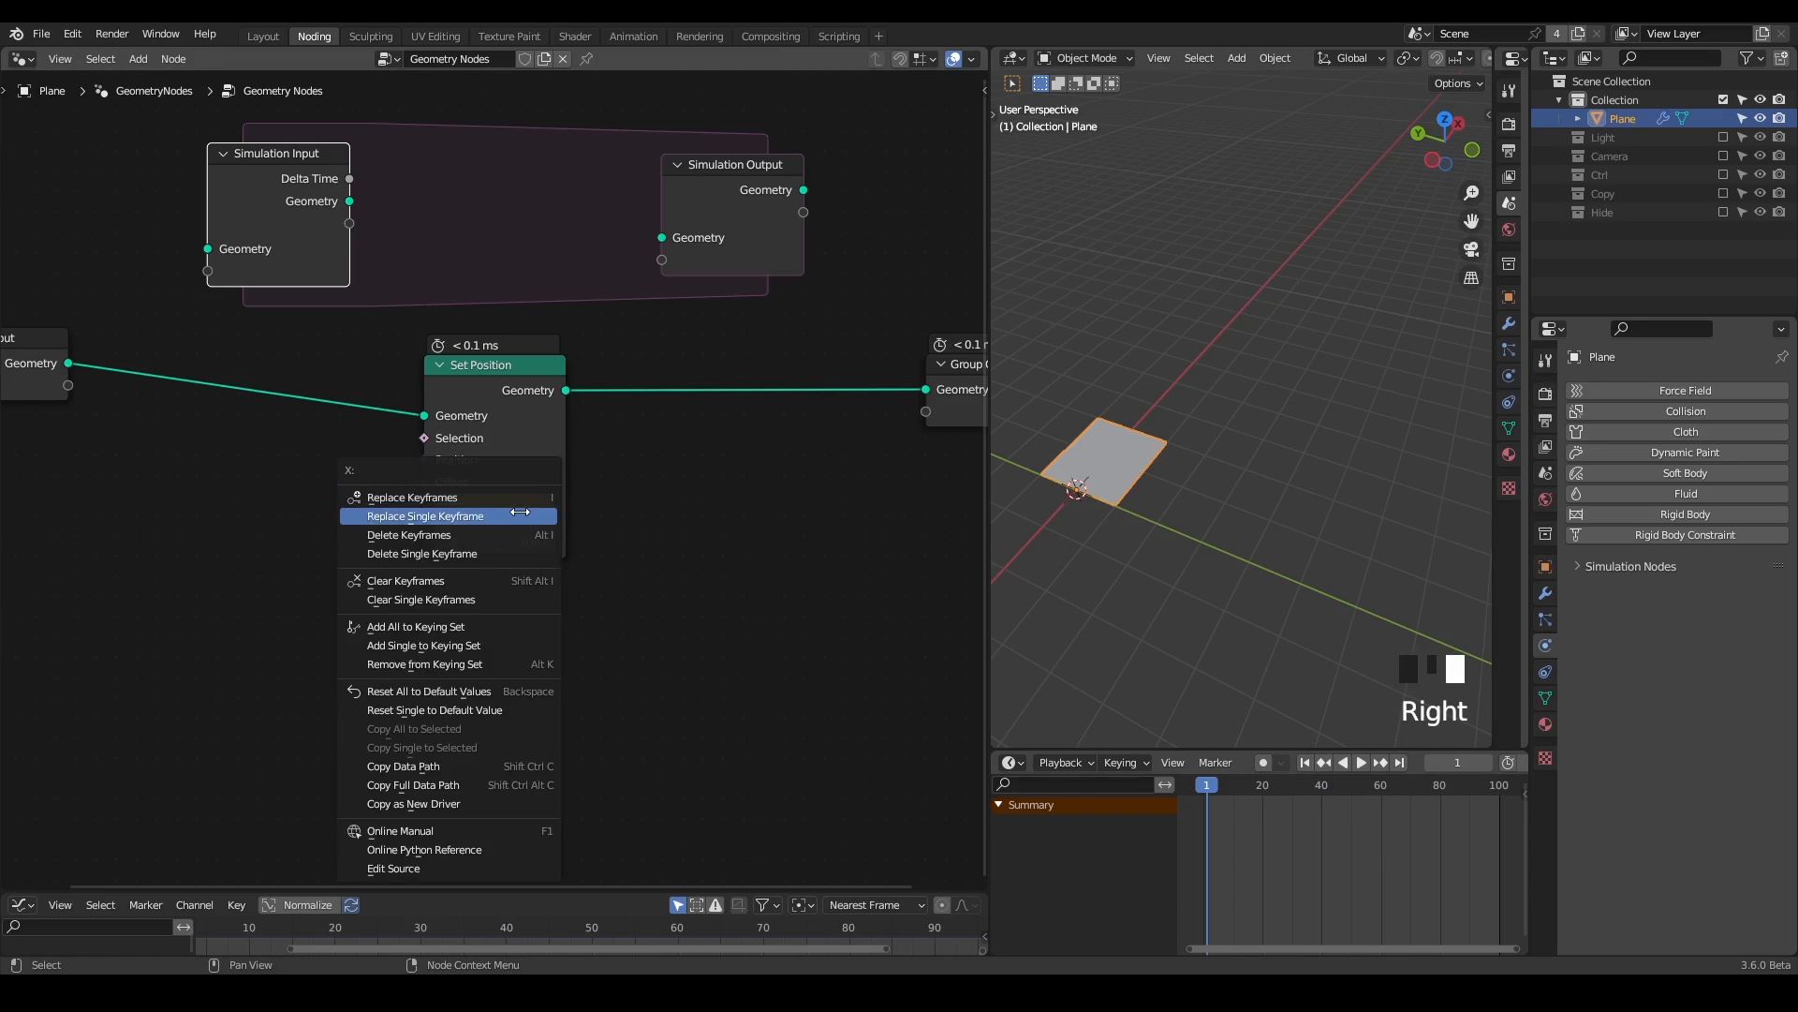
pyautogui.click(512, 538)
pyautogui.rightClick(515, 501)
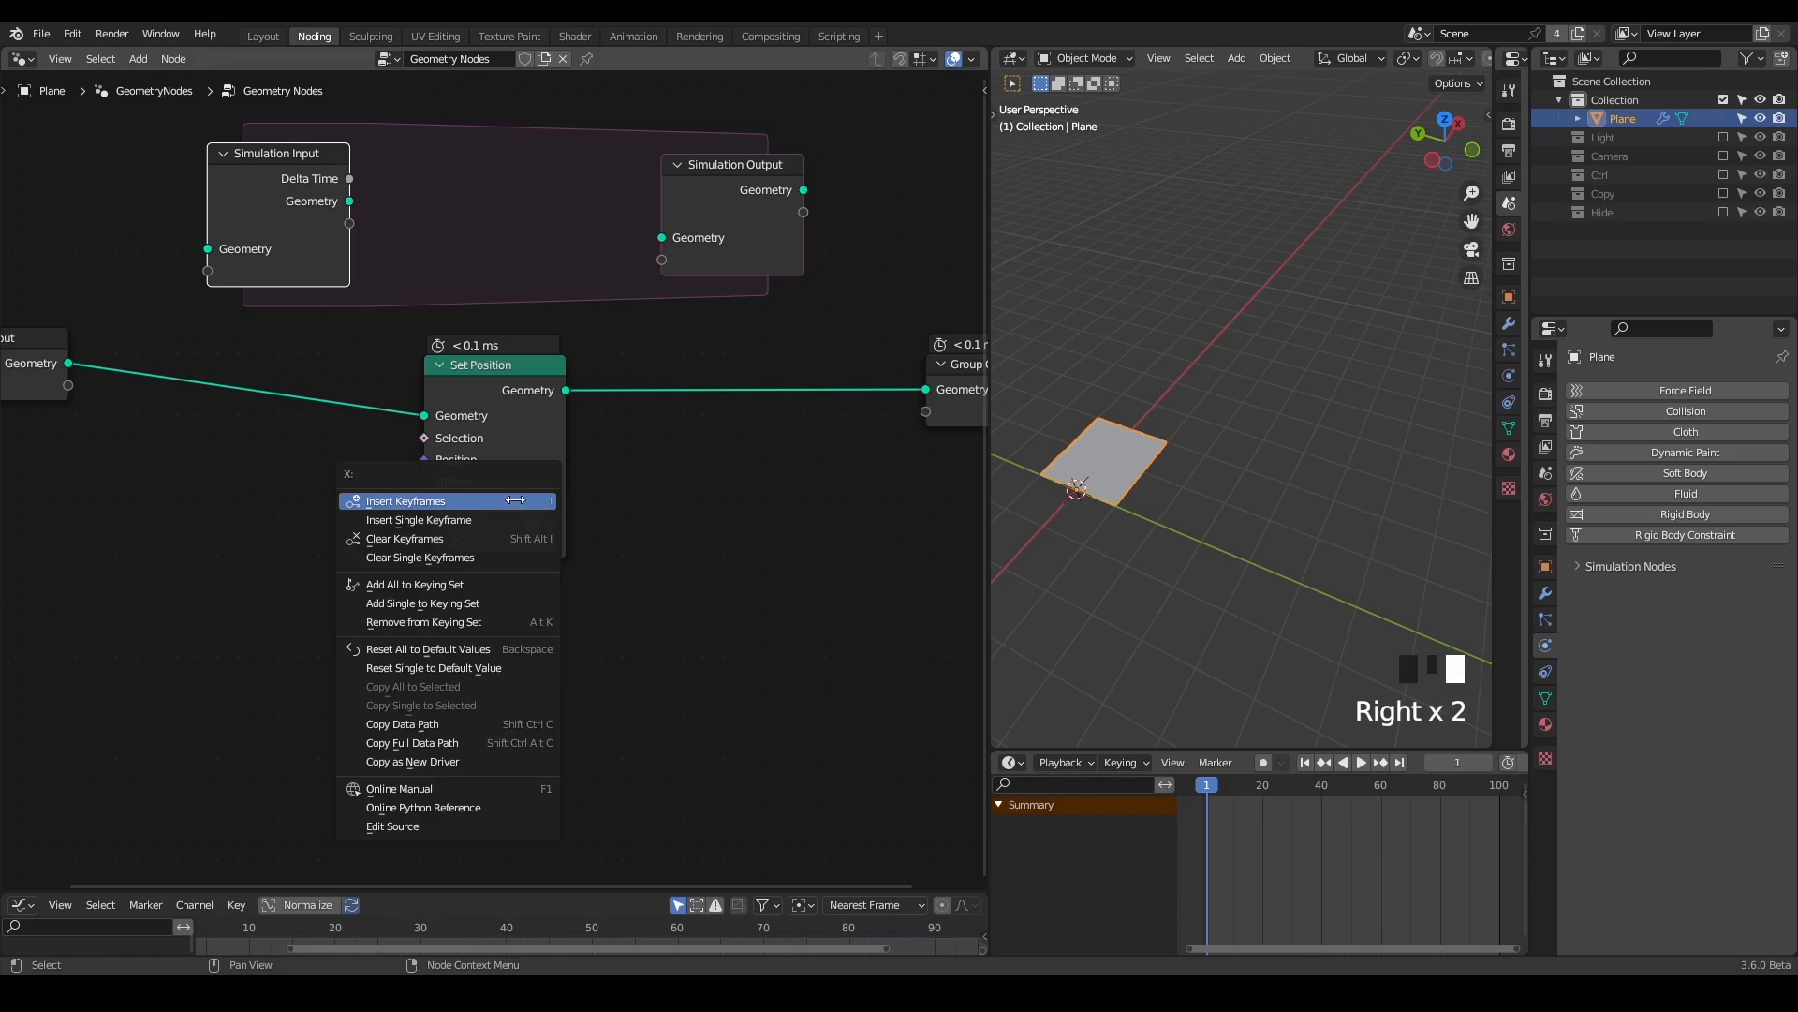
pyautogui.click(513, 541)
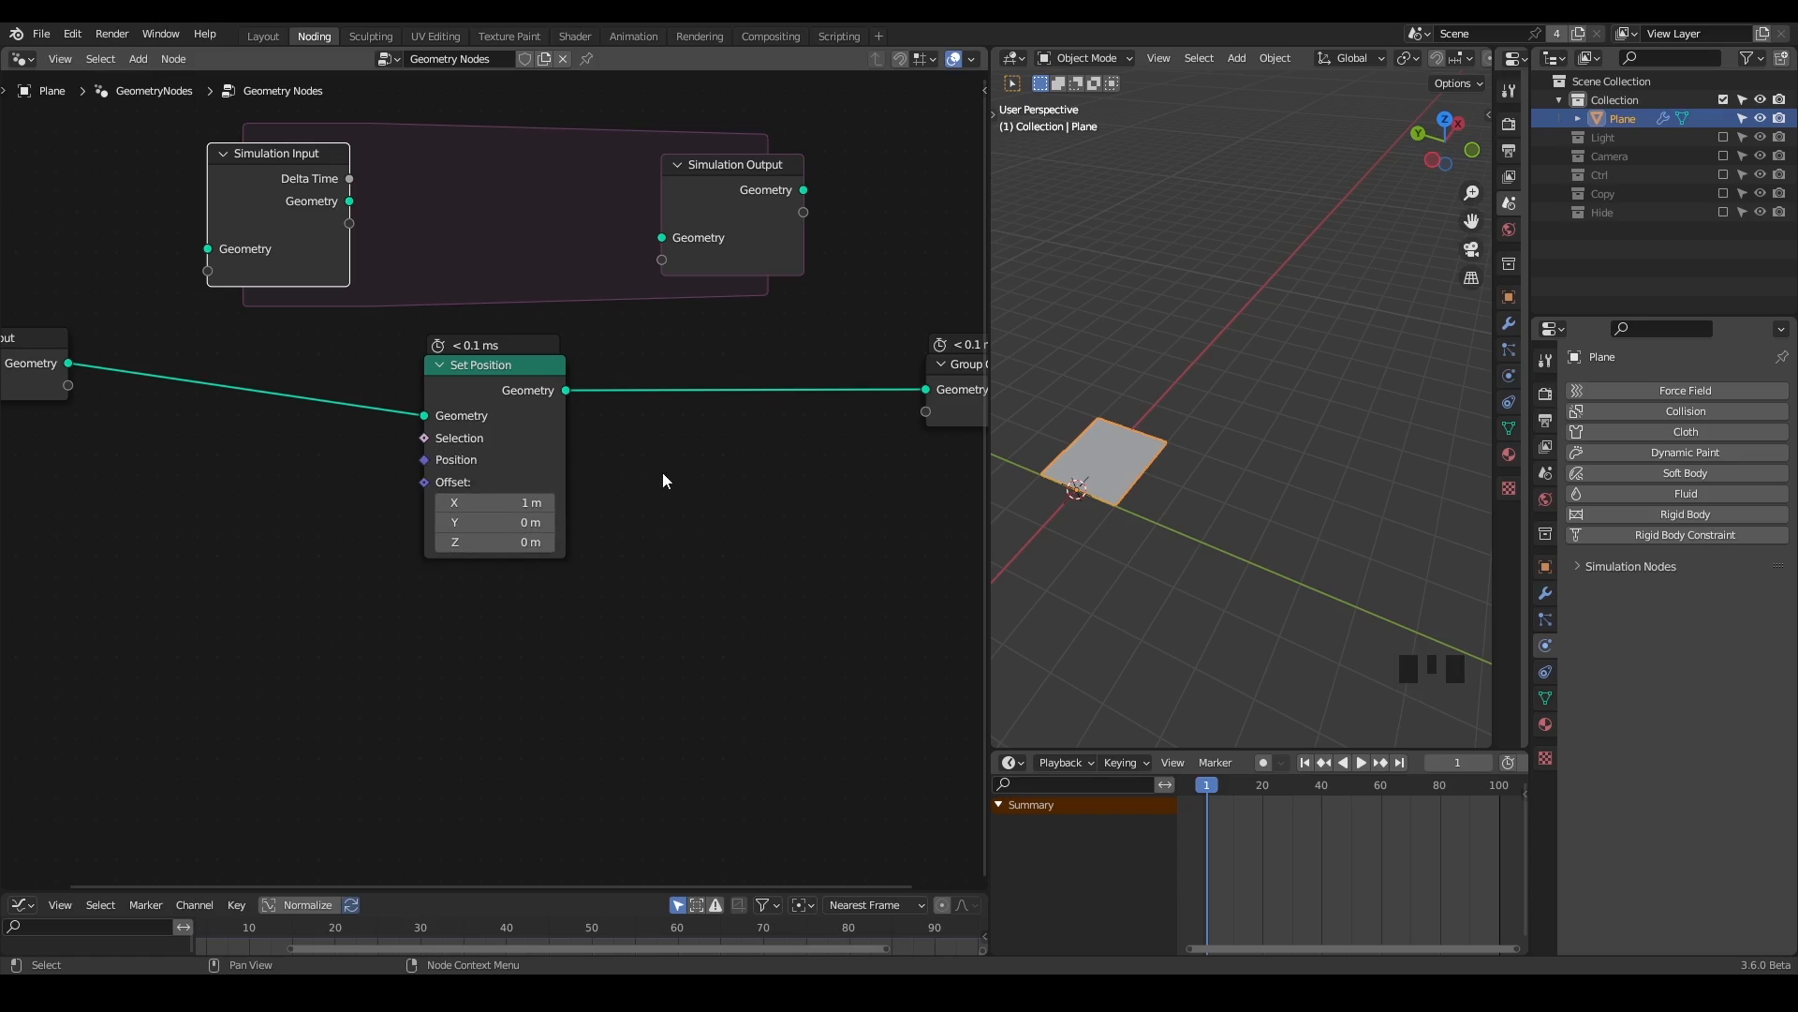
# - Add a Noise Texture node below the Group Input node
pyautogui.hotkey('ctrl', 'shift', 'alt', 'w')
pyautogui.hotkey('ctrl', 'shift', 'alt', 'q')
pyautogui.moveTo(365, 511); pyautogui.dragTo(540, 392, button='middle')
pyautogui.hotkey('ctrl', 'a')
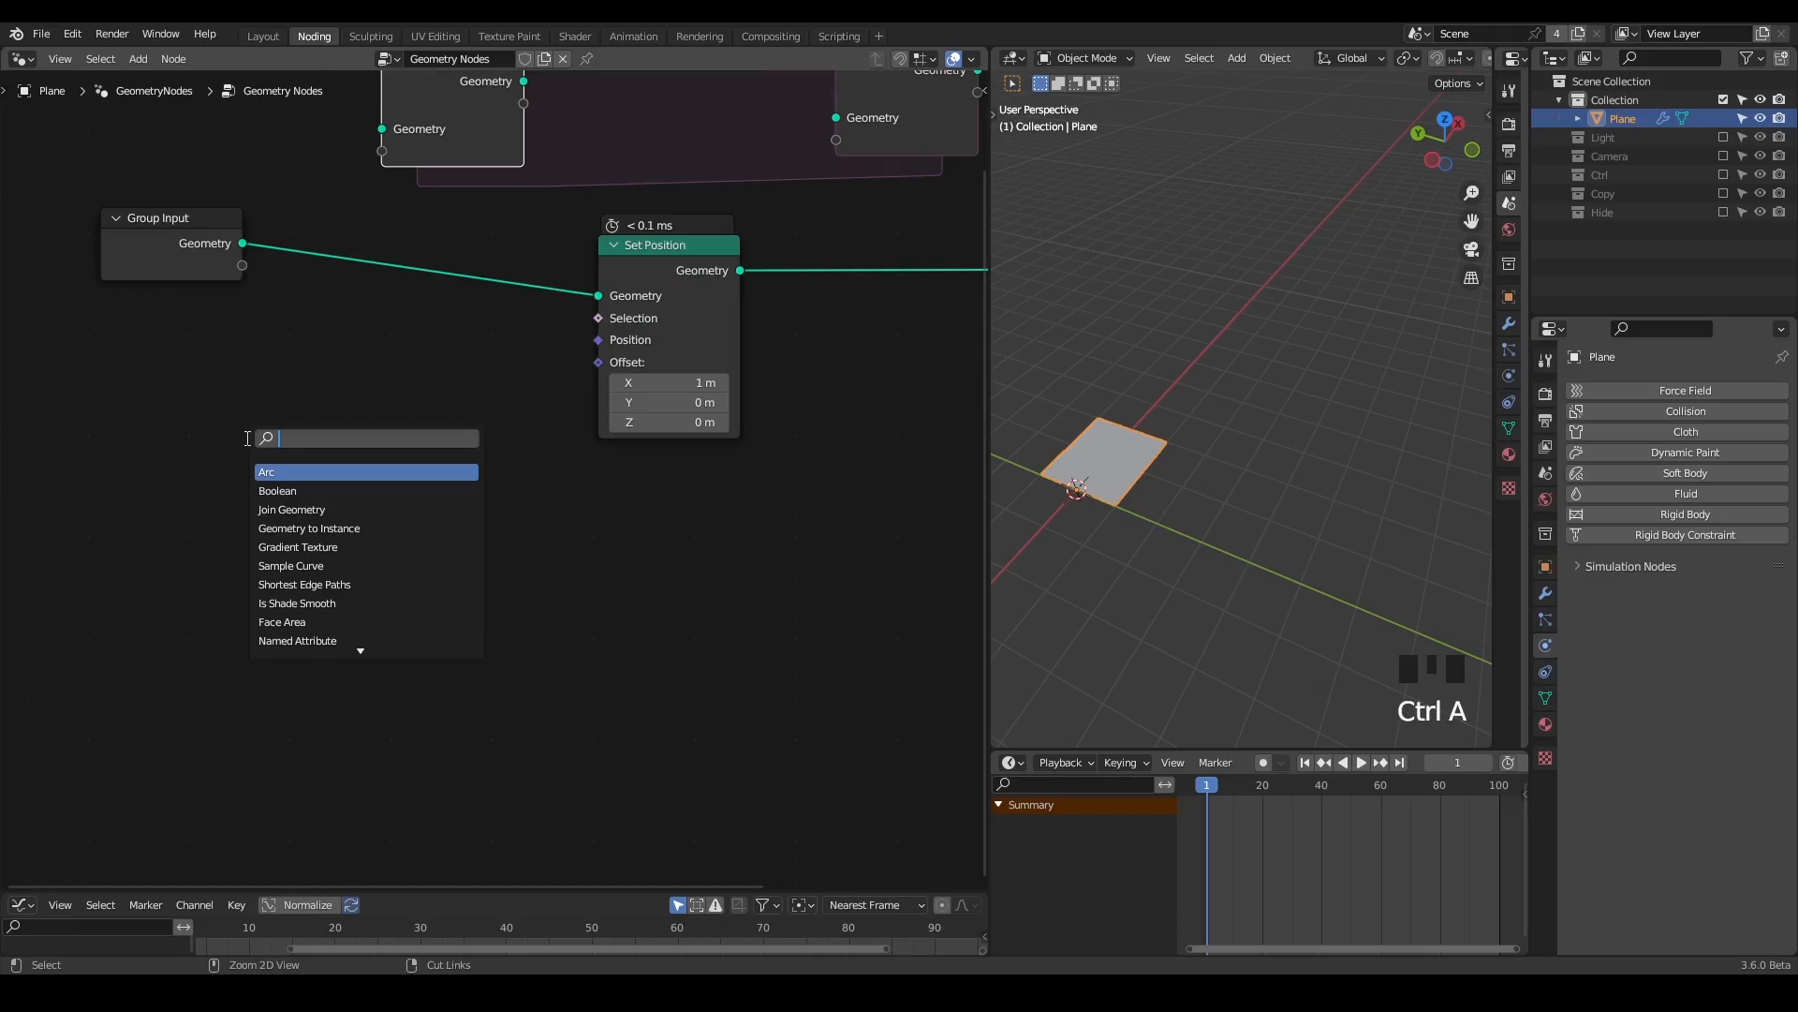
pyautogui.write('noise')
pyautogui.press('Return')
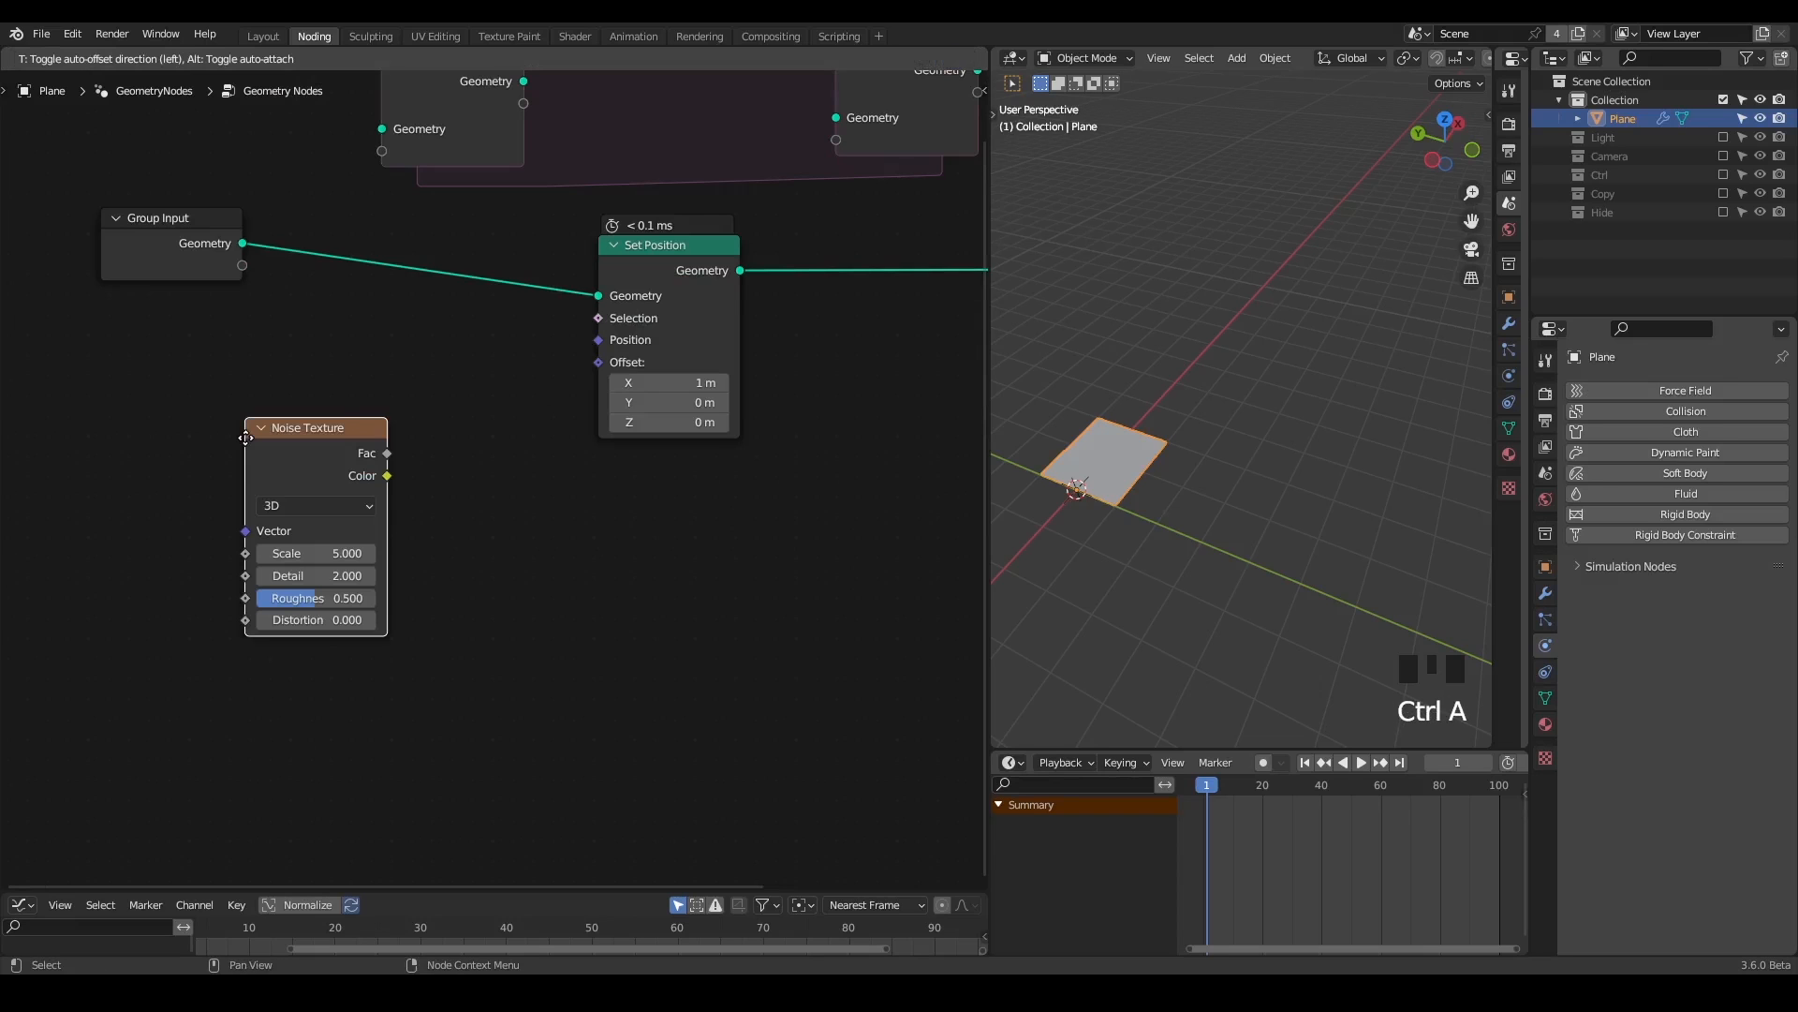
pyautogui.click(255, 481)
pyautogui.moveTo(250, 489); pyautogui.dragTo(390, 429, button='middle')
pyautogui.scroll(1, 335, 357)
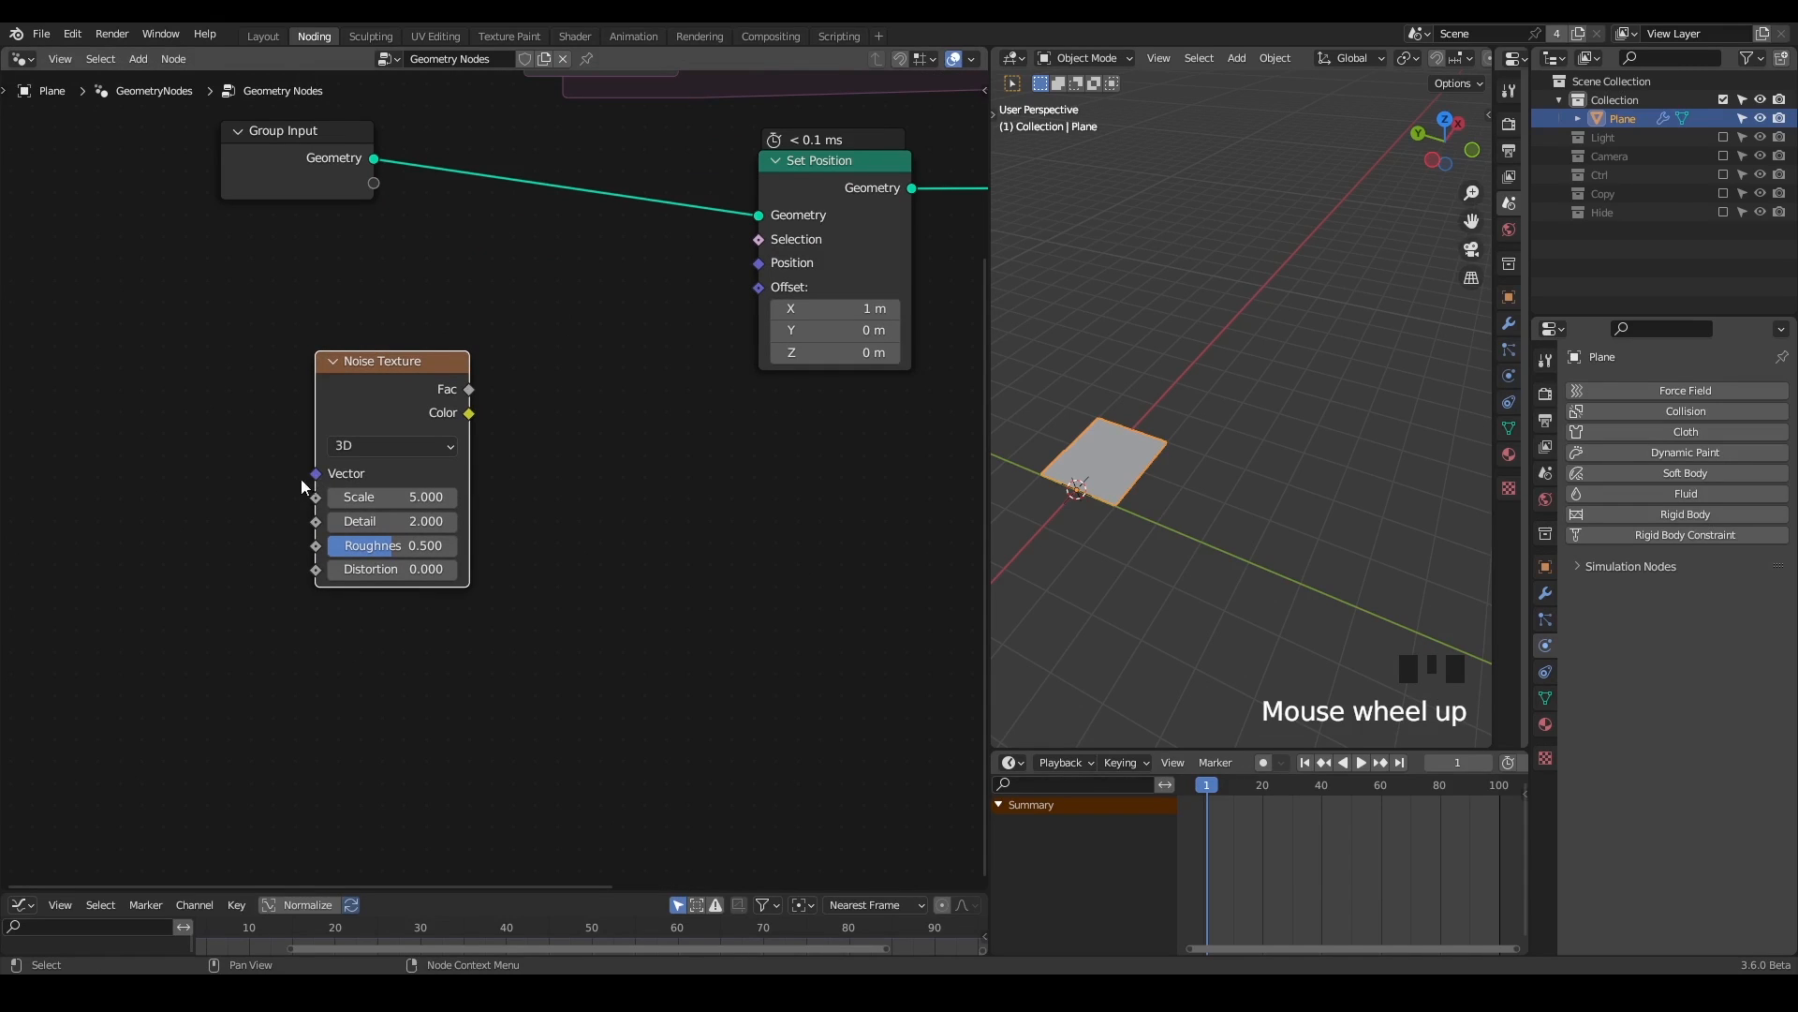
# - Underline the Noise Texture's Vector input with an annotation and link Group Input's geometry directly to the output, bypassing Set Position
pyautogui.moveTo(278, 485); pyautogui.dragTo(408, 477)
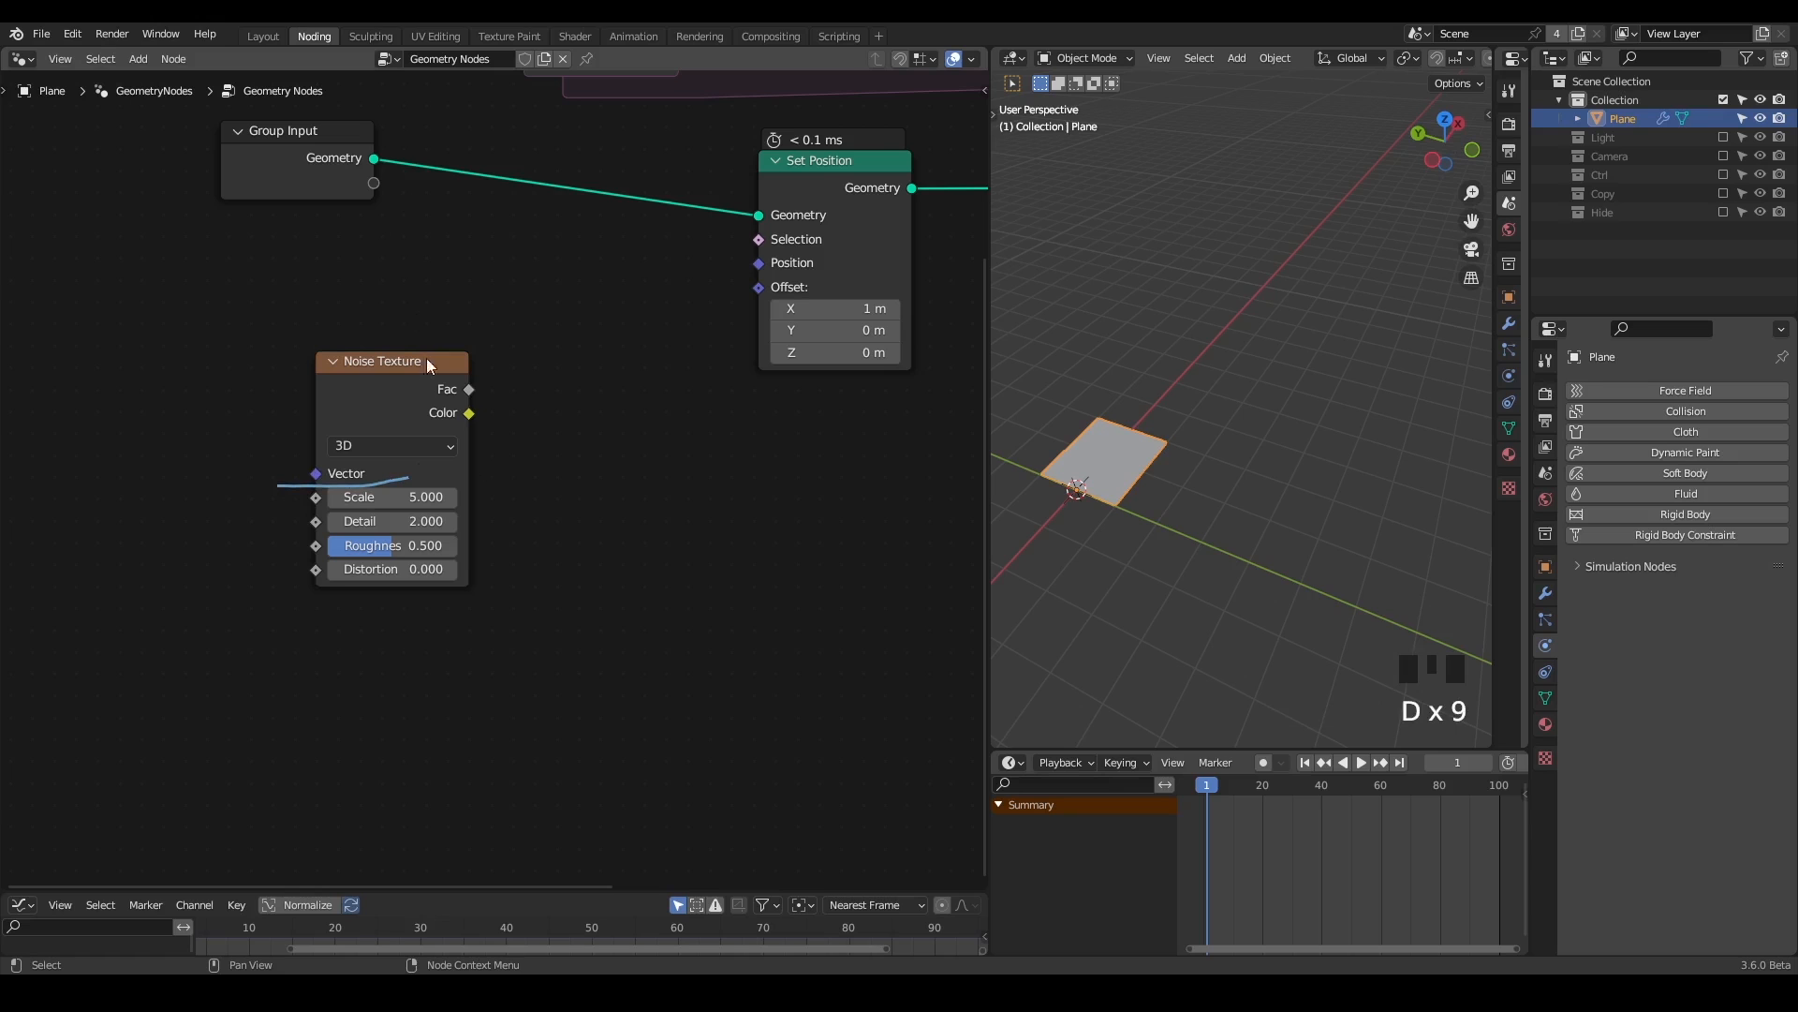
pyautogui.moveTo(381, 317); pyautogui.dragTo(444, 388, button='middle')
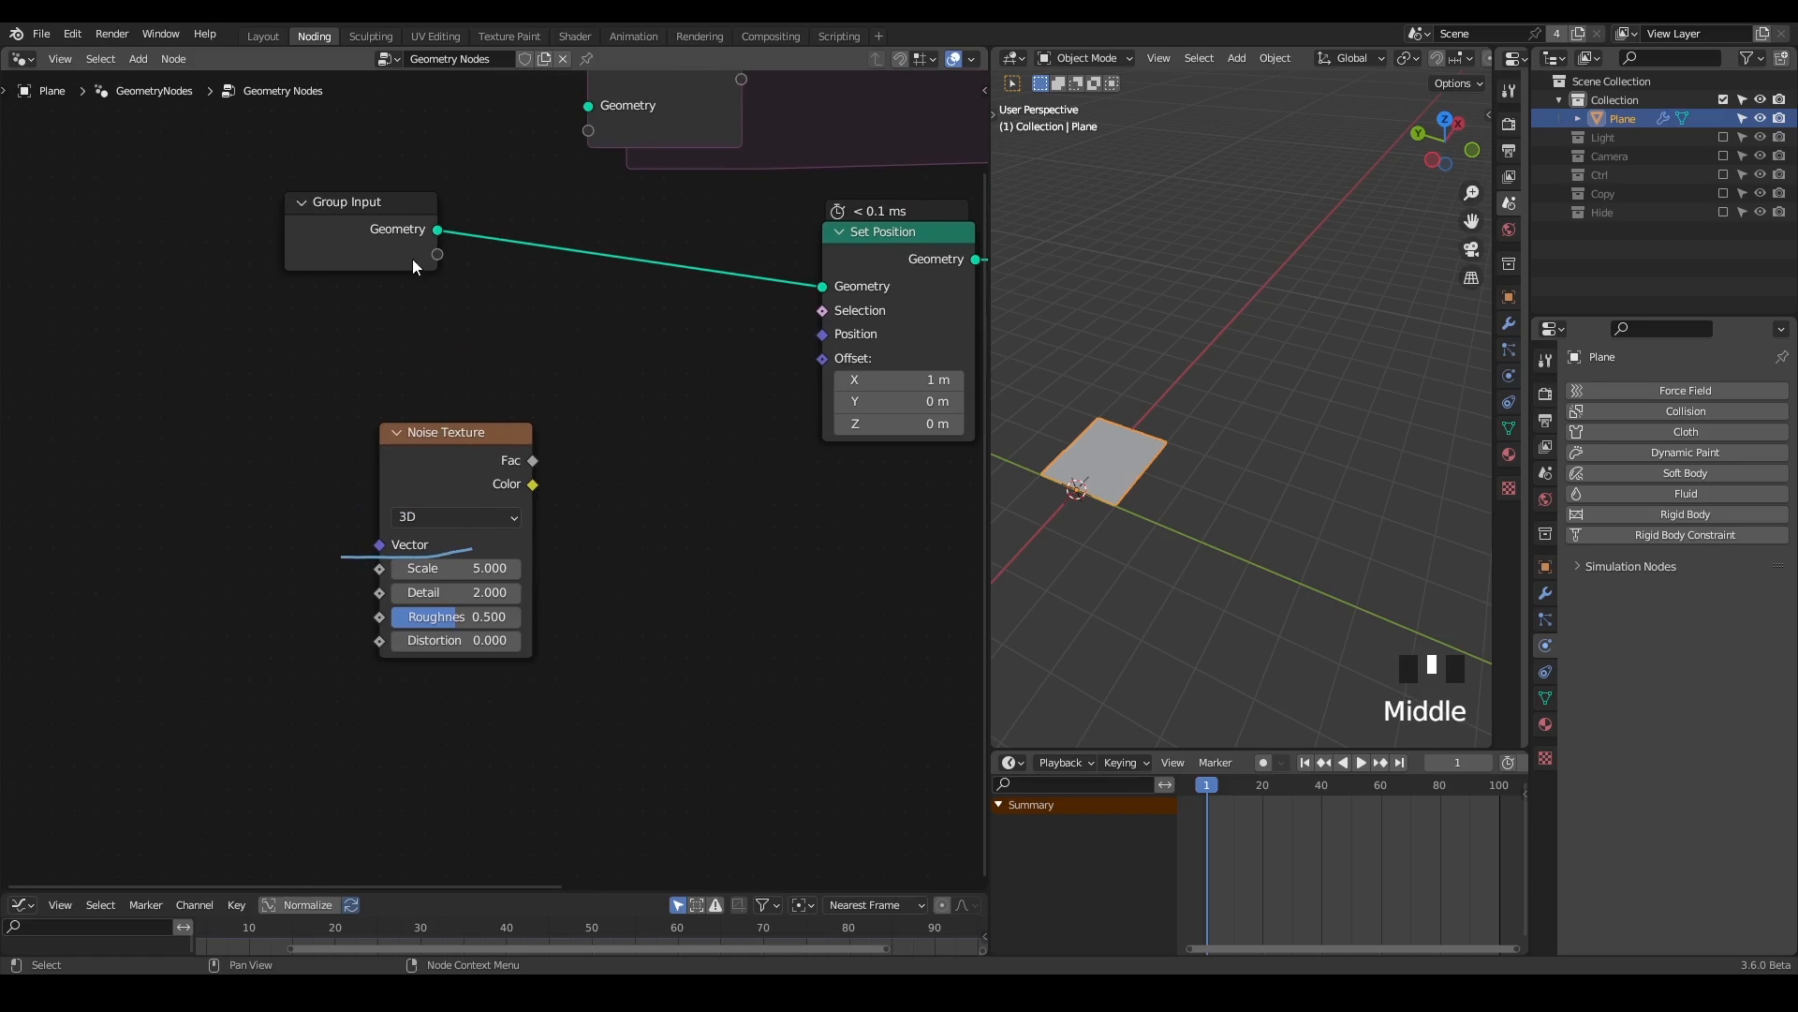
pyautogui.keyDown('alt'); pyautogui.keyDown('shift'); pyautogui.click(384, 230); pyautogui.keyUp('shift'); pyautogui.keyUp('alt')
pyautogui.keyDown('shift'); pyautogui.moveTo(1016, 421); pyautogui.dragTo(1087, 414, button='middle'); pyautogui.keyUp('shift')
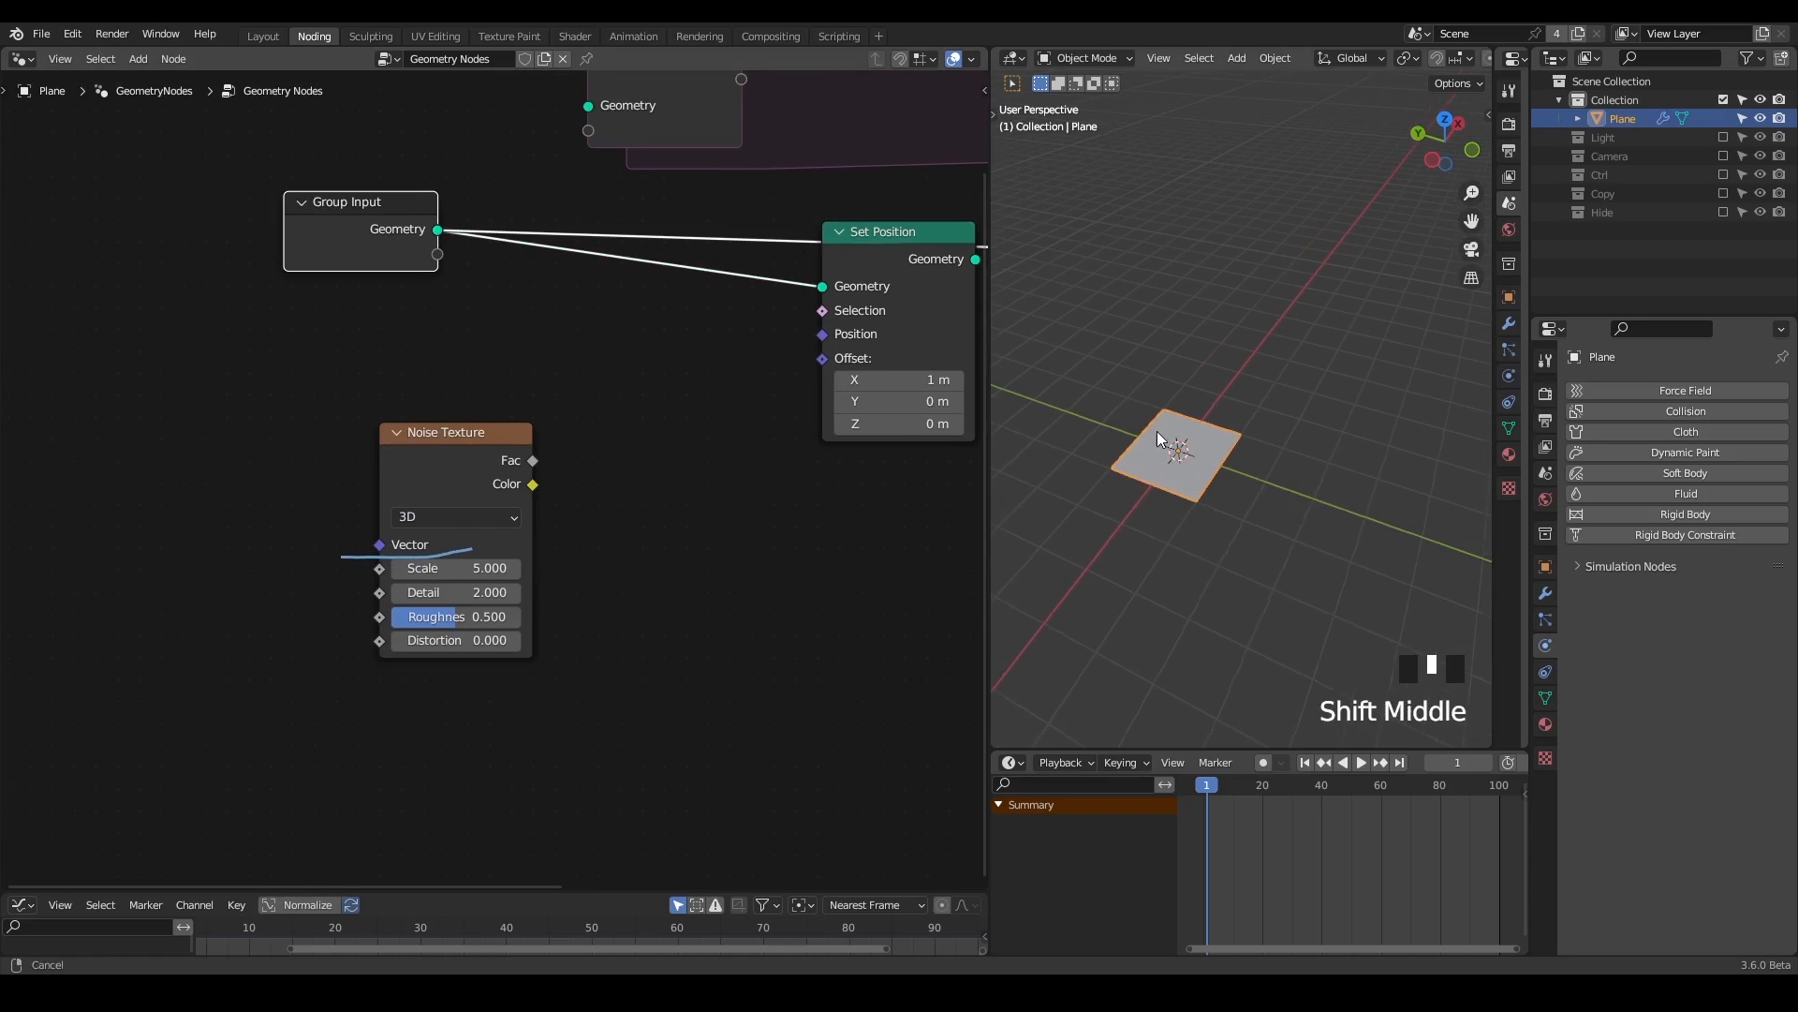
# - Add a 5 m by 5 m Grid node with 100 vertices in X and Y, and link its mesh to the output
pyautogui.hotkey('ctrl', 'a')
pyautogui.write('gri')
pyautogui.press('Return')
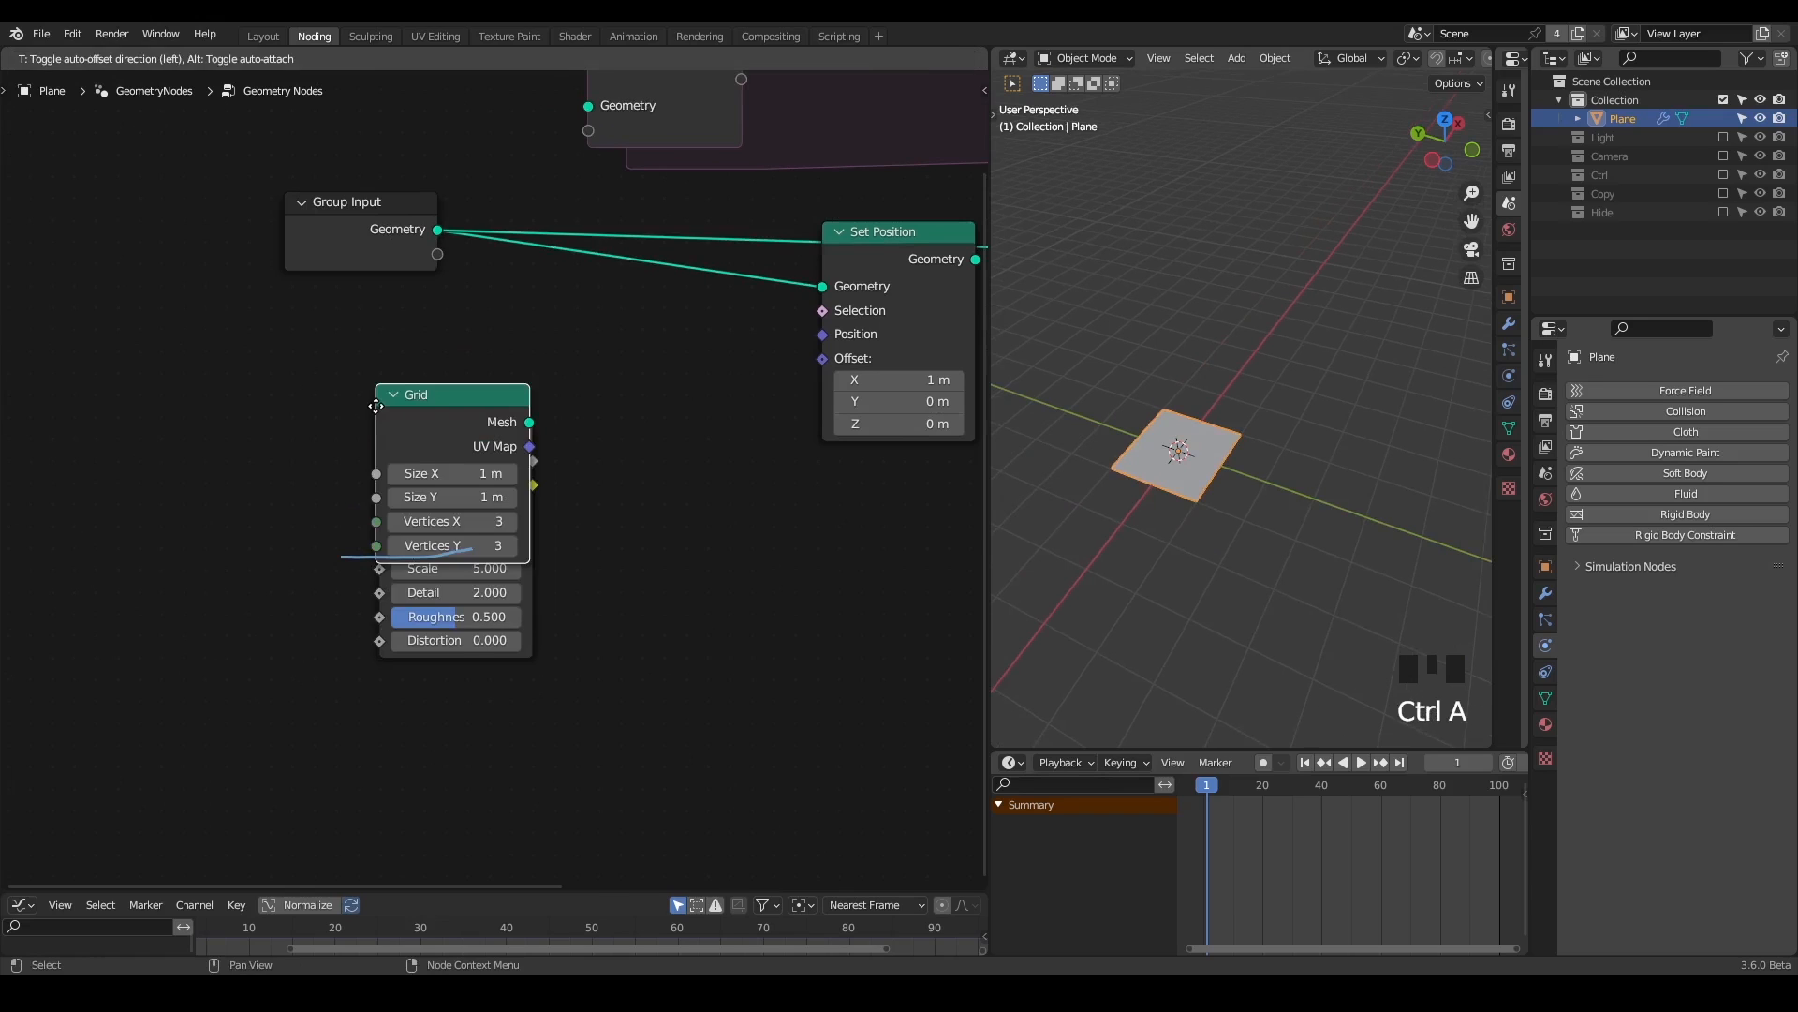
pyautogui.click(89, 349)
pyautogui.moveTo(159, 455); pyautogui.dragTo(159, 480)
pyautogui.write('10')
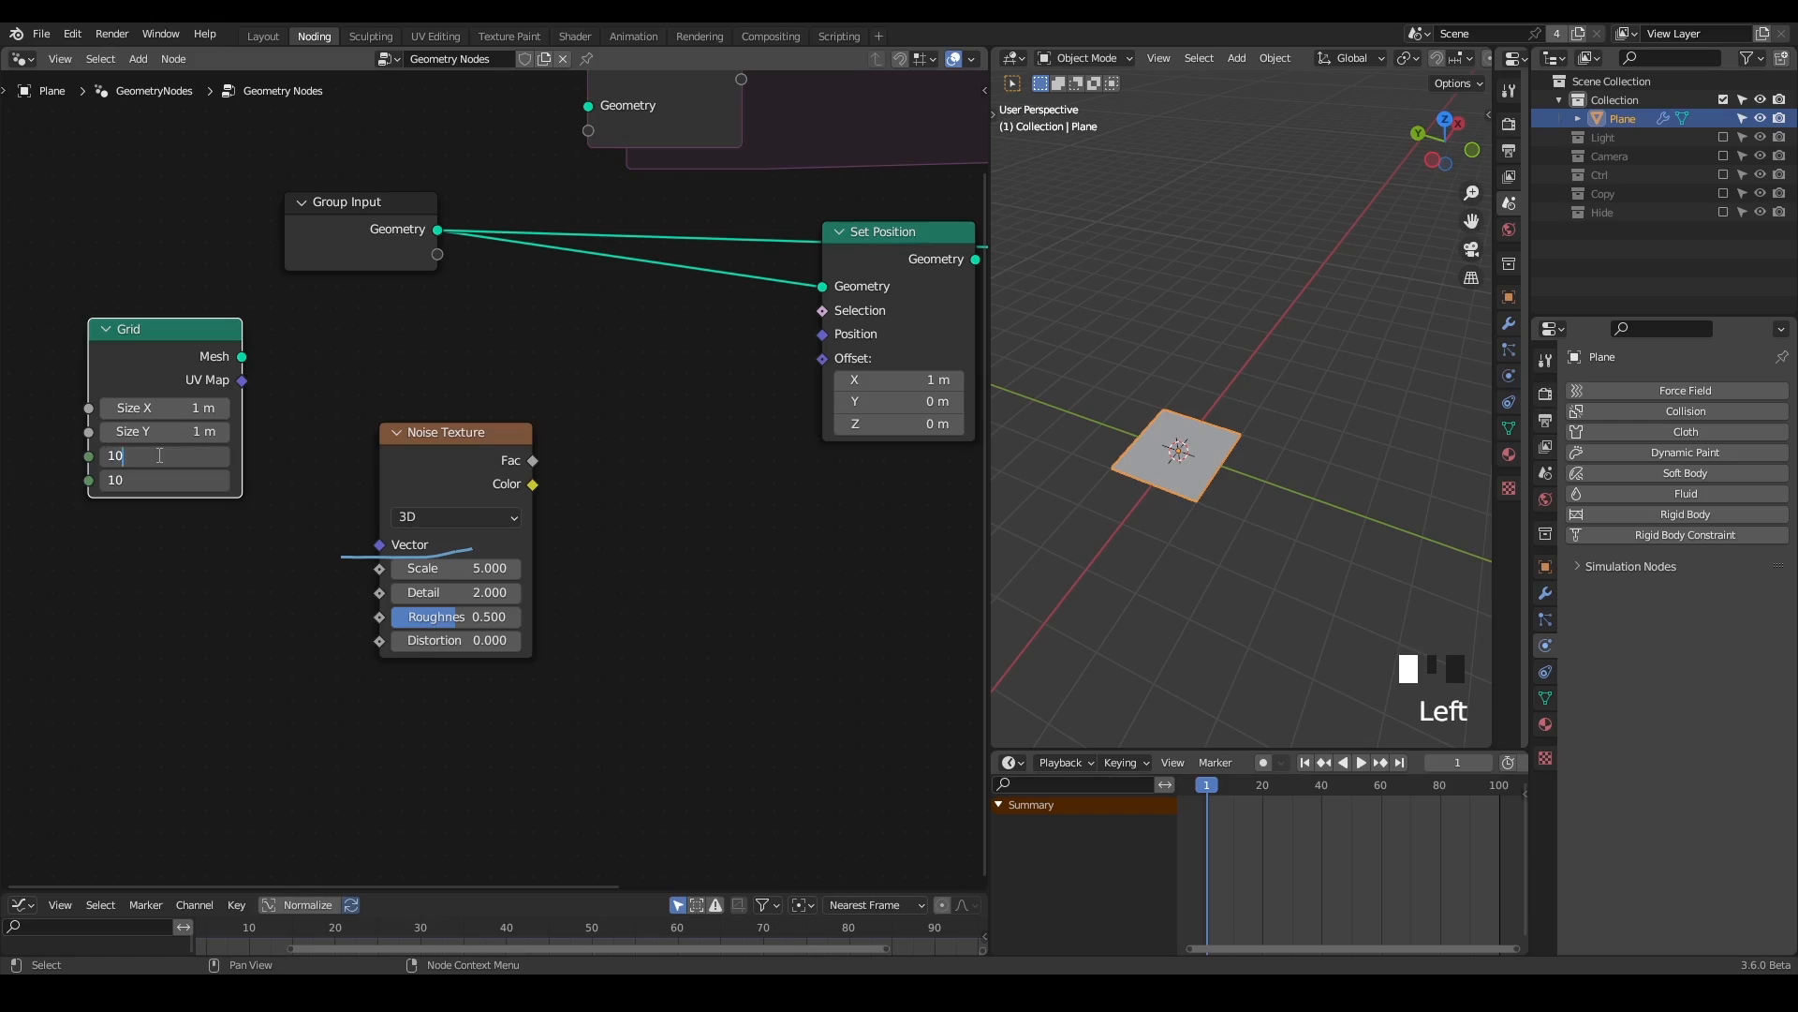
pyautogui.write('0')
pyautogui.press('Return')
pyautogui.moveTo(167, 431); pyautogui.dragTo(263, 383)
pyautogui.keyDown('alt'); pyautogui.keyDown('shift'); pyautogui.click(172, 351); pyautogui.keyUp('shift'); pyautogui.keyUp('alt')
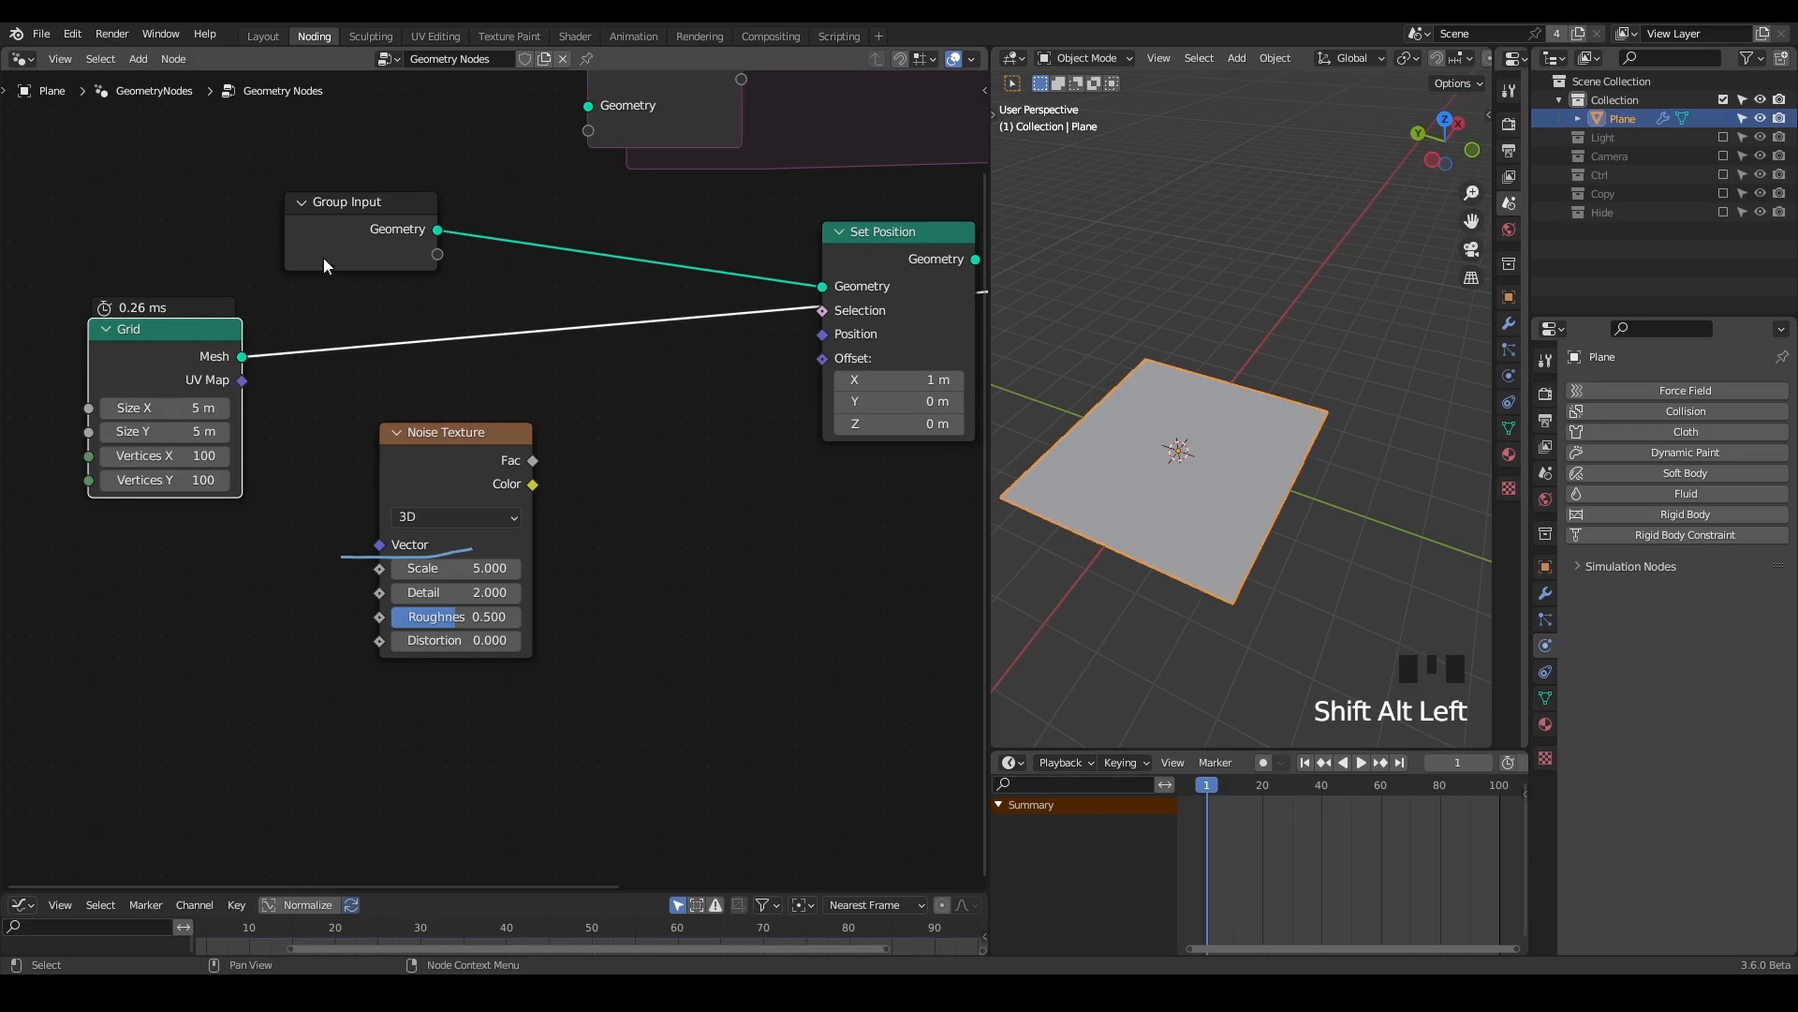
# - Delete the Group Input node and insert Set Position into the link from the Grid to the output
pyautogui.click(331, 247)
pyautogui.press('x')
pyautogui.moveTo(901, 281); pyautogui.dragTo(895, 272)
# - Erase the annotation and connect the Noise Texture's Color to Set Position's Offset, placing the texture node below the Grid
pyautogui.press('d')
pyautogui.moveTo(609, 517); pyautogui.dragTo(599, 517, button='right')
pyautogui.moveTo(533, 483); pyautogui.dragTo(817, 350)
pyautogui.moveTo(1152, 525); pyautogui.dragTo(1301, 517, button='middle')
pyautogui.moveTo(436, 462); pyautogui.dragTo(214, 570)
# - Preview the Noise Texture's Color on the Grid mesh through a Viewer node
pyautogui.keyDown('ctrl'); pyautogui.keyDown('shift'); pyautogui.click(162, 375); pyautogui.keyUp('shift'); pyautogui.keyUp('ctrl')
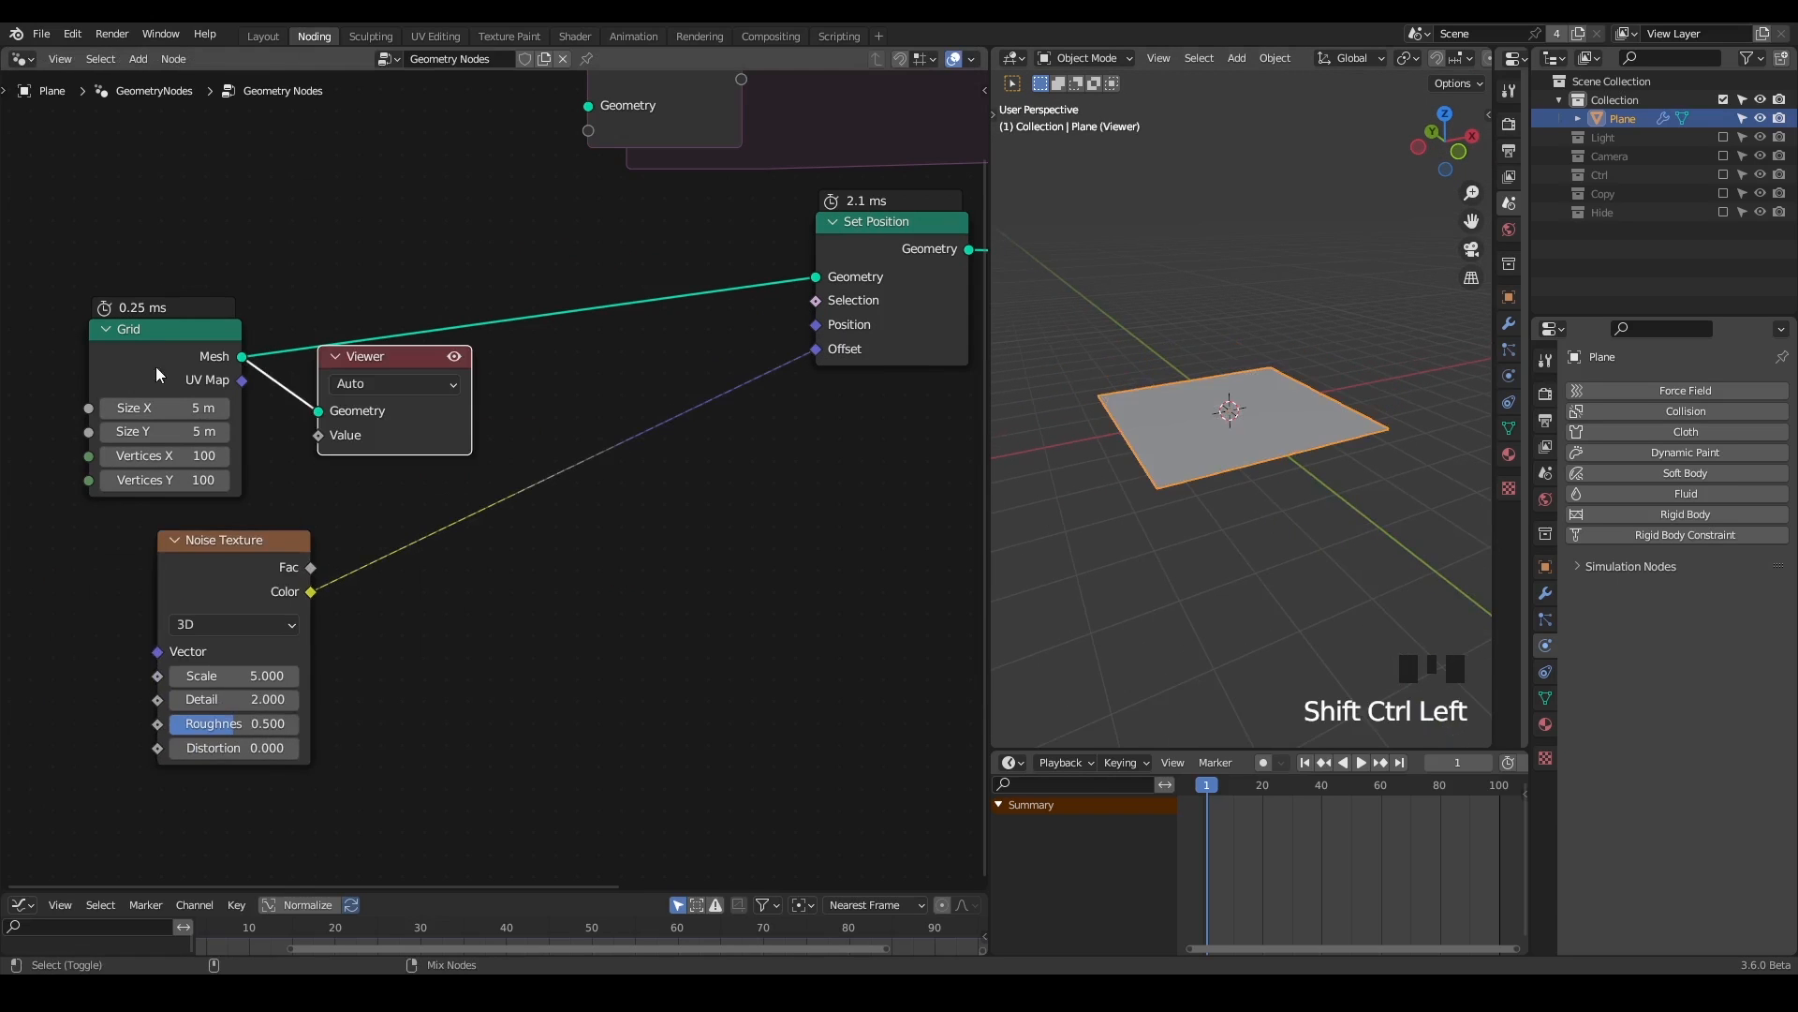
pyautogui.keyDown('ctrl'); pyautogui.keyDown('shift'); pyautogui.click(262, 590); pyautogui.keyUp('shift'); pyautogui.keyUp('ctrl')
pyautogui.keyDown('ctrl'); pyautogui.keyDown('shift'); pyautogui.click(249, 579); pyautogui.keyUp('shift'); pyautogui.keyUp('ctrl')
pyautogui.moveTo(412, 356); pyautogui.dragTo(543, 346)
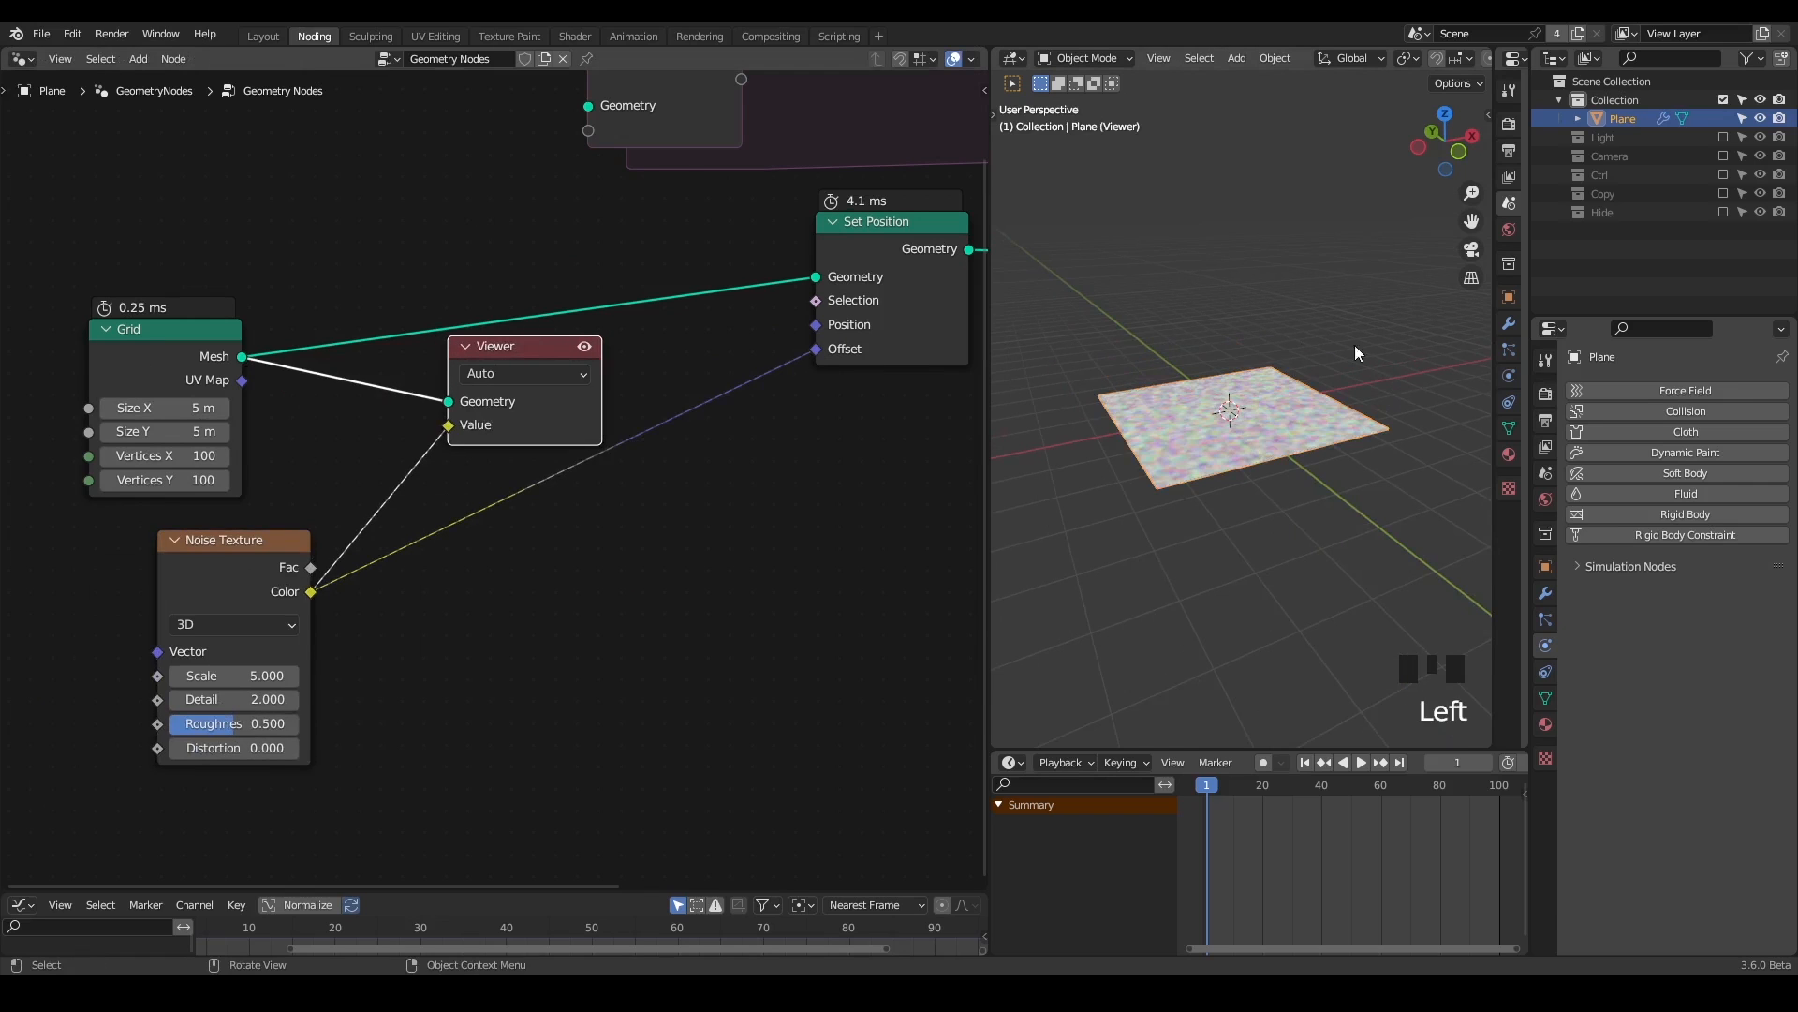
# - Set the Noise Texture's scale to 1.380 while inspecting the coloured grid up close
pyautogui.moveTo(1354, 344); pyautogui.dragTo(1313, 430, button='middle')
pyautogui.scroll(3, 1313, 430)
pyautogui.scroll(2, 1250, 374)
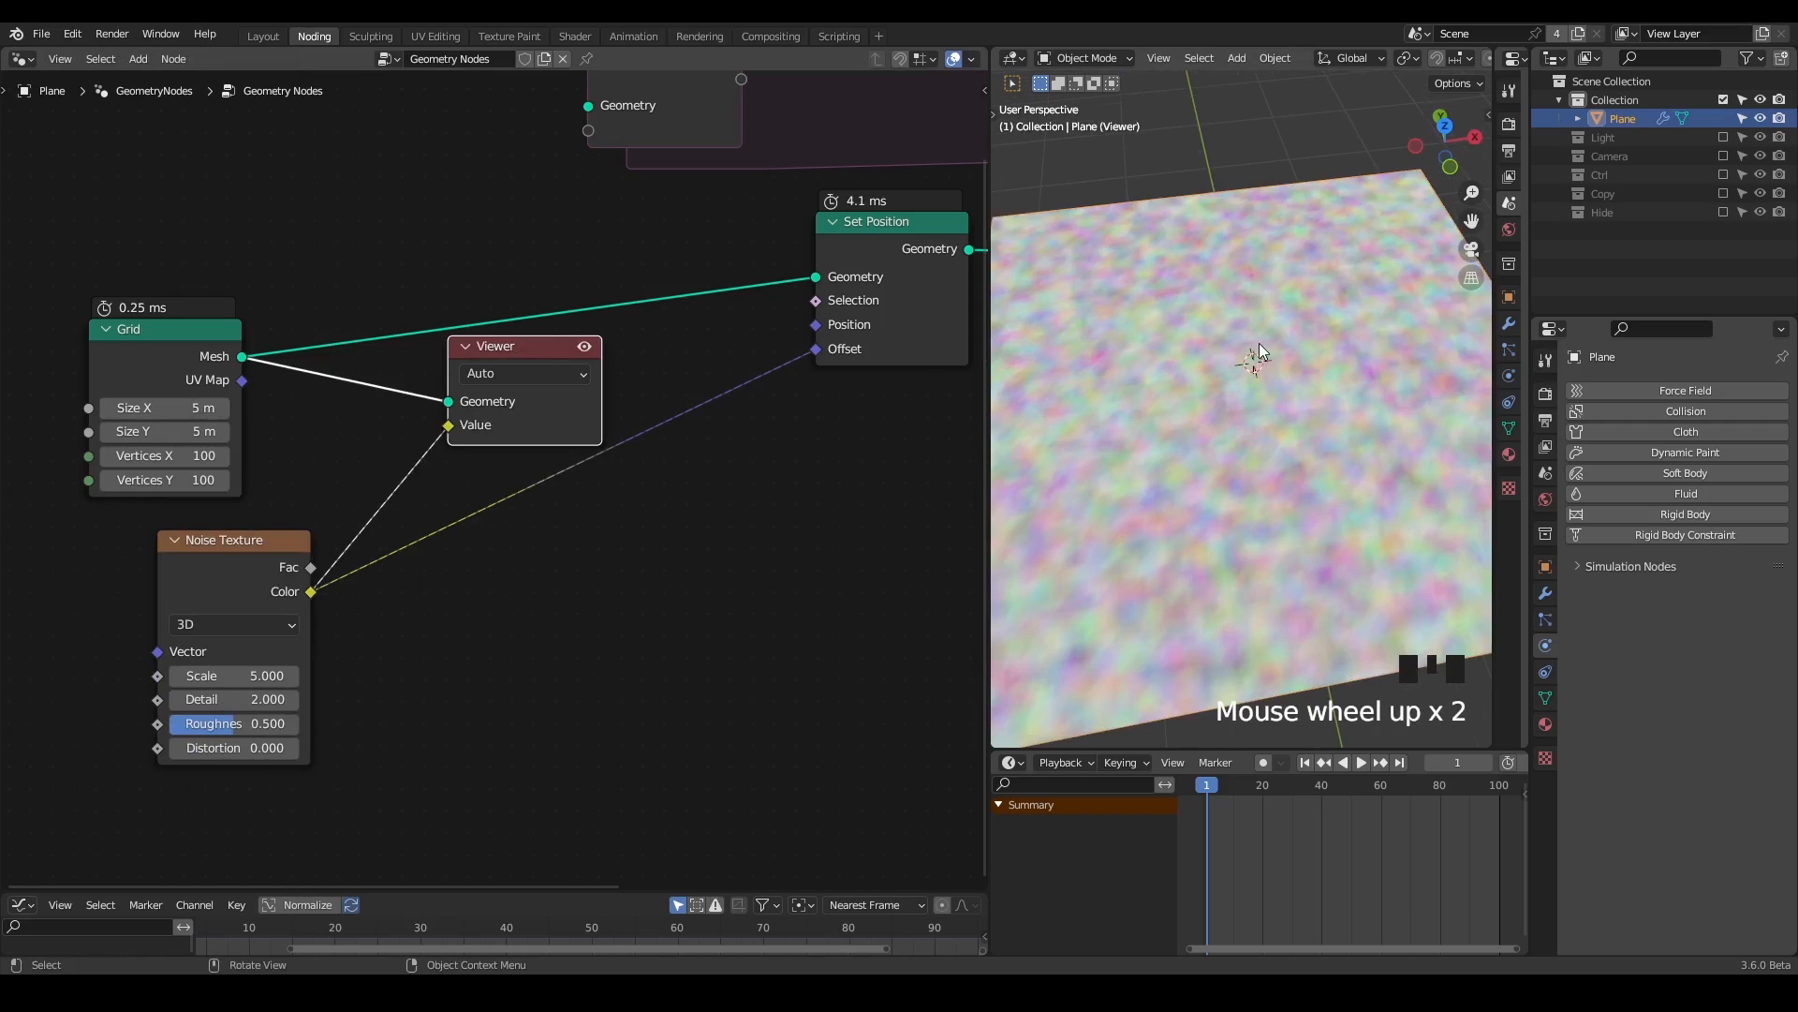
pyautogui.scroll(-1, 1259, 346)
pyautogui.keyDown('shift'); pyautogui.moveTo(234, 675); pyautogui.dragTo(178, 675); pyautogui.keyUp('shift')
pyautogui.moveTo(657, 614); pyautogui.dragTo(590, 588, button='middle')
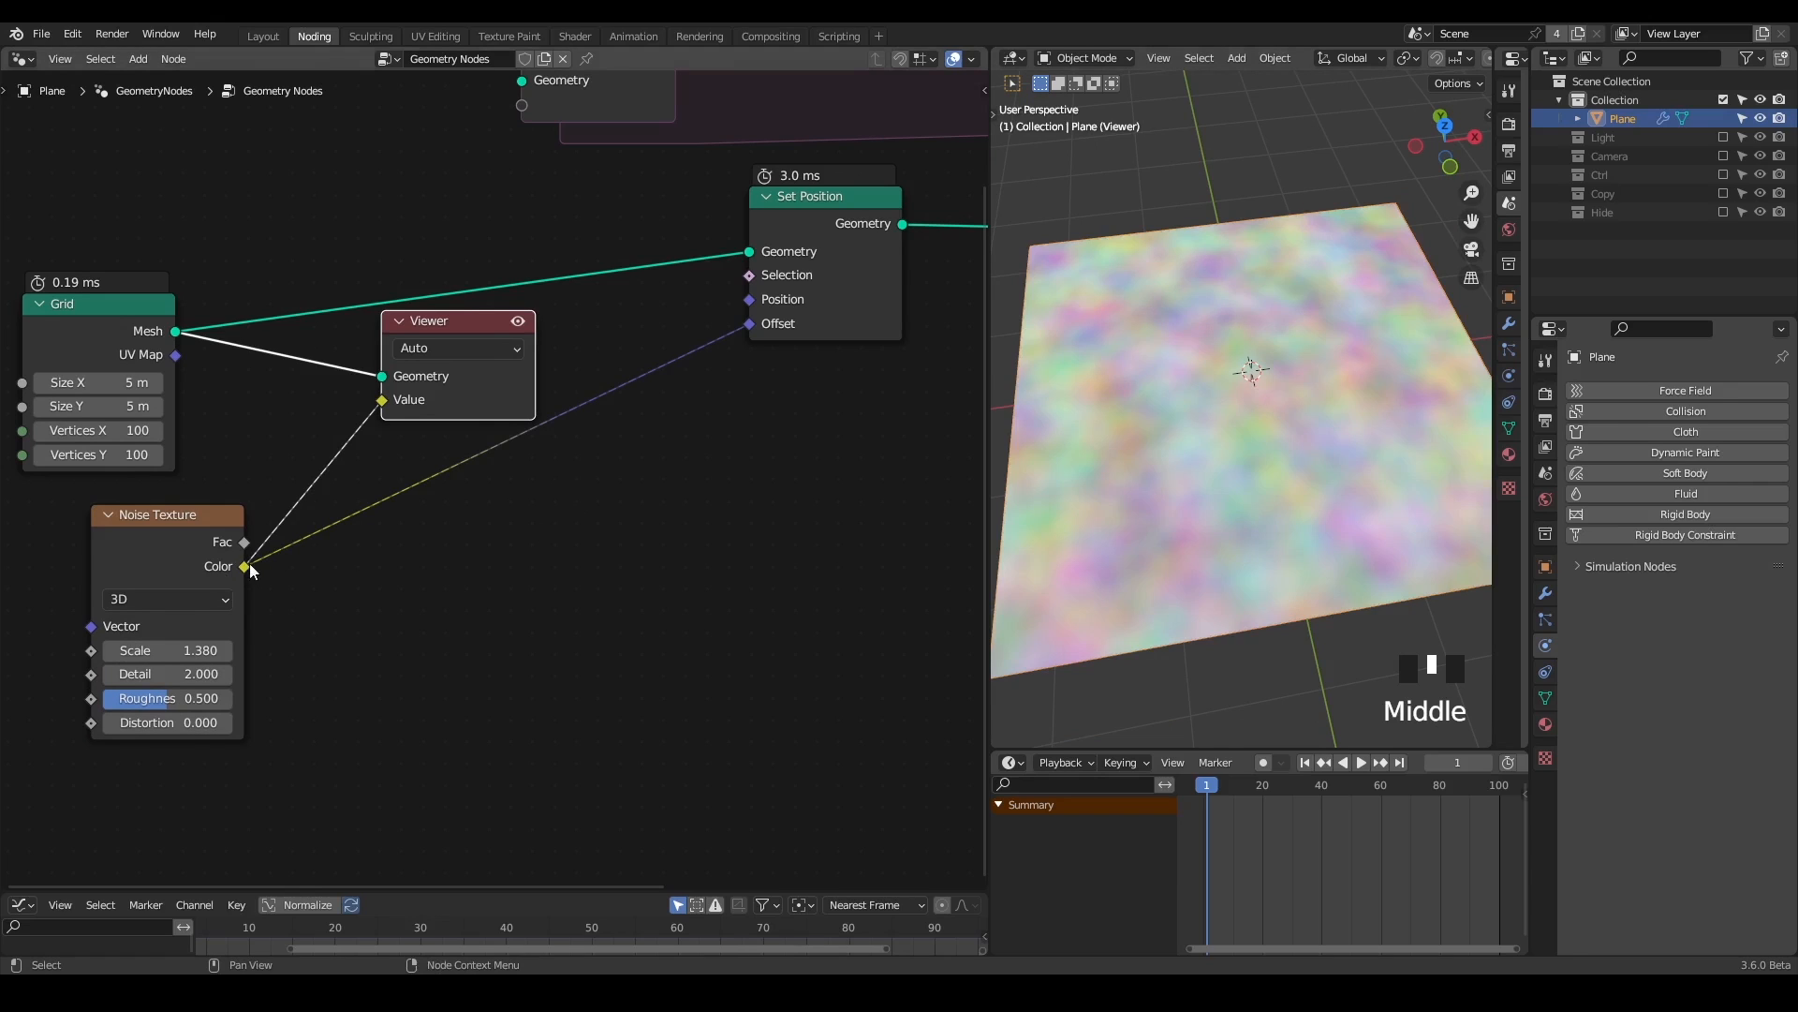
# - Sketch explanatory annotation strokes below the Viewer node and erase them
pyautogui.press('d')
pyautogui.moveTo(428, 498); pyautogui.dragTo(469, 539)
pyautogui.moveTo(464, 491)
pyautogui.mouseDown()
pyautogui.moveTo(432, 563)
pyautogui.moveTo(447, 579)
pyautogui.mouseUp()
pyautogui.moveTo(446, 582)
pyautogui.mouseDown()
pyautogui.moveTo(486, 722)
pyautogui.moveTo(514, 684)
pyautogui.mouseUp()
pyautogui.moveTo(529, 476)
pyautogui.mouseDown()
pyautogui.moveTo(529, 554)
pyautogui.moveTo(556, 520)
pyautogui.moveTo(605, 548)
pyautogui.mouseUp()
pyautogui.moveTo(583, 568); pyautogui.dragTo(594, 701)
pyautogui.moveTo(589, 641); pyautogui.dragTo(644, 720)
pyautogui.press('d')
pyautogui.moveTo(751, 531)
pyautogui.mouseDown(button='right')
pyautogui.moveTo(734, 429)
pyautogui.moveTo(822, 501)
pyautogui.moveTo(509, 624)
pyautogui.mouseUp(button='right')
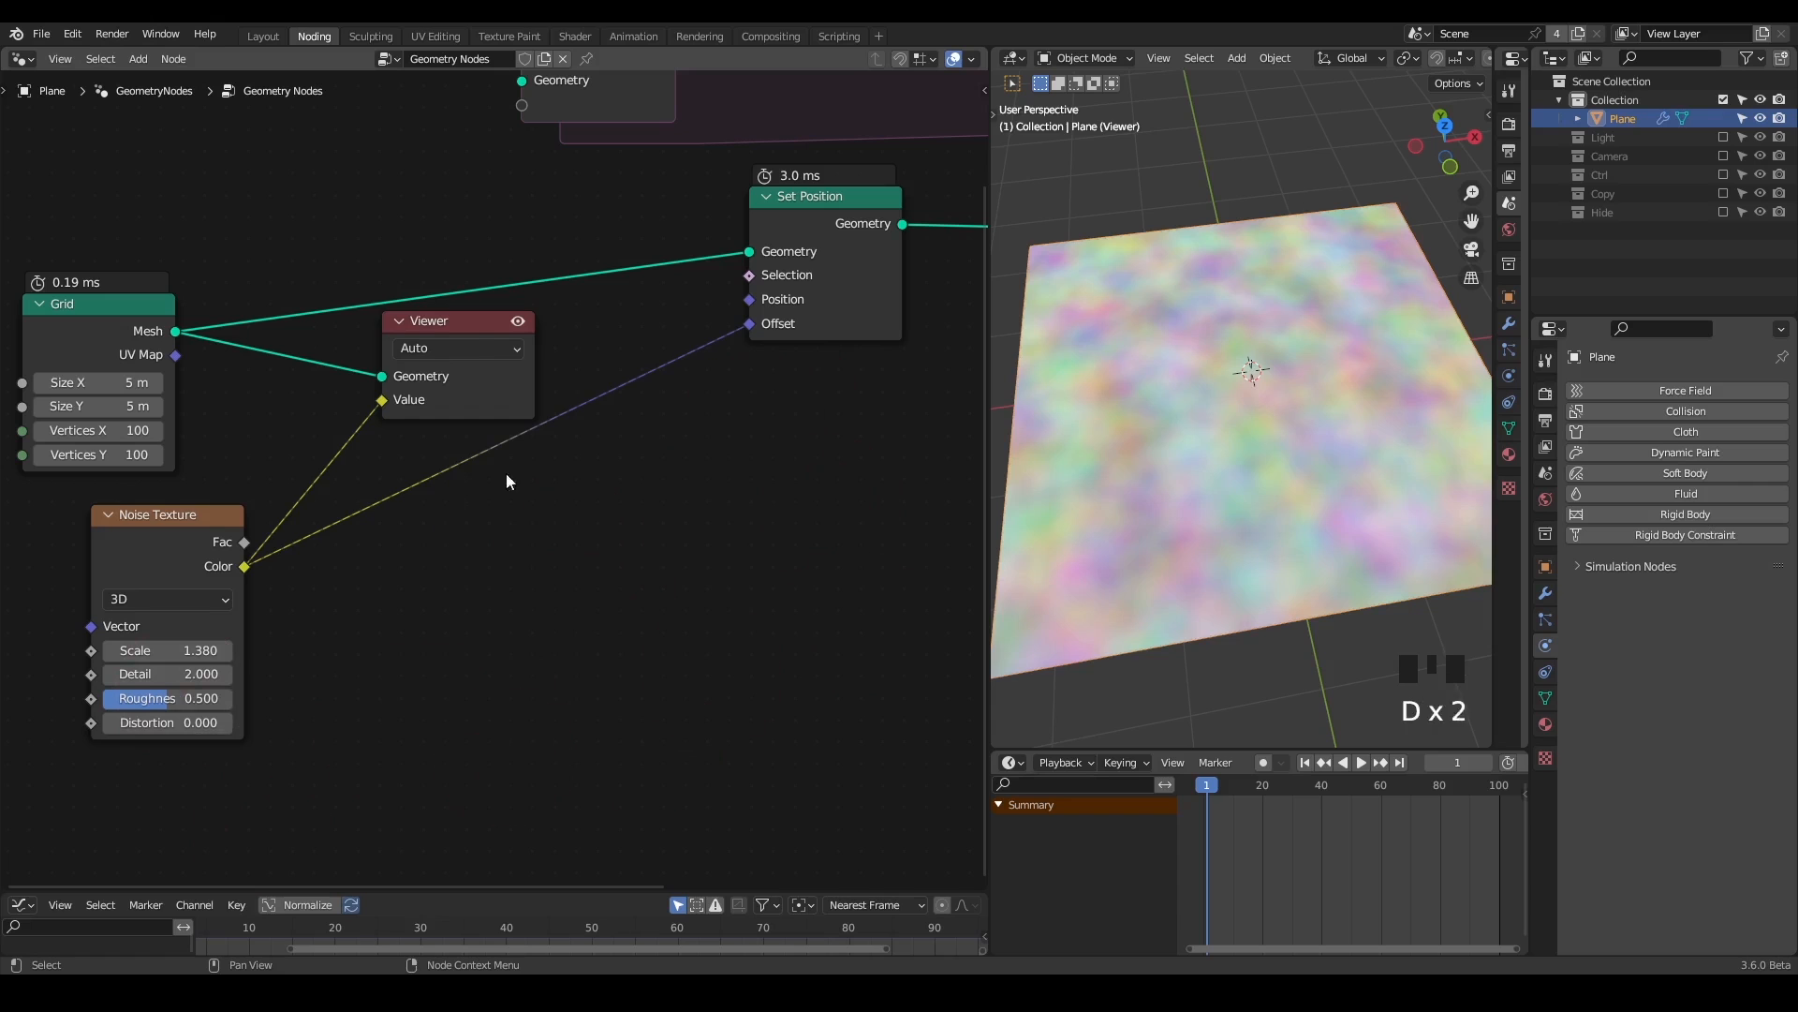
# - Underline the Noise Texture's Vector input with an annotation and erase the mark
pyautogui.click(471, 324)
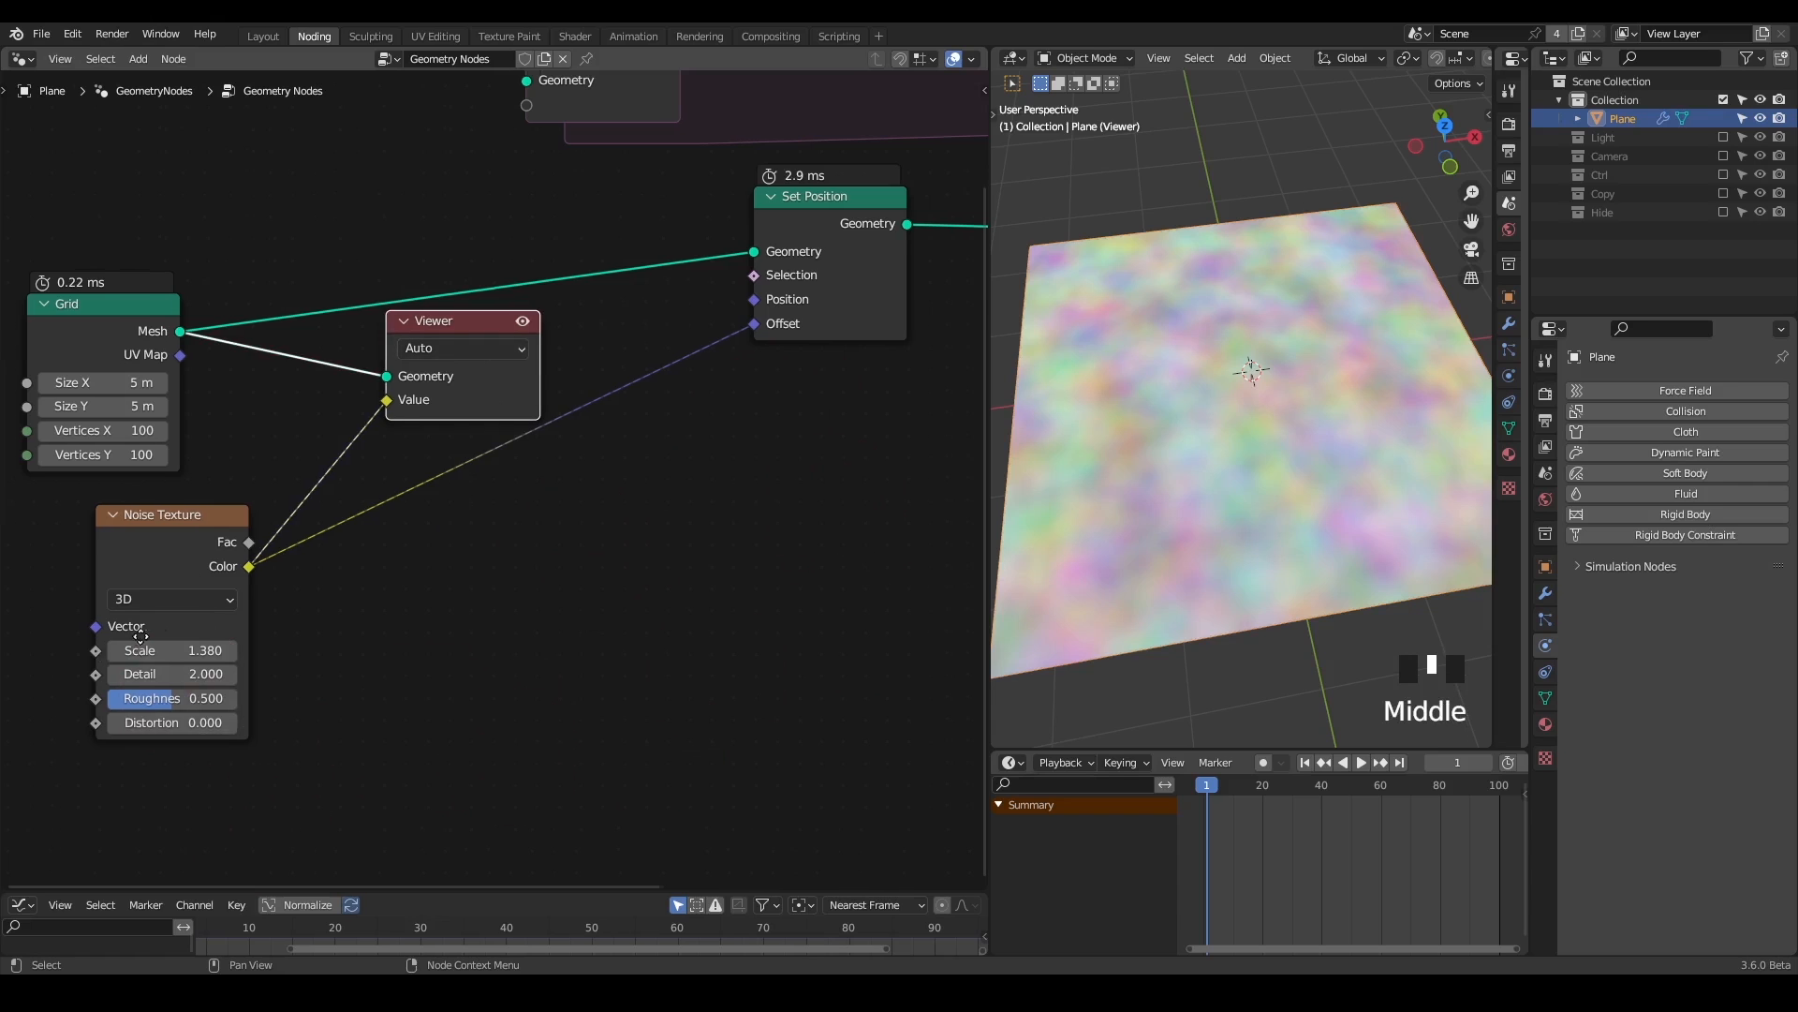
pyautogui.moveTo(131, 636); pyautogui.dragTo(294, 571, button='middle')
pyautogui.press('d')
pyautogui.moveTo(216, 573); pyautogui.dragTo(329, 566)
pyautogui.moveTo(323, 563)
pyautogui.mouseDown(button='right')
pyautogui.moveTo(176, 559)
pyautogui.moveTo(202, 553)
pyautogui.mouseUp(button='right')
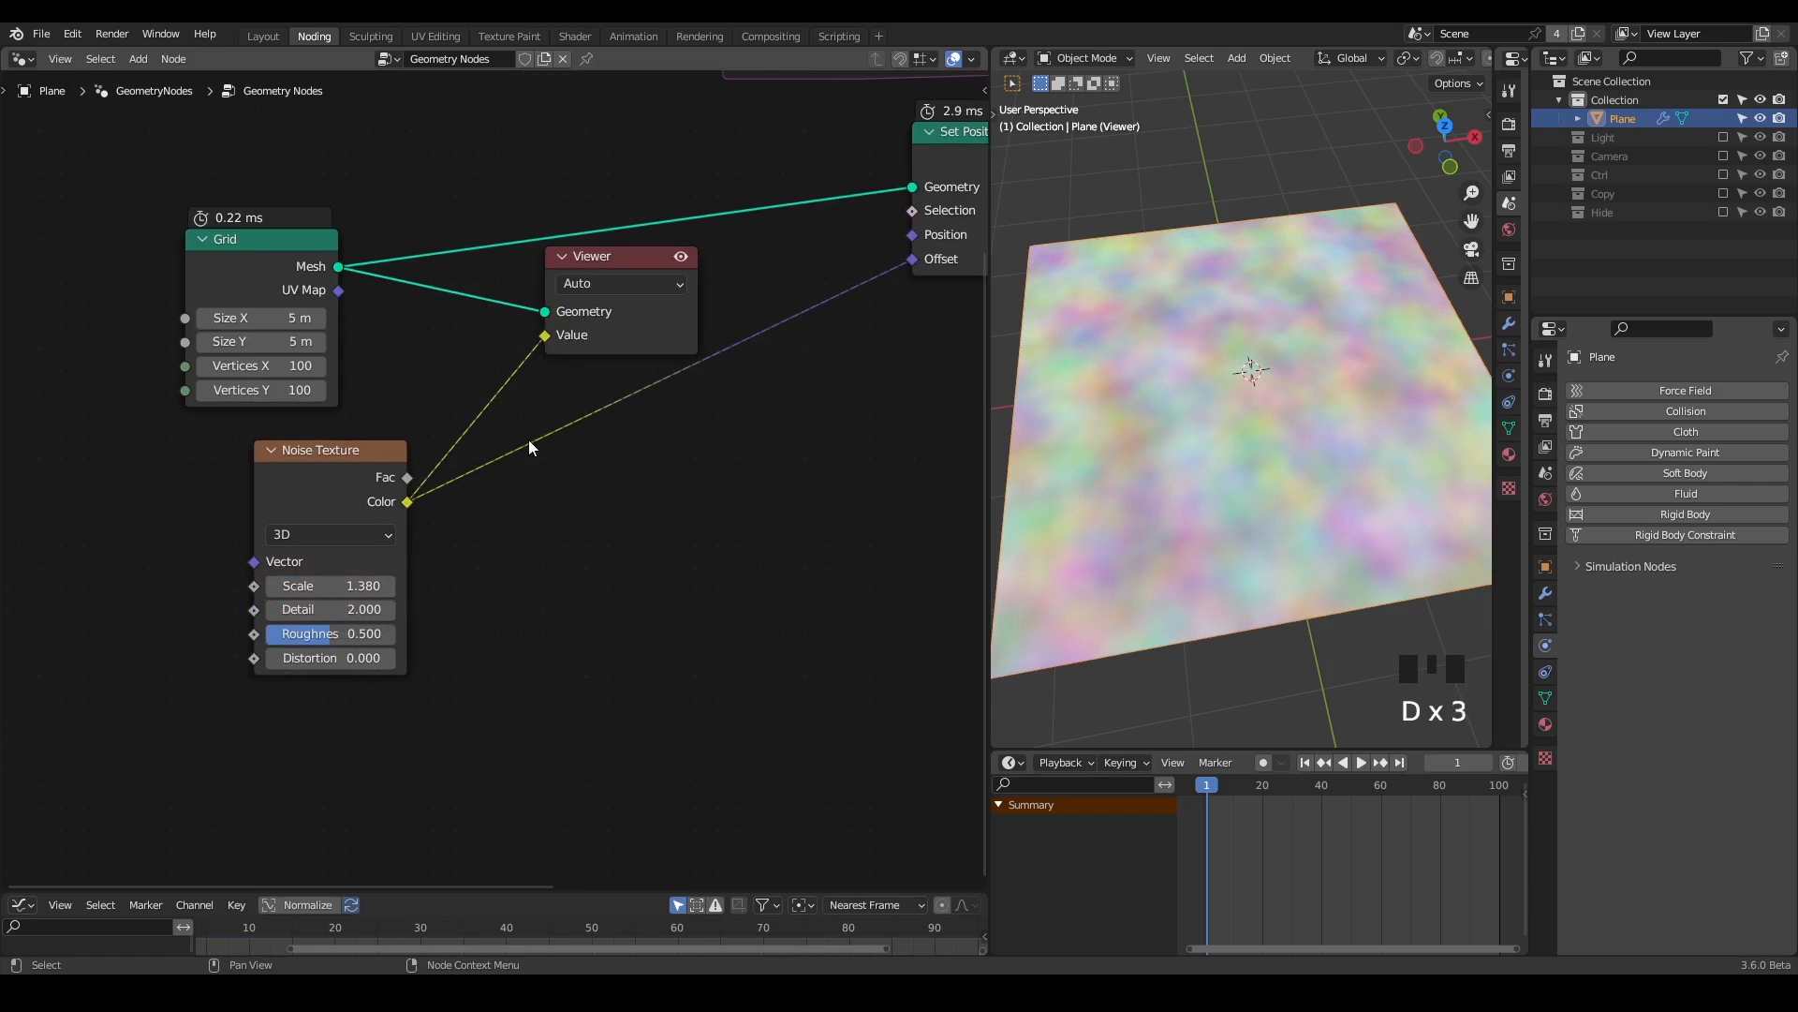
# - Delete the Viewer node and enclose Set Position between the Simulation Input and Simulation Output nodes
pyautogui.moveTo(528, 446); pyautogui.dragTo(273, 762, button='middle')
pyautogui.click(331, 566)
pyautogui.press('x')
pyautogui.keyDown('alt'); pyautogui.moveTo(476, 260); pyautogui.dragTo(378, 515); pyautogui.keyUp('alt')
pyautogui.moveTo(378, 516); pyautogui.dragTo(243, 446, button='middle')
pyautogui.keyDown('alt'); pyautogui.moveTo(824, 245); pyautogui.dragTo(815, 436); pyautogui.keyUp('alt')
pyautogui.moveTo(445, 692); pyautogui.dragTo(544, 590, button='middle')
# - Play the simulation up to frame 13 and draw an arrow annotation from the origin toward the displaced mesh
pyautogui.scroll(-4, 1367, 547)
pyautogui.moveTo(1322, 601); pyautogui.dragTo(1366, 573, button='middle')
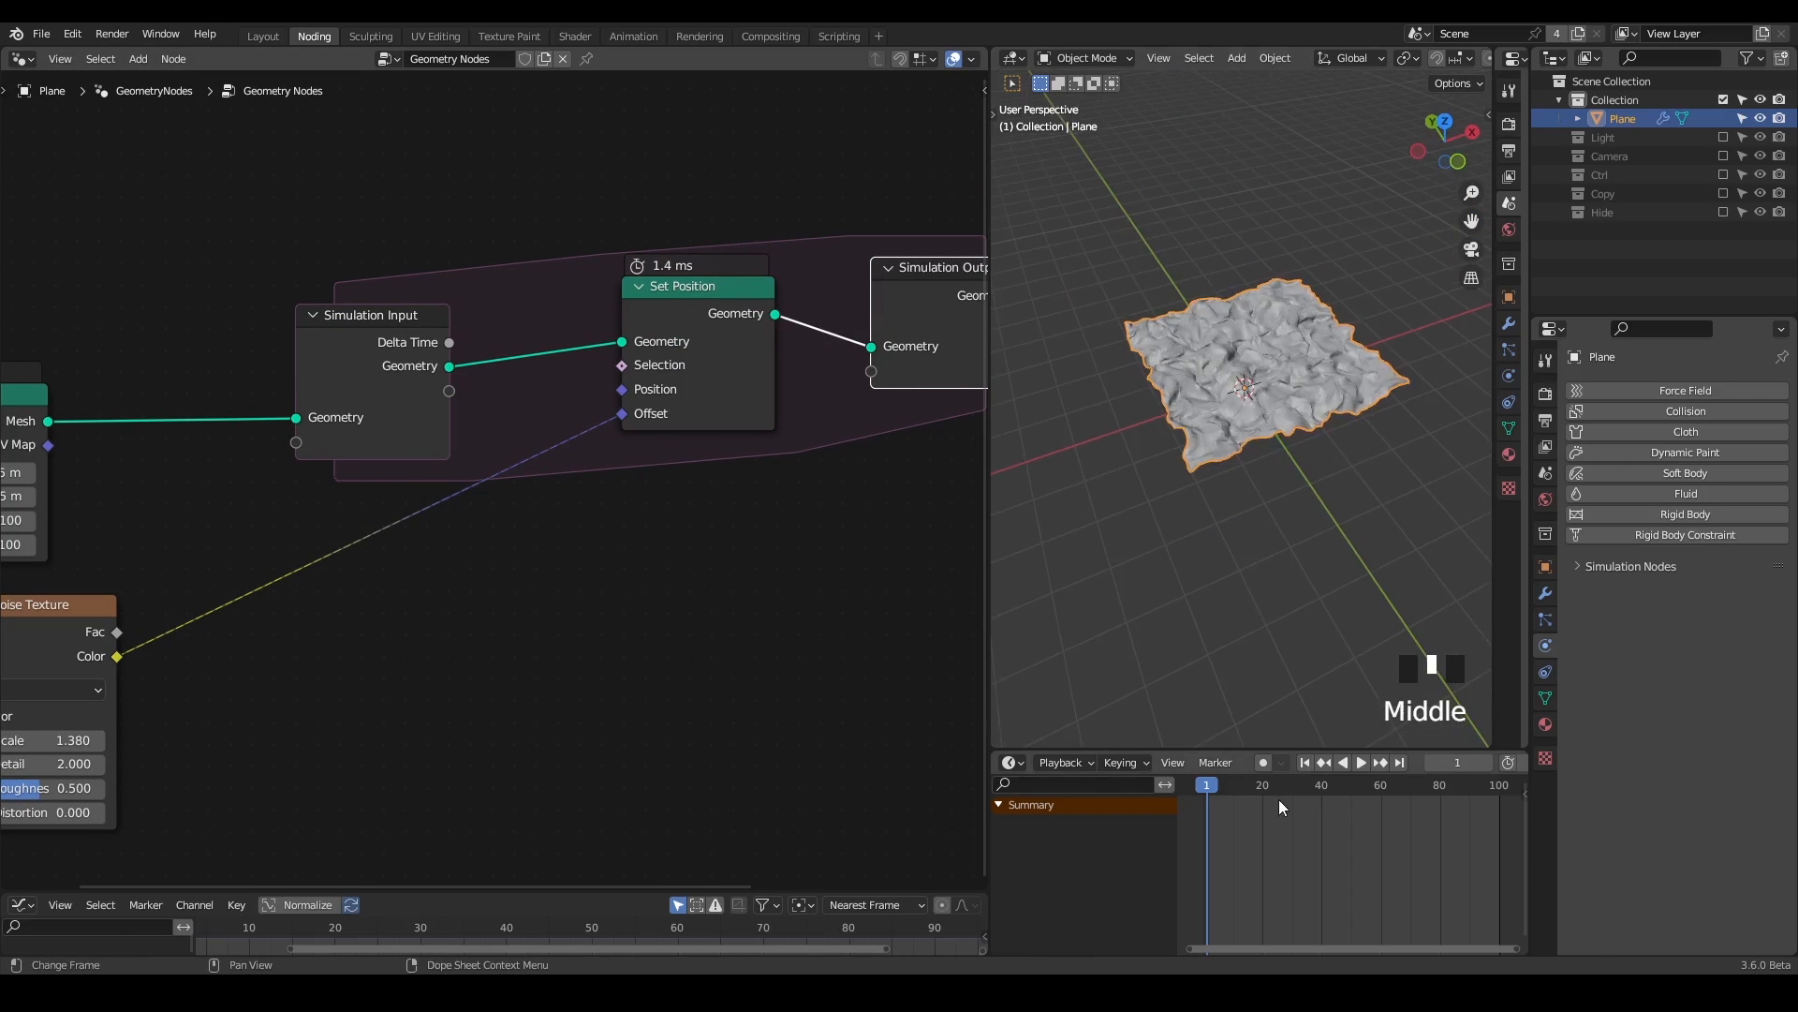
pyautogui.click(1360, 763)
pyautogui.click(1360, 761)
pyautogui.keyDown('shift'); pyautogui.moveTo(1251, 430); pyautogui.dragTo(1167, 566, button='middle'); pyautogui.keyUp('shift')
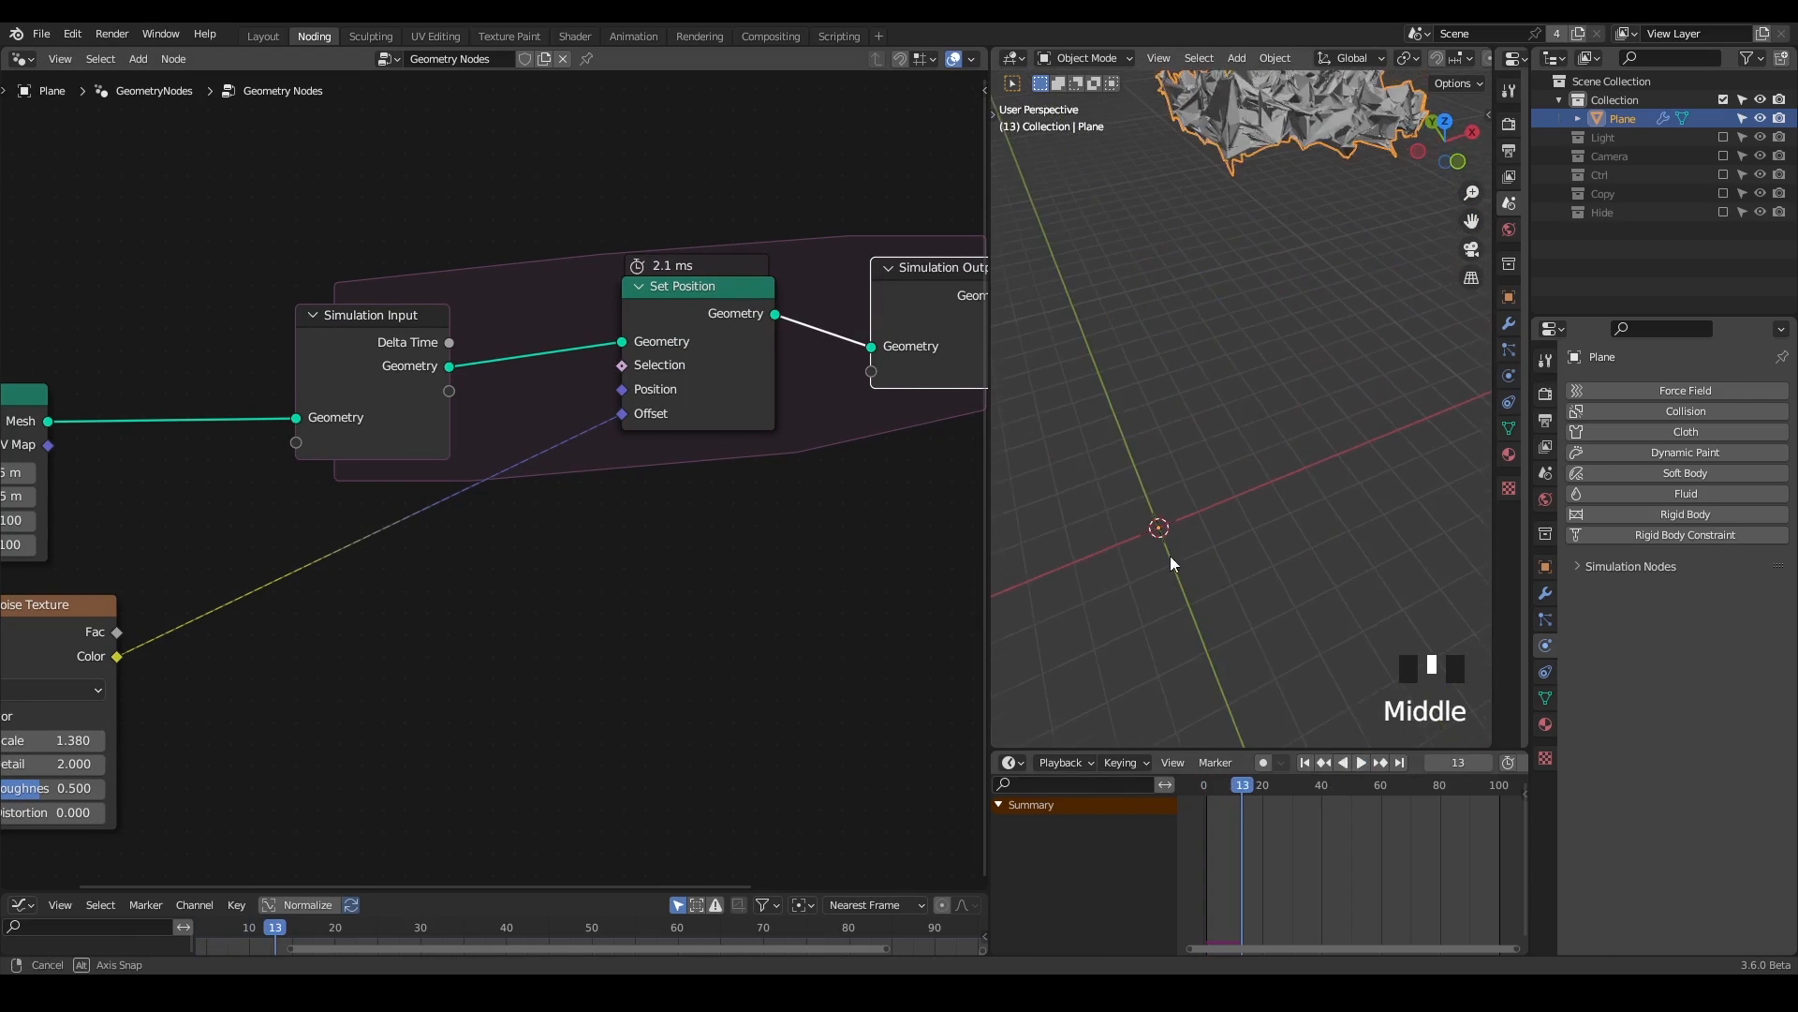
pyautogui.moveTo(1191, 494)
pyautogui.mouseDown()
pyautogui.moveTo(1262, 272)
pyautogui.moveTo(1210, 323)
pyautogui.moveTo(1323, 390)
pyautogui.mouseUp()
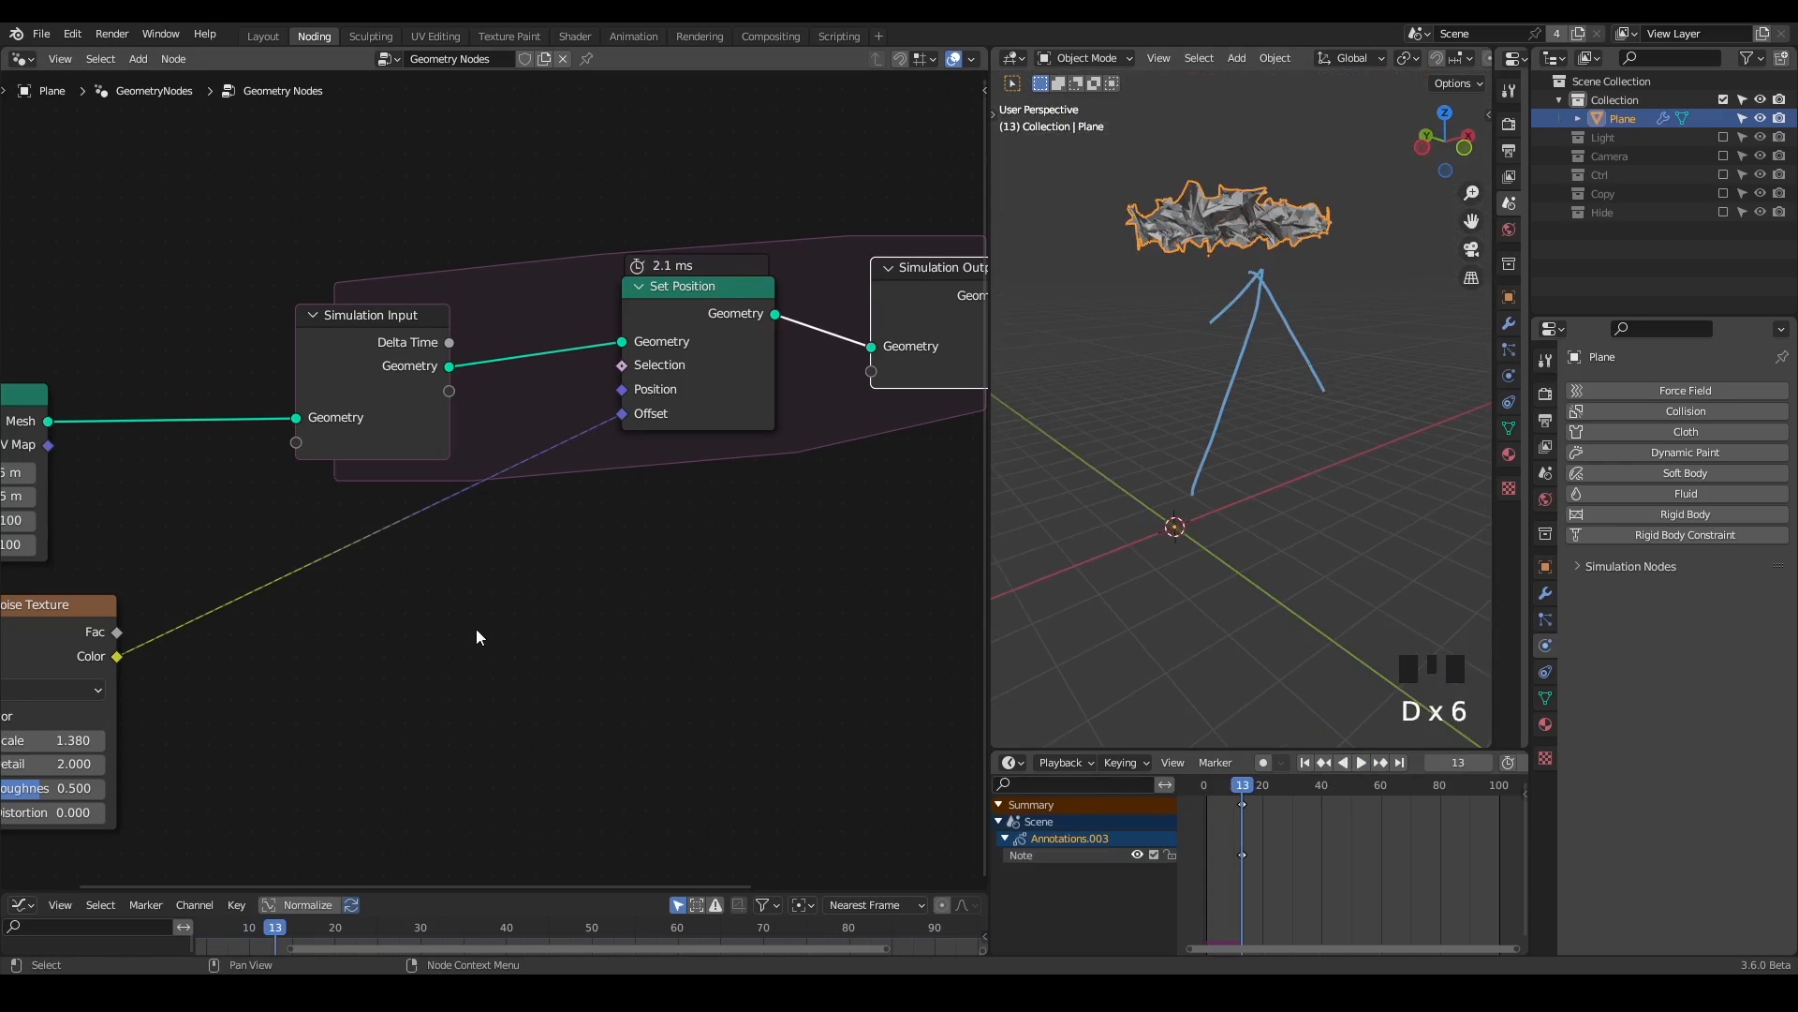
# - Move the Noise Texture node closer to the simulation zone, then sketch and erase an annotation beside it
pyautogui.moveTo(470, 637); pyautogui.dragTo(603, 437, button='middle')
pyautogui.moveTo(115, 443)
pyautogui.mouseDown()
pyautogui.moveTo(169, 321)
pyautogui.moveTo(245, 395)
pyautogui.mouseUp()
pyautogui.moveTo(475, 385)
pyautogui.mouseDown()
pyautogui.moveTo(477, 421)
pyautogui.moveTo(588, 394)
pyautogui.moveTo(616, 449)
pyautogui.mouseUp()
pyautogui.moveTo(559, 361); pyautogui.dragTo(796, 365, button='right')
# - Insert a vector Subtract node with 0.5 on all three axes between the Noise Texture's Color and Set Position's Offset
pyautogui.hotkey('ctrl', 'a')
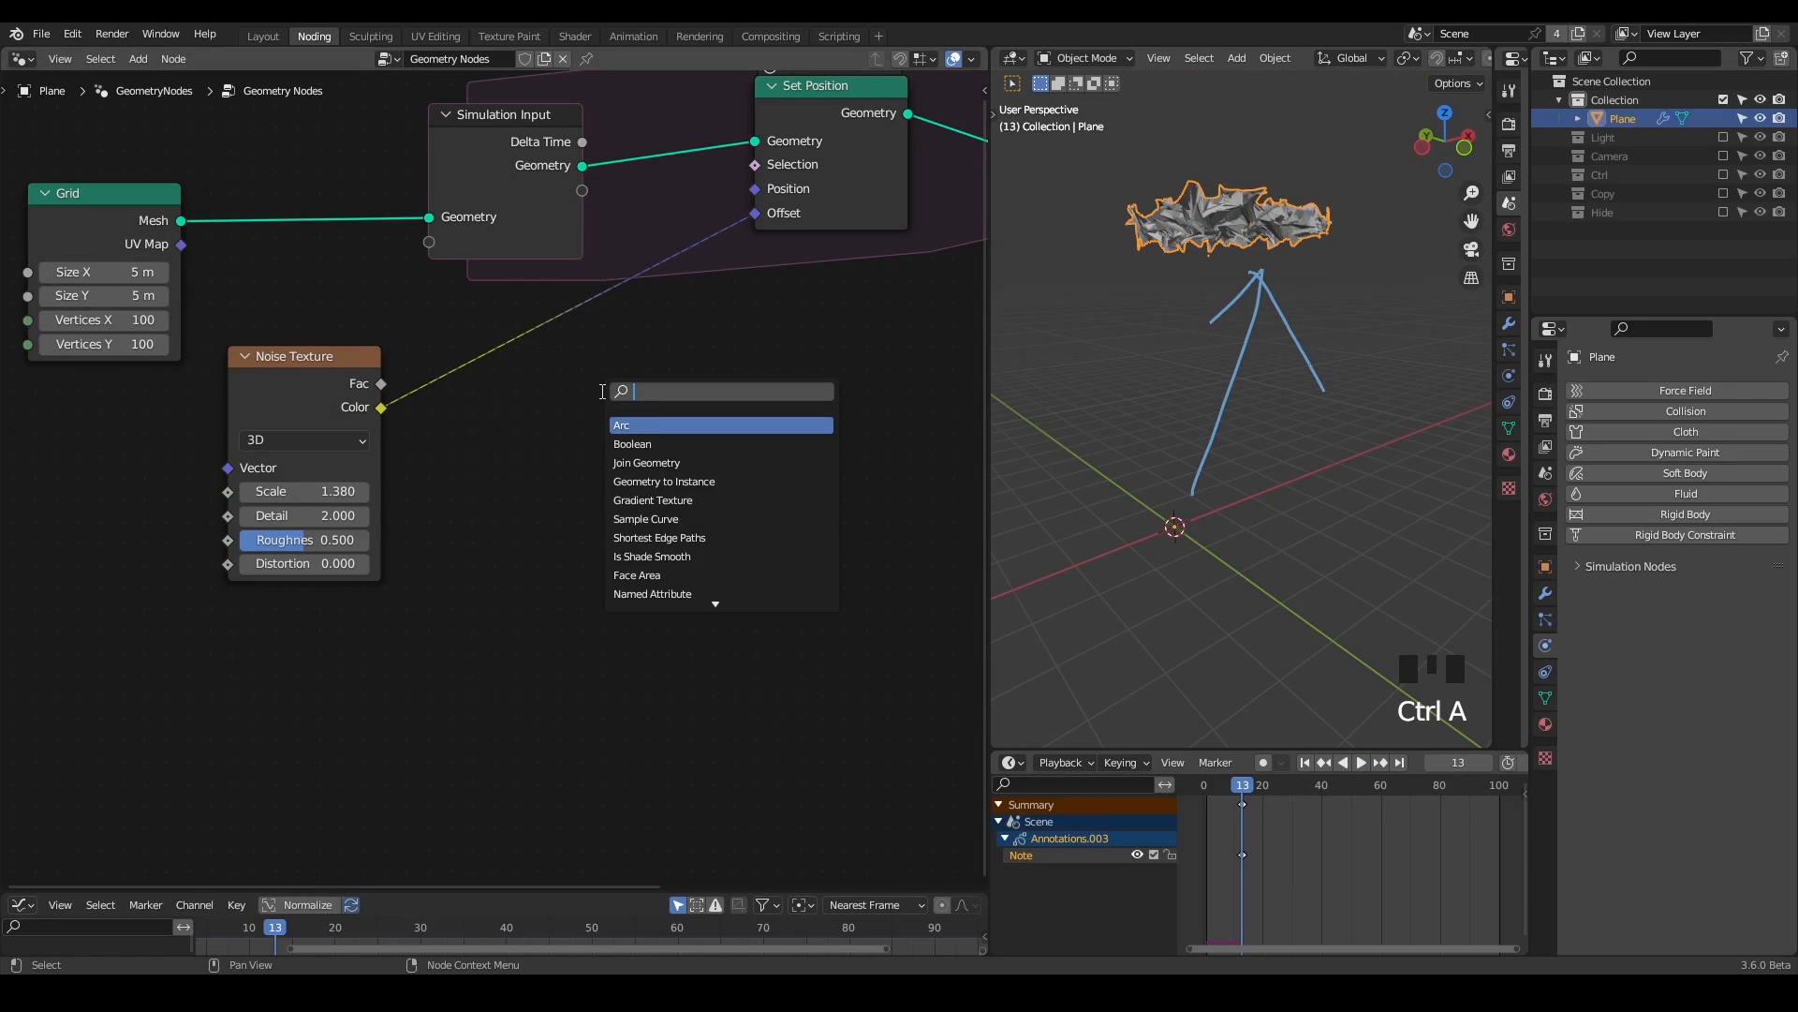
pyautogui.press('Escape')
pyautogui.moveTo(386, 408); pyautogui.dragTo(489, 421)
pyautogui.write('subtract')
pyautogui.press('Return')
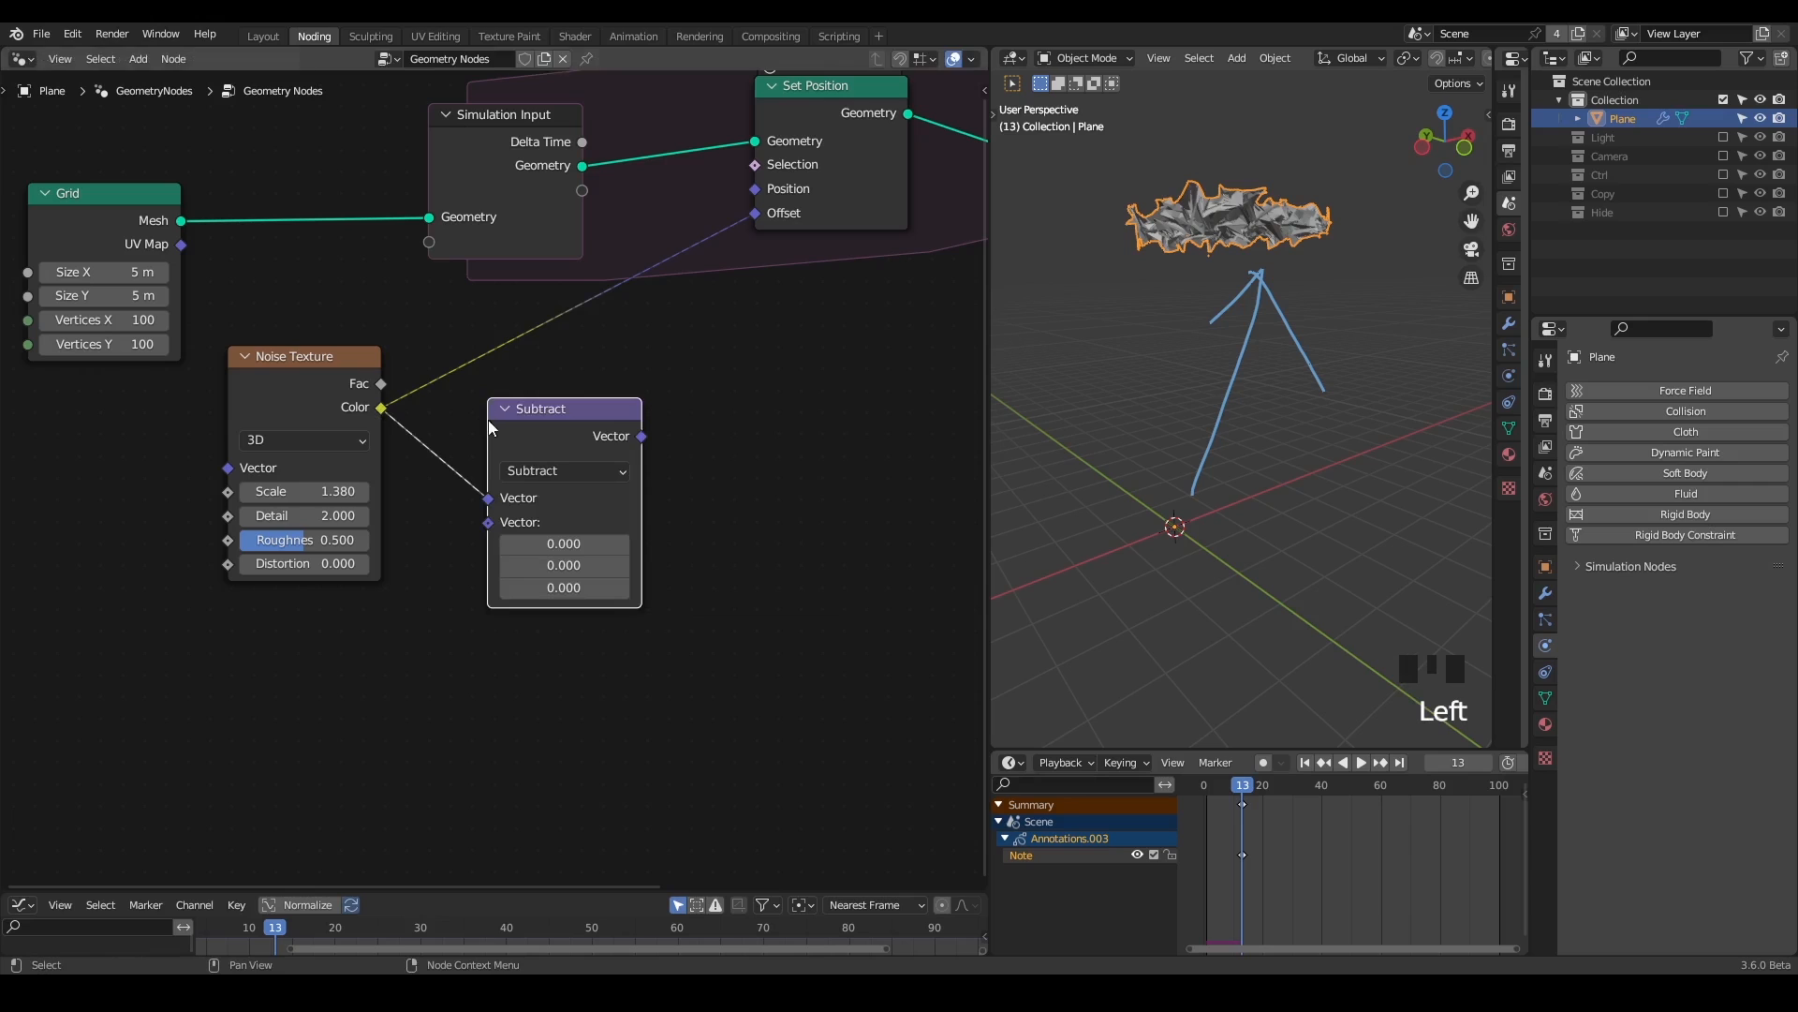
pyautogui.press('alt')
pyautogui.click(543, 332)
pyautogui.moveTo(587, 461); pyautogui.dragTo(586, 504)
pyautogui.write('0.5')
pyautogui.press('Return')
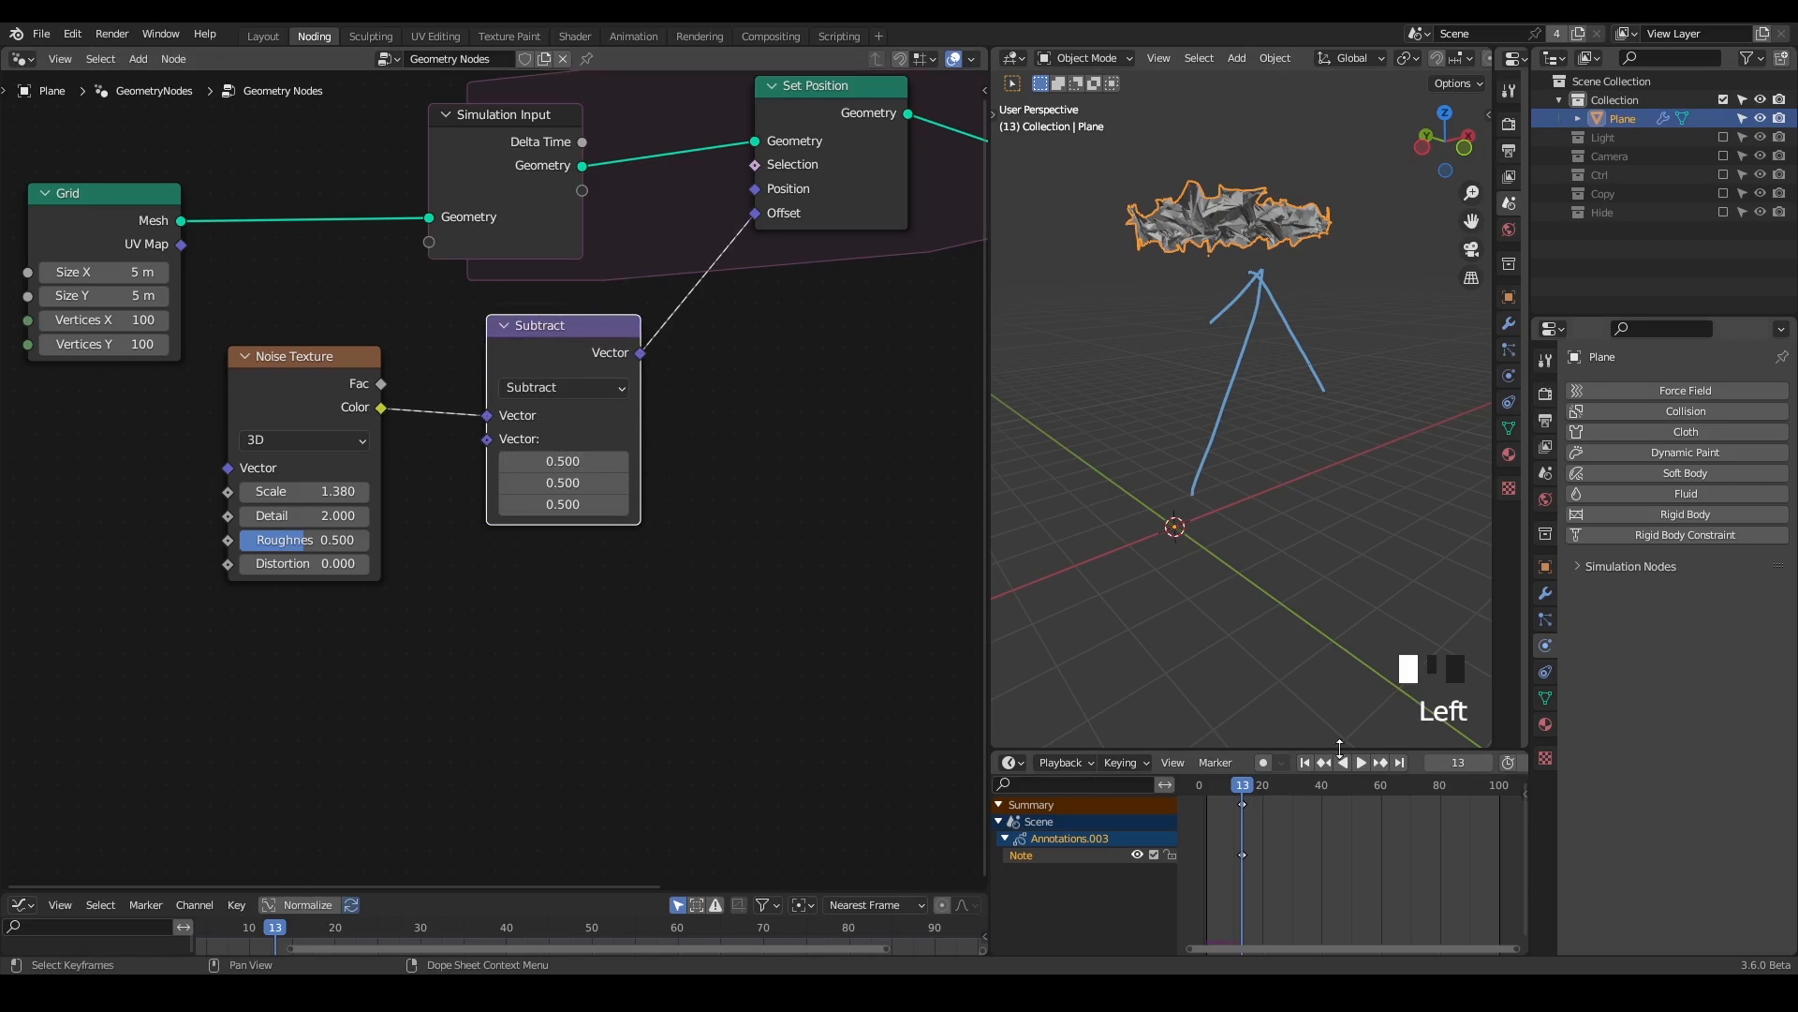
# - Move the Grid node away from the simulation zone and insert a Mesh to Points node before Simulation Input
pyautogui.moveTo(292, 283); pyautogui.dragTo(593, 359, button='middle')
pyautogui.moveTo(397, 306); pyautogui.dragTo(189, 294)
pyautogui.hotkey('ctrl', 'a')
pyautogui.write('mesh to points')
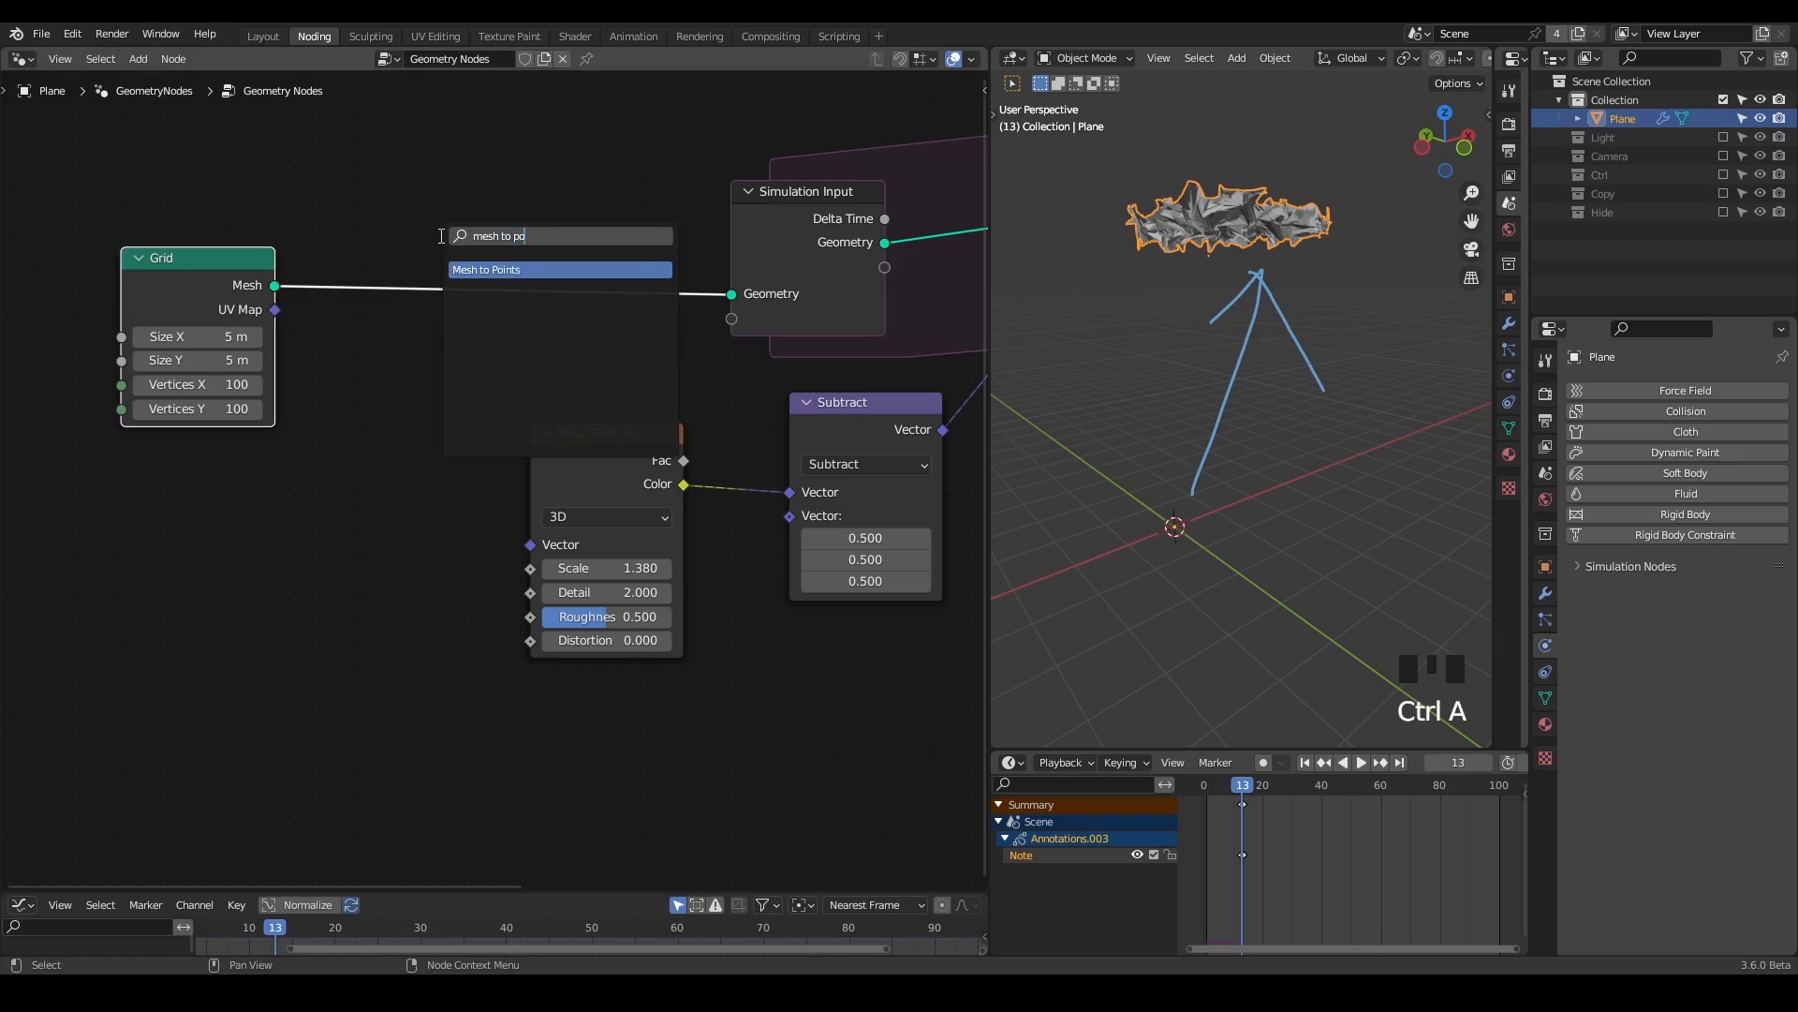
pyautogui.press('Return')
pyautogui.click(439, 235)
# - Play the point simulation from the first frame and erase the arrow annotation in the viewport
pyautogui.moveTo(1301, 377); pyautogui.dragTo(1221, 397, button='middle')
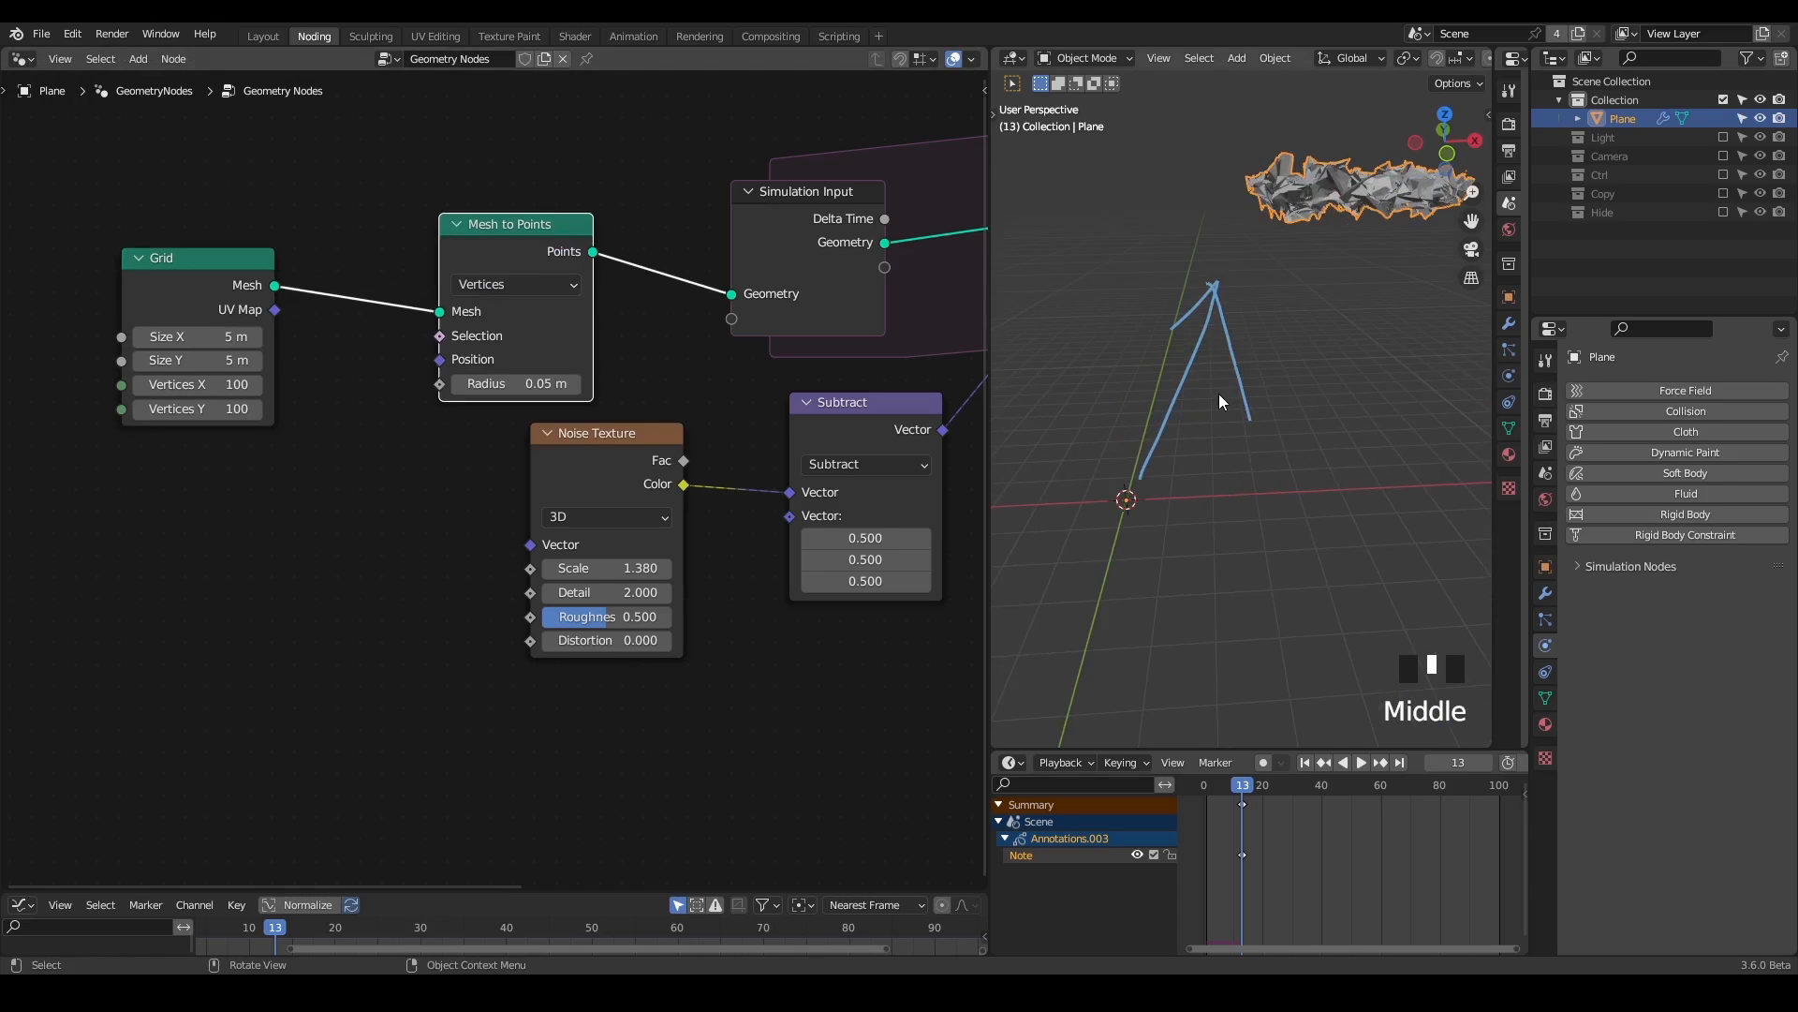
pyautogui.click(1308, 763)
pyautogui.click(1364, 762)
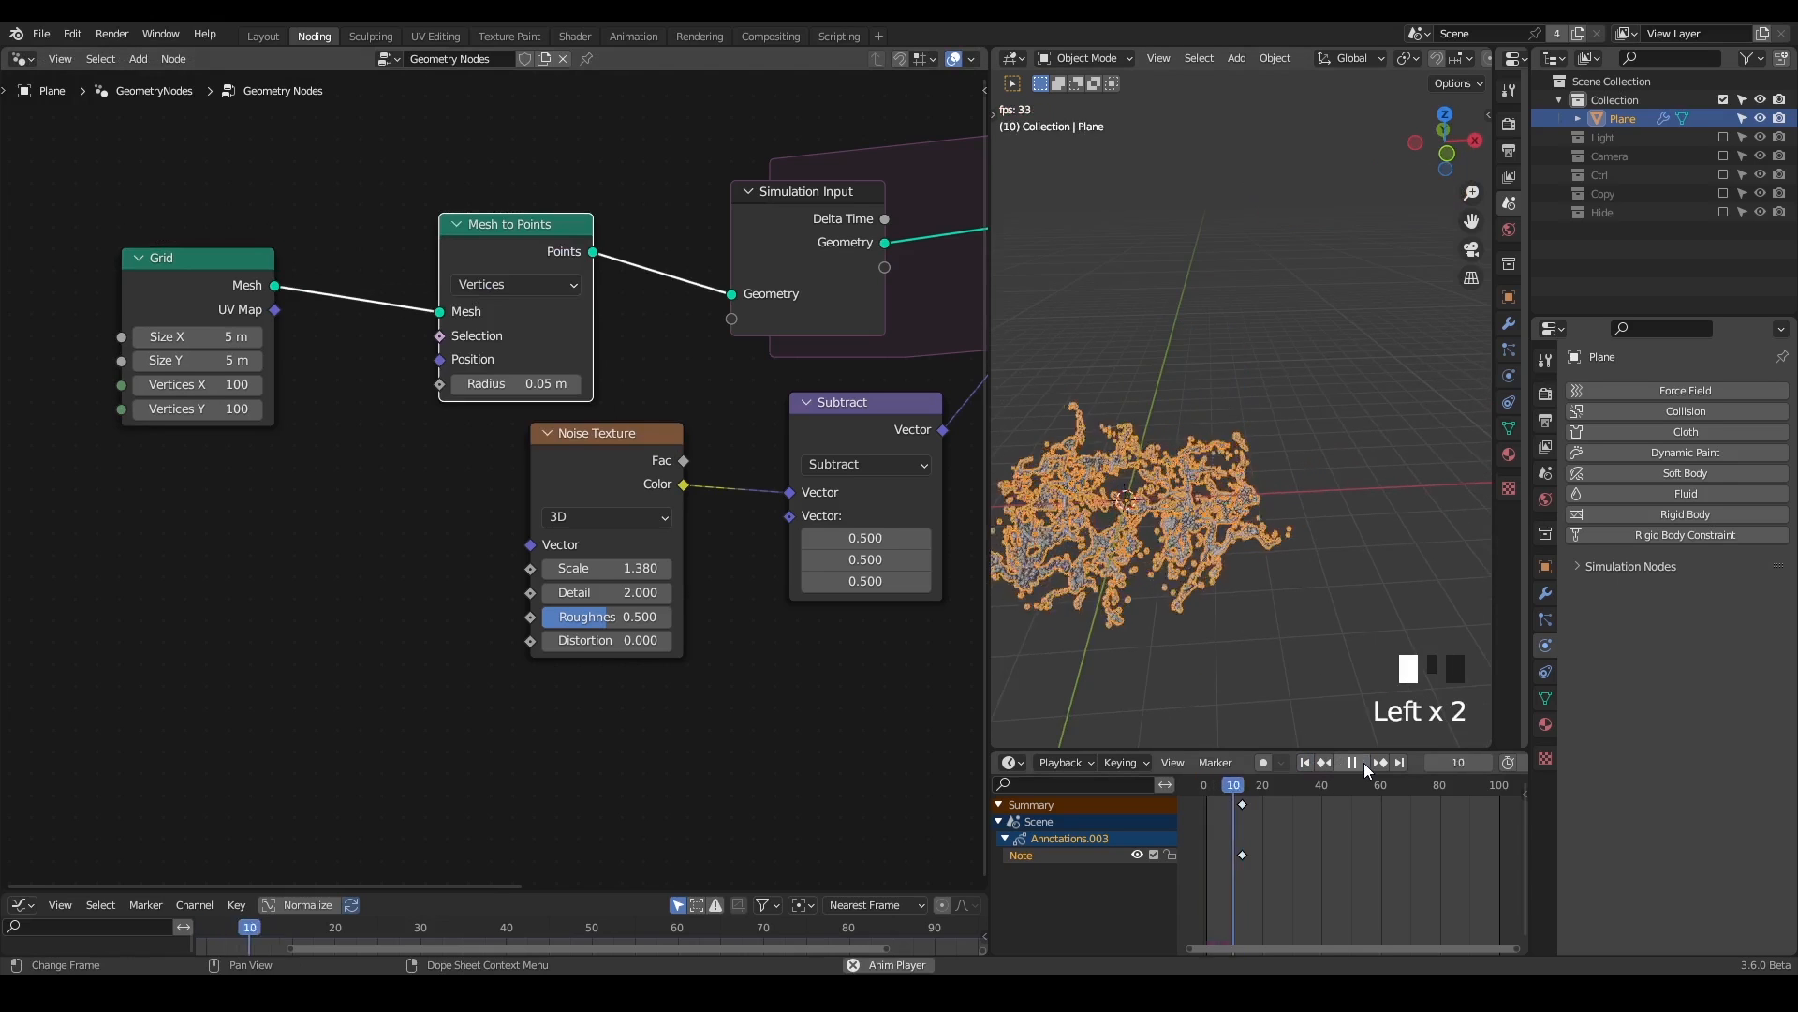
pyautogui.click(1309, 626)
pyautogui.keyDown('shift'); pyautogui.moveTo(1309, 625); pyautogui.dragTo(1344, 459, button='middle'); pyautogui.keyUp('shift')
pyautogui.moveTo(1384, 167); pyautogui.dragTo(1377, 213, button='right')
pyautogui.scroll(2, 1285, 462)
pyautogui.keyDown('shift'); pyautogui.moveTo(1285, 463); pyautogui.dragTo(1250, 294, button='middle'); pyautogui.keyUp('shift')
# - Circle areas of the point cloud with annotations, resume playback and stop it at frame 17
pyautogui.moveTo(1188, 256); pyautogui.dragTo(1169, 276)
pyautogui.click(1362, 762)
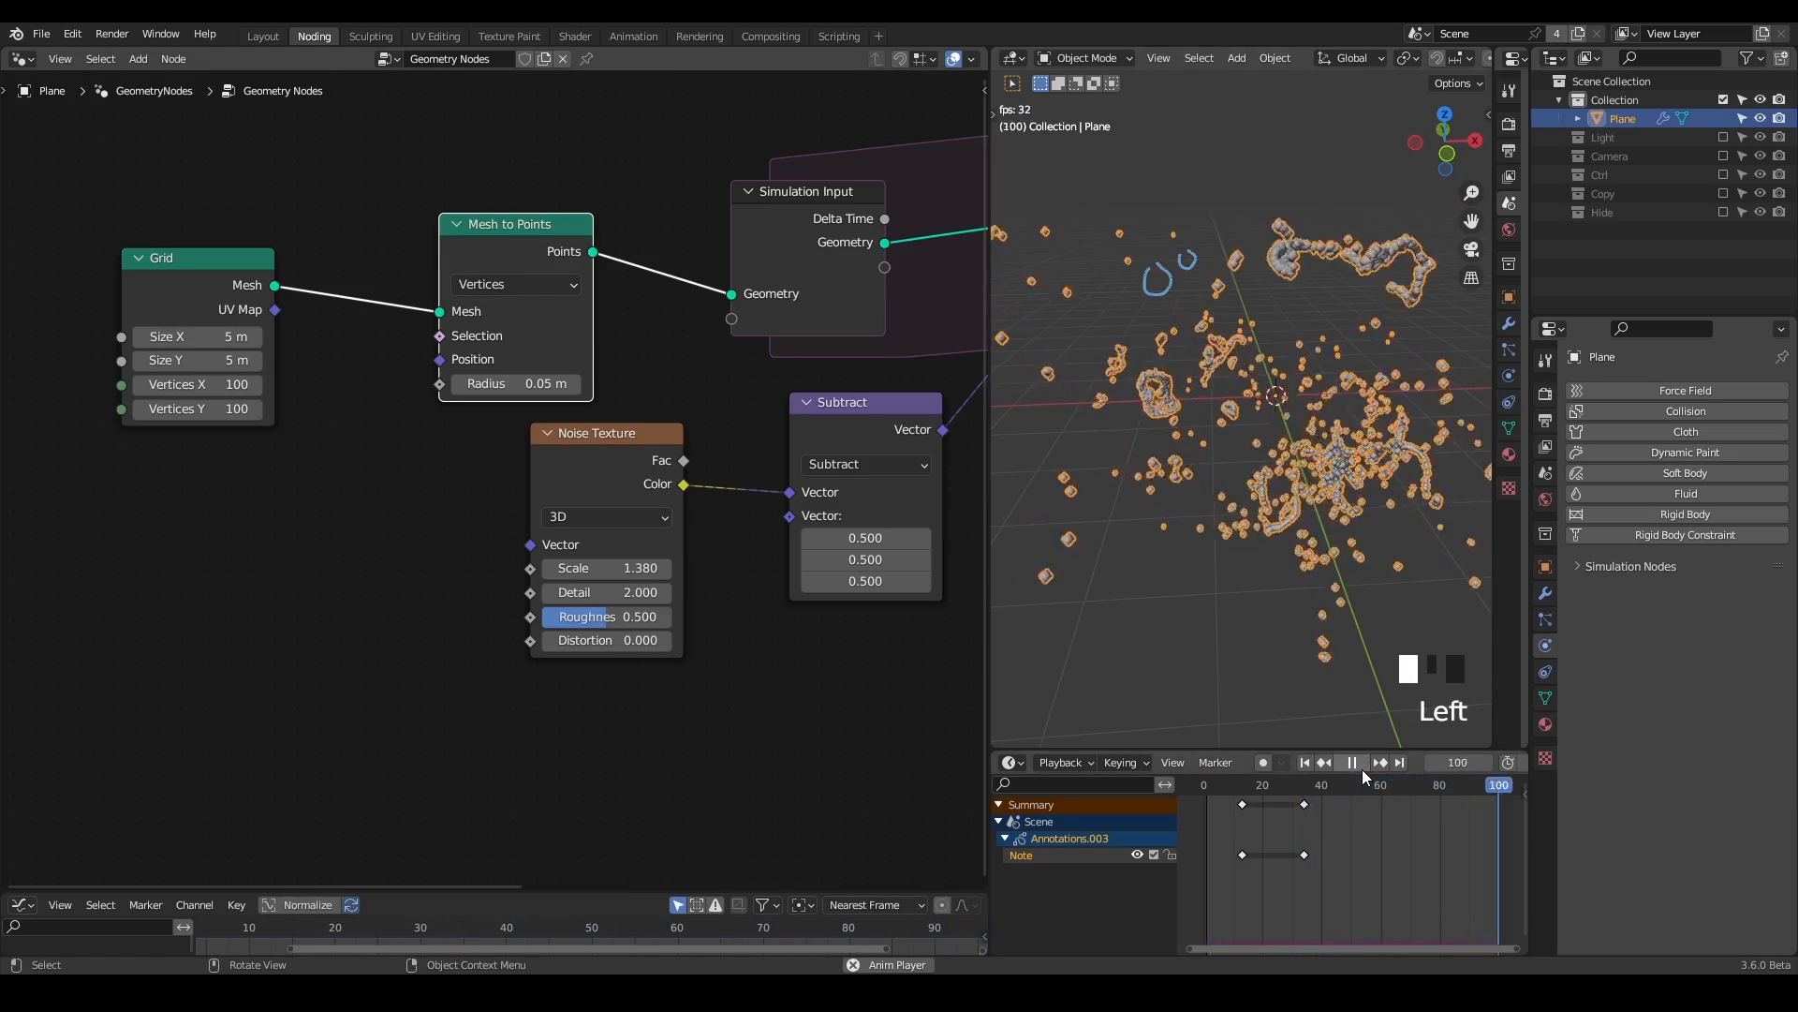
pyautogui.click(1362, 764)
pyautogui.press('d')
pyautogui.press('d')
pyautogui.press('d')
pyautogui.scroll(-3, 1362, 529)
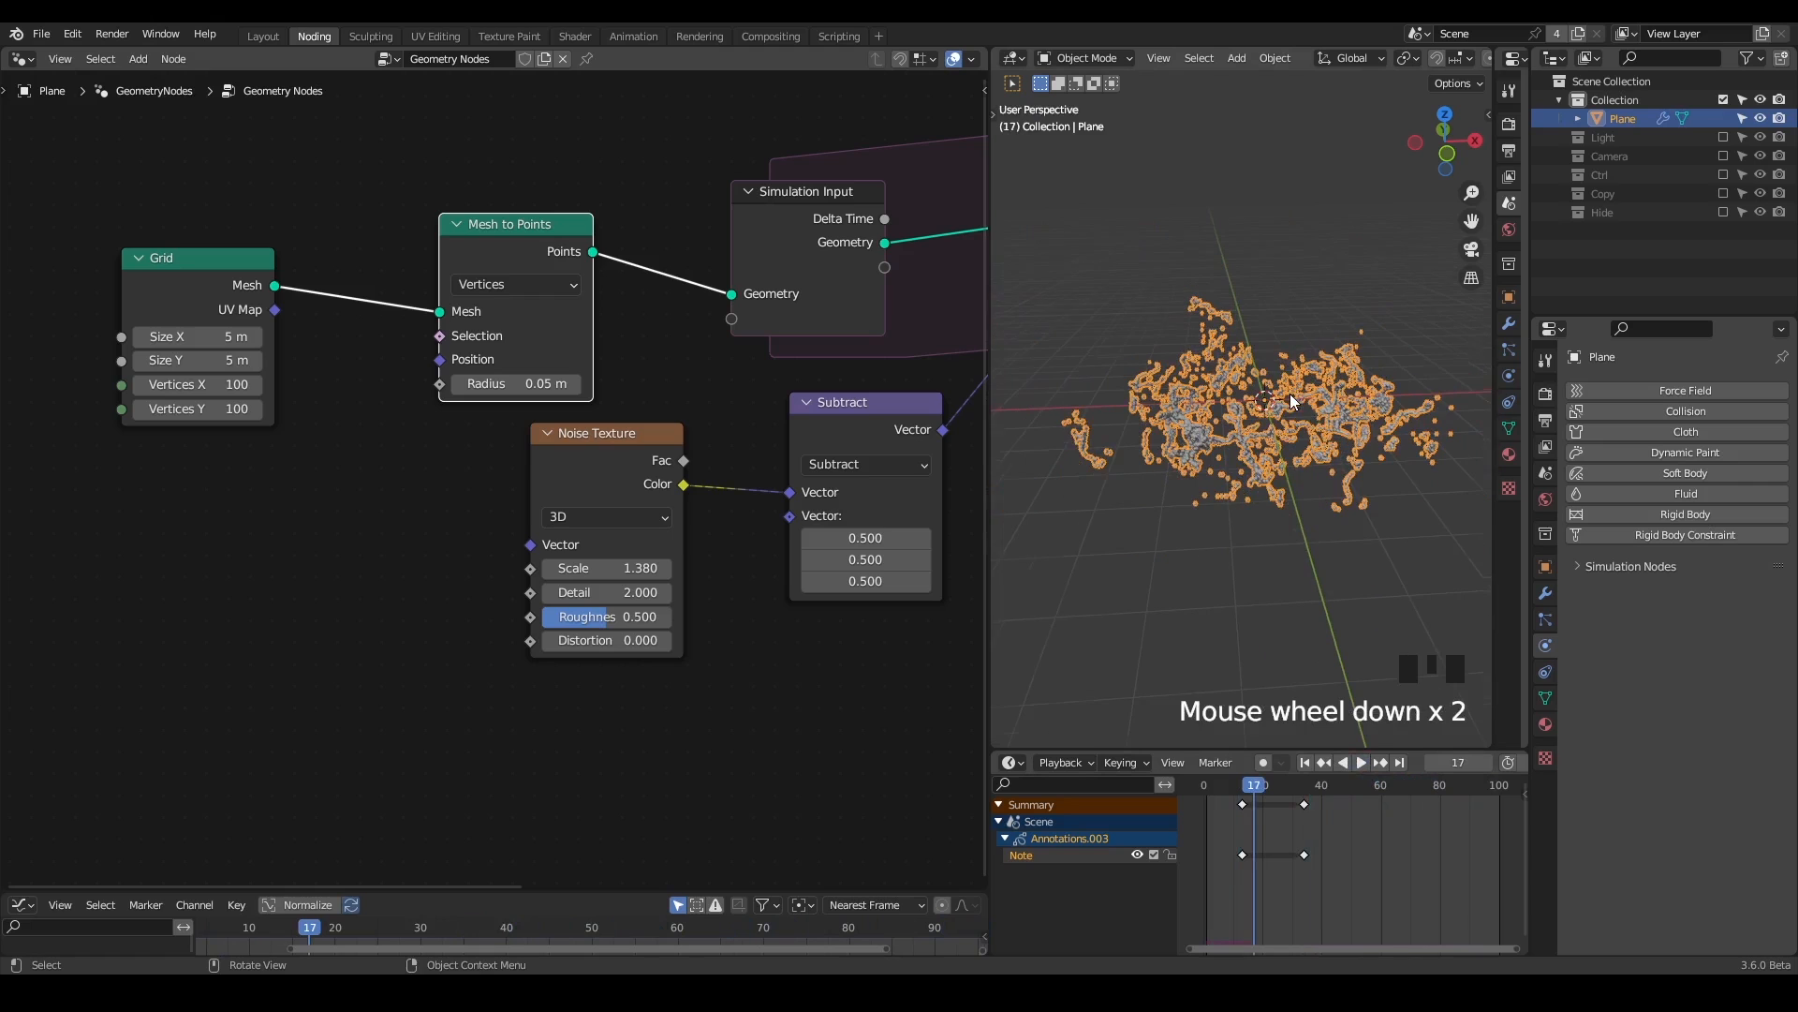
# - Nudge the Noise Texture node aside and preview its Color on the Grid with a Viewer node
pyautogui.moveTo(775, 432); pyautogui.dragTo(580, 444, button='middle')
pyautogui.moveTo(378, 470); pyautogui.dragTo(411, 483)
pyautogui.keyDown('ctrl'); pyautogui.keyDown('shift'); pyautogui.click(34, 303); pyautogui.keyUp('shift'); pyautogui.keyUp('ctrl')
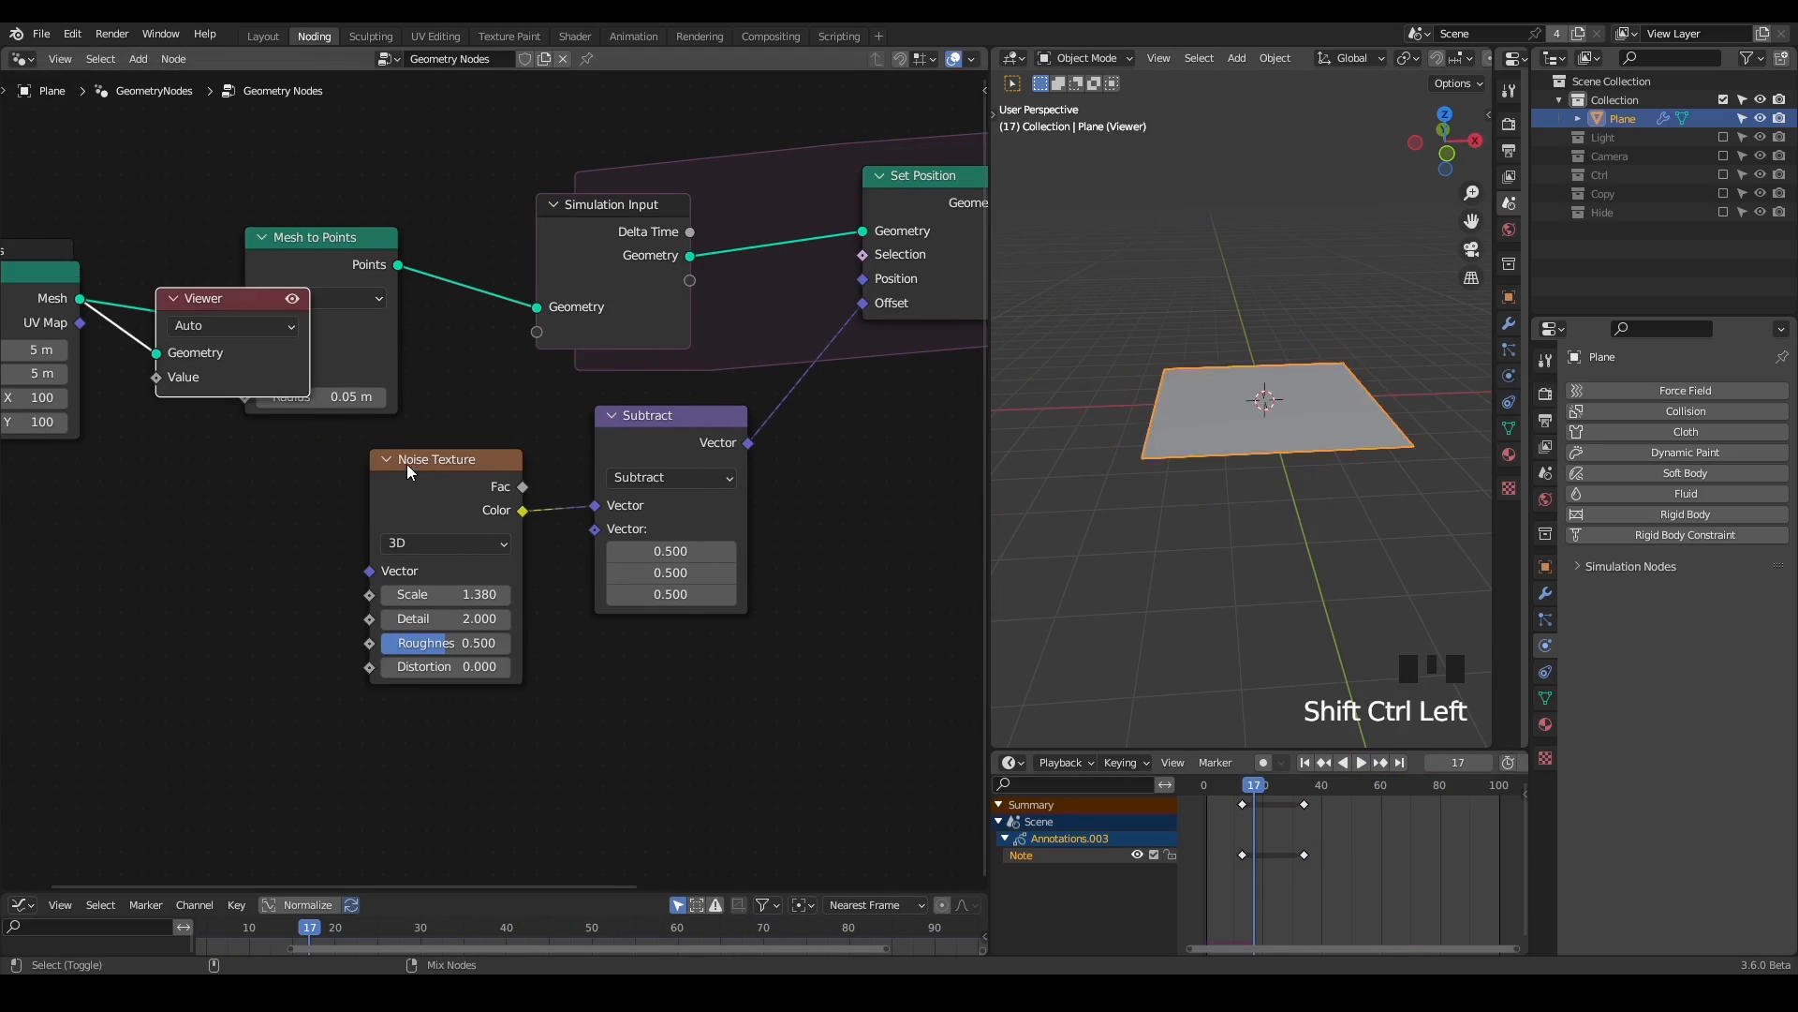
pyautogui.keyDown('ctrl'); pyautogui.keyDown('shift'); pyautogui.click(410, 473); pyautogui.keyUp('shift'); pyautogui.keyUp('ctrl')
pyautogui.keyDown('ctrl'); pyautogui.keyDown('shift'); pyautogui.click(414, 475); pyautogui.keyUp('shift'); pyautogui.keyUp('ctrl')
pyautogui.moveTo(1253, 396); pyautogui.dragTo(1169, 452, button='middle')
pyautogui.scroll(4, 1255, 444)
# - Mark two spots on the coloured grid with annotations, and sketch and erase a note in the node editor
pyautogui.press('d')
pyautogui.moveTo(1171, 333)
pyautogui.mouseDown()
pyautogui.moveTo(1199, 346)
pyautogui.moveTo(1180, 359)
pyautogui.mouseUp()
pyautogui.moveTo(1135, 494)
pyautogui.mouseDown()
pyautogui.moveTo(1195, 473)
pyautogui.moveTo(1072, 502)
pyautogui.mouseUp()
pyautogui.moveTo(845, 348); pyautogui.dragTo(739, 309, button='middle')
pyautogui.moveTo(796, 416)
pyautogui.mouseDown()
pyautogui.moveTo(804, 370)
pyautogui.moveTo(796, 417)
pyautogui.moveTo(877, 569)
pyautogui.mouseUp()
pyautogui.moveTo(758, 739); pyautogui.dragTo(655, 656, button='middle')
pyautogui.moveTo(751, 258); pyautogui.dragTo(743, 377, button='right')
# - Delete the Viewer node to show the simulated points again
pyautogui.moveTo(541, 423); pyautogui.dragTo(566, 434, button='middle')
pyautogui.scroll(-2, 485, 292)
pyautogui.click(158, 279)
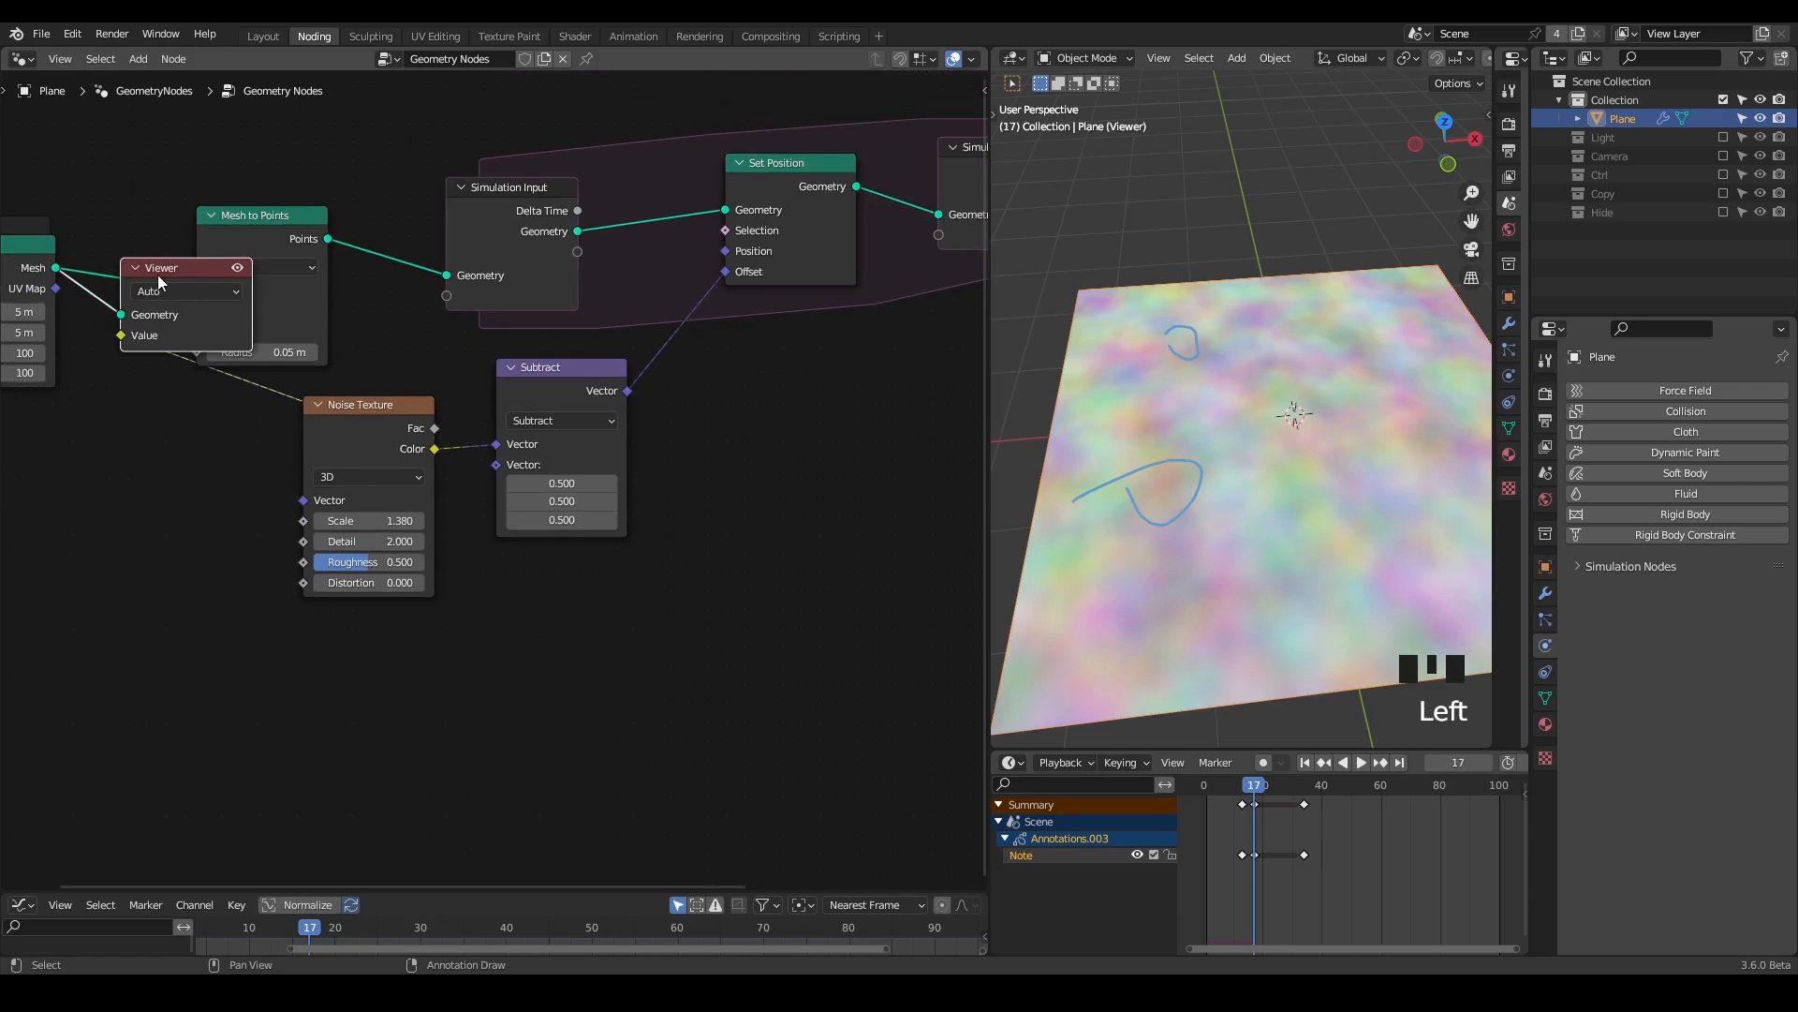
pyautogui.press('x')
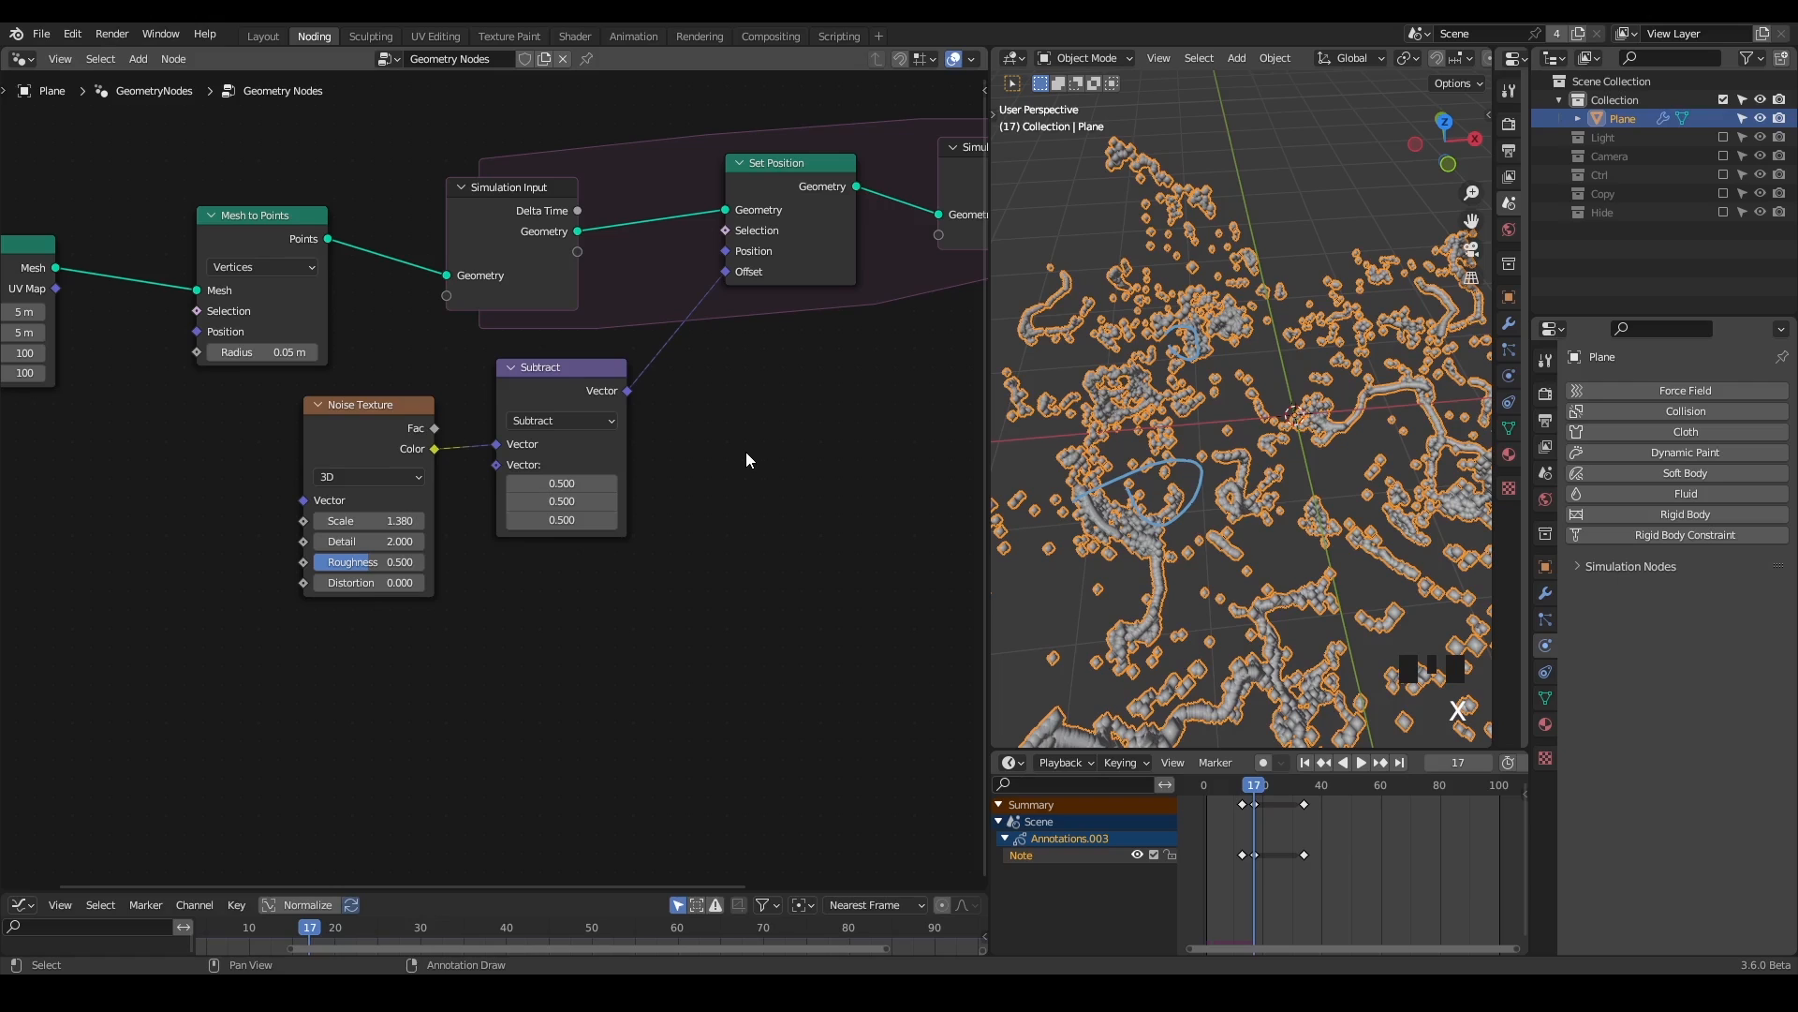
# - Add the G_Curl Noise Turbulence node group beside the Subtract node
pyautogui.hotkey('ctrl', 'alt', 'shift', 'q')
pyautogui.hotkey('ctrl', 'a')
pyautogui.write('cutr')
pyautogui.press('BackSpace')
pyautogui.press('BackSpace')
pyautogui.write('rl tu')
pyautogui.press('Return')
pyautogui.click(691, 386)
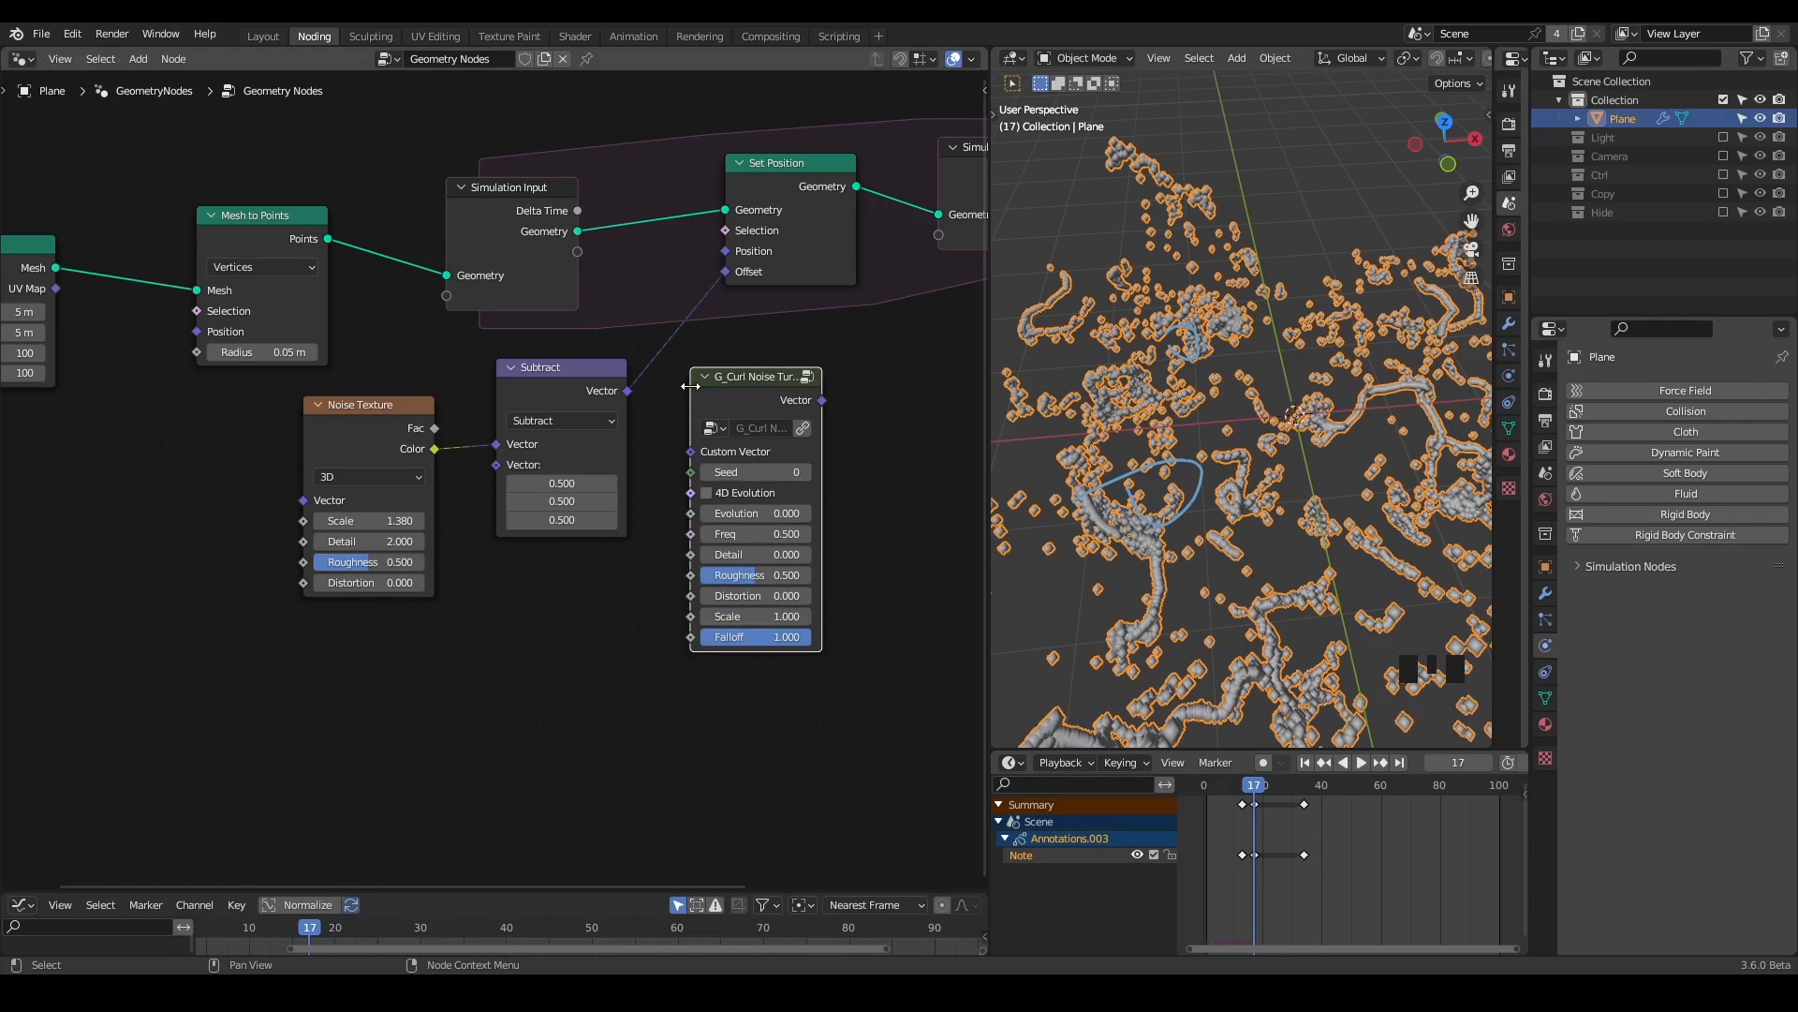
# - Open the G_Curl Noise Turbulence group and examine its internal node network
pyautogui.press('Tab')
pyautogui.scroll(-4, 595, 442)
pyautogui.moveTo(595, 442); pyautogui.dragTo(241, 592, button='middle')
pyautogui.moveTo(526, 333); pyautogui.dragTo(461, 436, button='middle')
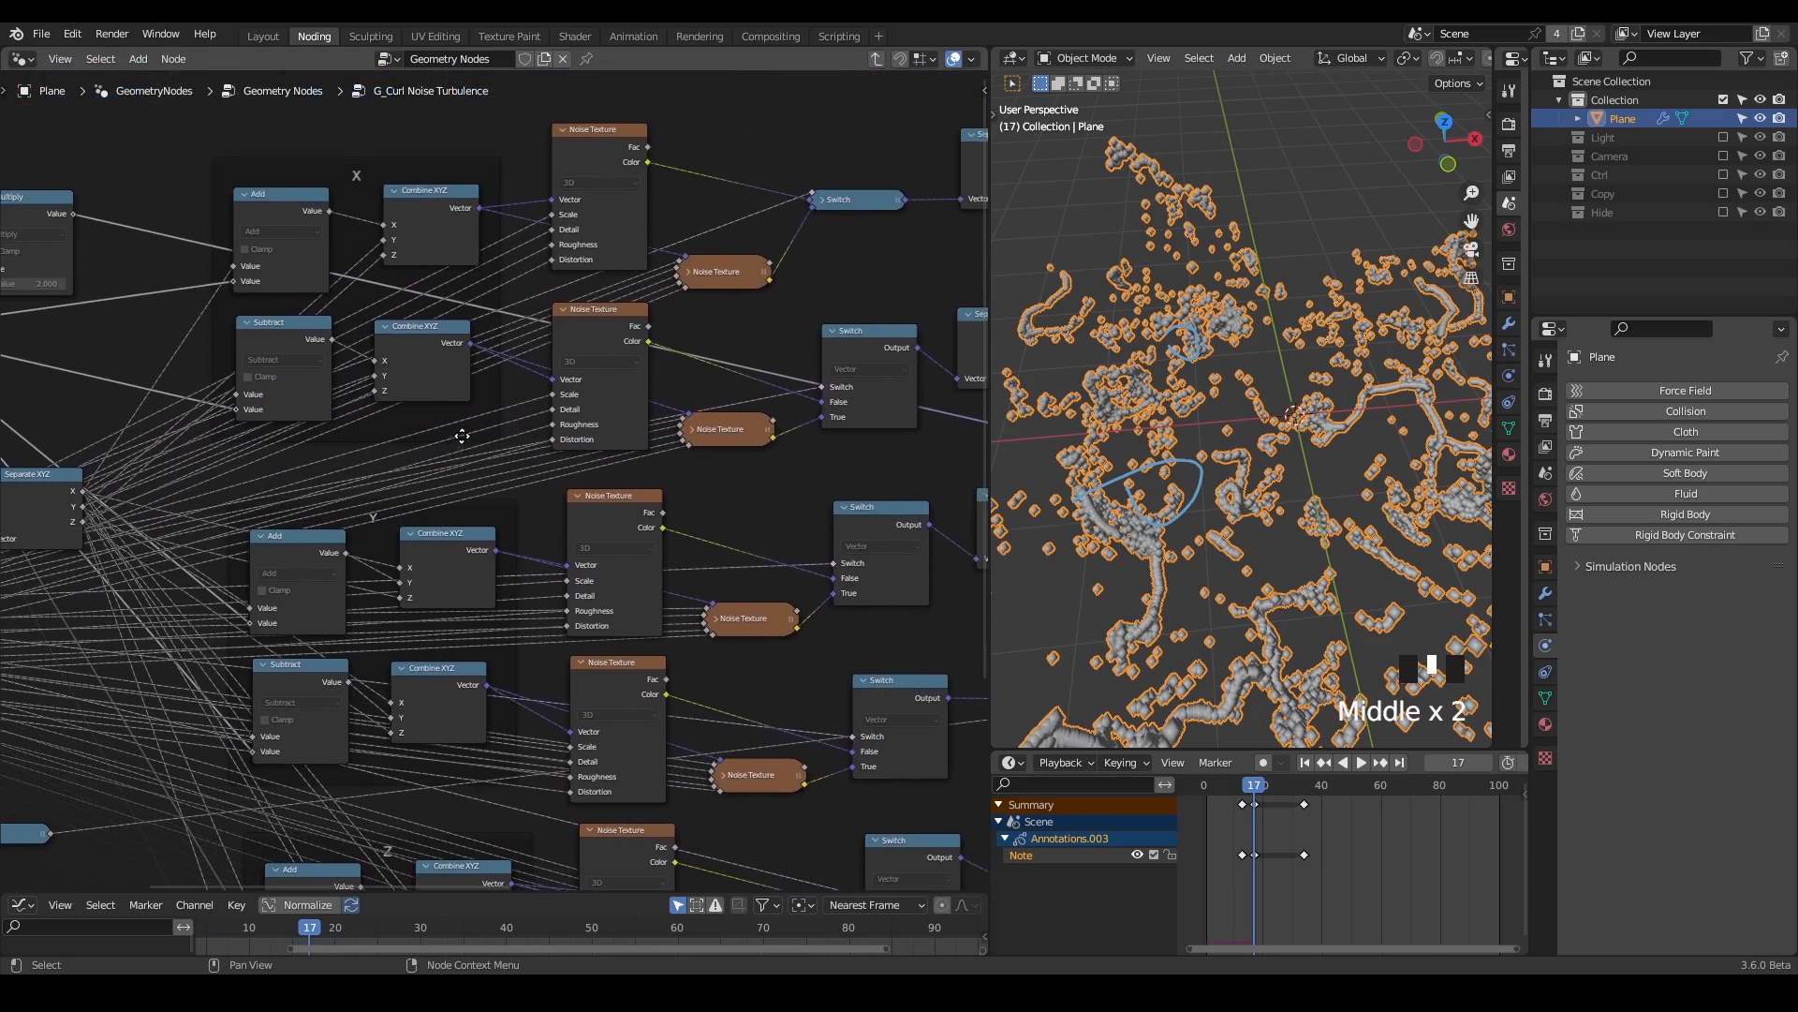
# - Examine the X, Y and Z rows of Noise Texture nodes inside the G_Curl Noise Turbulence group
pyautogui.click(582, 167)
pyautogui.click(593, 350)
pyautogui.click(625, 587)
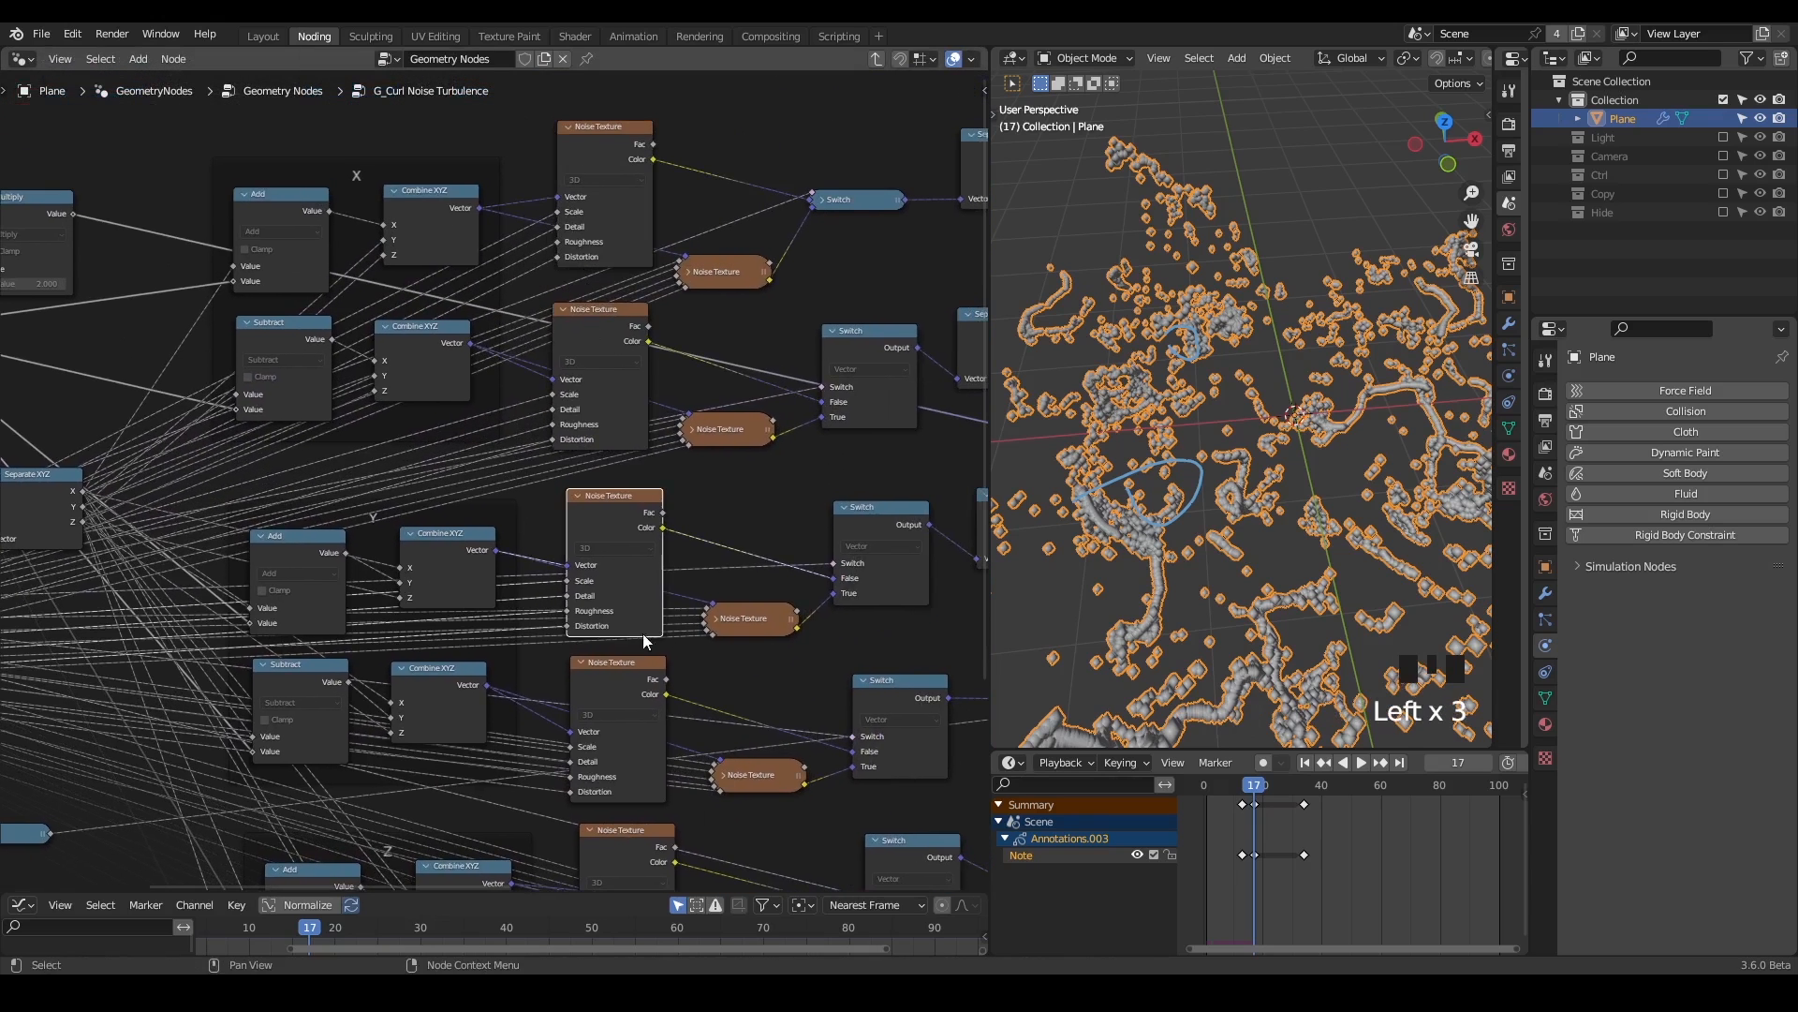
pyautogui.moveTo(645, 642); pyautogui.dragTo(638, 320, button='middle')
pyautogui.click(630, 367)
pyautogui.click(624, 542)
pyautogui.click(594, 708)
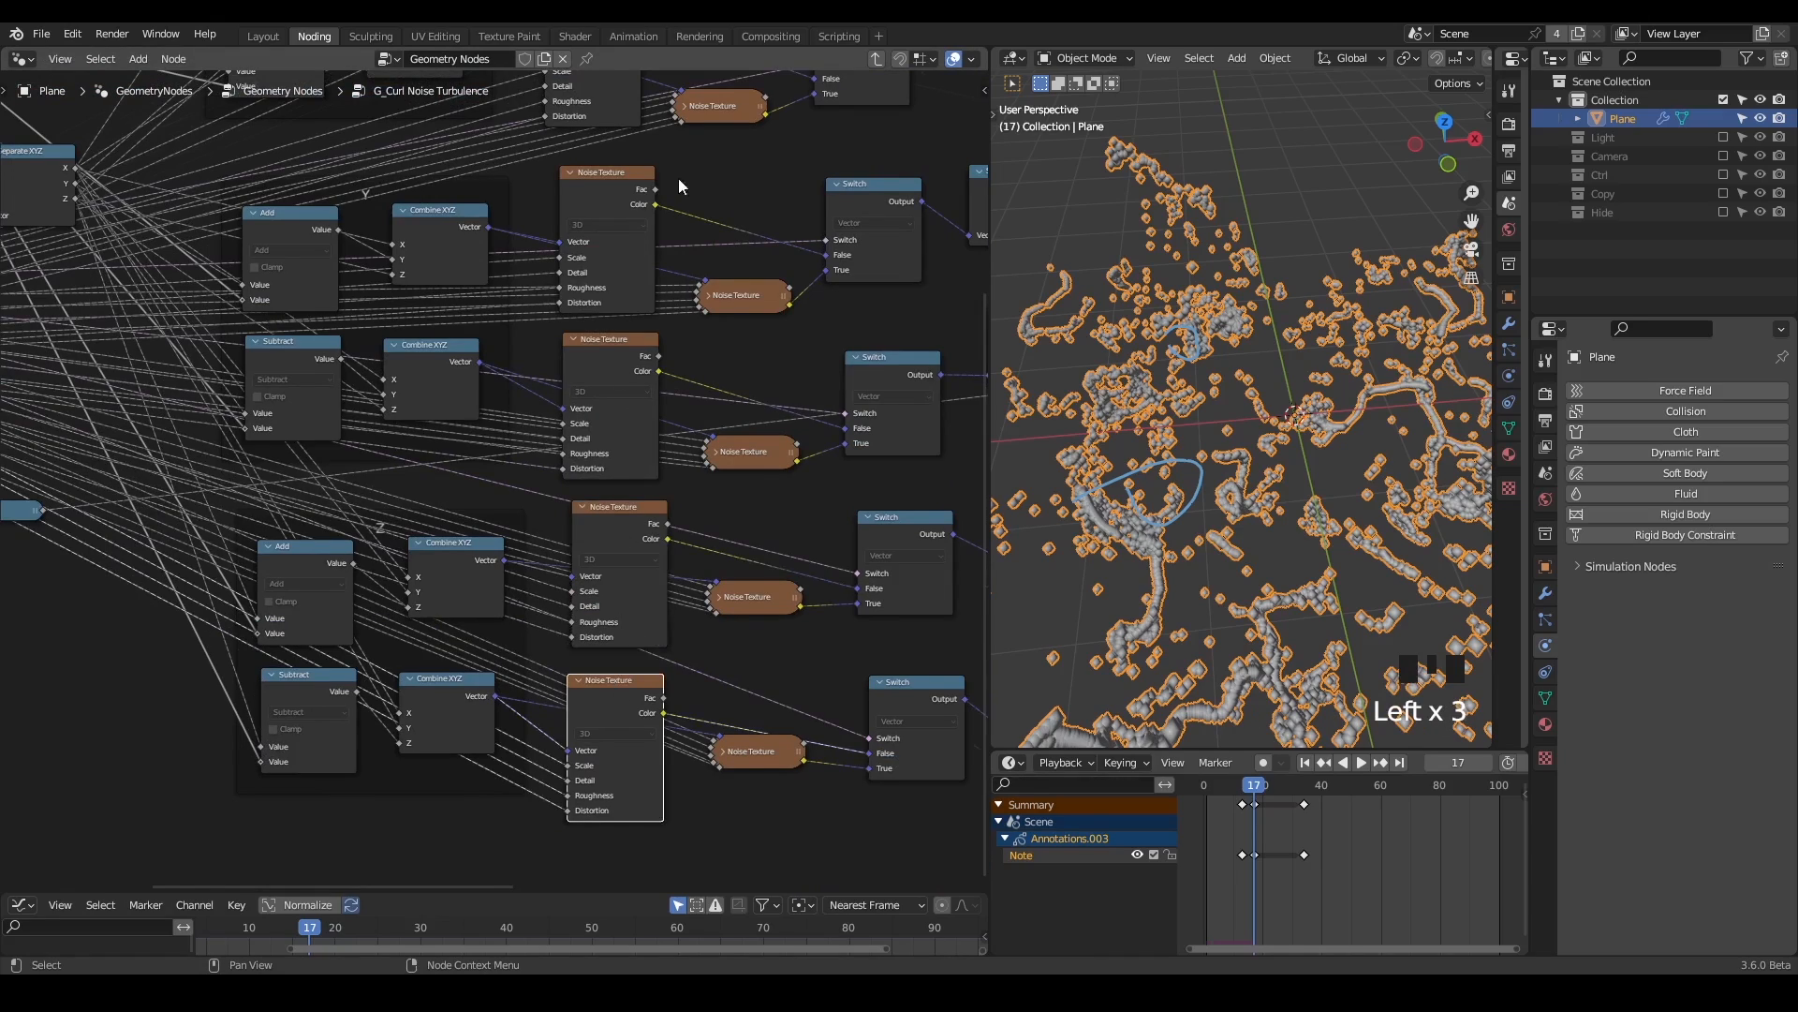
pyautogui.moveTo(670, 179); pyautogui.dragTo(559, 502, button='middle')
pyautogui.moveTo(853, 234); pyautogui.dragTo(655, 255, button='middle')
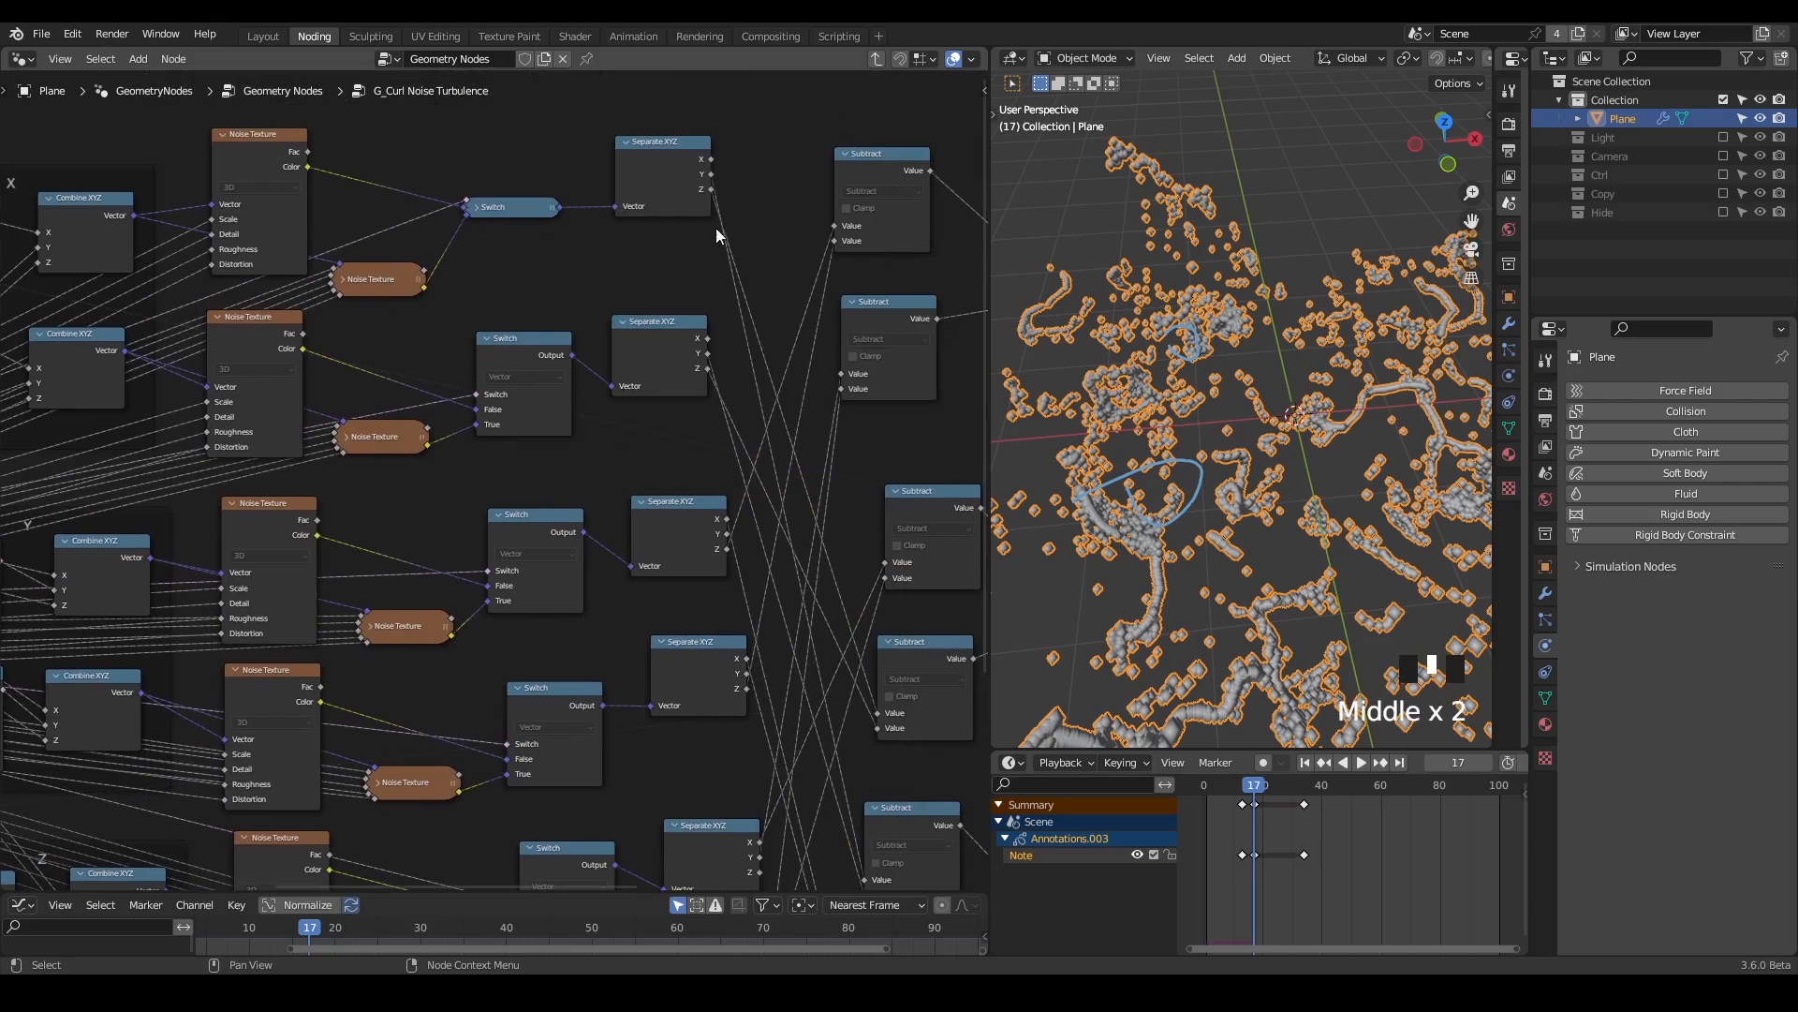
# - Write an X, Y, Z annotation beside the first Subtract nodes and erase it
pyautogui.moveTo(772, 127); pyautogui.dragTo(837, 197)
pyautogui.moveTo(822, 120)
pyautogui.mouseDown()
pyautogui.moveTo(785, 202)
pyautogui.moveTo(801, 286)
pyautogui.moveTo(848, 359)
pyautogui.mouseUp()
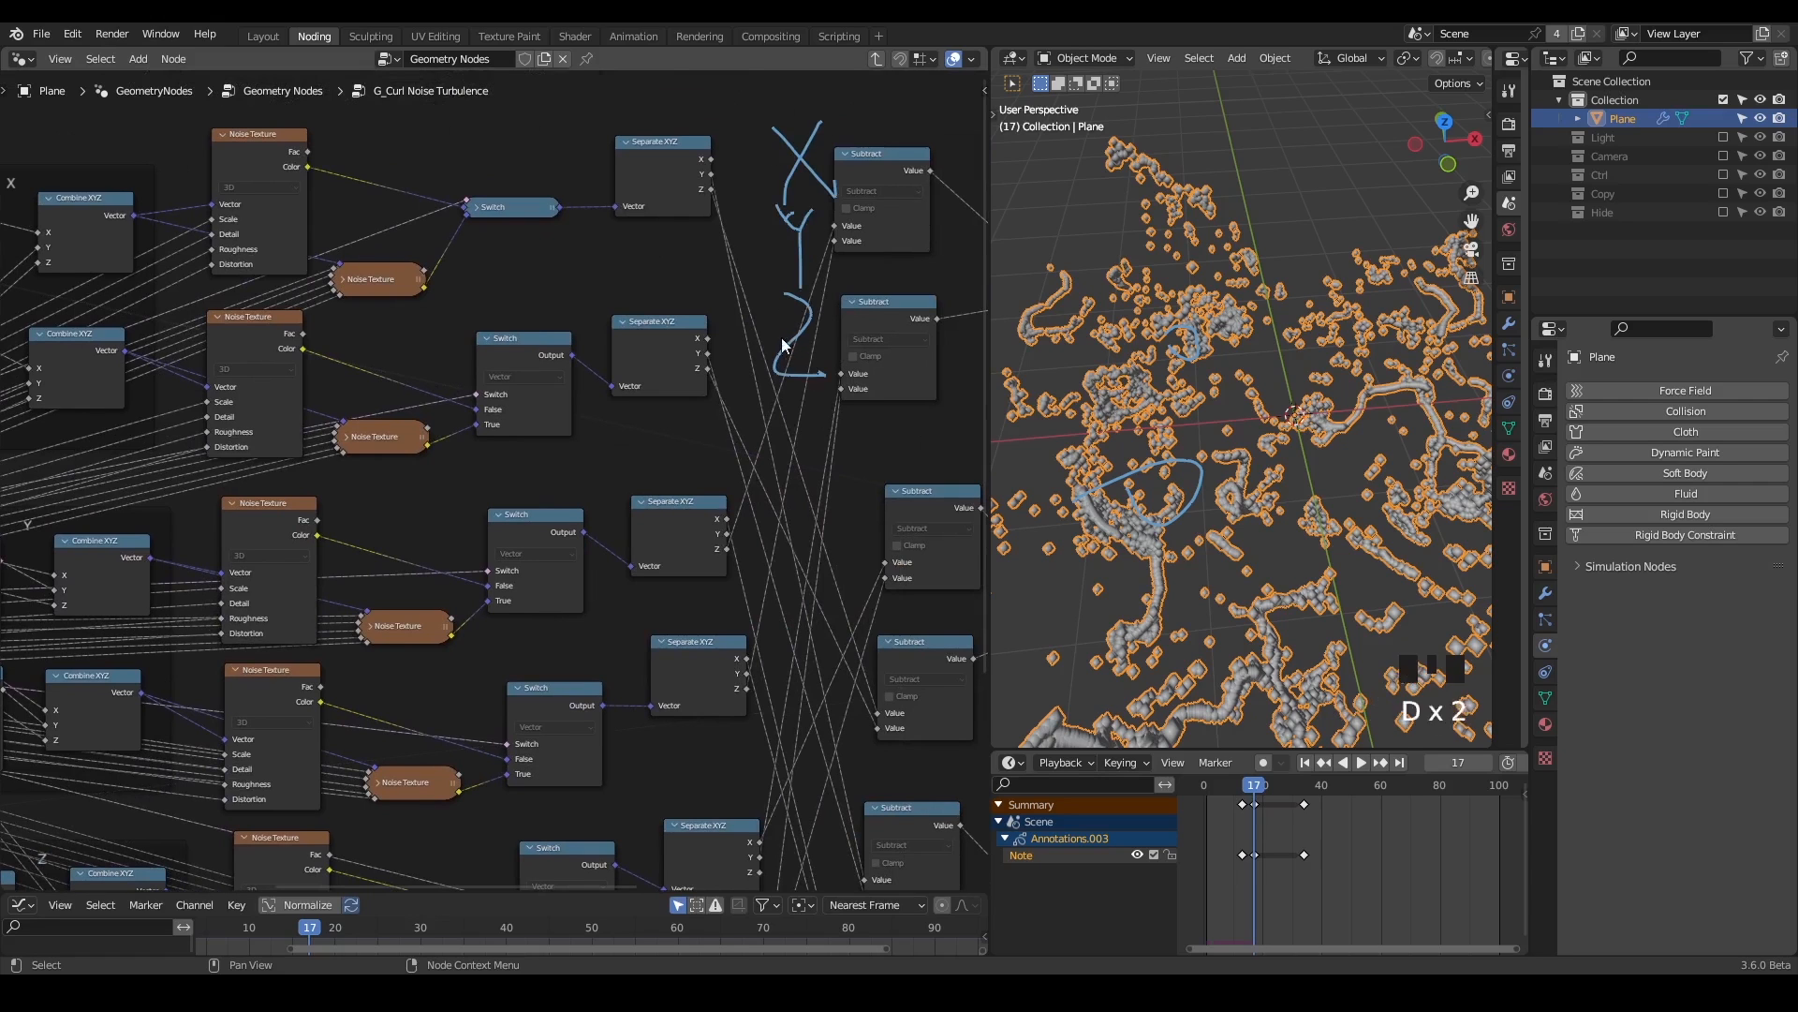
pyautogui.moveTo(901, 178)
pyautogui.mouseDown(button='right')
pyautogui.moveTo(803, 161)
pyautogui.moveTo(770, 330)
pyautogui.mouseUp(button='right')
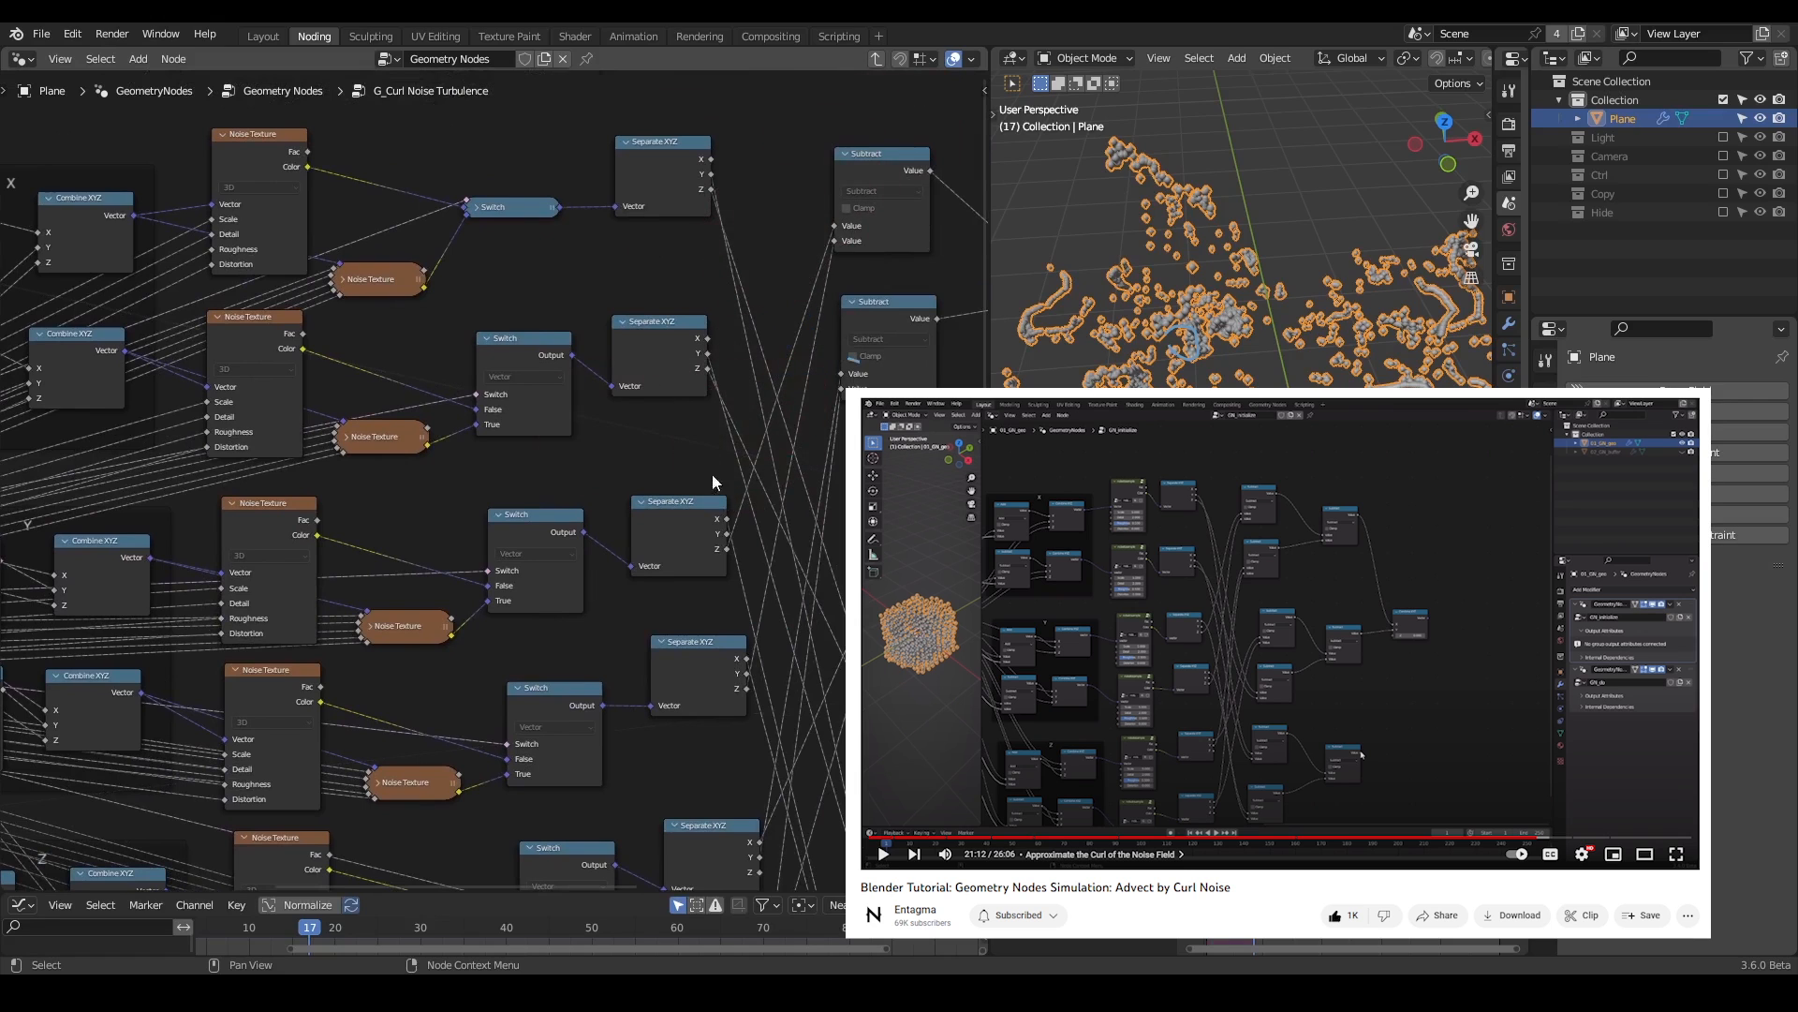
# - Examine the group's crossing links from the Separate XYZ nodes through the Subtract nodes, and return to the parent node tree
pyautogui.scroll(-2, 711, 478)
pyautogui.moveTo(410, 366); pyautogui.dragTo(847, 348, button='middle')
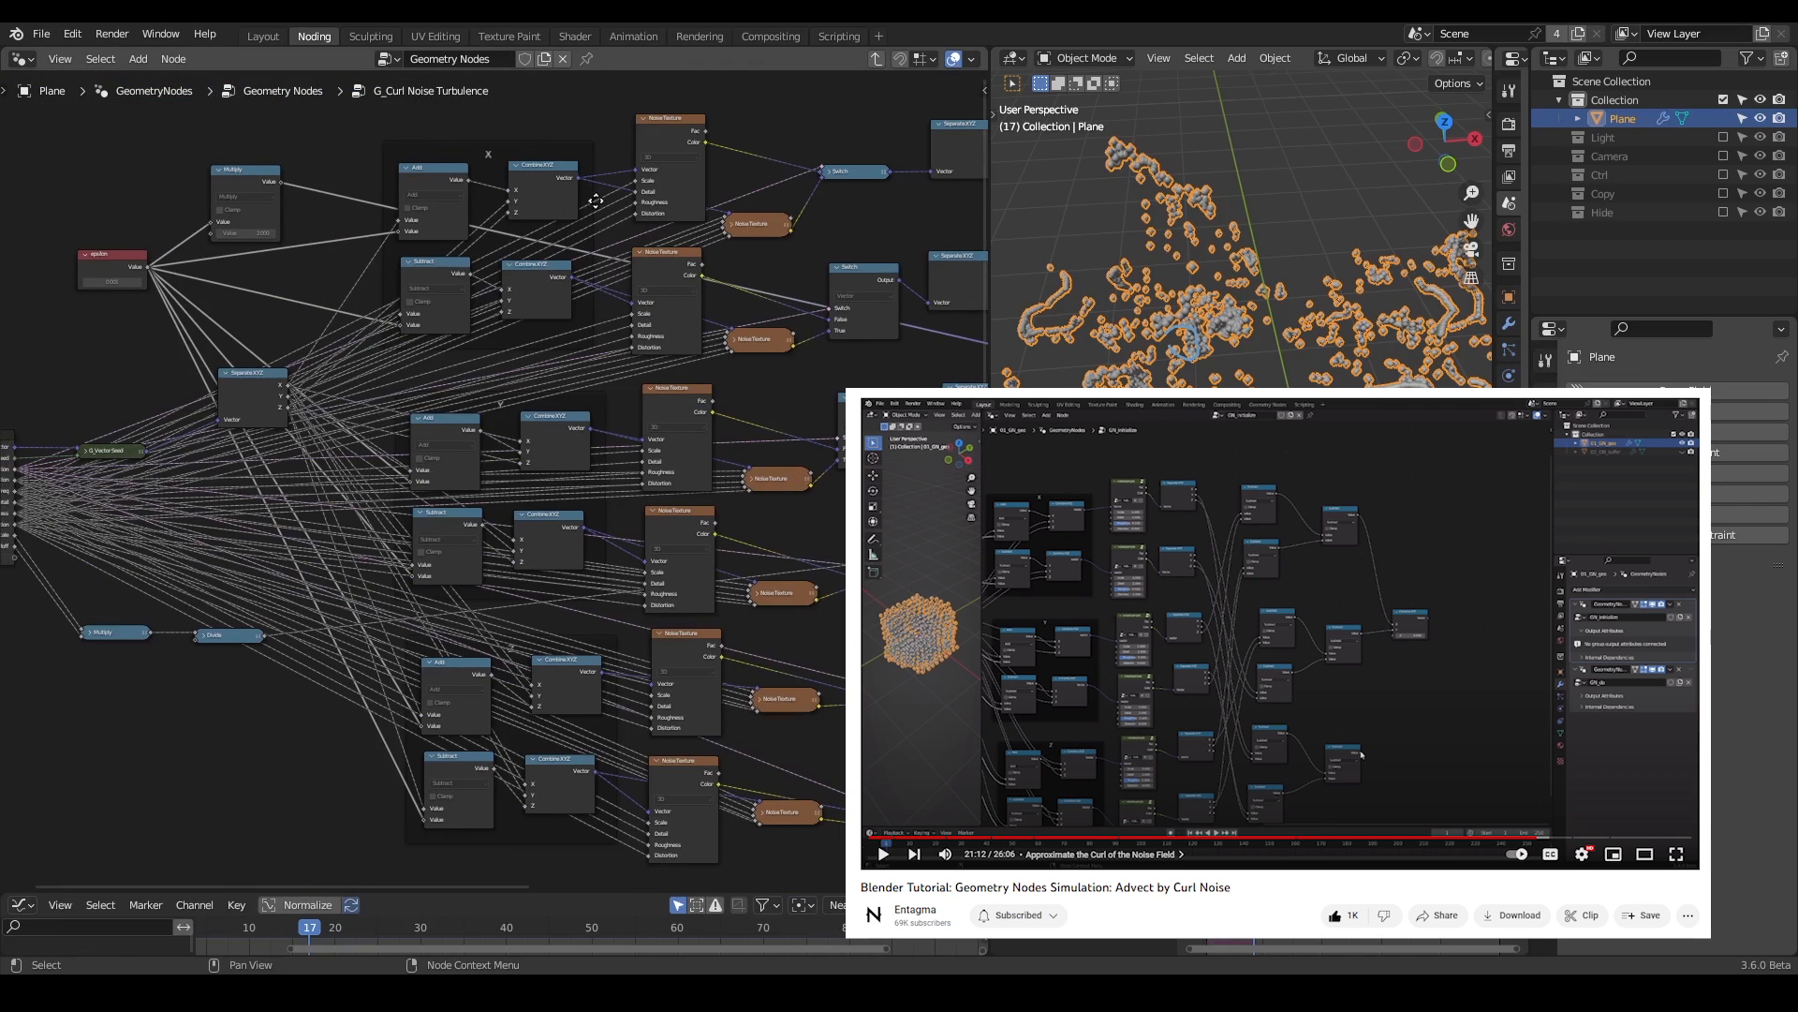
pyautogui.moveTo(842, 434); pyautogui.dragTo(555, 406, button='middle')
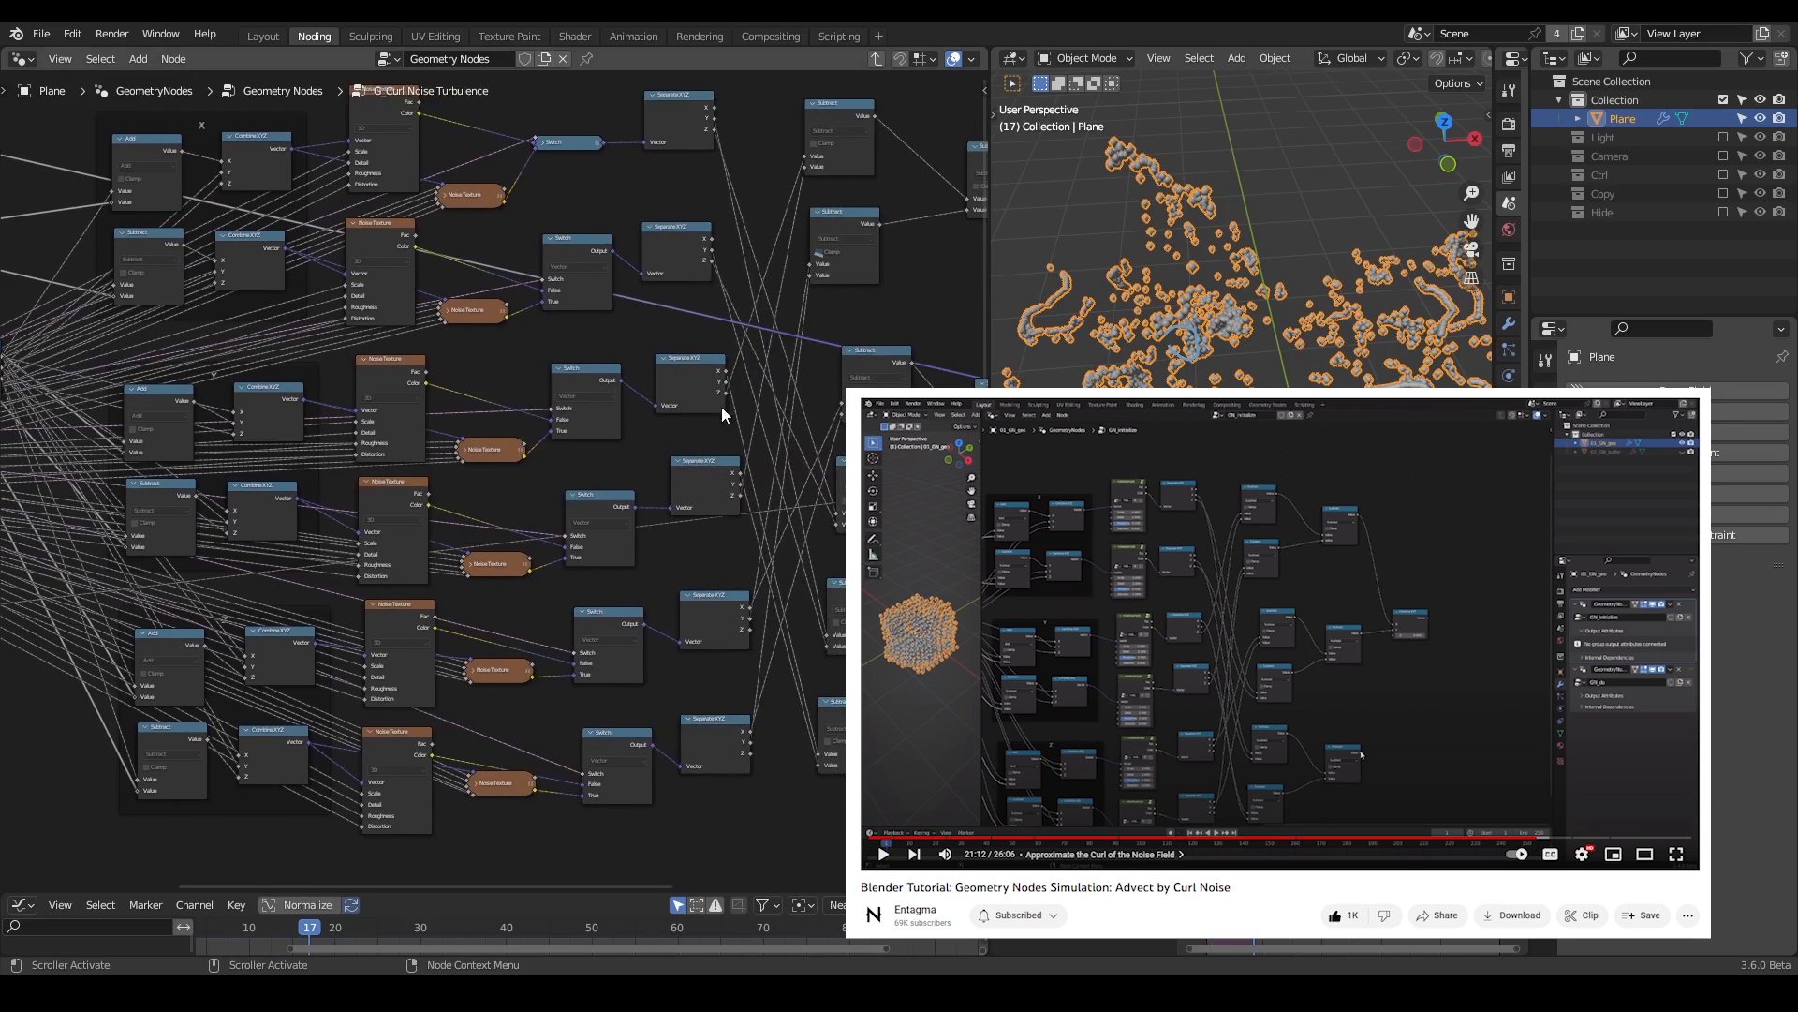
pyautogui.moveTo(721, 408); pyautogui.dragTo(586, 418, button='middle')
pyautogui.scroll(2, 588, 412)
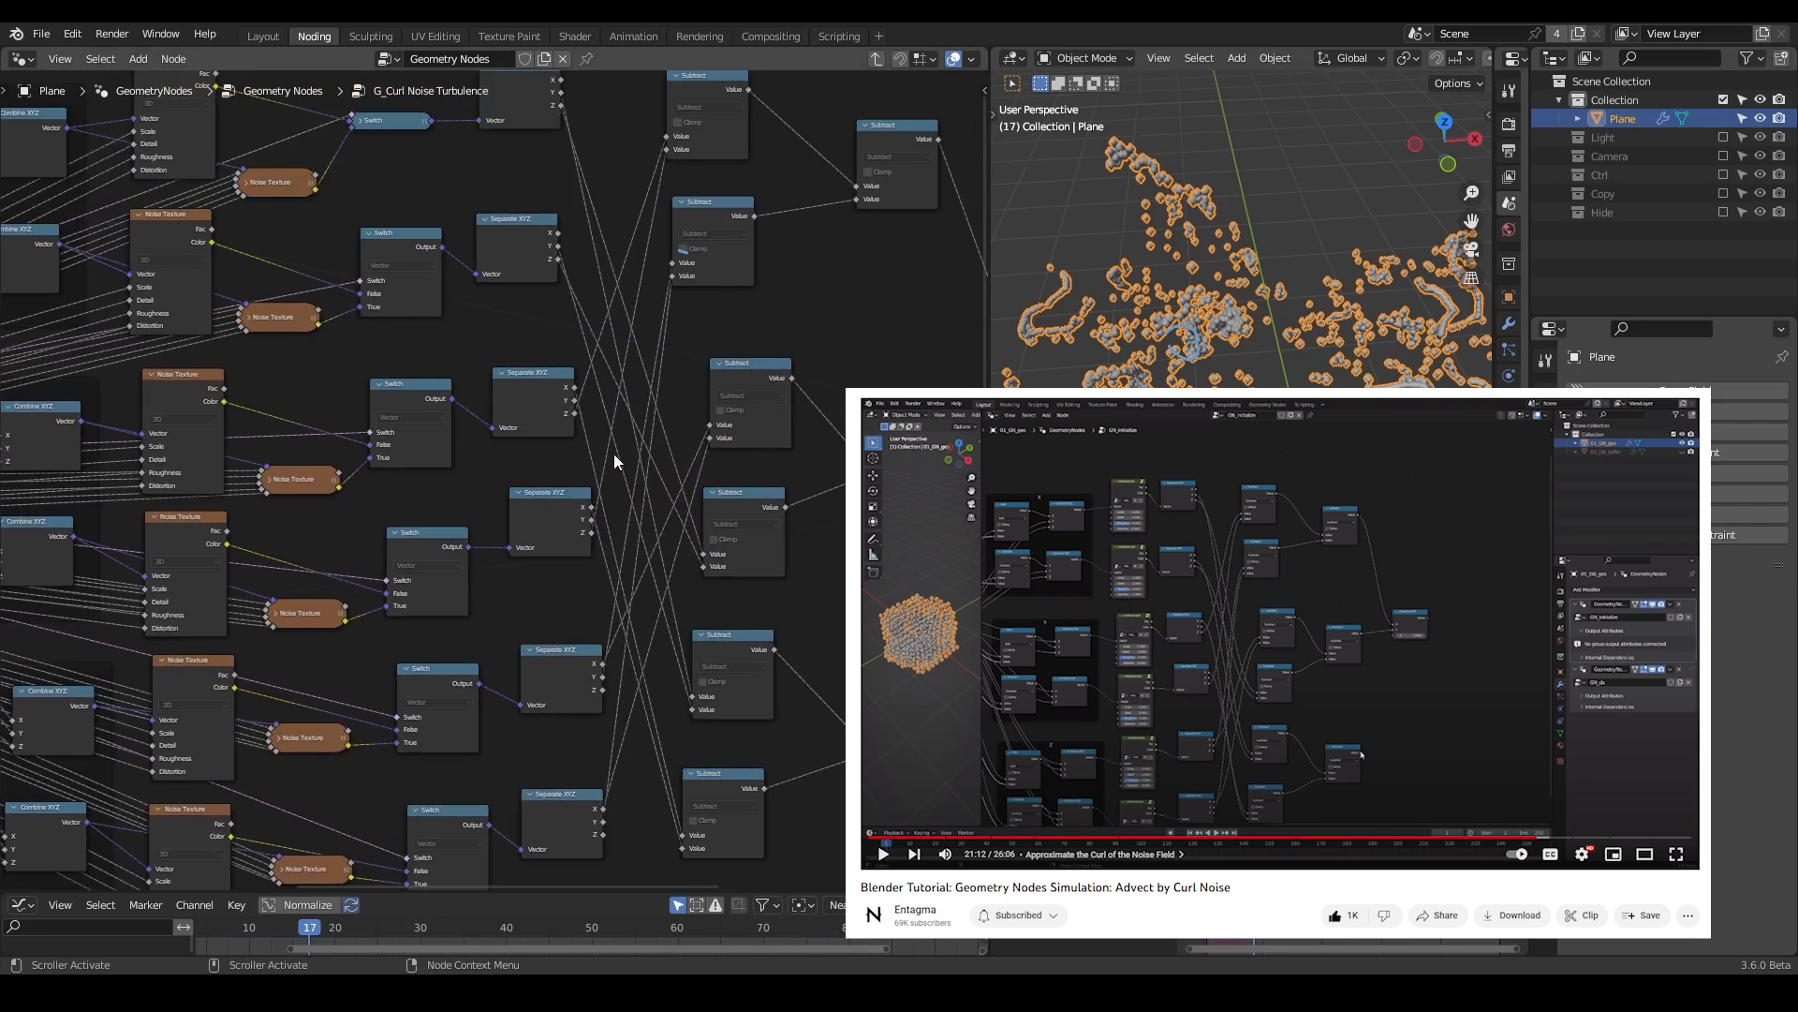
pyautogui.moveTo(775, 489); pyautogui.dragTo(553, 520, button='middle')
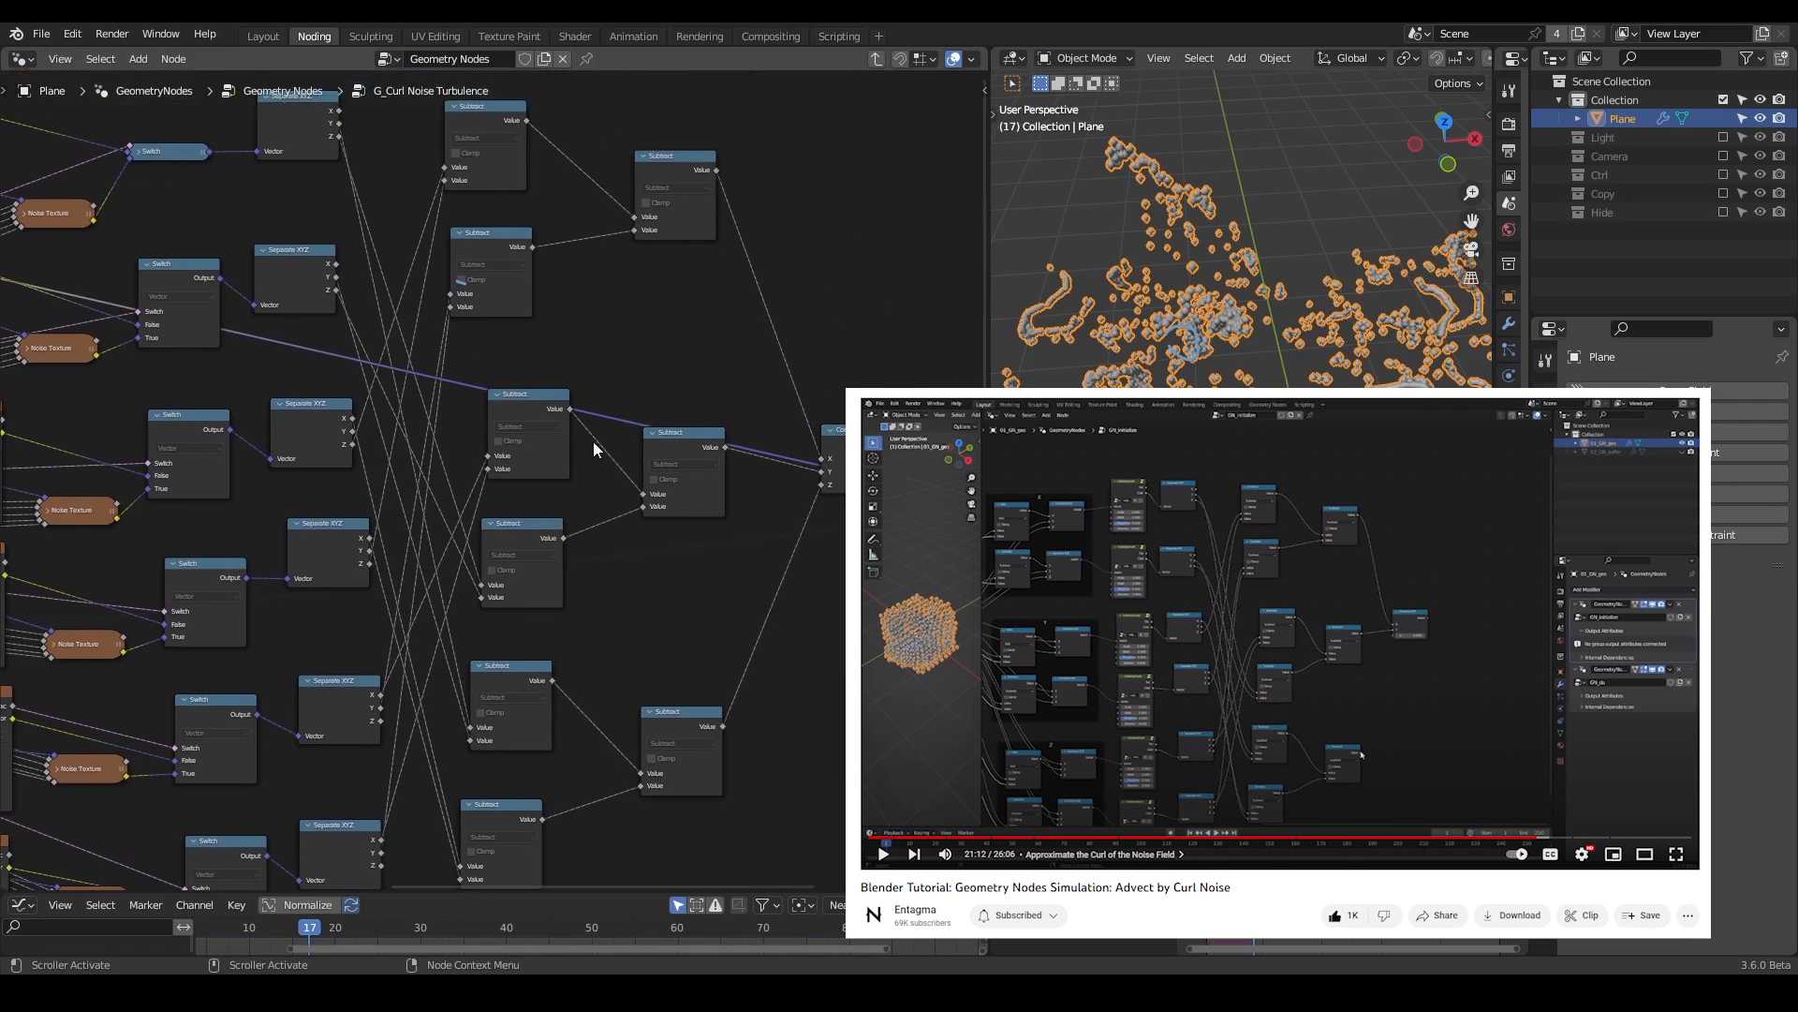
pyautogui.click(875, 60)
# - Delete the Noise Texture and Subtract nodes and move G_Curl Noise Turbulence into their place below the simulation zone
pyautogui.scroll(5, 656, 452)
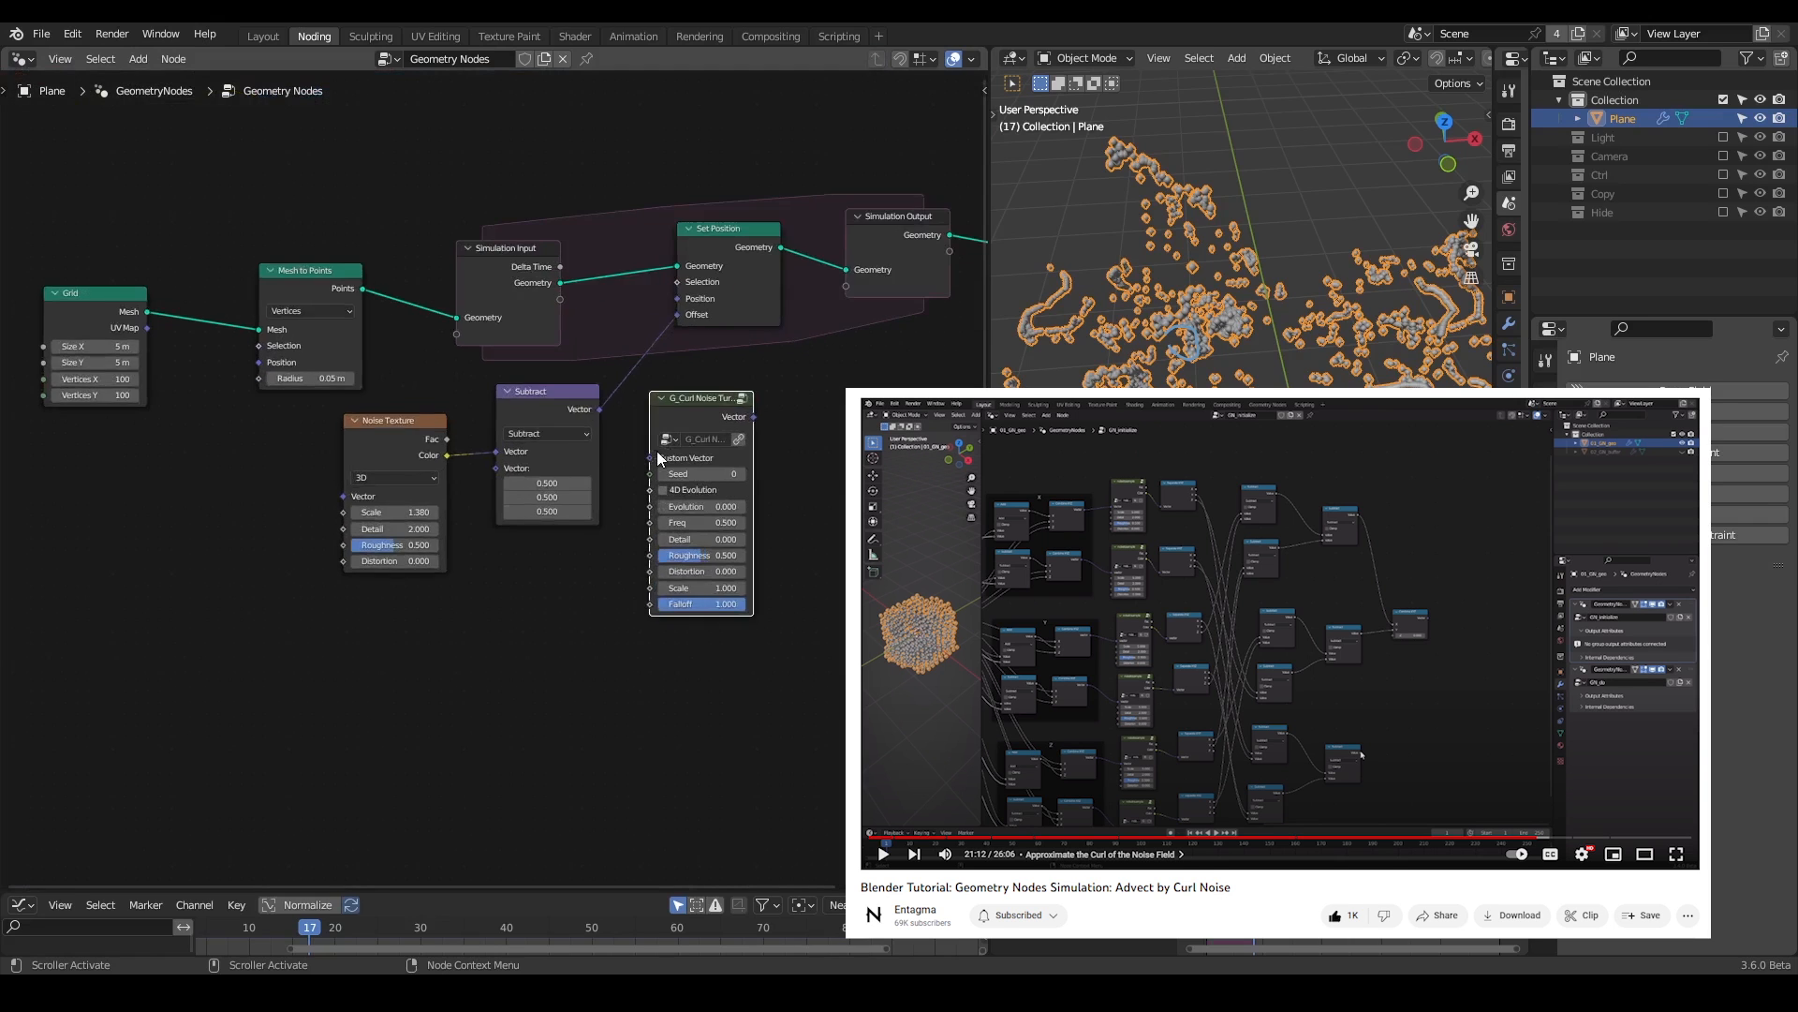
pyautogui.moveTo(786, 380); pyautogui.dragTo(768, 397)
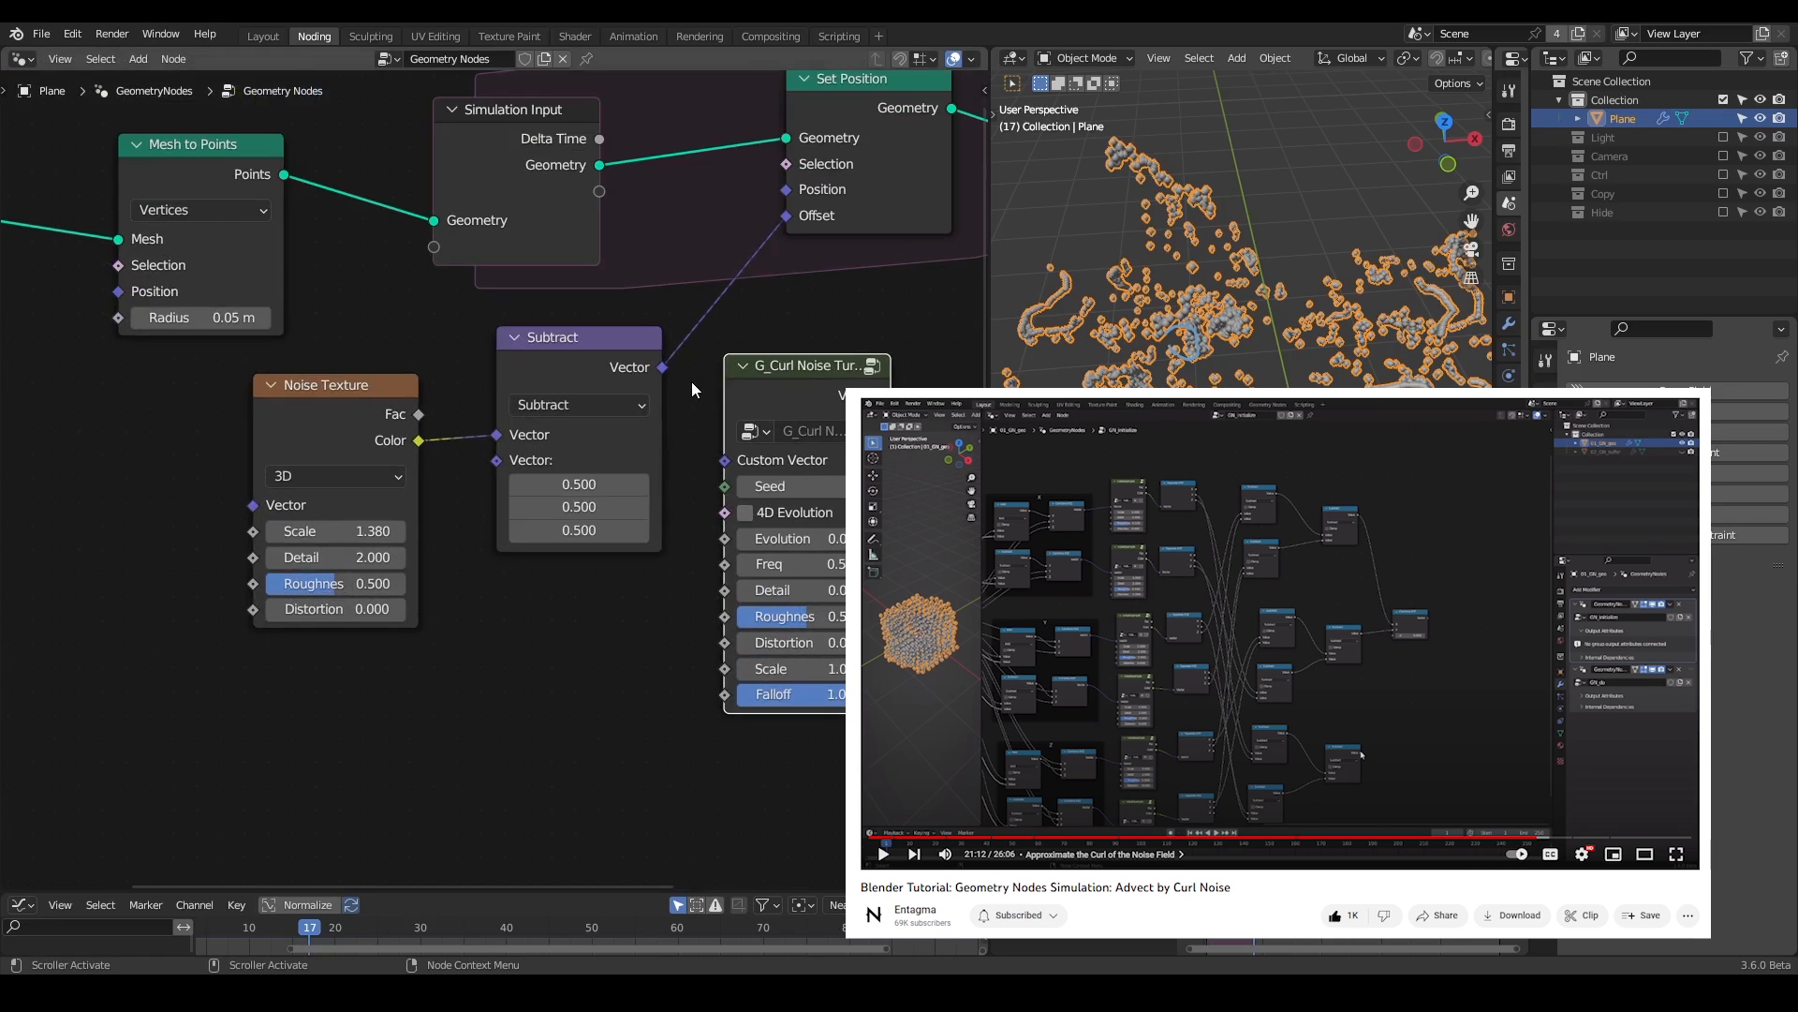
pyautogui.moveTo(691, 381); pyautogui.dragTo(366, 569)
pyautogui.press('x')
pyautogui.moveTo(750, 459); pyautogui.dragTo(376, 429)
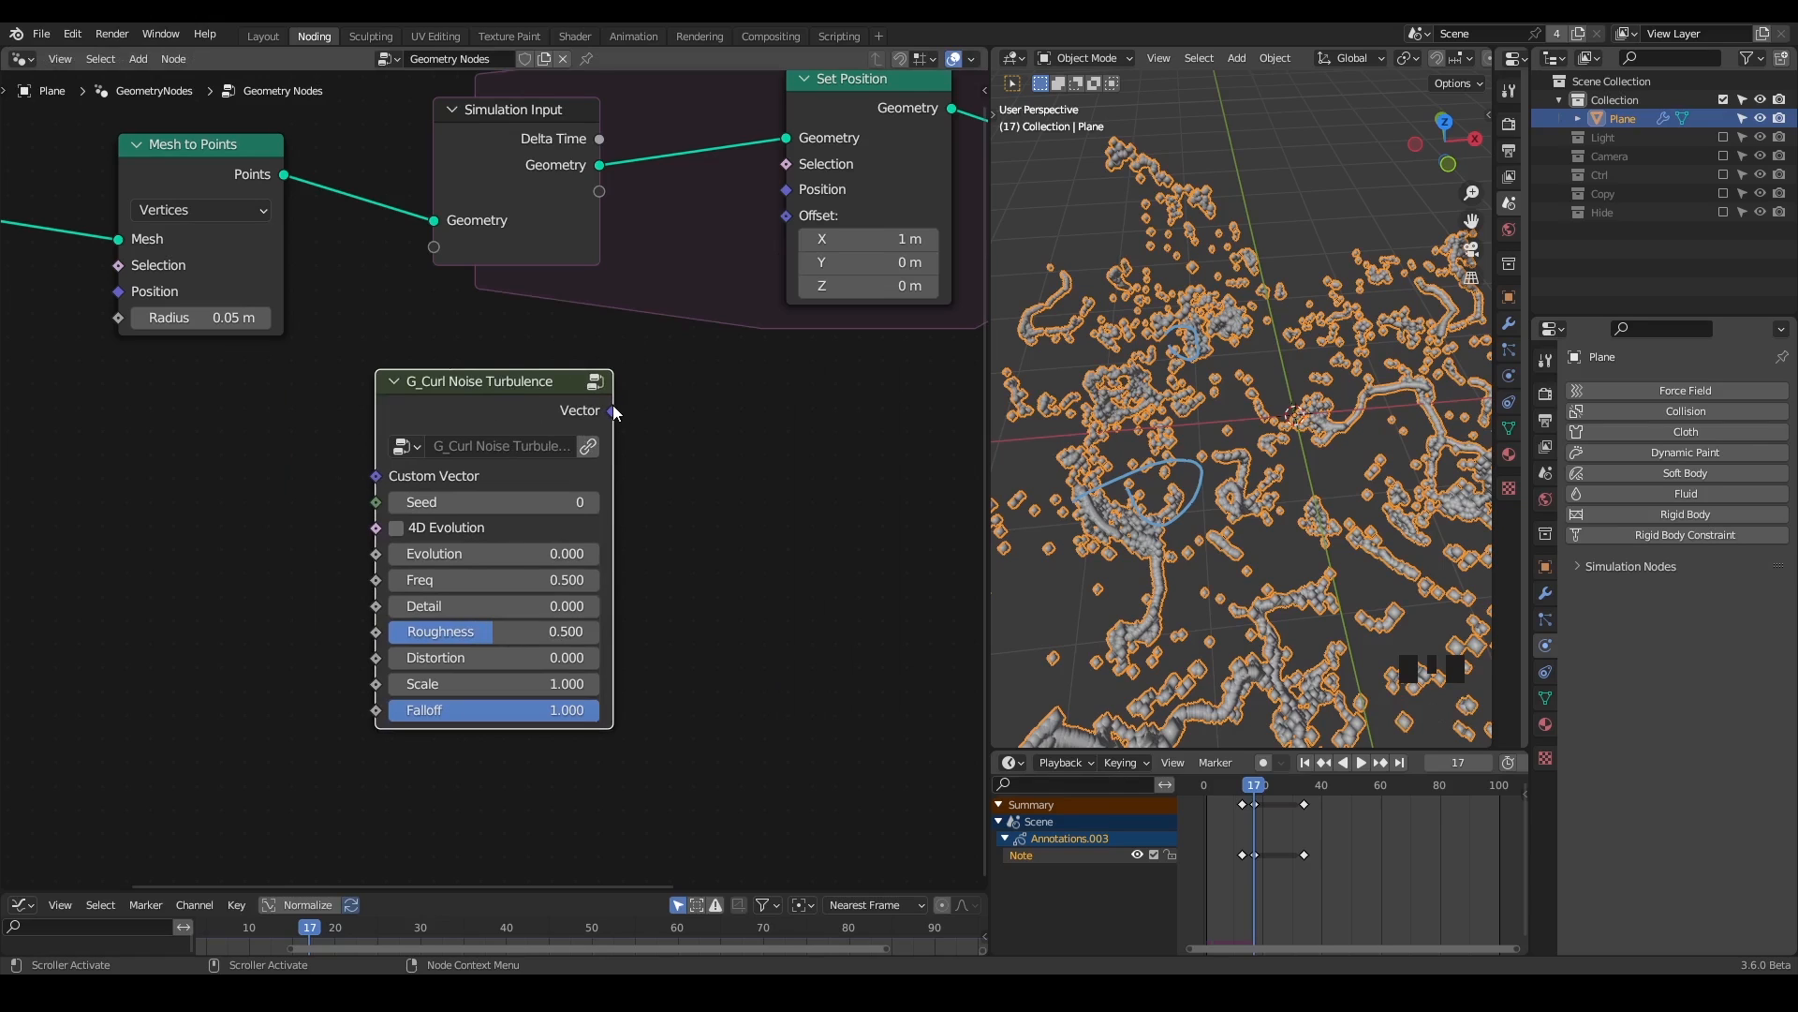
# - Connect the Vector output of G_Curl Noise Turbulence to the Offset of Set Position and shift the group node slightly
pyautogui.moveTo(614, 412)
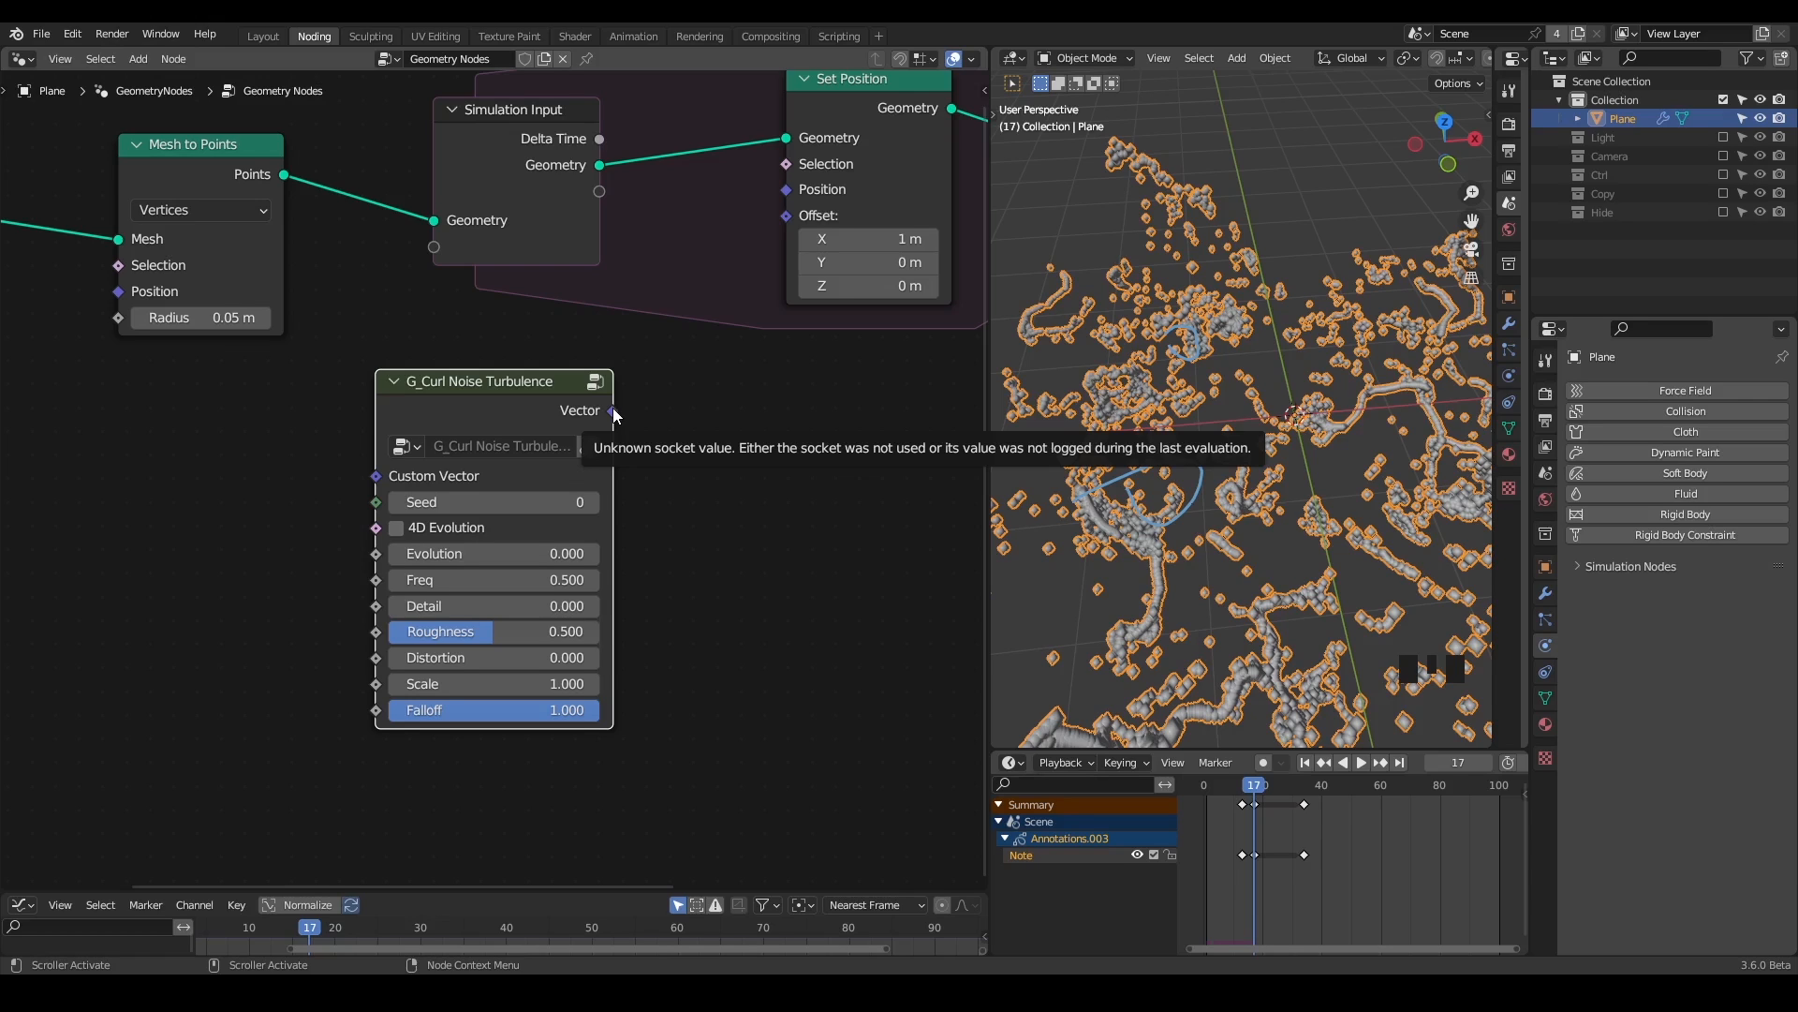
pyautogui.moveTo(614, 412); pyautogui.dragTo(784, 217)
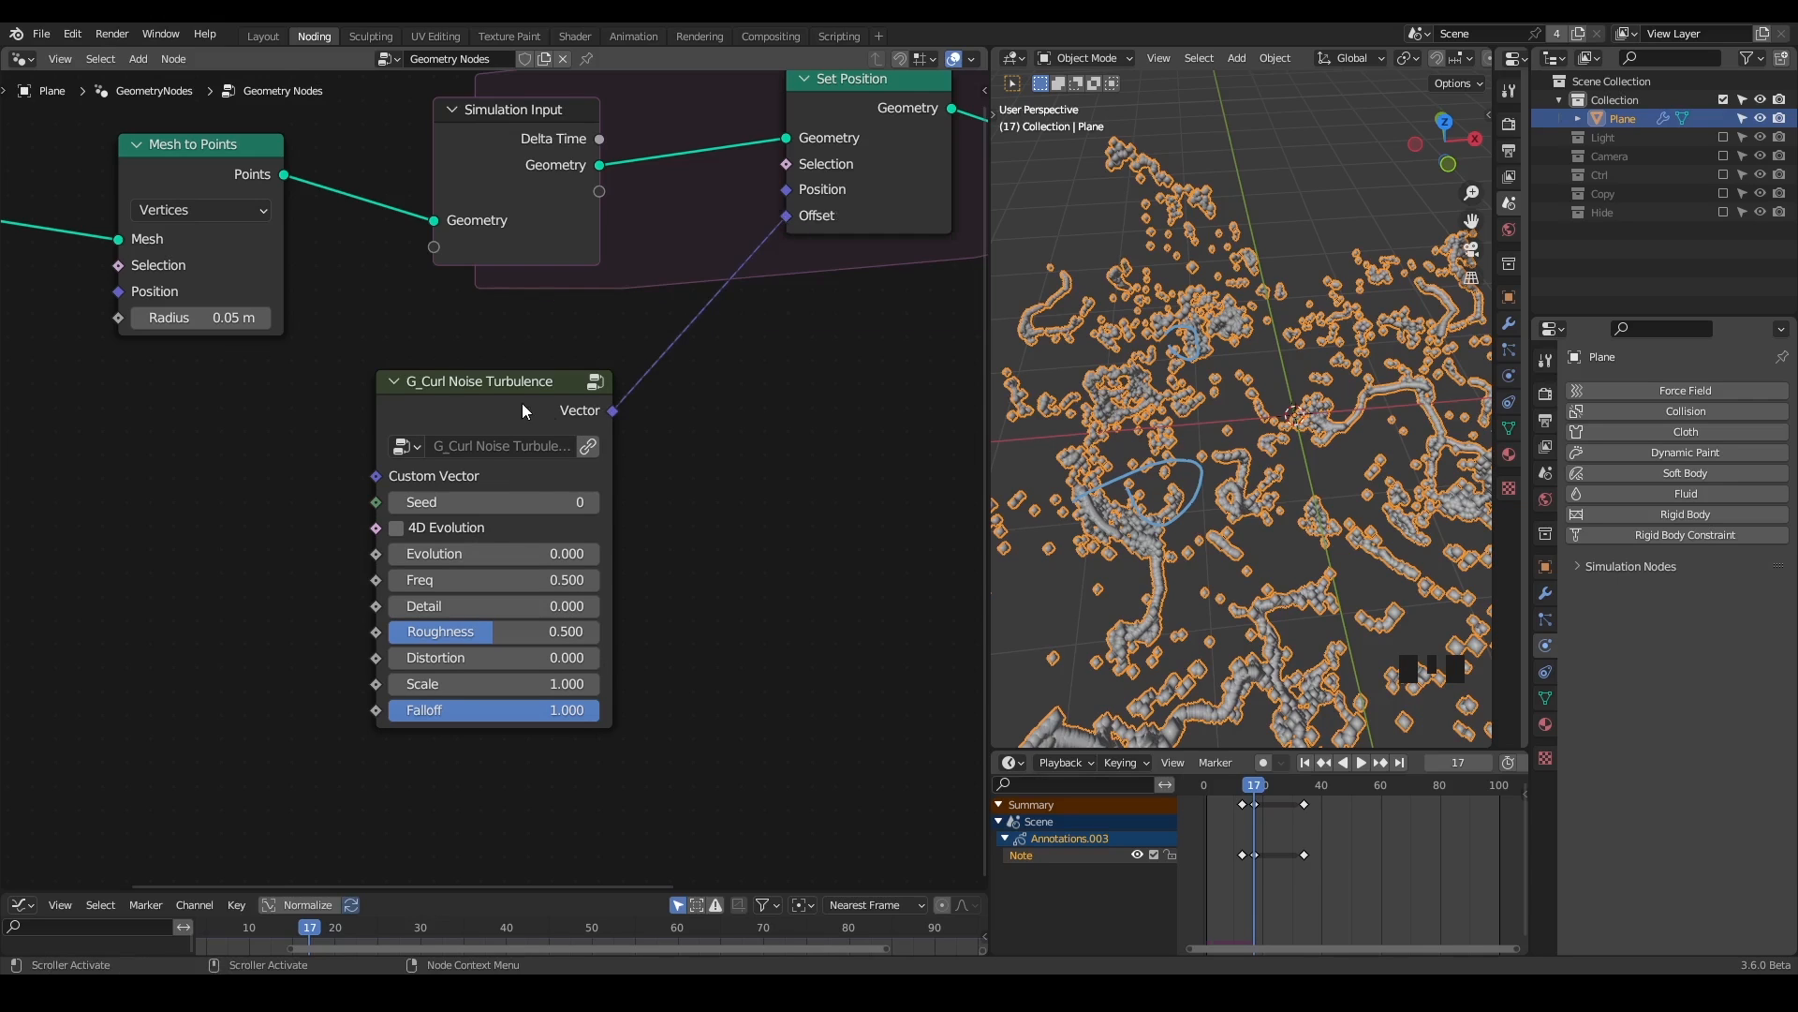
pyautogui.moveTo(523, 410); pyautogui.dragTo(554, 400)
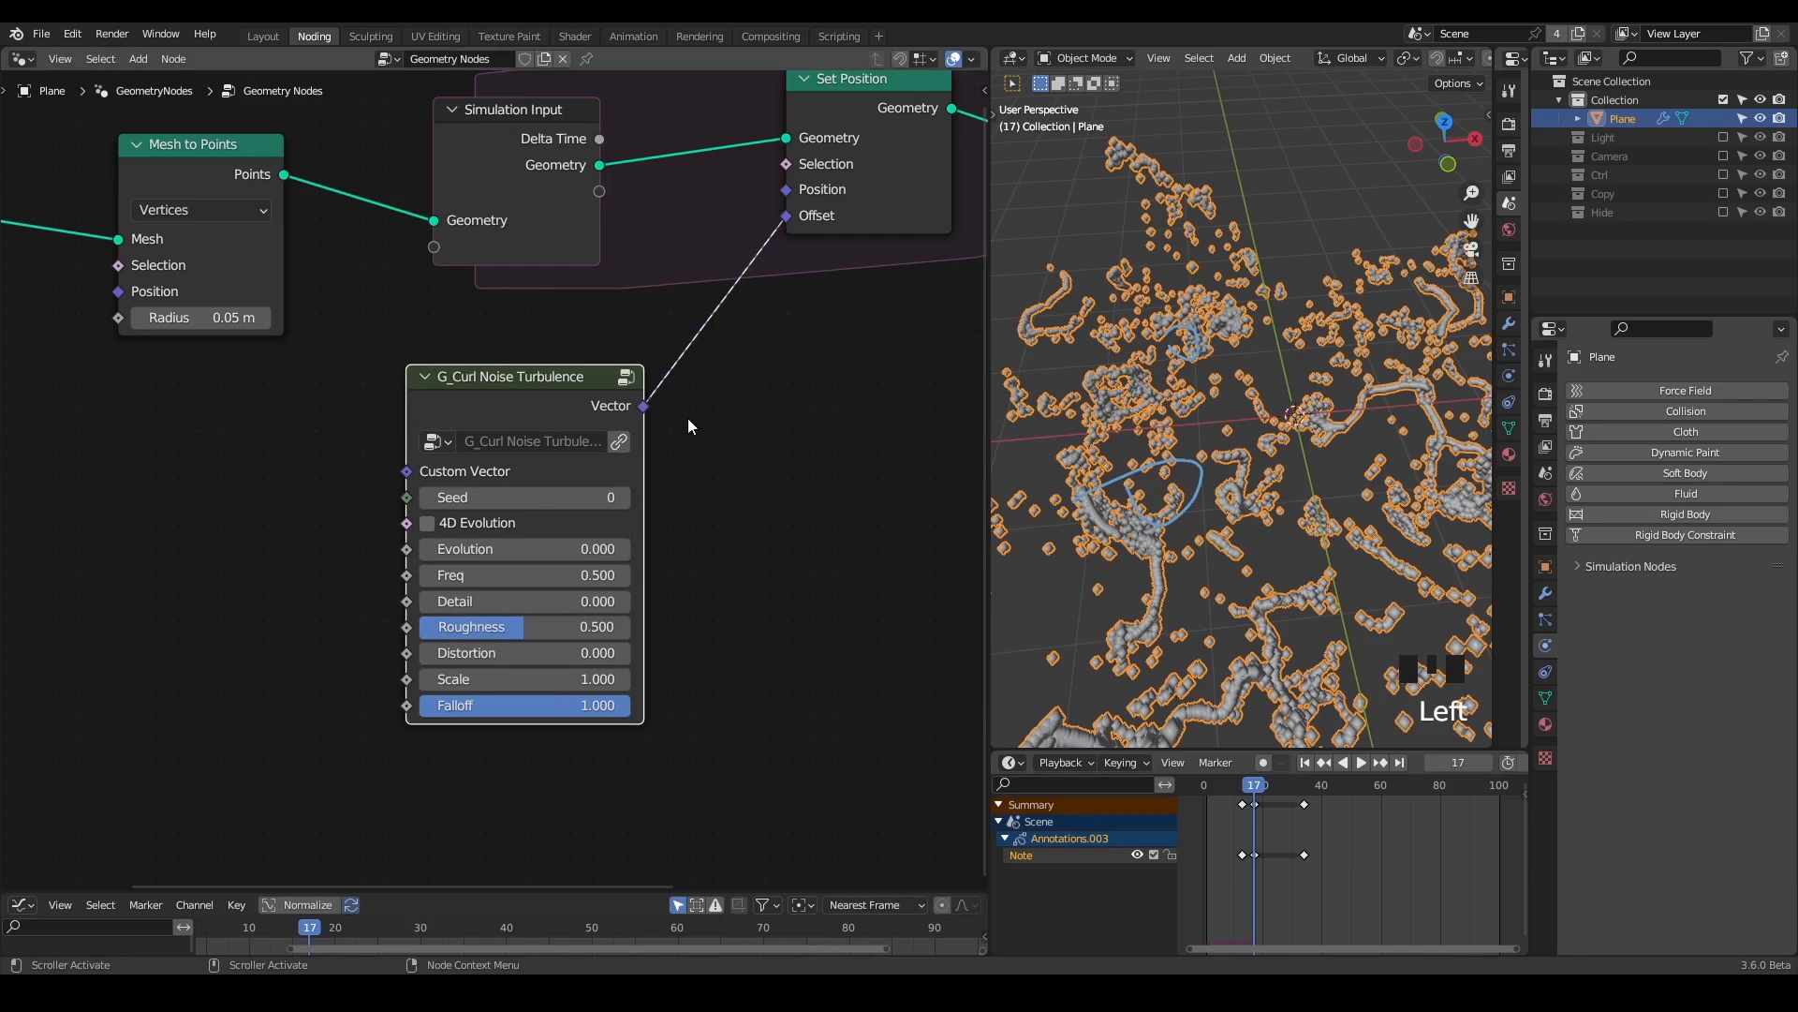
# - Play the curl noise simulation from the first frame, stop at frame 60 and inspect the points
pyautogui.scroll(-2, 1124, 476)
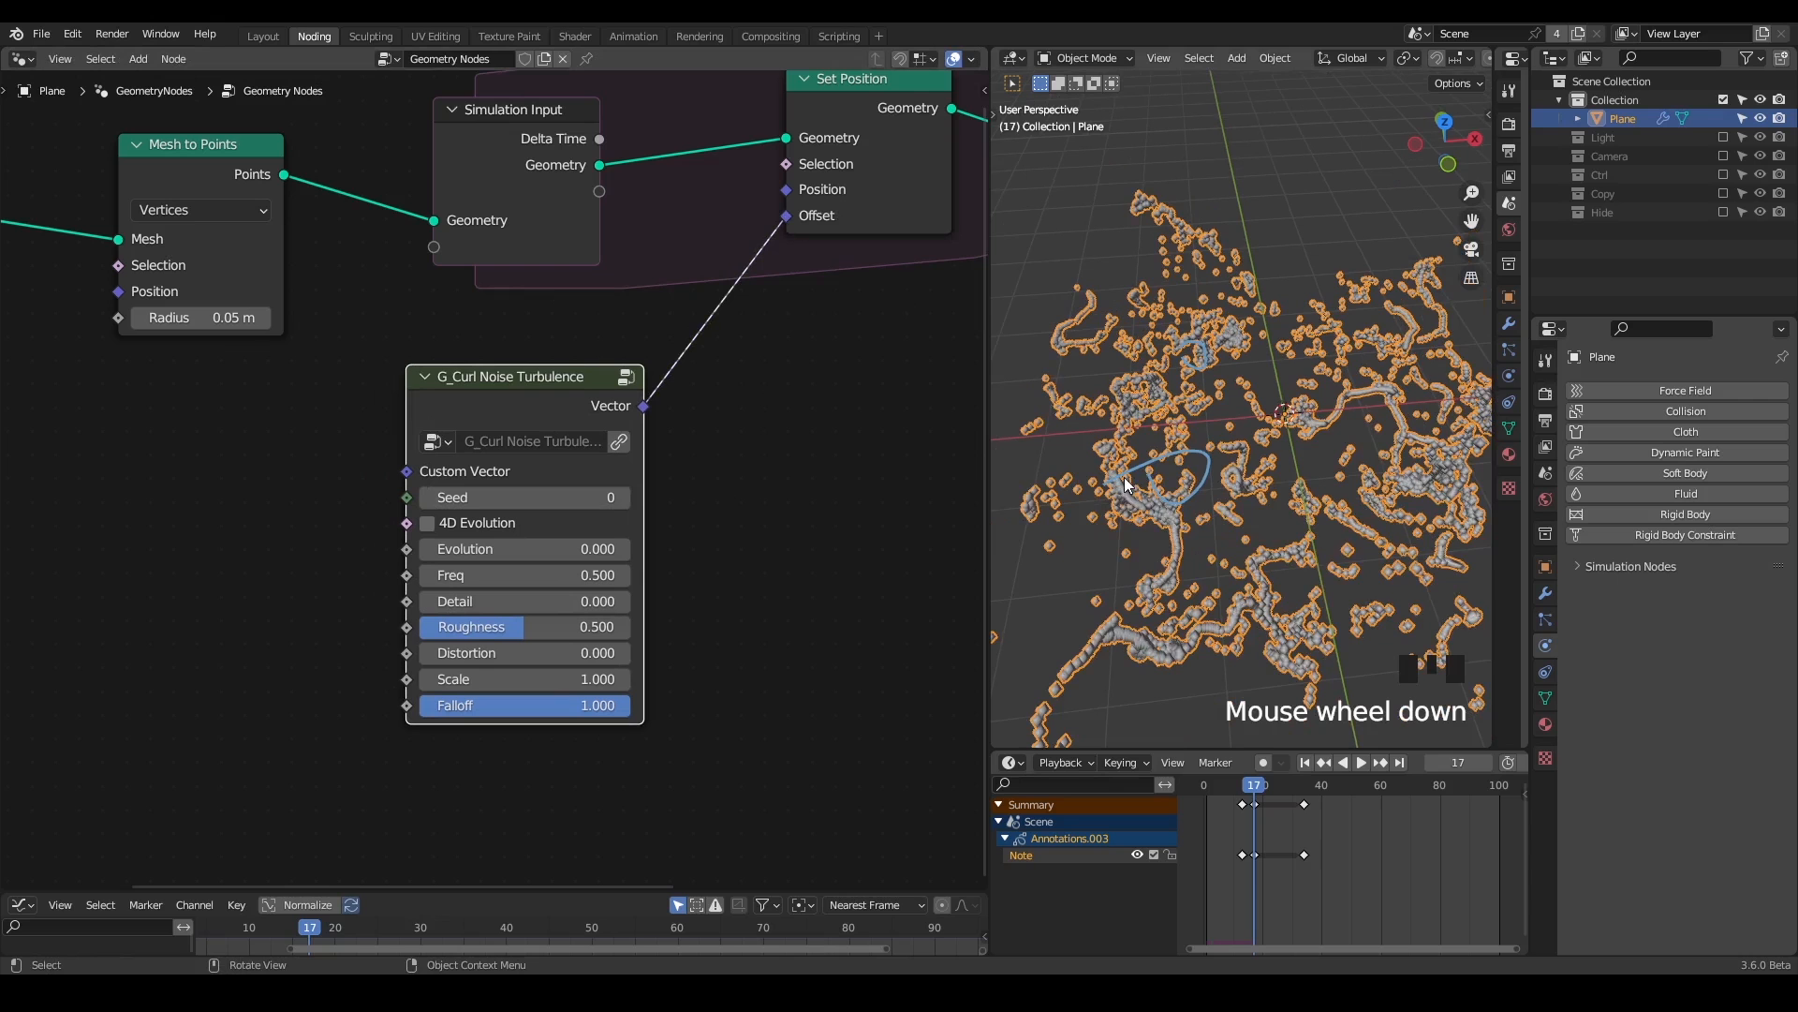
pyautogui.click(1307, 764)
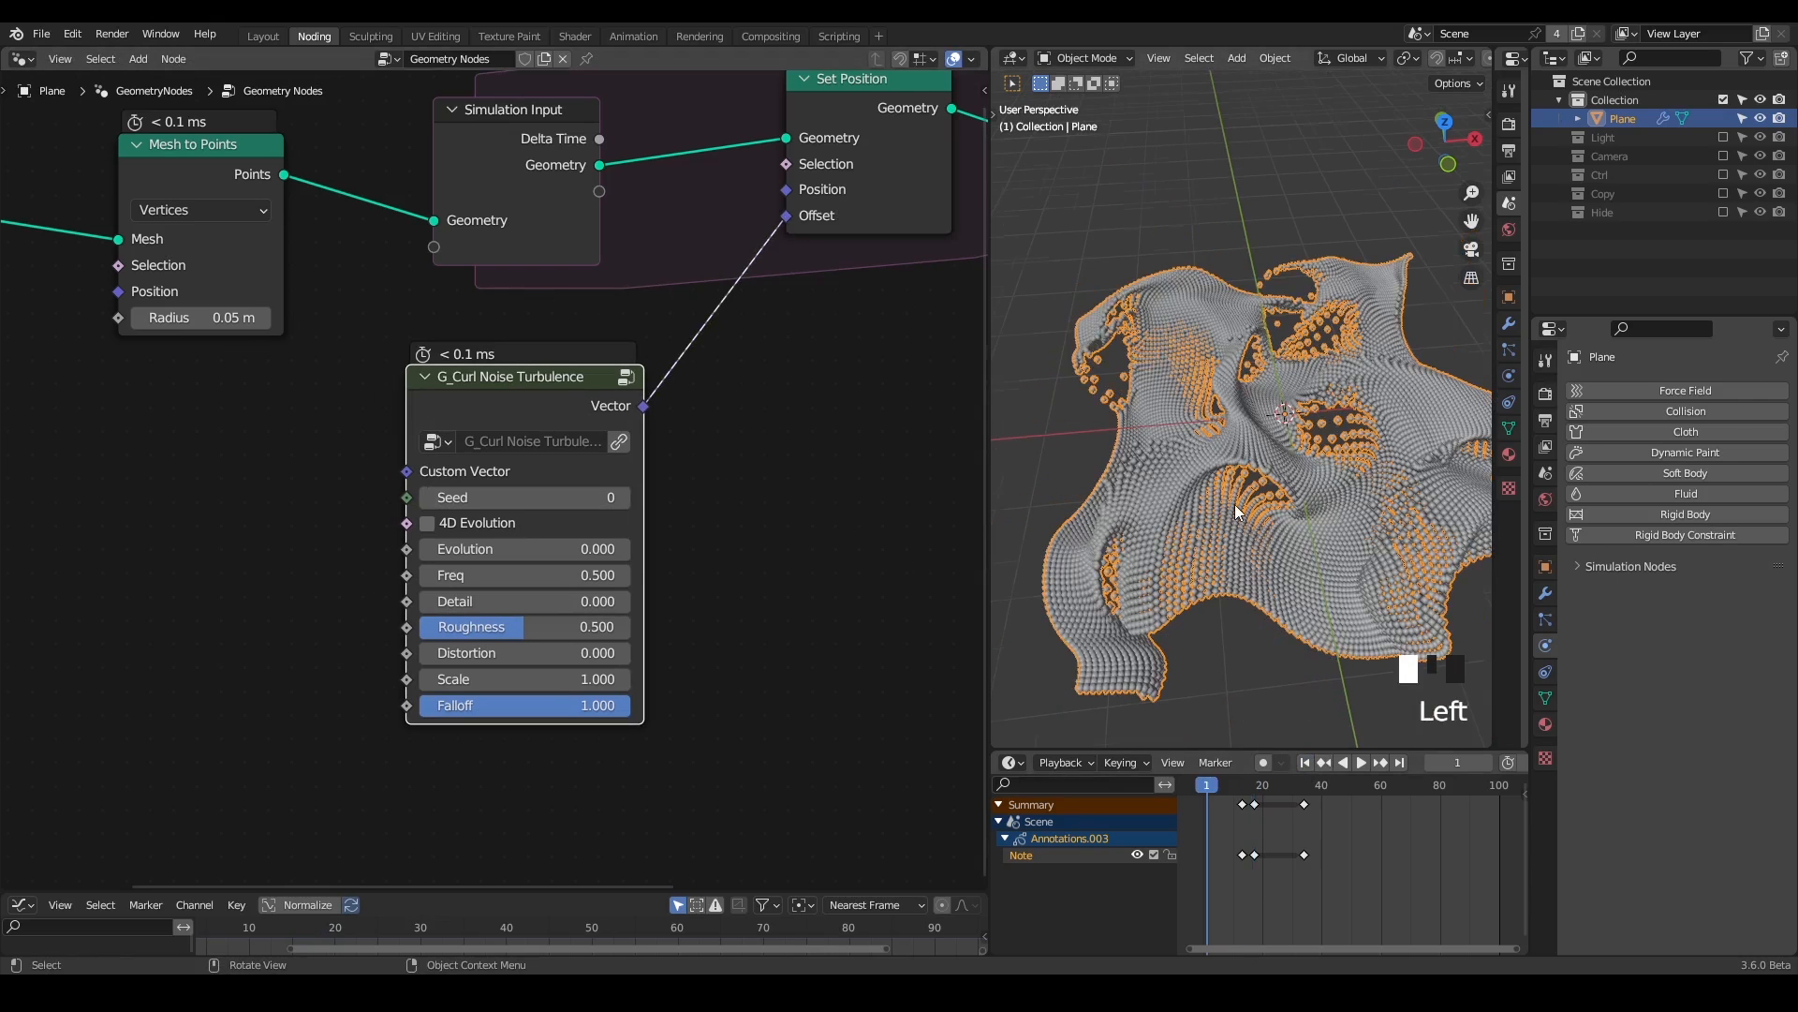
pyautogui.scroll(-5, 1234, 504)
pyautogui.moveTo(1235, 504); pyautogui.dragTo(1266, 470, button='middle')
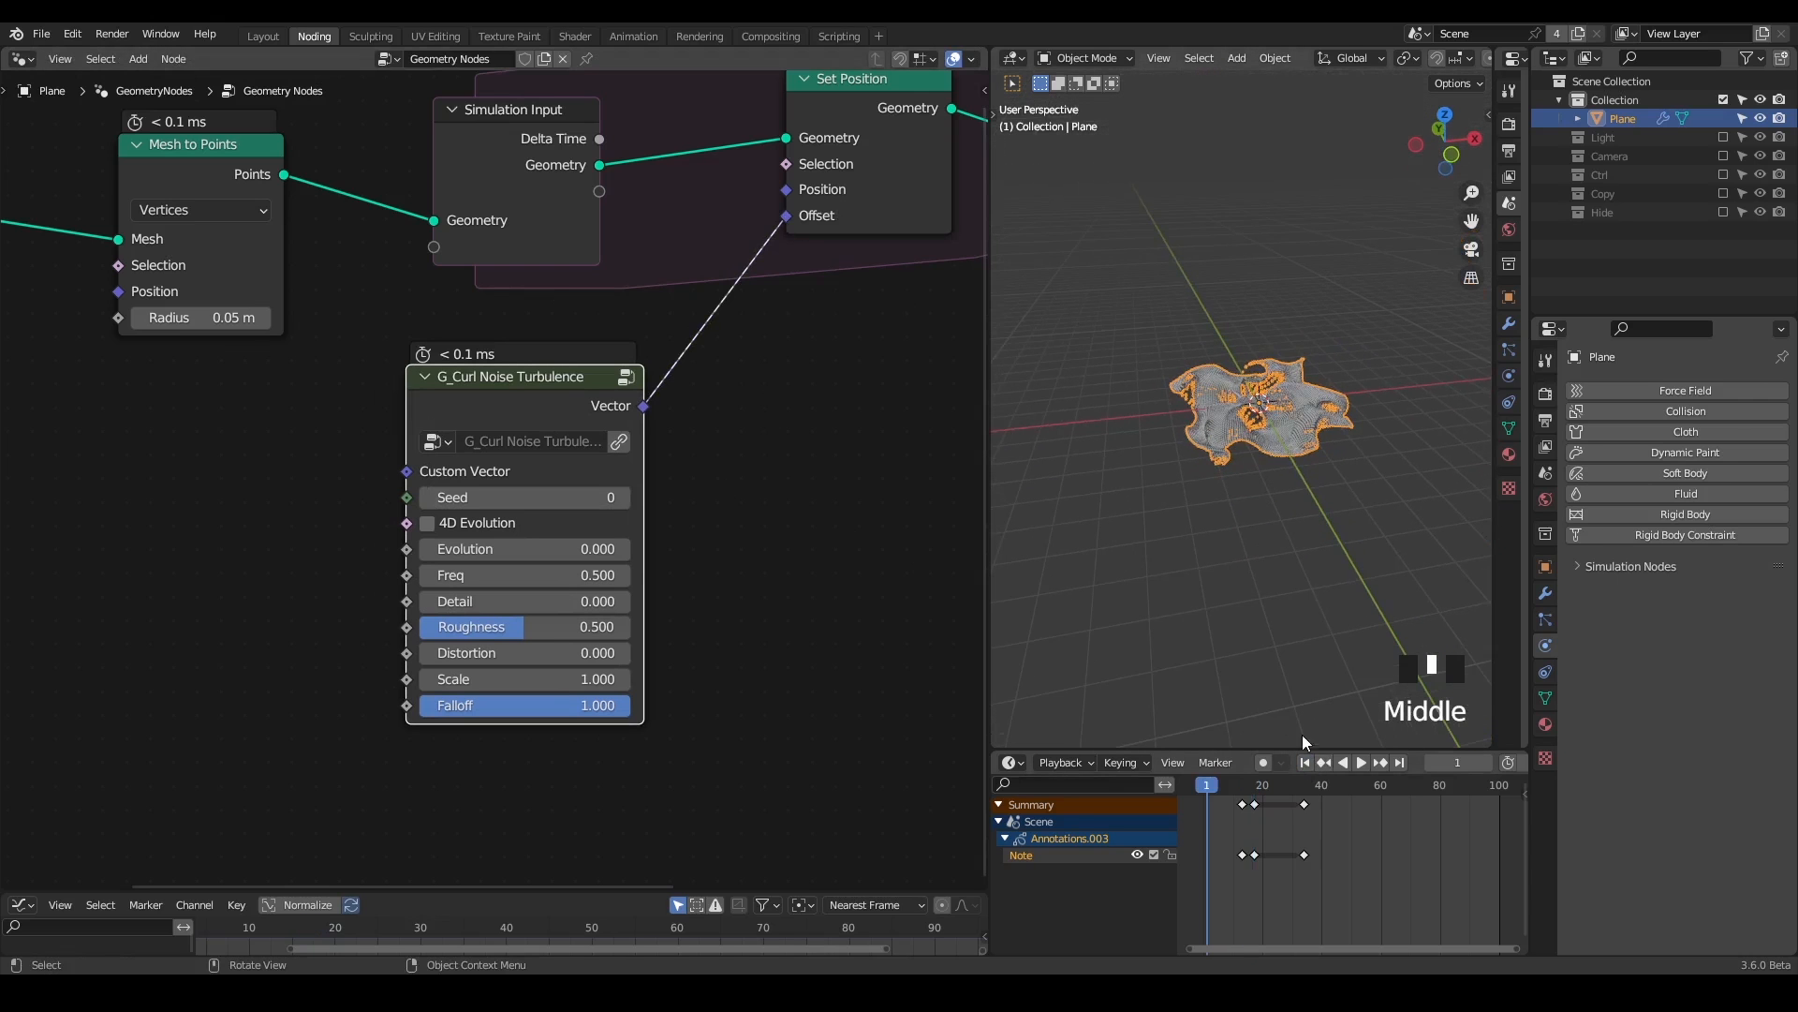
pyautogui.click(1362, 763)
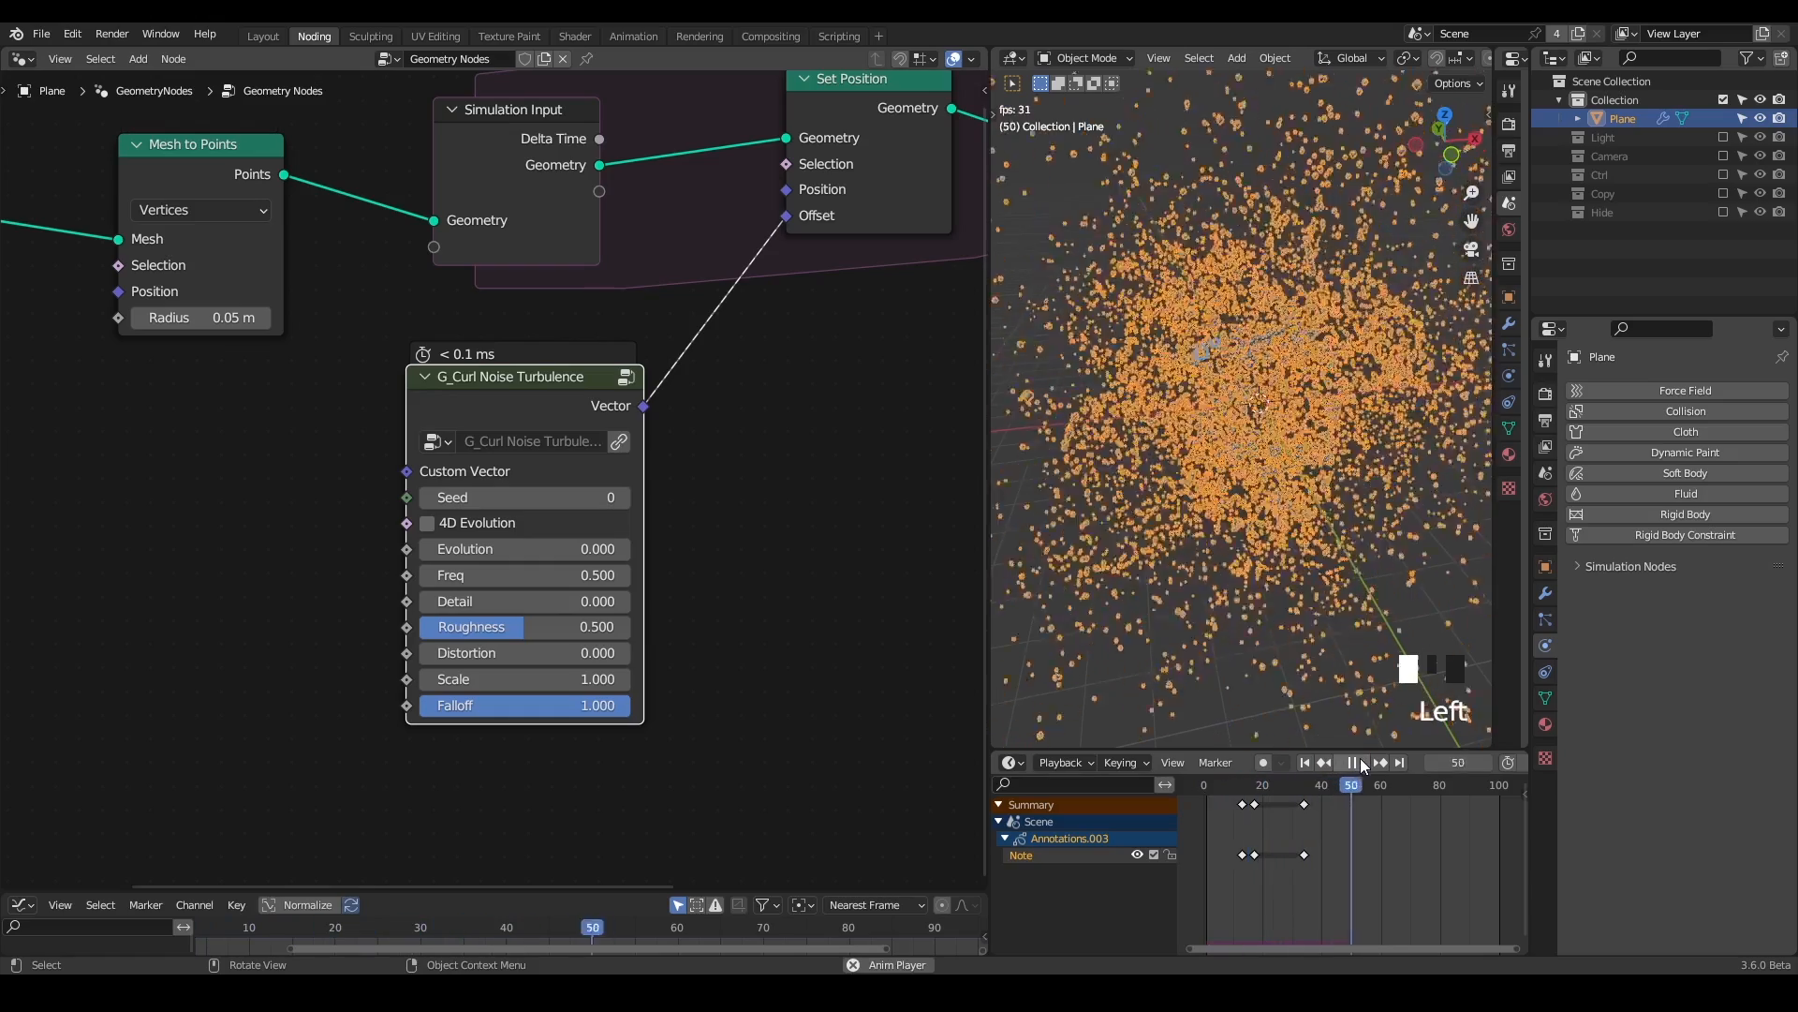
pyautogui.click(1360, 762)
pyautogui.moveTo(1267, 386)
pyautogui.mouseDown(button='middle')
pyautogui.moveTo(1244, 363)
pyautogui.moveTo(1265, 382)
pyautogui.mouseUp(button='middle')
pyautogui.scroll(-2, 1264, 382)
pyautogui.scroll(3, 1252, 367)
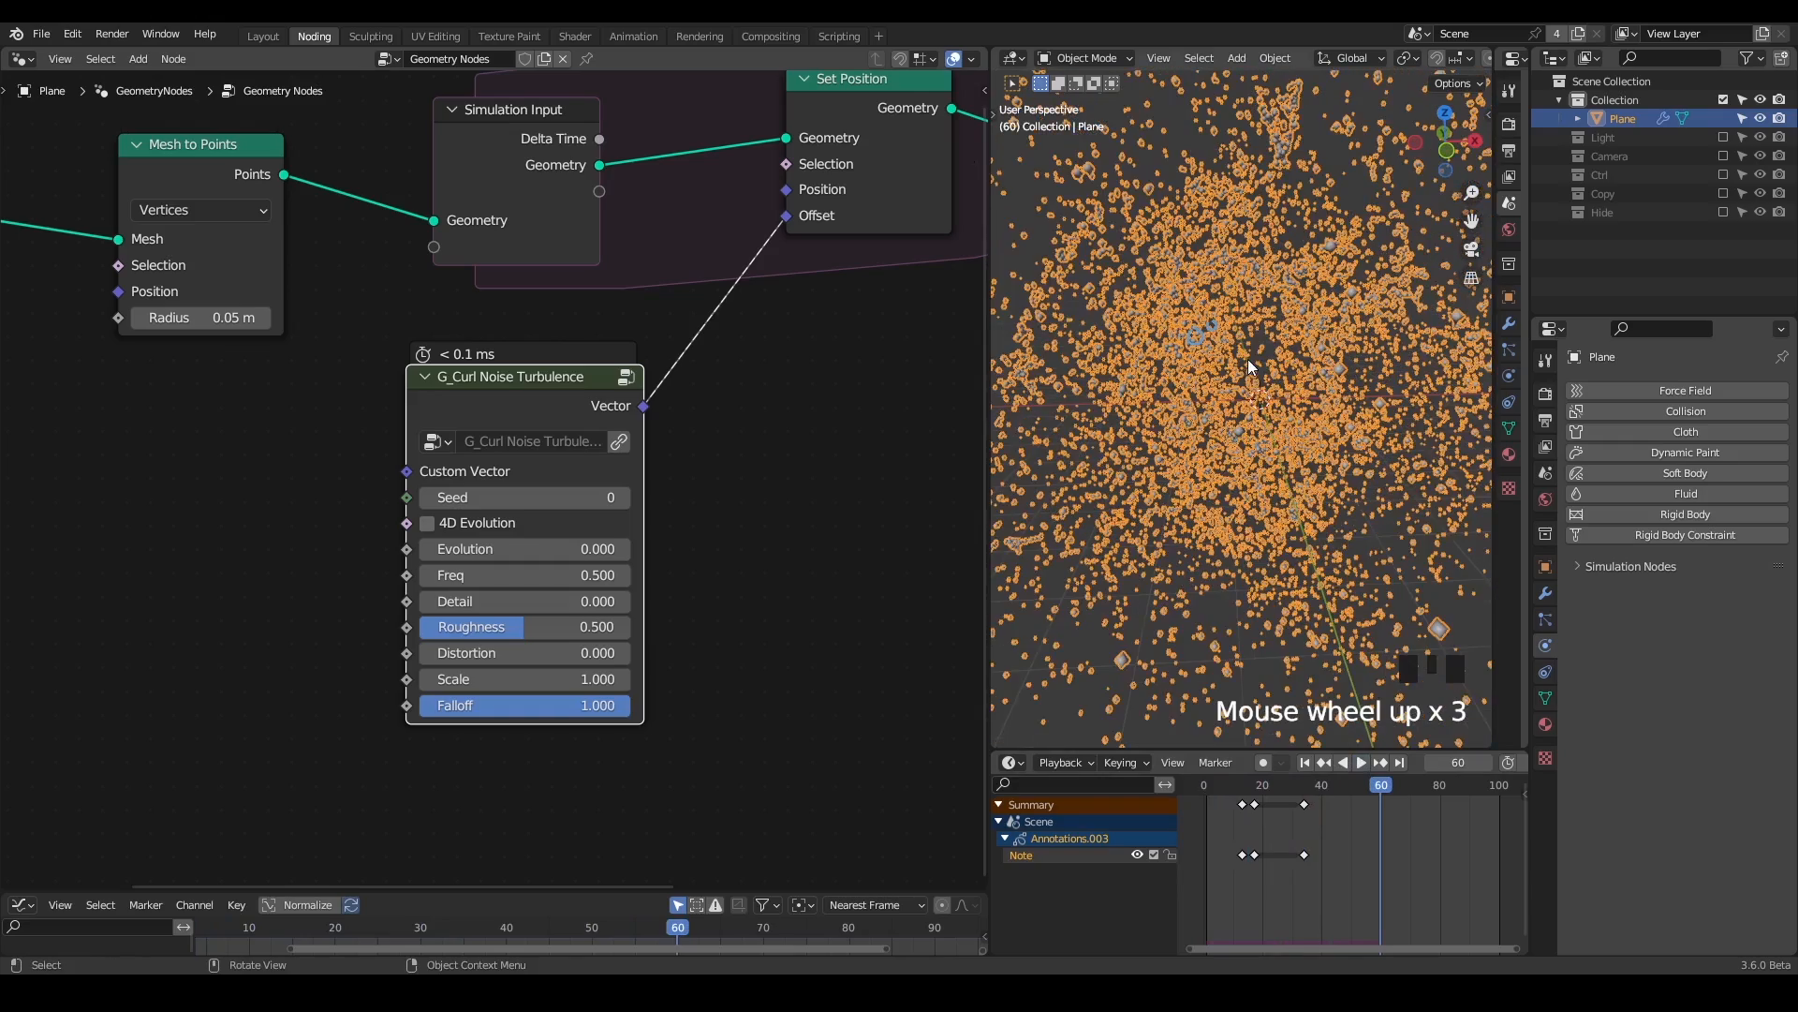
# - Scrub the simulation back to frame 13 and return to the first frame
pyautogui.click(1283, 778)
pyautogui.click(1280, 786)
pyautogui.moveTo(1279, 793); pyautogui.dragTo(1242, 796)
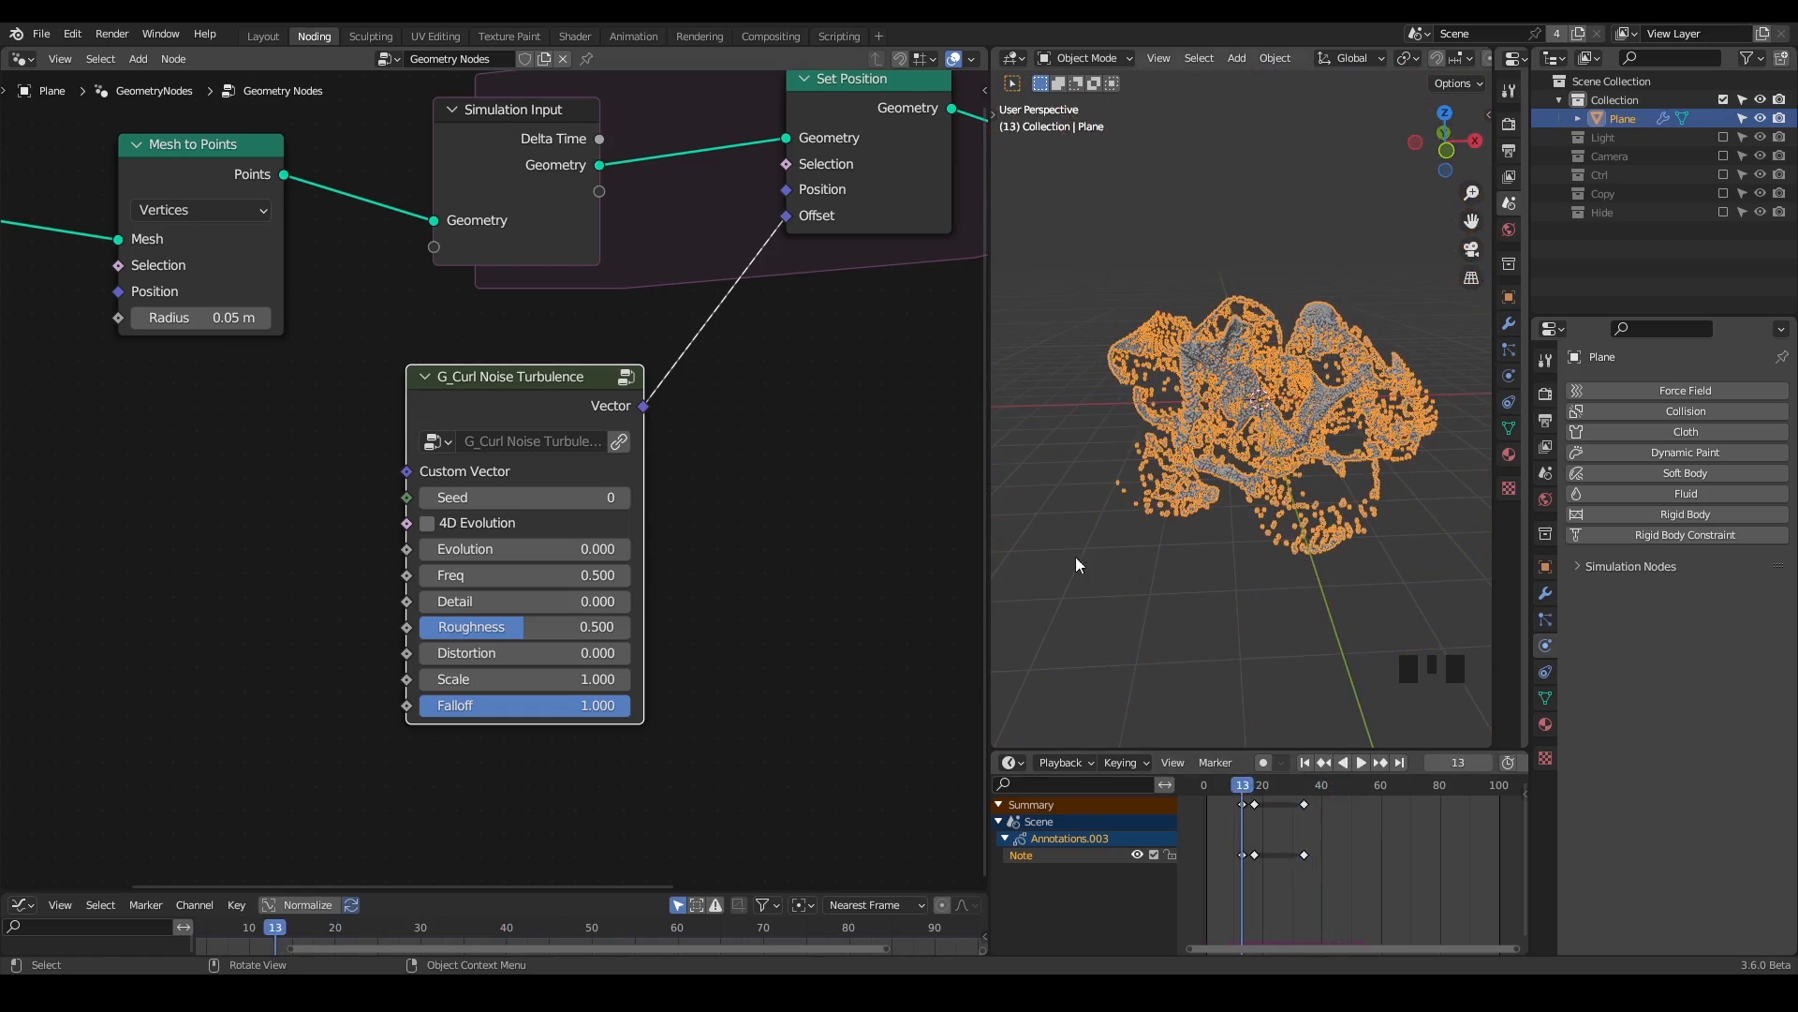
pyautogui.click(1307, 764)
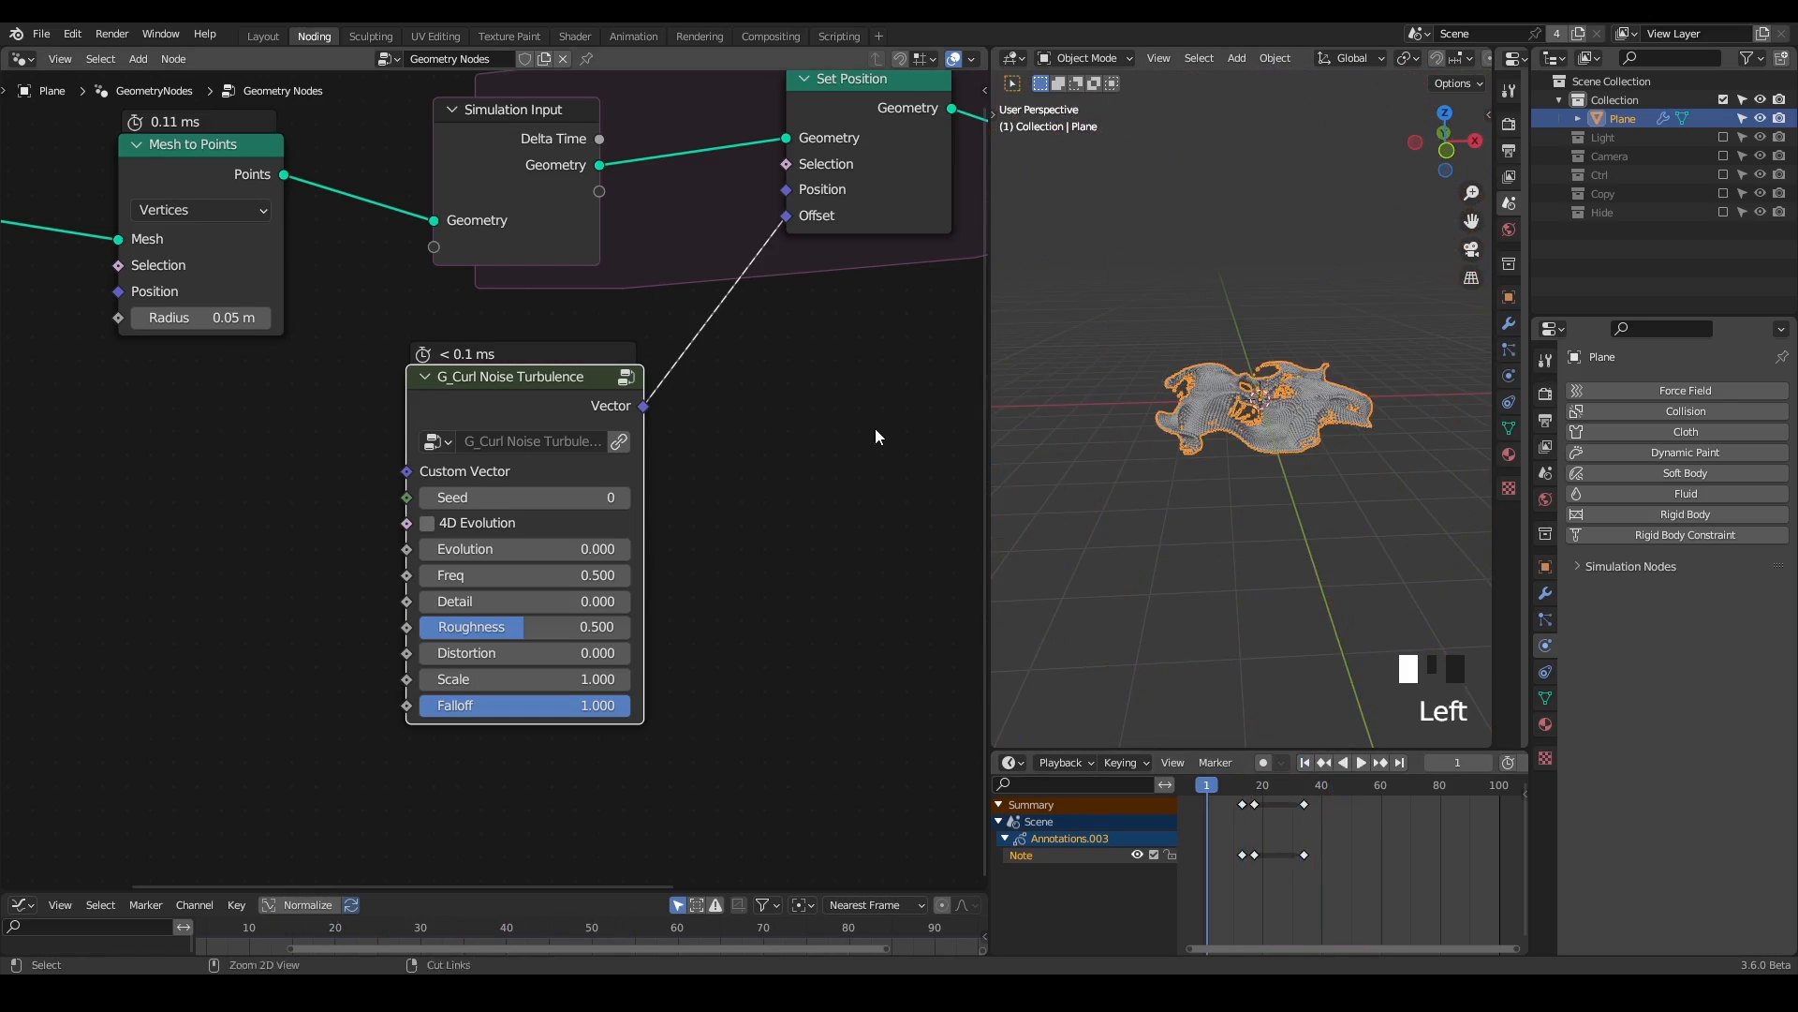
# - View the points from a higher angle, replay the simulation and stop it at frame 25
pyautogui.hotkey('shift', 'ctrl', 'alt', 'q')
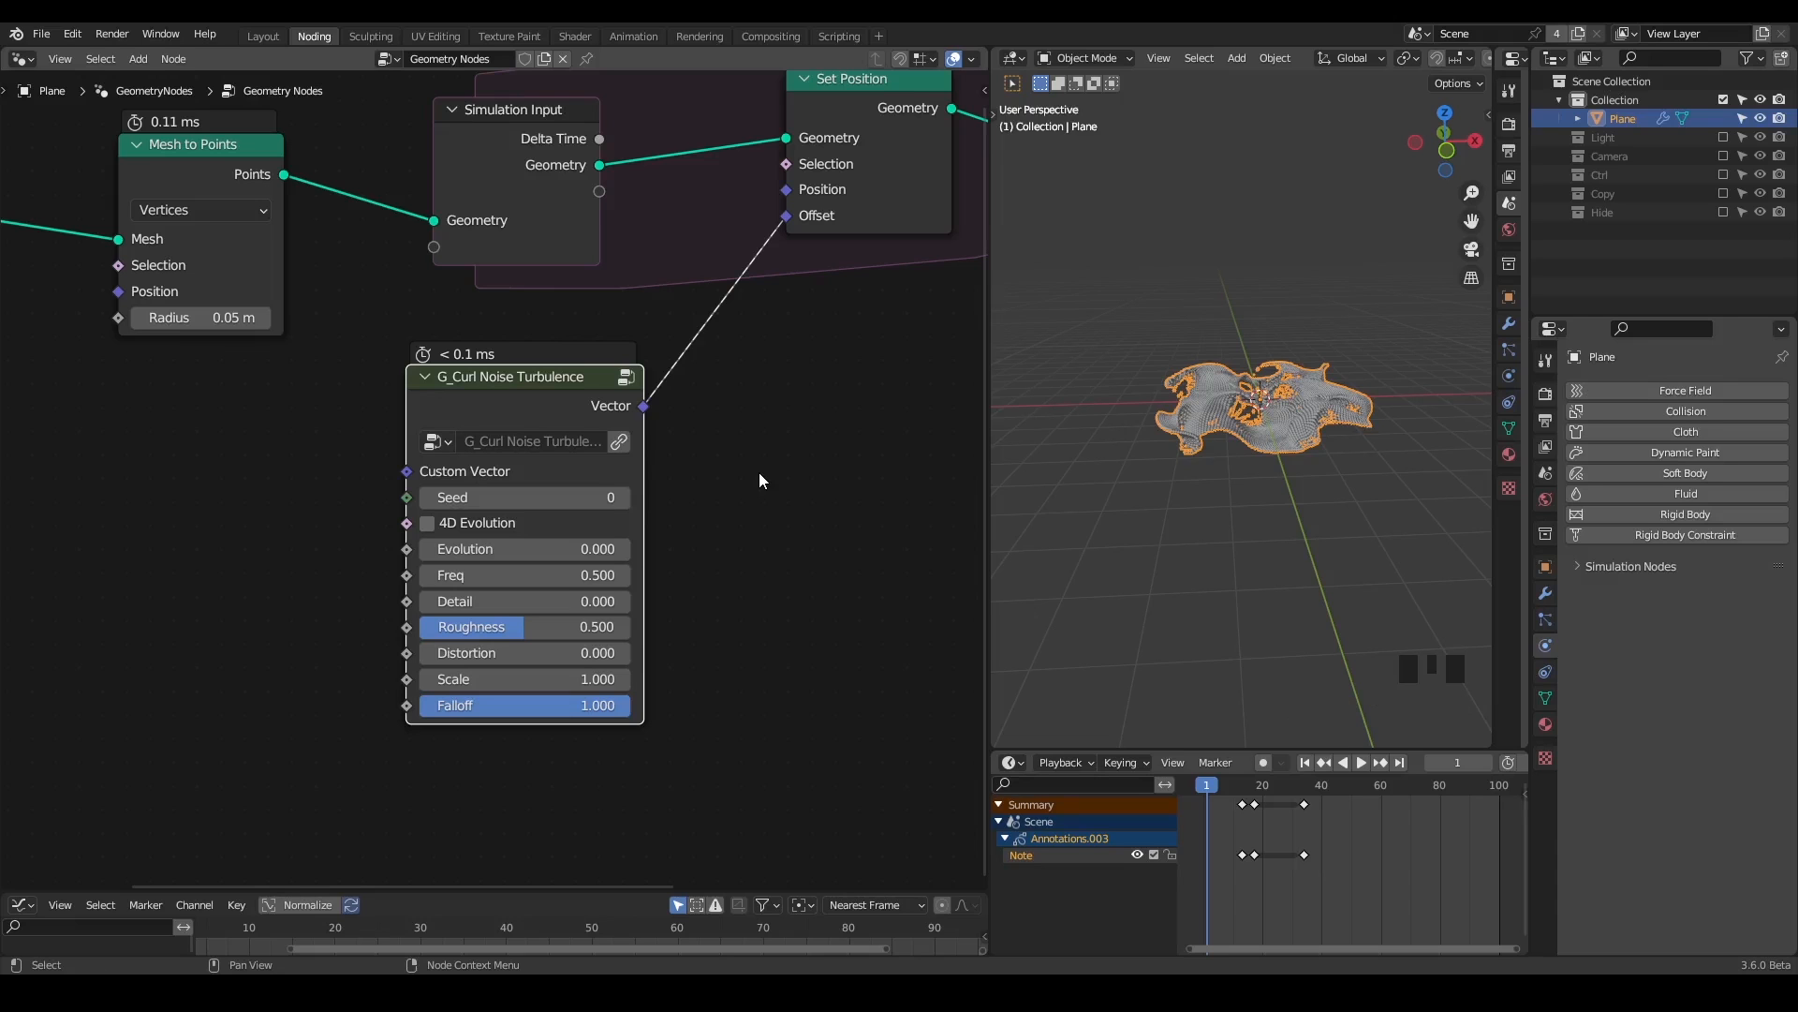
pyautogui.moveTo(1283, 507); pyautogui.dragTo(1291, 555, button='middle')
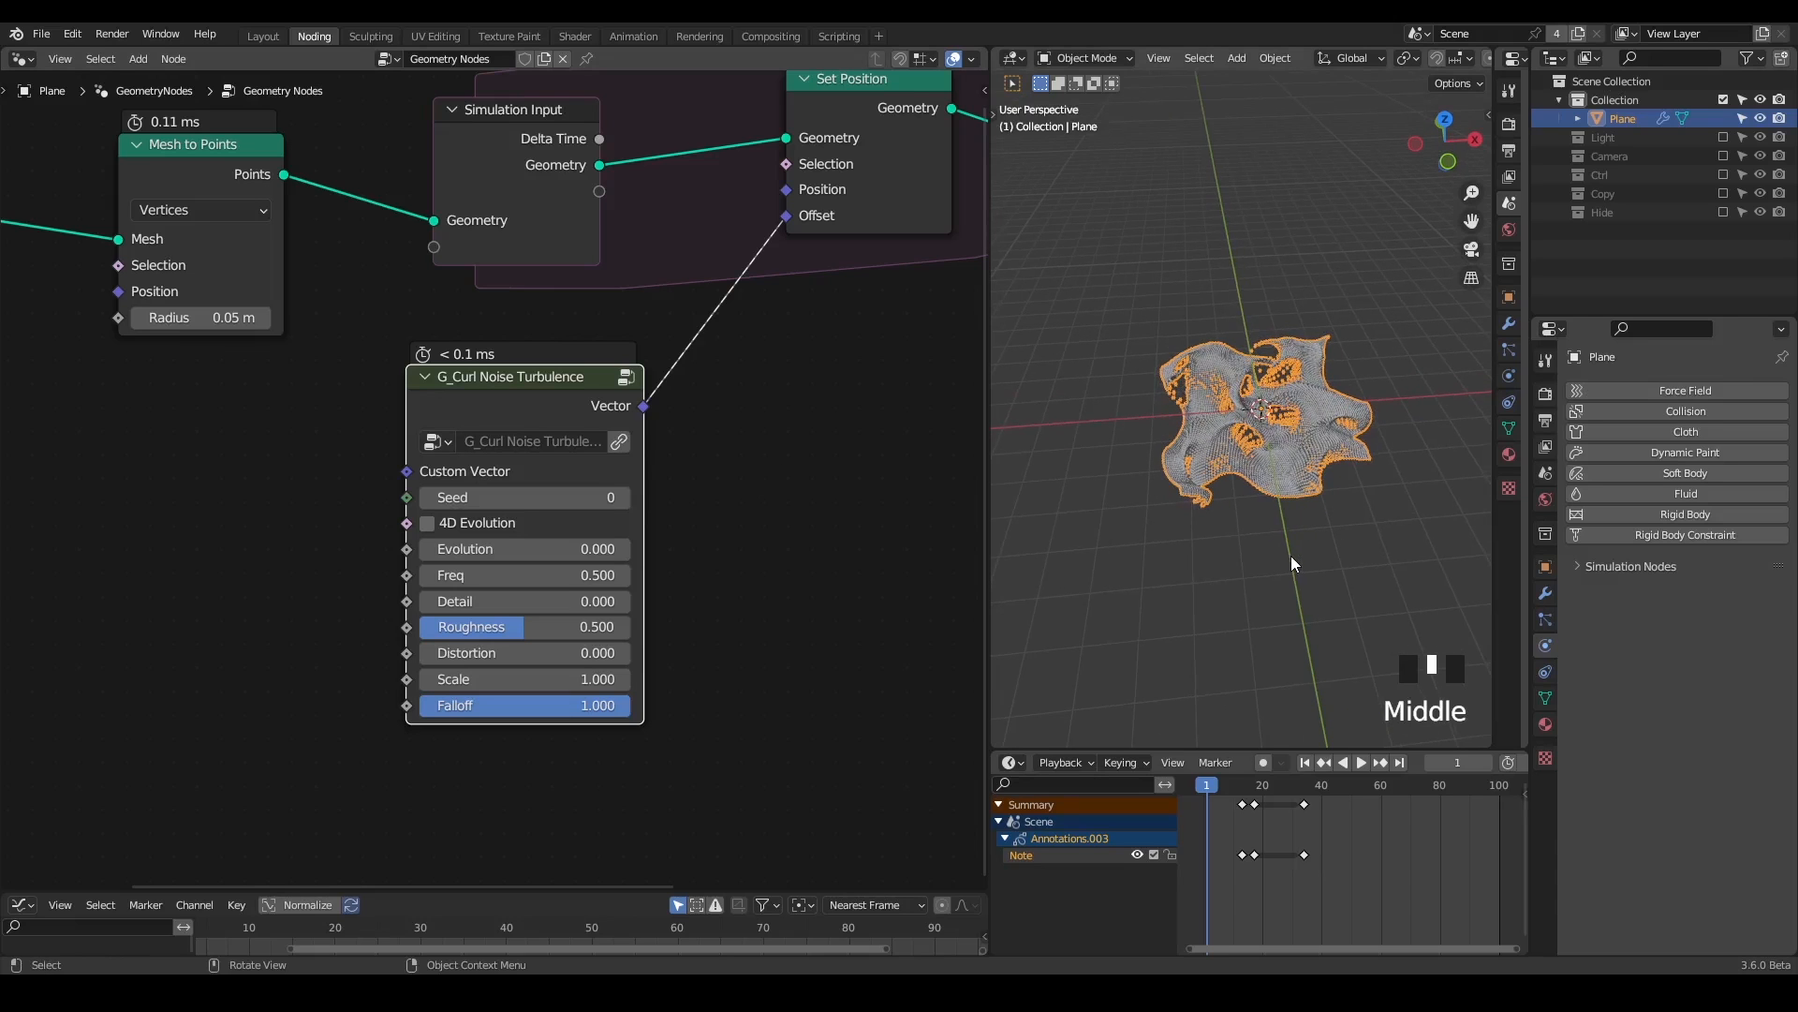
pyautogui.scroll(2, 1217, 426)
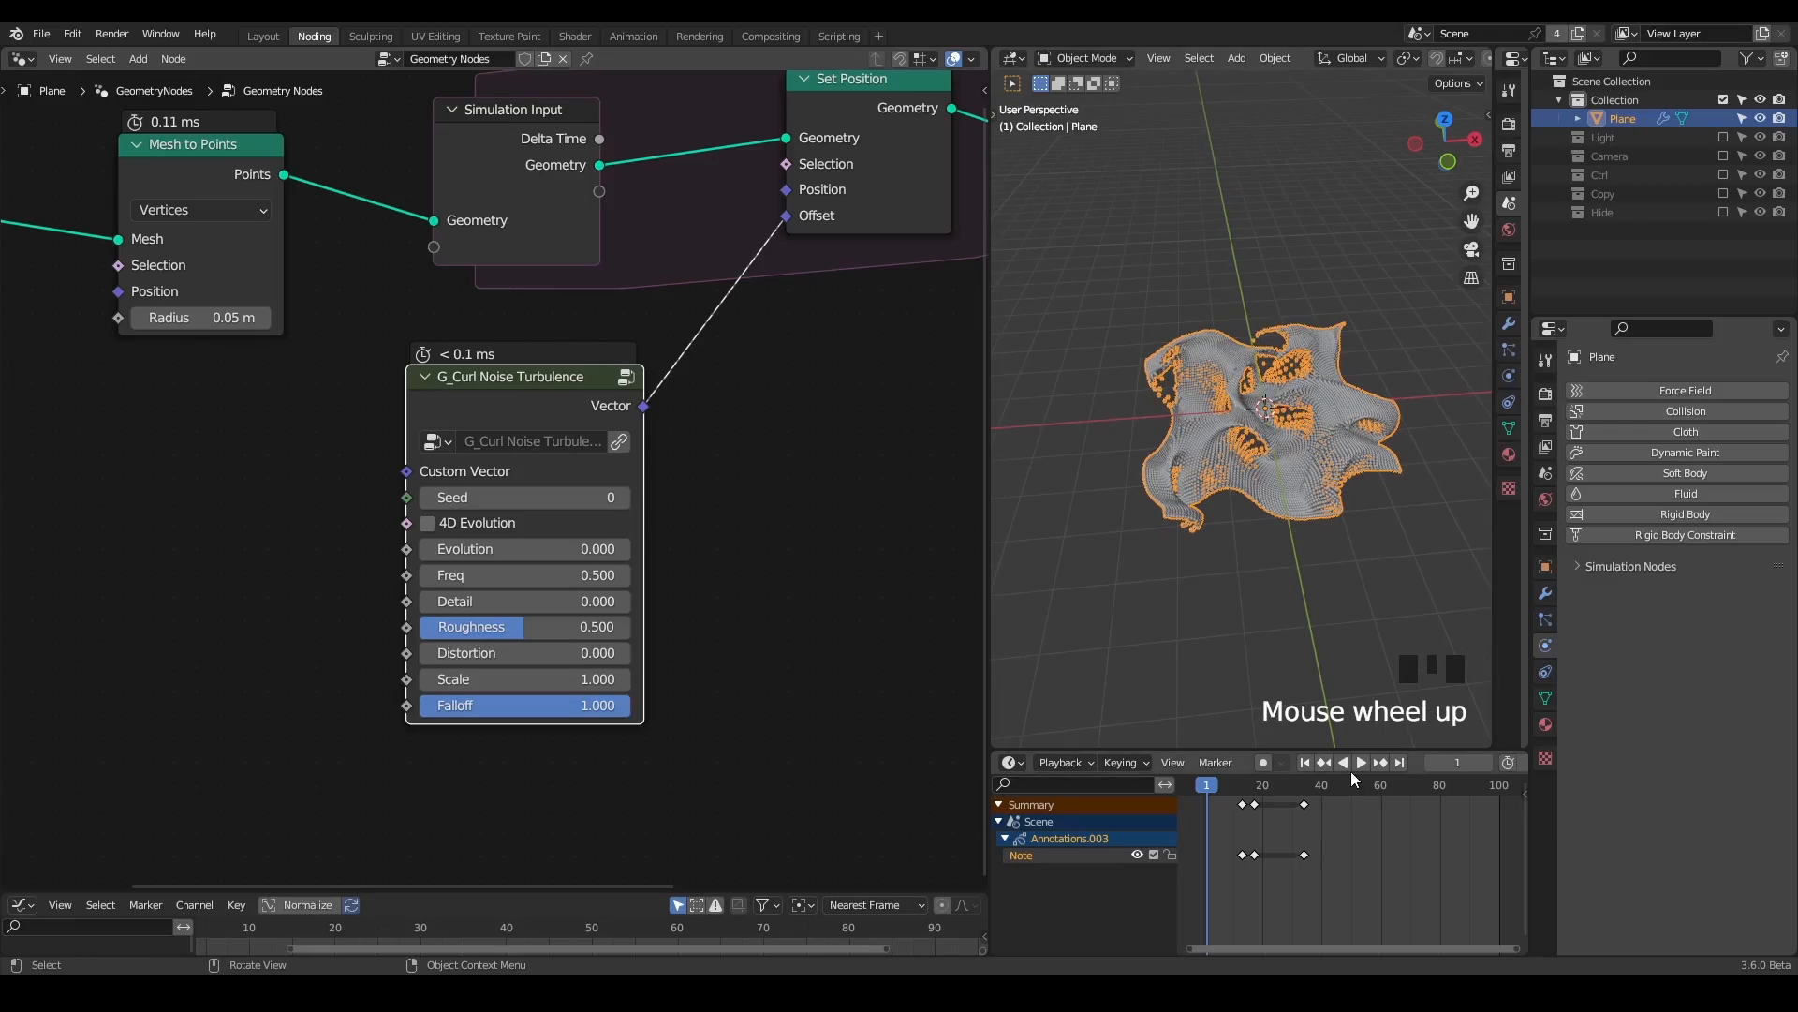
pyautogui.click(1361, 763)
pyautogui.click(1354, 761)
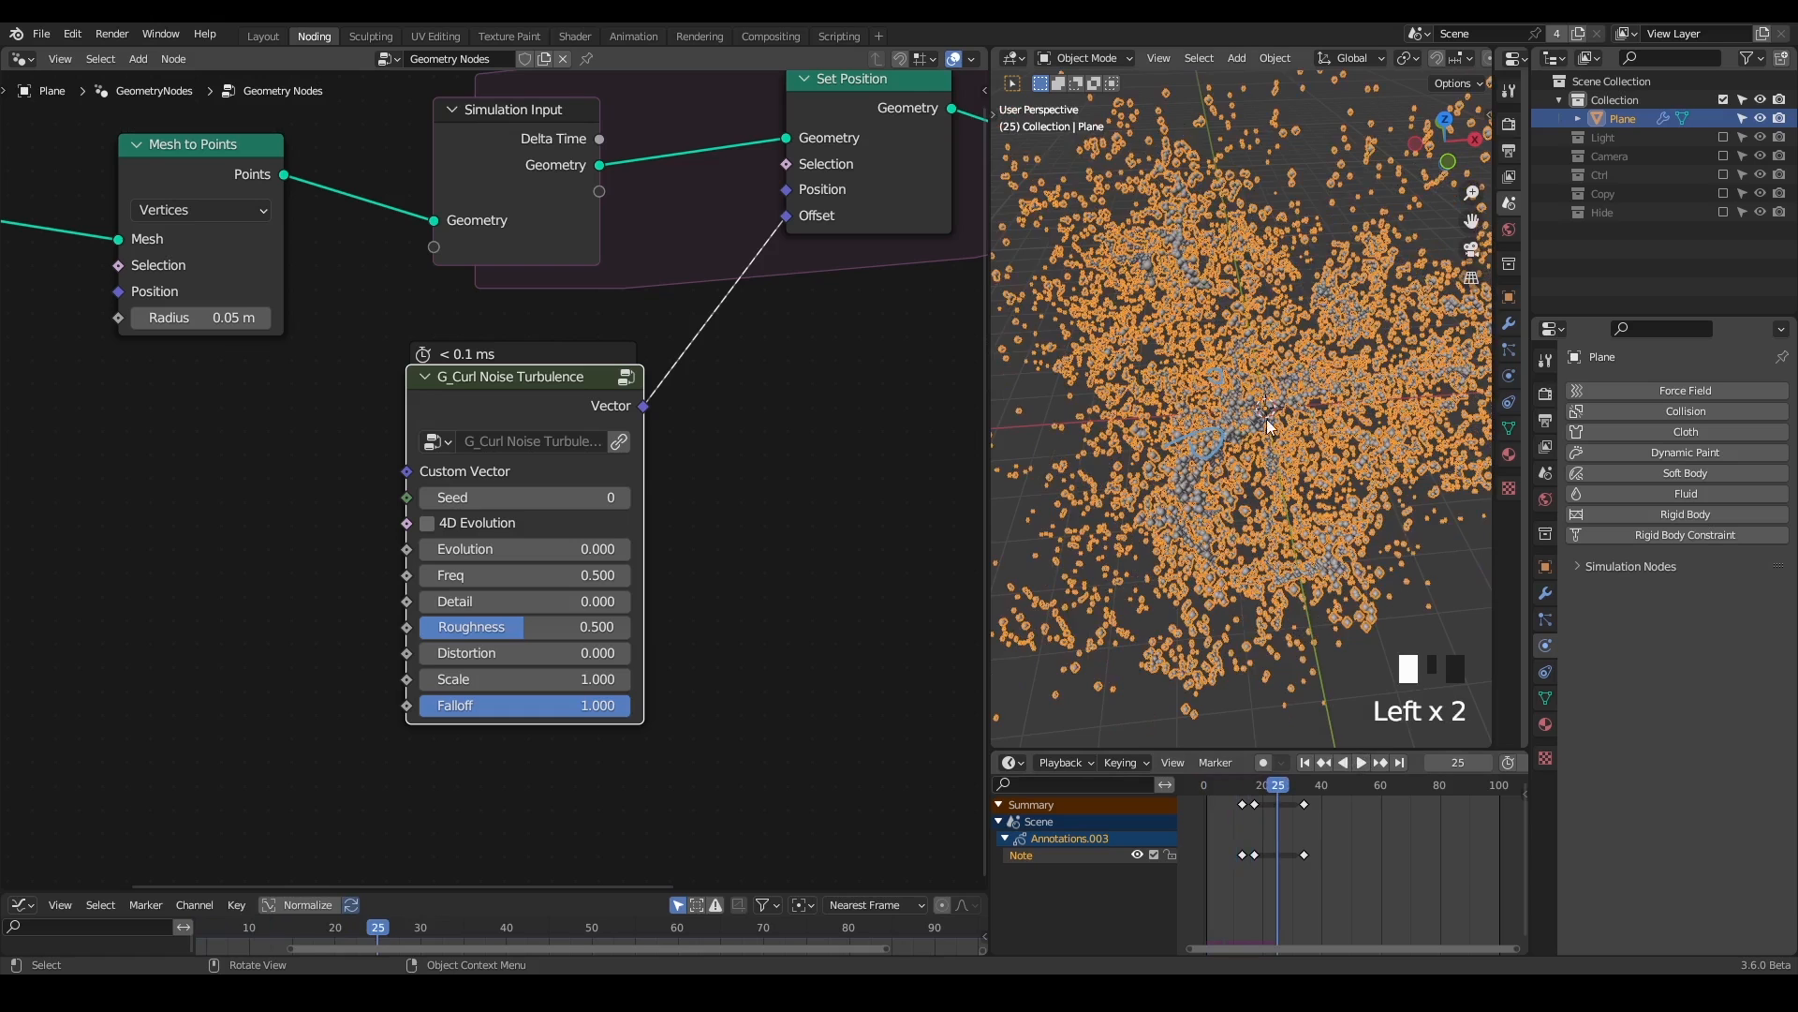
pyautogui.scroll(-1, 1268, 403)
pyautogui.press('d')
pyautogui.press('d')
# - Move the Mesh to Points and Simulation Input nodes together, farther away from Set Position
pyautogui.moveTo(515, 184); pyautogui.dragTo(680, 324, button='middle')
pyautogui.scroll(-3, 680, 324)
pyautogui.moveTo(688, 159); pyautogui.dragTo(31, 387)
pyautogui.press('g')
pyautogui.click(411, 227)
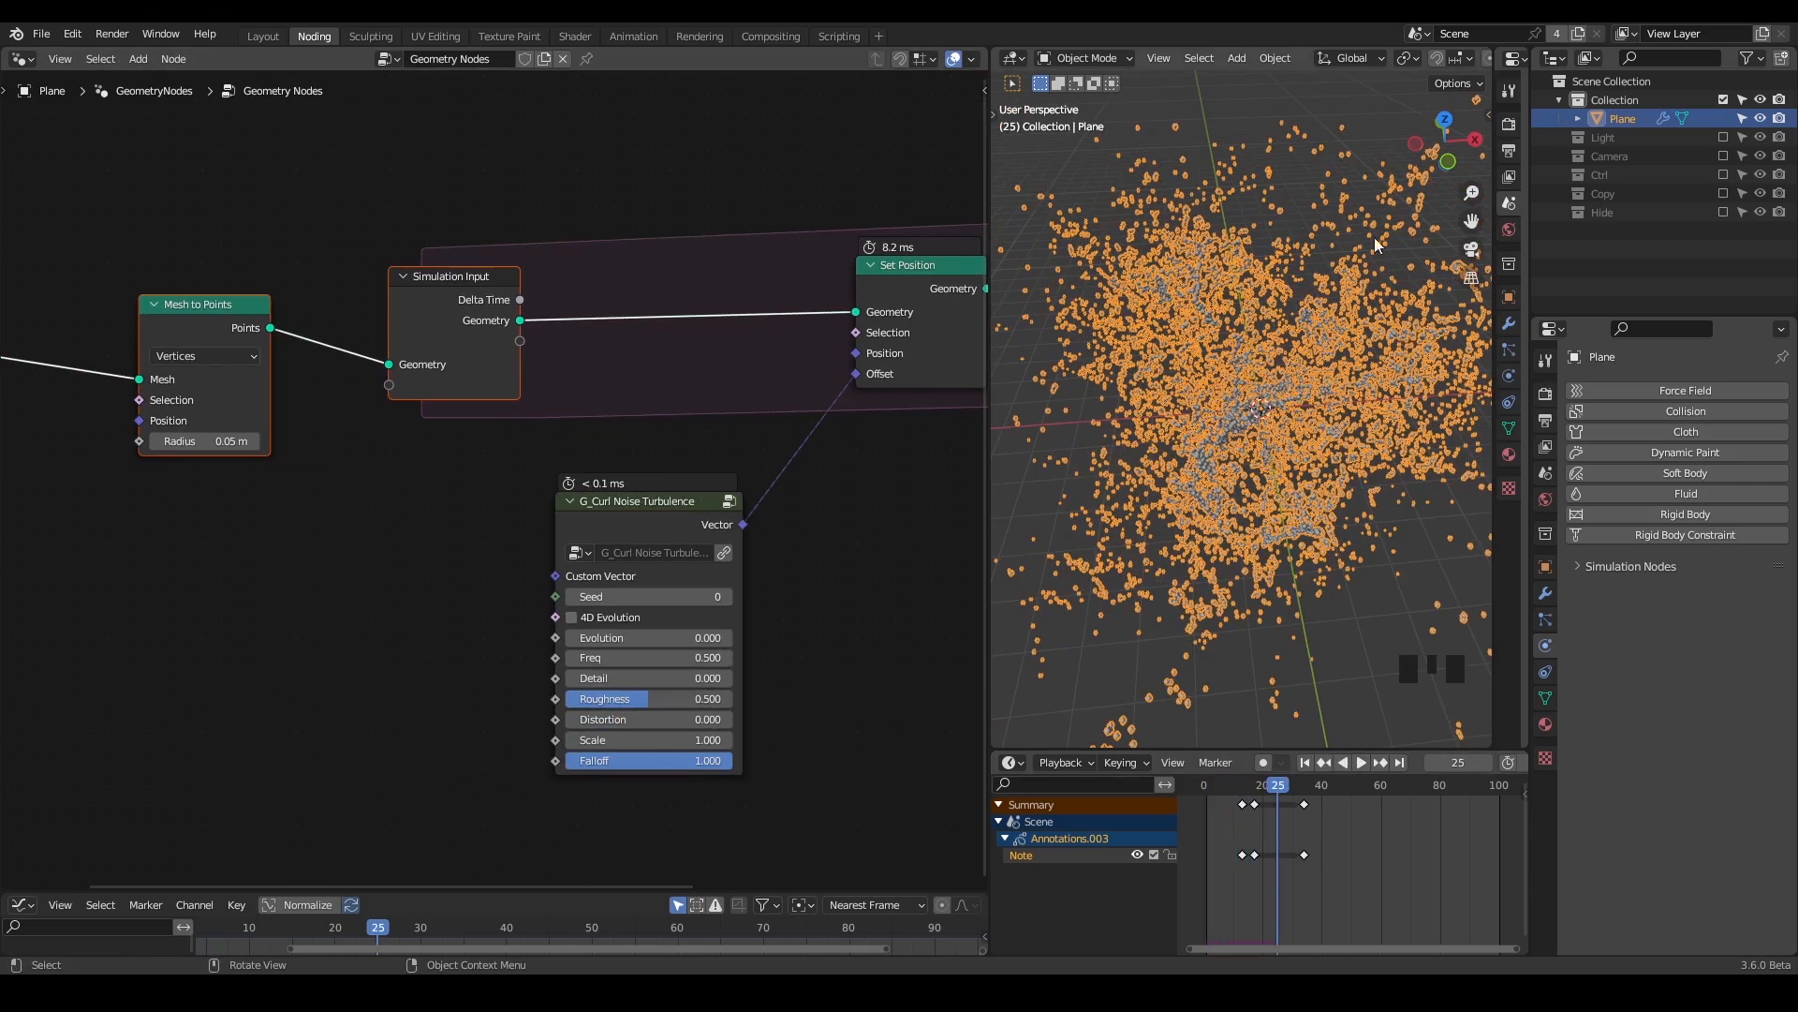
# - Reposition the G_Curl Noise Turbulence node below the simulation zone, between Simulation Input and Set Position
pyautogui.moveTo(1257, 354)
pyautogui.mouseDown(button='middle')
pyautogui.moveTo(1232, 388)
pyautogui.moveTo(1225, 362)
pyautogui.mouseUp(button='middle')
pyautogui.moveTo(688, 461); pyautogui.dragTo(555, 341, button='middle')
pyautogui.moveTo(524, 401); pyautogui.dragTo(577, 399)
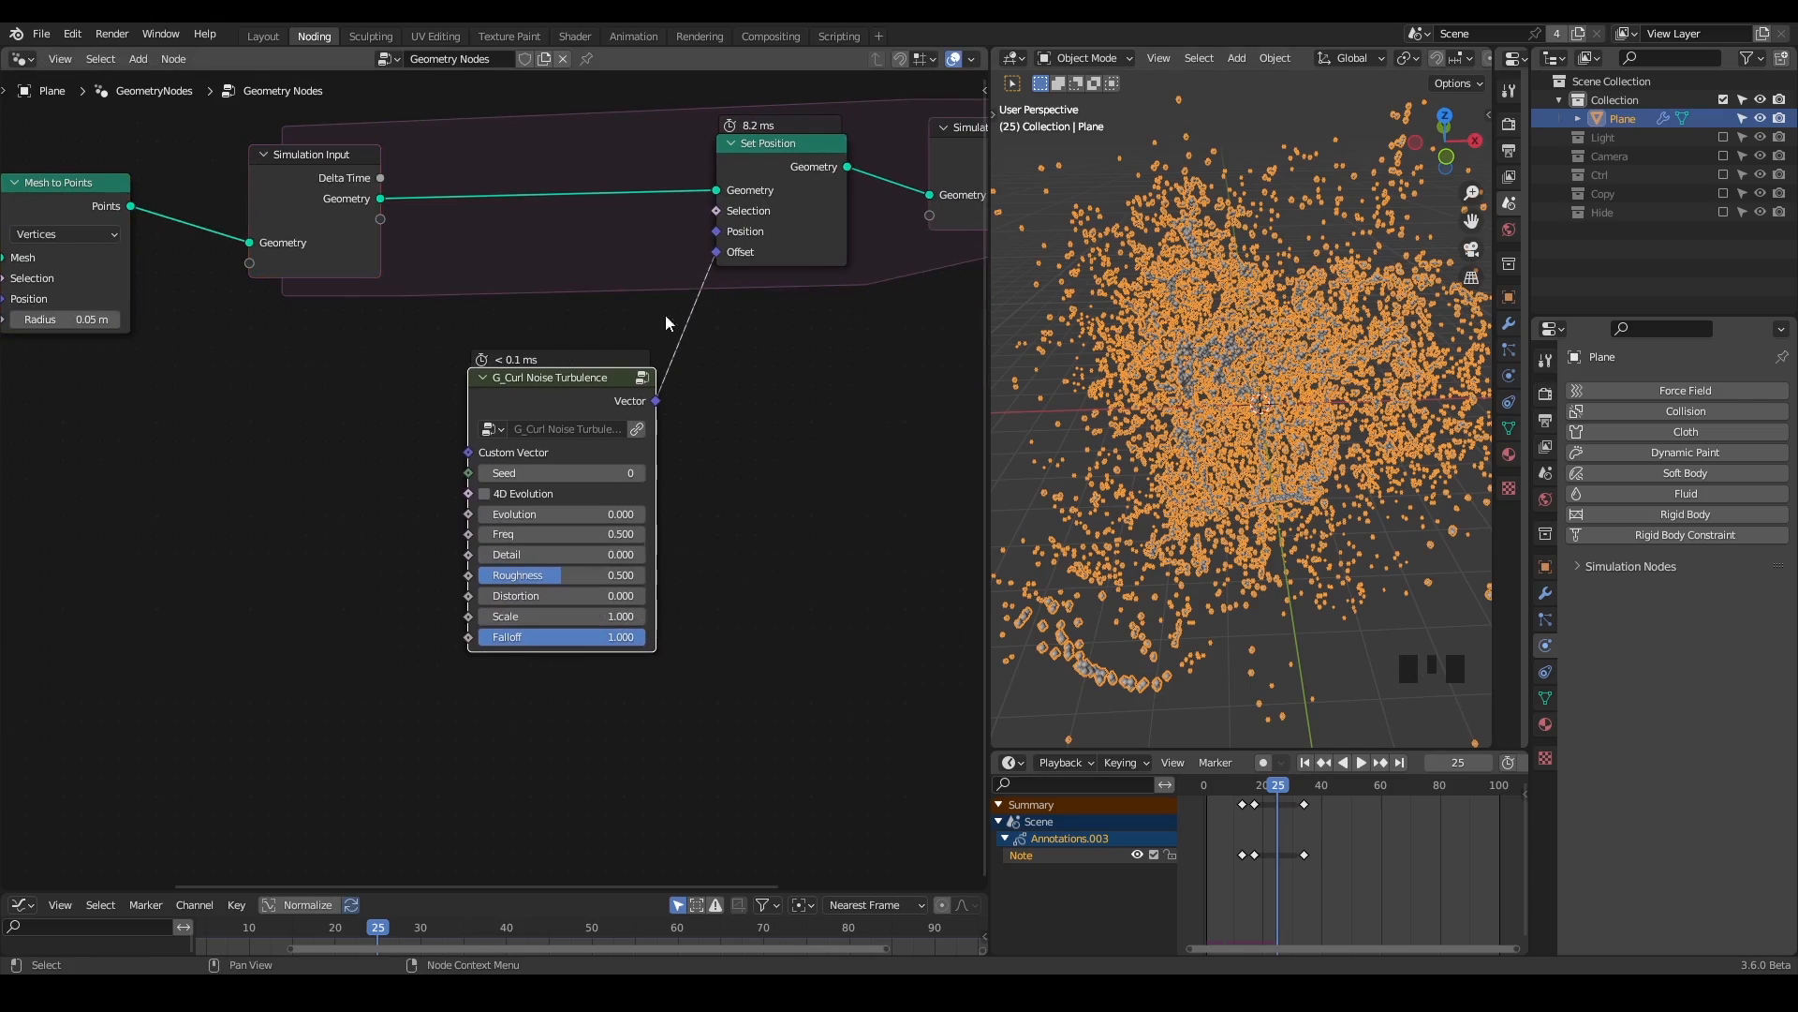
pyautogui.moveTo(599, 397); pyautogui.dragTo(575, 381)
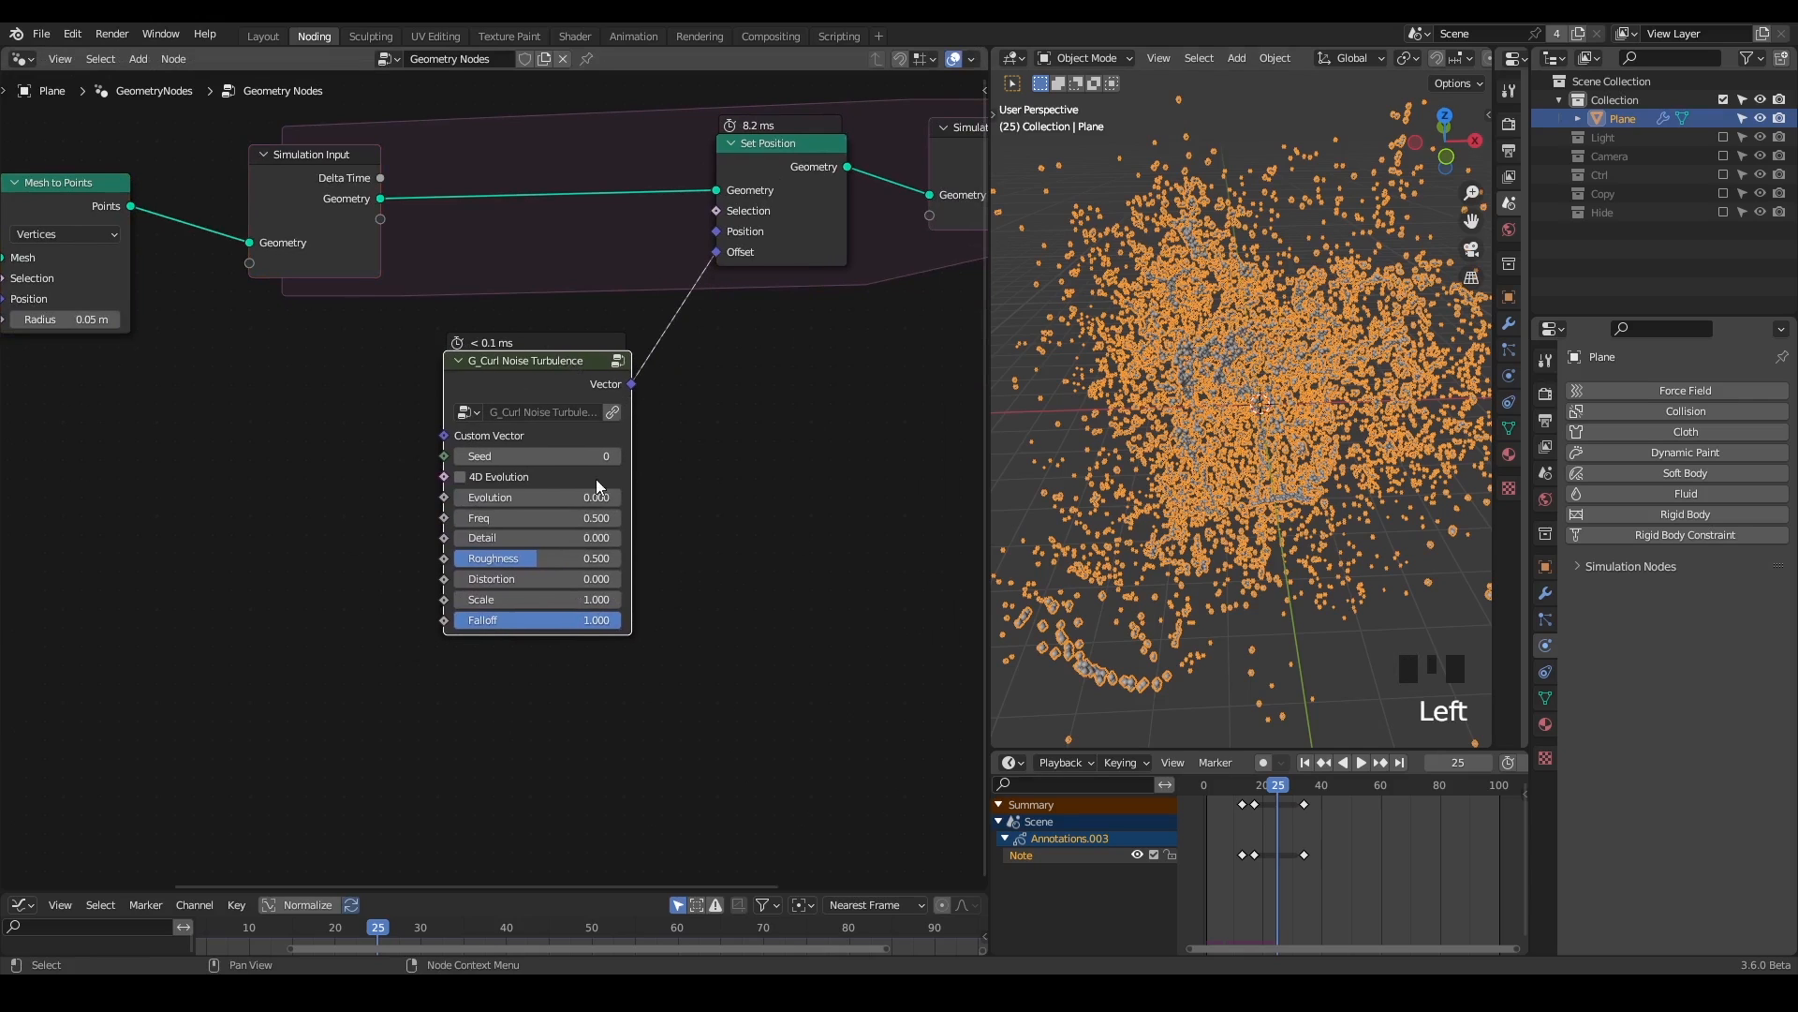
# - Set the Scale of G_Curl Noise Turbulence to 0 and return to the first frame
pyautogui.click(551, 605)
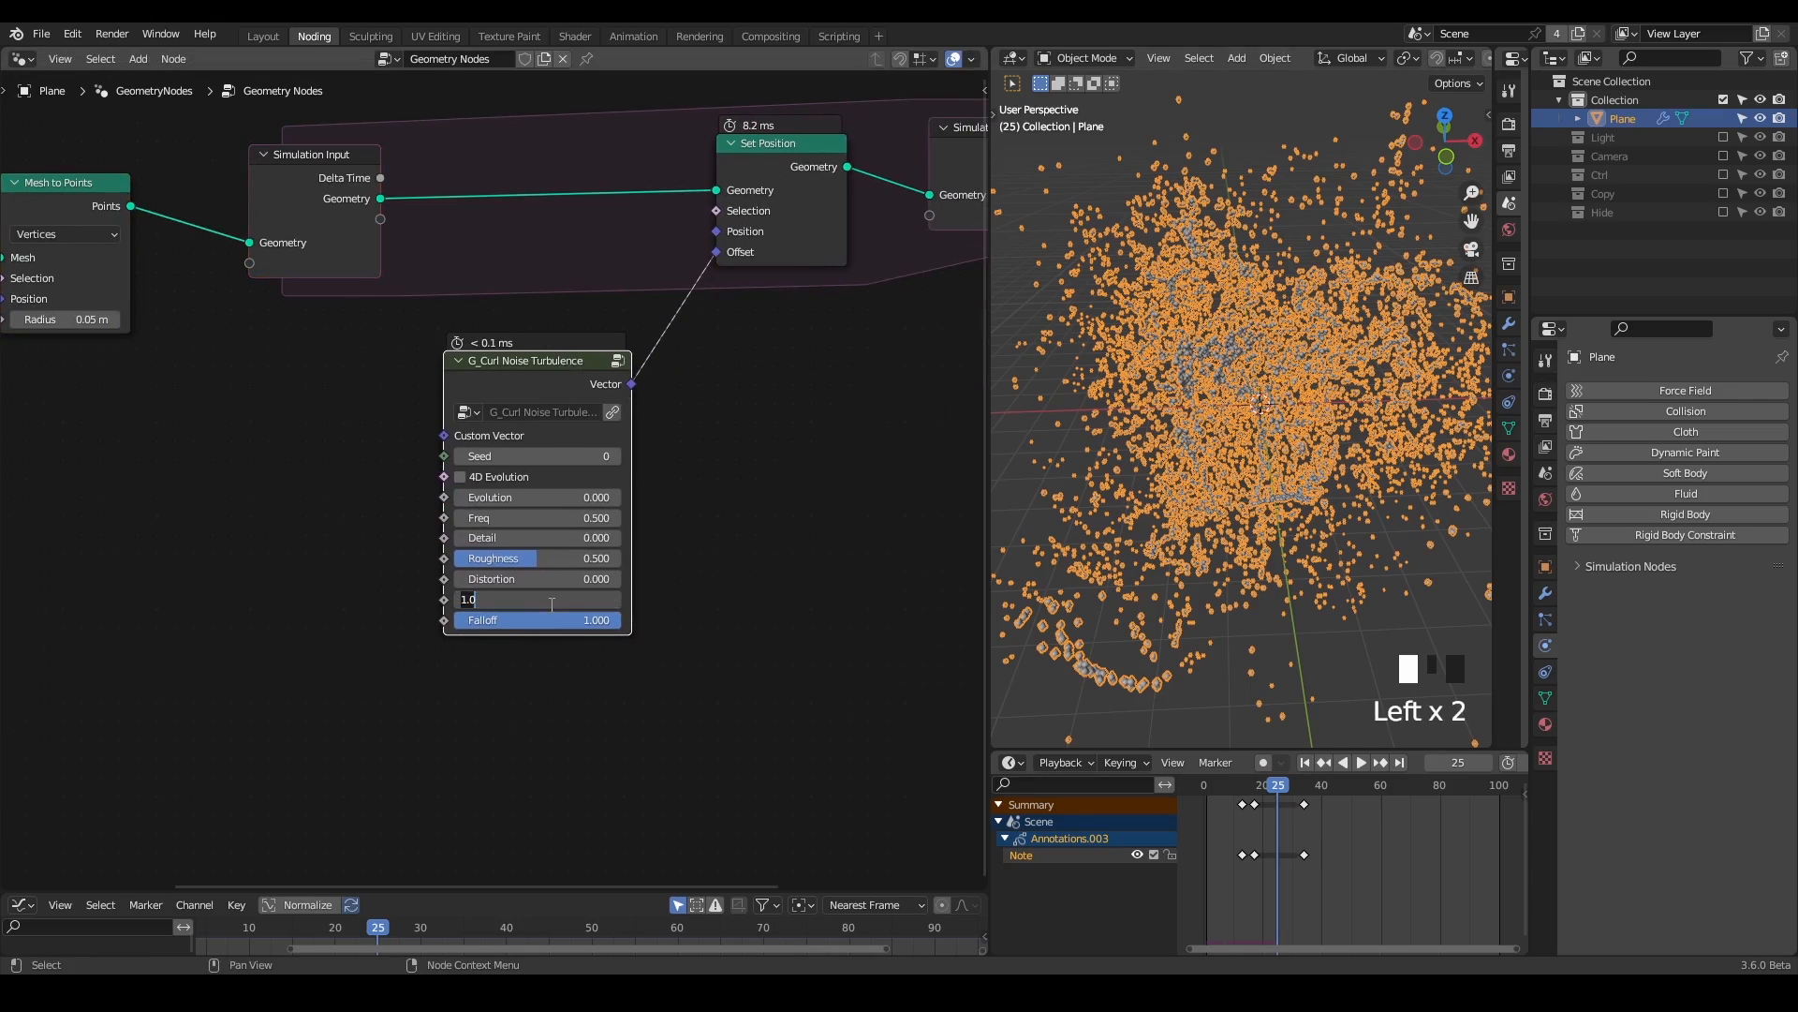
pyautogui.click(1308, 764)
# - Delete the annotation keyframes from the timeline and go back to the first frame
pyautogui.click(1204, 874)
pyautogui.click(1246, 875)
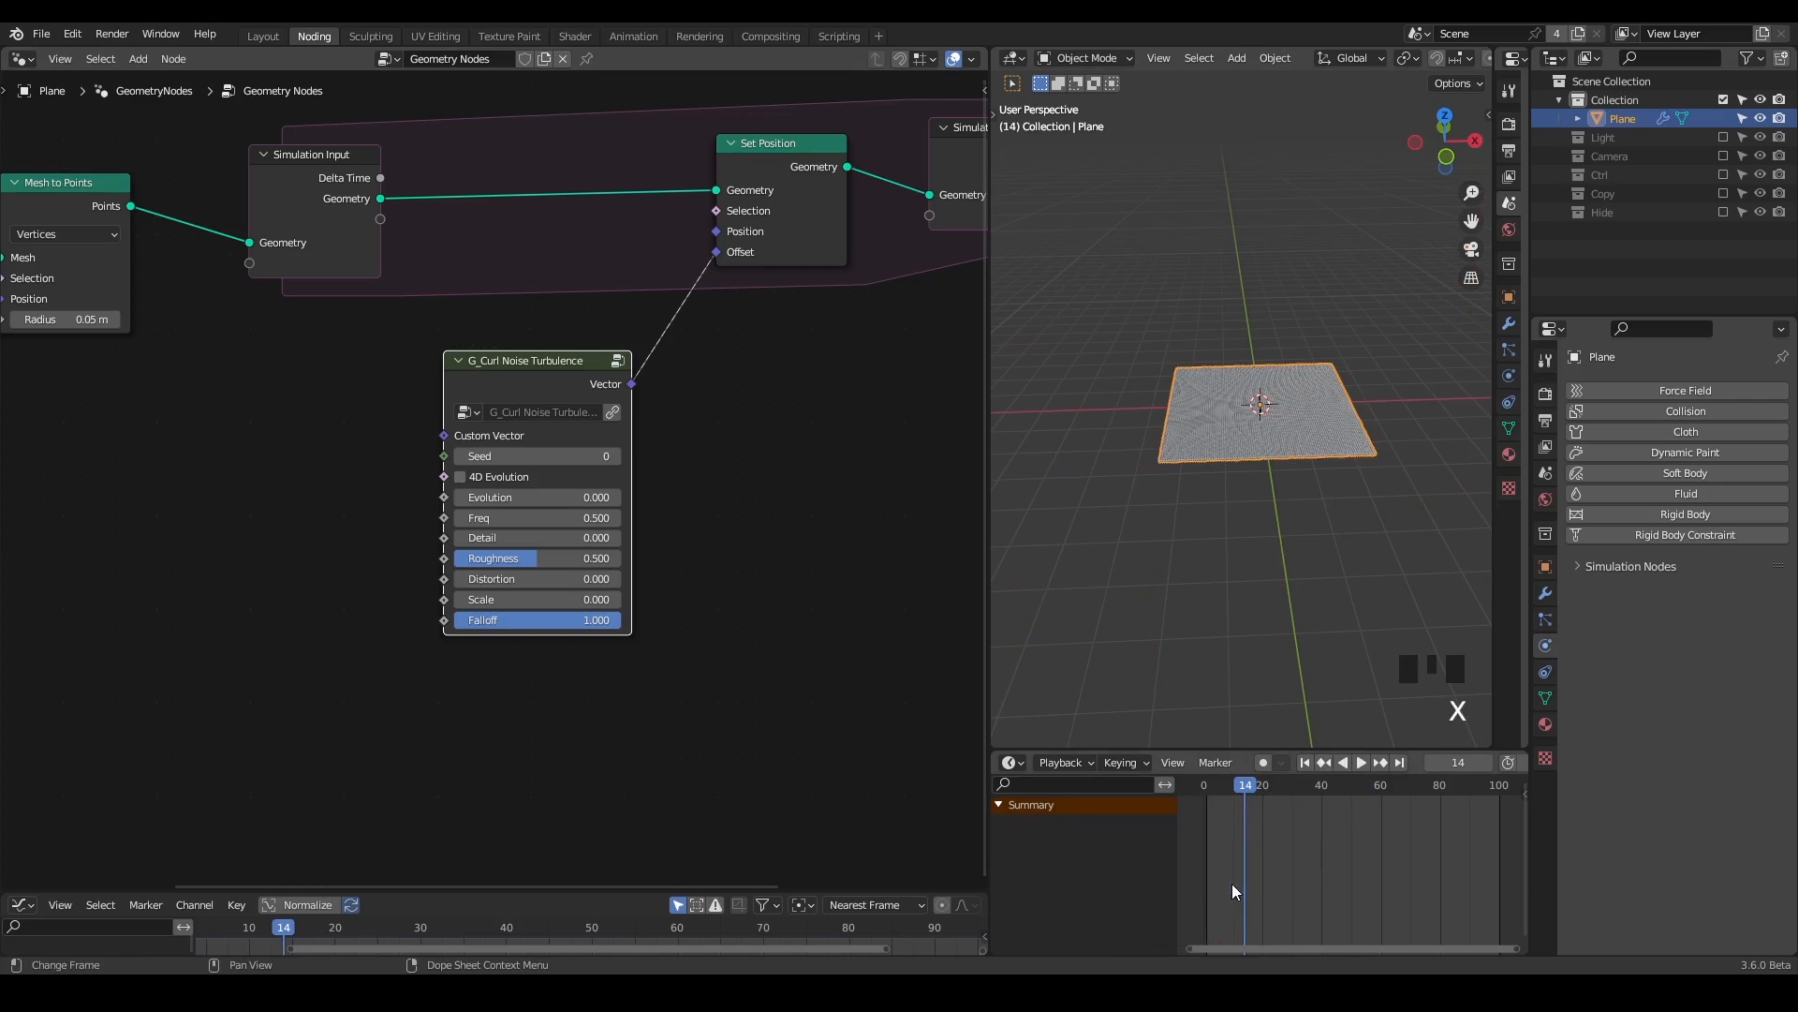
pyautogui.click(1305, 762)
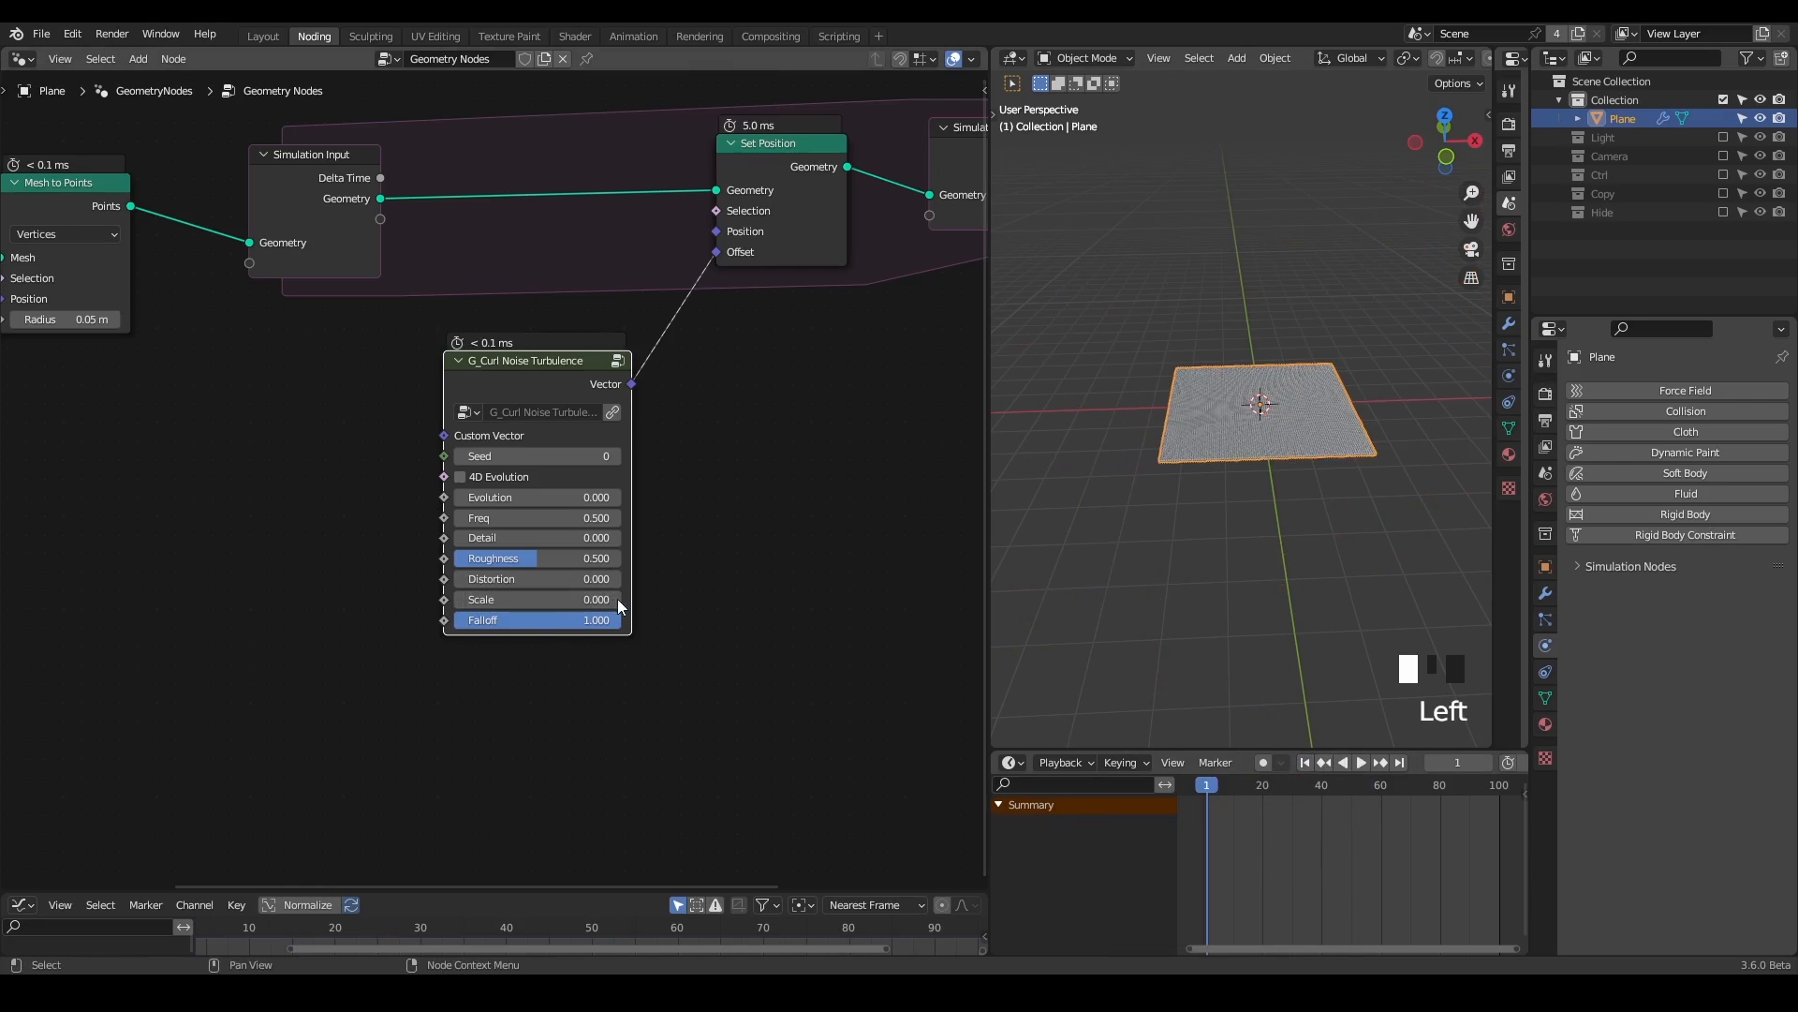
# - Play the simulation with the zero Scale and stop it at frame 45
pyautogui.click(1359, 764)
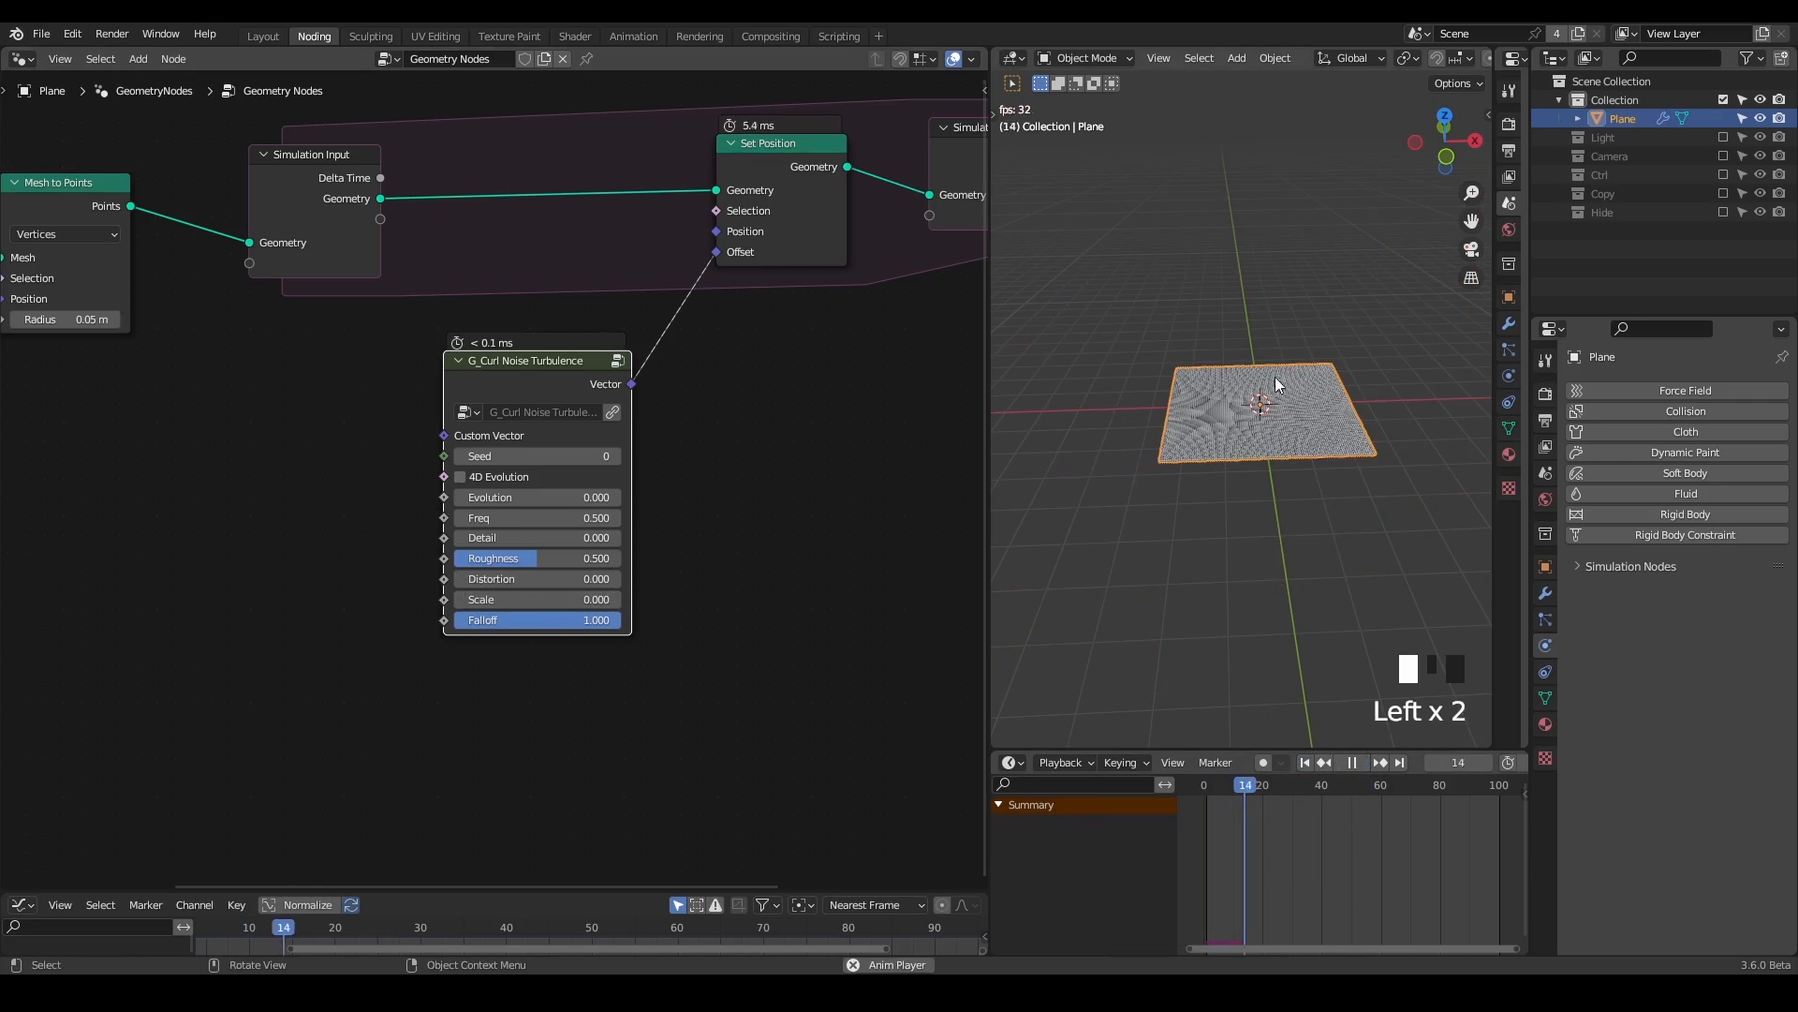
pyautogui.click(1363, 761)
pyautogui.click(1364, 761)
# - Mark the Offset input of Set Position with an annotation and erase it
pyautogui.click(699, 253)
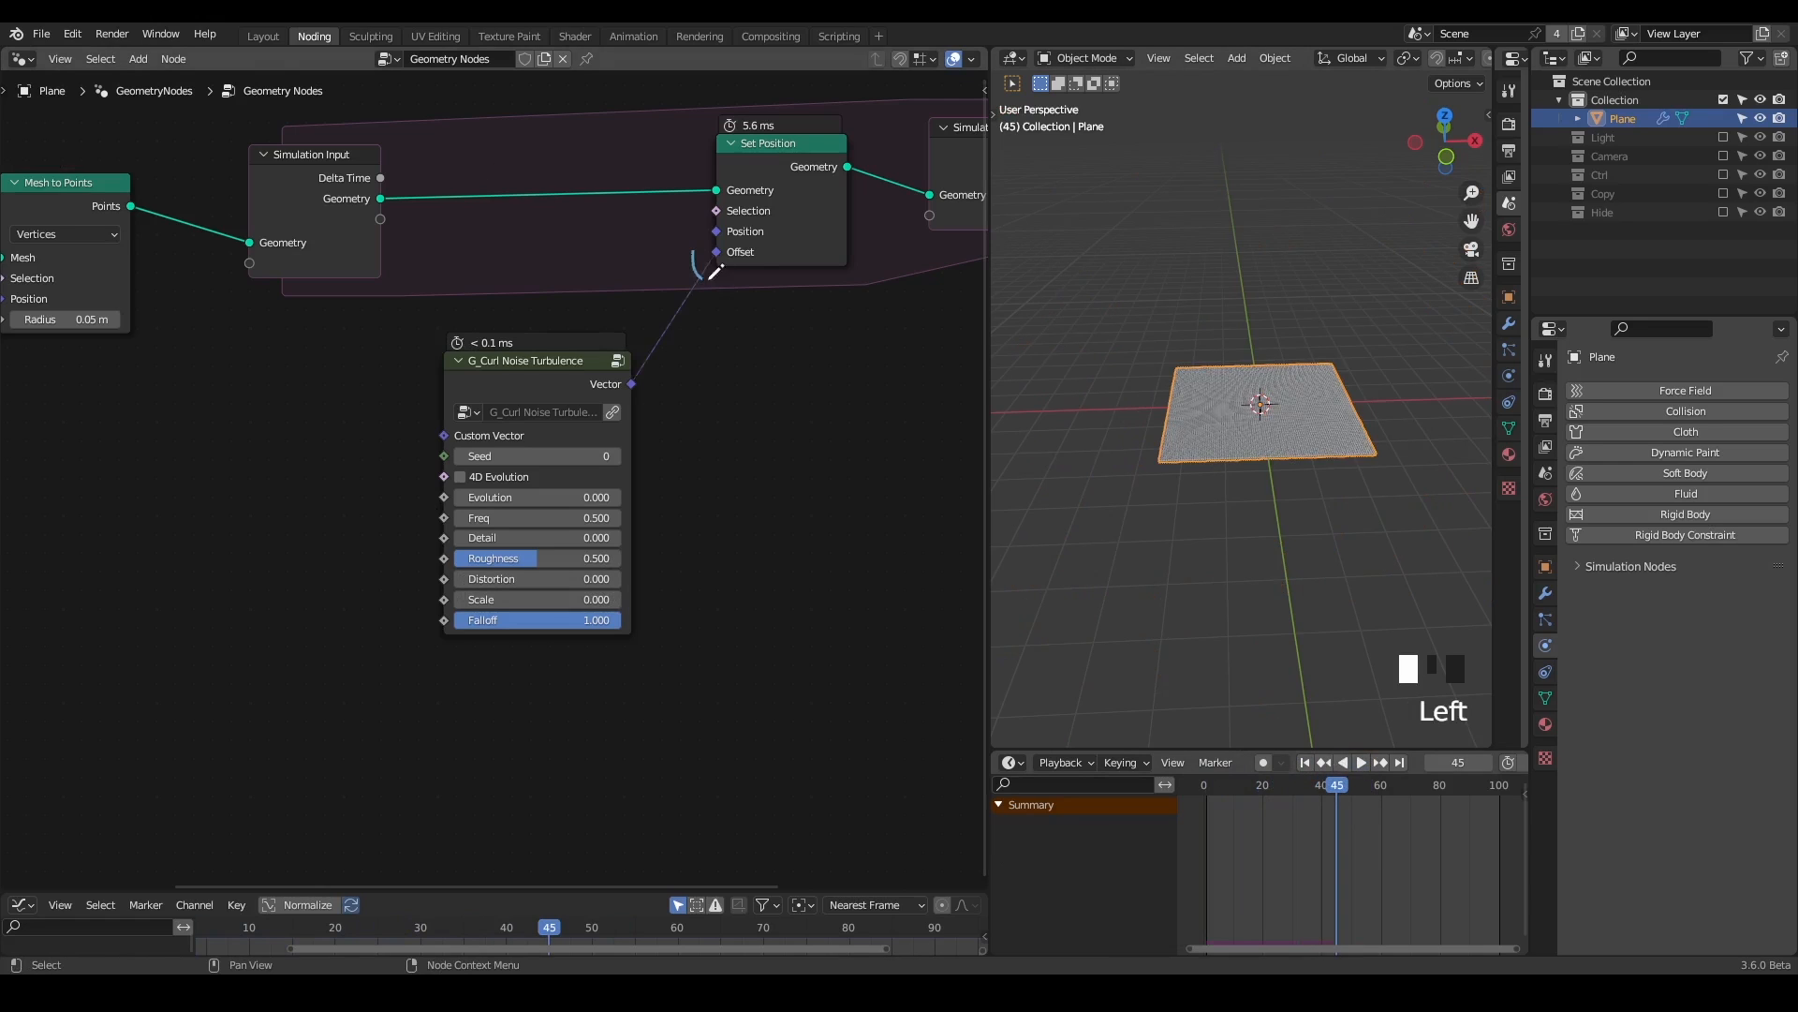
pyautogui.moveTo(718, 241); pyautogui.dragTo(701, 245)
pyautogui.moveTo(863, 248)
pyautogui.mouseDown(button='right')
pyautogui.moveTo(813, 236)
pyautogui.moveTo(853, 253)
pyautogui.mouseUp(button='right')
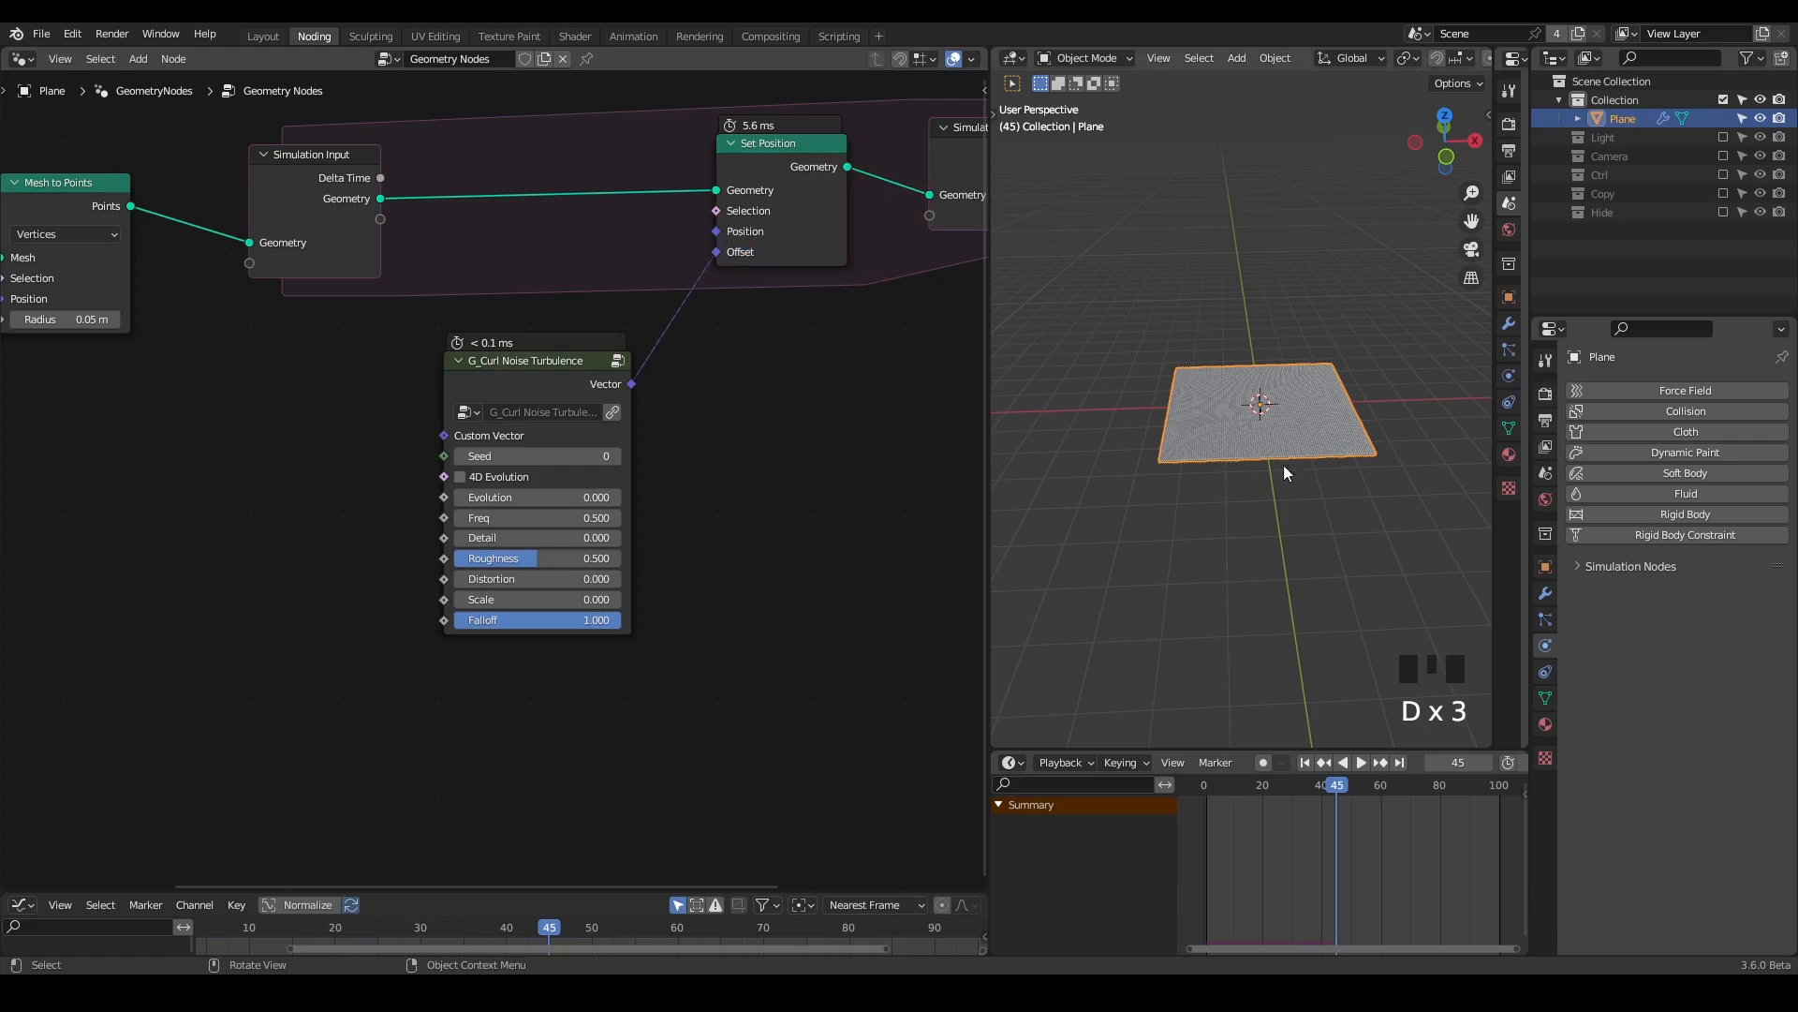
# - Set the Scale of G_Curl Noise Turbulence to 1 and play the simulation, stopping it at frame 61
pyautogui.scroll(1, 1208, 517)
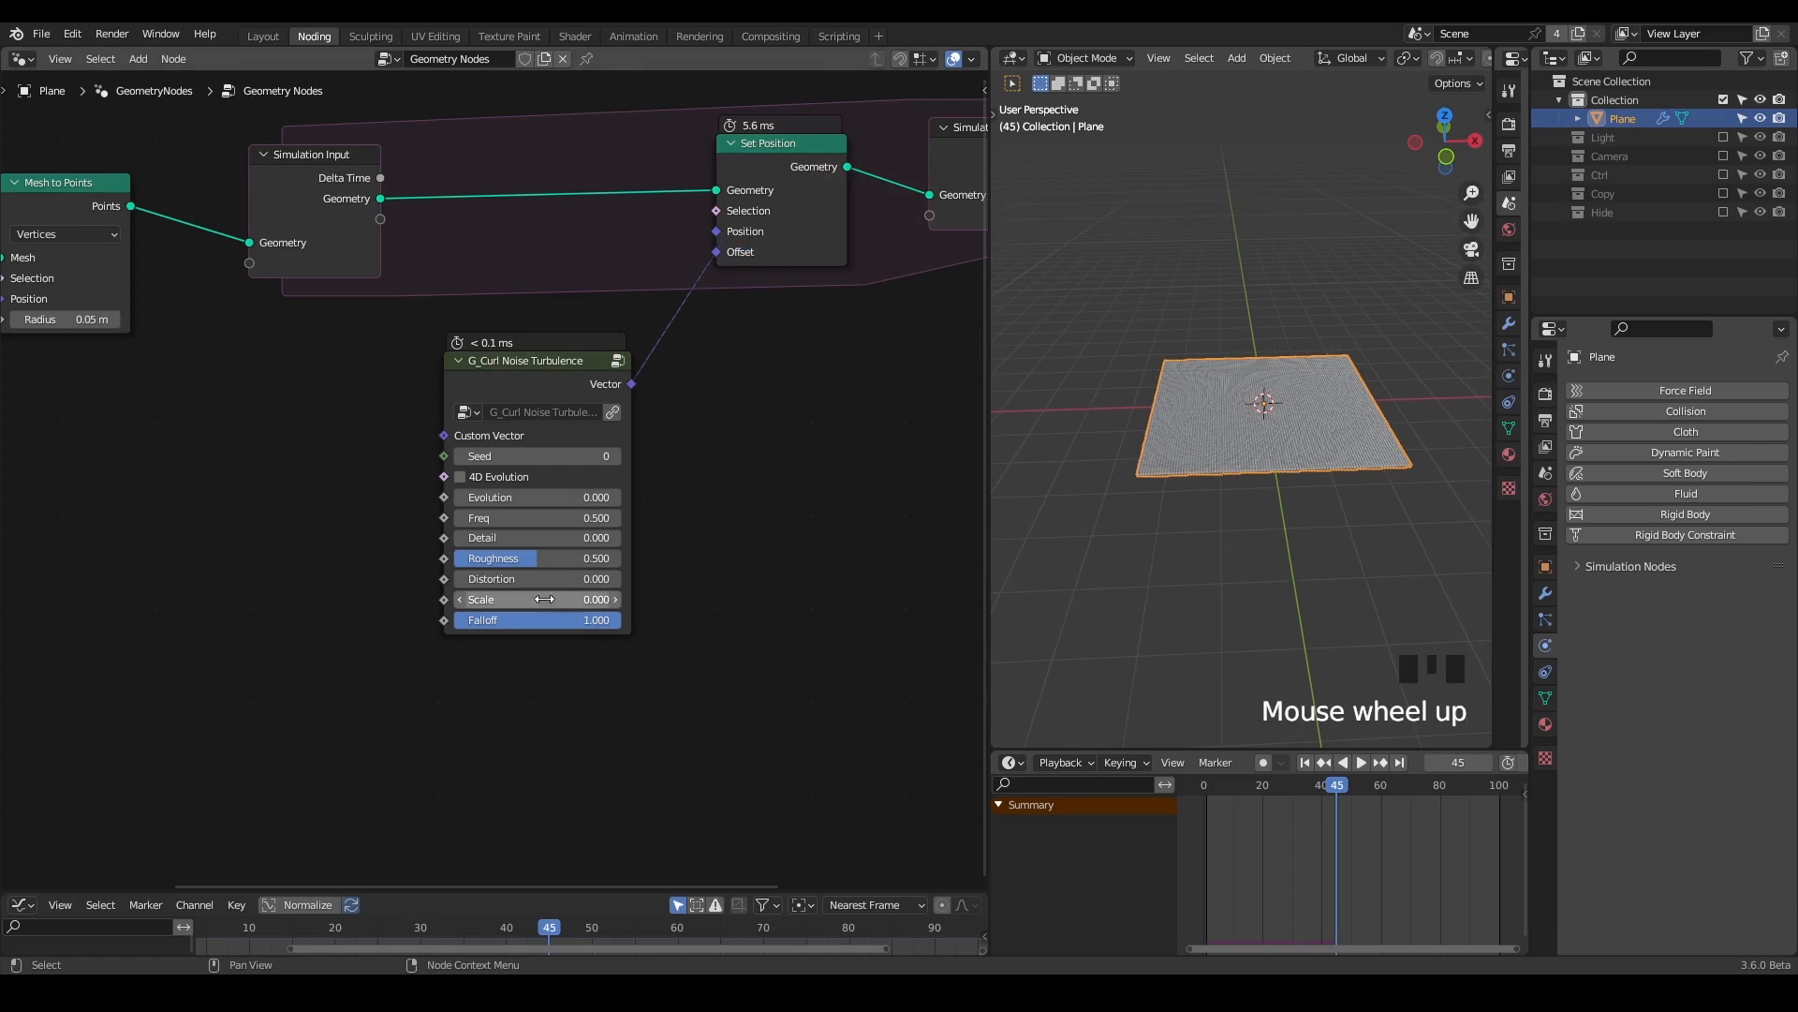
pyautogui.click(1197, 465)
pyautogui.click(1360, 762)
pyautogui.click(1360, 762)
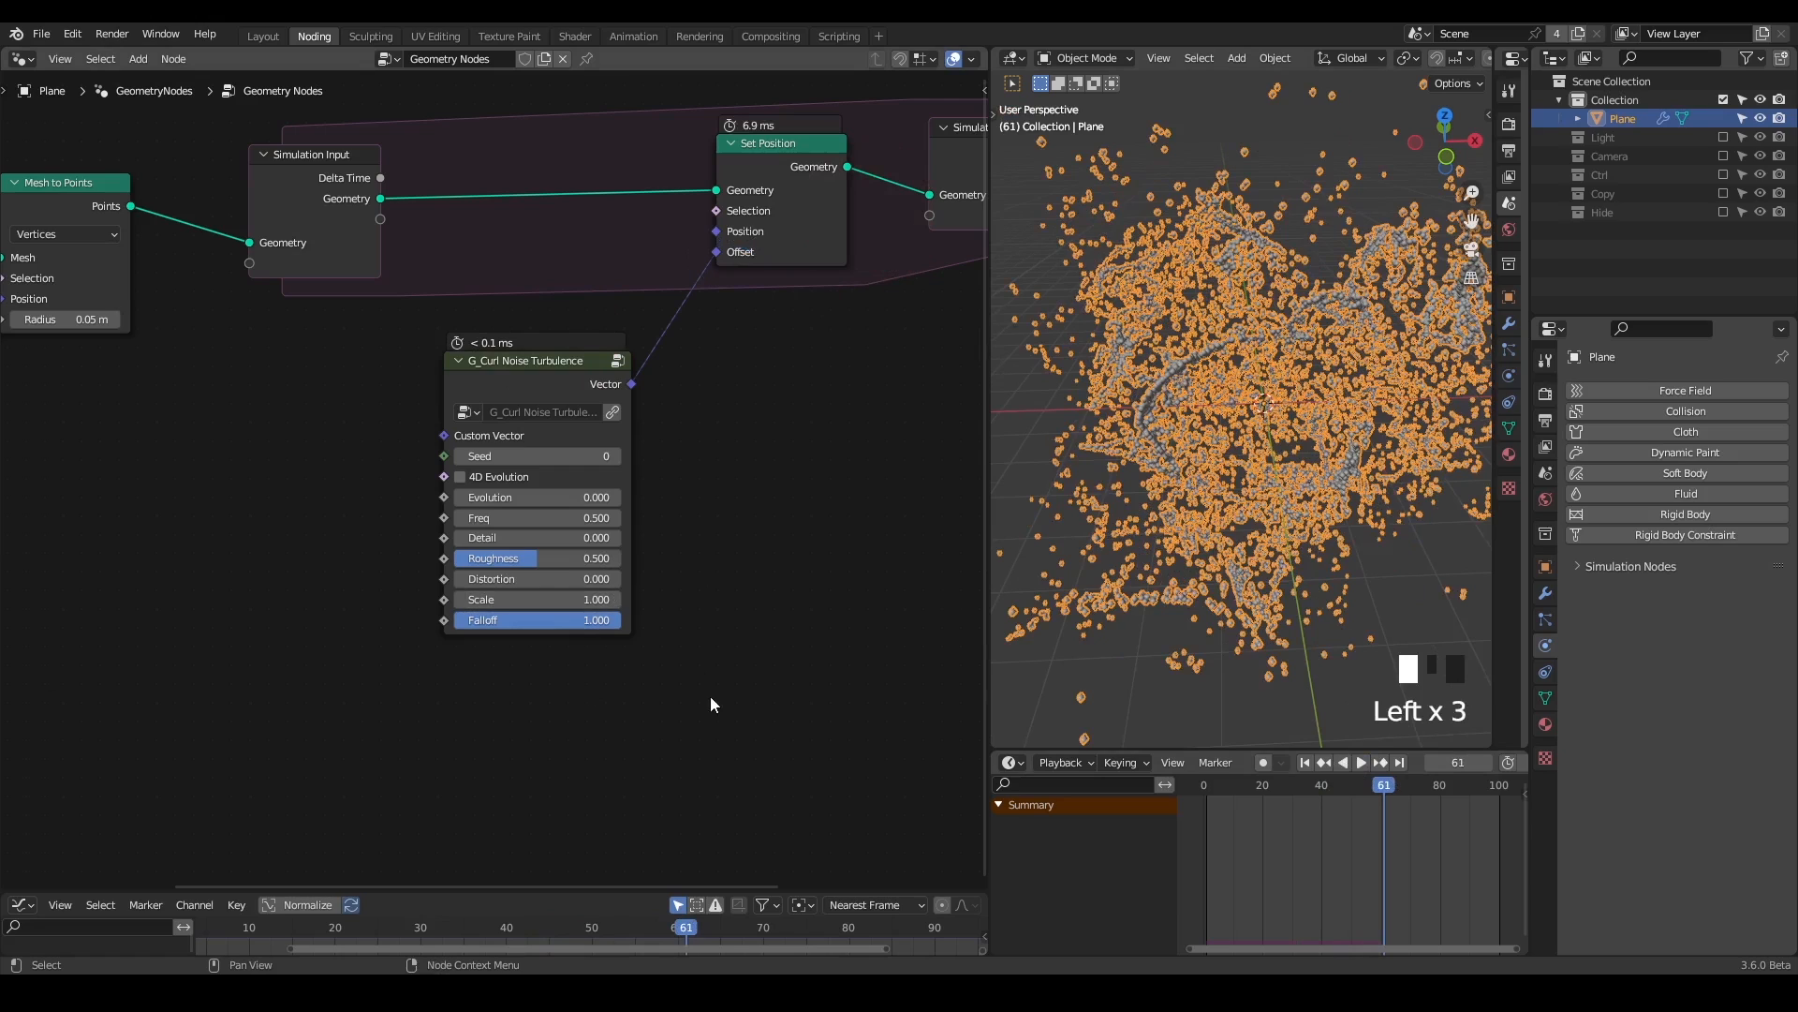
# - Keyframe the turbulence Scale at 0 and move that keyframe to the beginning of the timeline
pyautogui.rightClick(582, 600)
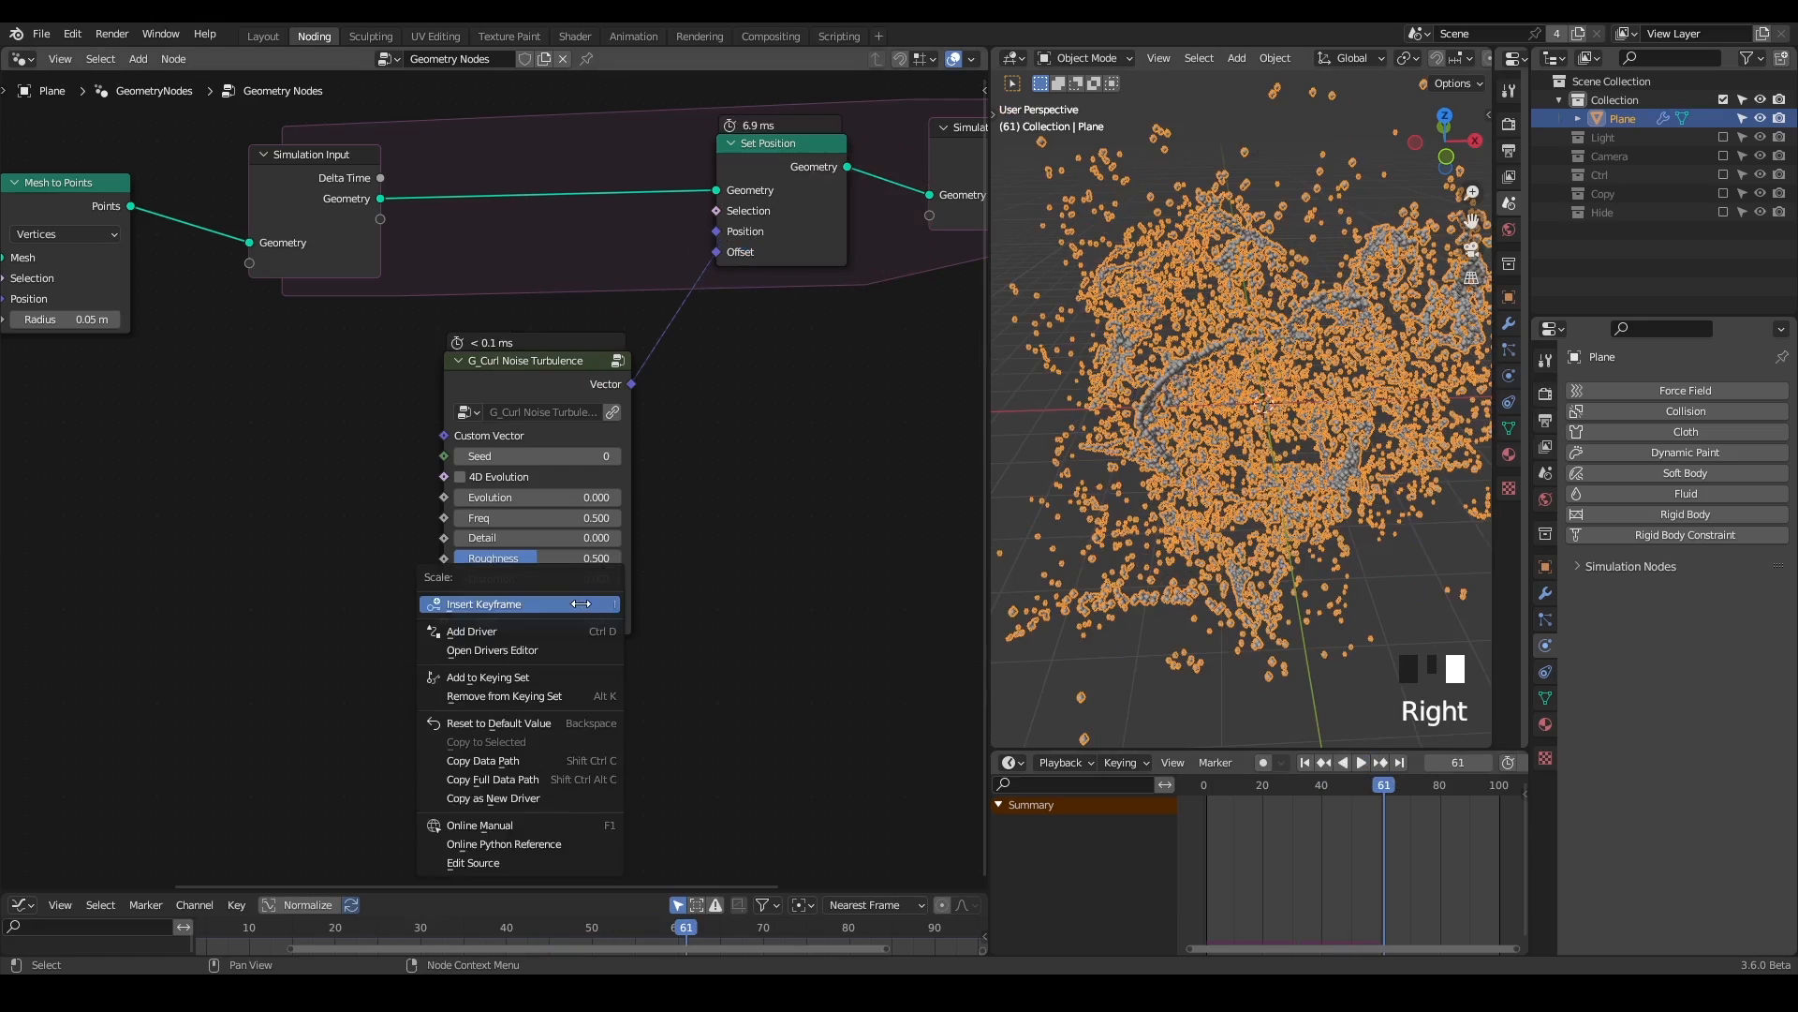
pyautogui.click(581, 603)
pyautogui.rightClick(581, 603)
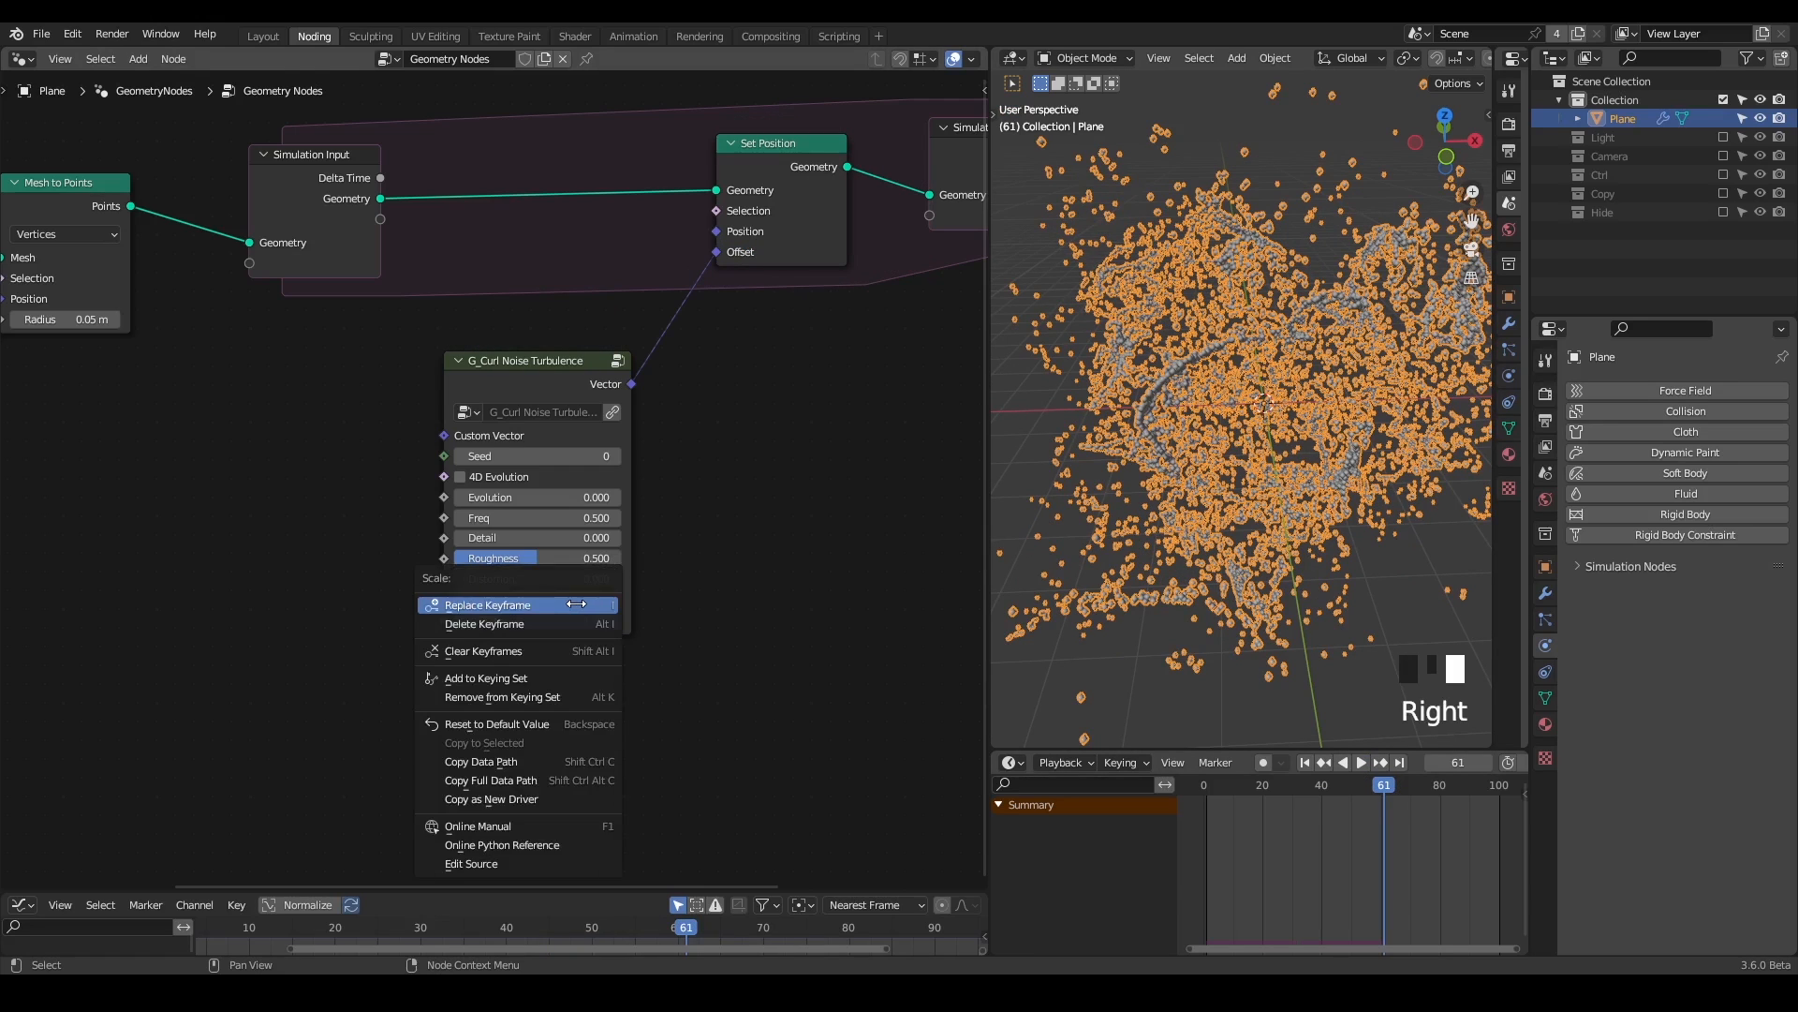
pyautogui.click(617, 424)
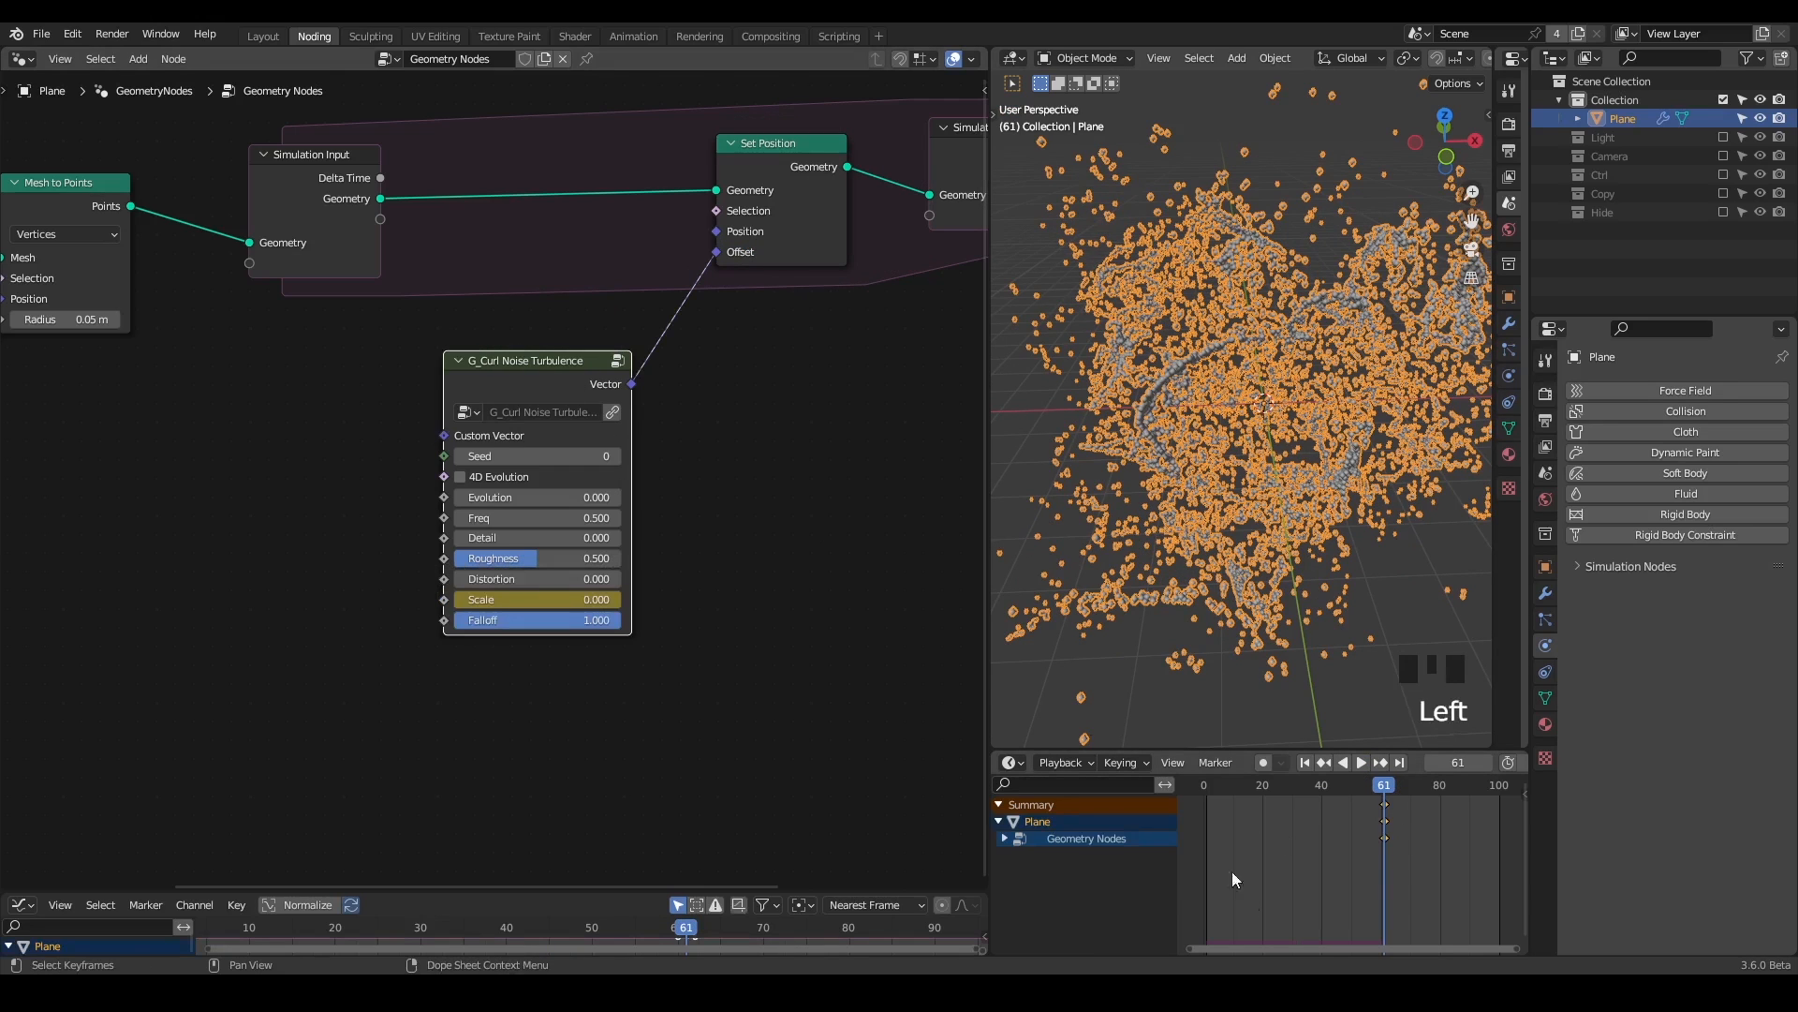
pyautogui.moveTo(1390, 828); pyautogui.dragTo(1336, 871)
pyautogui.press('g')
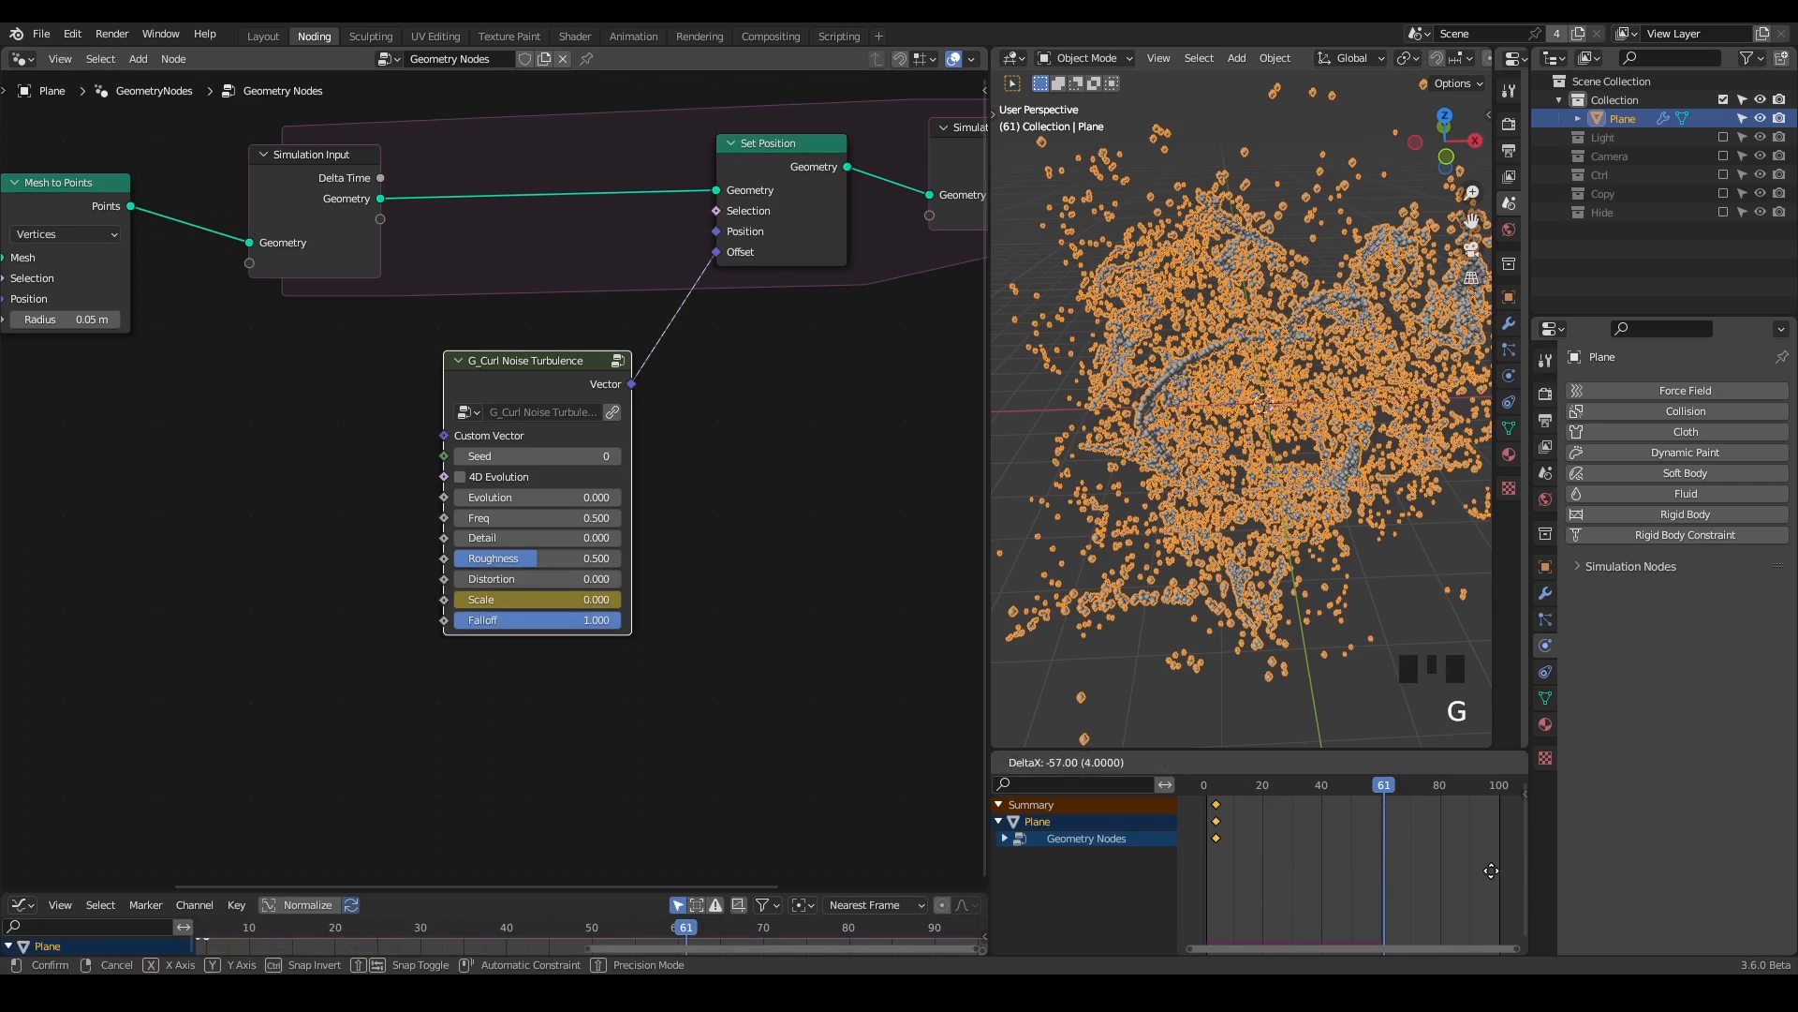
pyautogui.click(1482, 872)
pyautogui.press('t')
# - Go to frame 35, set the turbulence Scale to 1 and insert a keyframe for it
pyautogui.click(1306, 785)
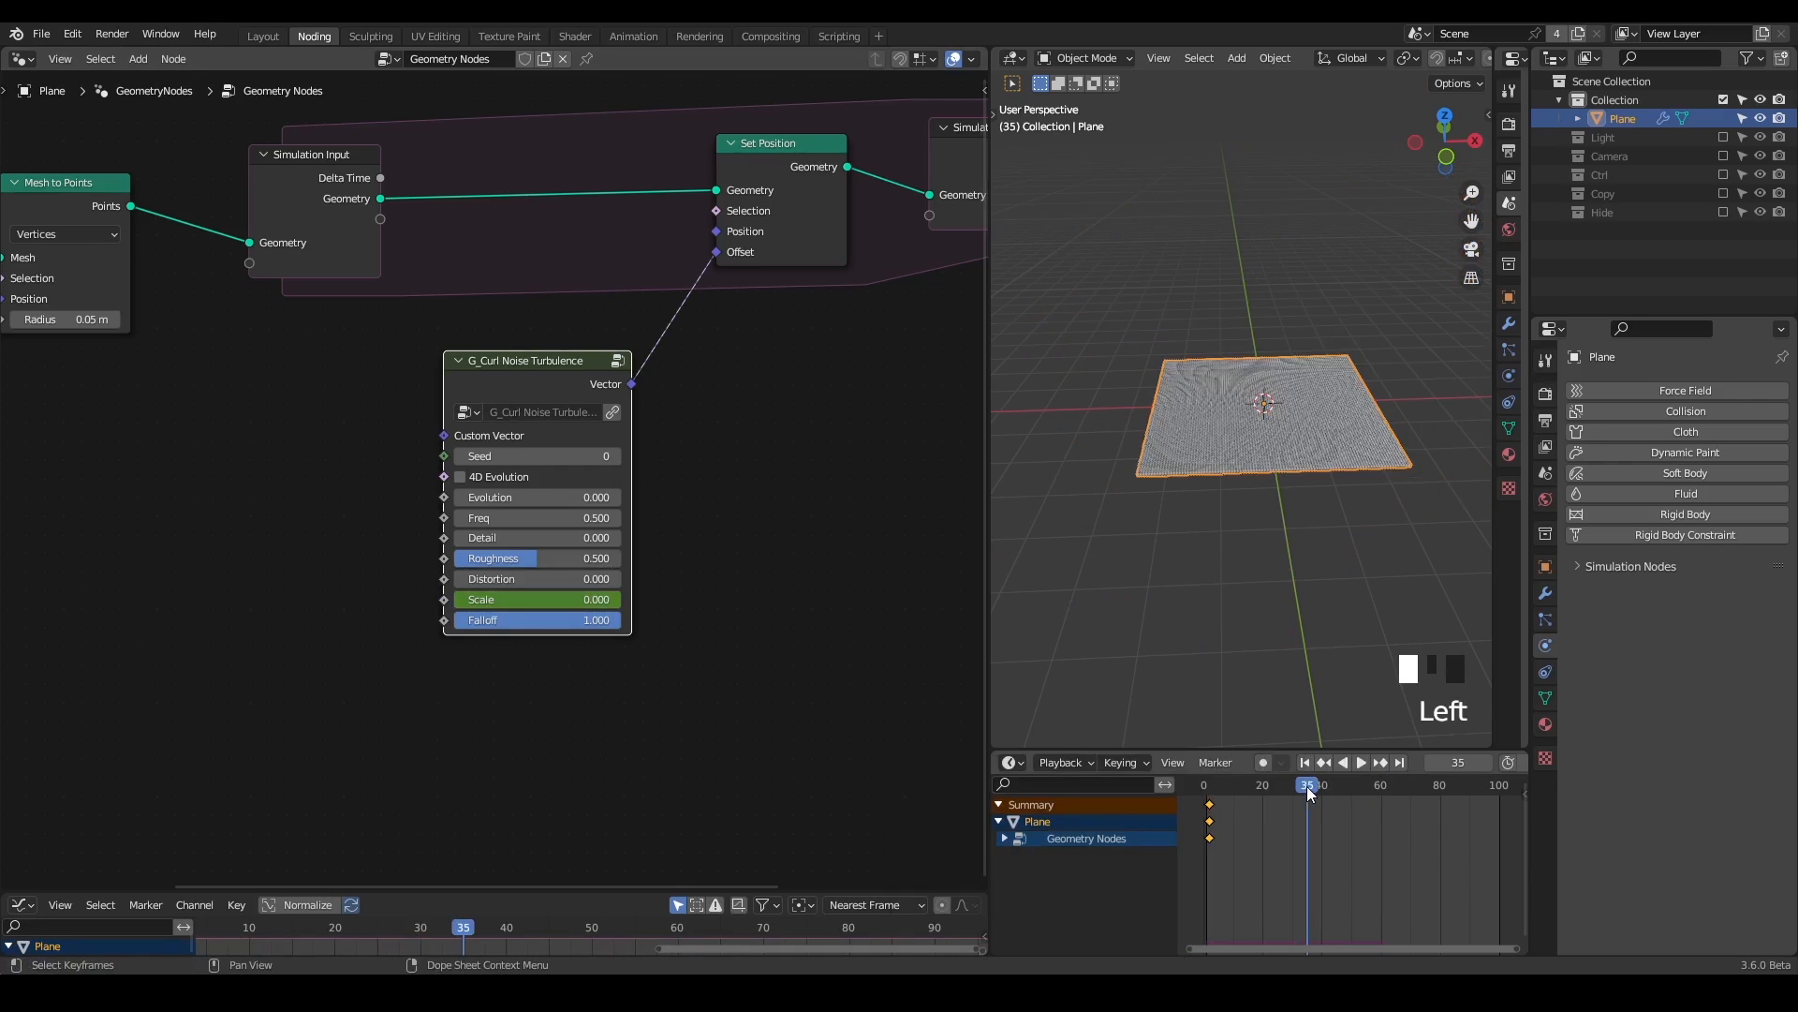
pyautogui.doubleClick(541, 598)
pyautogui.write('1')
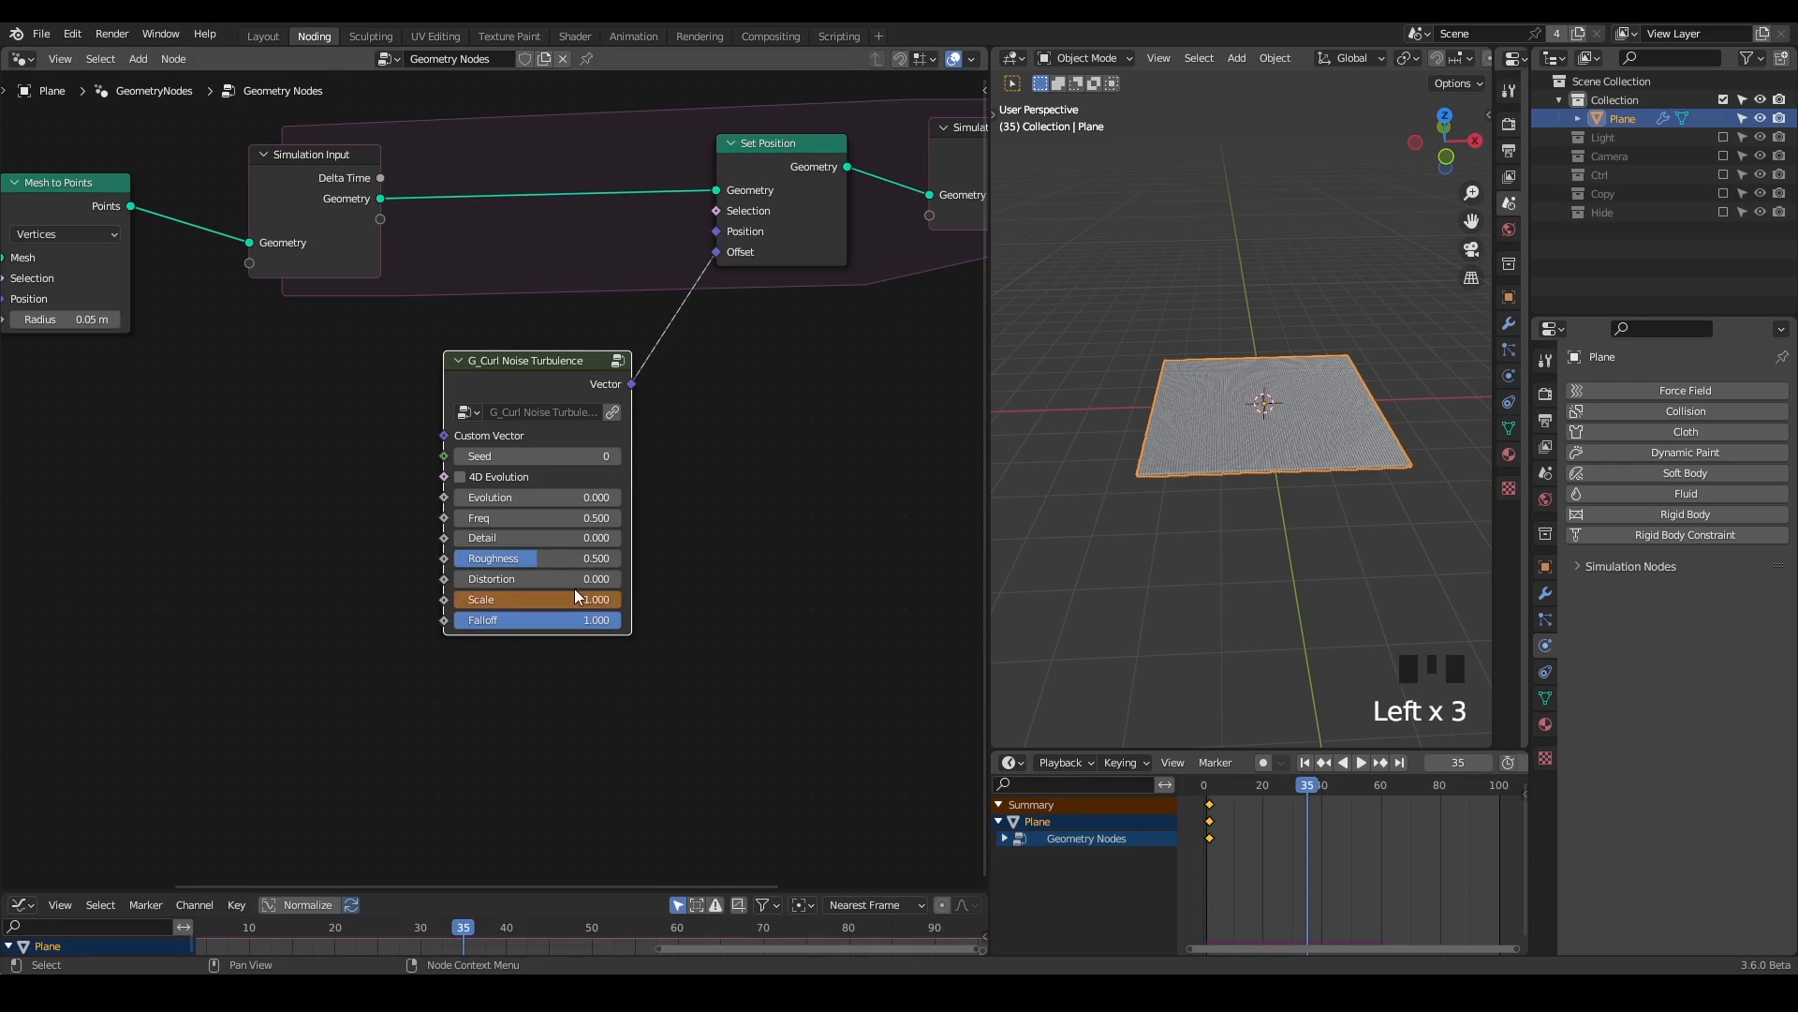
pyautogui.rightClick(575, 588)
pyautogui.rightClick(614, 601)
pyautogui.click(609, 601)
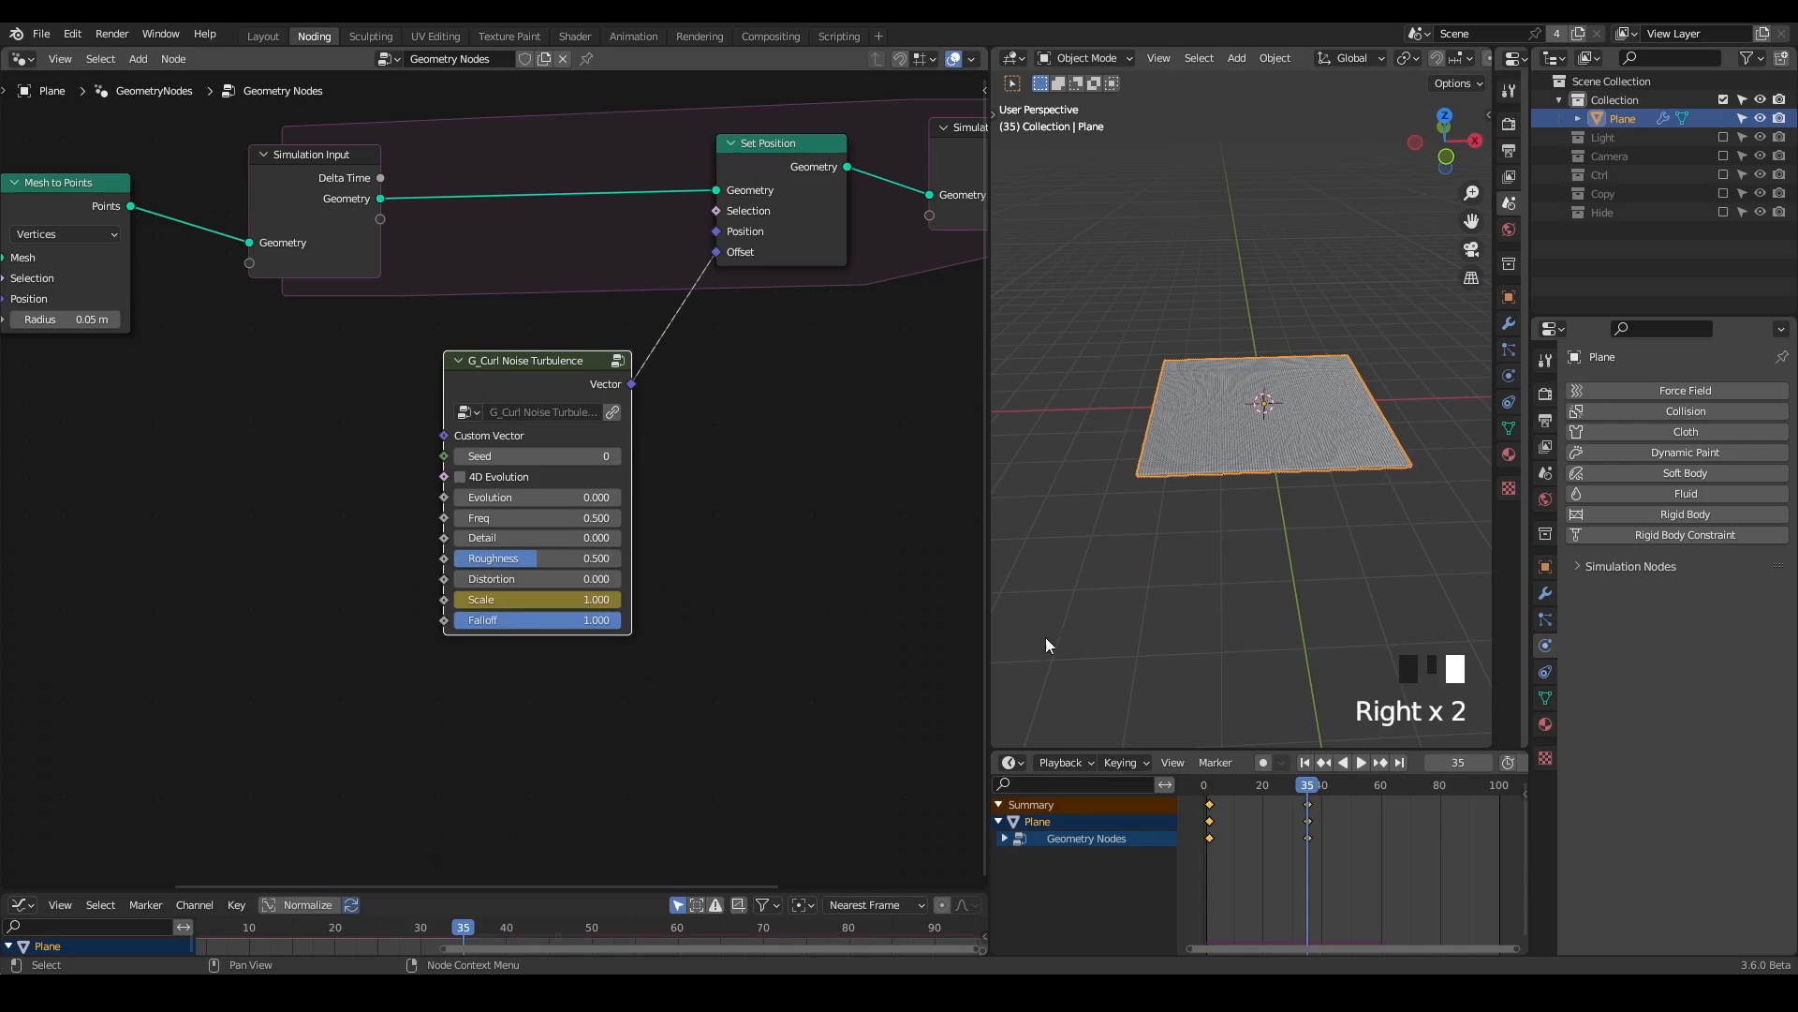
# - Play the keyframed simulation from the first frame to frame 63, and scrub it again from the first frame to frame 60
pyautogui.click(1305, 765)
pyautogui.click(1305, 765)
pyautogui.click(1361, 766)
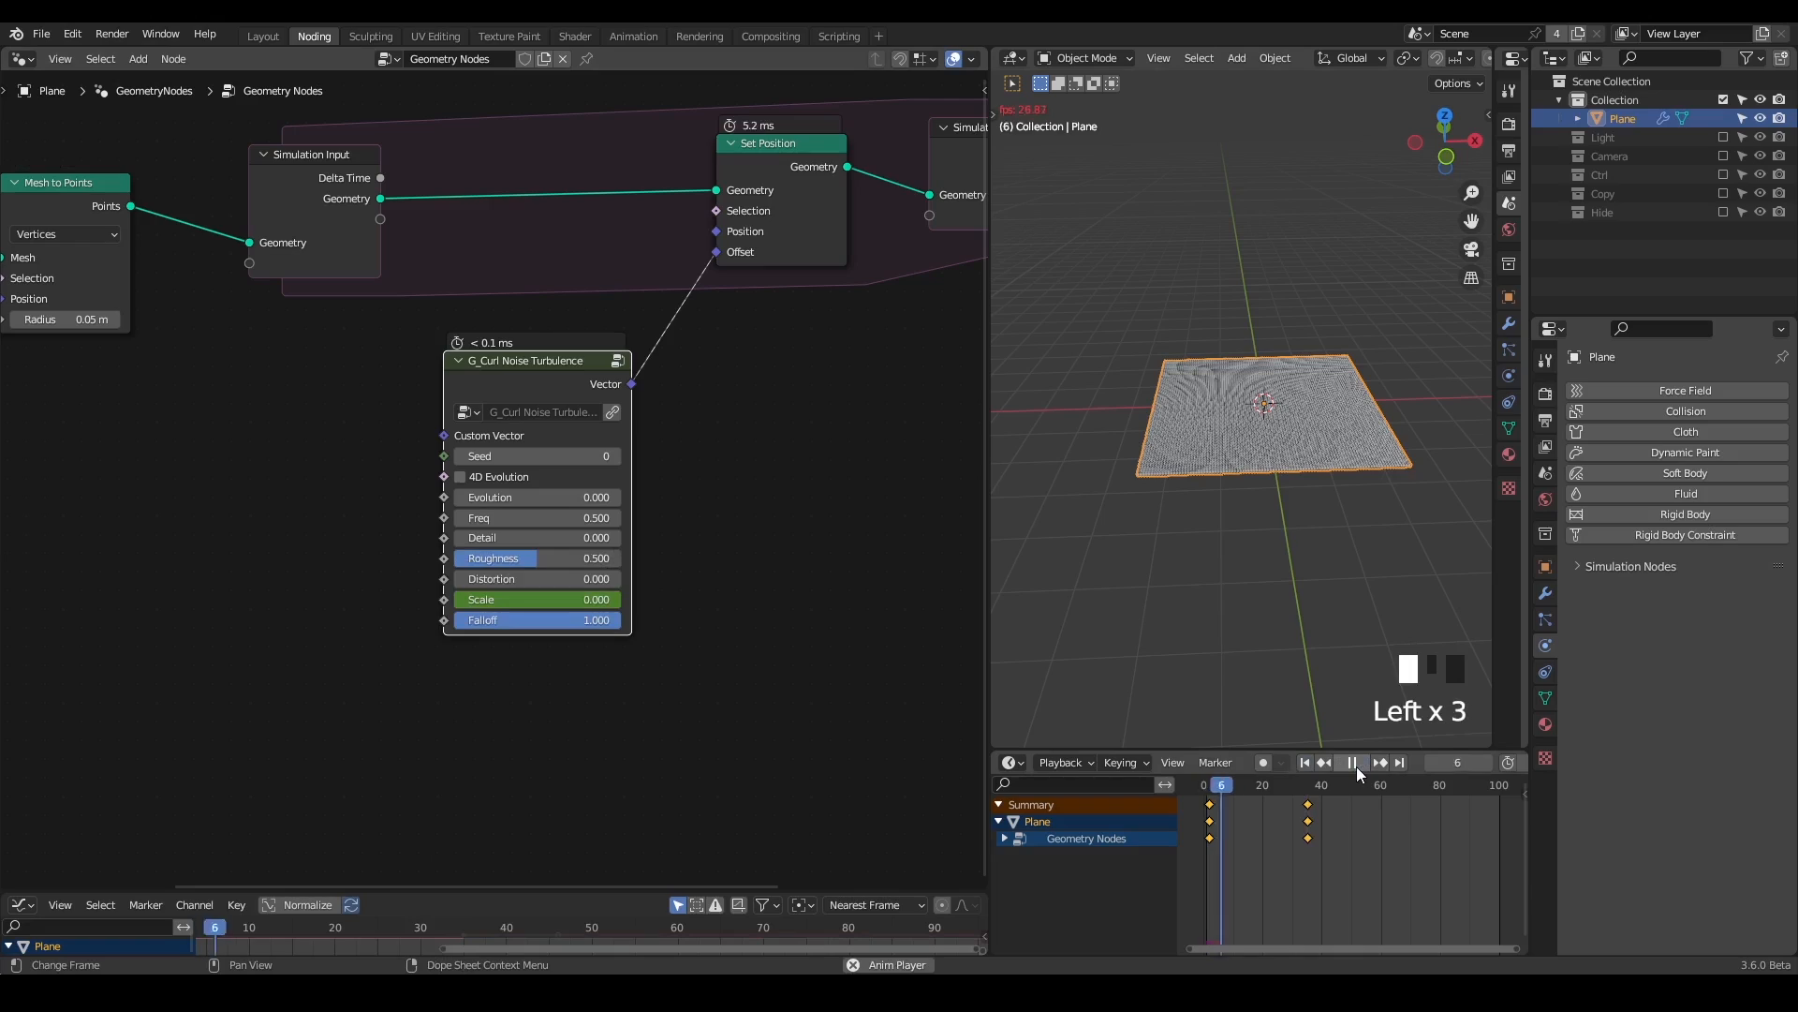
pyautogui.click(1357, 766)
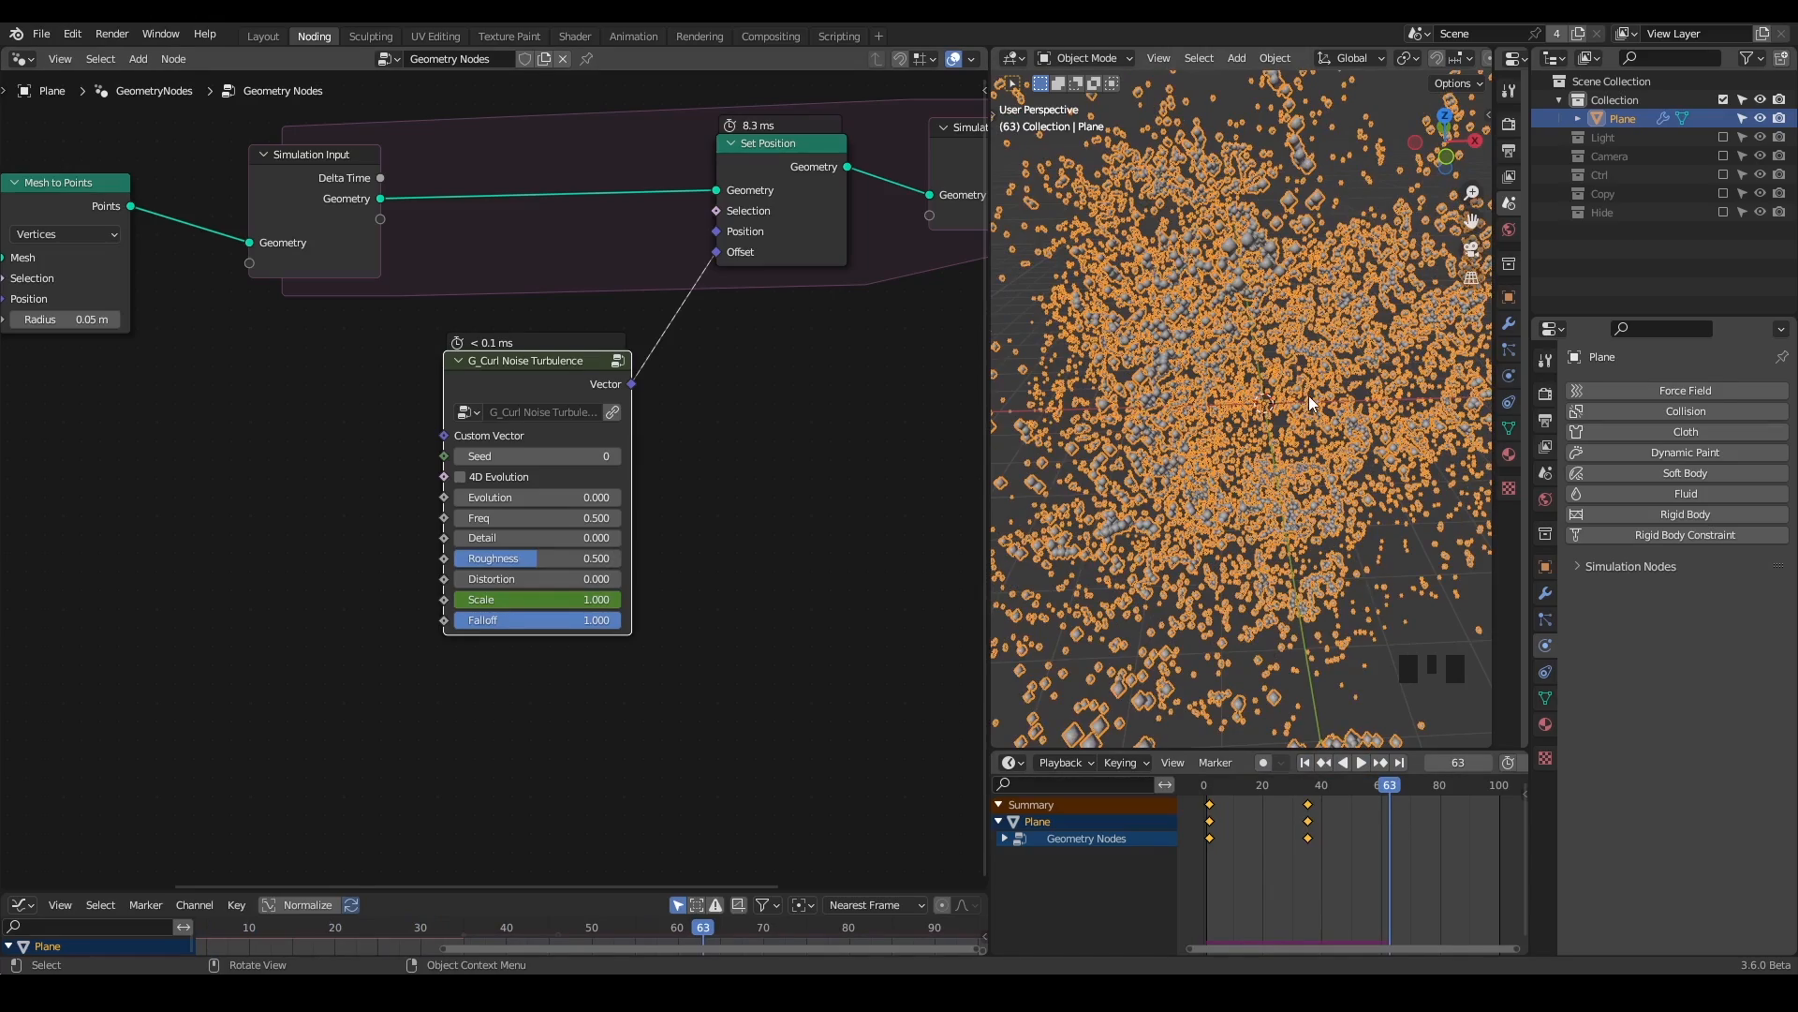
pyautogui.scroll(-2, 1307, 395)
pyautogui.moveTo(1297, 388); pyautogui.dragTo(1301, 362, button='middle')
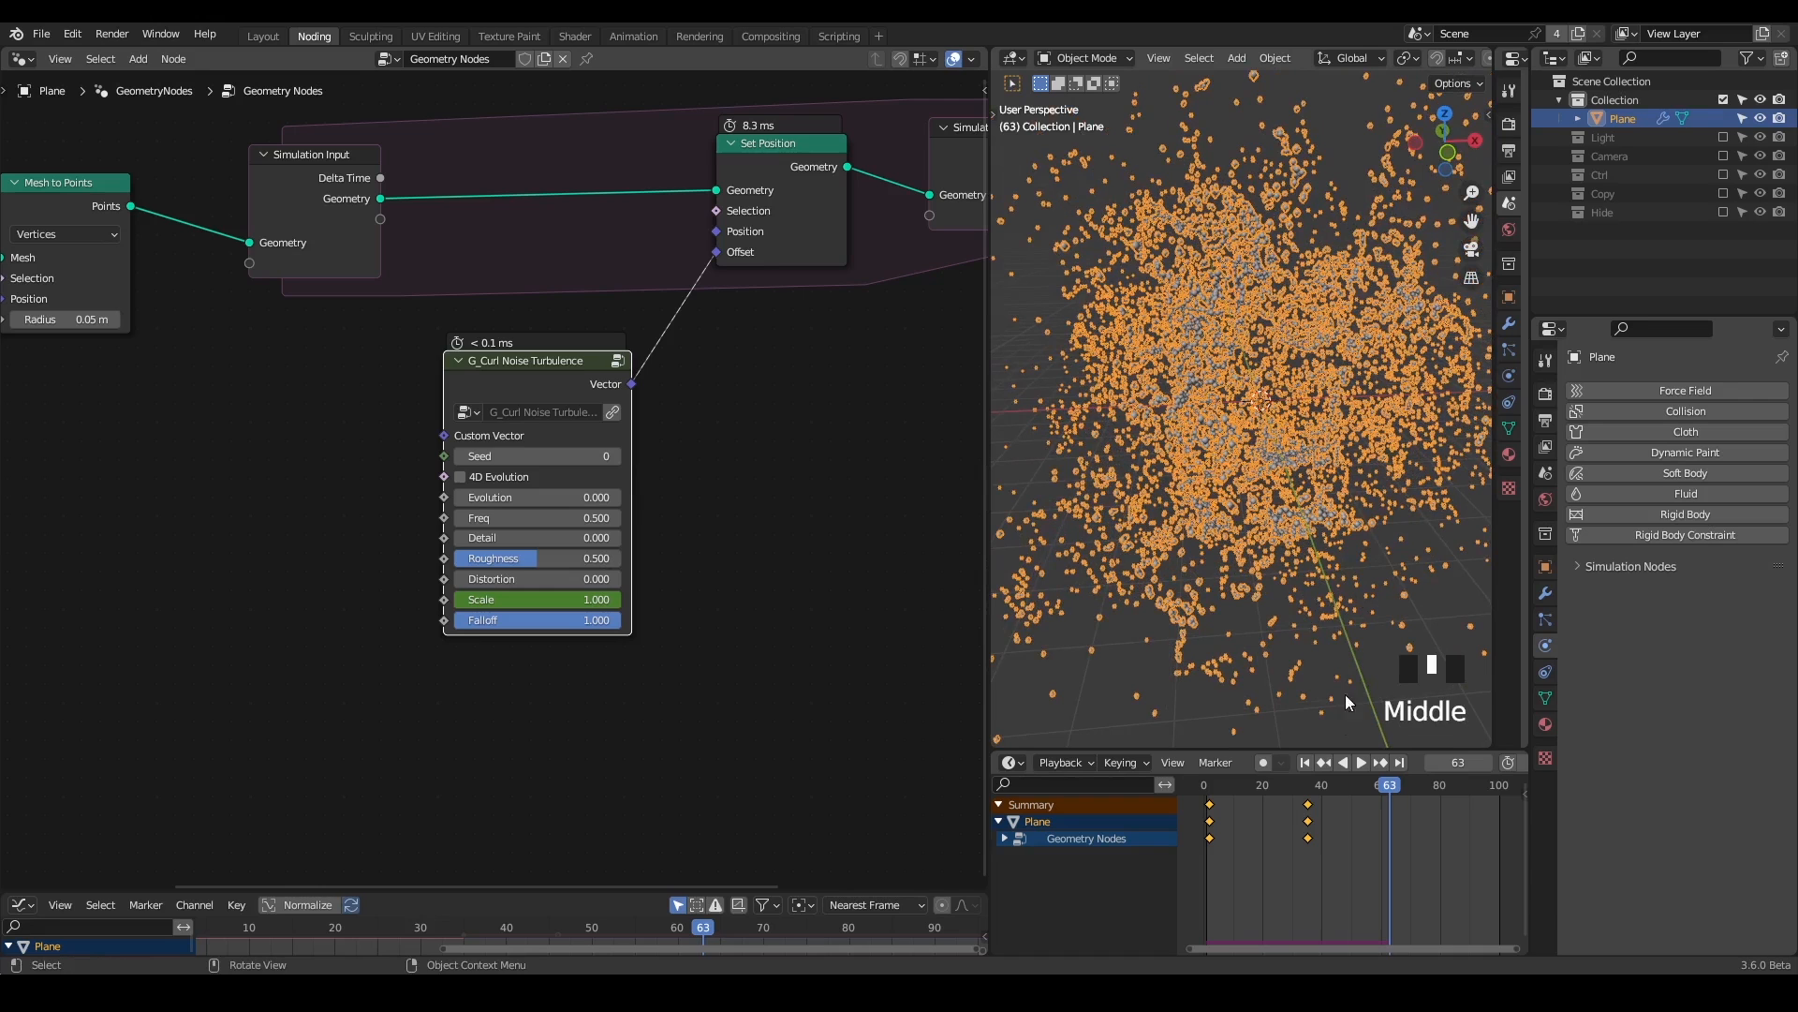
pyautogui.click(1304, 762)
pyautogui.hotkey('alt', 'a')
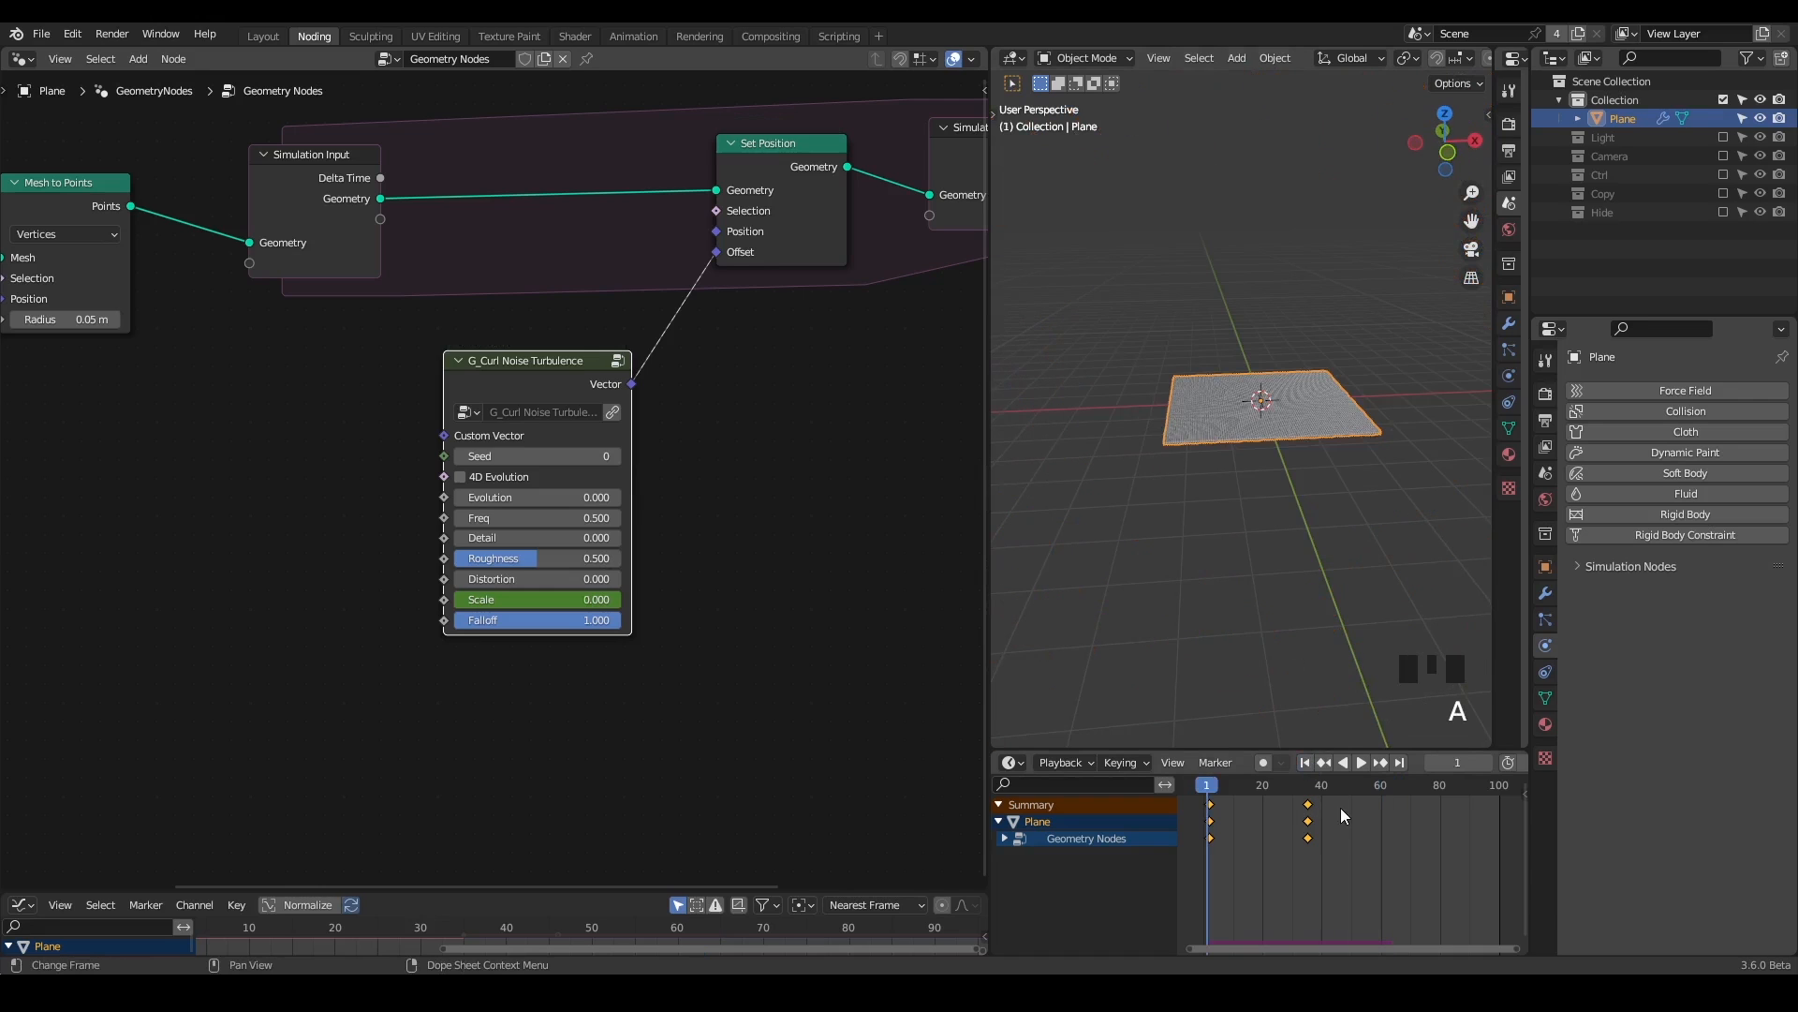
pyautogui.moveTo(1281, 787); pyautogui.dragTo(1381, 789)
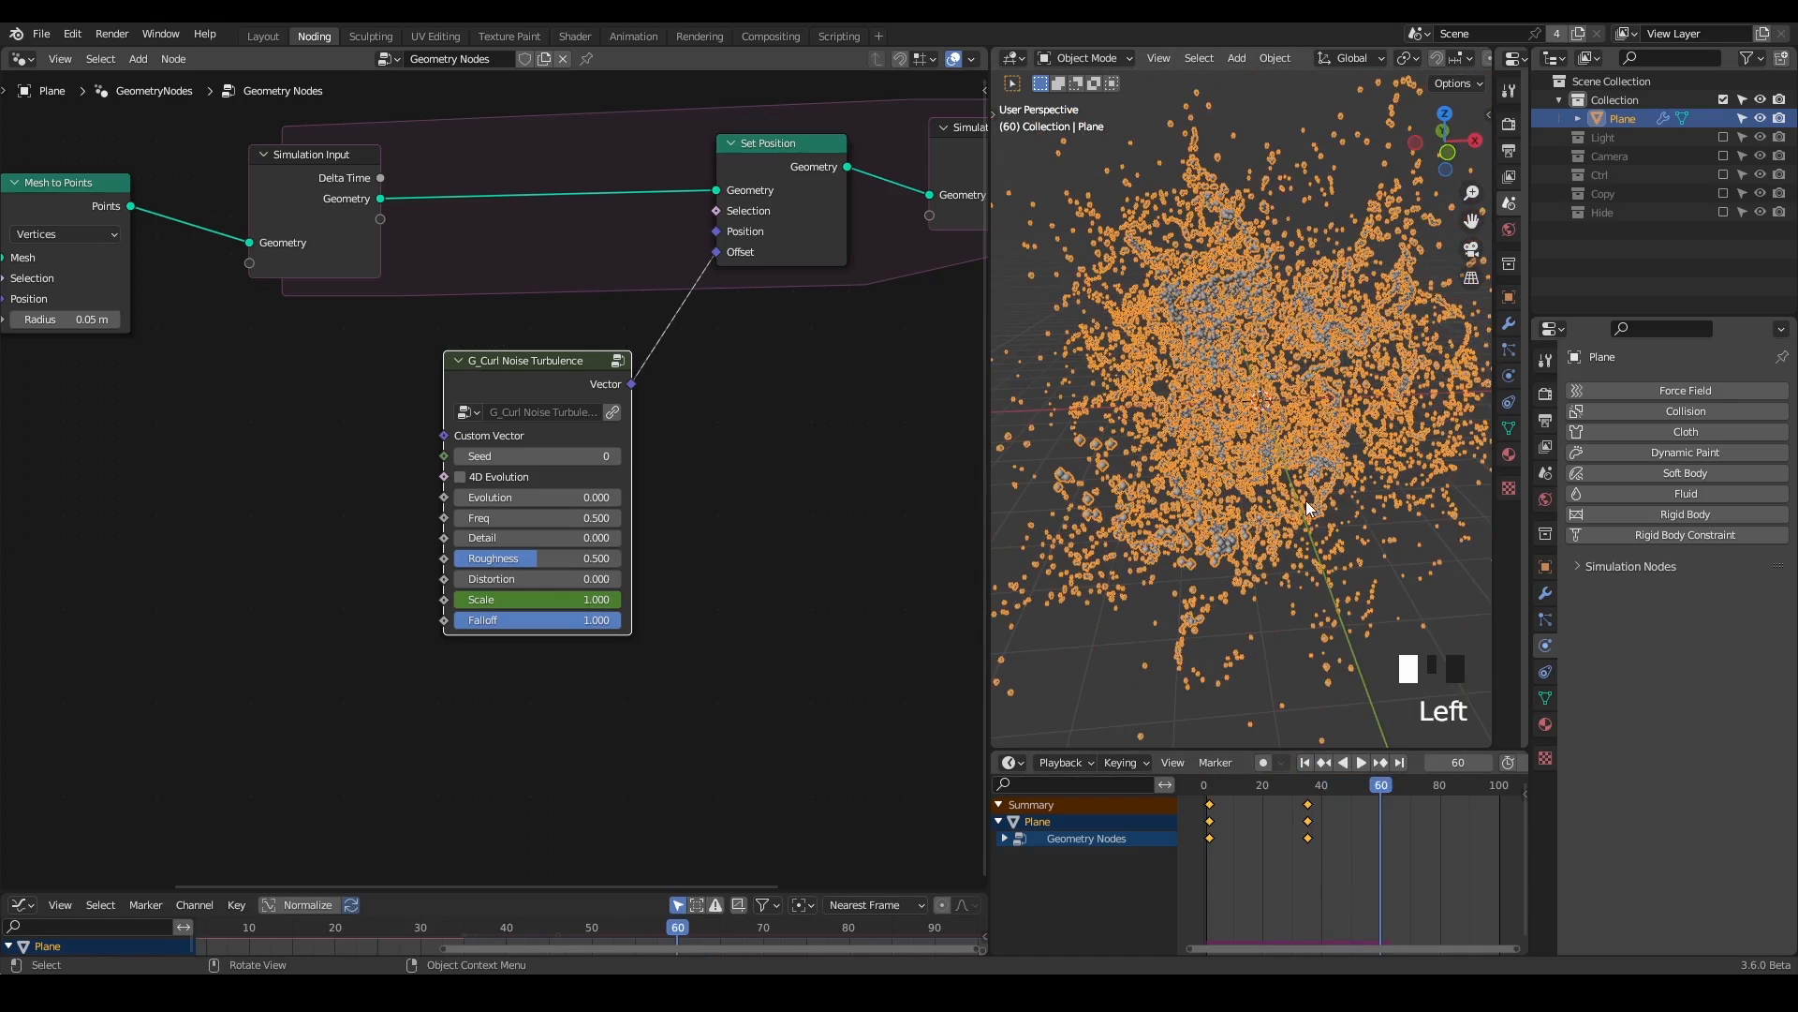
# - Delete all Scale keyframes from the timeline
pyautogui.click(1349, 821)
pyautogui.moveTo(1346, 821); pyautogui.dragTo(1200, 864)
pyautogui.press('x')
pyautogui.click(1203, 871)
# - Add a G_Proximity Falloff group node ahead of G_Curl Noise Turbulence, below the Mesh to Points node
pyautogui.moveTo(200, 491); pyautogui.dragTo(440, 448, button='middle')
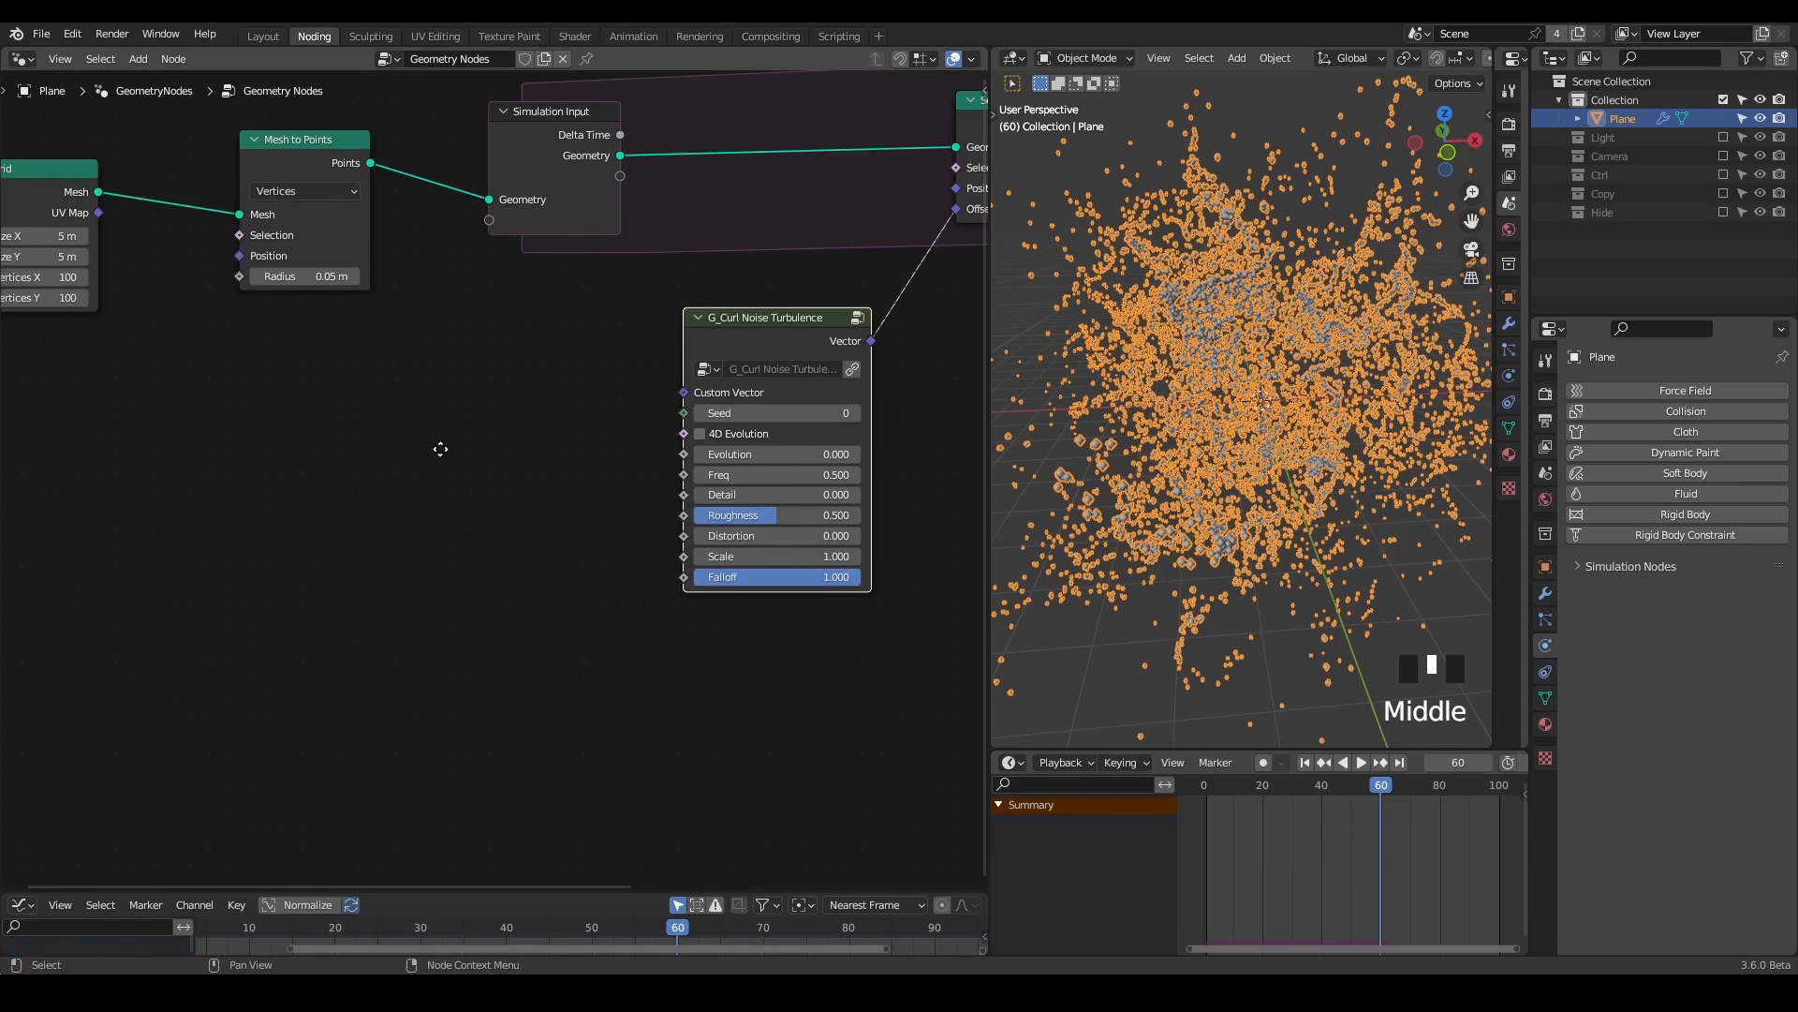
pyautogui.hotkey('shift', 'a')
pyautogui.write('proximi')
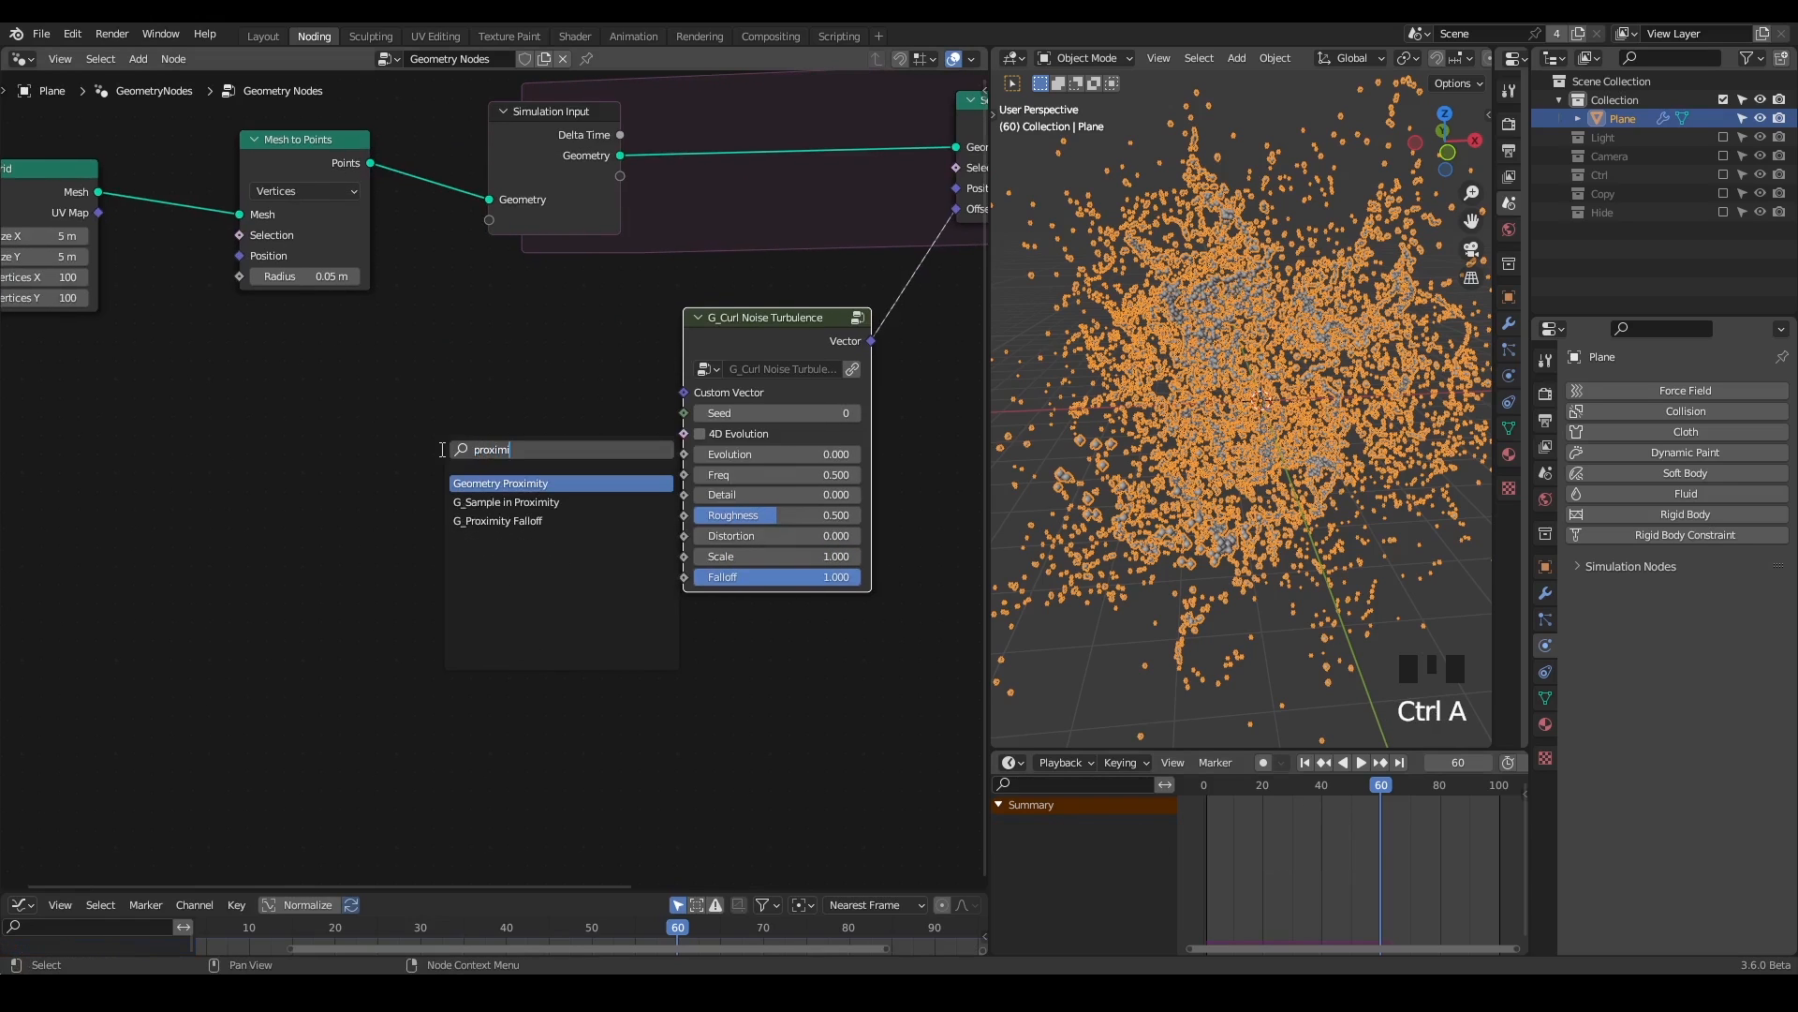
pyautogui.press('Down')
pyautogui.press('Down')
pyautogui.press('Return')
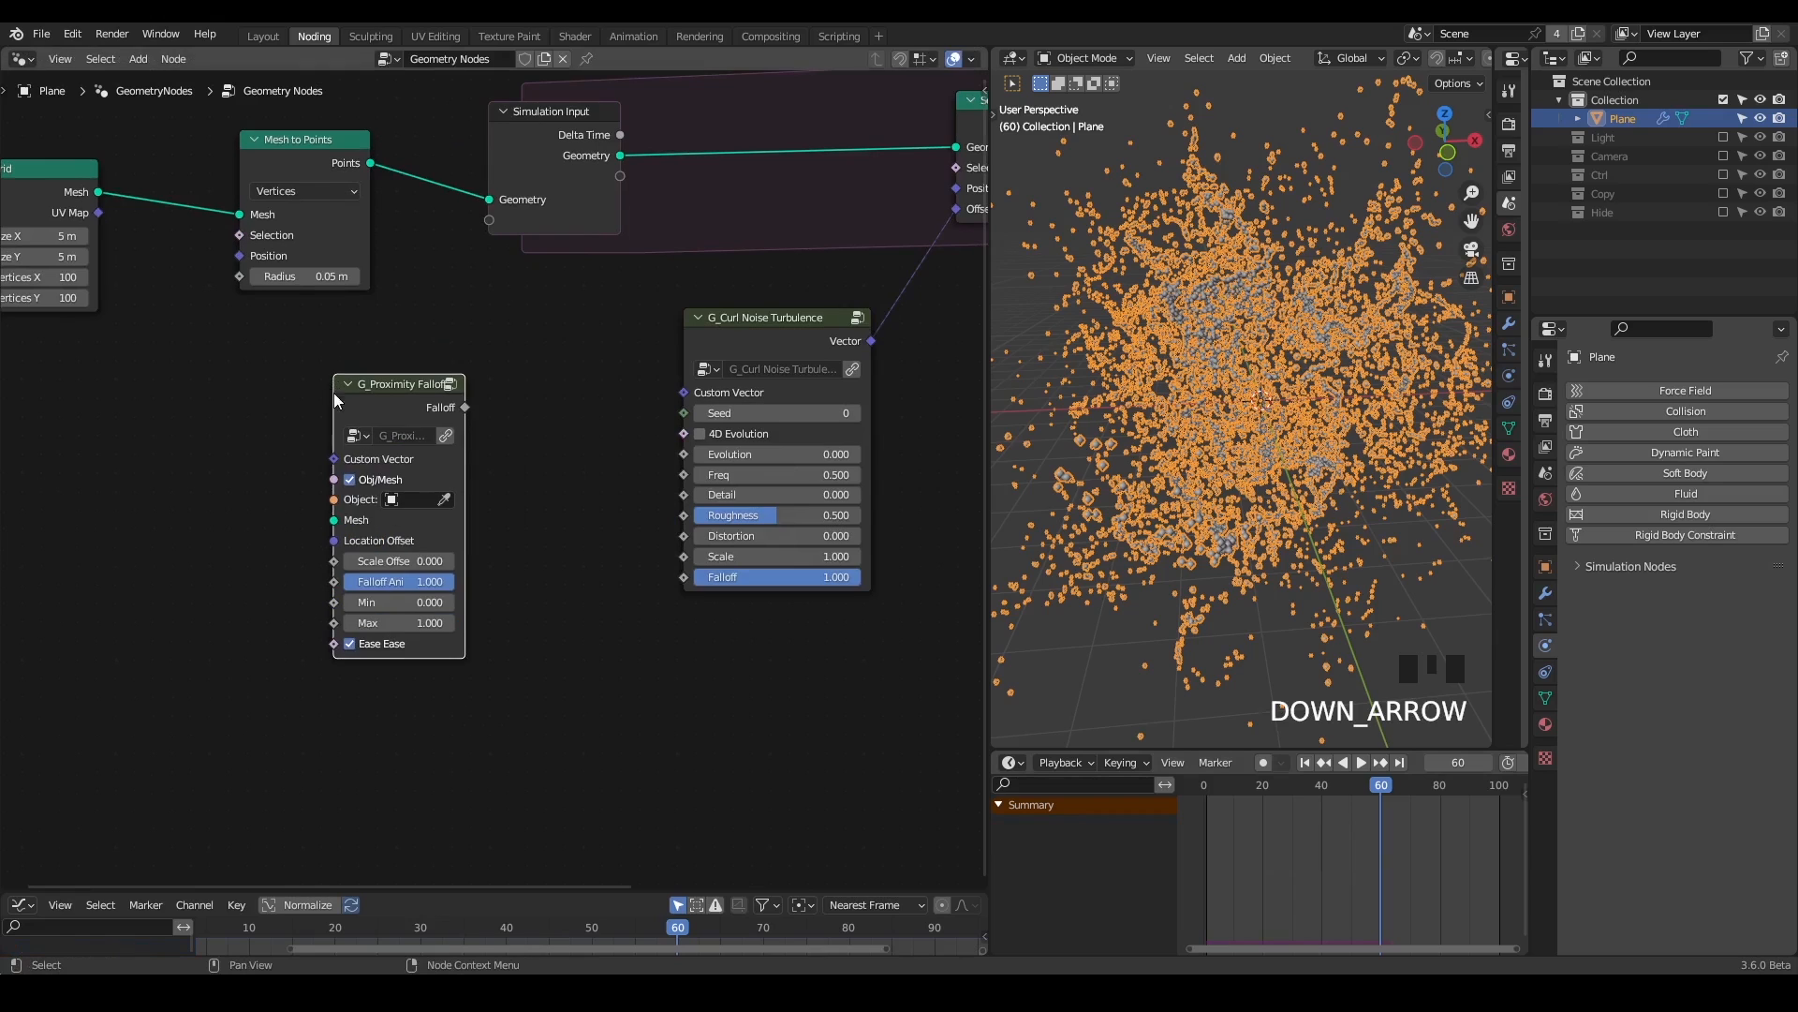
pyautogui.moveTo(385, 388); pyautogui.dragTo(368, 286, button='middle')
pyautogui.scroll(1, 368, 287)
# - Draw an annotation stroke from G_Proximity Falloff toward G_Curl Noise Turbulence and move the falloff node farther away from it
pyautogui.moveTo(348, 287)
pyautogui.mouseDown()
pyautogui.moveTo(281, 289)
pyautogui.moveTo(590, 278)
pyautogui.mouseUp()
pyautogui.press('d')
pyautogui.moveTo(437, 293); pyautogui.dragTo(266, 315)
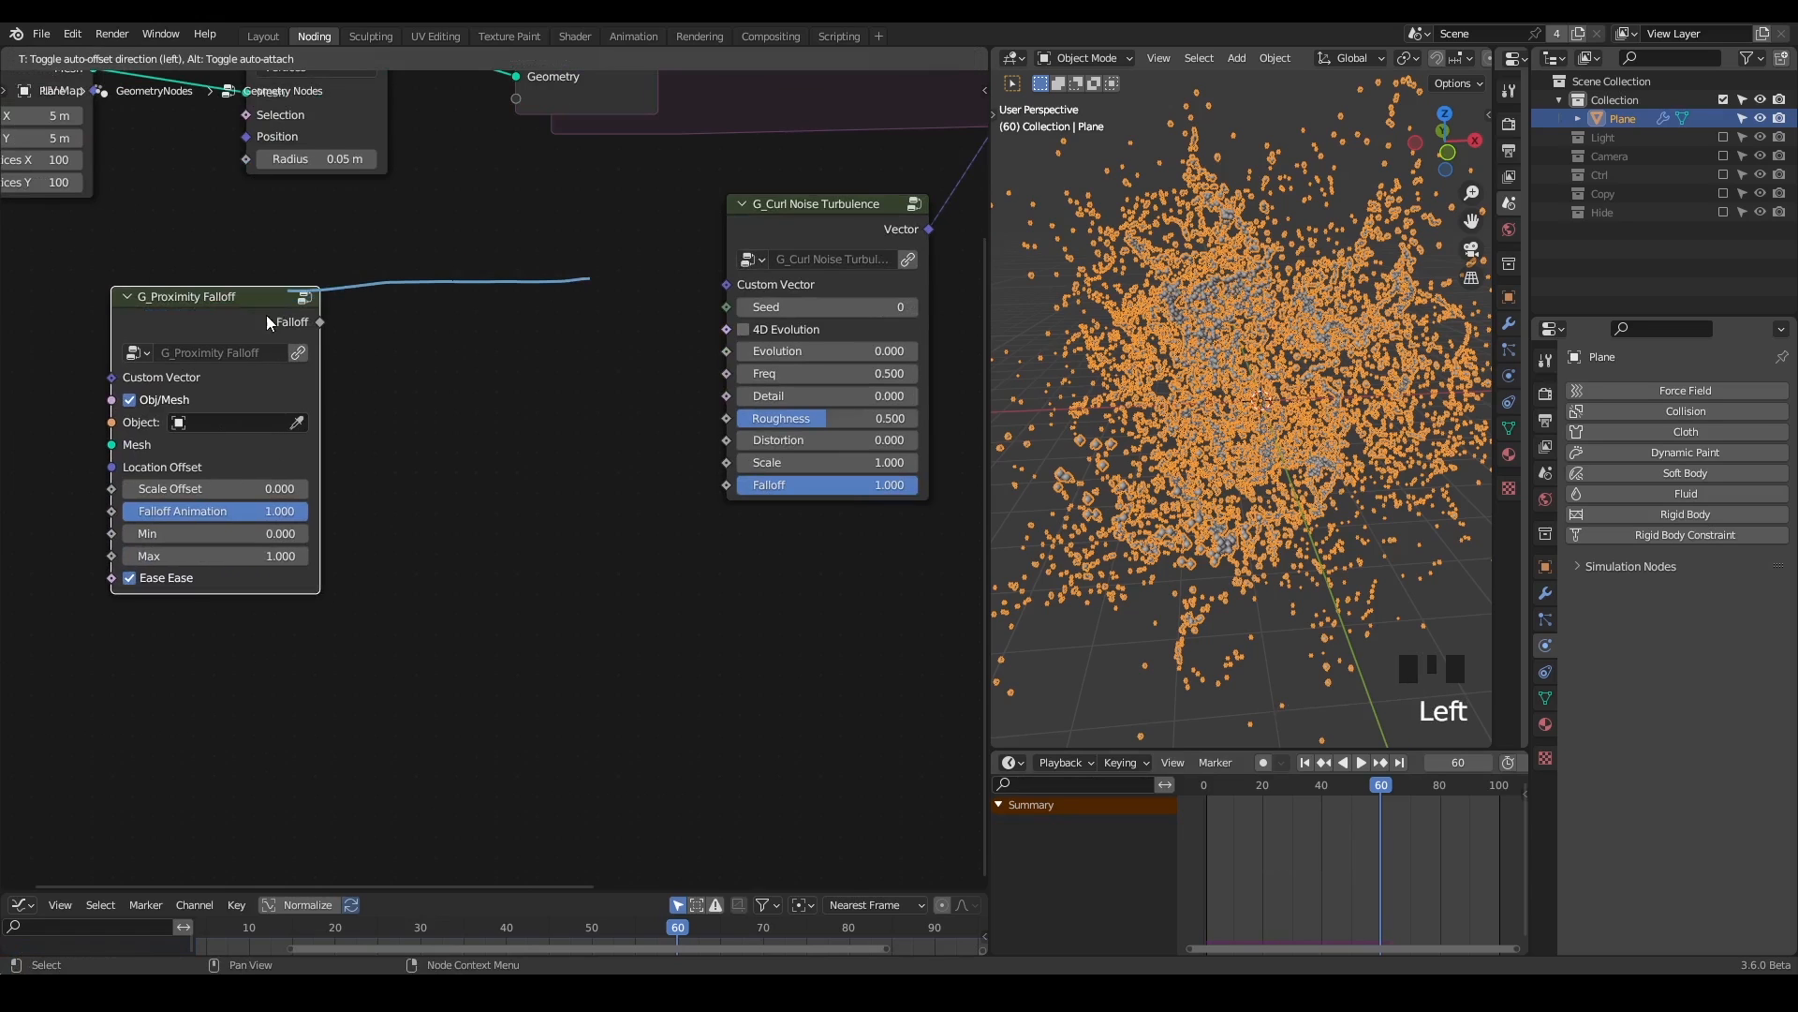
pyautogui.hotkey('ctrl', 'a')
pyautogui.write('proximi')
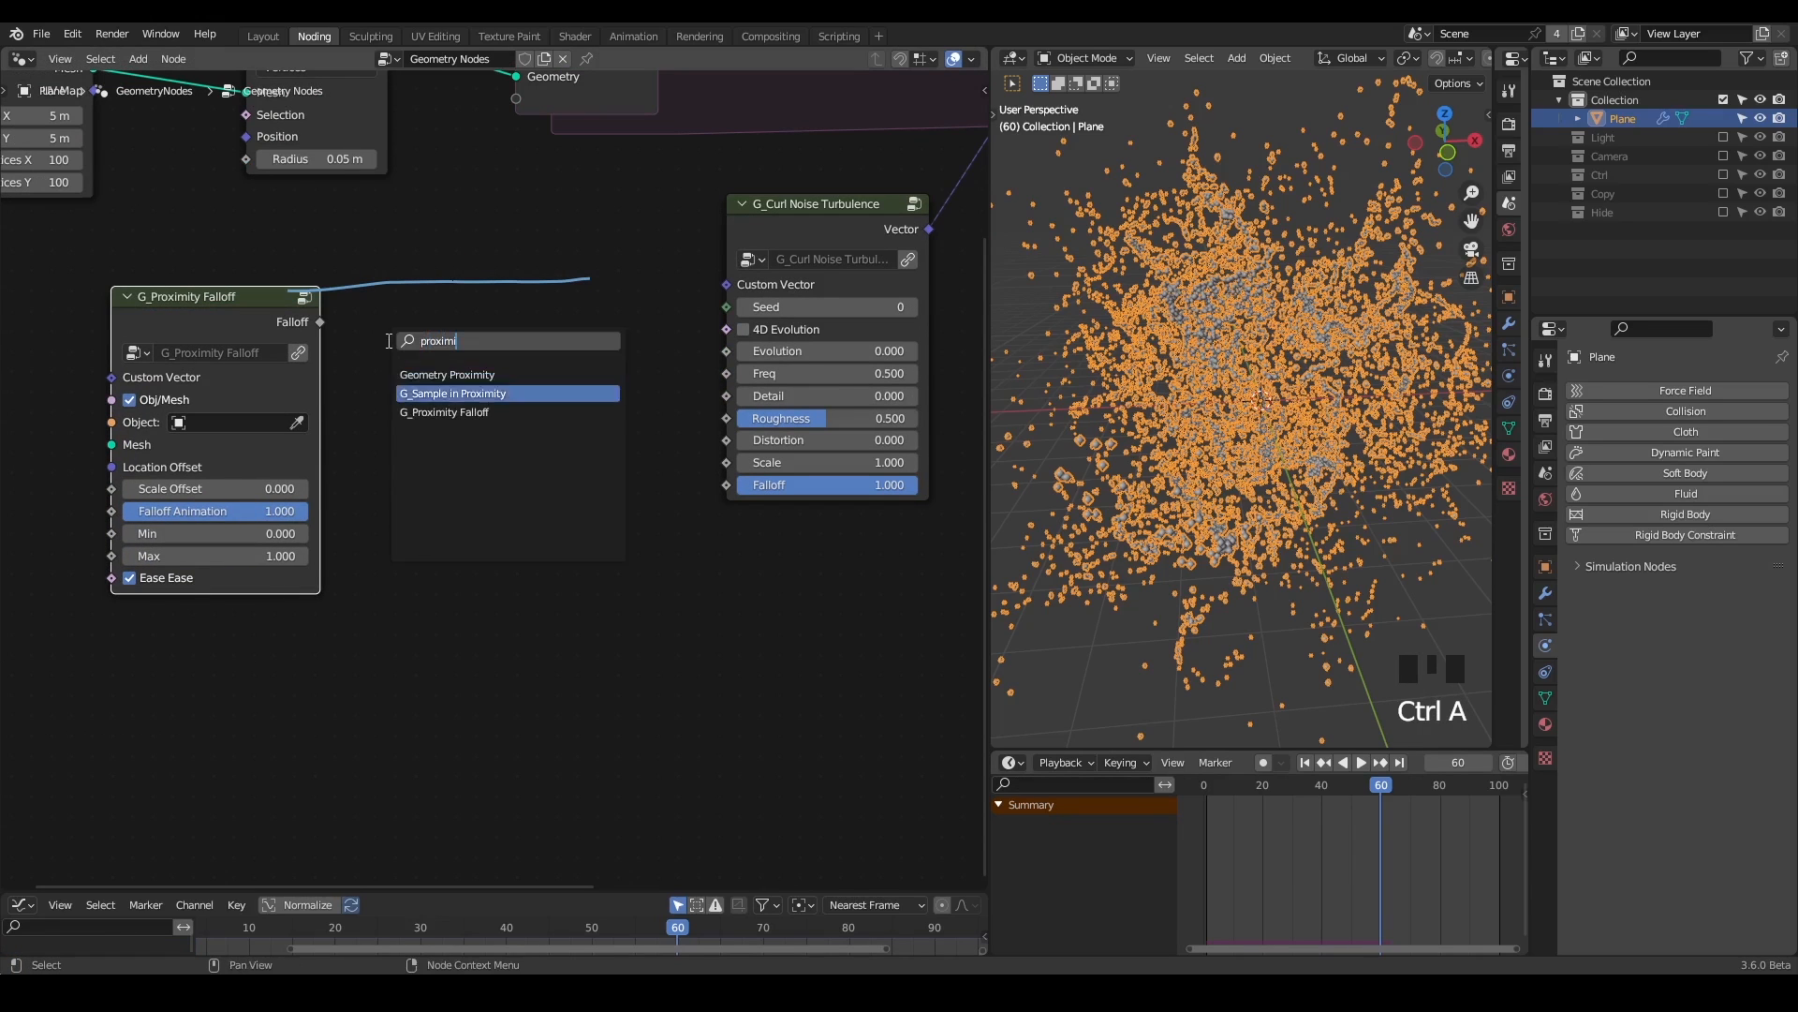
pyautogui.press('Down')
pyautogui.press('Return')
pyautogui.click(389, 340)
pyautogui.press('x')
# - Add a Geometry Proximity node and a Distance vector node beneath it, and cut the Distance node's link from G_Proximity Falloff
pyautogui.hotkey('ctrl', 'a')
pyautogui.write('geometry prox')
pyautogui.press('Return')
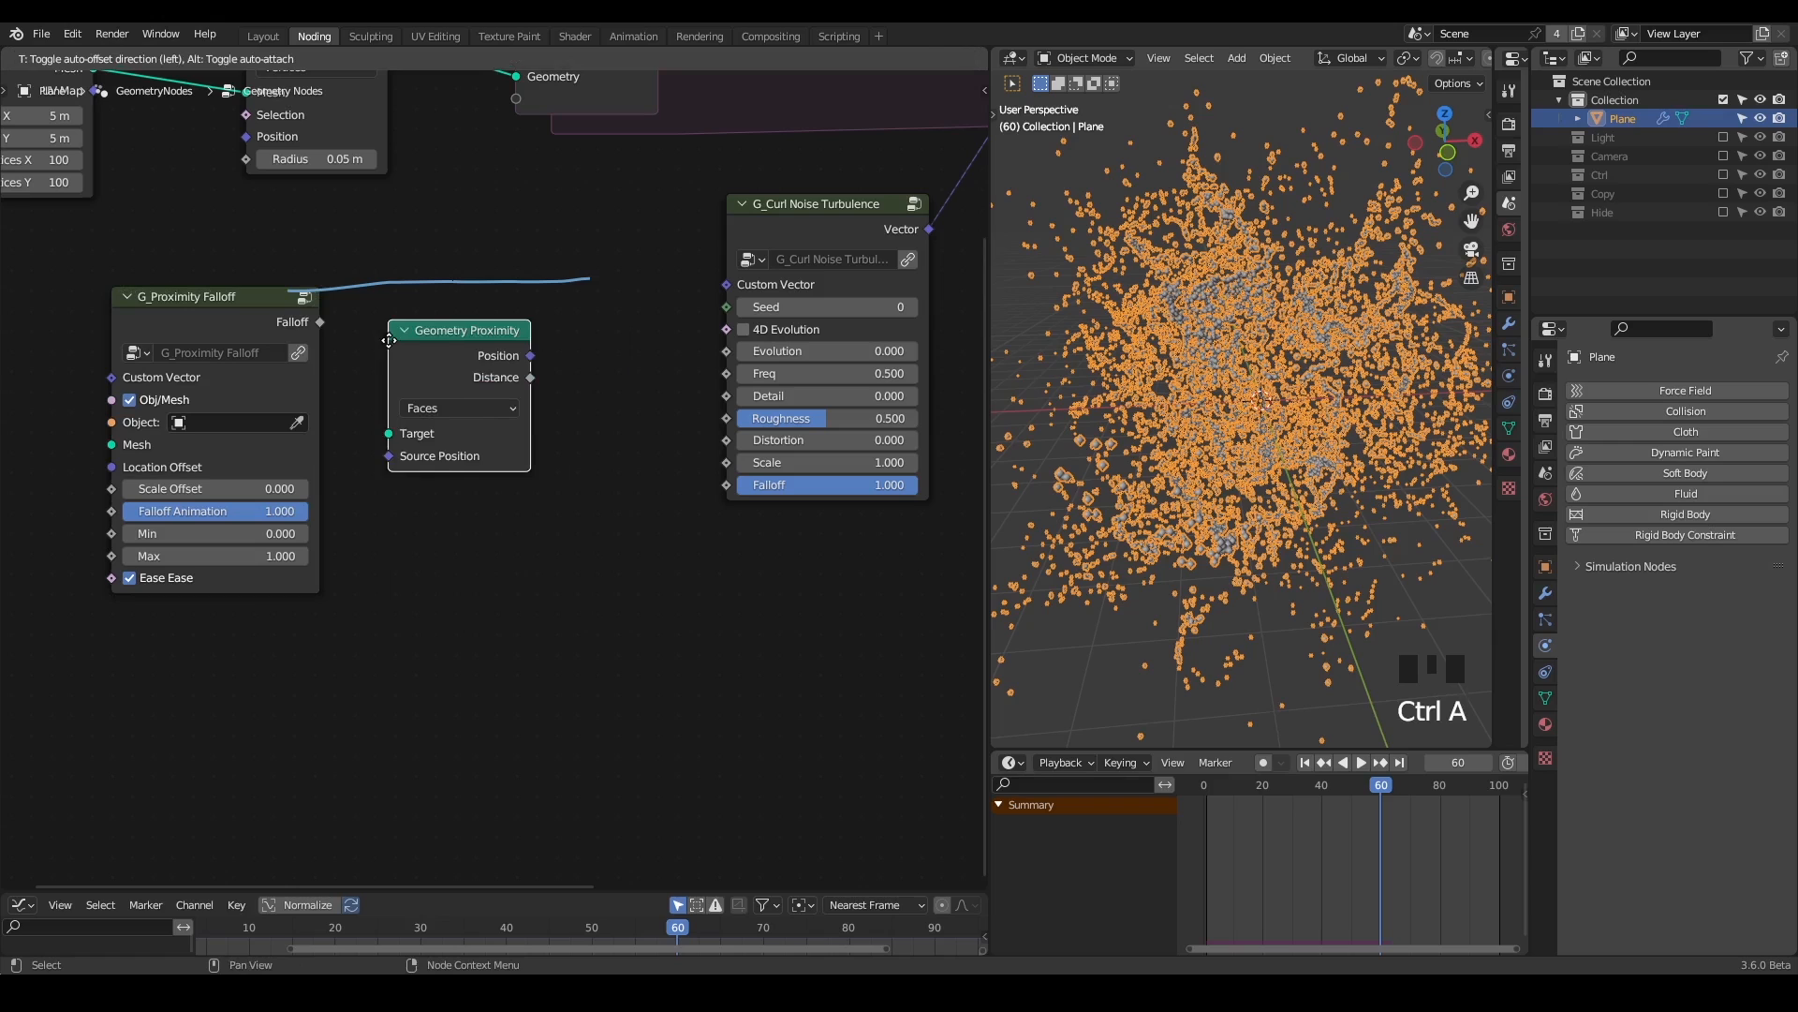
pyautogui.click(456, 326)
pyautogui.moveTo(319, 321); pyautogui.dragTo(434, 490)
pyautogui.write('distance')
pyautogui.click(506, 543)
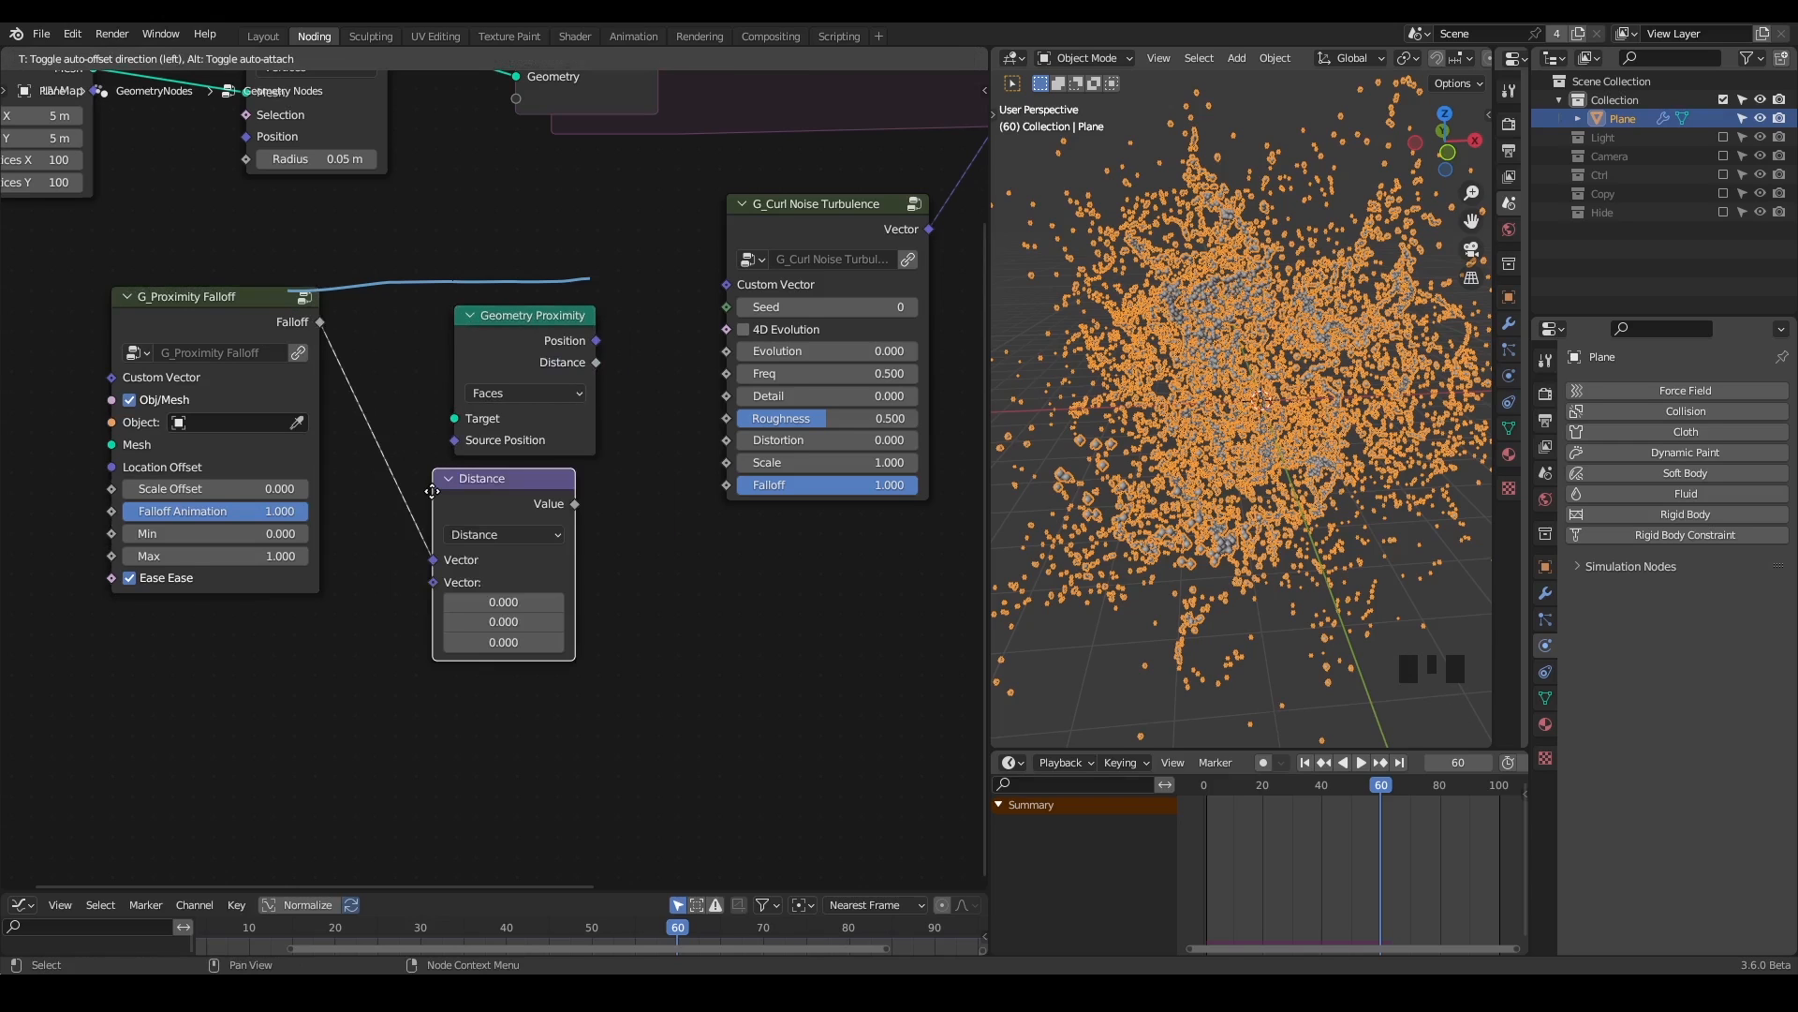
pyautogui.keyDown('ctrl'); pyautogui.moveTo(383, 449); pyautogui.dragTo(387, 514, button='right'); pyautogui.keyUp('ctrl')
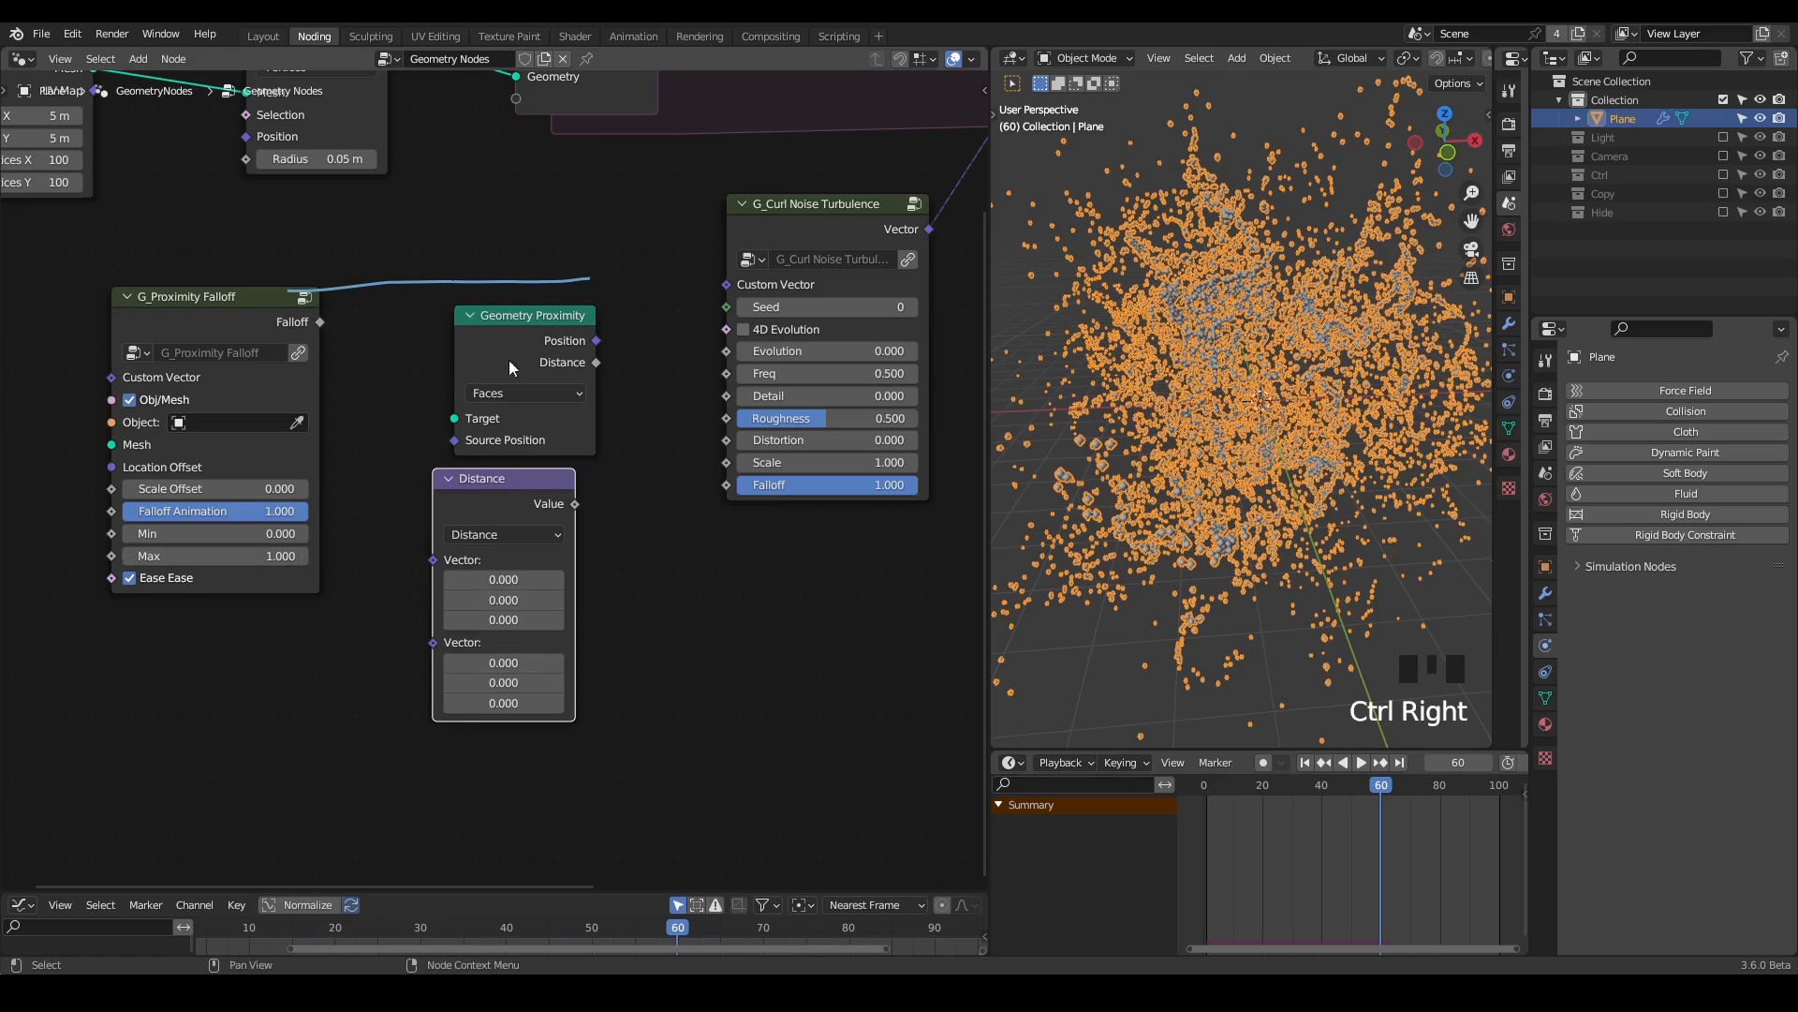
# - Link Geometry Proximity's Distance output to the turbulence's Distortion input and remove that link again
pyautogui.click(590, 380)
pyautogui.moveTo(595, 363); pyautogui.dragTo(726, 439)
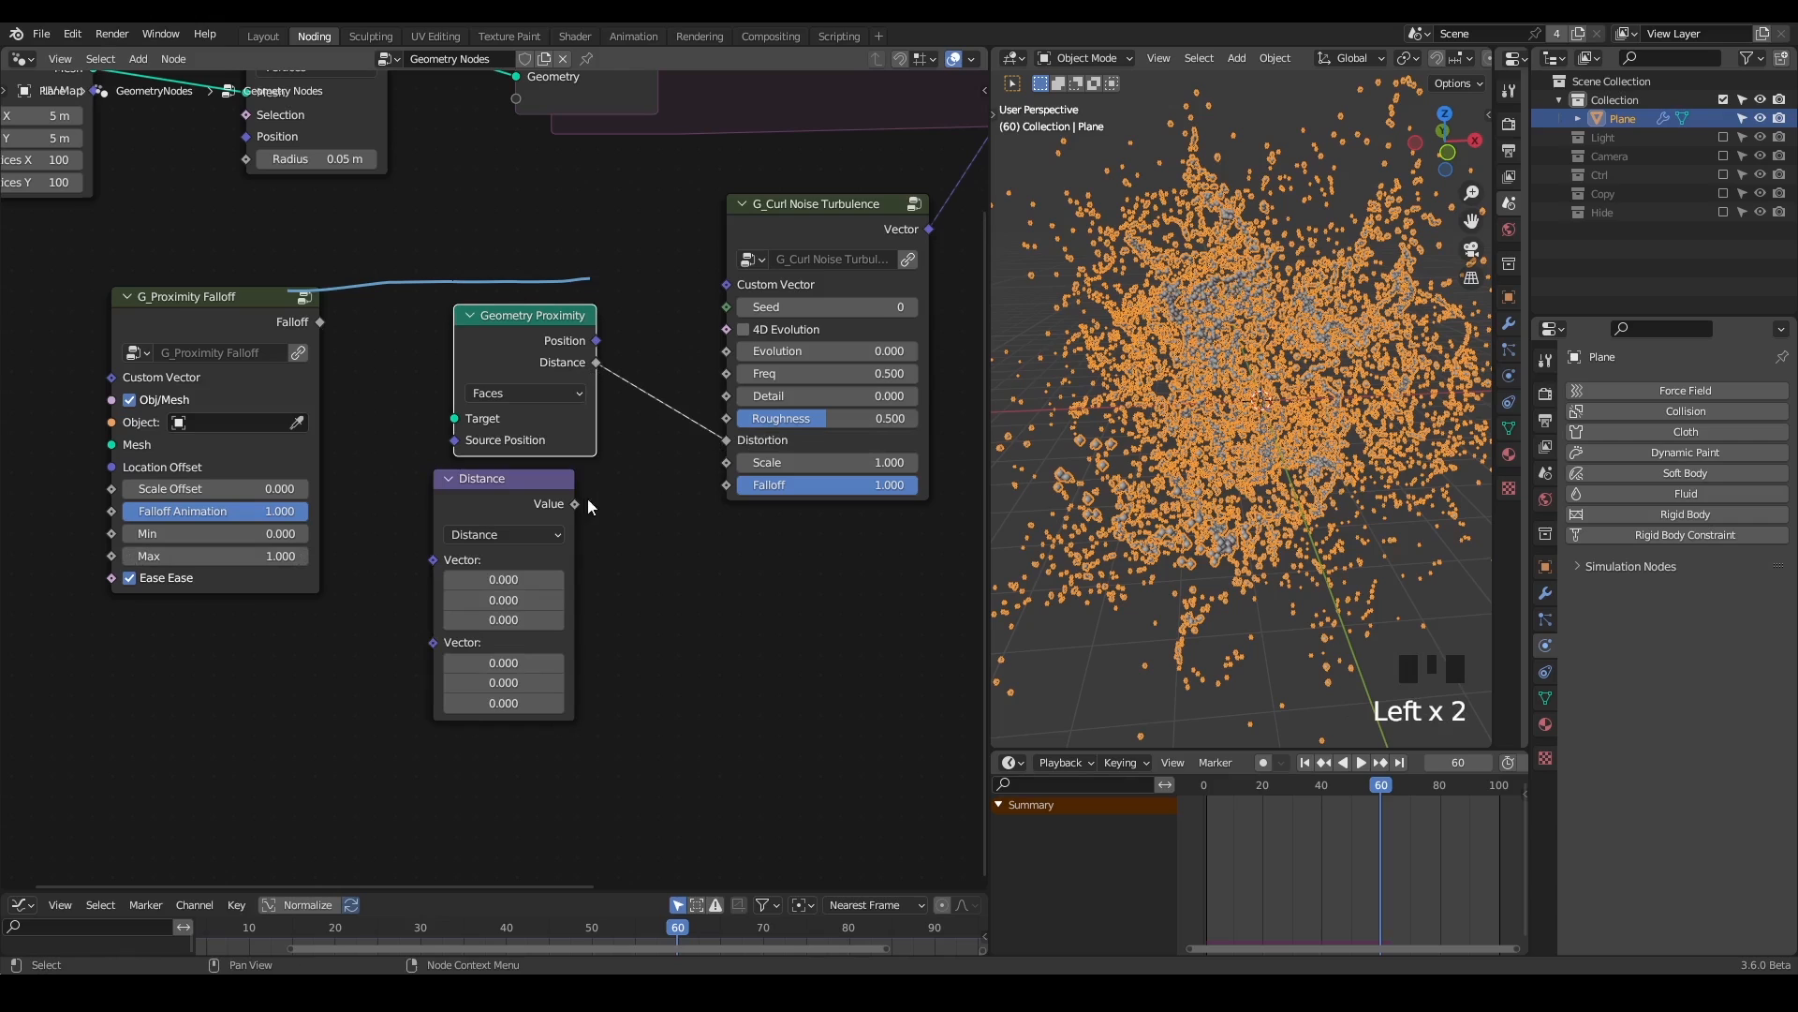
pyautogui.moveTo(575, 504); pyautogui.dragTo(663, 498)
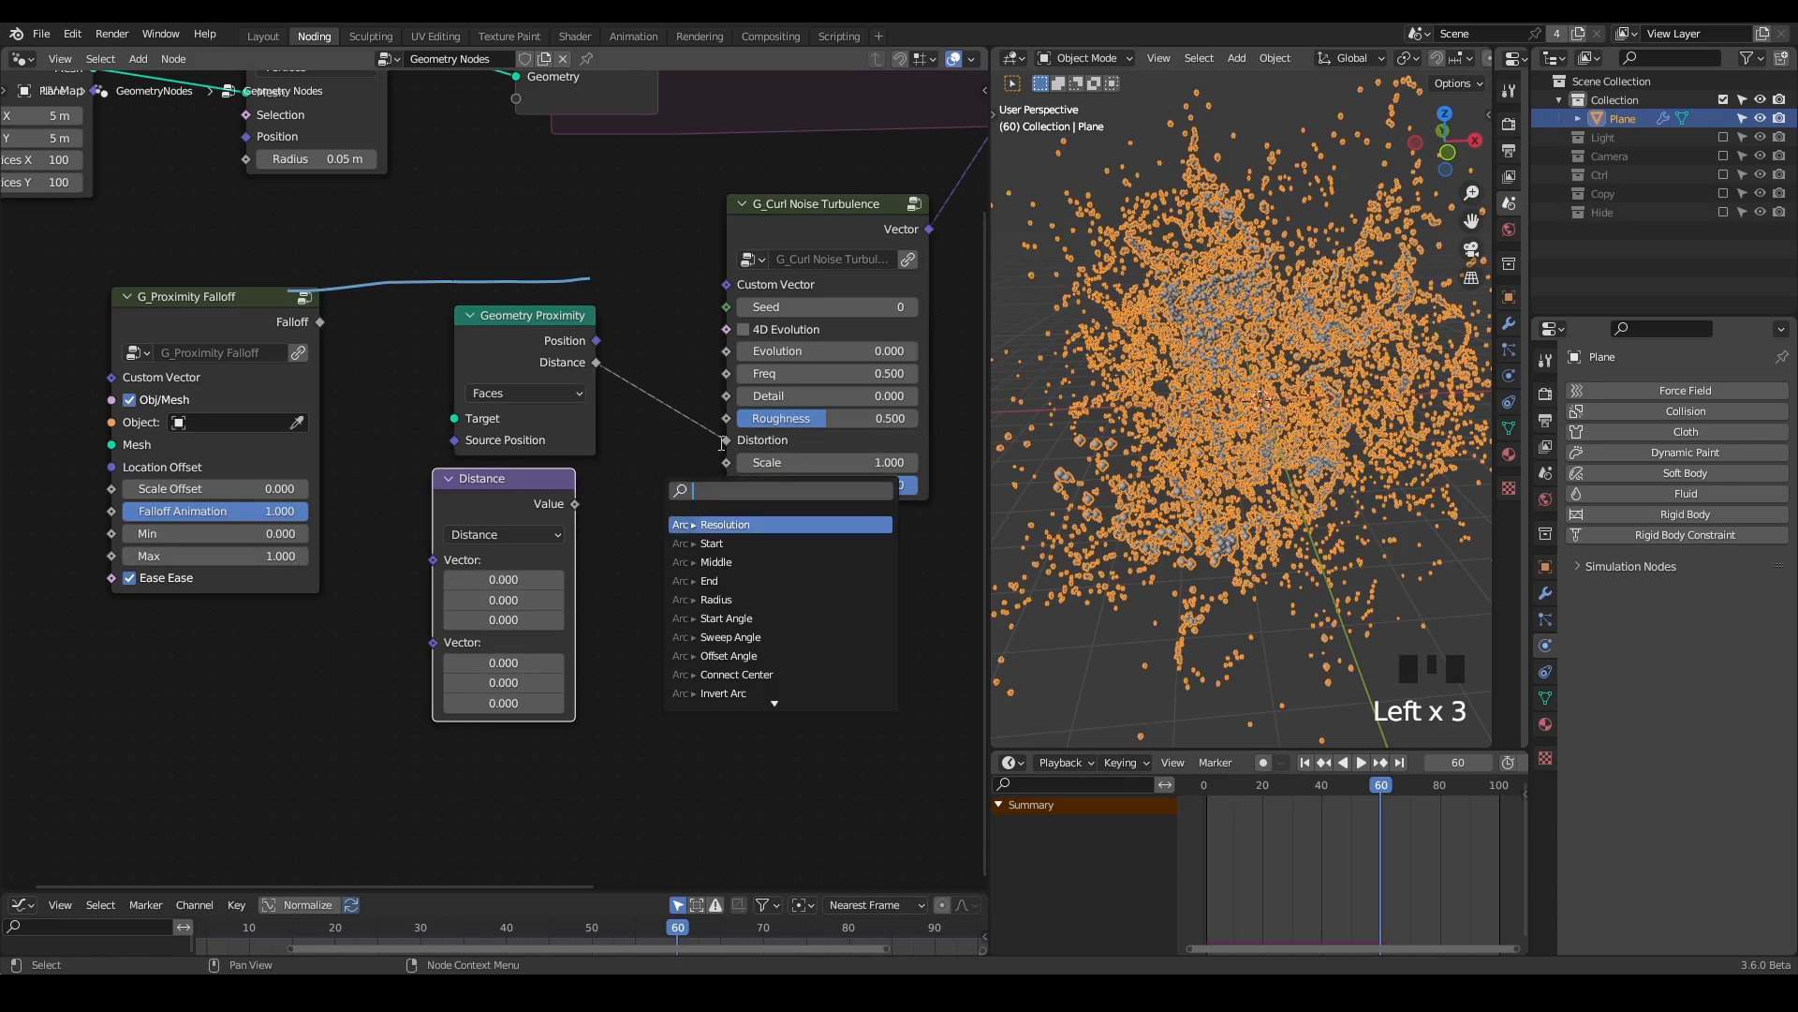
pyautogui.moveTo(726, 439); pyautogui.dragTo(683, 454)
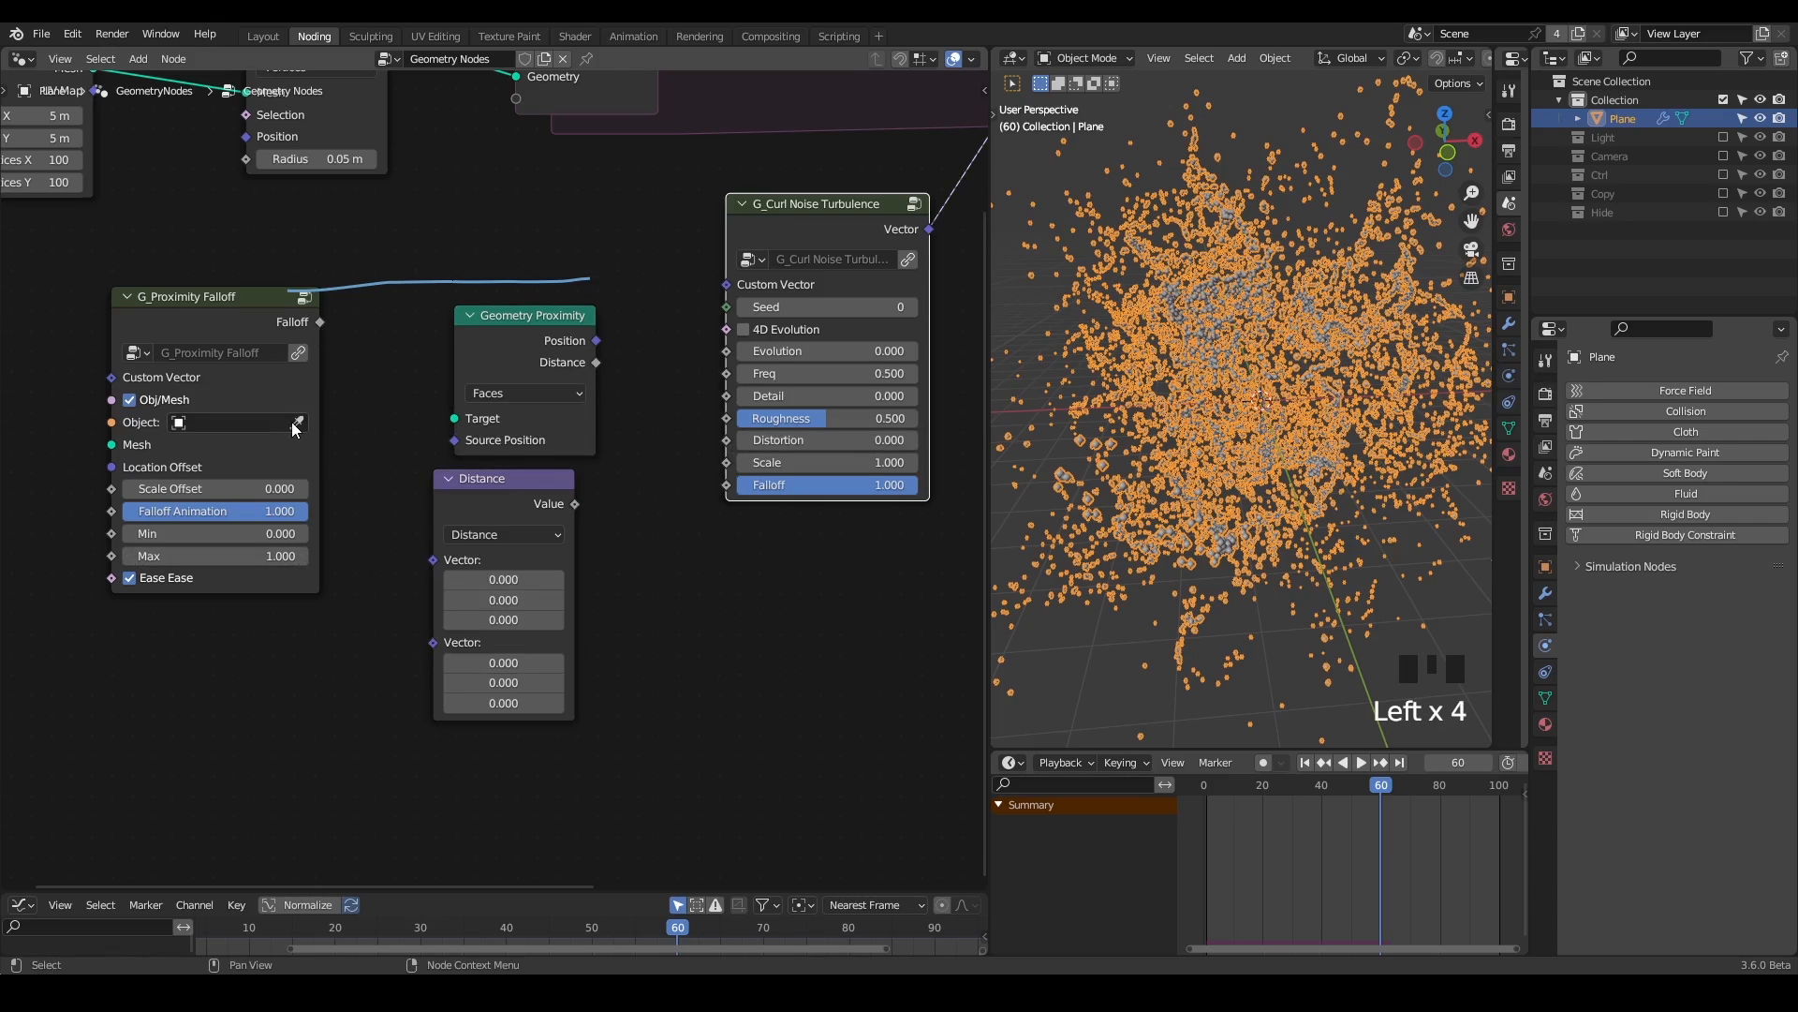
# - Connect G_Proximity Falloff's output to the turbulence's Falloff input, and clear away the Geometry Proximity and Distance nodes and the annotation
pyautogui.moveTo(320, 322); pyautogui.dragTo(732, 492)
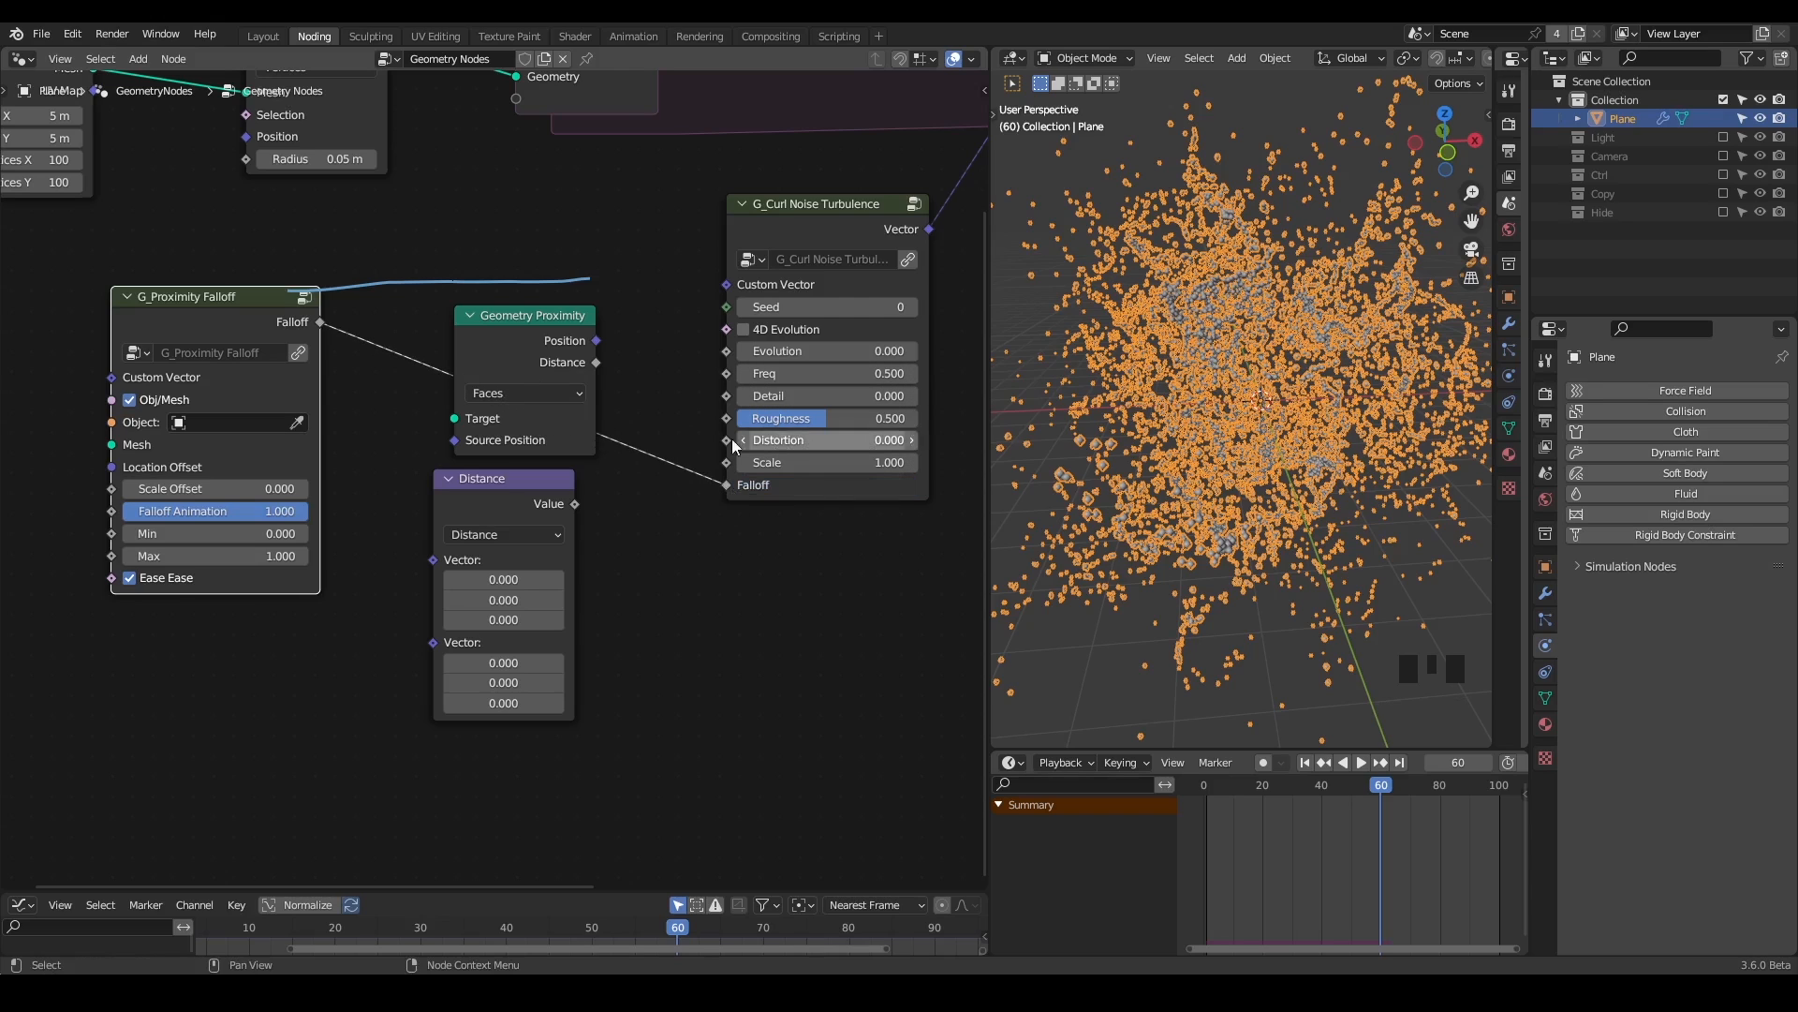
pyautogui.moveTo(613, 258); pyautogui.dragTo(468, 612)
pyautogui.press('x')
pyautogui.press('d')
pyautogui.moveTo(620, 273); pyautogui.dragTo(234, 271, button='right')
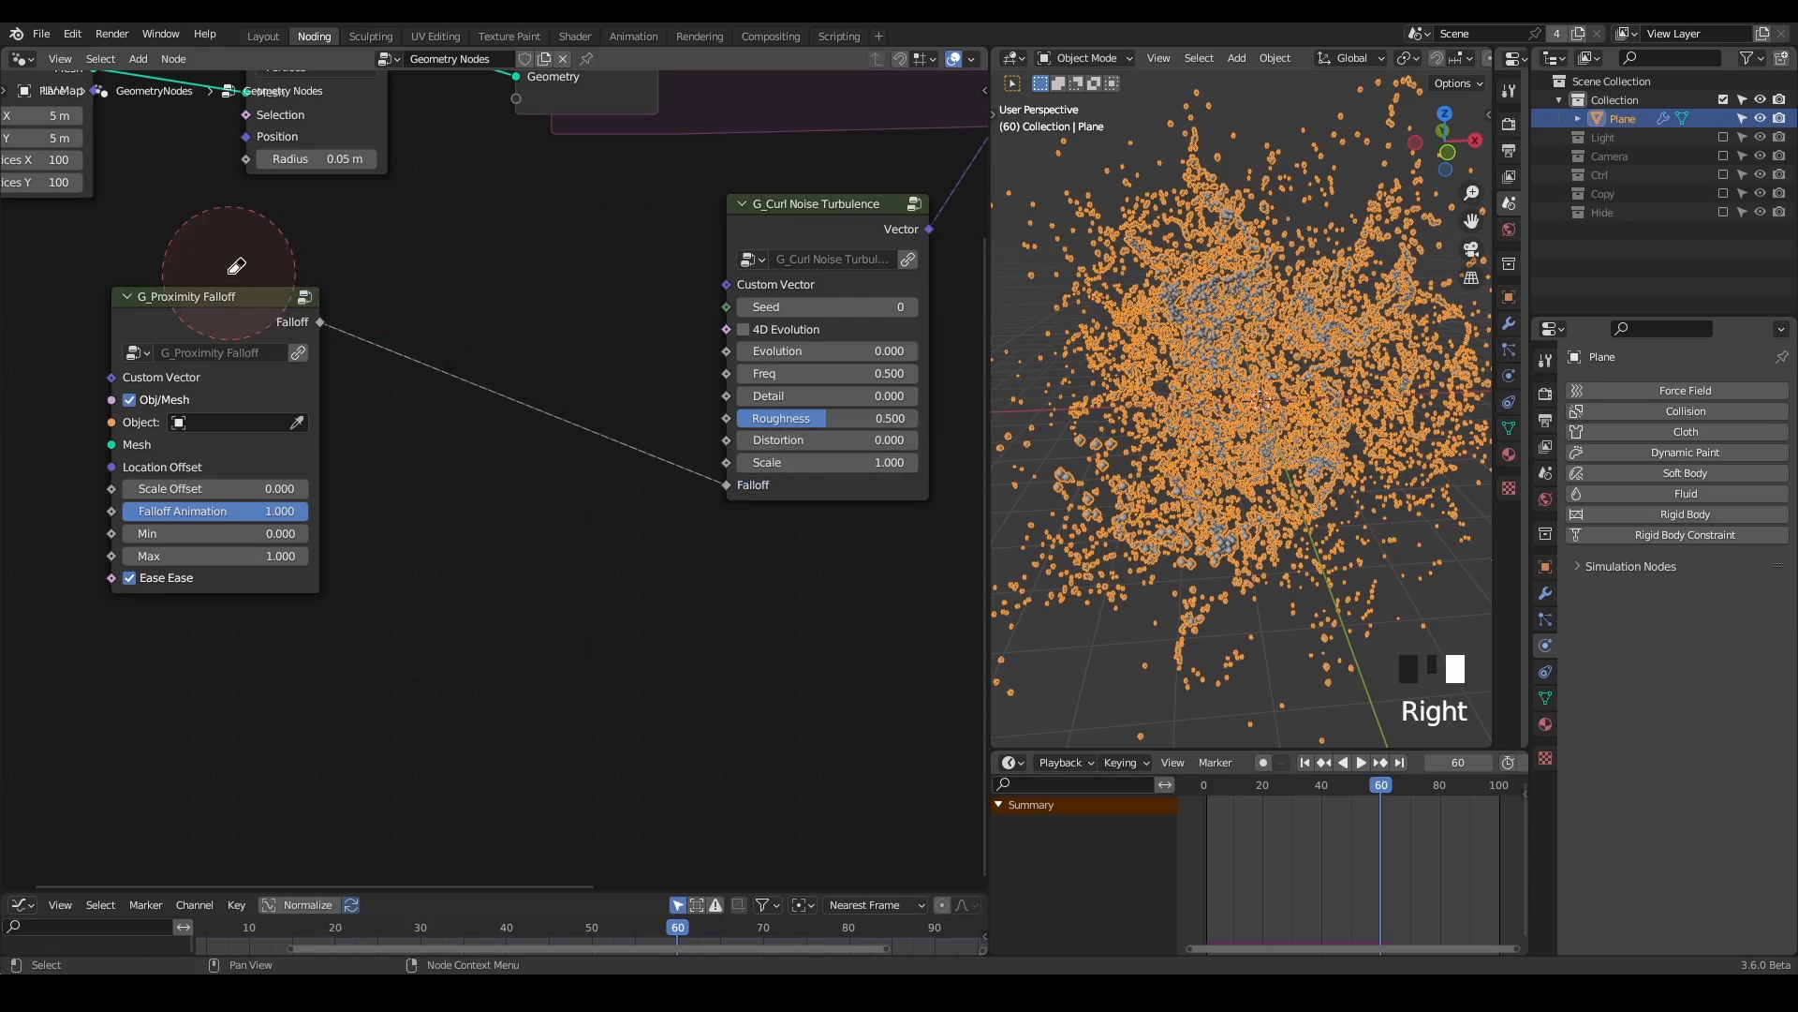
# - Add a sphere empty at the centre of the scene
pyautogui.click(1143, 92)
pyautogui.hotkey('shift', 'a')
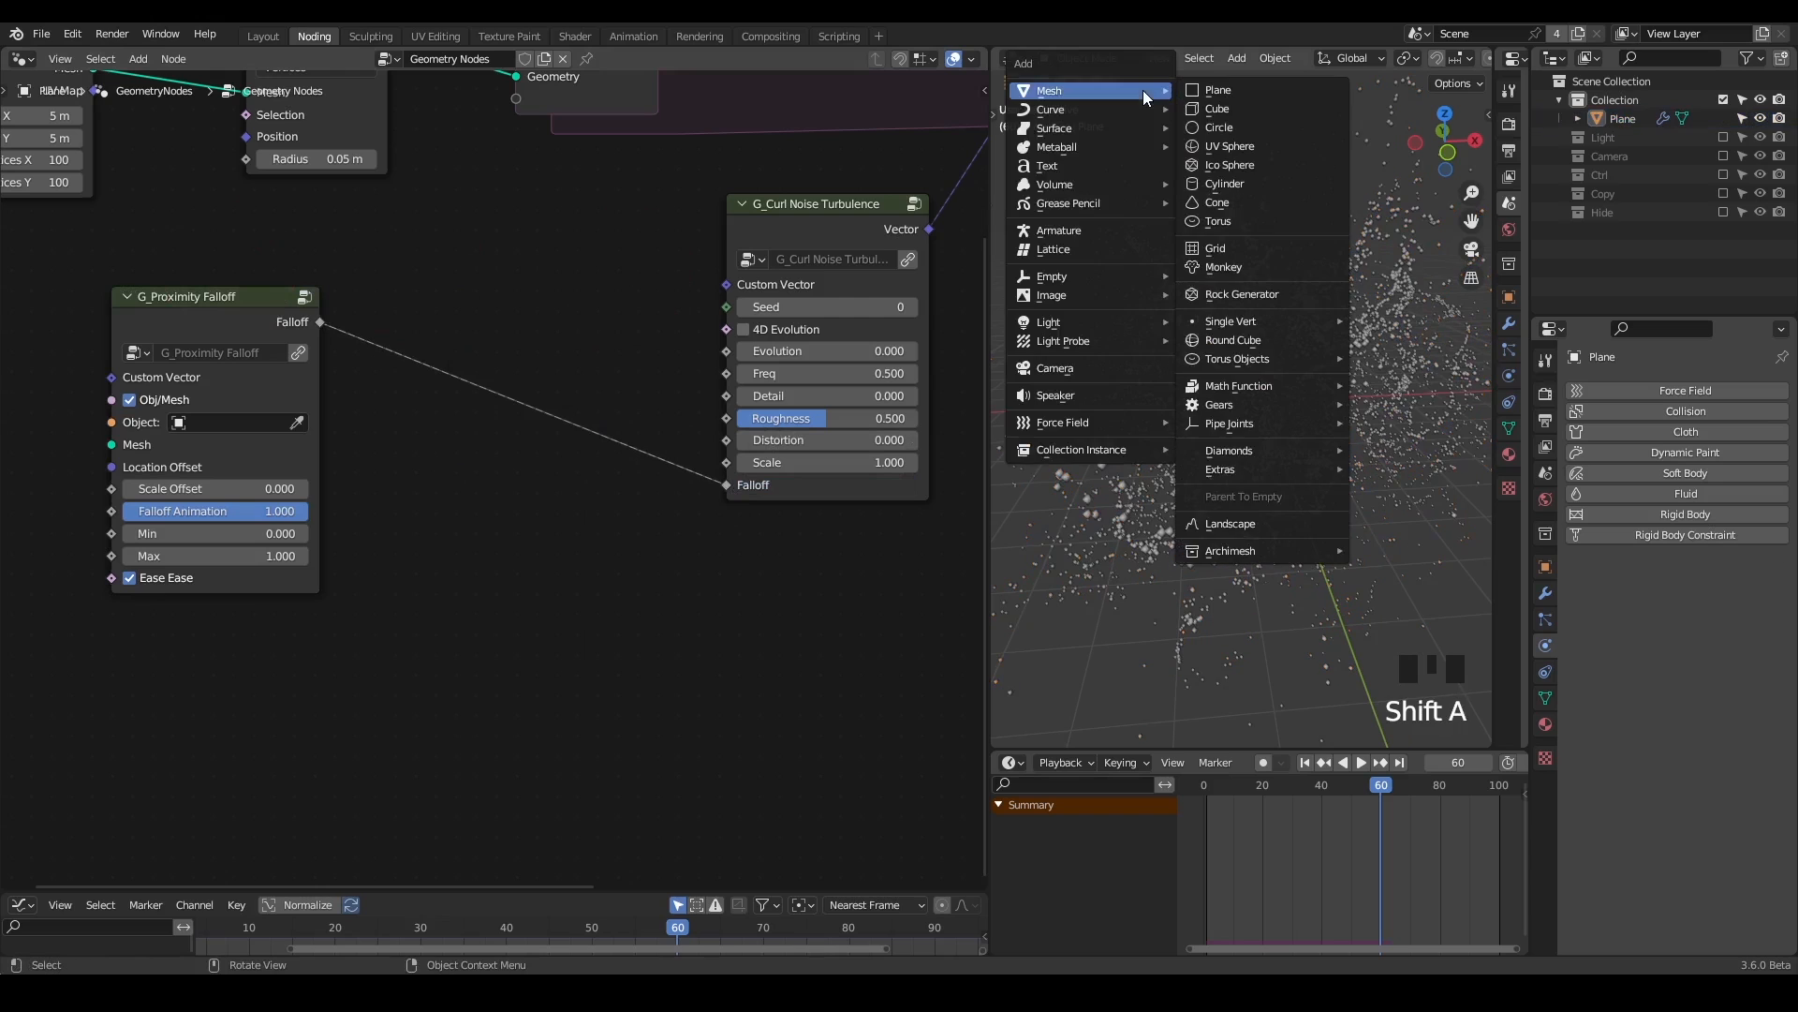
pyautogui.moveTo(1126, 269)
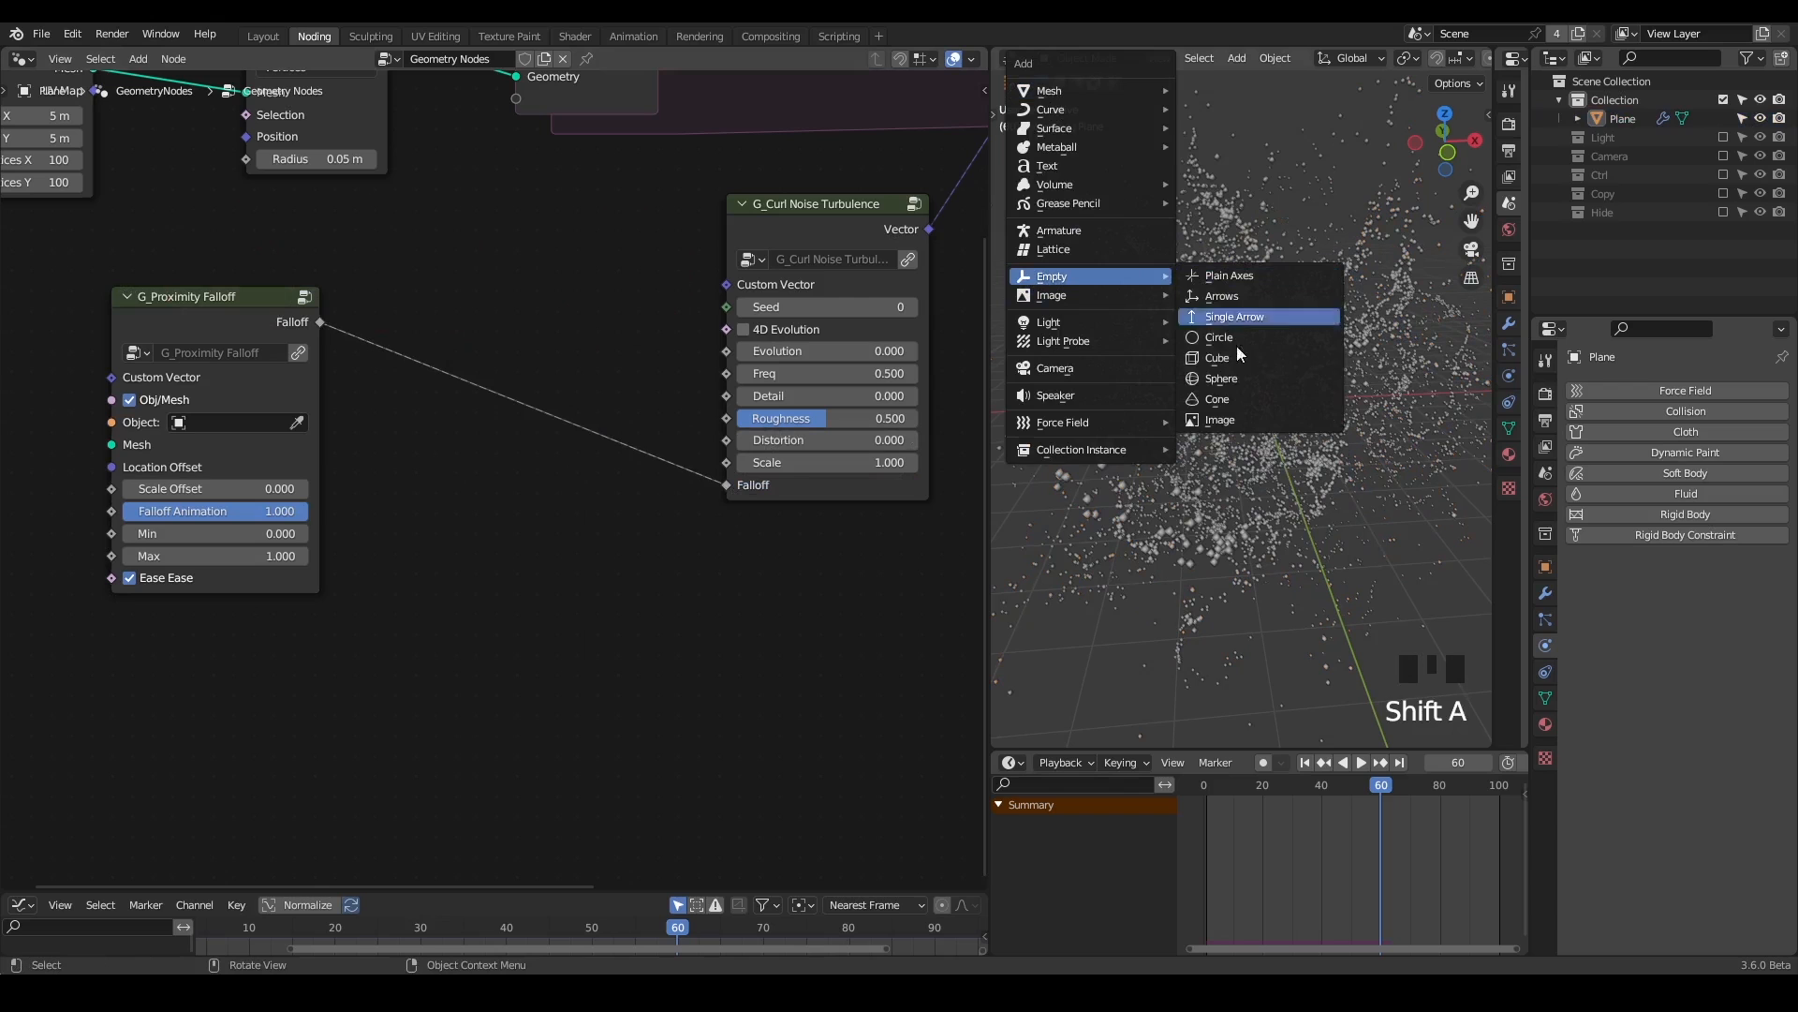
pyautogui.click(1227, 385)
pyautogui.scroll(3, 1419, 419)
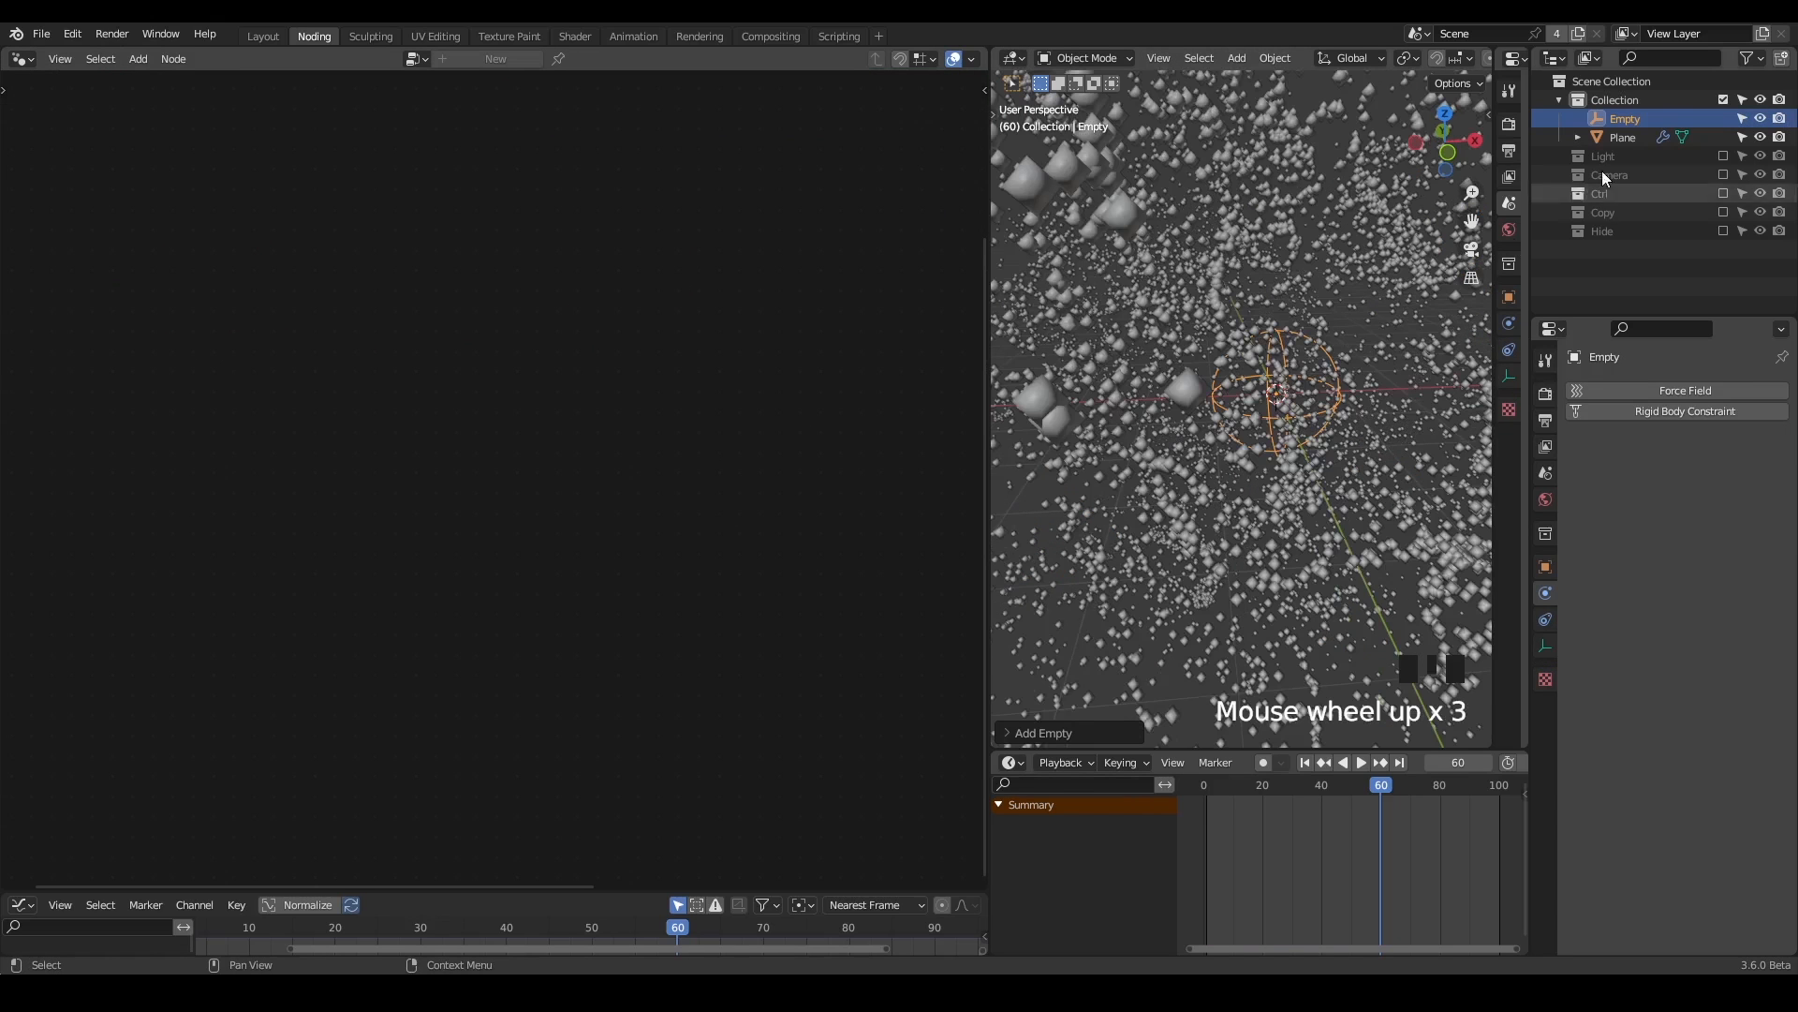
# - Pin the Plane's geometry node tree in the node editor and return to the first frame
pyautogui.click(1630, 136)
pyautogui.click(586, 58)
pyautogui.click(1305, 762)
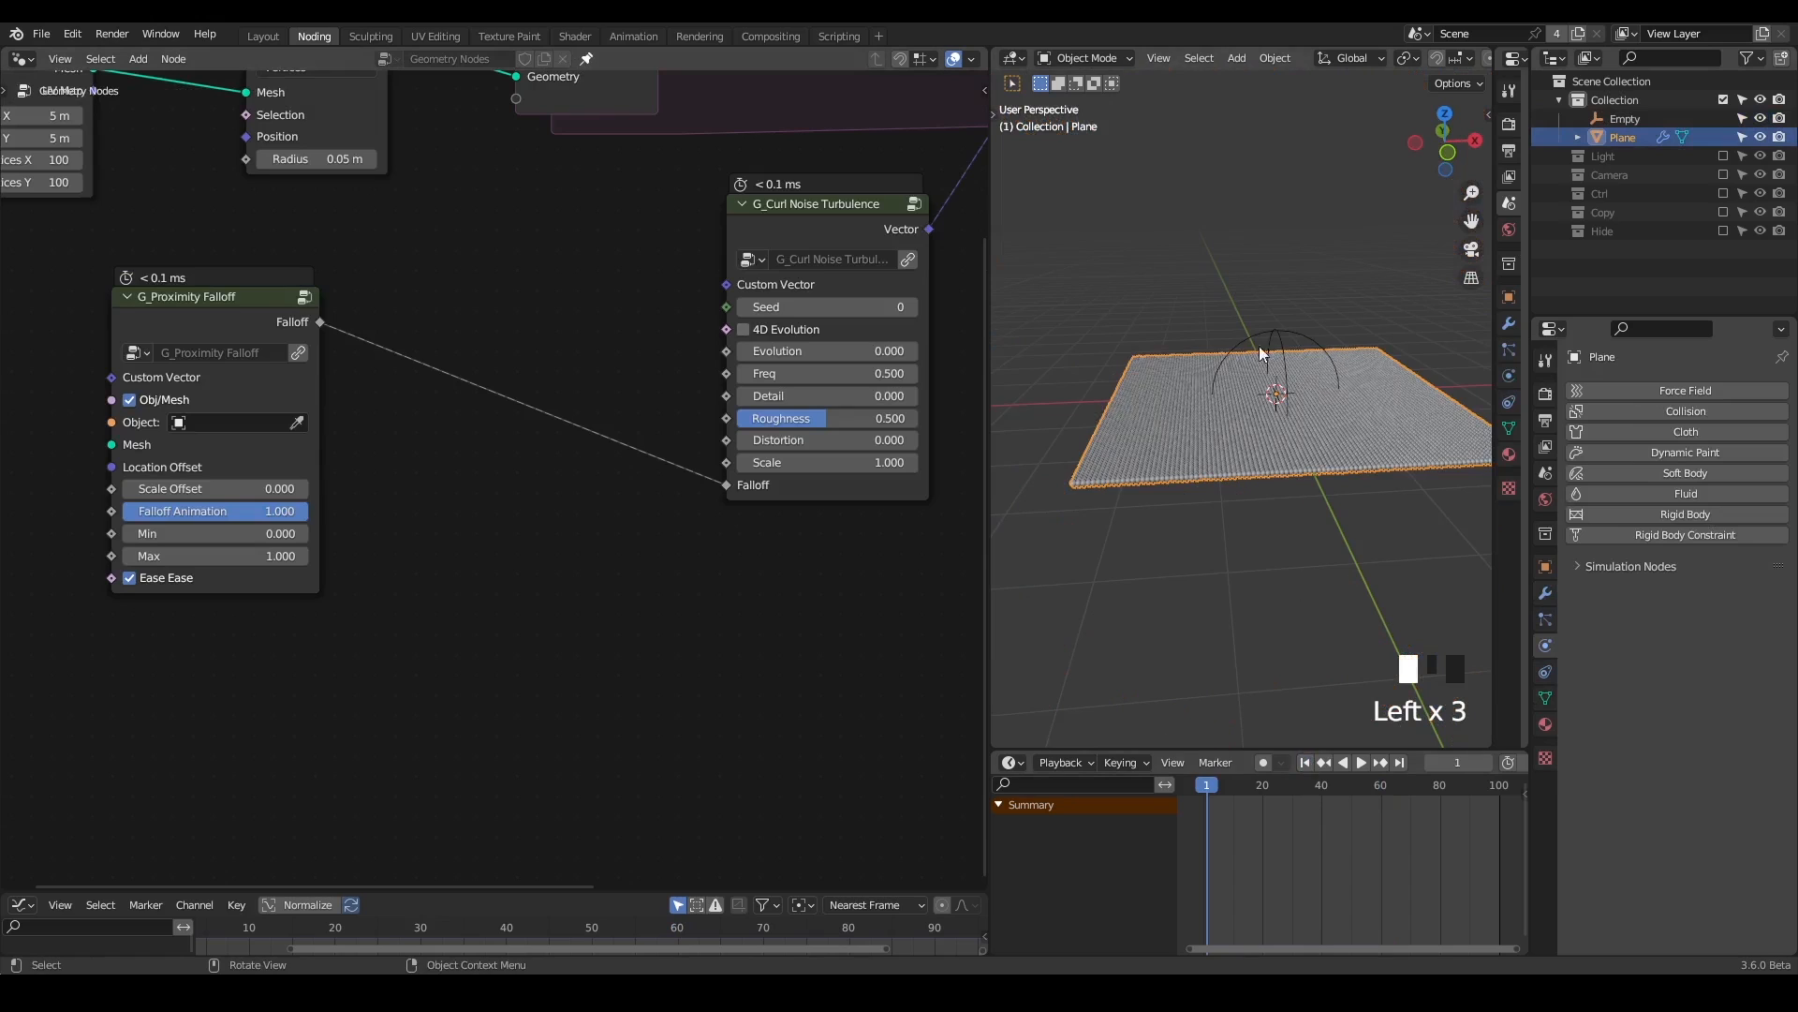
# - Pick the sphere Empty as the Object of G_Proximity Falloff
pyautogui.moveTo(300, 375); pyautogui.dragTo(350, 376)
pyautogui.click(349, 421)
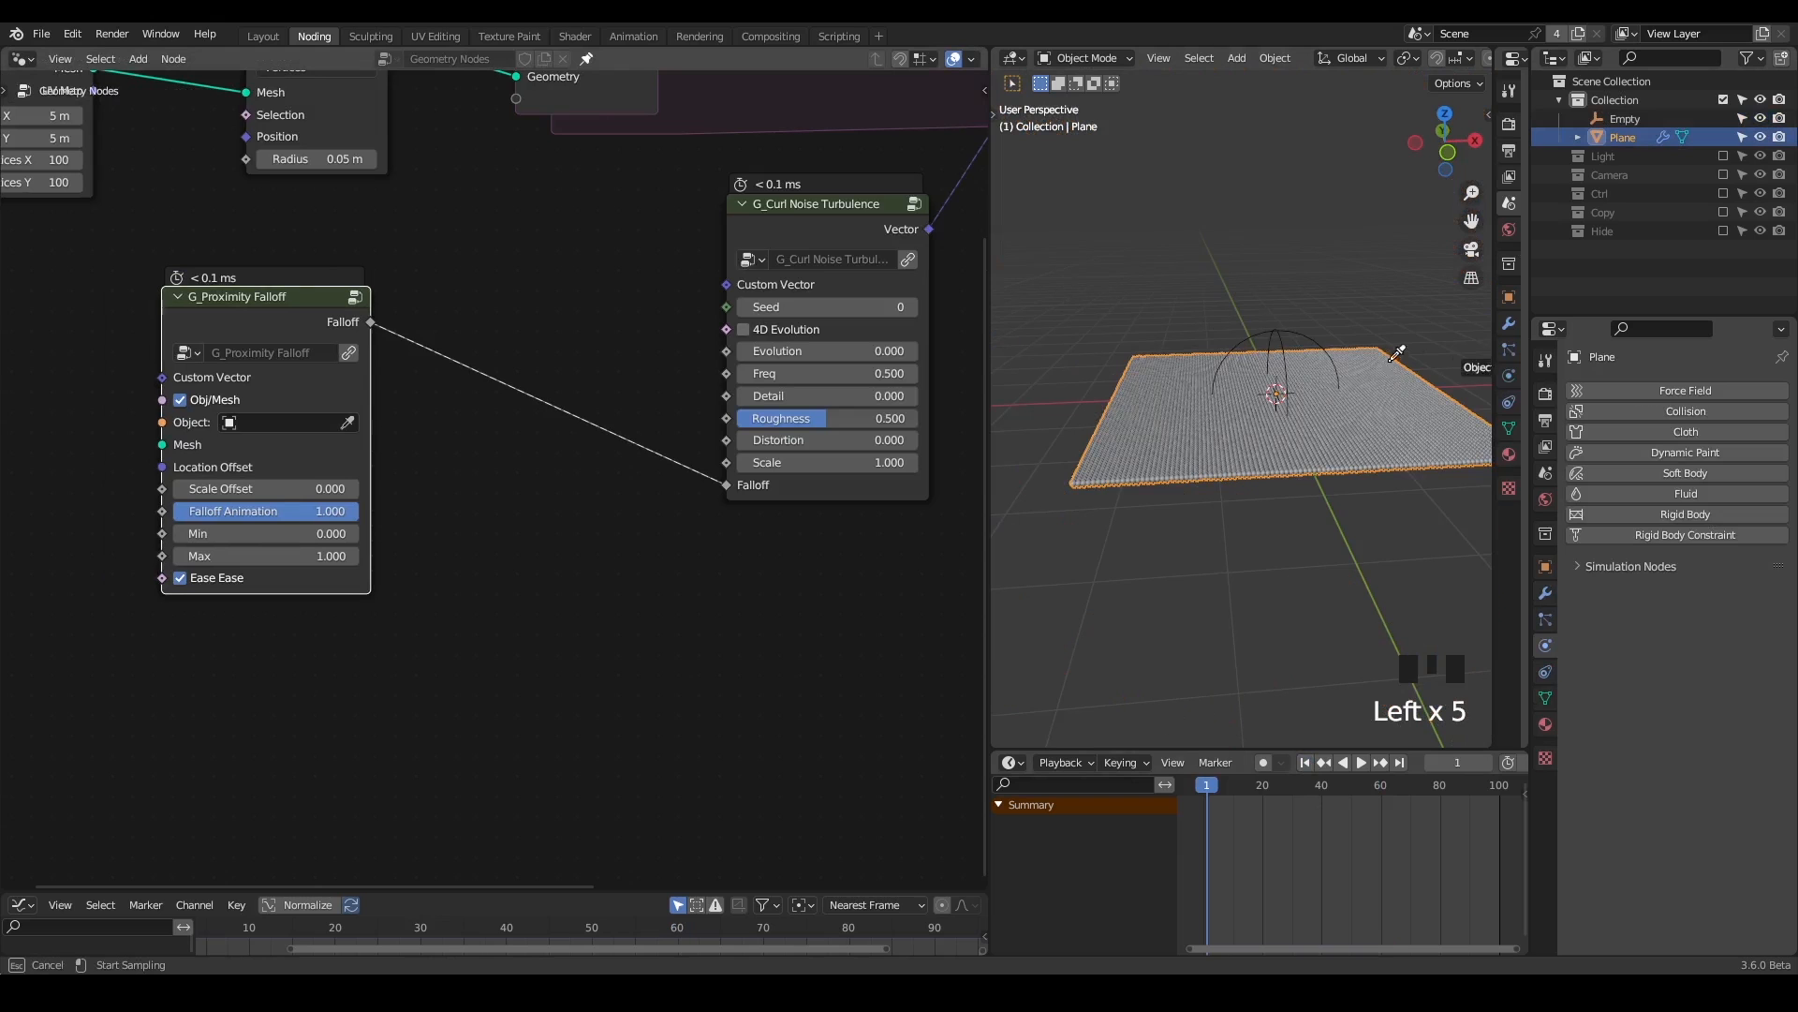
pyautogui.click(1297, 404)
pyautogui.scroll(2, 1300, 438)
pyautogui.moveTo(1317, 446); pyautogui.dragTo(1297, 395, button='middle')
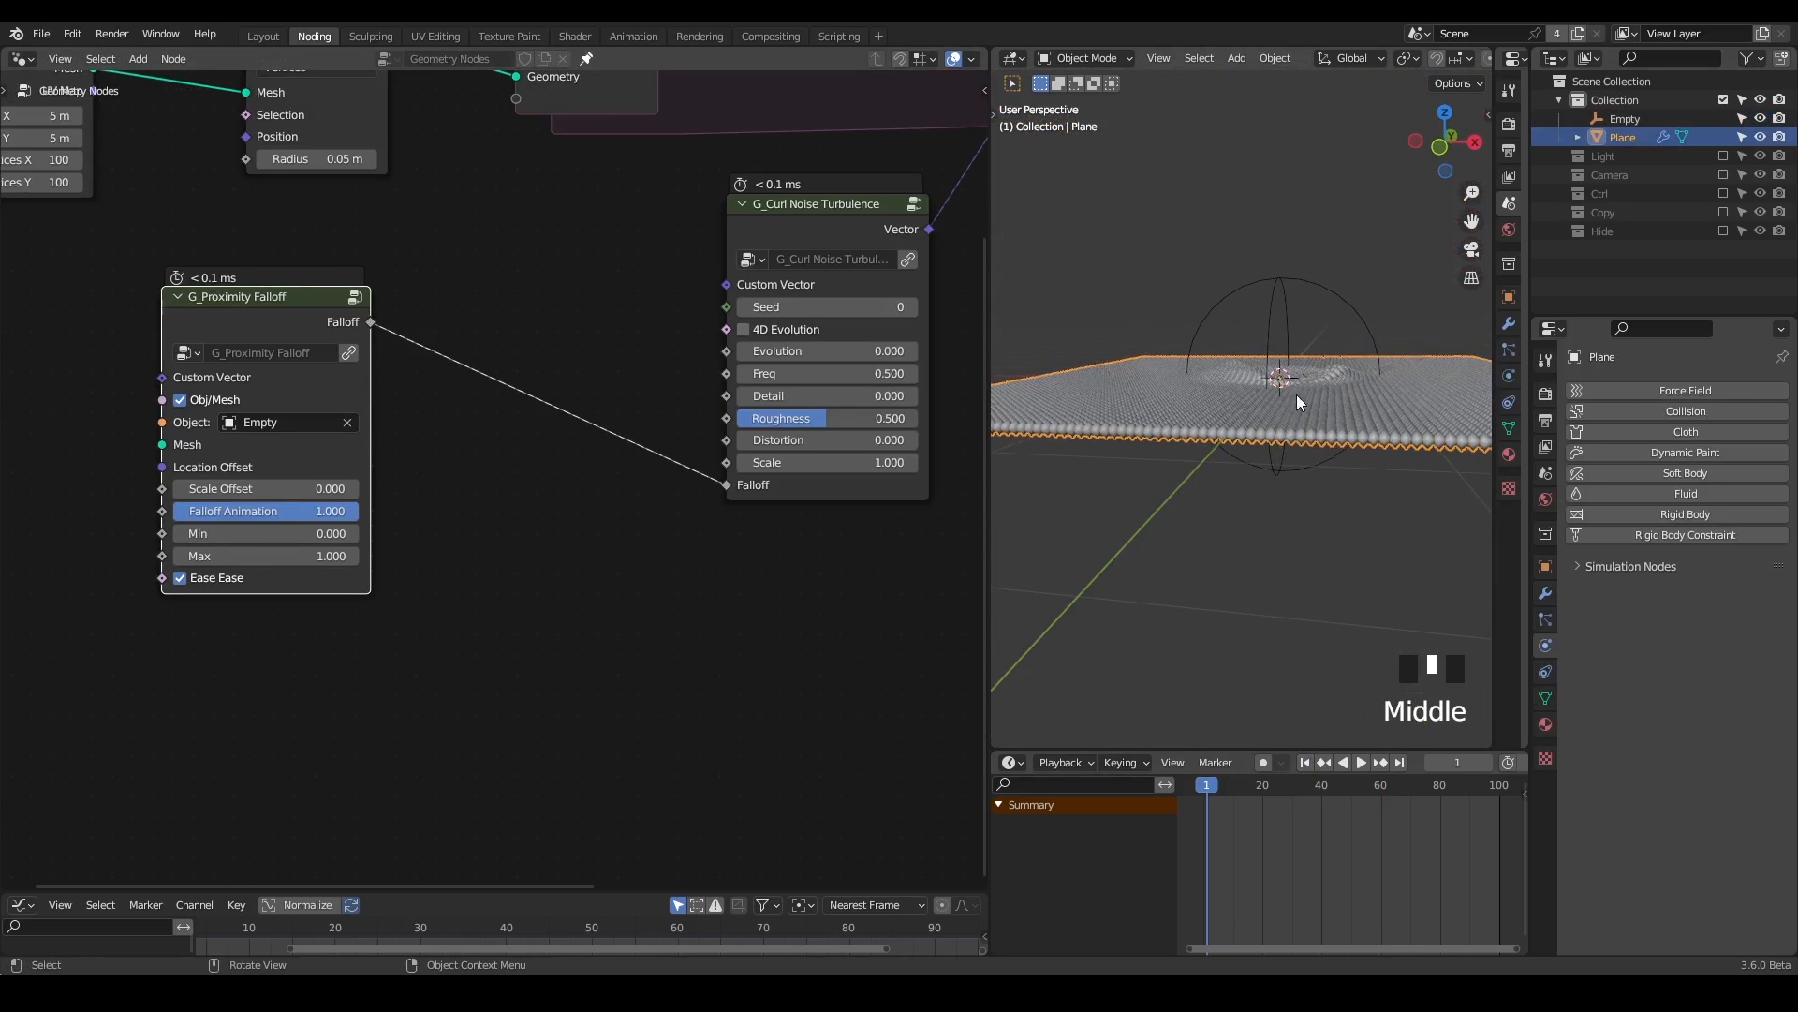
# - Select the sphere Empty and annotate the viewport with a short vertical stroke inside it and a small circle beside it
pyautogui.click(1323, 284)
pyautogui.press('d')
pyautogui.moveTo(1308, 343); pyautogui.dragTo(1311, 388)
pyautogui.keyDown('shift'); pyautogui.moveTo(1403, 498); pyautogui.dragTo(1319, 513, button='middle'); pyautogui.keyUp('shift')
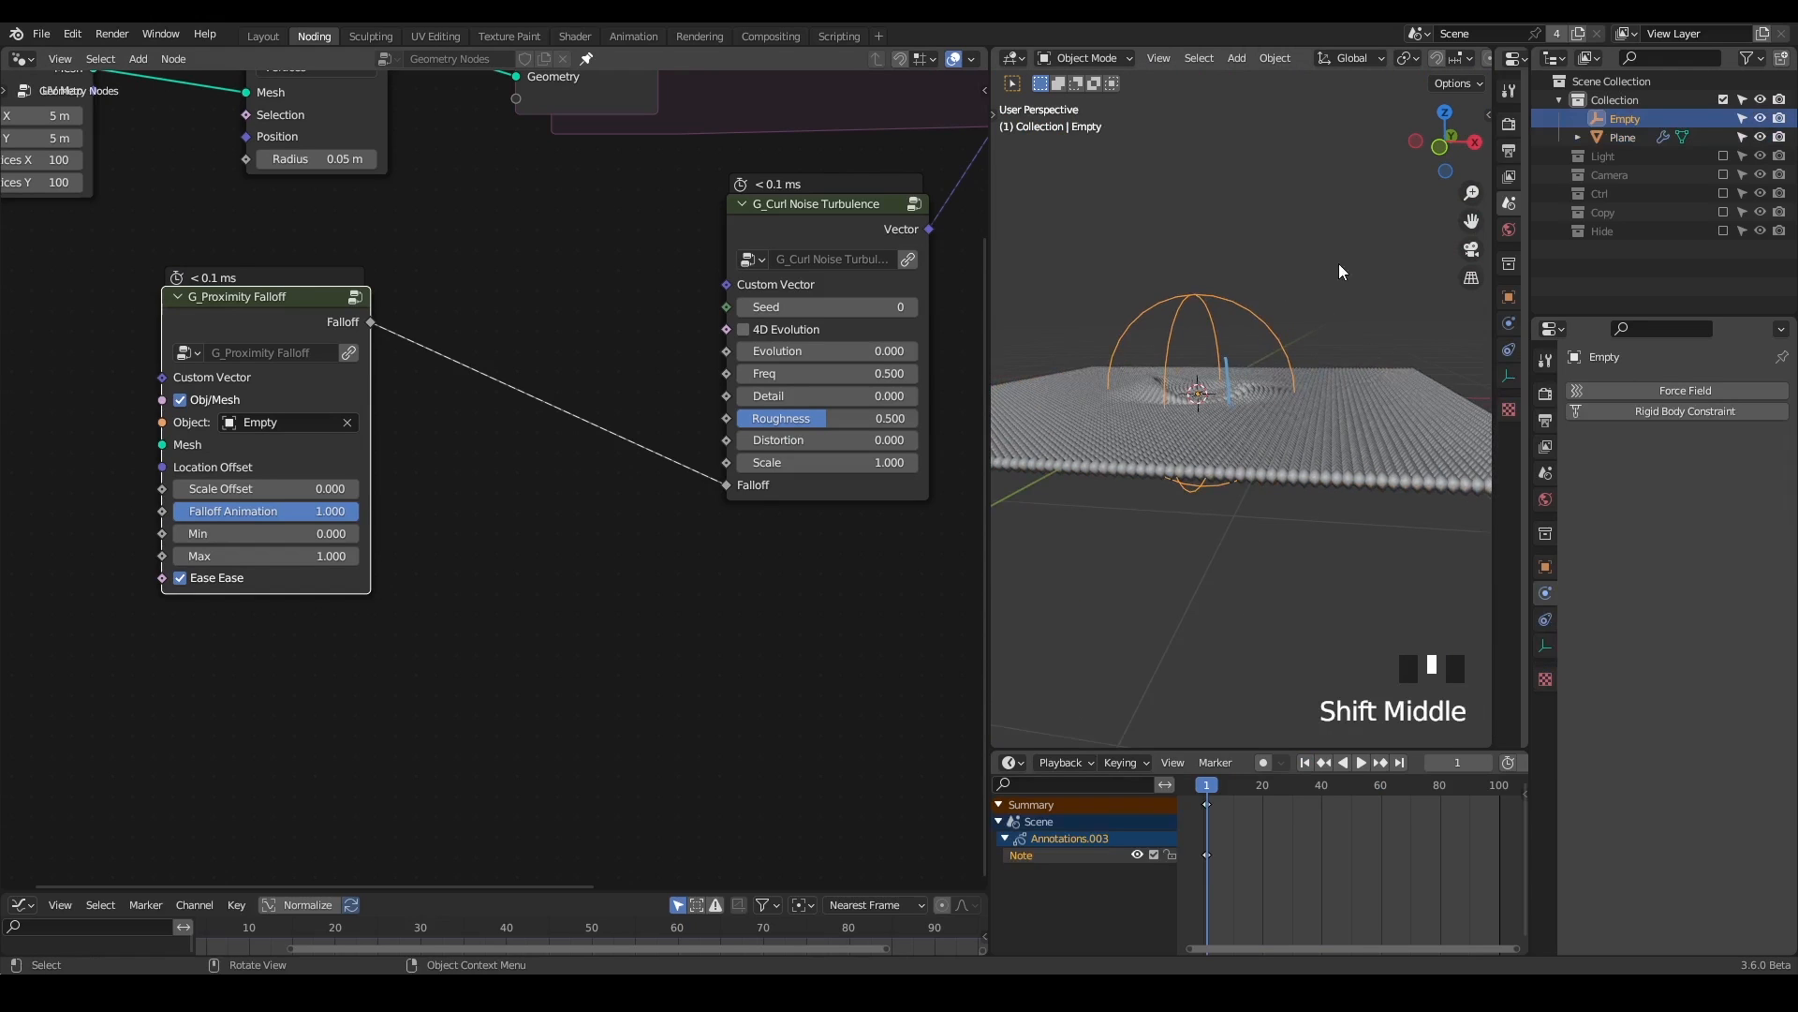
pyautogui.press('d')
pyautogui.moveTo(1338, 225); pyautogui.dragTo(1358, 239)
pyautogui.moveTo(1199, 343); pyautogui.dragTo(1285, 435, button='middle')
pyautogui.scroll(-2, 1285, 435)
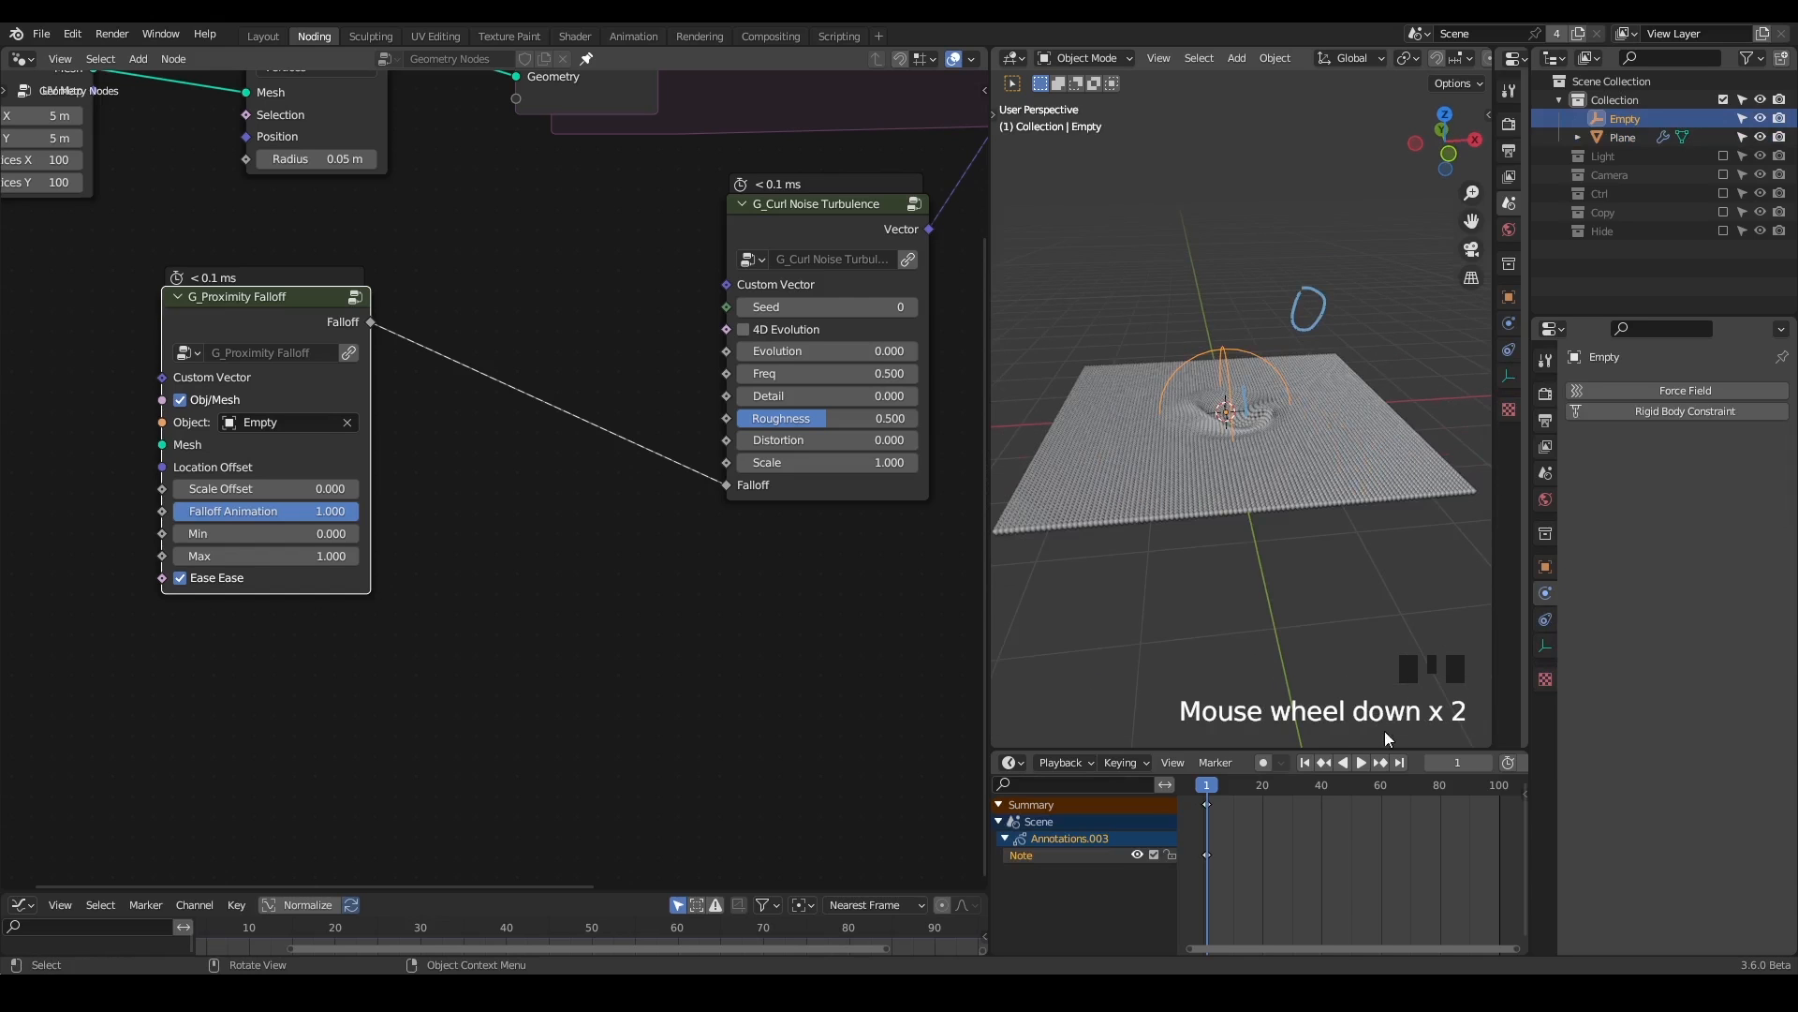
# - Play the simulation briefly to check the points around the Empty and erase the viewport annotations
pyautogui.click(1363, 760)
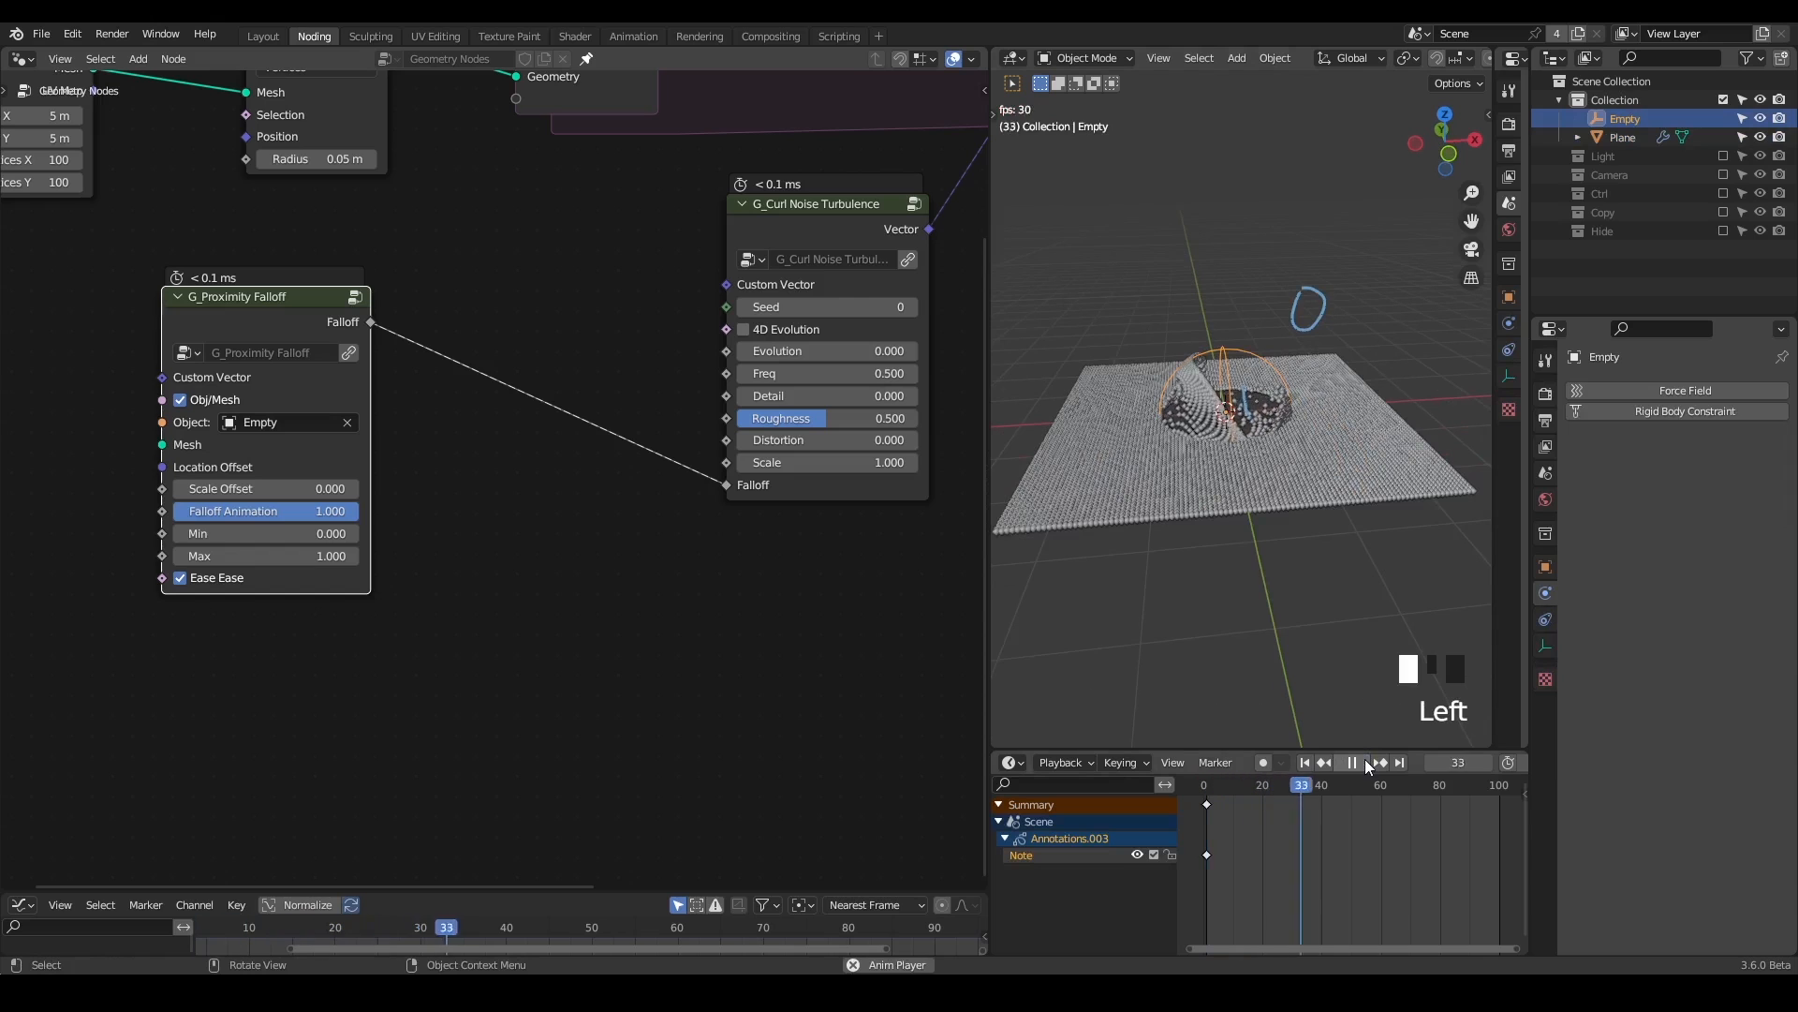
pyautogui.click(1364, 761)
pyautogui.moveTo(1177, 312); pyautogui.dragTo(1160, 466, button='middle')
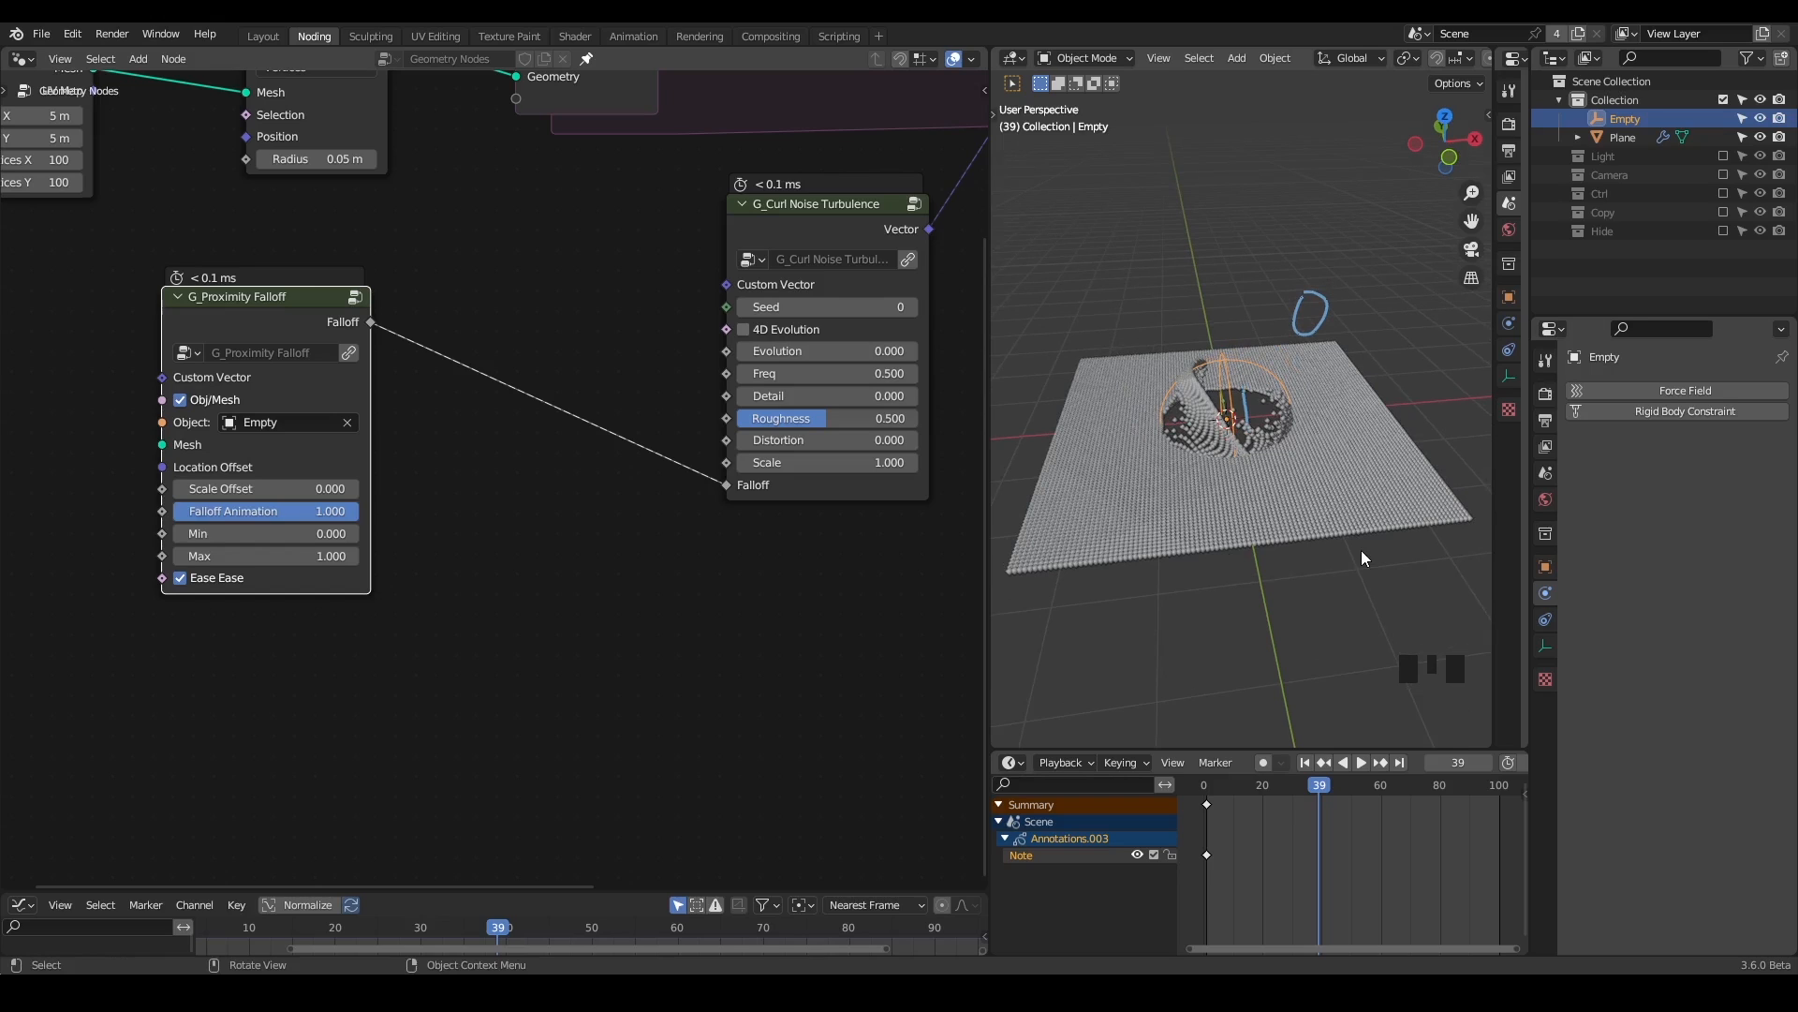
pyautogui.press('d')
pyautogui.moveTo(1386, 251)
pyautogui.mouseDown(button='right')
pyautogui.moveTo(1208, 437)
pyautogui.moveTo(1223, 459)
pyautogui.mouseUp(button='right')
# - Replay the simulation while scaling the Empty up until its sphere surrounds most of the points
pyautogui.click(1325, 761)
pyautogui.click(1363, 762)
pyautogui.press('s')
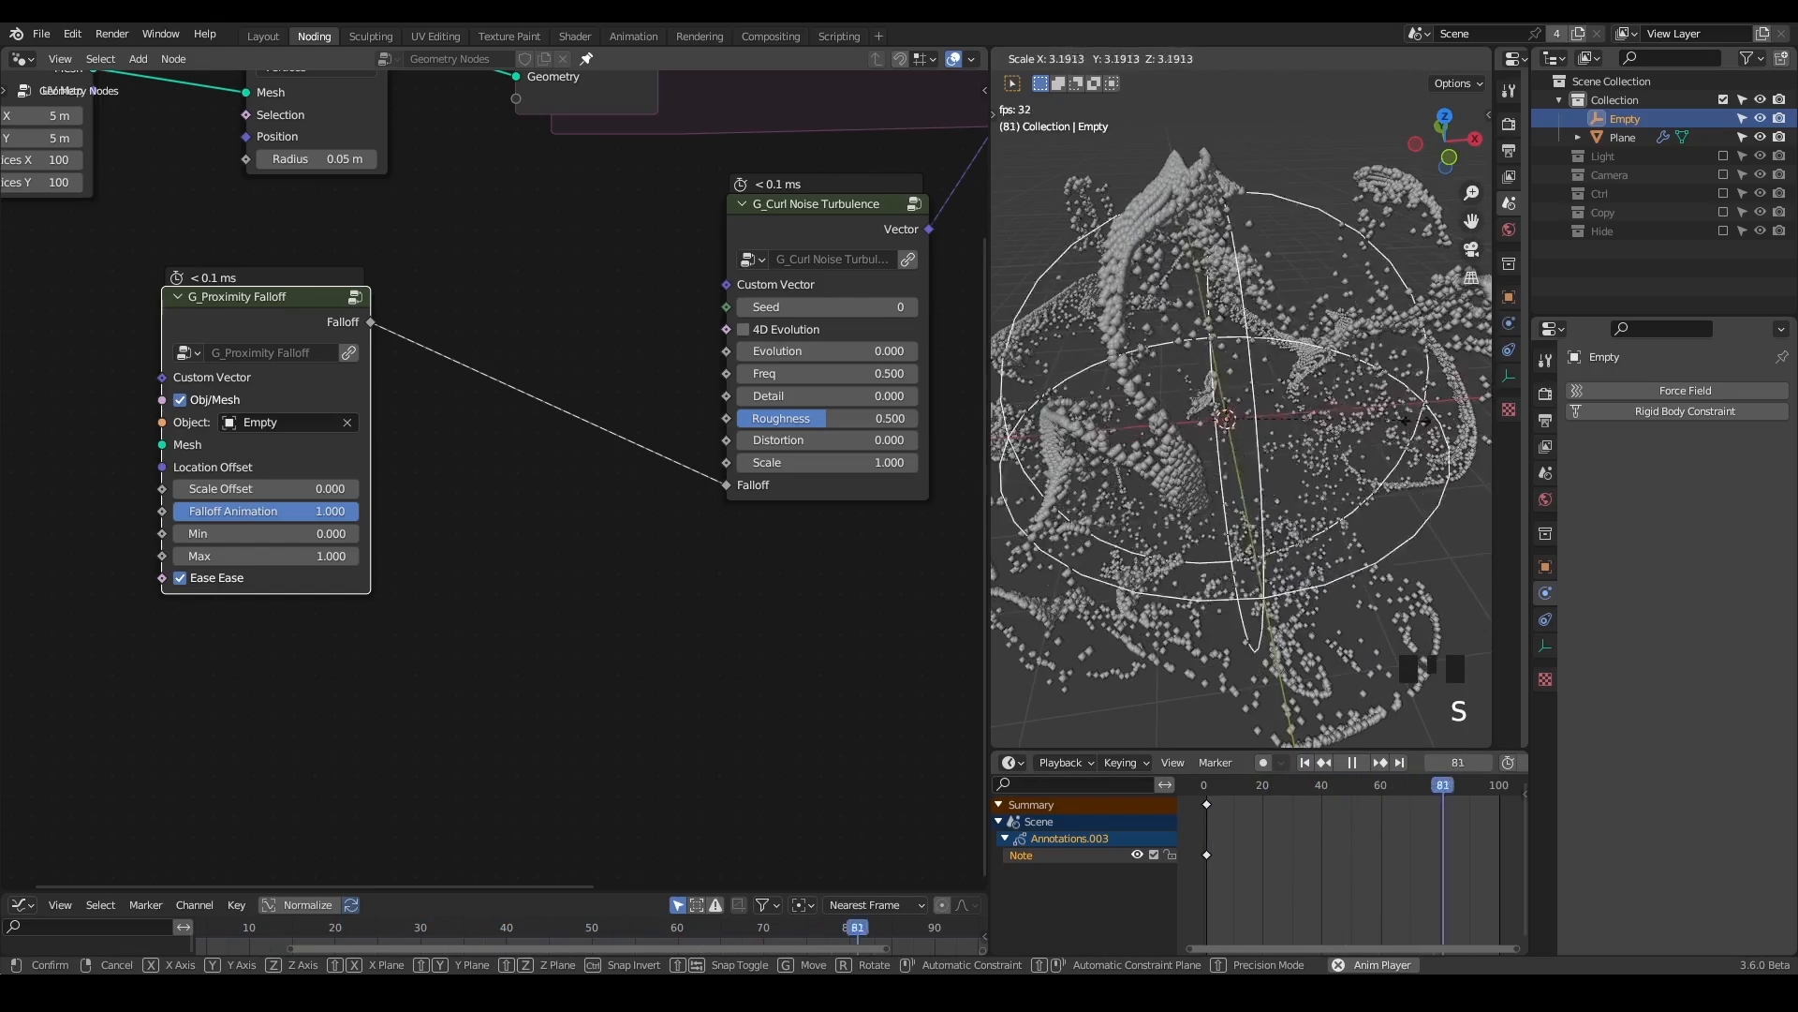
pyautogui.click(1517, 704)
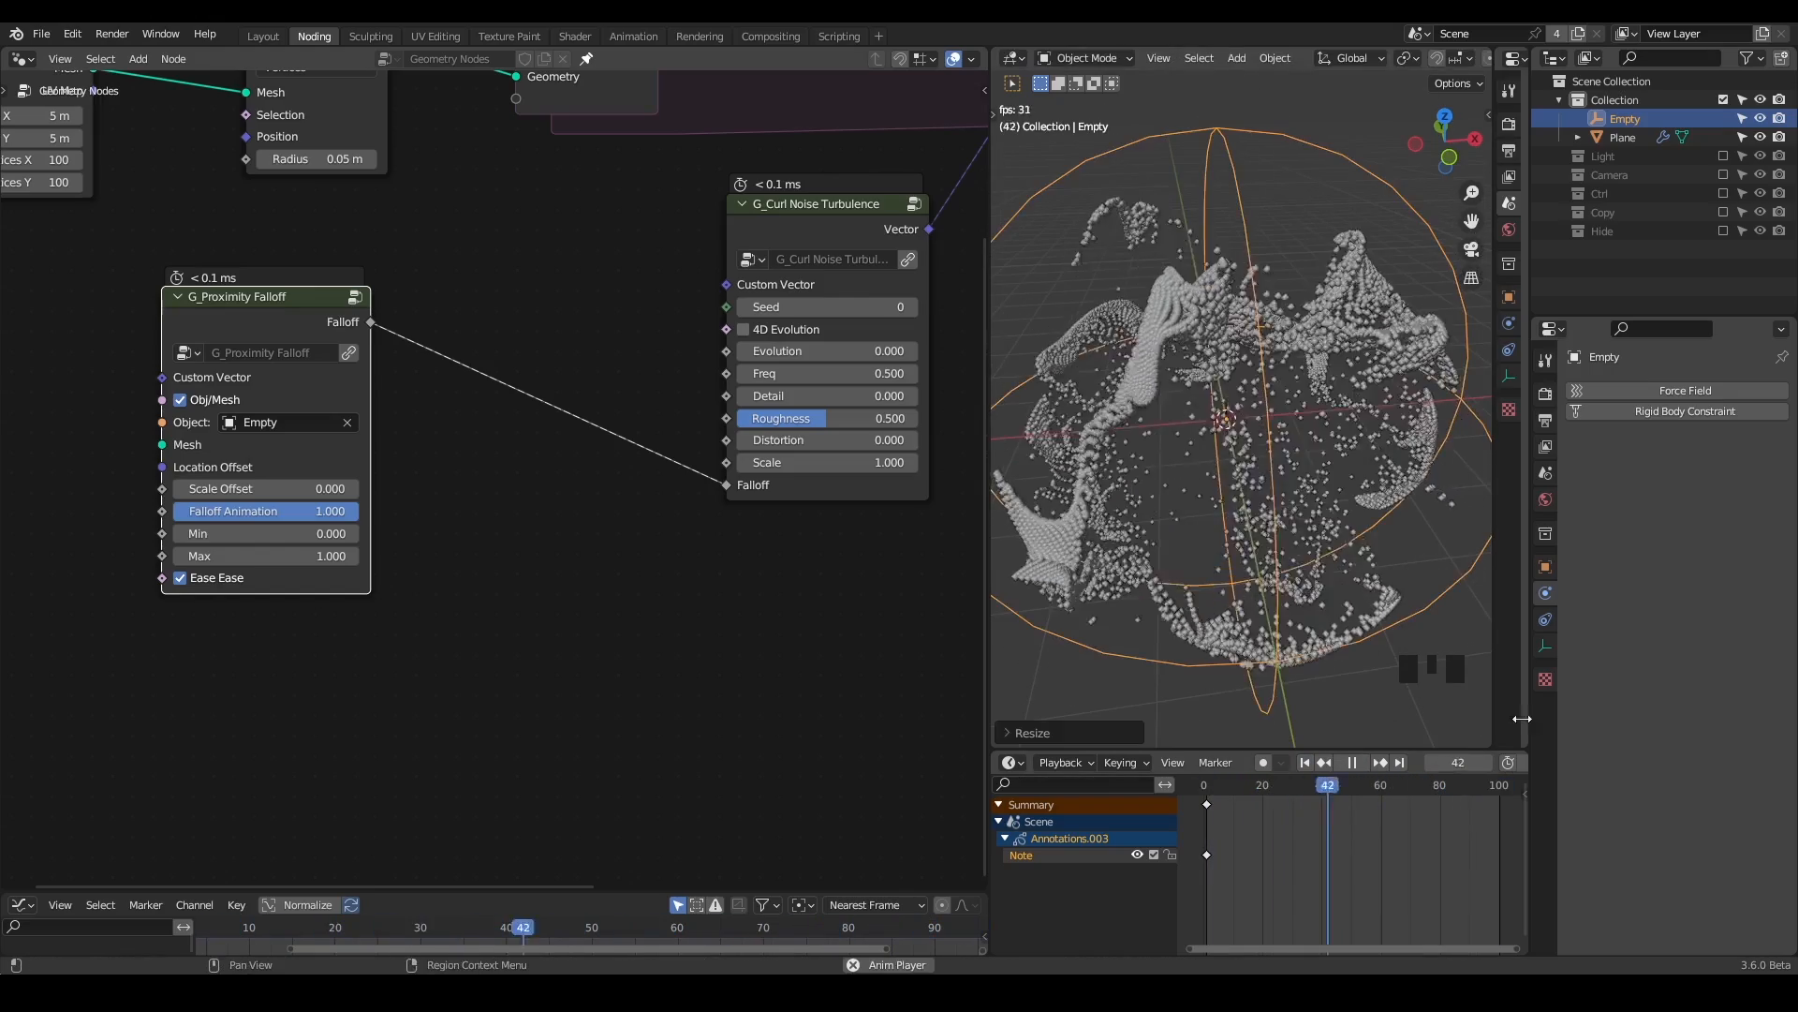
pyautogui.click(1360, 762)
# - Set the scene's end frame to 1000
pyautogui.moveTo(1360, 762); pyautogui.dragTo(1208, 763, button='middle')
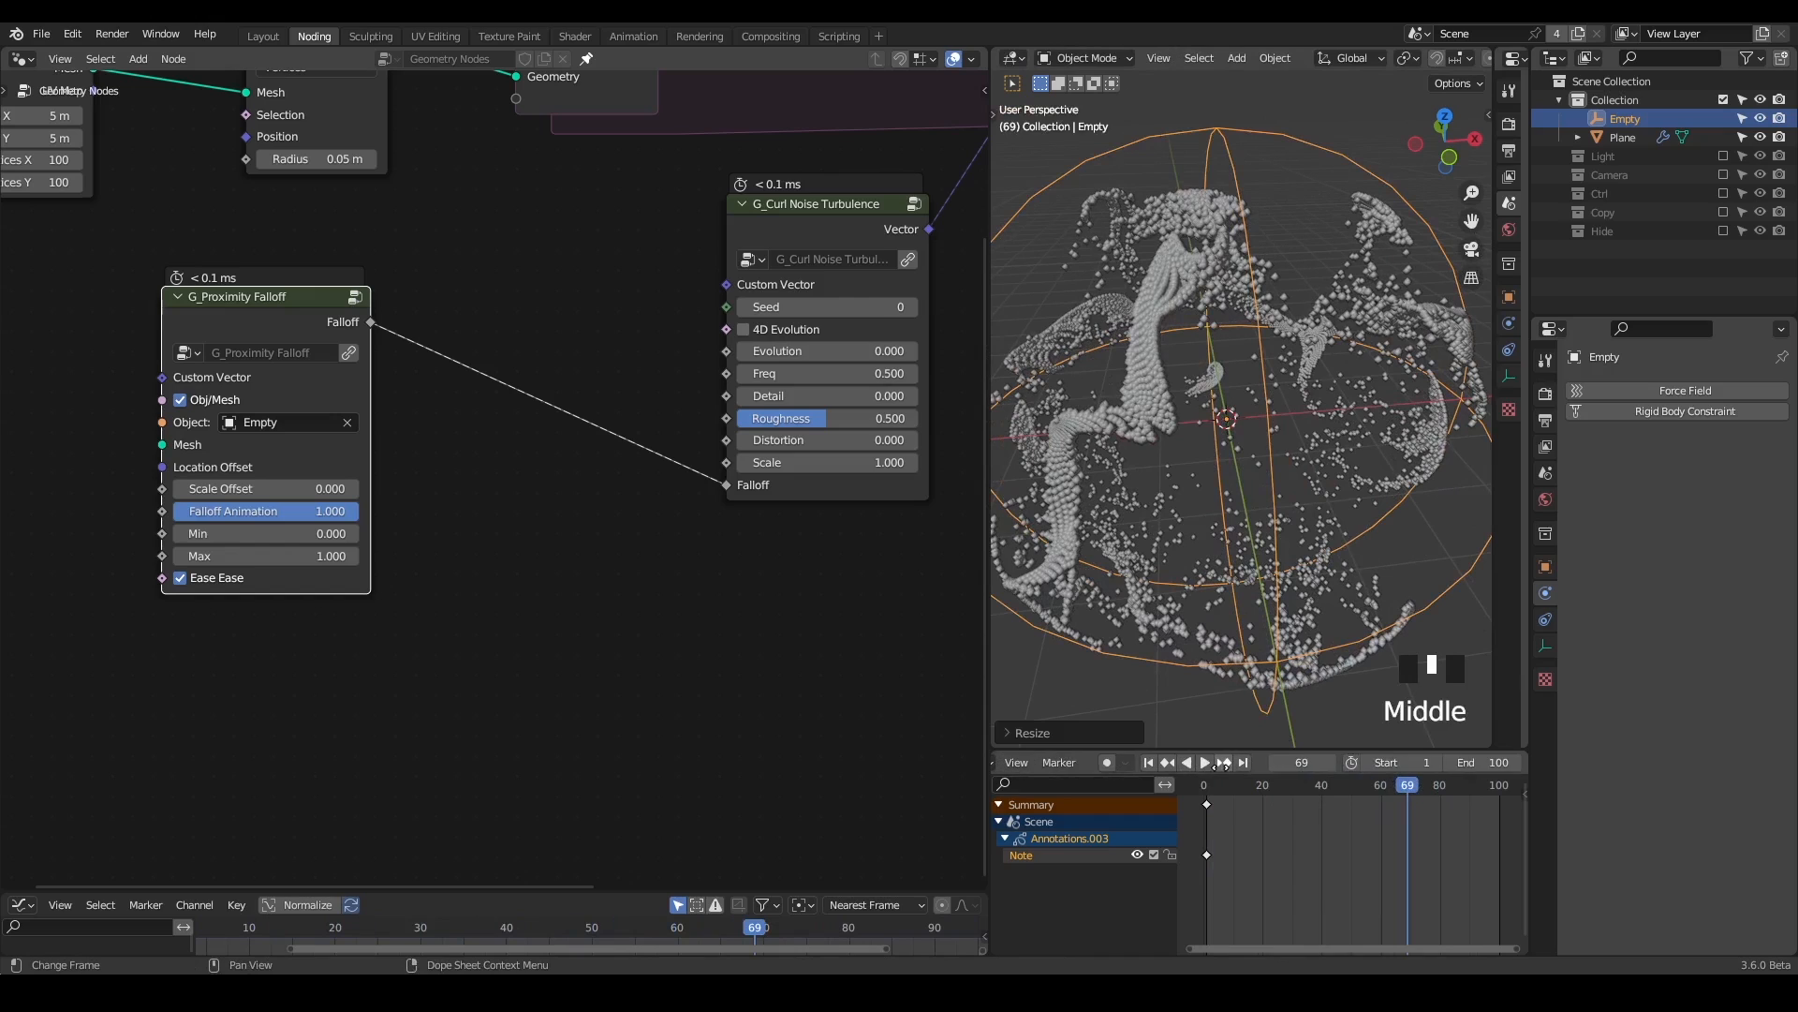
pyautogui.click(1479, 761)
pyautogui.write('100')
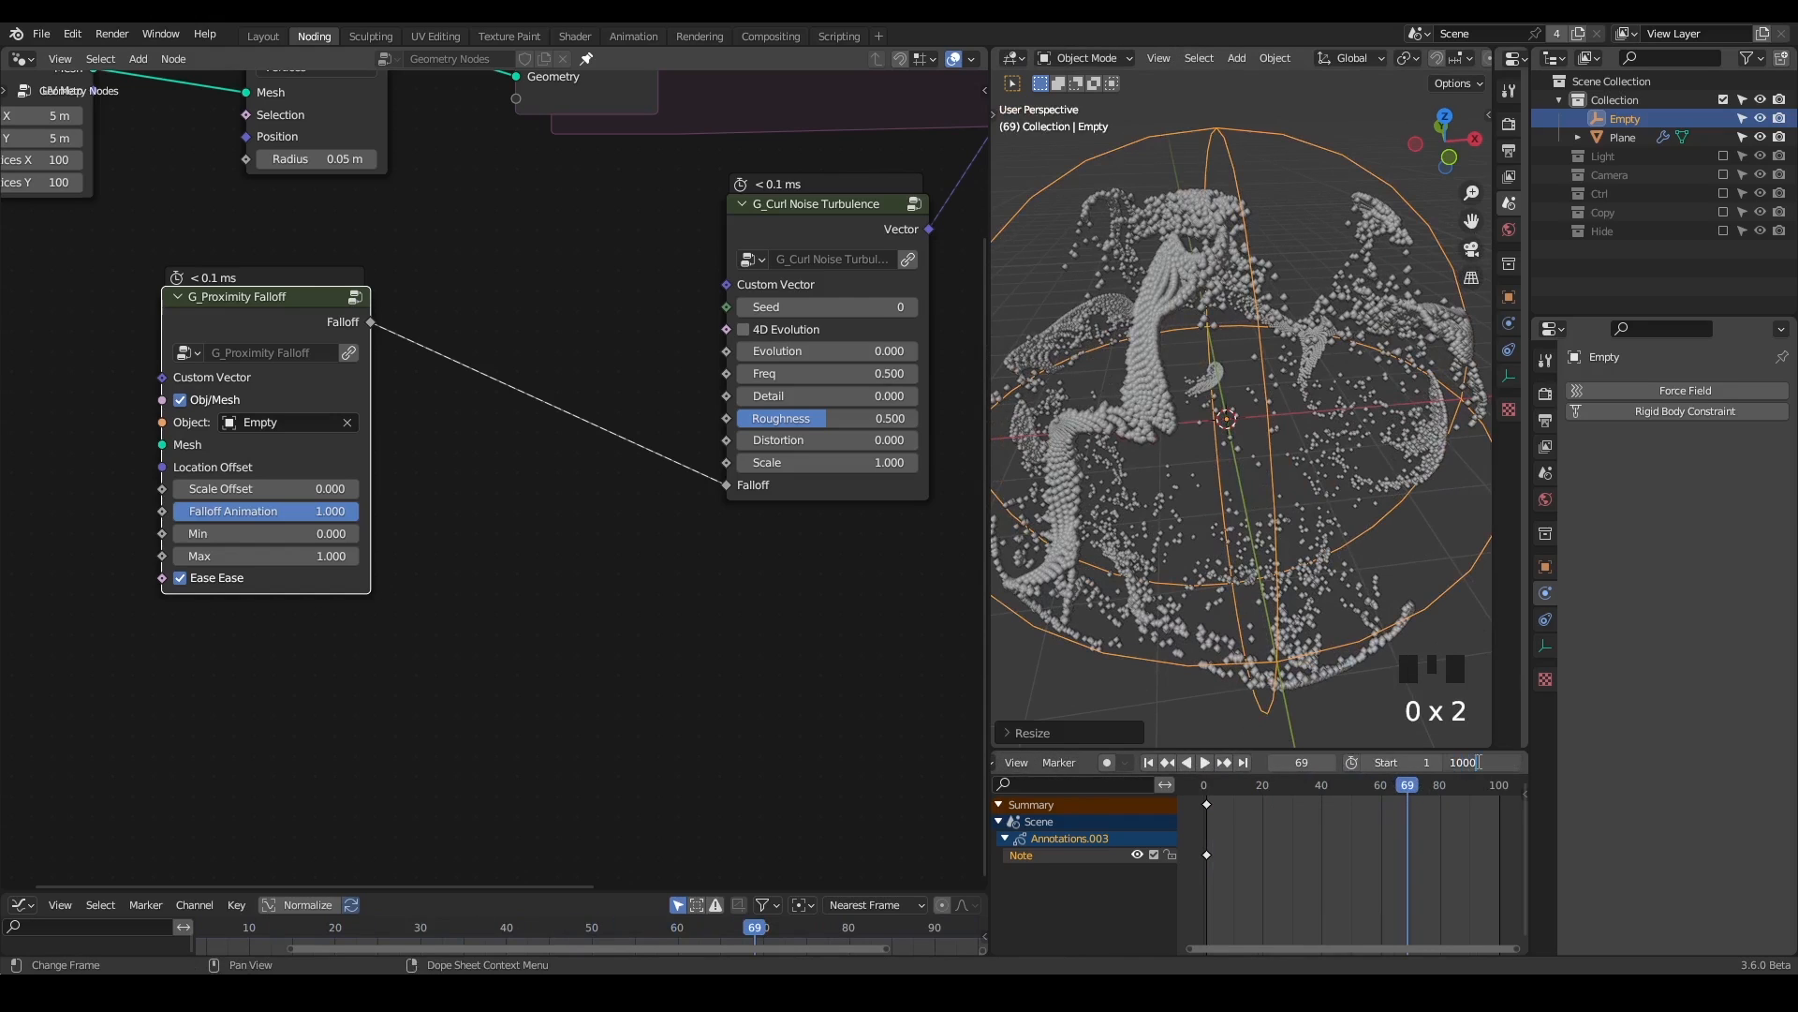
pyautogui.press('Return')
# - Resume the simulation and scale the Empty down to a smaller sphere at the centre during playback
pyautogui.click(1205, 763)
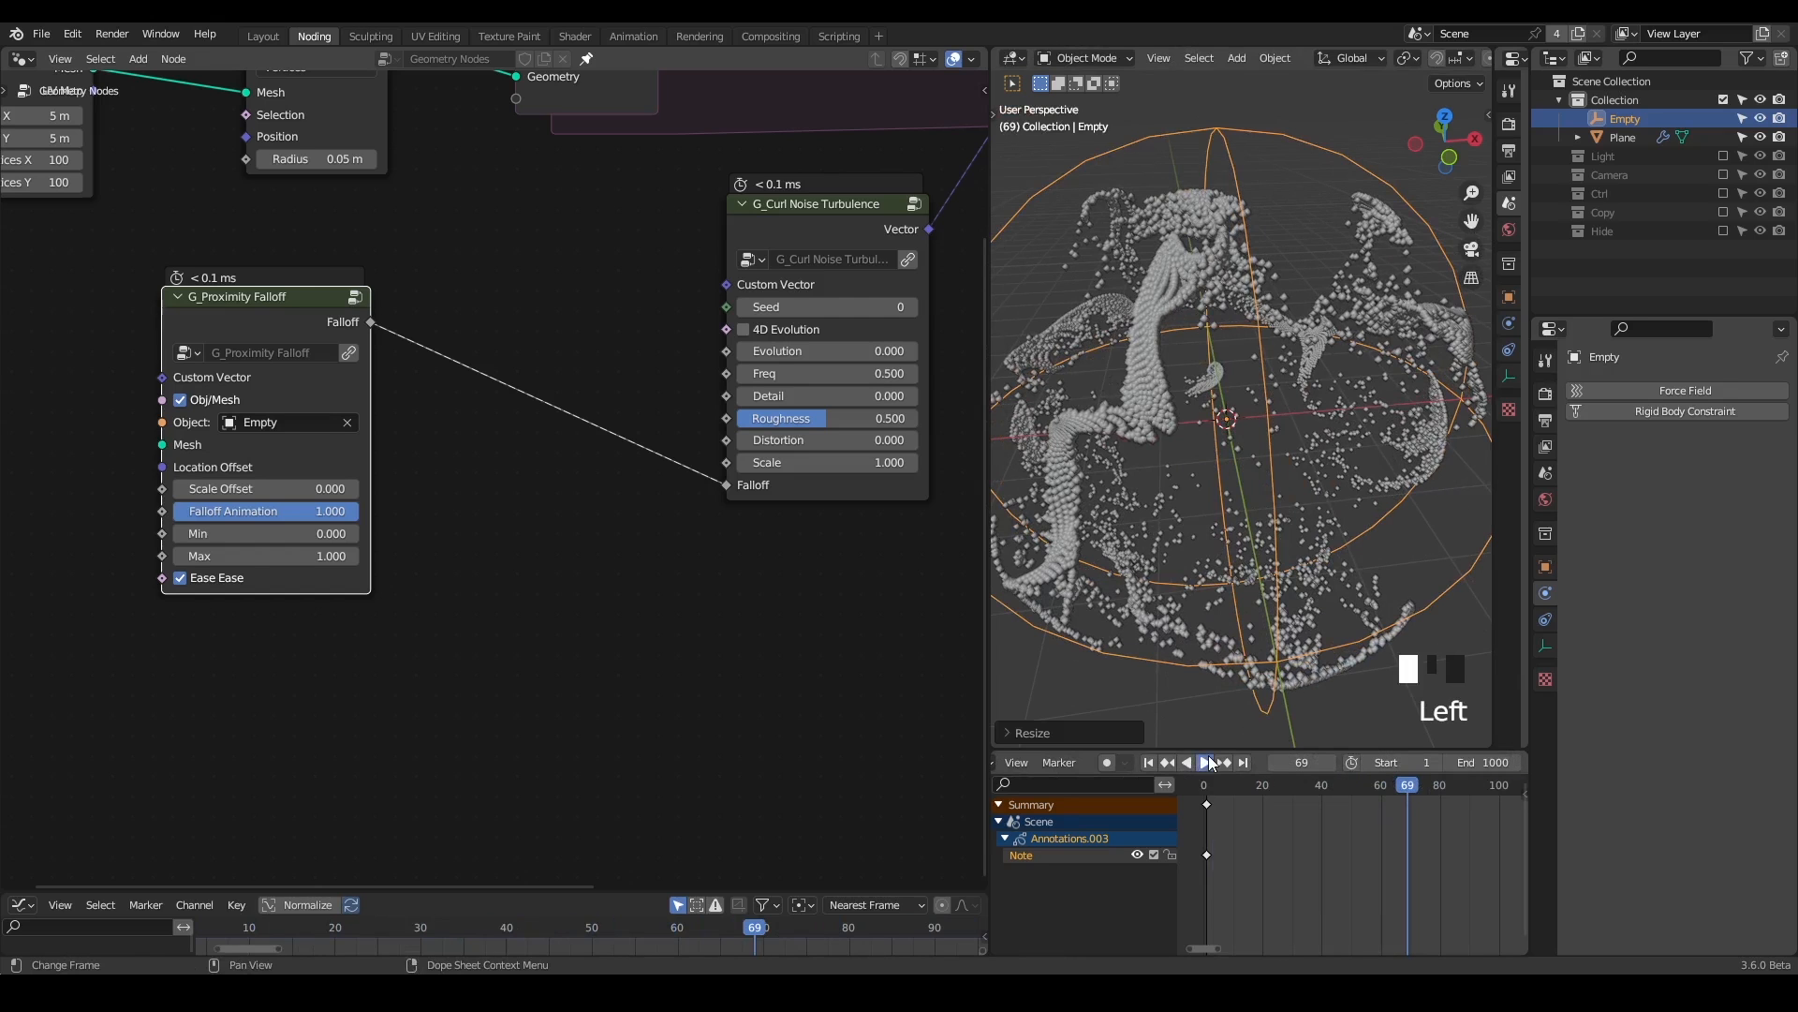
pyautogui.press('s')
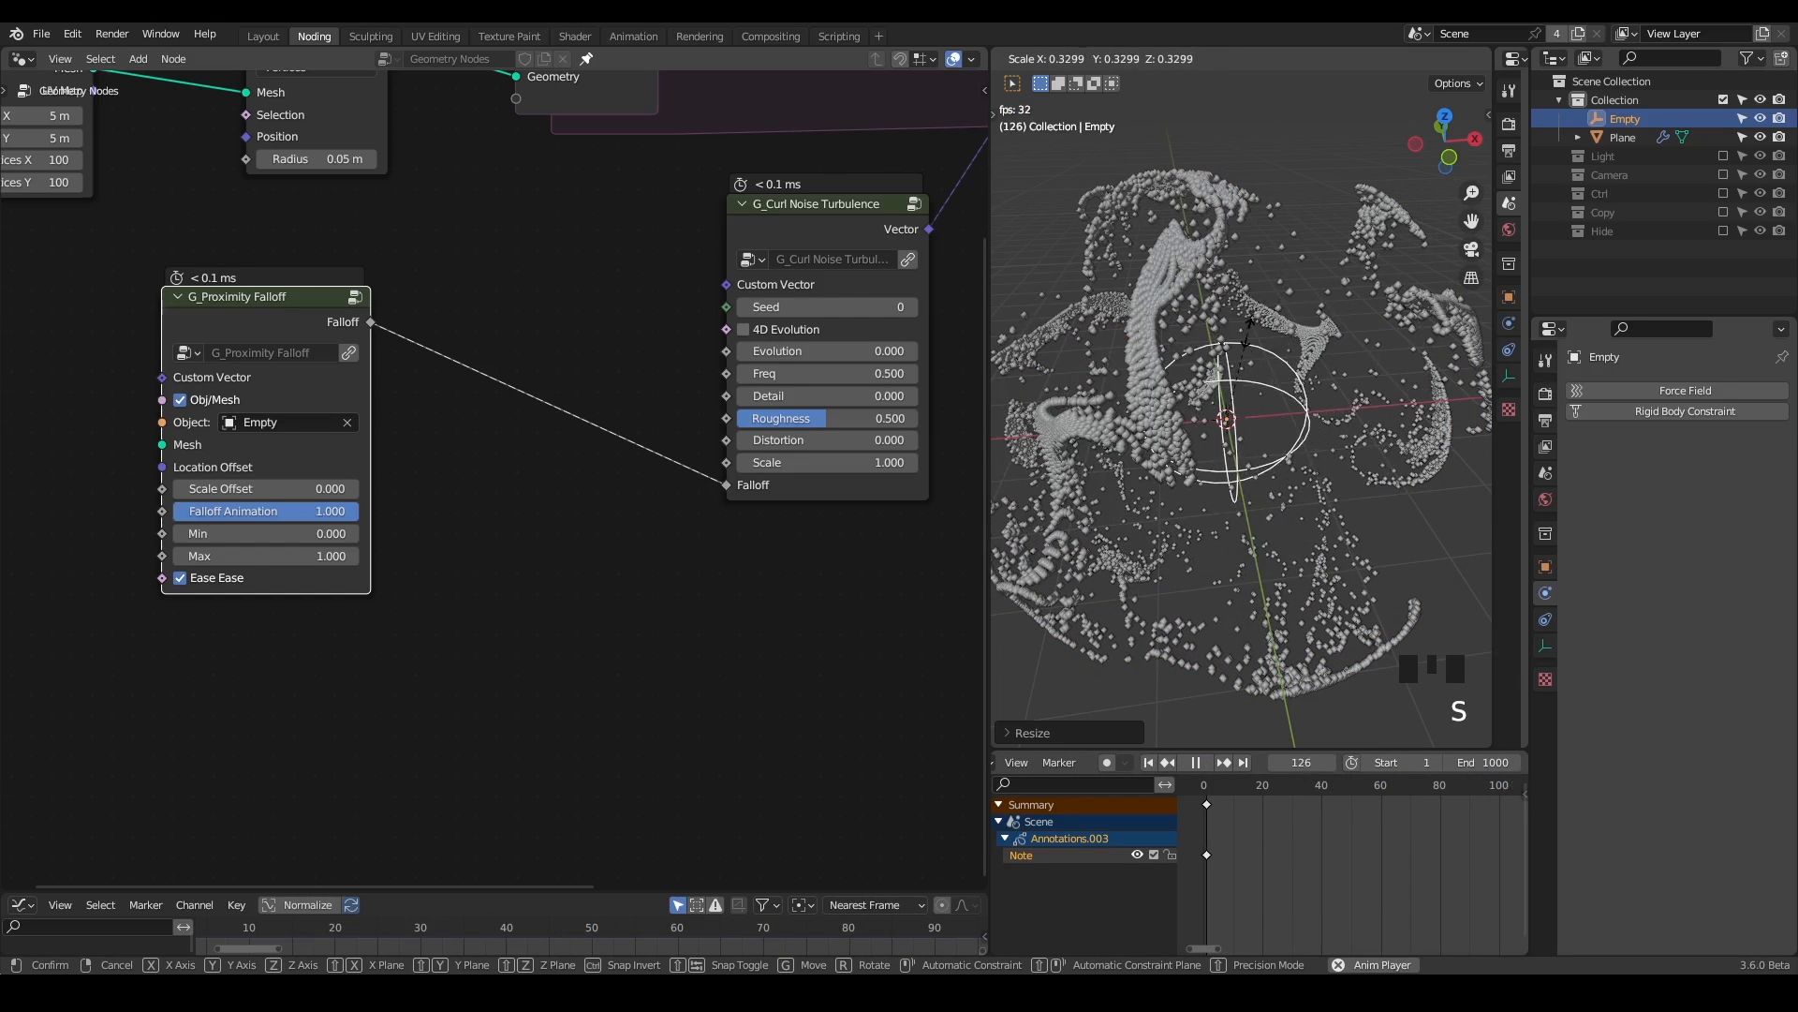
pyautogui.click(1280, 331)
pyautogui.moveTo(1277, 324); pyautogui.dragTo(1275, 337, button='middle')
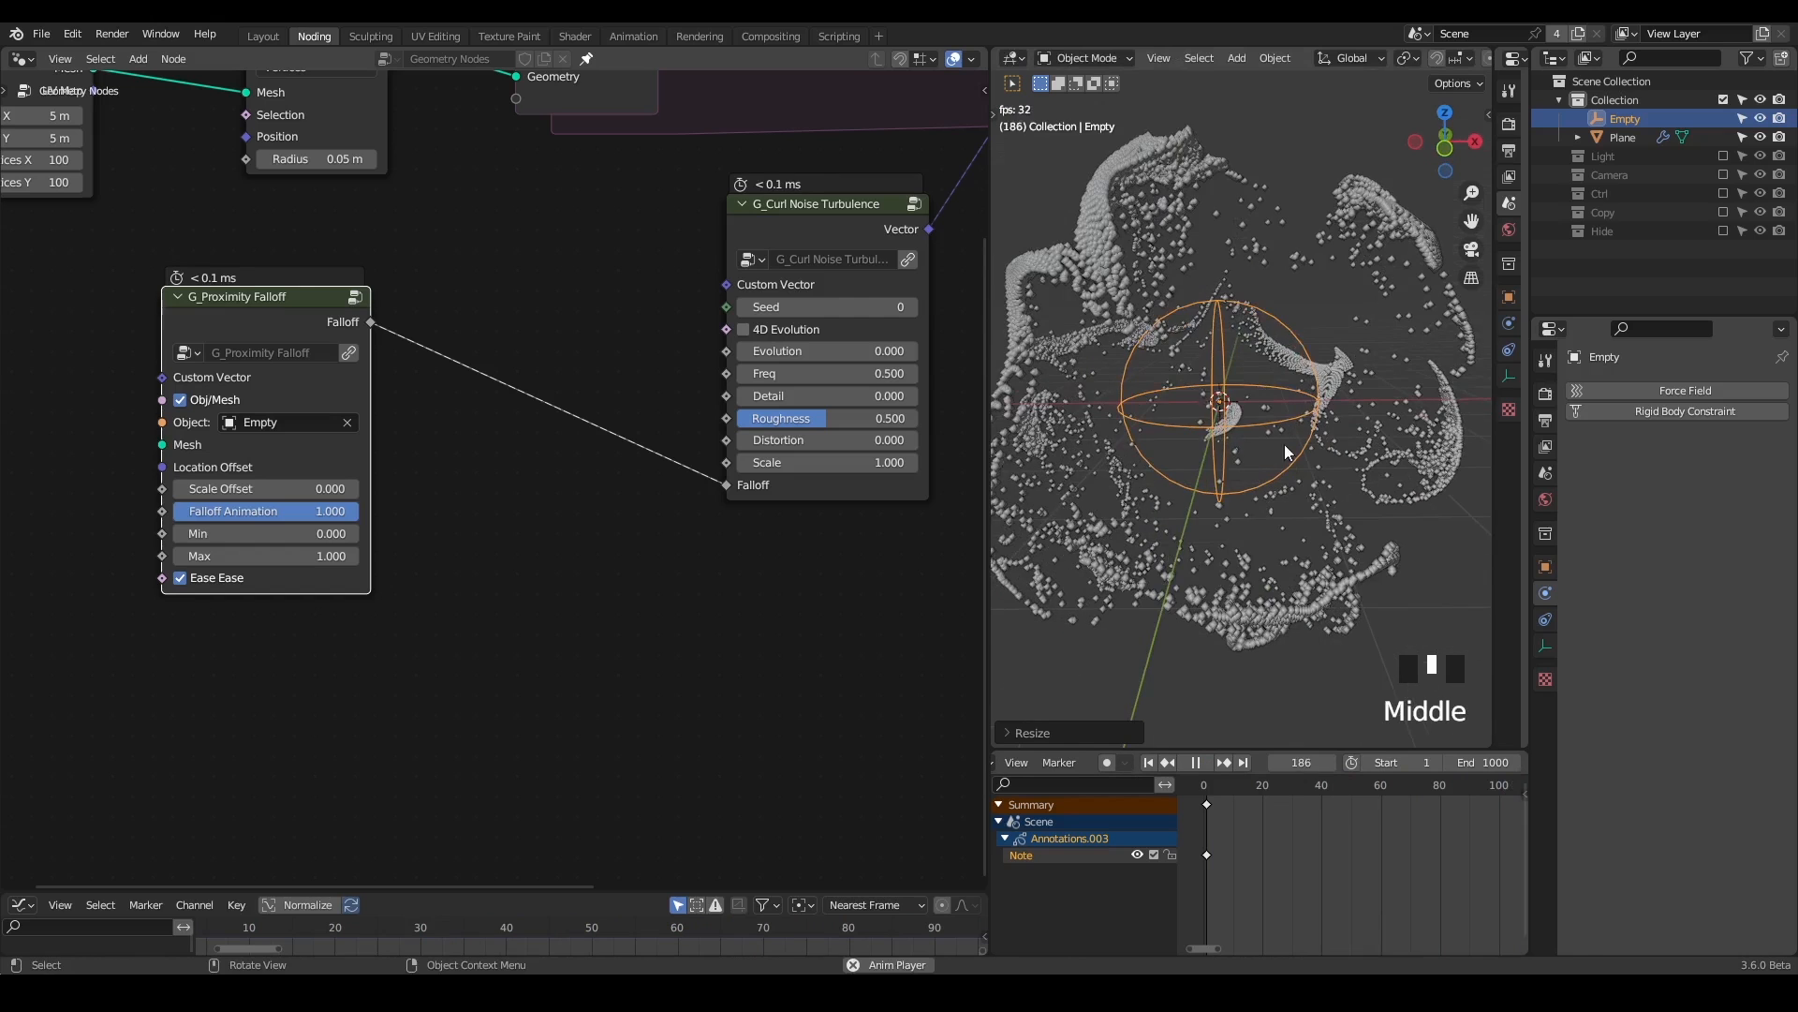
pyautogui.click(1203, 760)
# - Replay the simulation from the first frame with the smaller Empty, and return to the first frame
pyautogui.scroll(-2, 1218, 473)
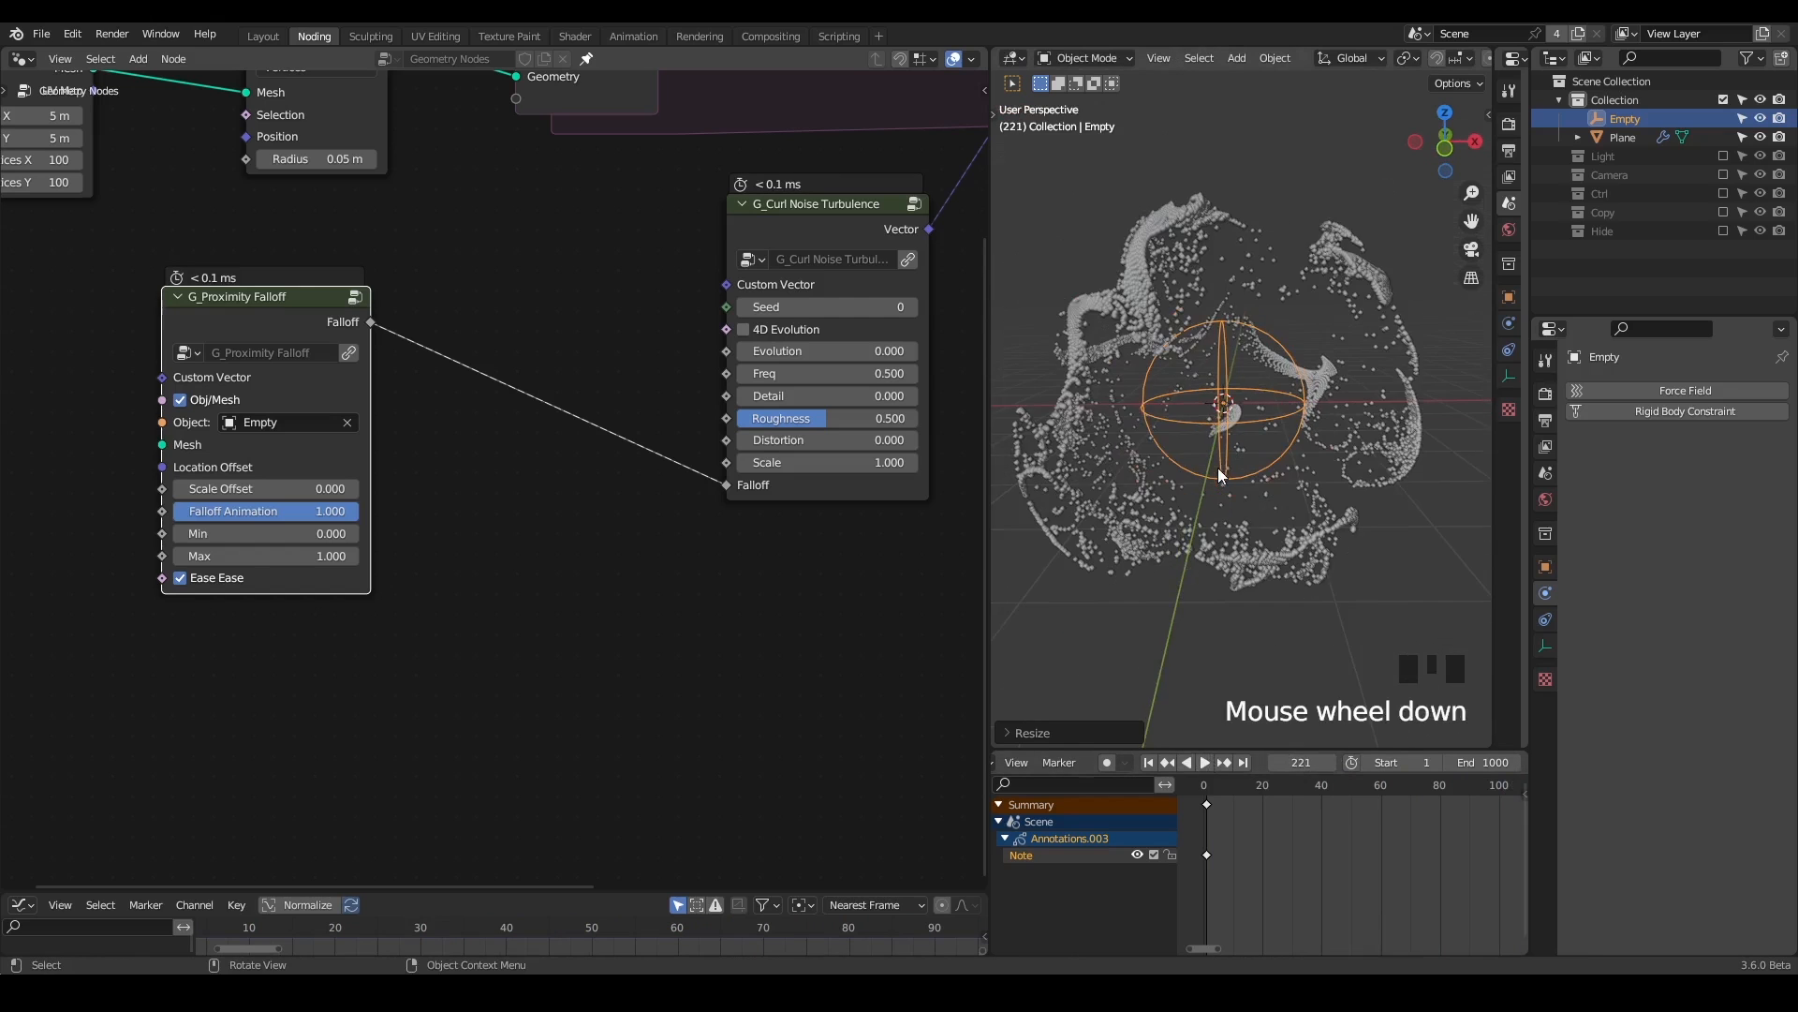
pyautogui.click(1207, 762)
pyautogui.click(1150, 761)
pyautogui.moveTo(1222, 550); pyautogui.dragTo(1283, 536, button='middle')
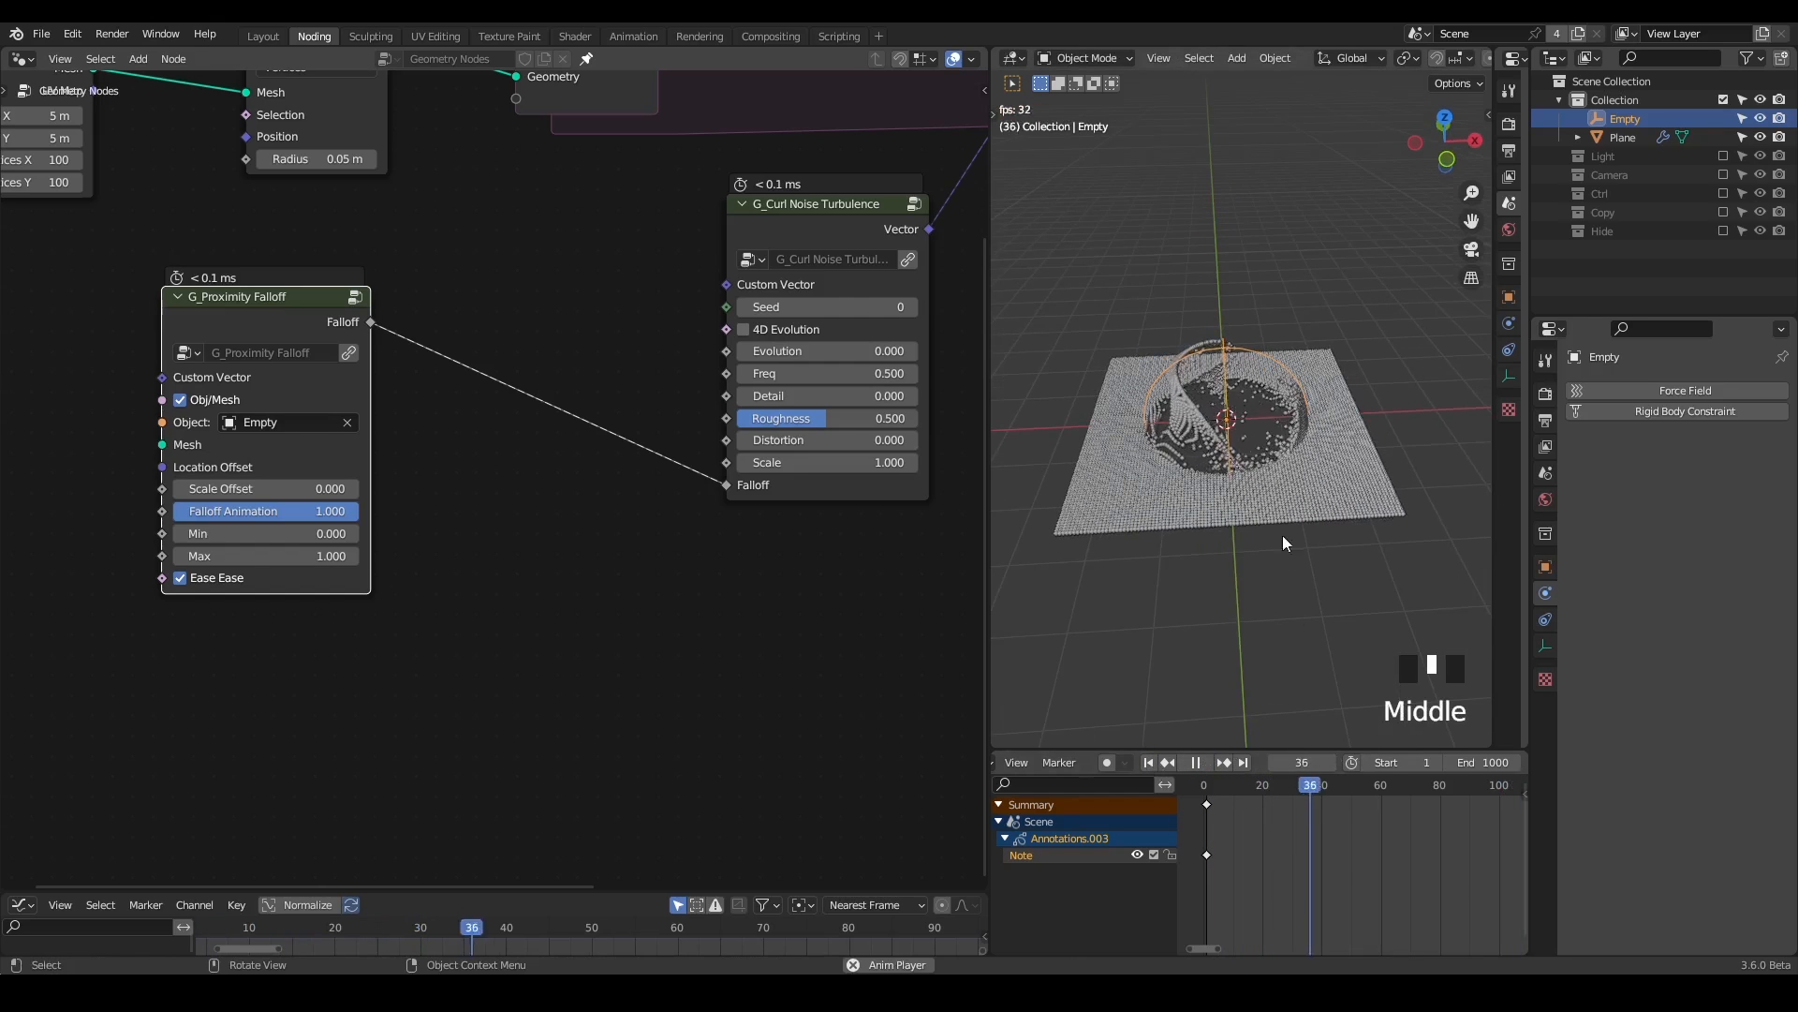
pyautogui.click(1195, 762)
pyautogui.click(1150, 761)
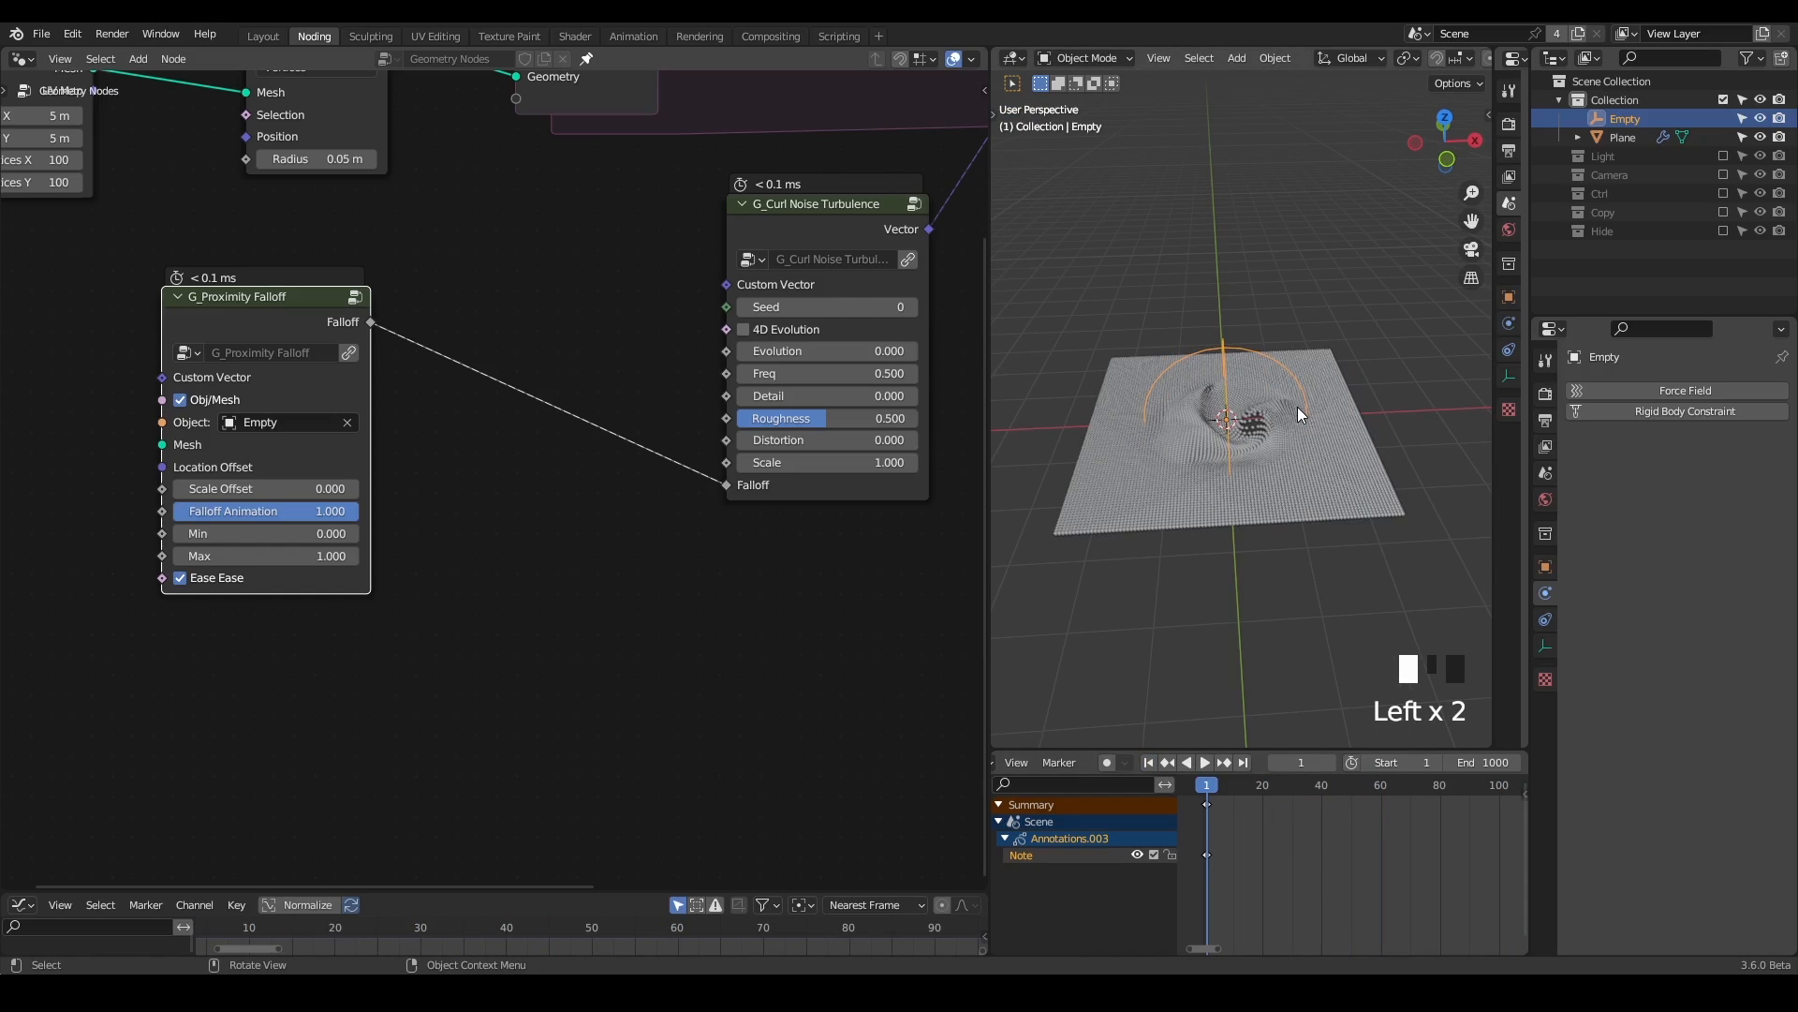
# - Scale the Empty down to a small sphere and move it across the grid in the XY plane during playback
pyautogui.press('s')
pyautogui.click(1257, 403)
pyautogui.click(1205, 762)
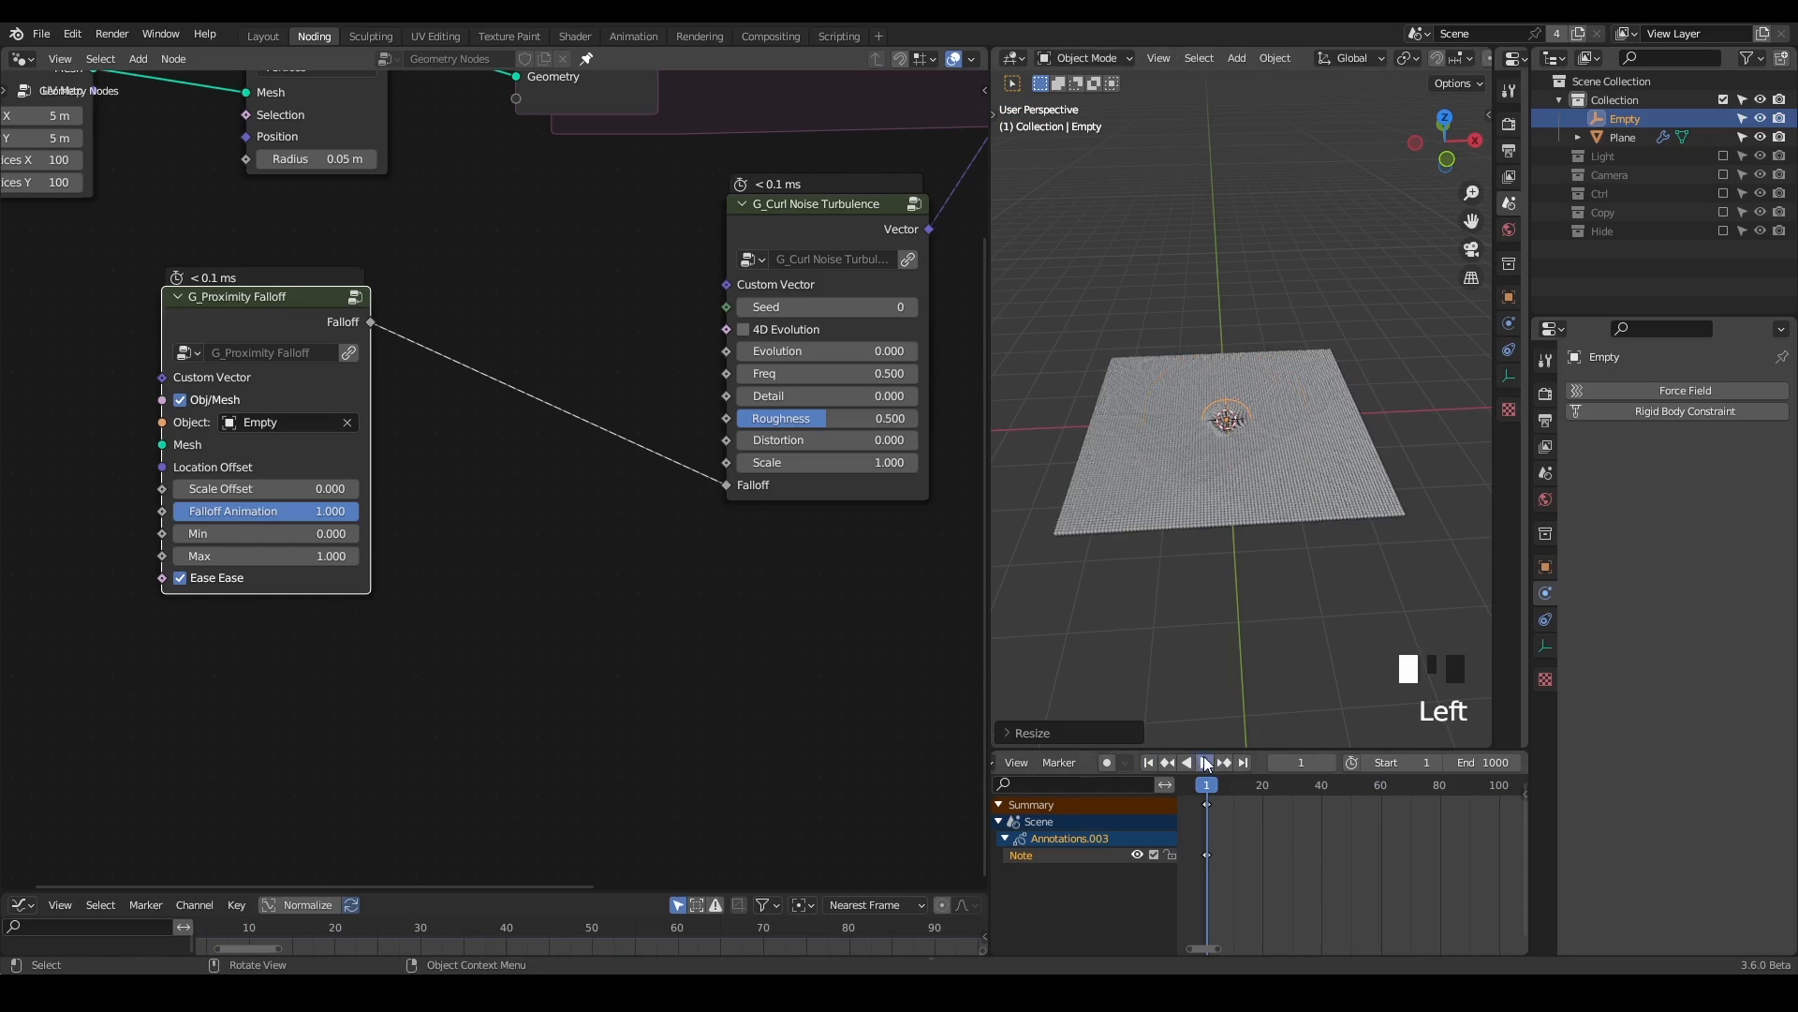
pyautogui.press('g')
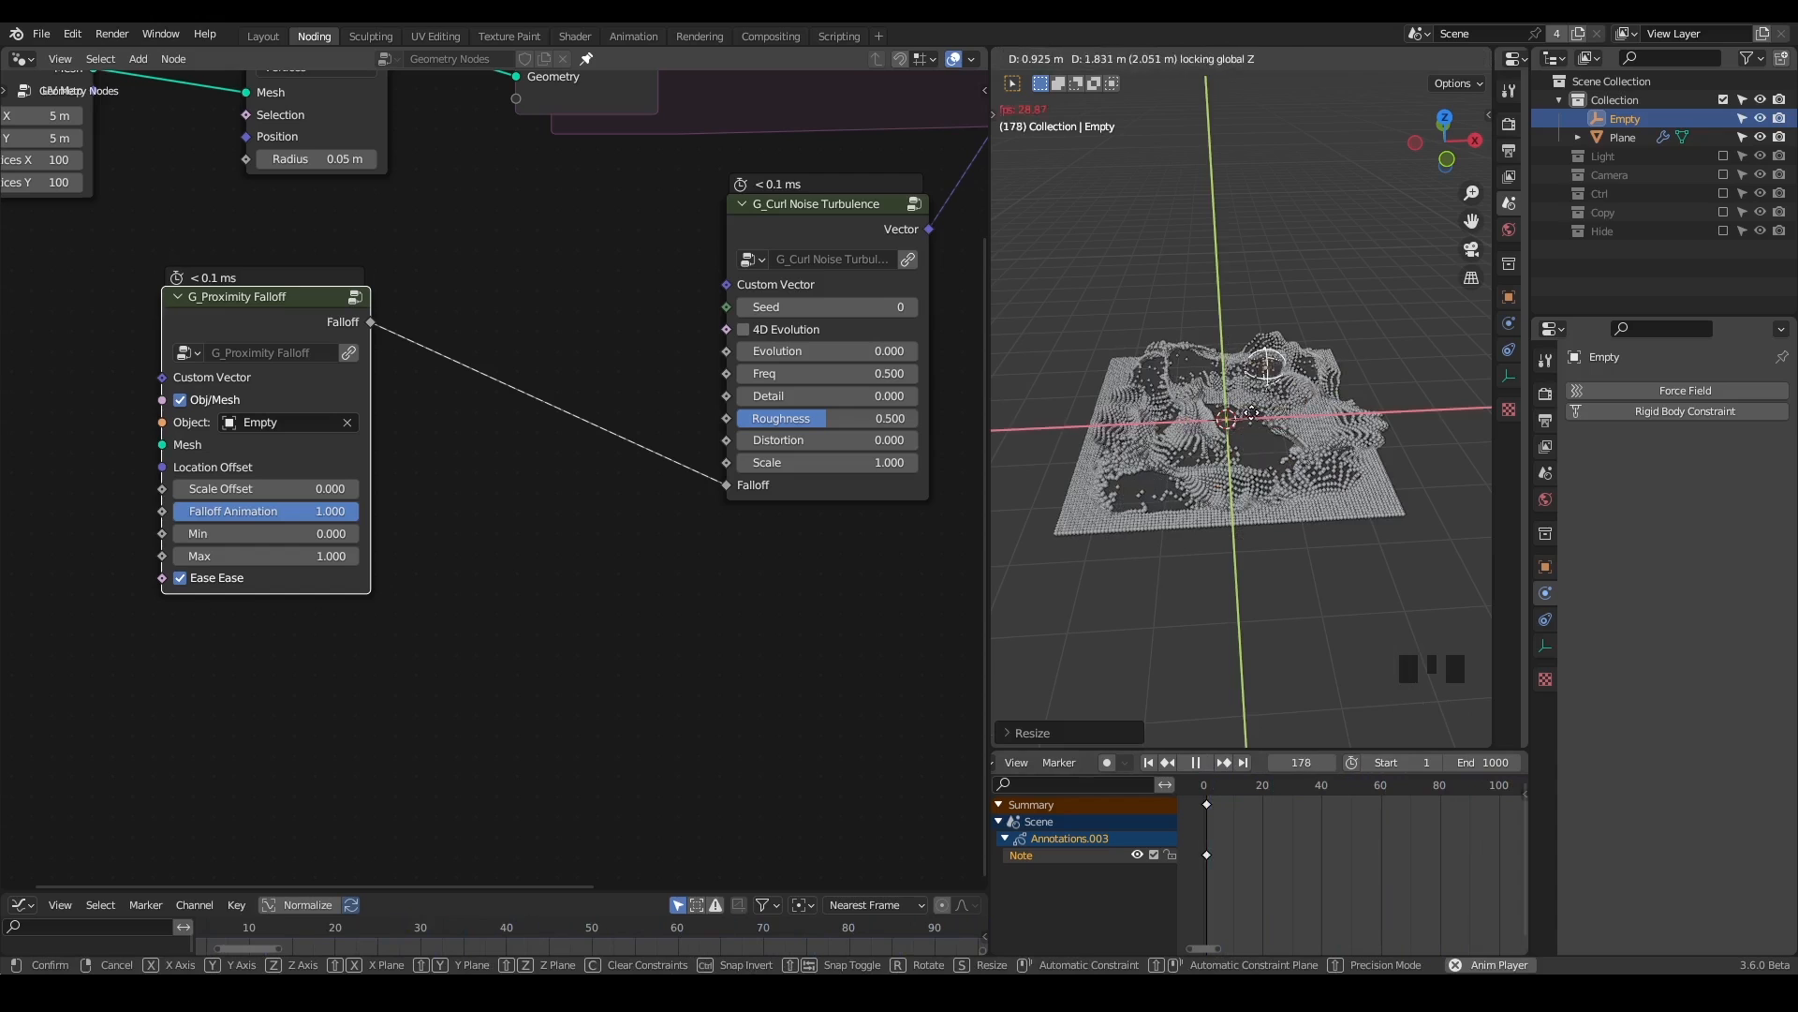
pyautogui.click(1270, 505)
pyautogui.click(1195, 762)
pyautogui.click(1149, 762)
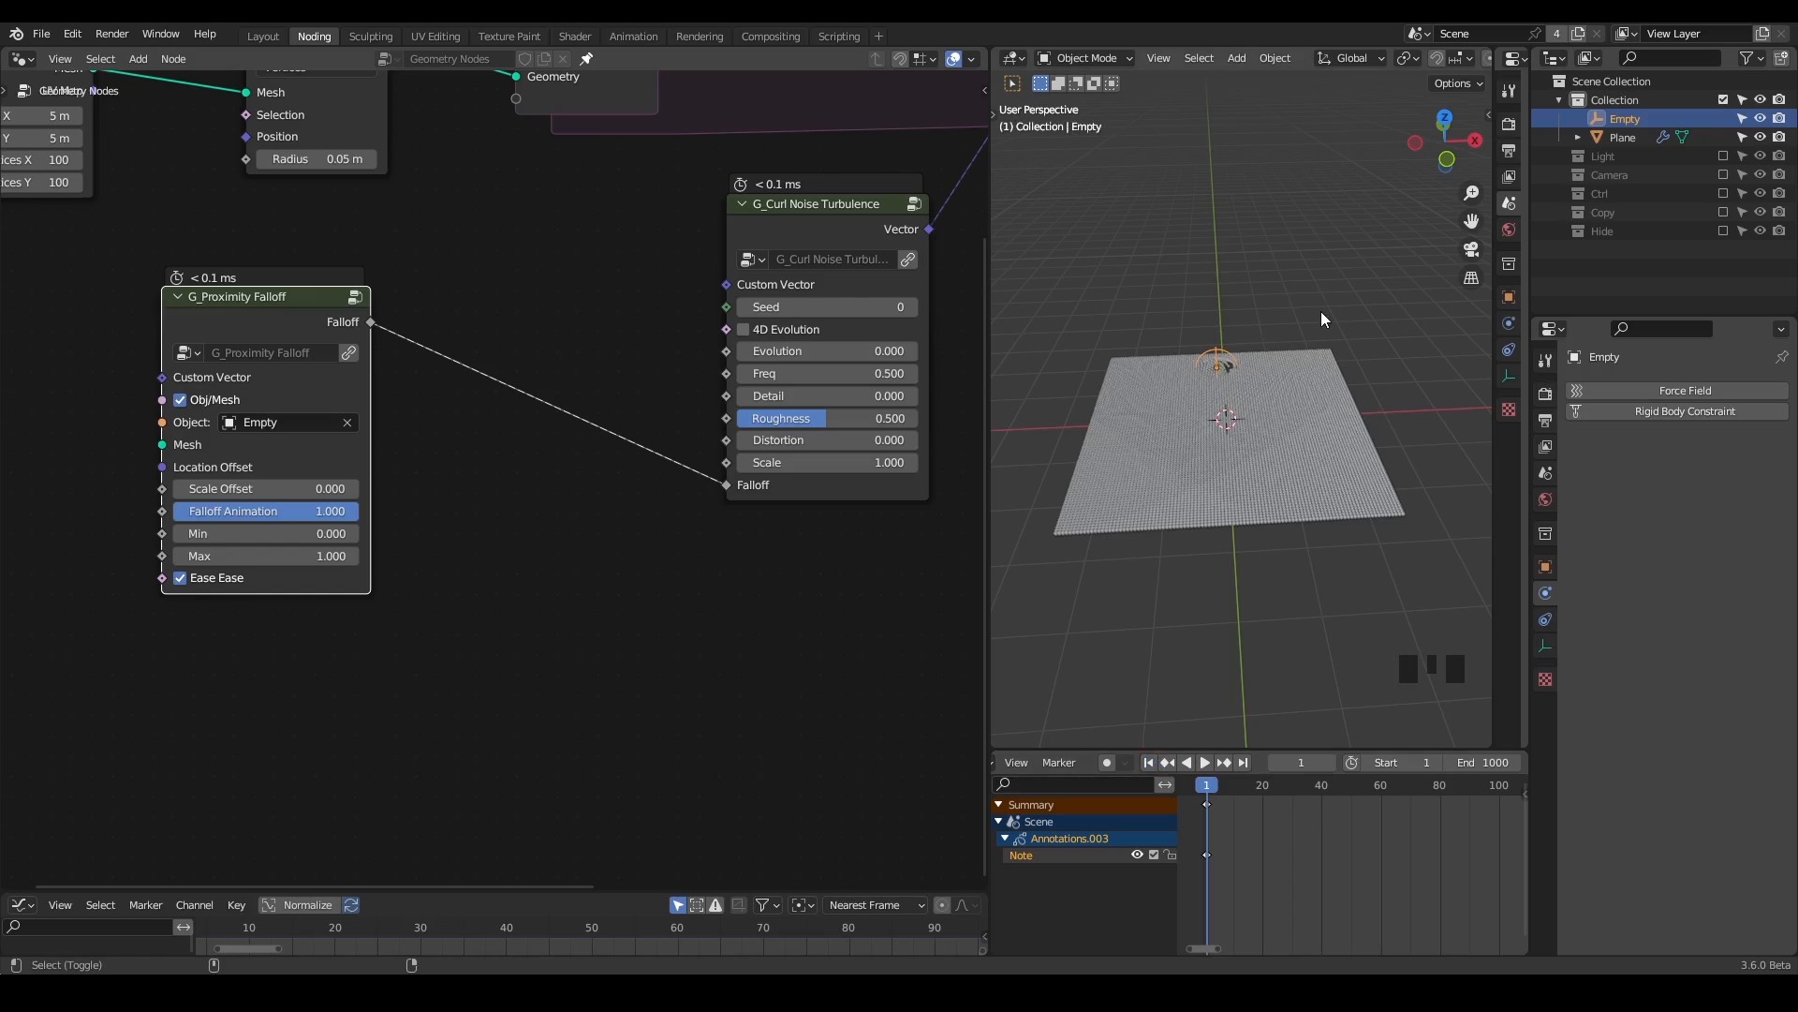
# - Save the file as Text Dissolving Tutorial6.blend and add a Greater Than compare node fed by the Falloff output of G_Proximity Falloff
pyautogui.hotkey('shift', 'ctrl', 'alt', 'q')
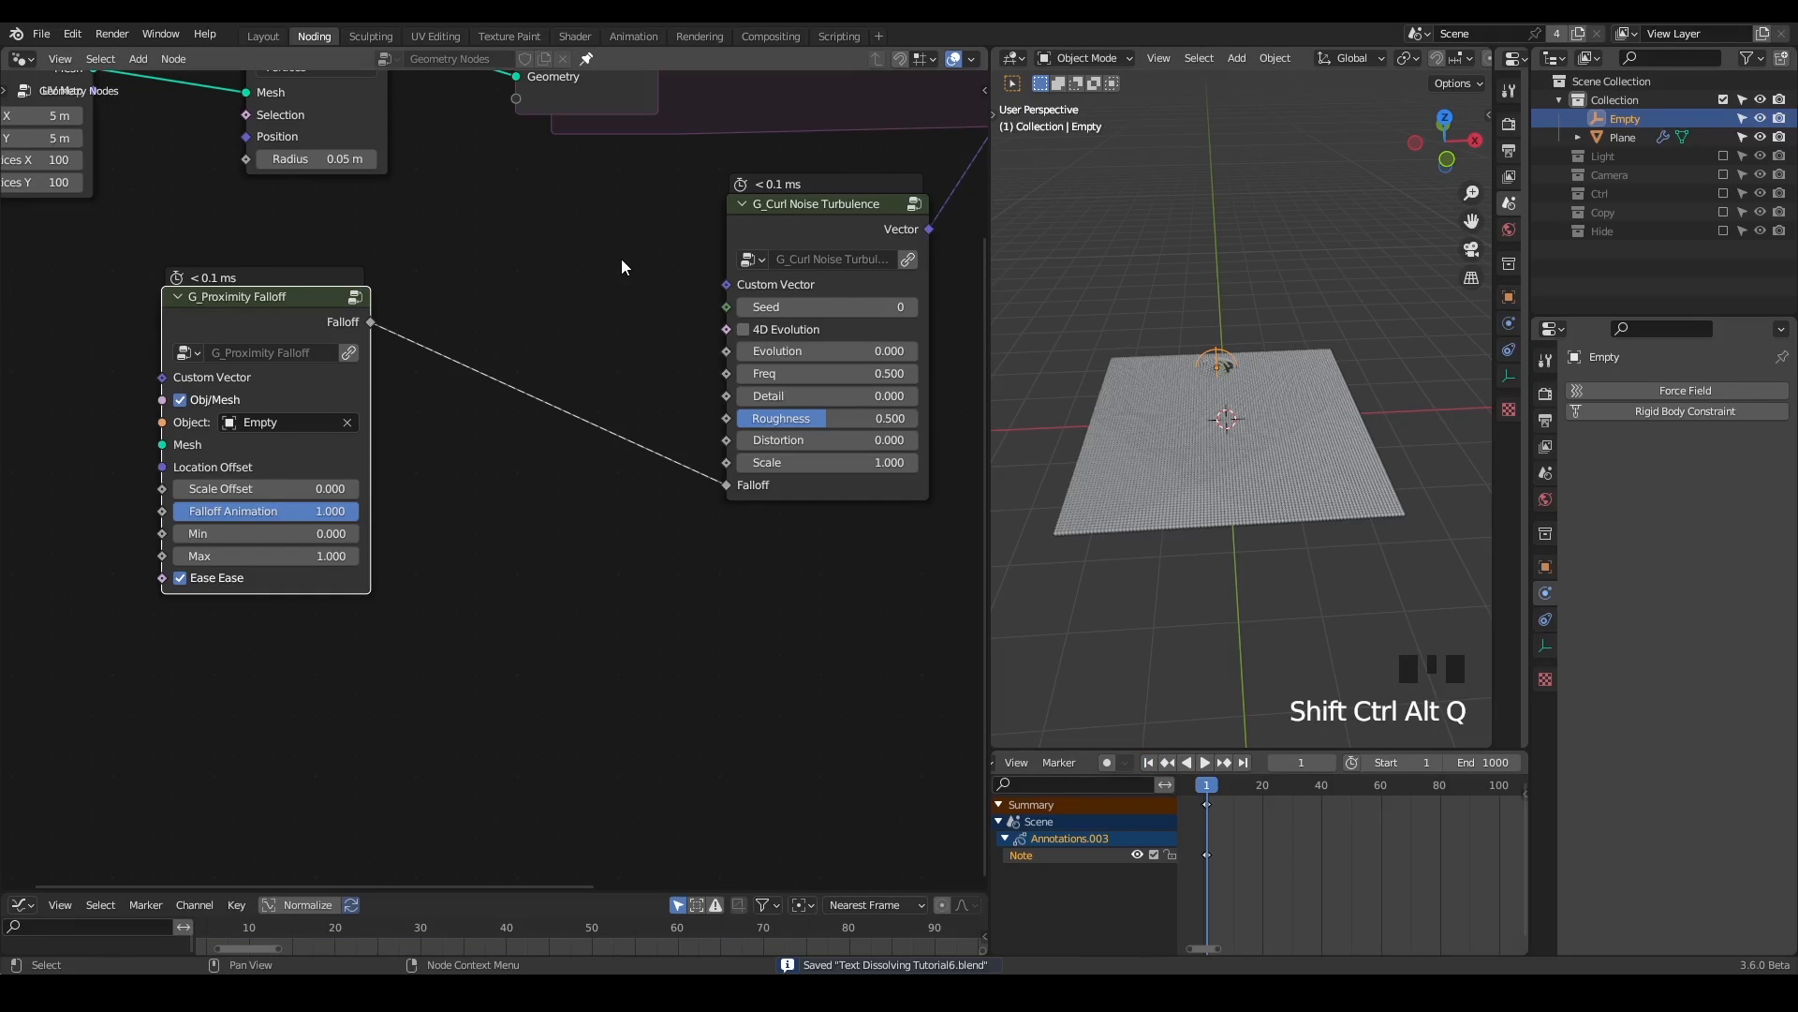
pyautogui.moveTo(621, 259); pyautogui.dragTo(419, 298, button='middle')
pyautogui.scroll(-3, 309, 372)
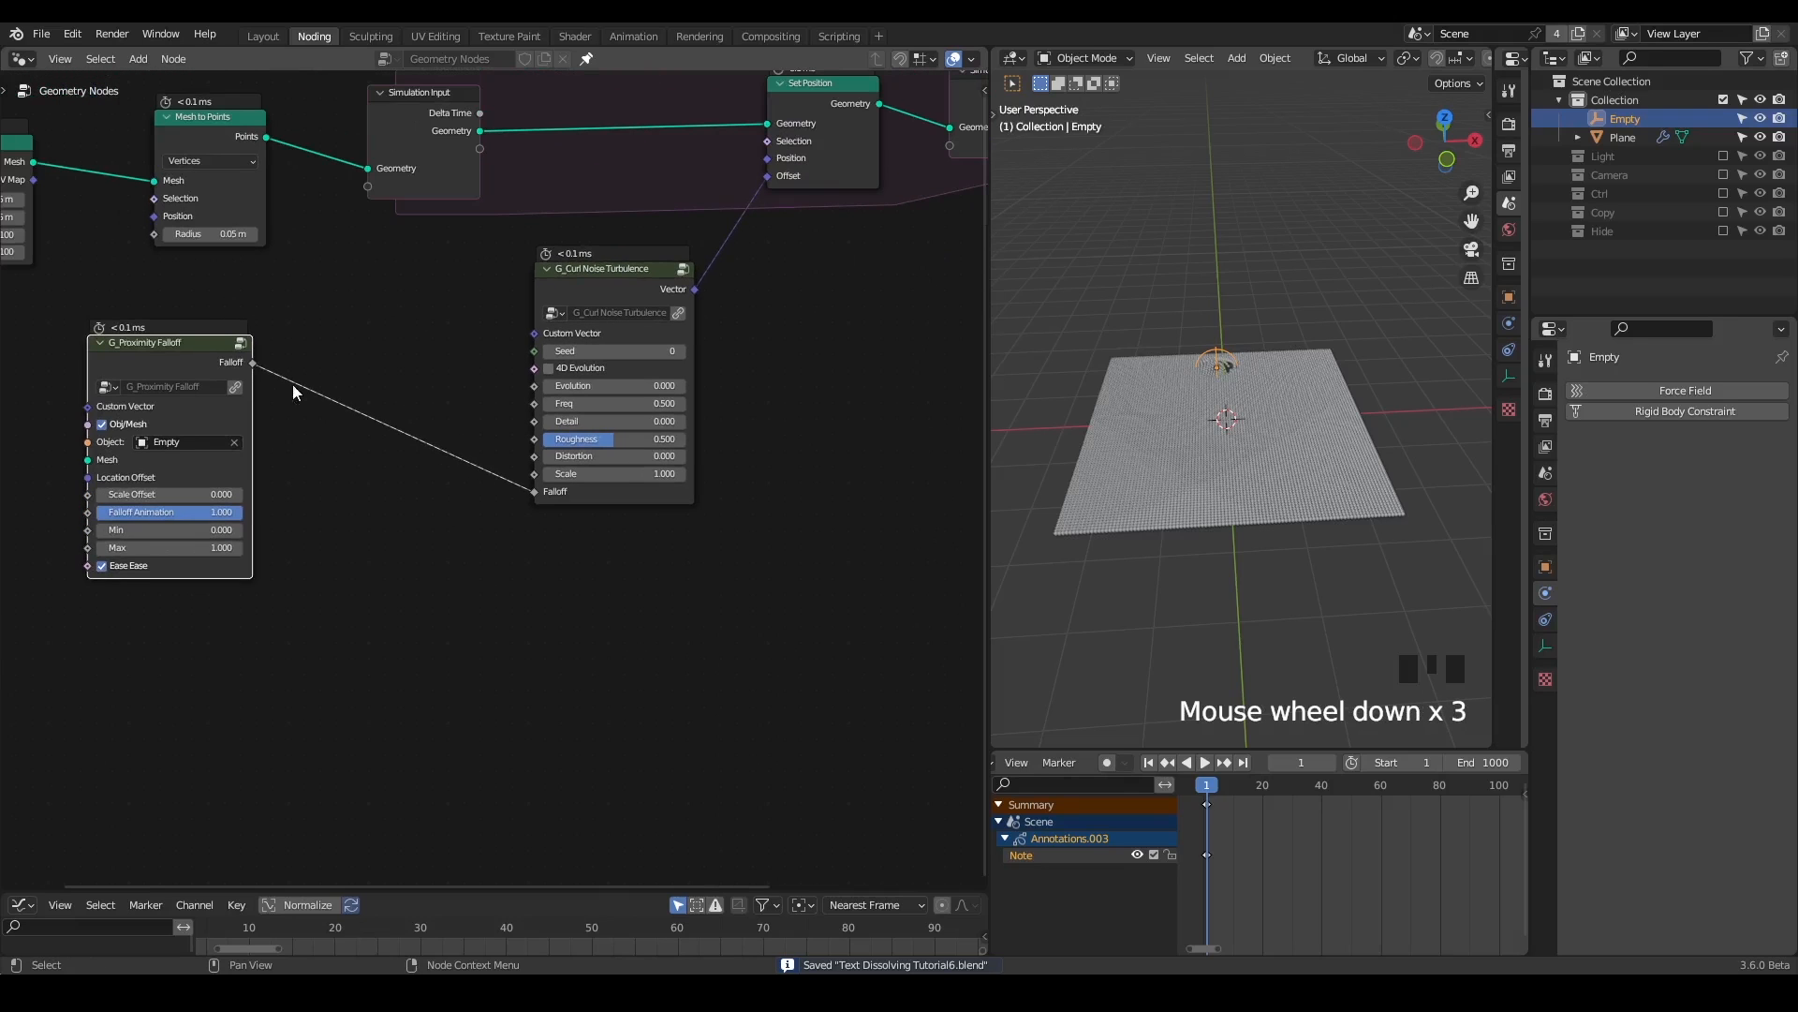
pyautogui.moveTo(253, 362); pyautogui.dragTo(495, 562)
pyautogui.write('greater')
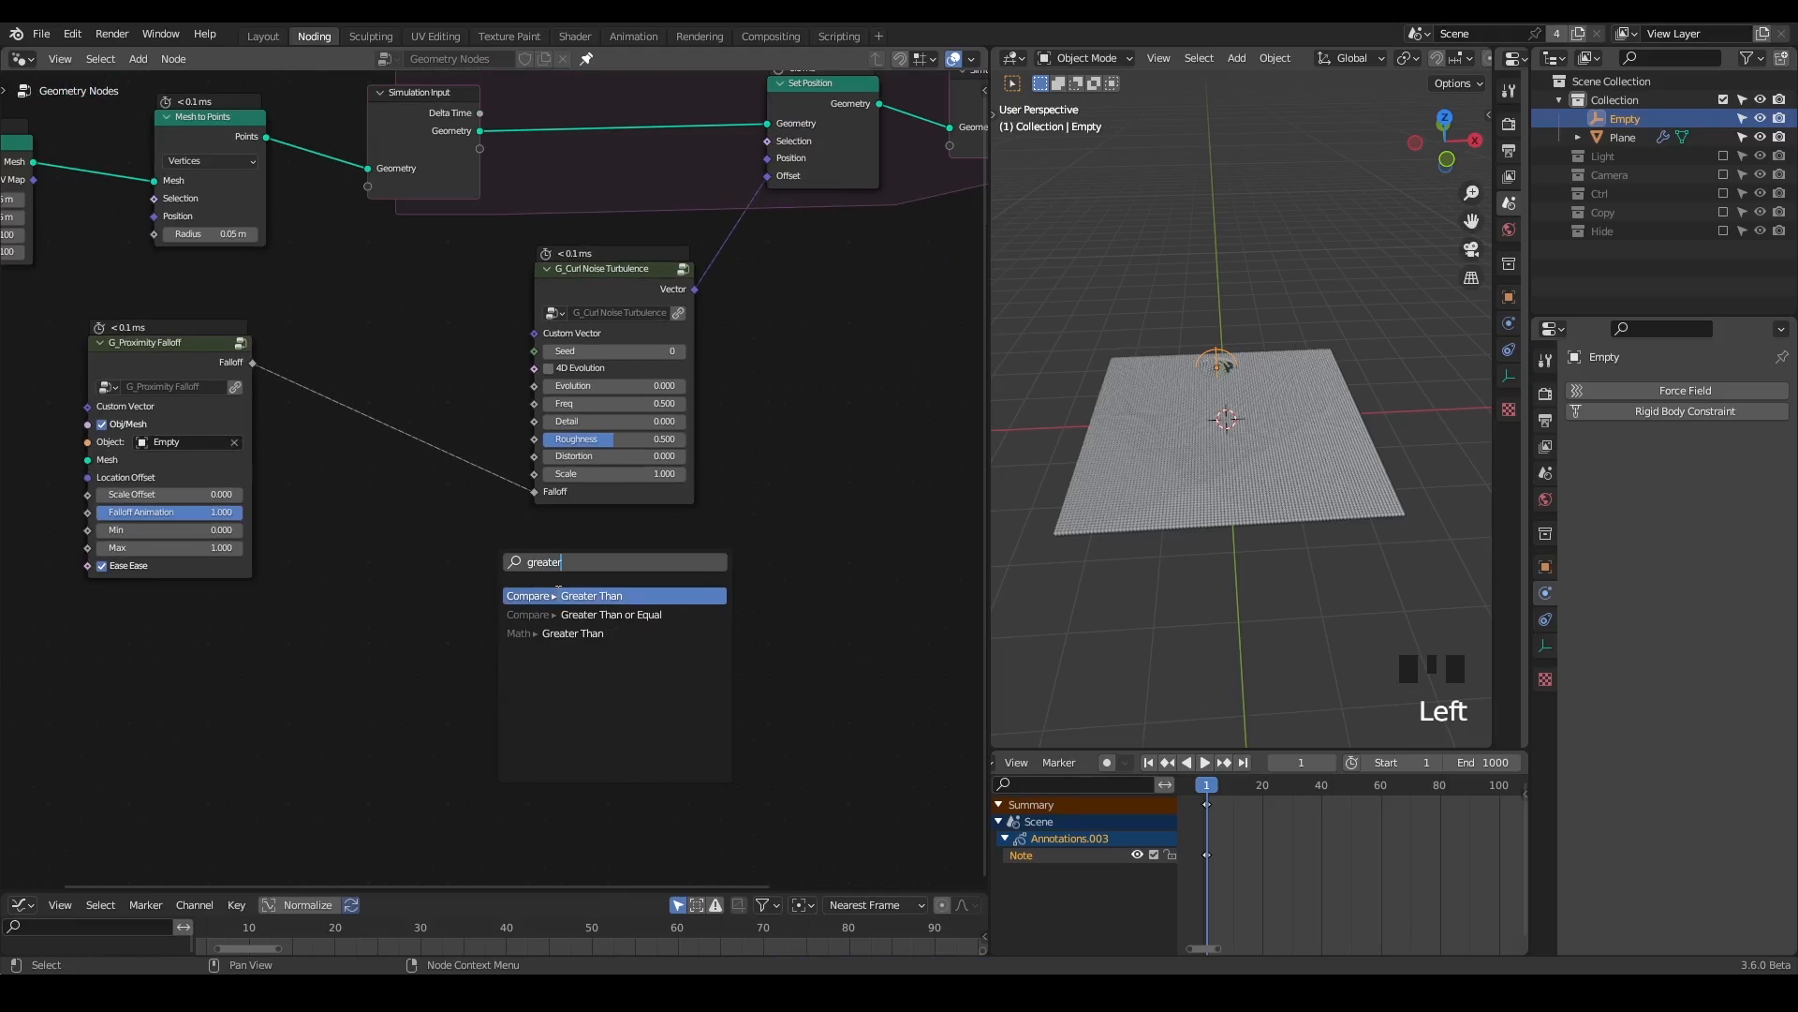
pyautogui.click(560, 590)
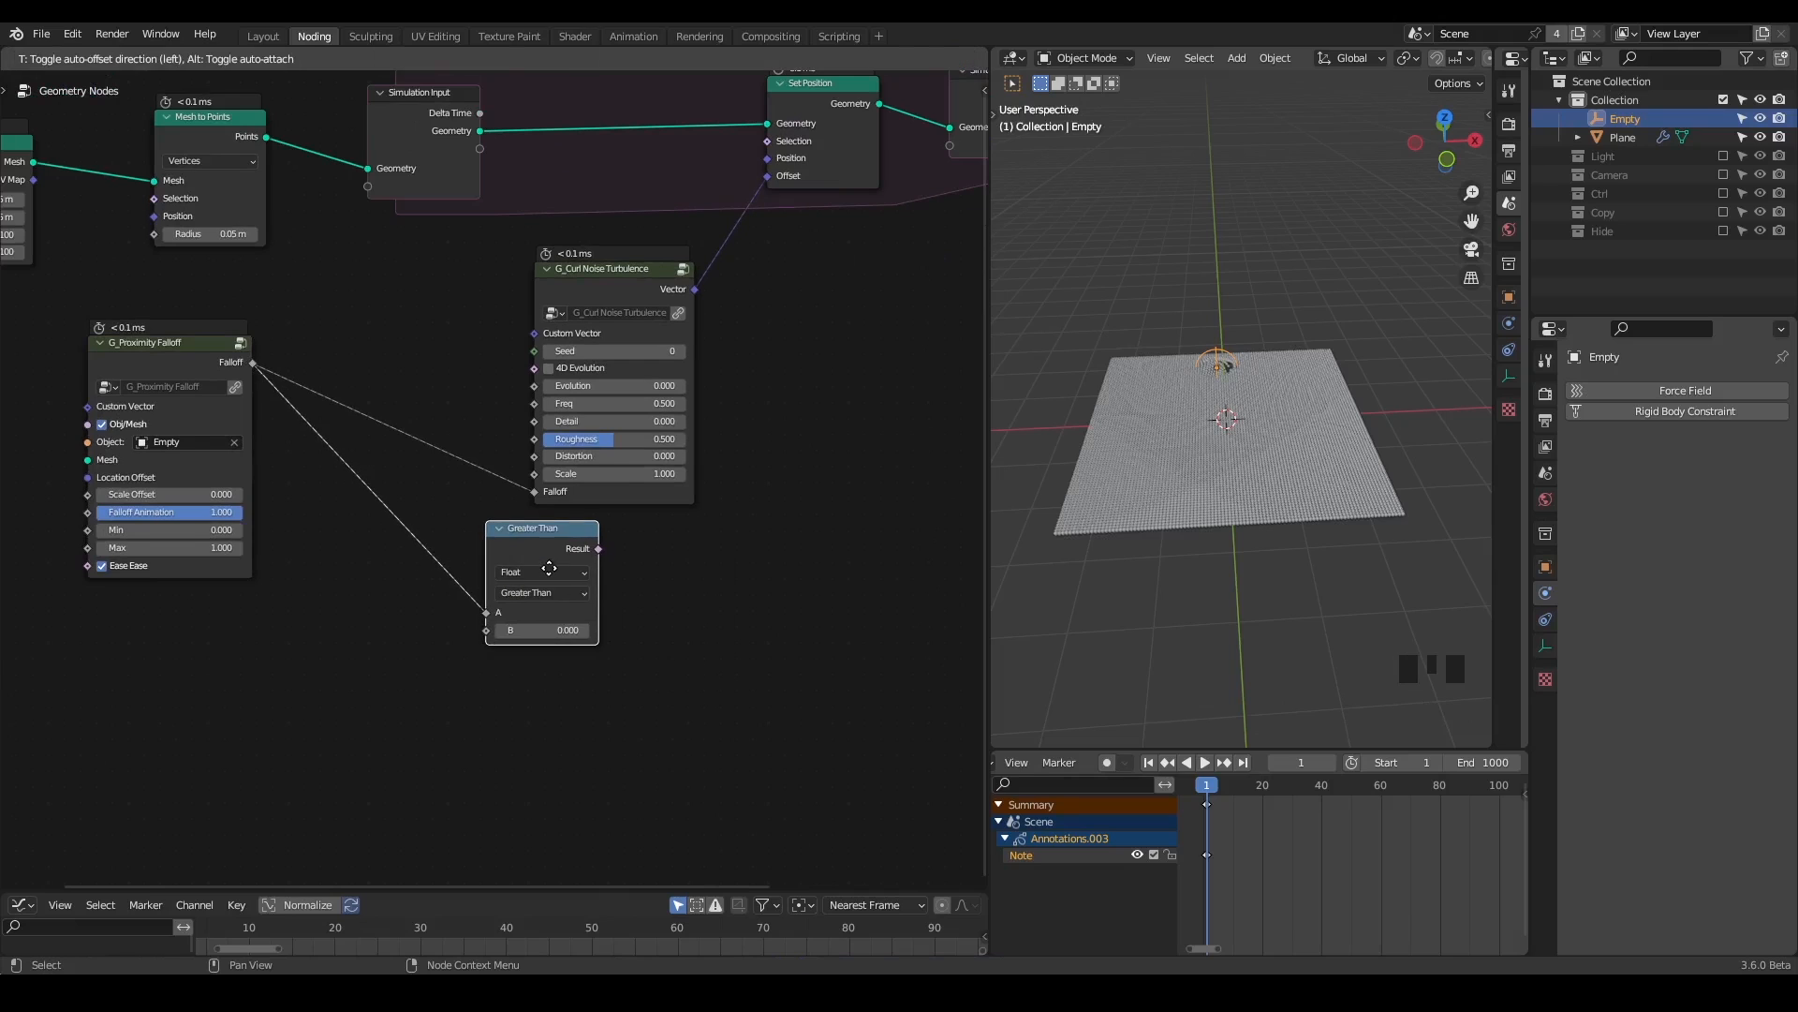
pyautogui.moveTo(667, 555); pyautogui.dragTo(560, 585, button='middle')
# - Collapse G_Curl Noise Turbulence, tidy the nodes around it, and link the Greater Than result to a new Simulation Output socket
pyautogui.click(440, 297)
pyautogui.moveTo(94, 372); pyautogui.dragTo(242, 365)
pyautogui.moveTo(441, 563); pyautogui.dragTo(571, 469)
pyautogui.scroll(2, 583, 470)
pyautogui.moveTo(583, 470); pyautogui.dragTo(495, 525, button='middle')
pyautogui.moveTo(497, 521); pyautogui.dragTo(806, 172)
pyautogui.moveTo(688, 316); pyautogui.dragTo(668, 423, button='middle')
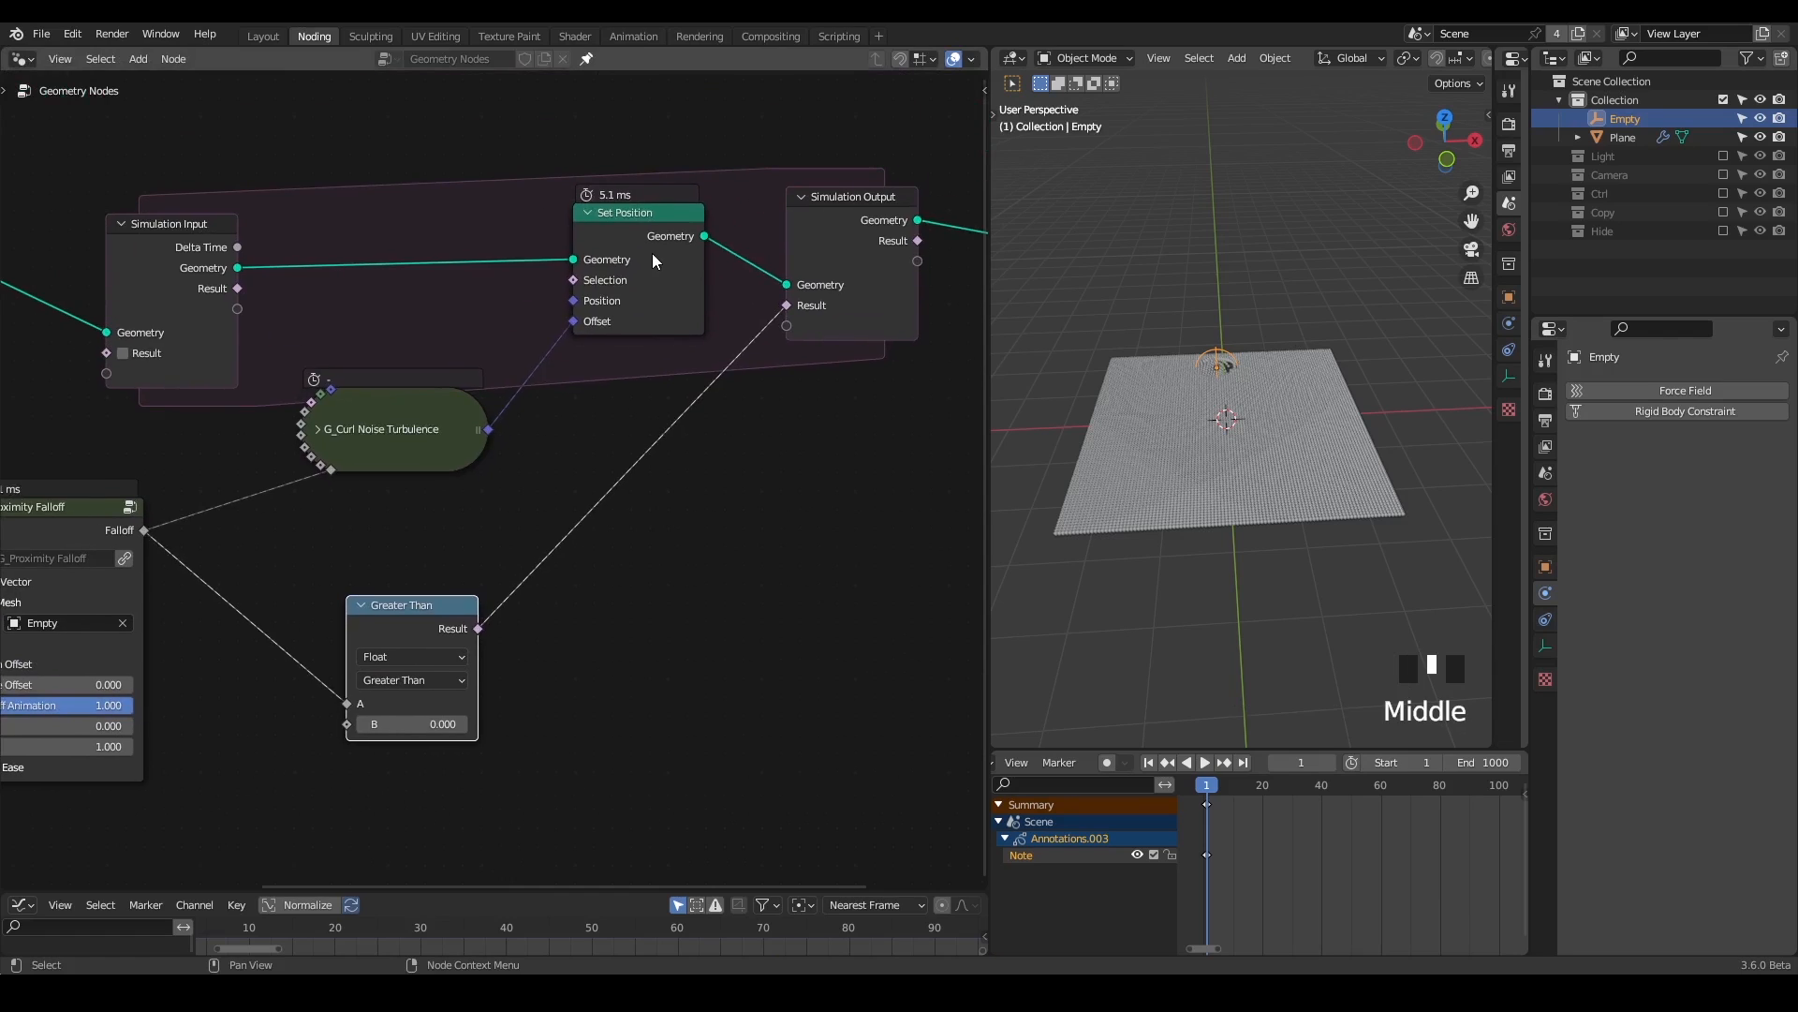
# - Reposition the Set Position node and annotate an arrow from Simulation Output's Geometry back to Simulation Input
pyautogui.click(652, 253)
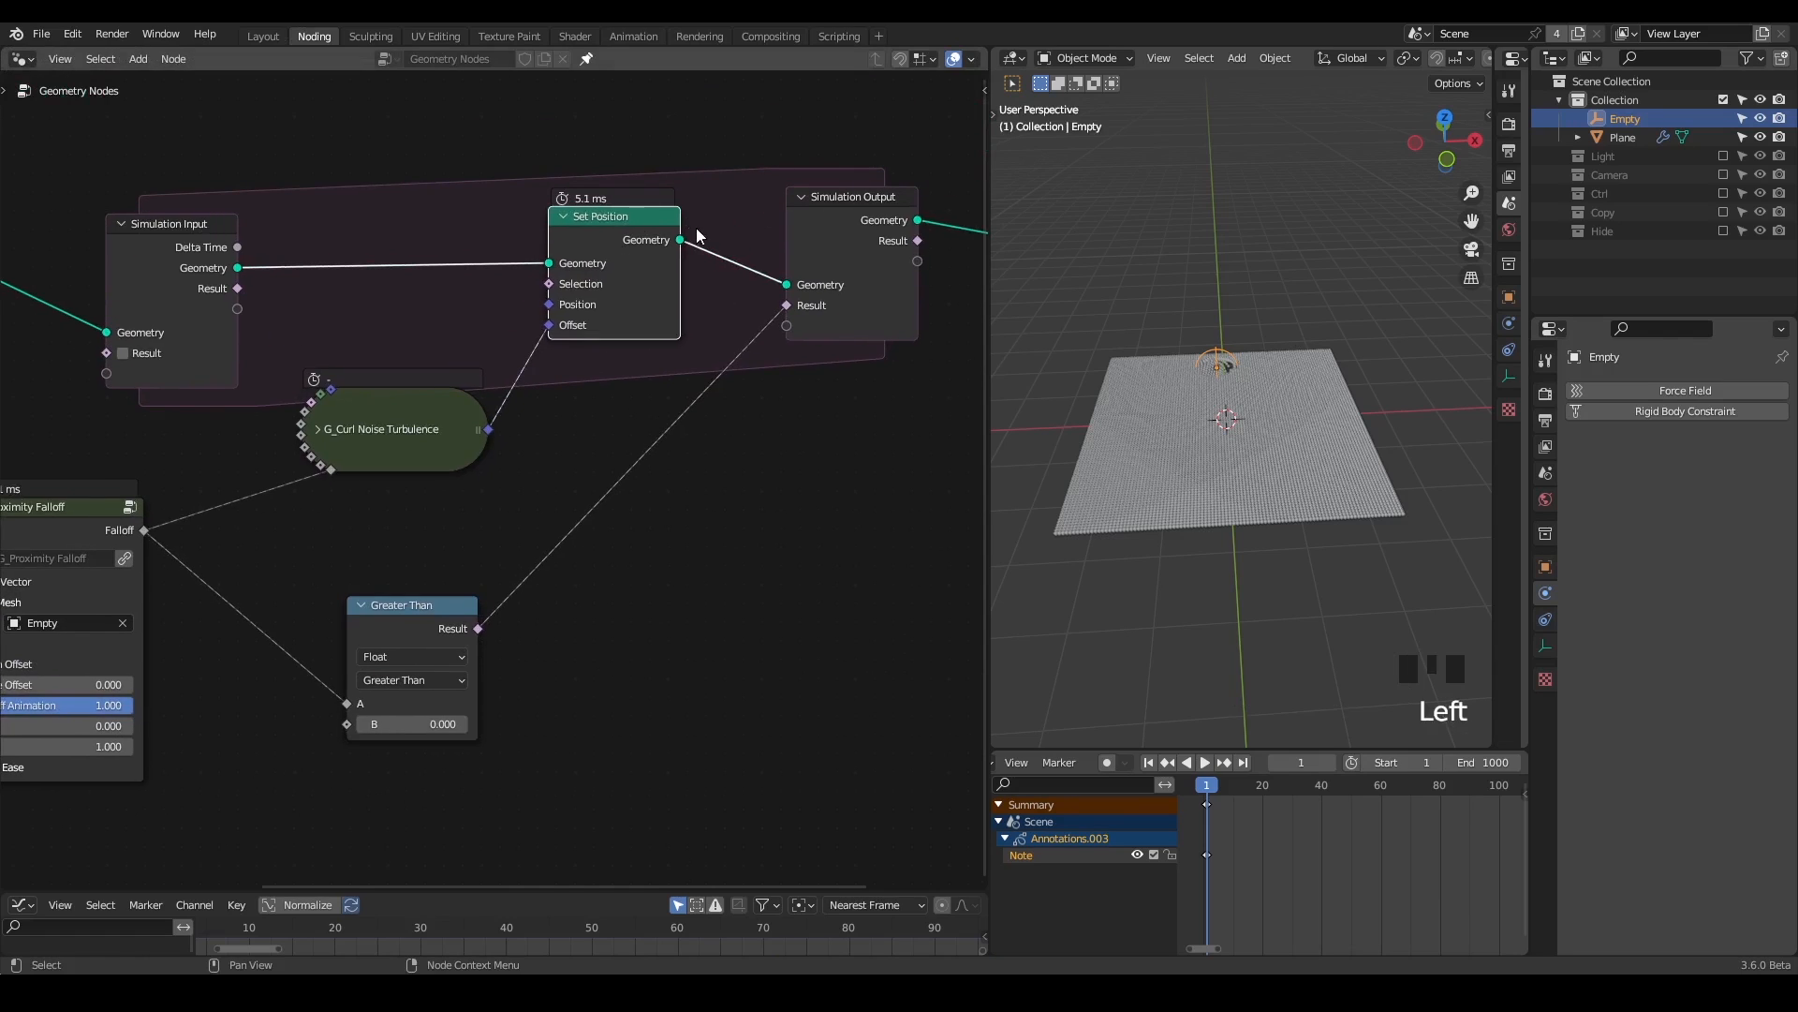
pyautogui.moveTo(698, 236); pyautogui.dragTo(785, 283, button='middle')
pyautogui.moveTo(768, 363)
pyautogui.mouseDown()
pyautogui.moveTo(754, 150)
pyautogui.moveTo(242, 286)
pyautogui.moveTo(220, 314)
pyautogui.moveTo(271, 326)
pyautogui.mouseUp()
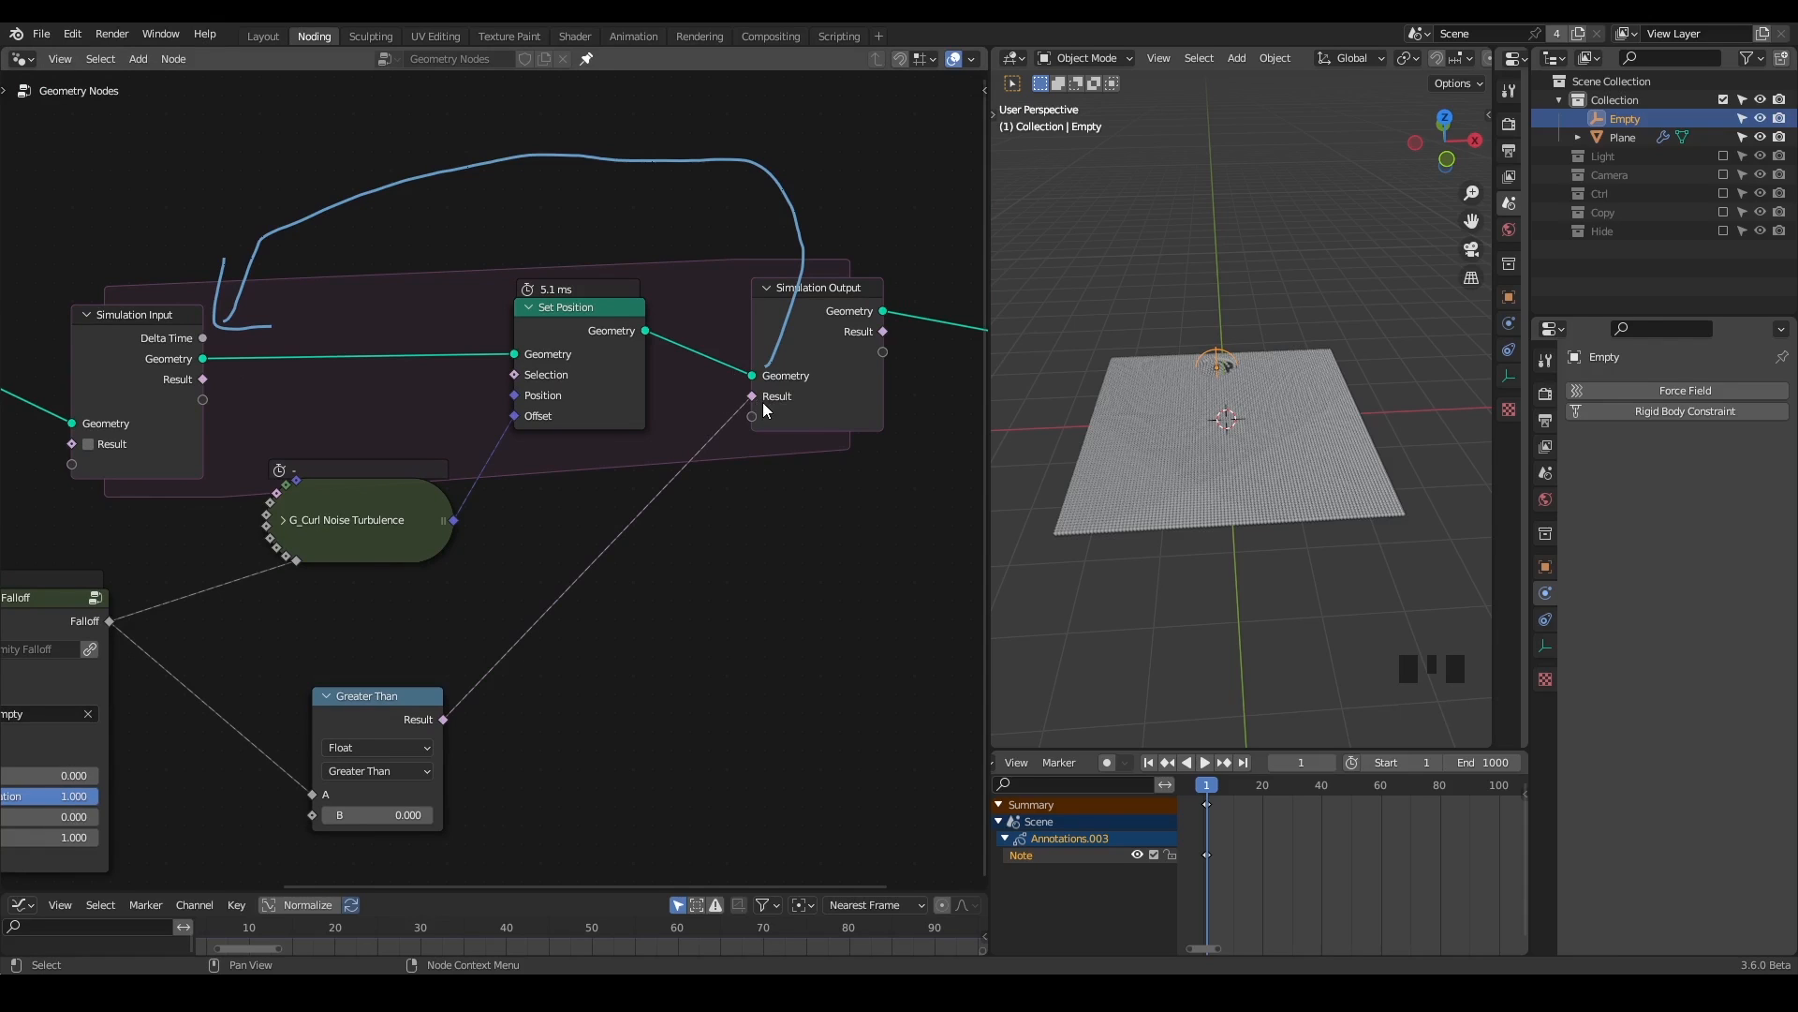
# - Rename the Result state item of the Simulation Output node to Trigger
pyautogui.click(848, 390)
pyautogui.press('n')
pyautogui.click(846, 402)
pyautogui.doubleClick(845, 403)
pyautogui.write('Trigger')
pyautogui.press('Return')
pyautogui.press('n')
# - Annotate the path from Simulation Output's Trigger back to Simulation Input, and erase the annotations
pyautogui.press('d')
pyautogui.moveTo(761, 413); pyautogui.dragTo(178, 398)
pyautogui.moveTo(271, 393)
pyautogui.mouseDown(button='right')
pyautogui.moveTo(413, 188)
pyautogui.moveTo(293, 84)
pyautogui.moveTo(778, 103)
pyautogui.moveTo(974, 221)
pyautogui.moveTo(424, 414)
pyautogui.mouseUp(button='right')
# - Circle the Geometry and Trigger inputs of the Simulation Input node with an annotation, and erase it
pyautogui.moveTo(424, 414); pyautogui.dragTo(545, 273, button='middle')
pyautogui.scroll(2, 200, 213)
pyautogui.moveTo(296, 196); pyautogui.dragTo(424, 256)
pyautogui.moveTo(361, 277); pyautogui.dragTo(465, 291, button='middle')
pyautogui.press('d')
pyautogui.moveTo(206, 284)
pyautogui.mouseDown()
pyautogui.moveTo(225, 315)
pyautogui.moveTo(217, 251)
pyautogui.mouseUp()
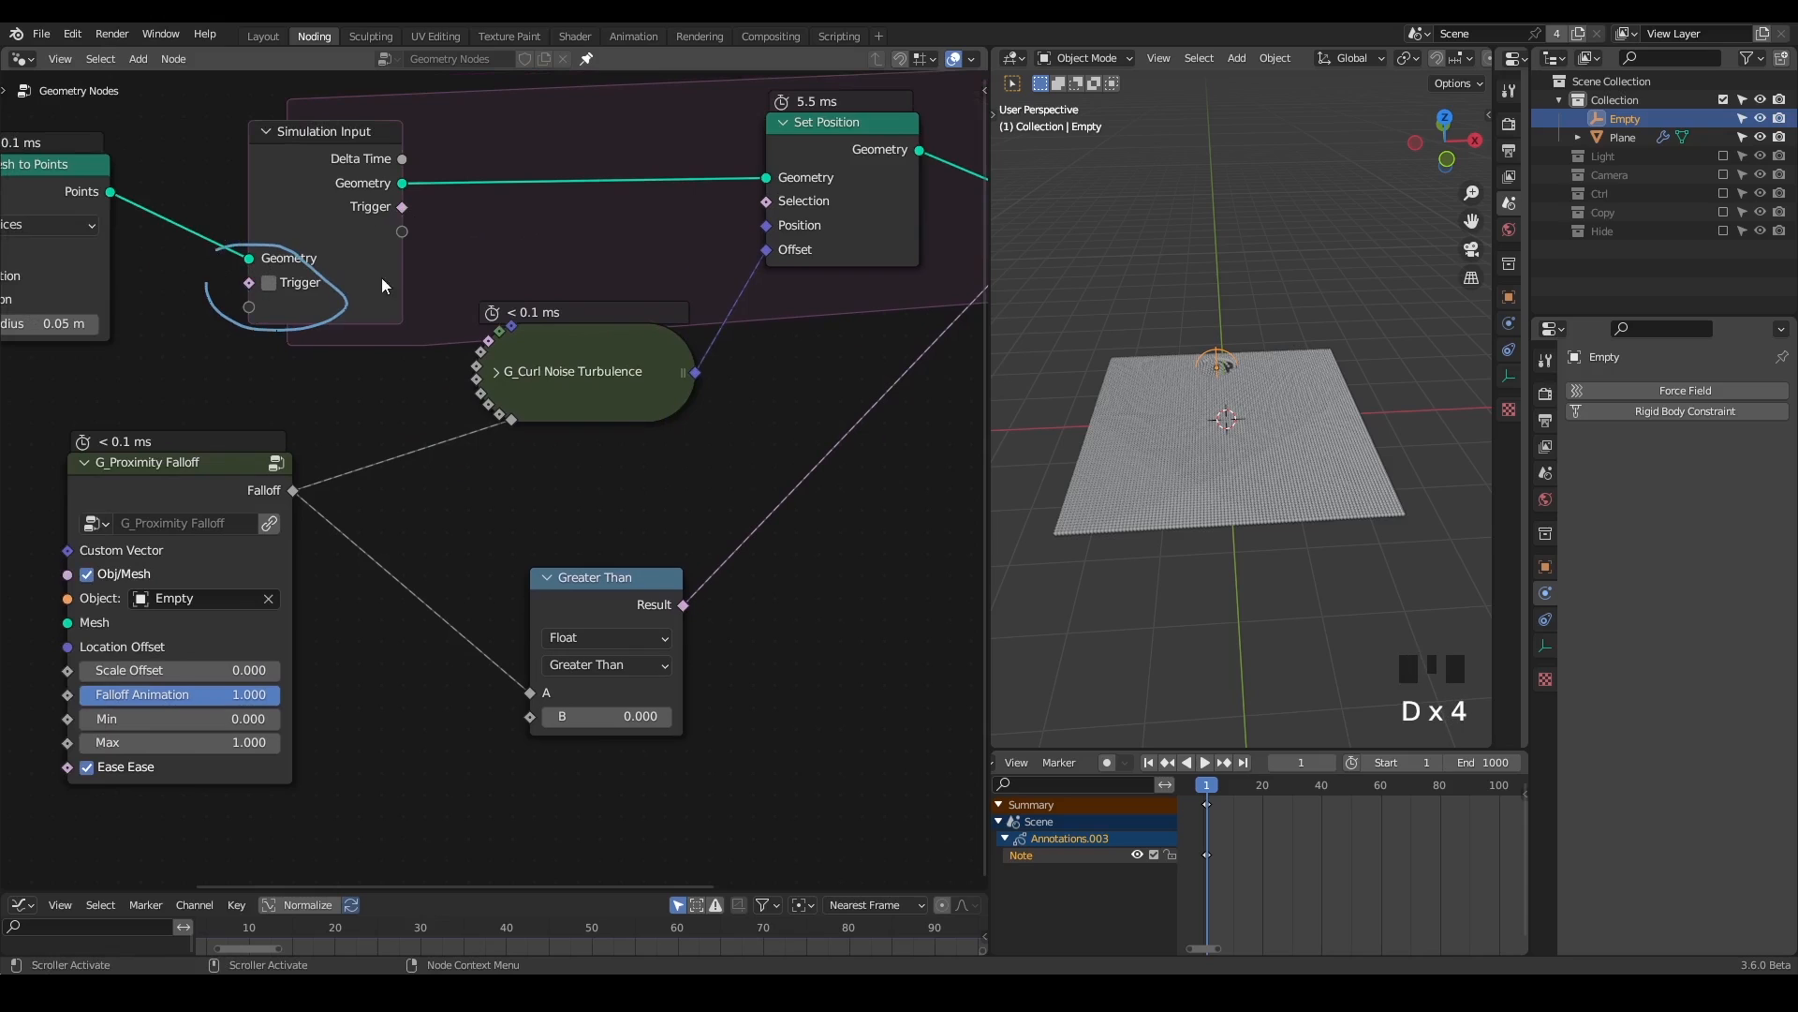
pyautogui.moveTo(294, 267)
pyautogui.mouseDown(button='right')
pyautogui.moveTo(101, 324)
pyautogui.moveTo(299, 304)
pyautogui.mouseUp(button='right')
# - Add a Switch node from the Greater Than result, set its type to Boolean, and leave it disconnected
pyautogui.moveTo(517, 586); pyautogui.dragTo(361, 542, button='middle')
pyautogui.scroll(-1, 361, 543)
pyautogui.scroll(-1, 431, 548)
pyautogui.moveTo(431, 549); pyautogui.dragTo(671, 521)
pyautogui.write('switch')
pyautogui.press('Return')
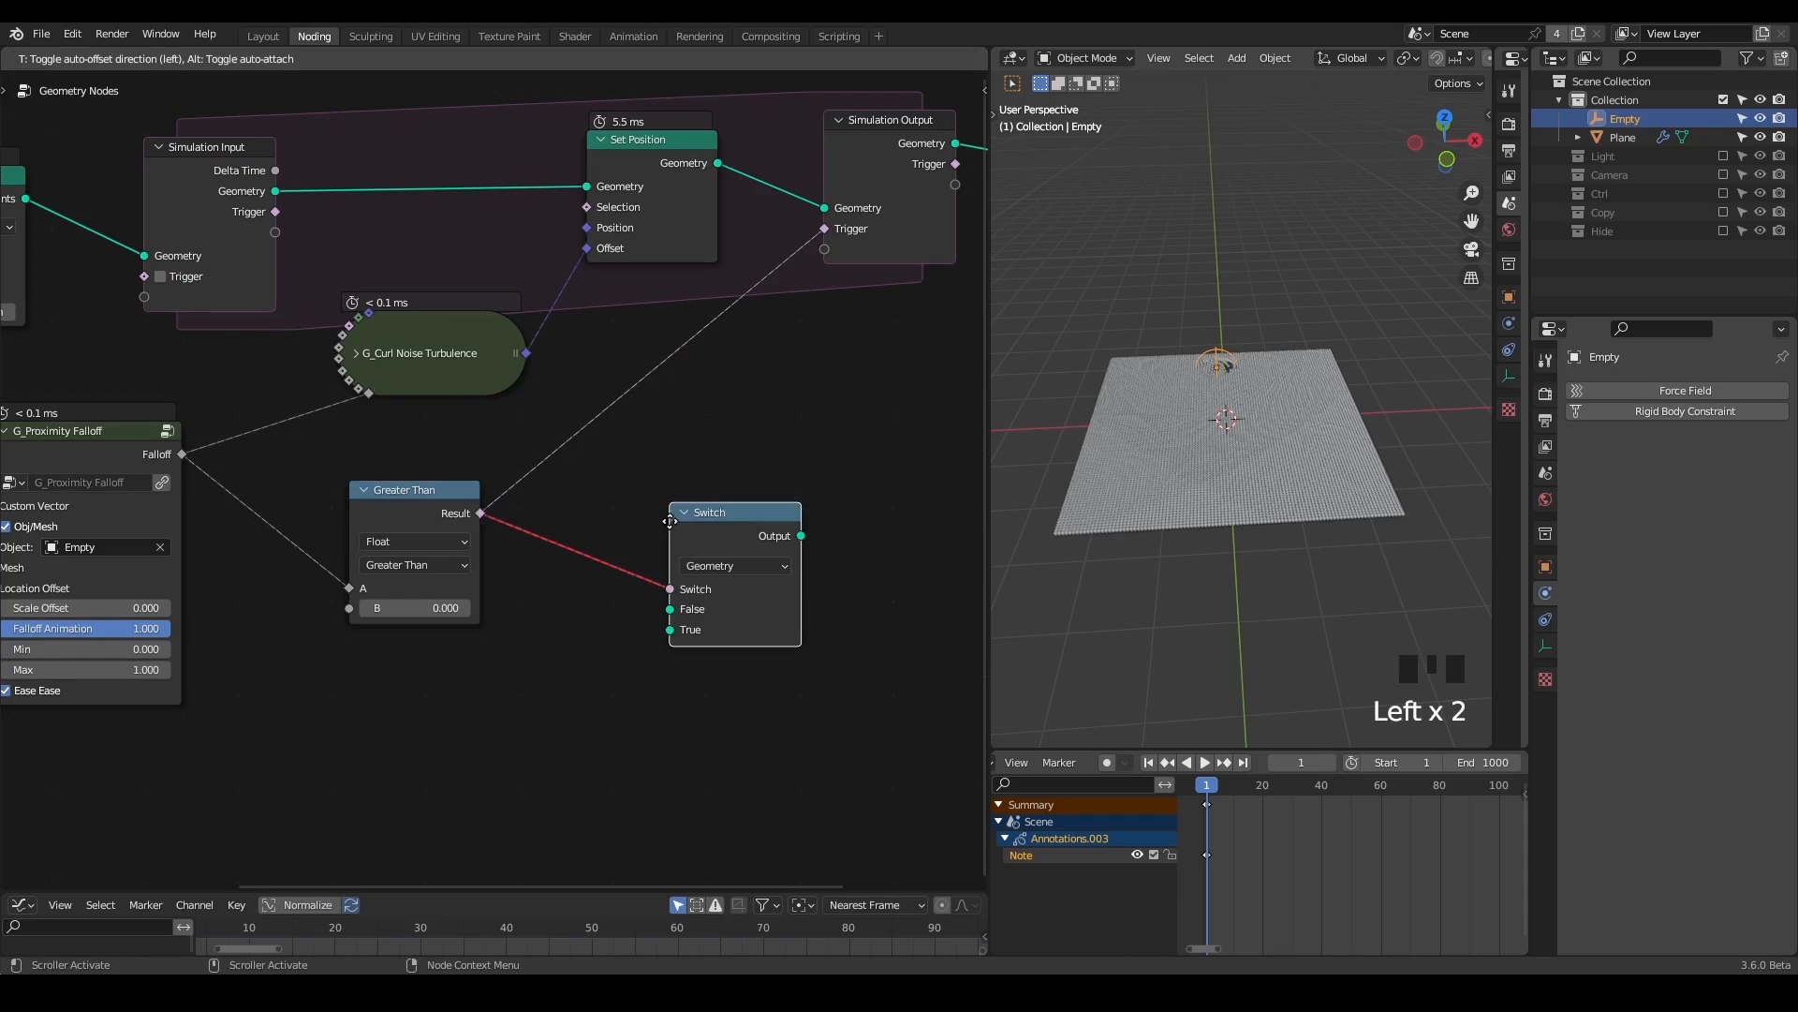
pyautogui.click(748, 395)
pyautogui.click(828, 440)
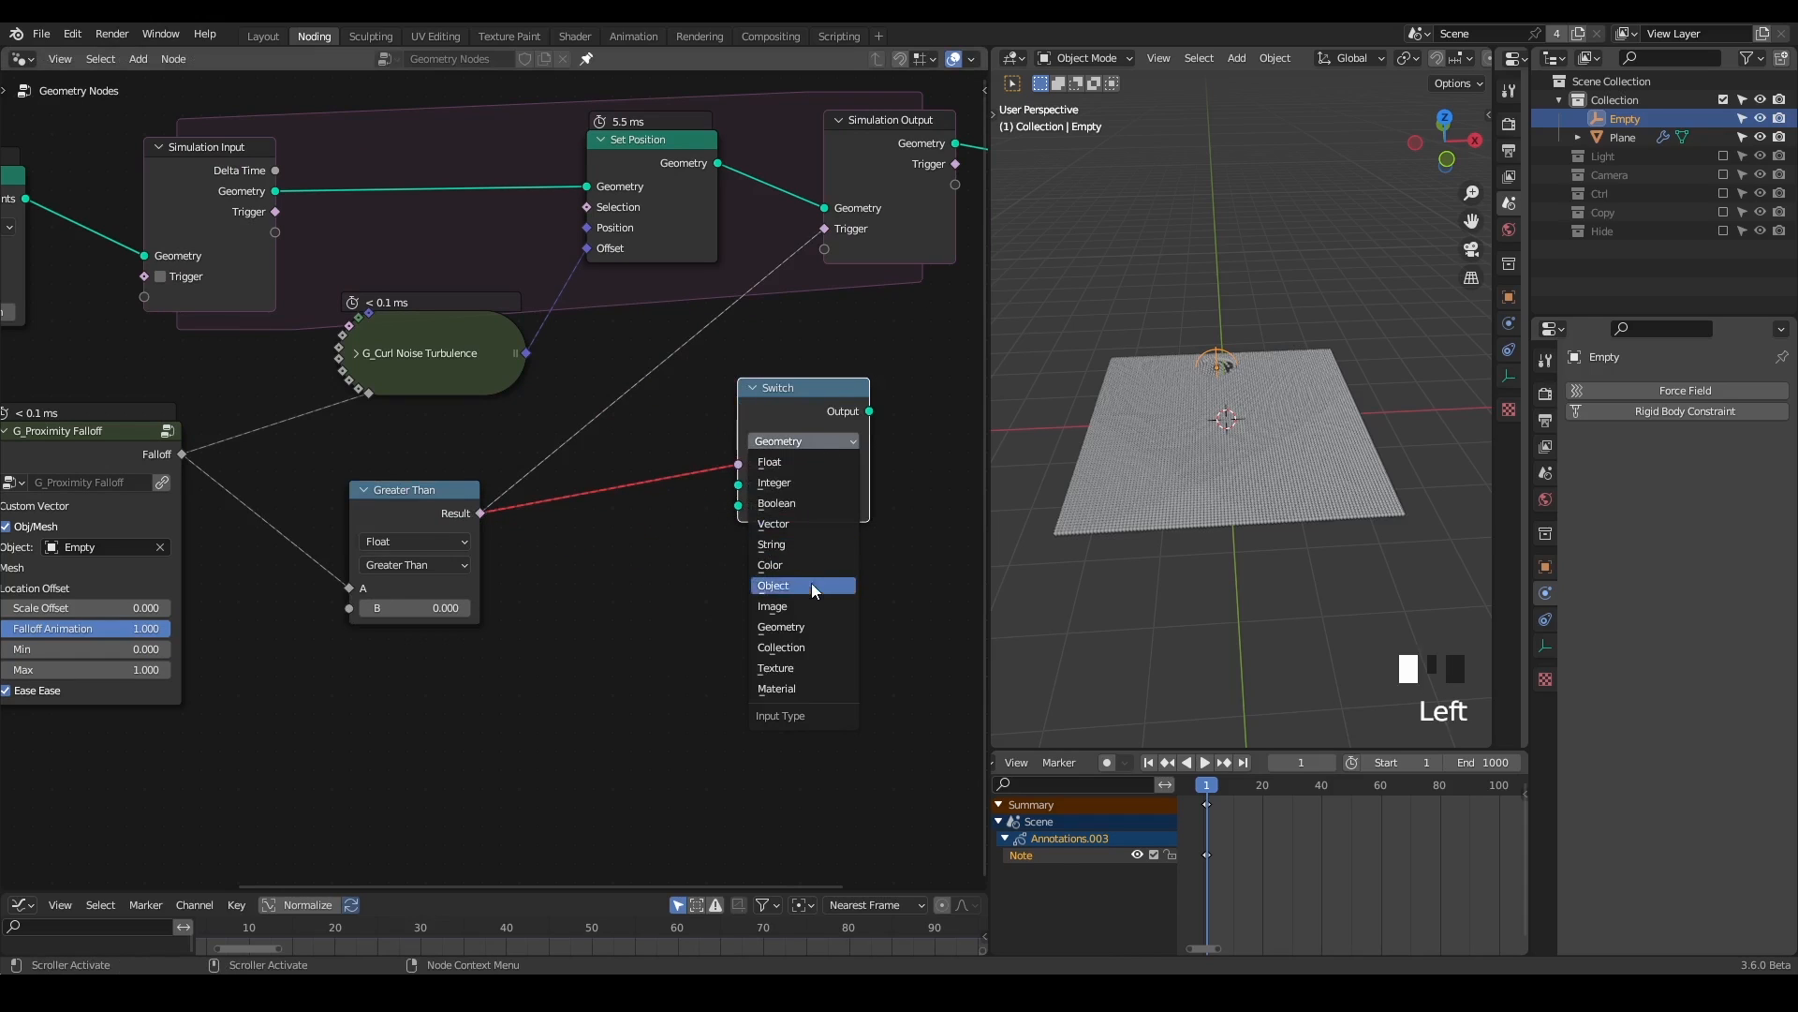
pyautogui.click(795, 505)
pyautogui.moveTo(770, 412); pyautogui.dragTo(763, 429)
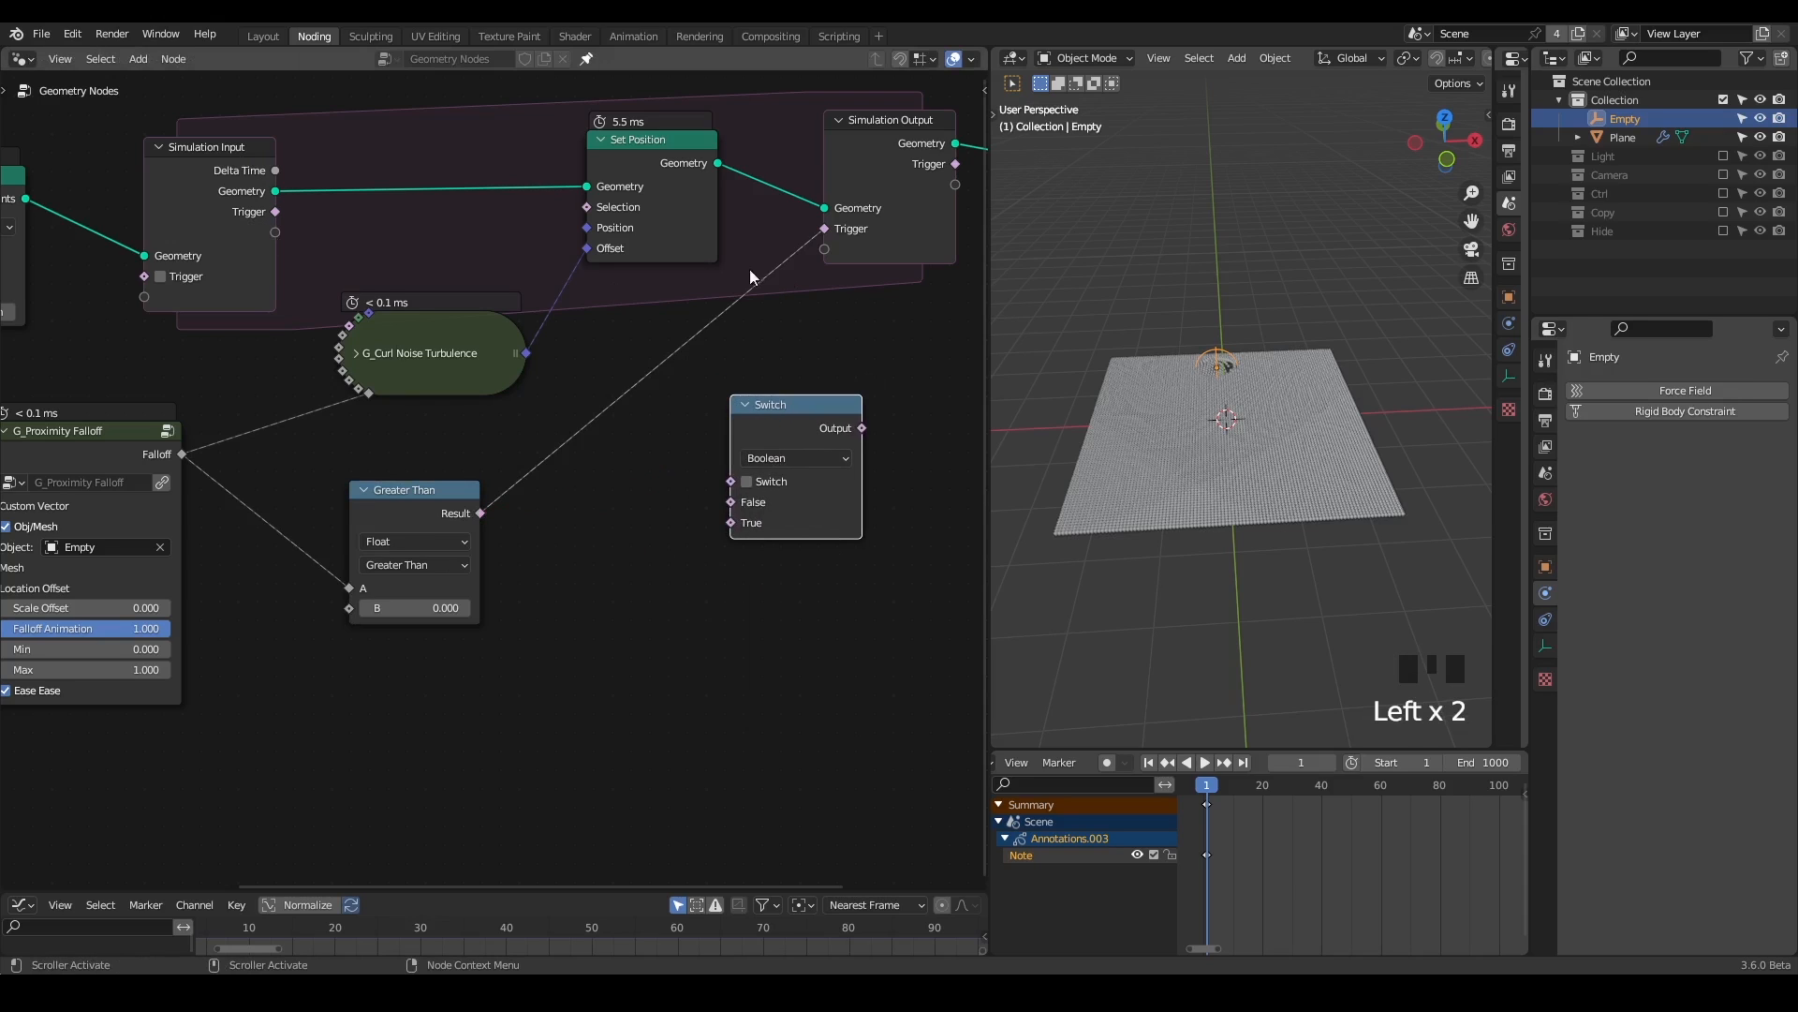
# - Annotate the trigger's path from Greater Than through Simulation Output and Simulation Input to the Switch node, and erase it
pyautogui.click(593, 415)
pyautogui.moveTo(494, 489)
pyautogui.mouseDown()
pyautogui.moveTo(838, 234)
pyautogui.moveTo(803, 213)
pyautogui.moveTo(347, 216)
pyautogui.moveTo(354, 265)
pyautogui.mouseUp()
pyautogui.moveTo(271, 223); pyautogui.dragTo(497, 385)
pyautogui.moveTo(422, 328)
pyautogui.mouseDown()
pyautogui.moveTo(651, 475)
pyautogui.moveTo(607, 496)
pyautogui.mouseUp()
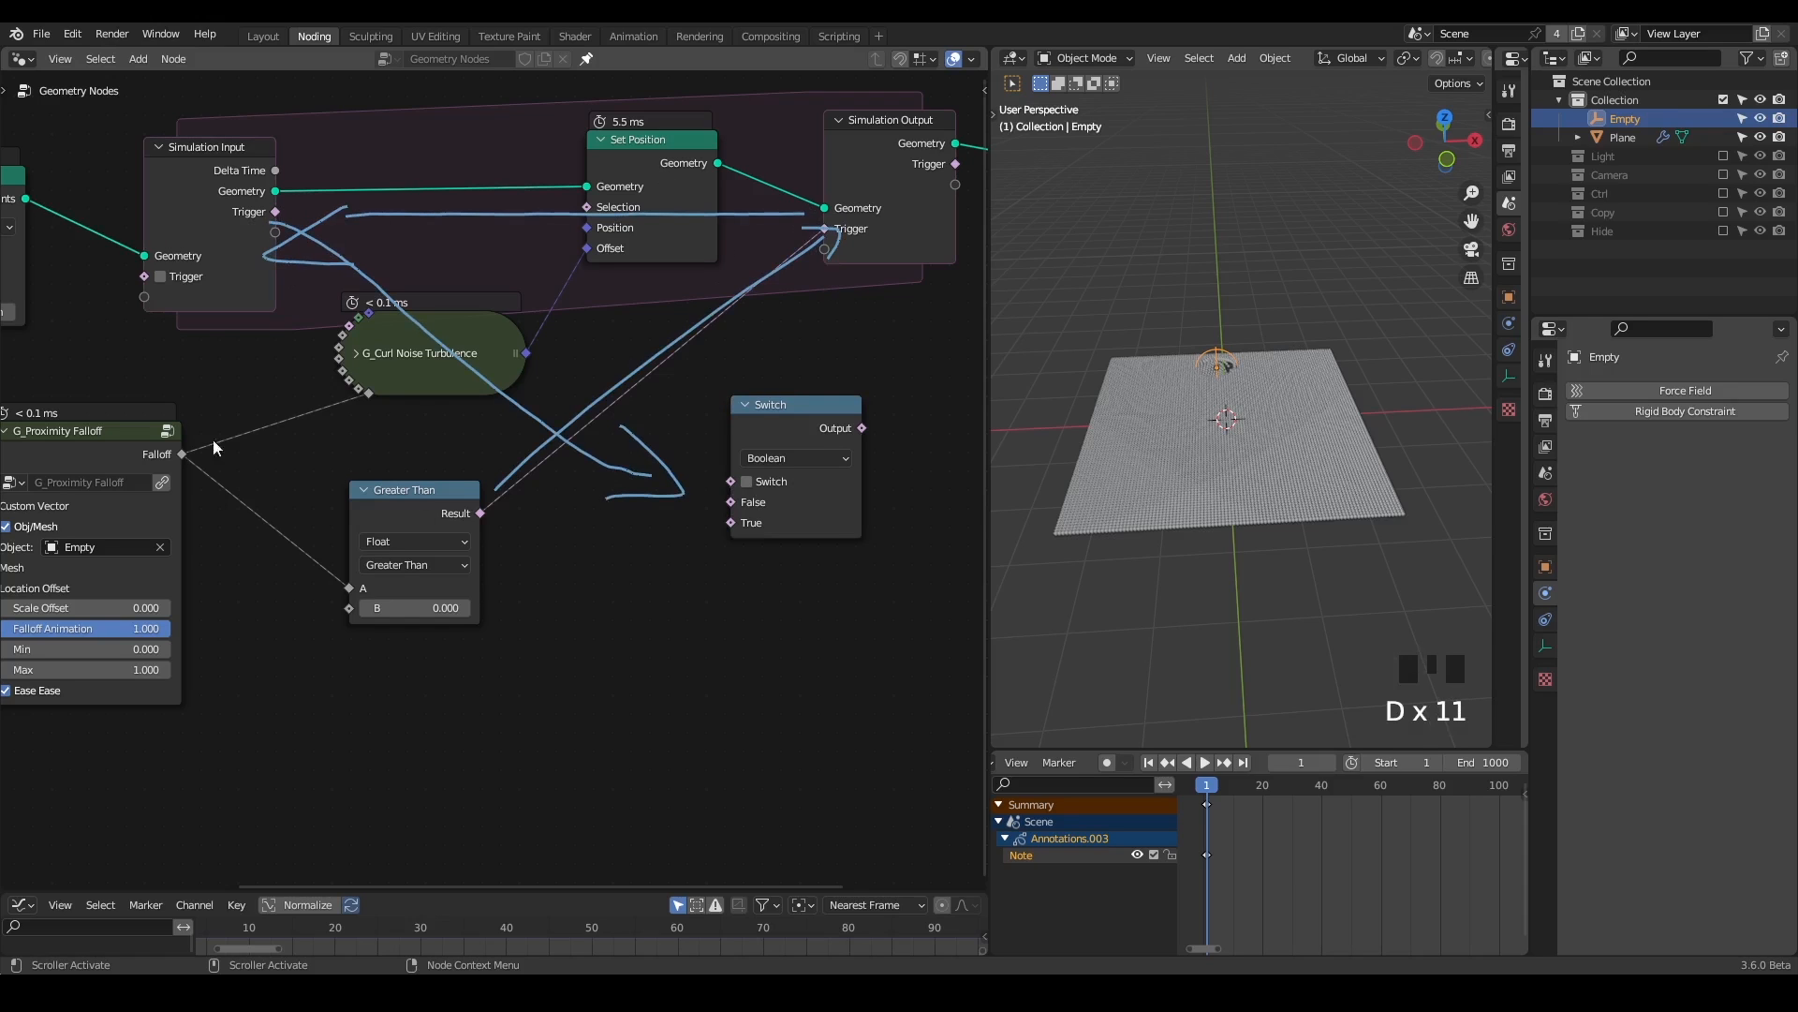
pyautogui.rightClick(573, 156)
pyautogui.moveTo(425, 174)
pyautogui.mouseDown(button='right')
pyautogui.moveTo(651, 138)
pyautogui.moveTo(796, 243)
pyautogui.moveTo(783, 280)
pyautogui.moveTo(930, 308)
pyautogui.mouseUp(button='right')
# - Reposition the Switch node and link Simulation Input's Trigger output to its Switch and True inputs
pyautogui.moveTo(818, 416); pyautogui.dragTo(793, 376)
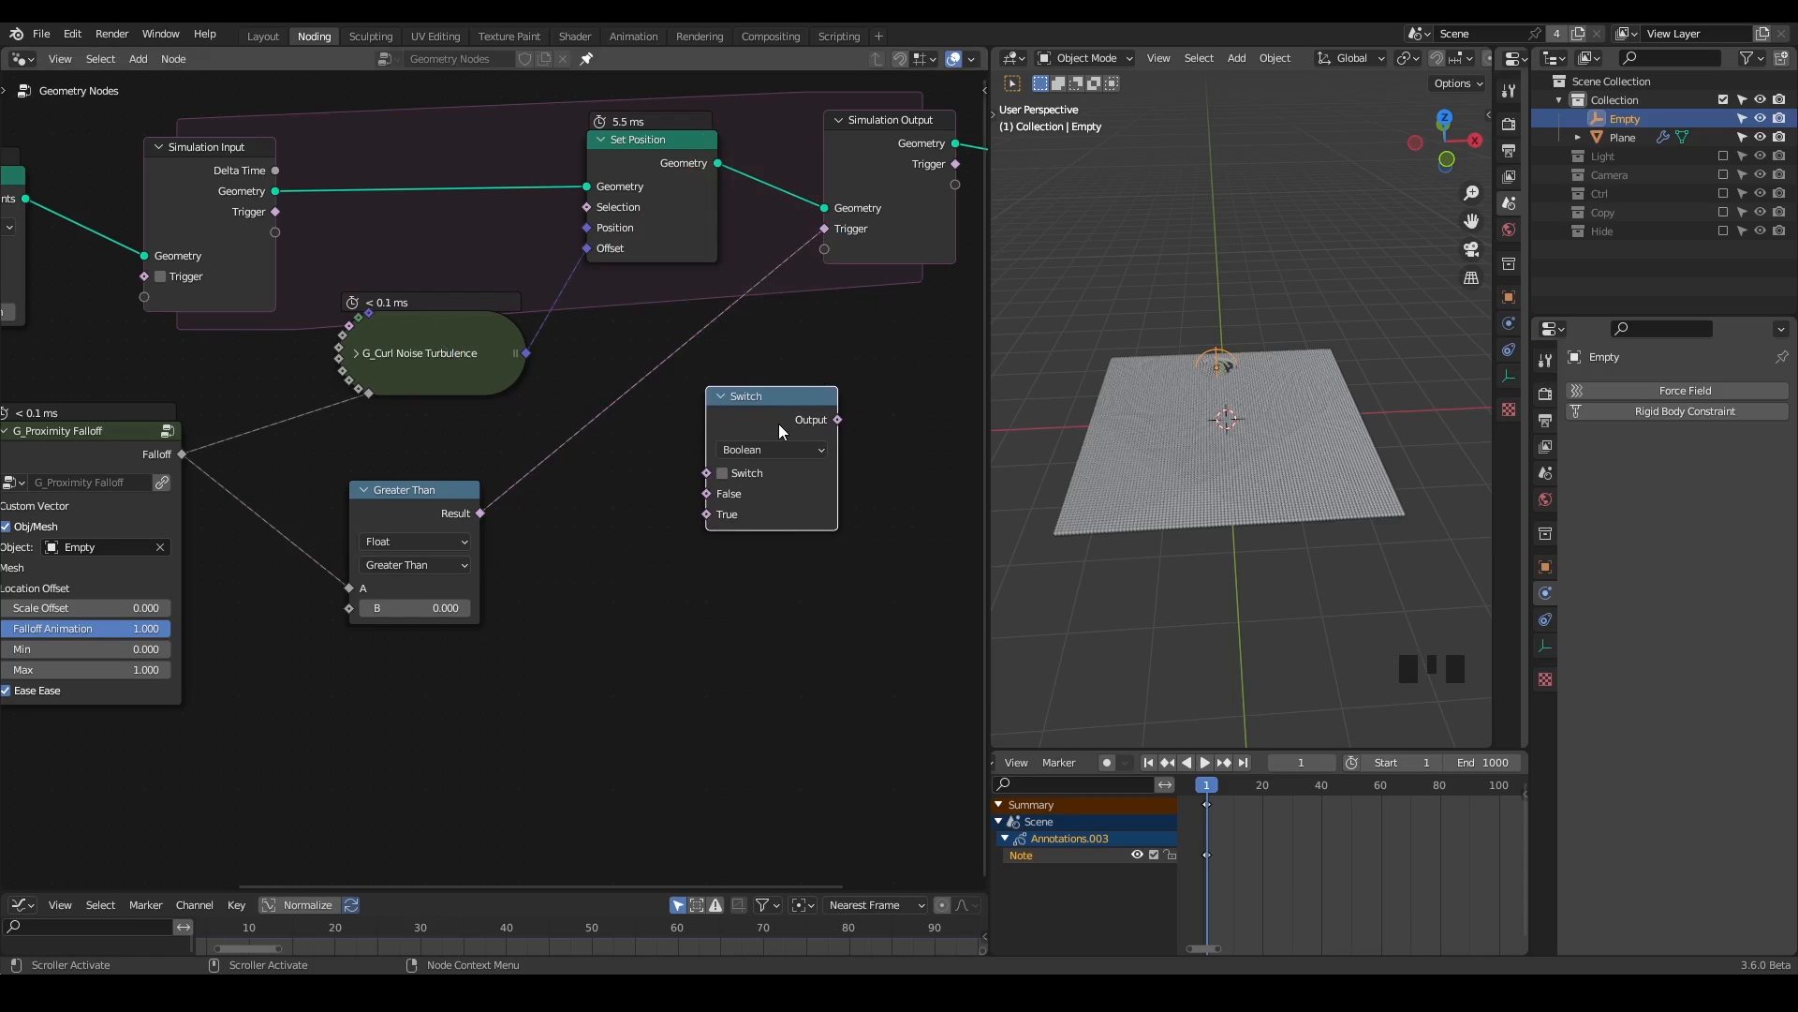
pyautogui.moveTo(755, 422); pyautogui.dragTo(773, 422)
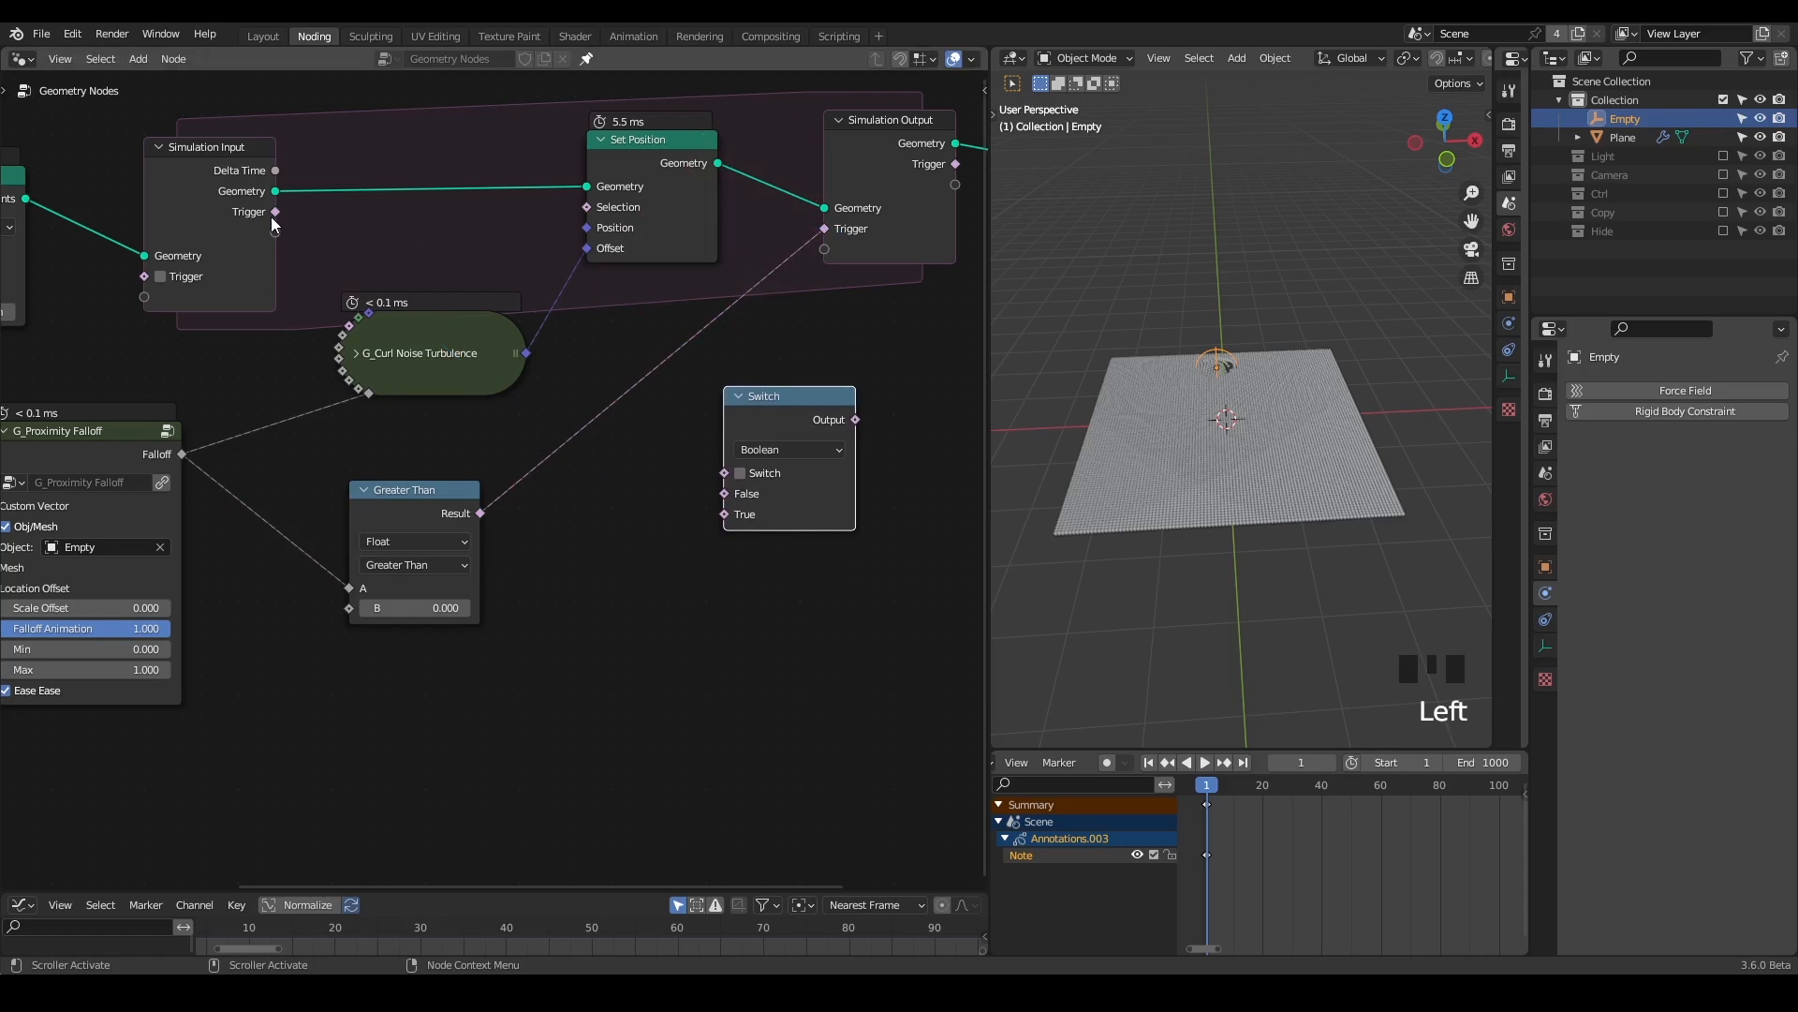
pyautogui.moveTo(277, 216); pyautogui.dragTo(723, 474)
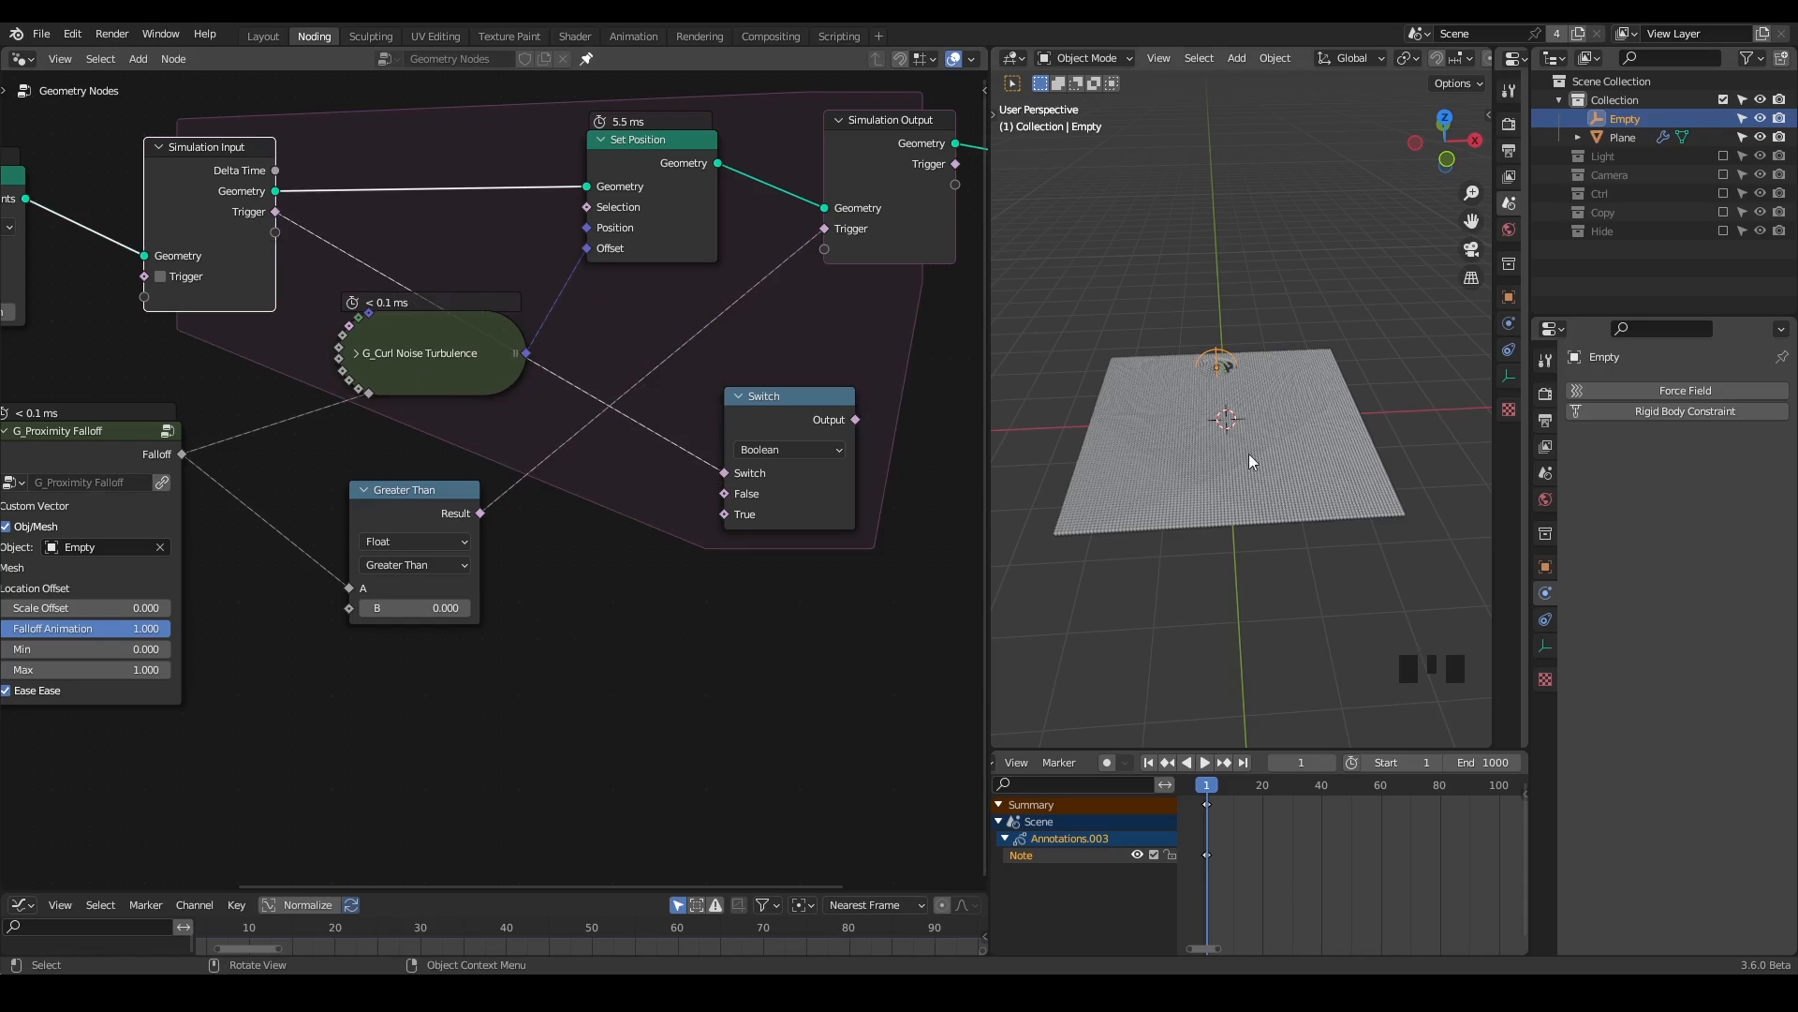
pyautogui.moveTo(276, 211); pyautogui.dragTo(721, 516)
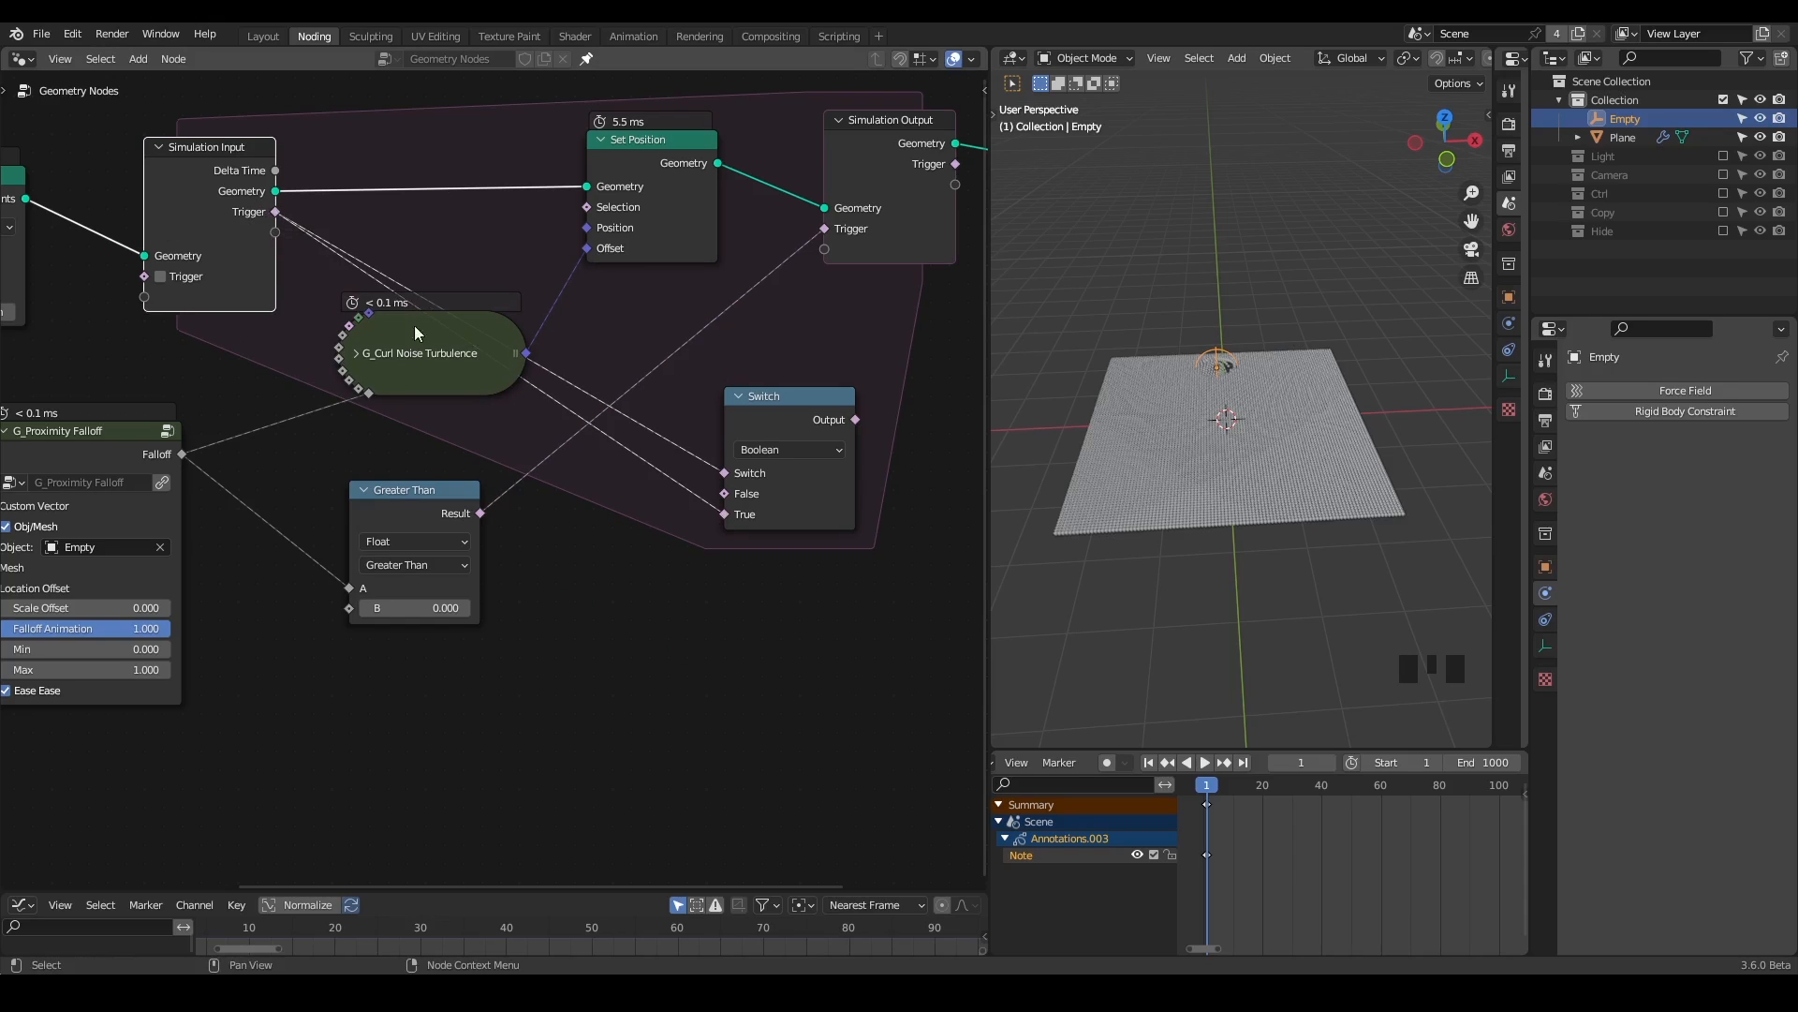
# - Annotate the Switch node's False input and the G_Proximity Falloff node, and erase the markings
pyautogui.moveTo(698, 498); pyautogui.dragTo(778, 504)
pyautogui.moveTo(373, 517); pyautogui.dragTo(404, 506, button='middle')
pyautogui.moveTo(88, 365); pyautogui.dragTo(98, 377)
pyautogui.moveTo(94, 412); pyautogui.dragTo(19, 479, button='right')
# - Link the Greater Than result to the Switch's False input and the Switch output to Simulation Output's Trigger
pyautogui.moveTo(510, 503); pyautogui.dragTo(747, 484)
pyautogui.moveTo(813, 495); pyautogui.dragTo(622, 549, button='right')
pyautogui.moveTo(809, 395)
pyautogui.mouseDown()
pyautogui.moveTo(734, 395)
pyautogui.moveTo(851, 223)
pyautogui.mouseUp()
# - Reposition the Switch and Greater Than nodes and link the Switch output to G_Curl Noise Turbulence's Falloff input
pyautogui.moveTo(725, 408); pyautogui.dragTo(612, 438)
pyautogui.moveTo(505, 483); pyautogui.dragTo(424, 526)
pyautogui.moveTo(697, 442); pyautogui.dragTo(400, 382)
# - Spread out the G_Proximity Falloff, Greater Than and Switch nodes to make room in the node tree
pyautogui.moveTo(378, 444); pyautogui.dragTo(592, 341, button='middle')
pyautogui.scroll(-3, 596, 335)
pyautogui.moveTo(625, 327); pyautogui.dragTo(426, 475)
pyautogui.press('g')
pyautogui.click(268, 509)
pyautogui.moveTo(738, 377); pyautogui.dragTo(529, 380)
# - Move the grid source, Mesh to Points and Simulation Input nodes together away from the turbulence node
pyautogui.moveTo(506, 77); pyautogui.dragTo(666, 152, button='middle')
pyautogui.moveTo(666, 117); pyautogui.dragTo(111, 301)
pyautogui.press('g')
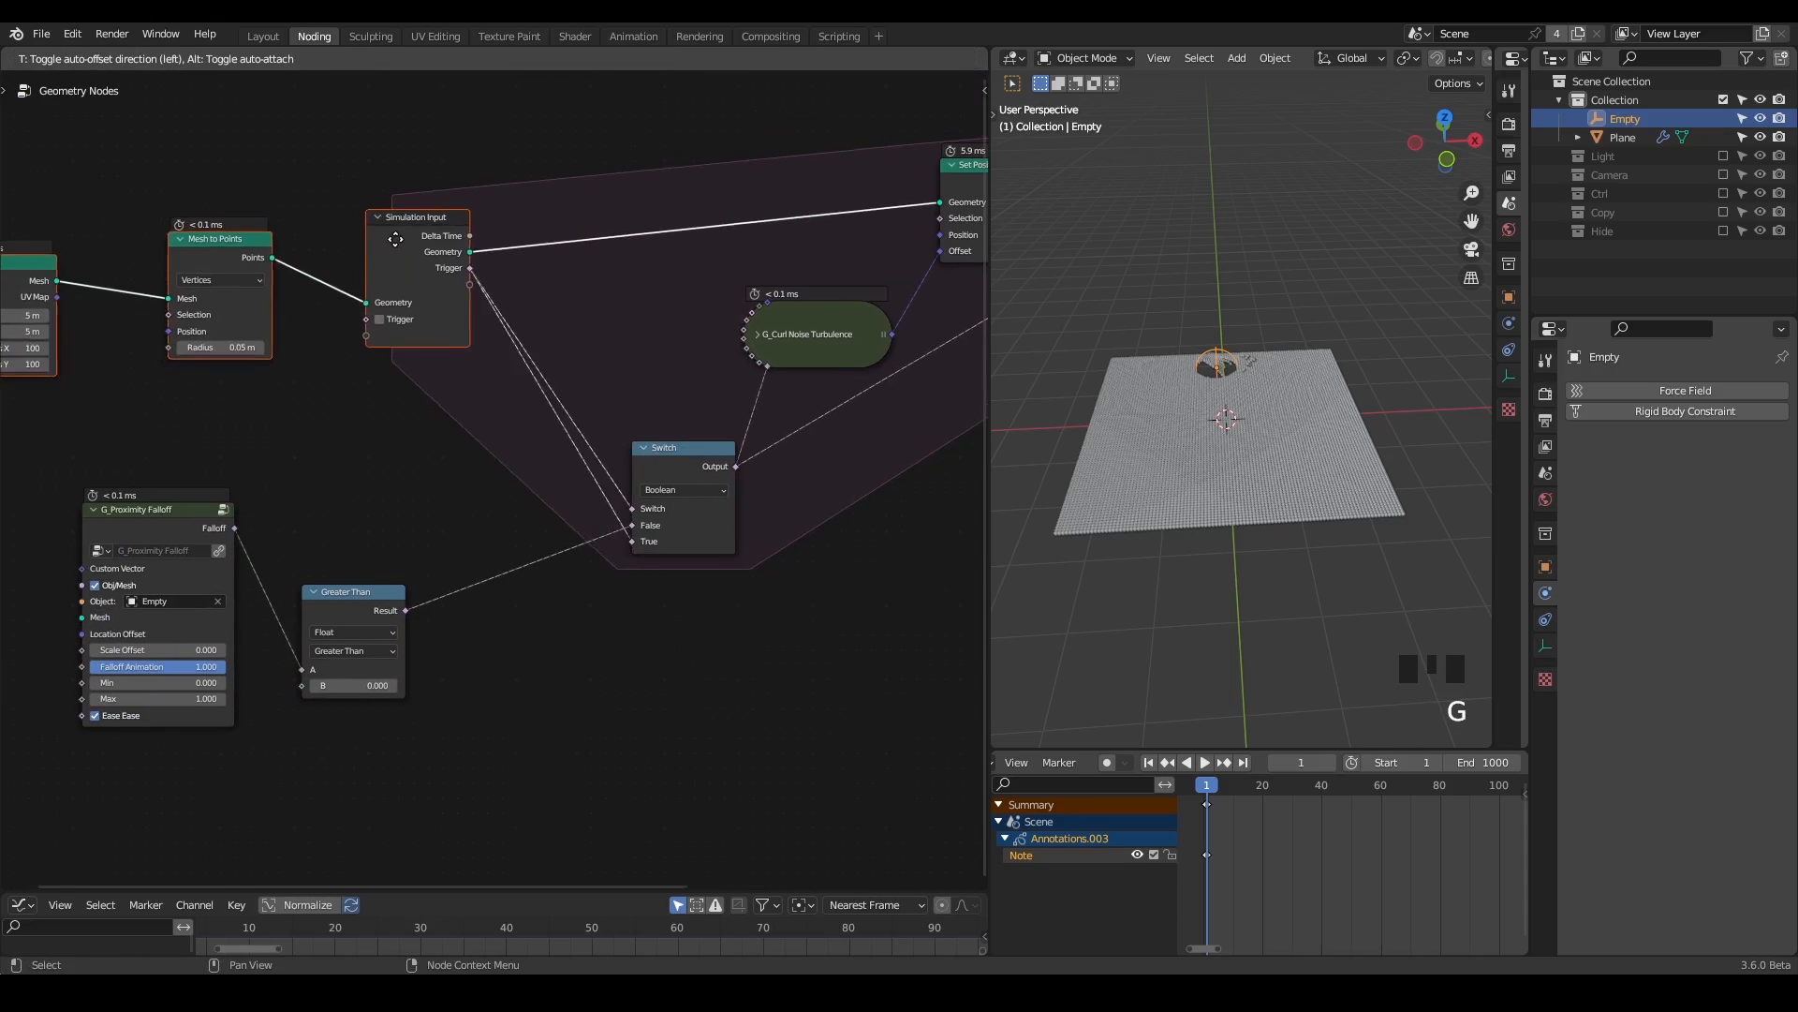
pyautogui.click(397, 285)
# - Expand the G_Curl Noise Turbulence node and reposition it and the Switch node so they do not overlap
pyautogui.click(758, 336)
pyautogui.moveTo(795, 335); pyautogui.dragTo(825, 301)
pyautogui.moveTo(639, 478); pyautogui.dragTo(560, 552)
pyautogui.moveTo(560, 552); pyautogui.dragTo(445, 494, button='middle')
pyautogui.scroll(1, 1109, 433)
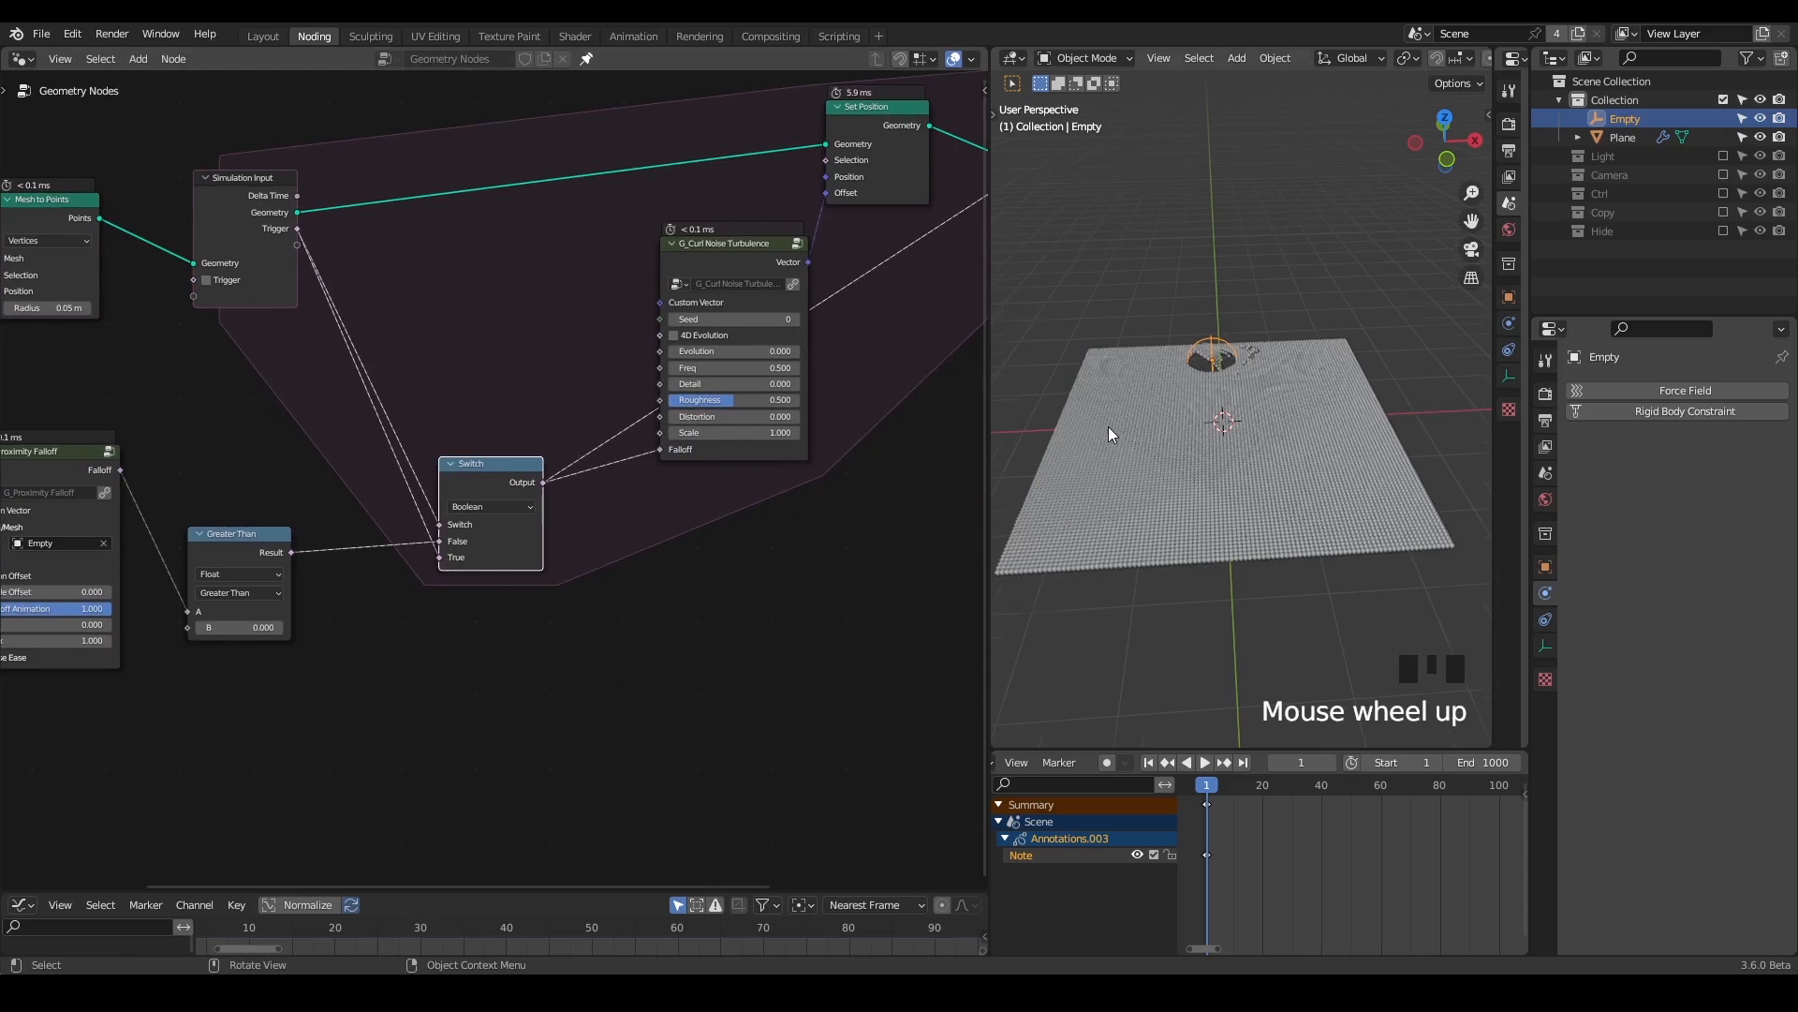
# - Play the simulation while moving the Empty about -0.97 m along X and across the grid towards its front edge
pyautogui.click(1207, 761)
pyautogui.press('g')
pyautogui.press('x')
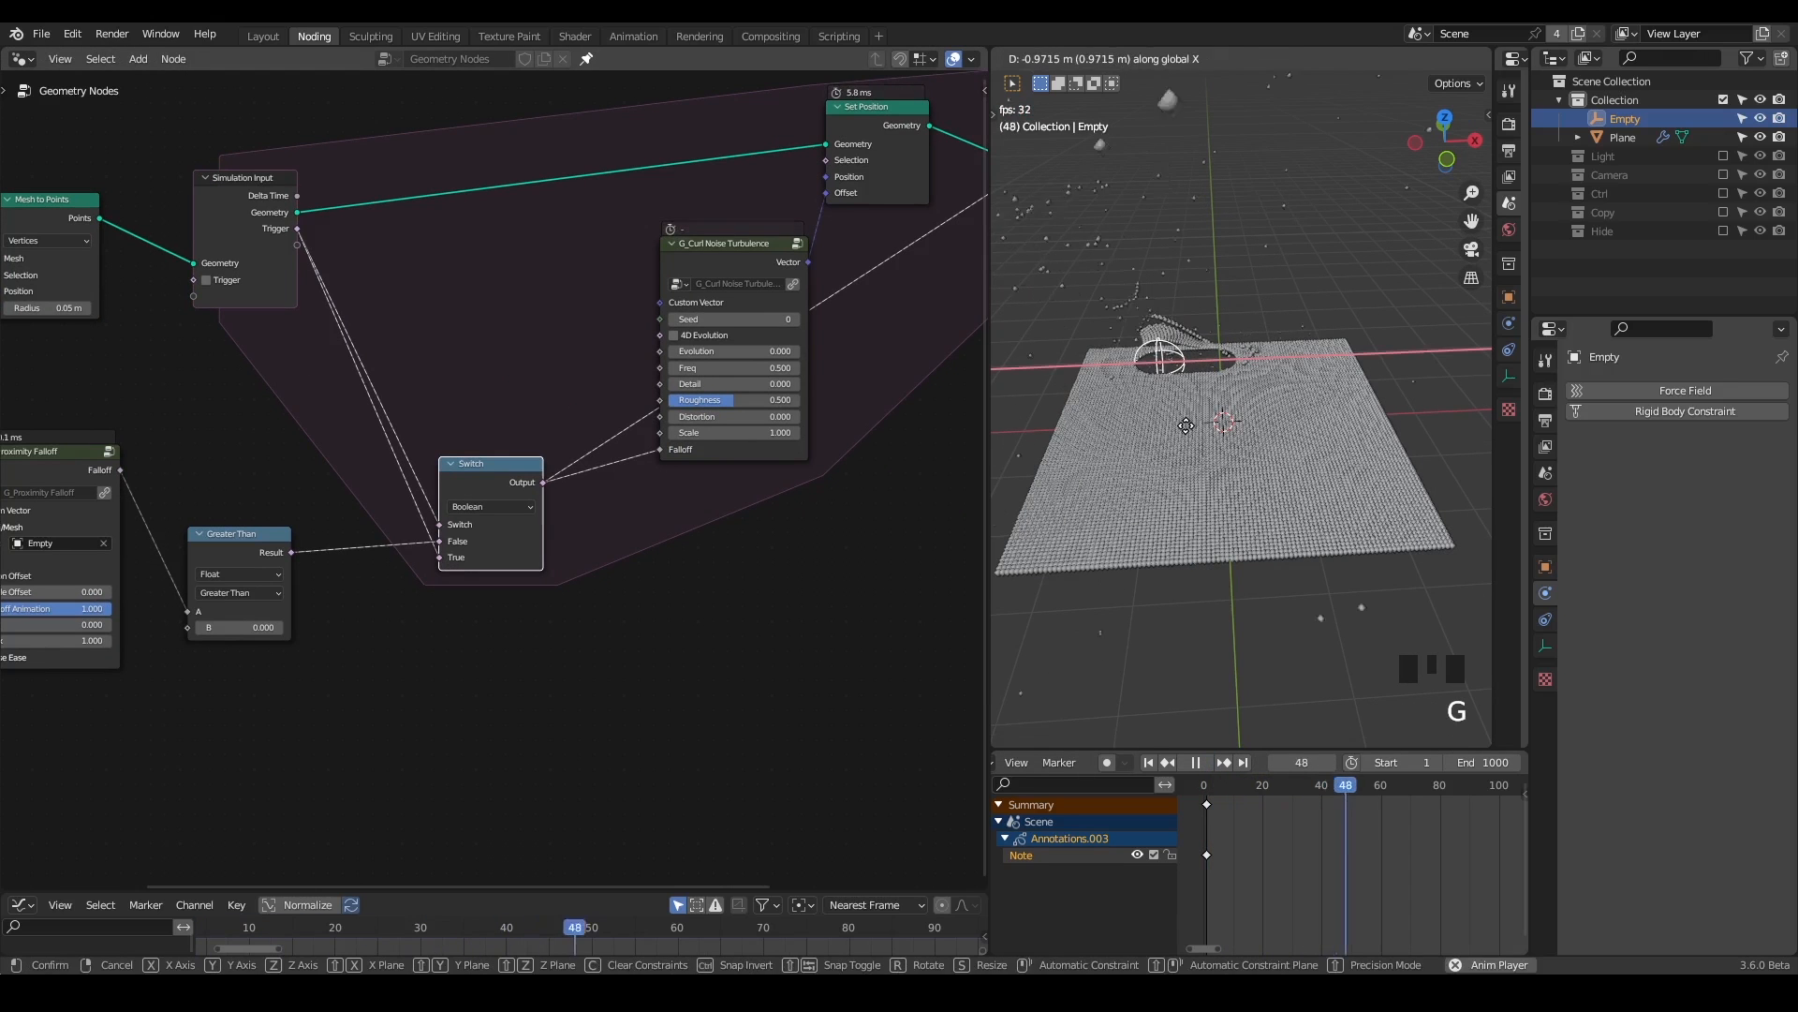
pyautogui.click(1185, 426)
pyautogui.press('g')
pyautogui.click(1193, 579)
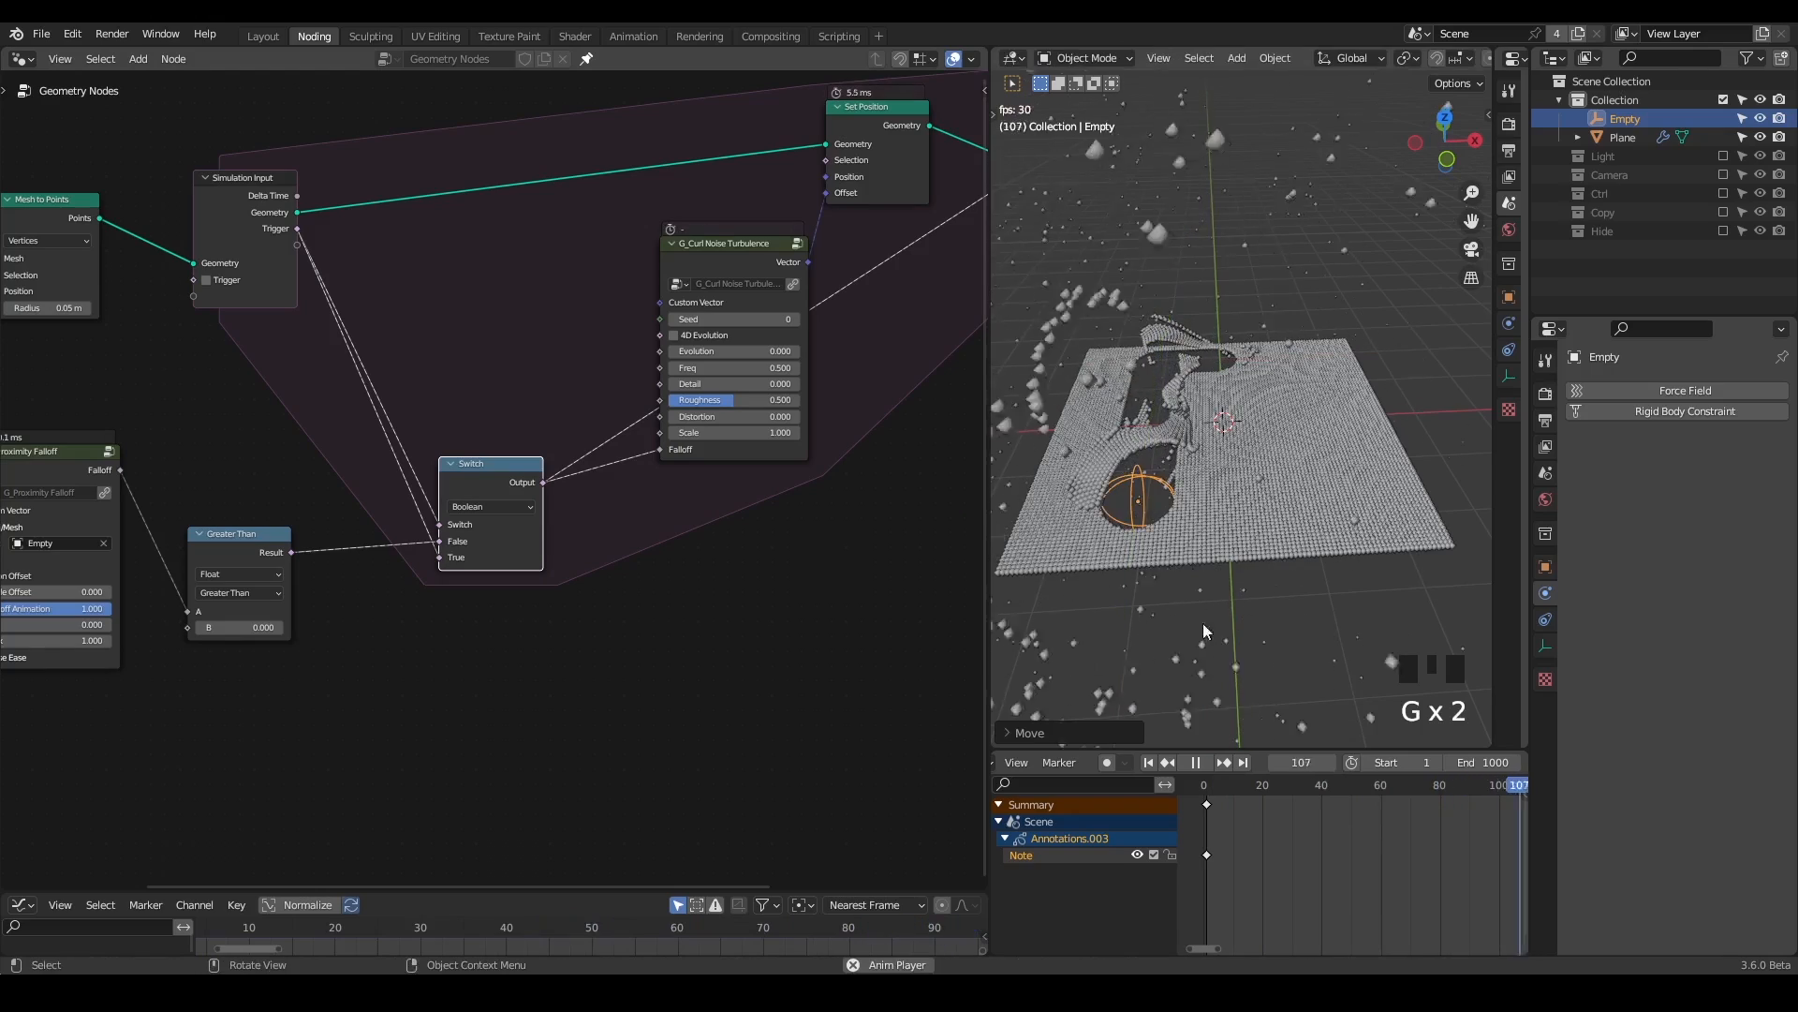
# - Pause the simulation and inspect the displaced points around the Empty up close
pyautogui.click(1195, 761)
pyautogui.scroll(3, 1199, 562)
pyautogui.keyDown('shift'); pyautogui.moveTo(1178, 548); pyautogui.dragTo(1289, 470, button='middle'); pyautogui.keyUp('shift')
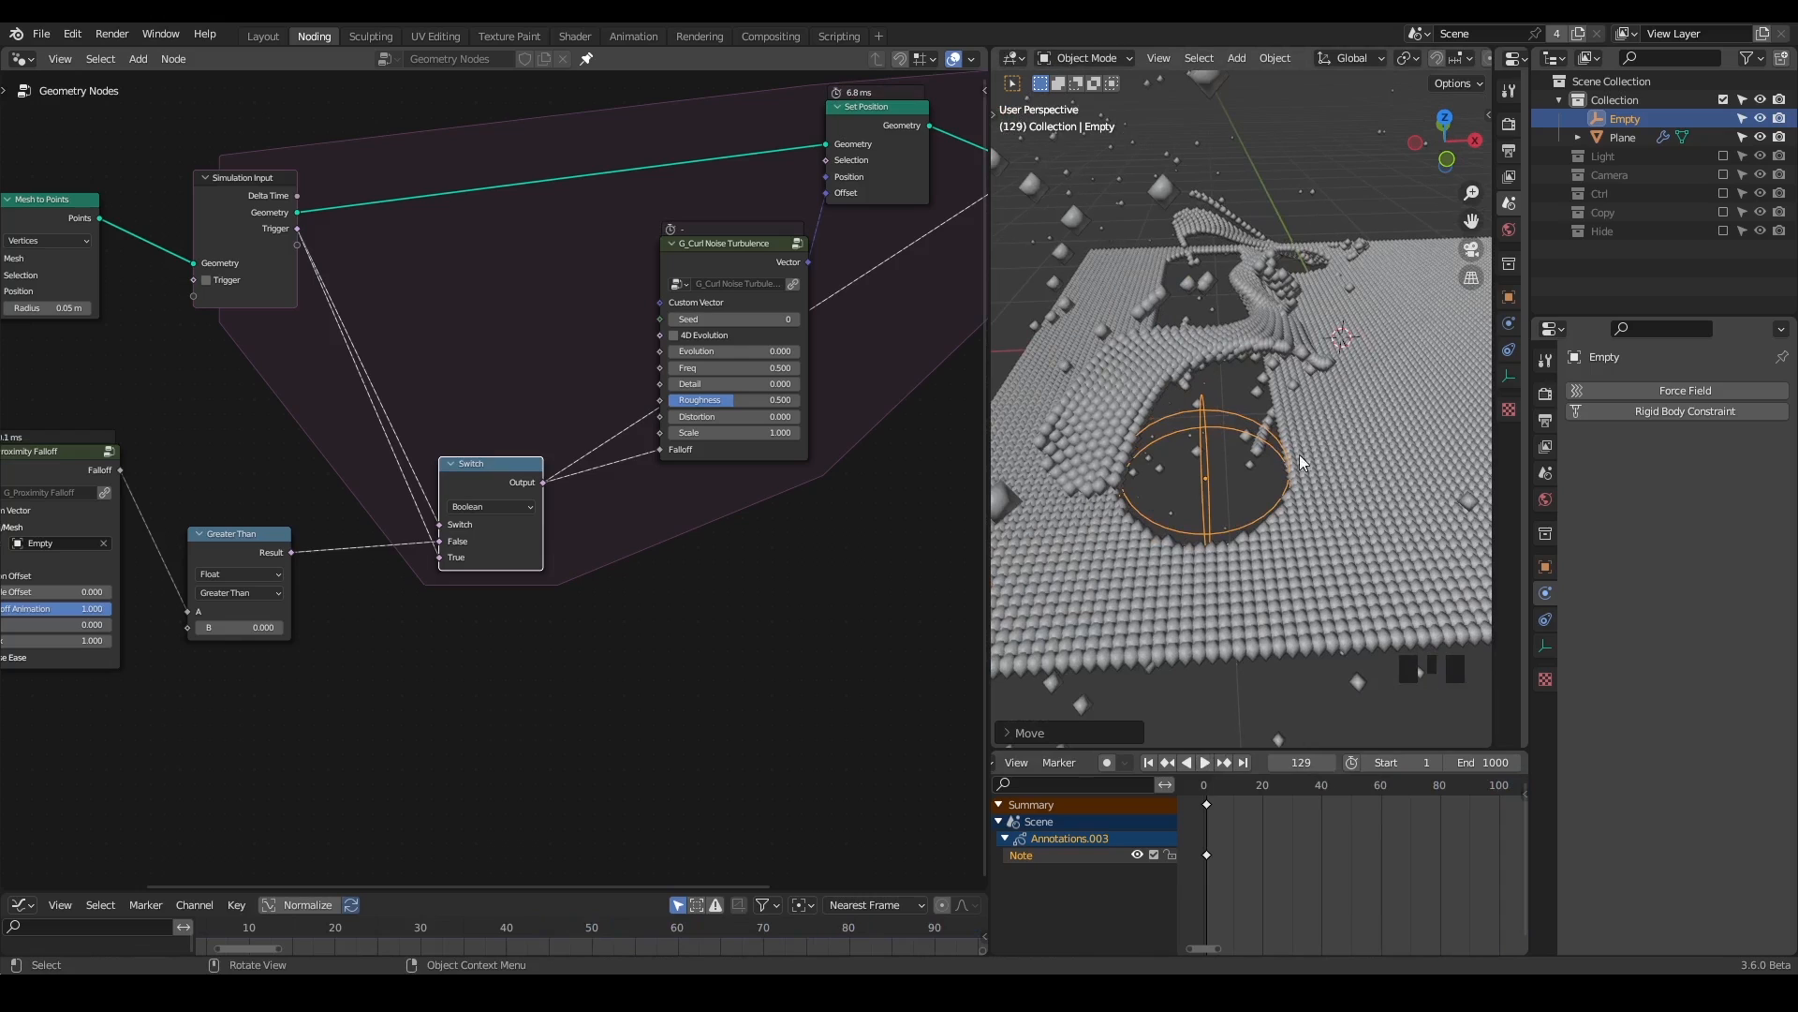
# - Collapse the G_Curl Noise Turbulence node and move it and the Switch node closer together
pyautogui.click(674, 251)
pyautogui.moveTo(707, 243); pyautogui.dragTo(672, 264)
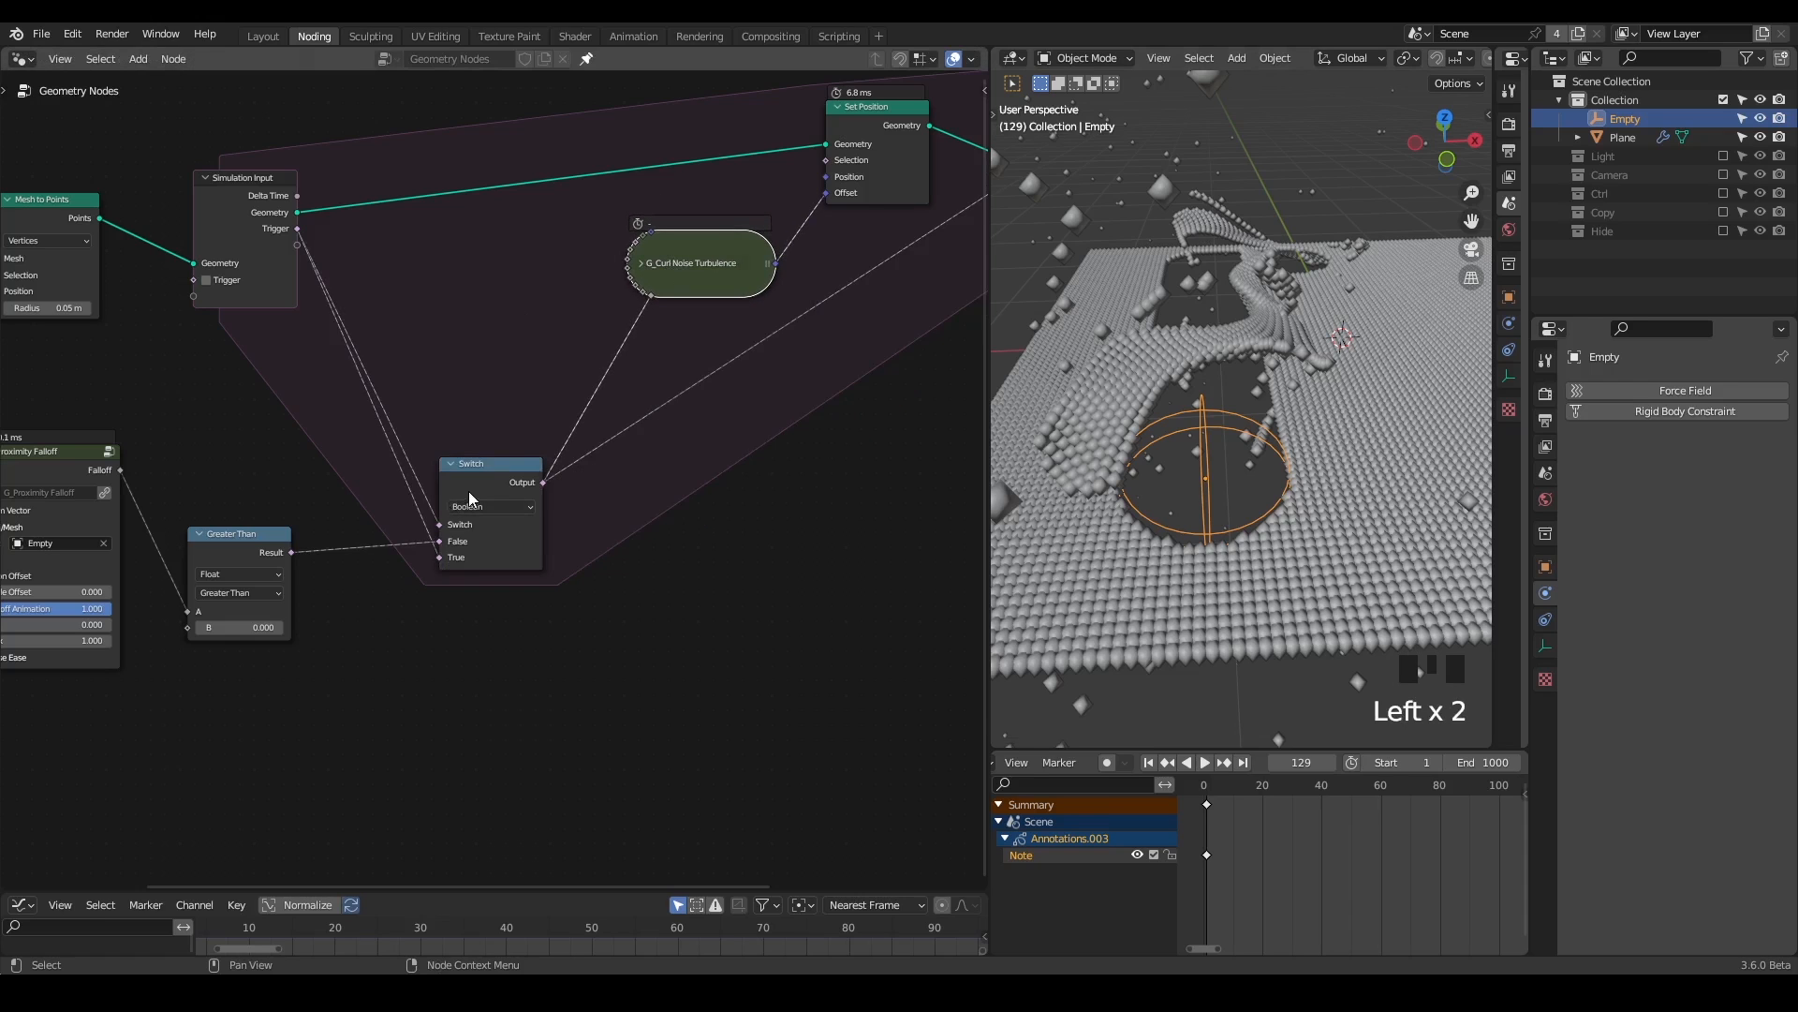
pyautogui.moveTo(468, 500); pyautogui.dragTo(494, 401)
# - Annotate the Switch output, its two outgoing links, and the Geometry inputs of Set Position and Simulation Output
pyautogui.moveTo(579, 450); pyautogui.dragTo(346, 465, button='middle')
pyautogui.moveTo(374, 350); pyautogui.dragTo(477, 380)
pyautogui.moveTo(342, 417)
pyautogui.mouseDown()
pyautogui.moveTo(323, 384)
pyautogui.moveTo(354, 412)
pyautogui.mouseUp()
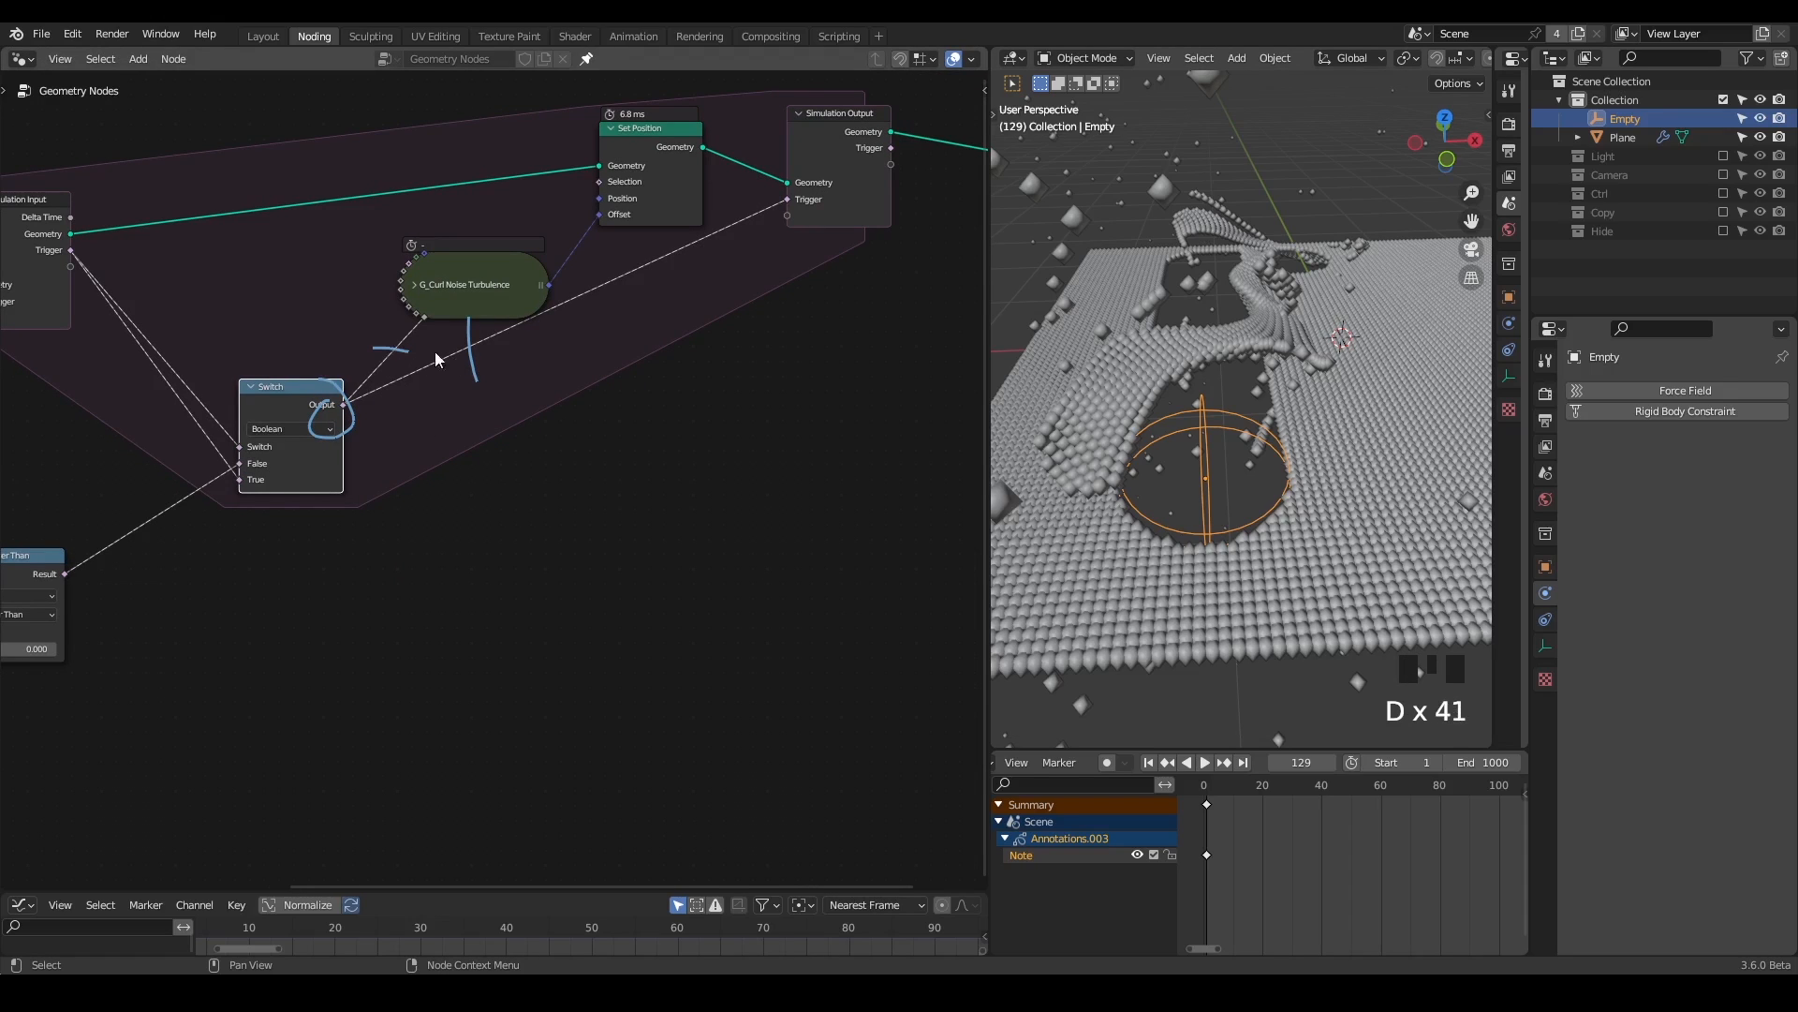
pyautogui.moveTo(514, 354); pyautogui.dragTo(481, 385, button='middle')
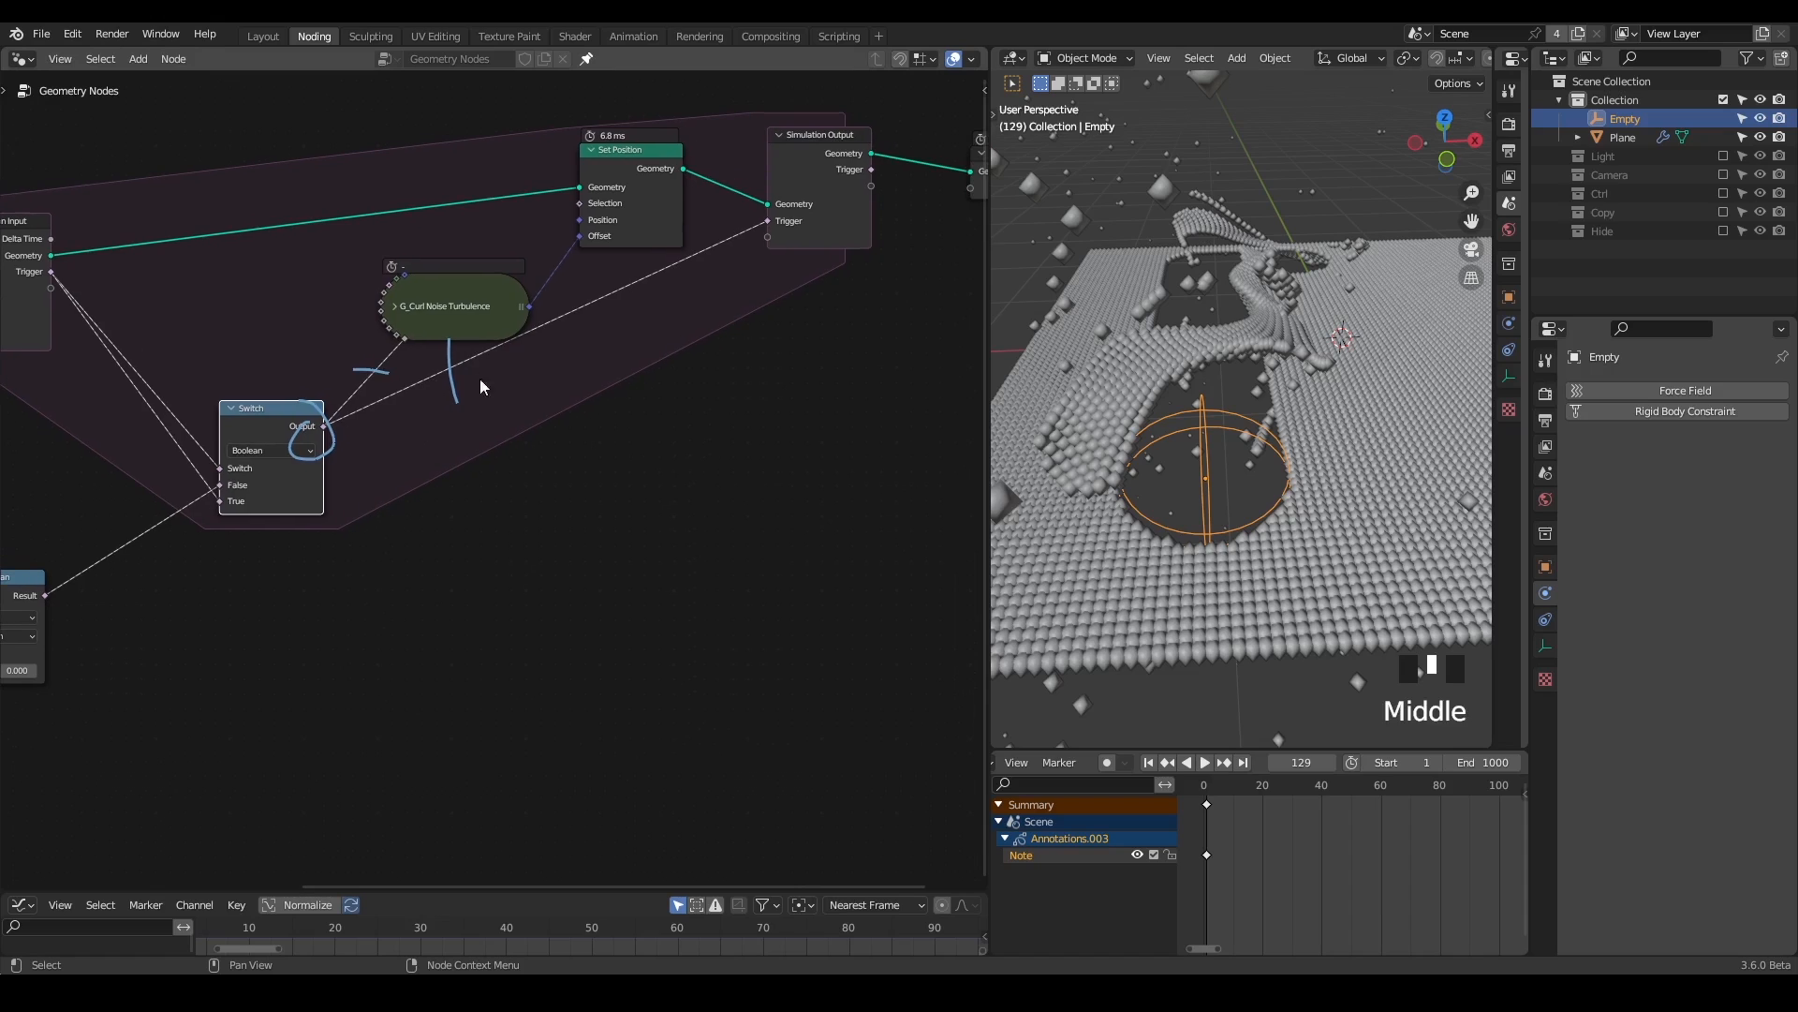
pyautogui.moveTo(580, 171)
pyautogui.mouseDown()
pyautogui.moveTo(576, 208)
pyautogui.moveTo(548, 171)
pyautogui.mouseUp()
pyautogui.moveTo(770, 208)
pyautogui.mouseDown()
pyautogui.moveTo(757, 223)
pyautogui.moveTo(764, 174)
pyautogui.mouseUp()
pyautogui.moveTo(522, 433); pyautogui.dragTo(768, 377, button='middle')
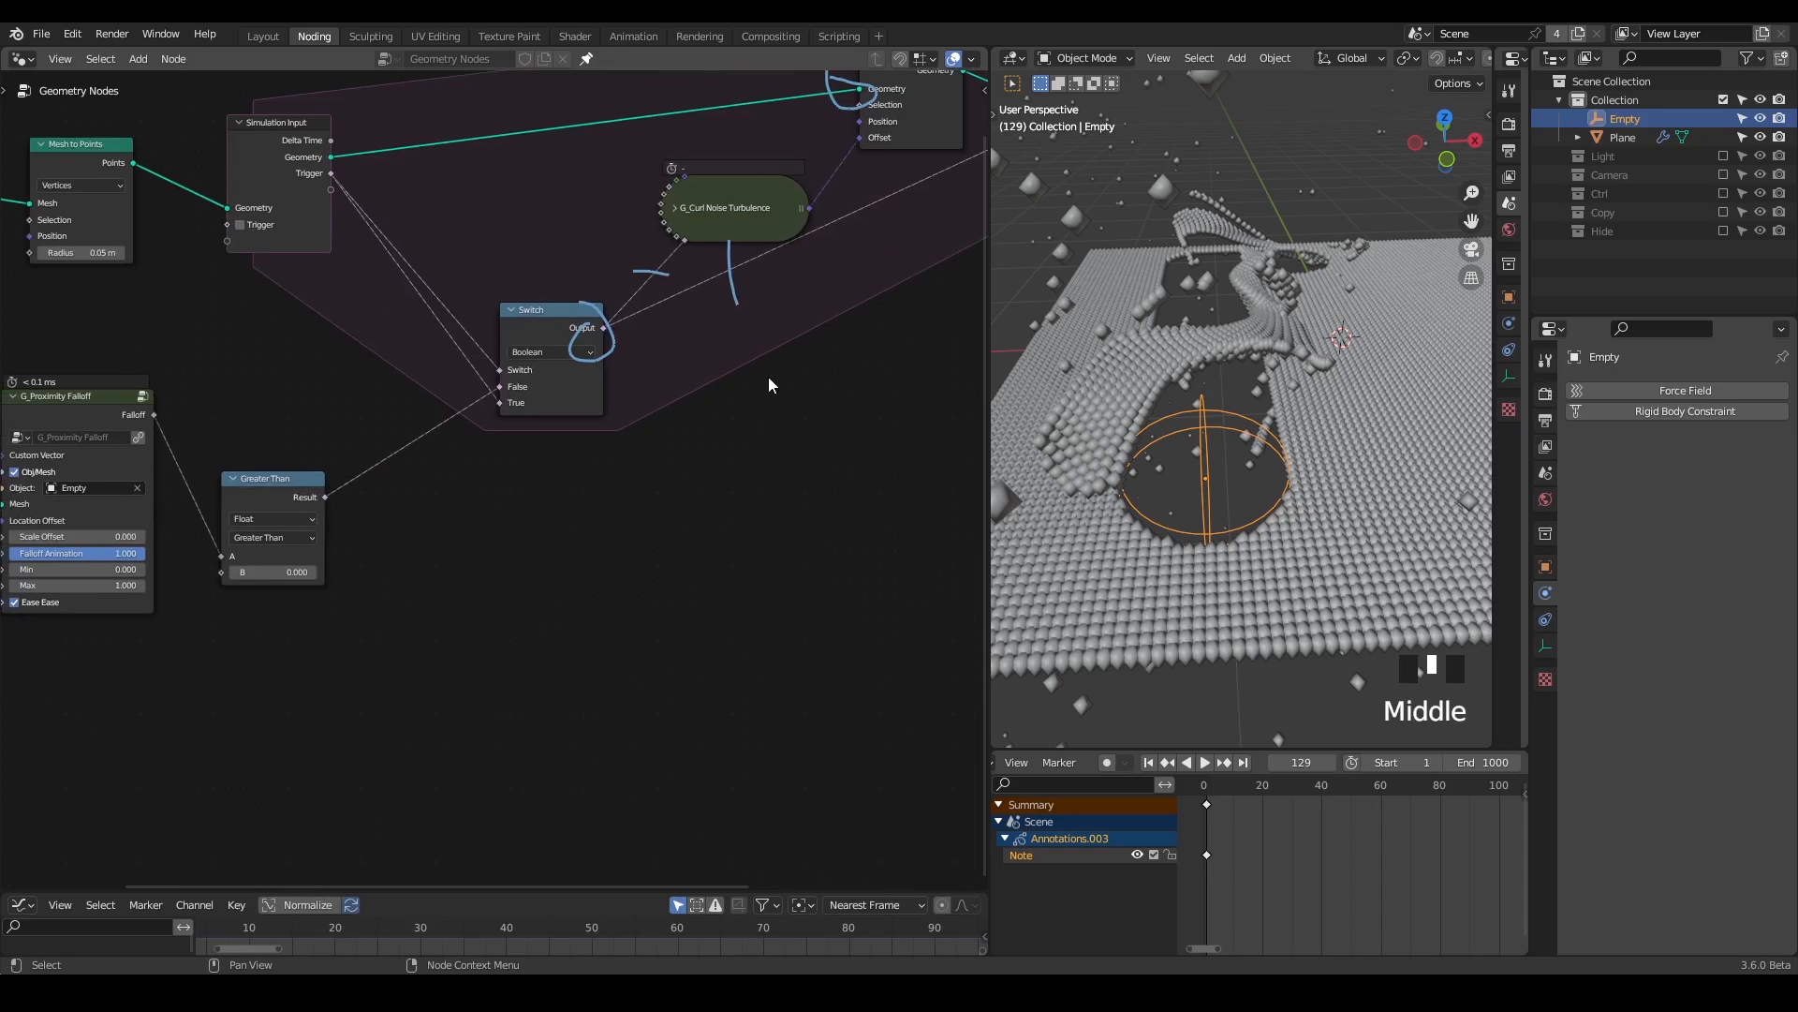
pyautogui.scroll(-2, 726, 374)
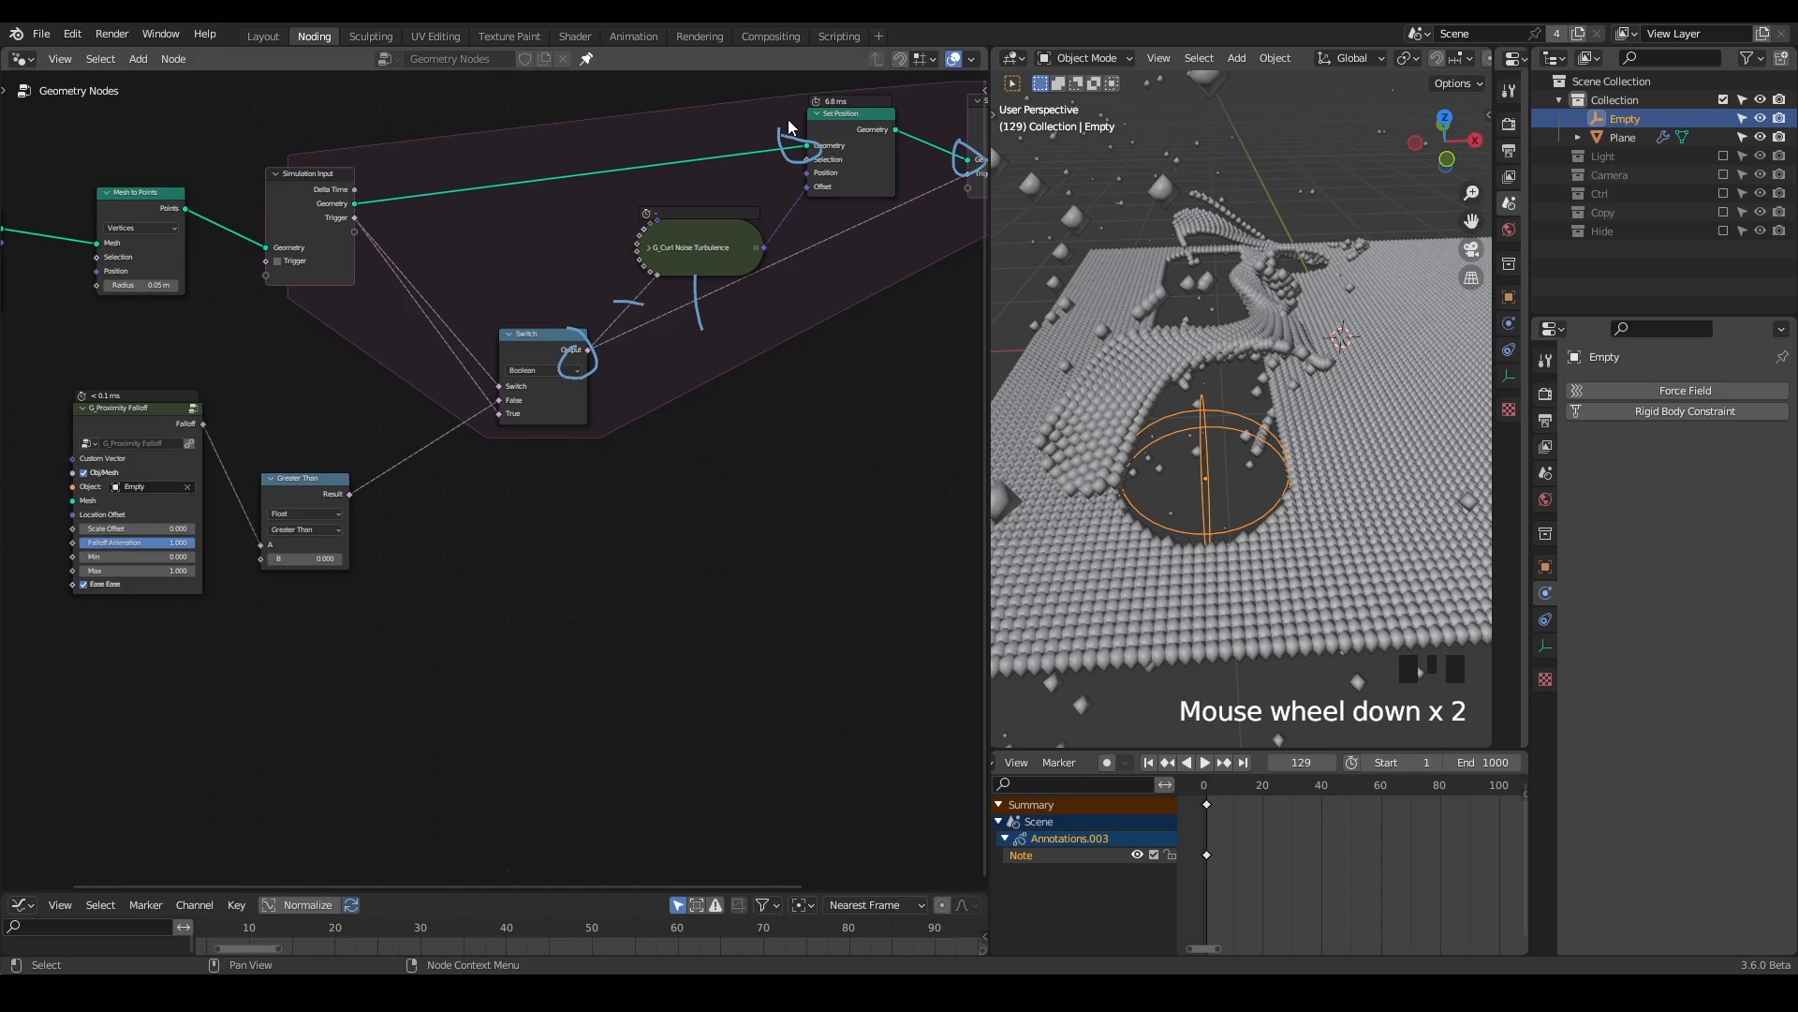
# - Add a Position node beside G_Proximity Falloff and try linking it to the Custom Vector input
pyautogui.moveTo(488, 371); pyautogui.dragTo(833, 323, button='middle')
pyautogui.scroll(6, 207, 403)
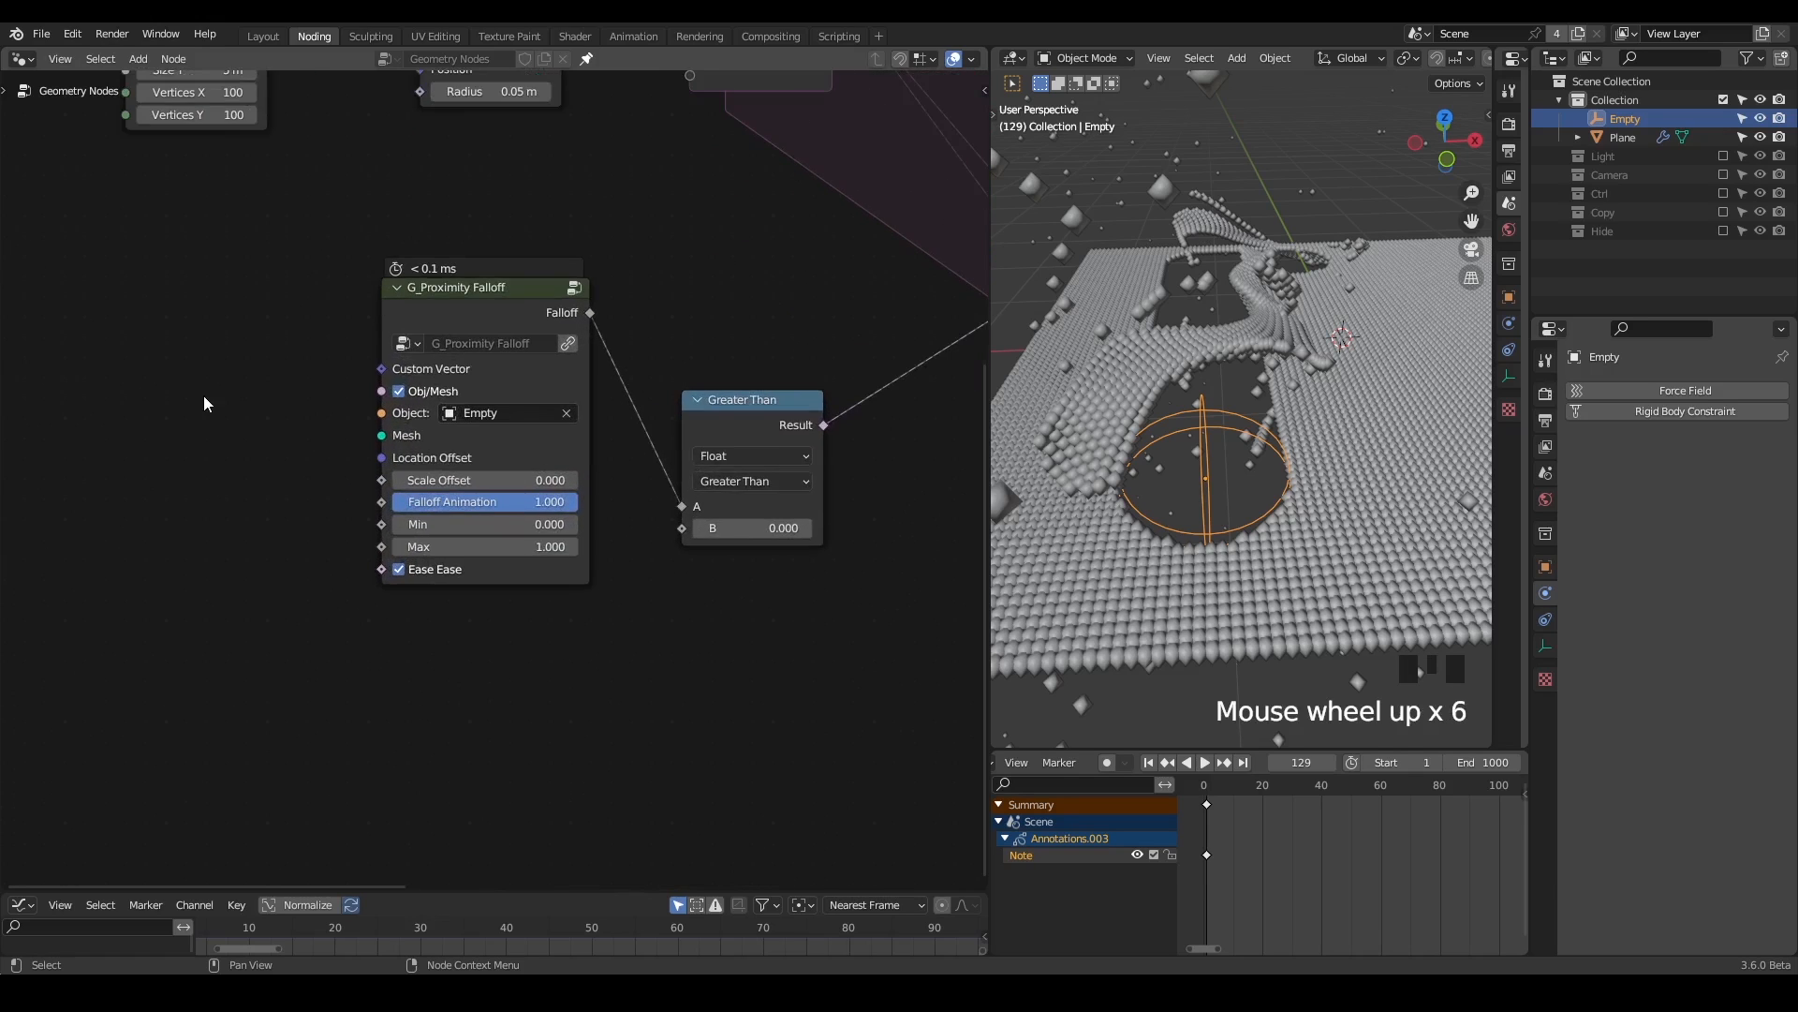
pyautogui.hotkey('ctrl', 'a')
pyautogui.write('pos')
pyautogui.press('Return')
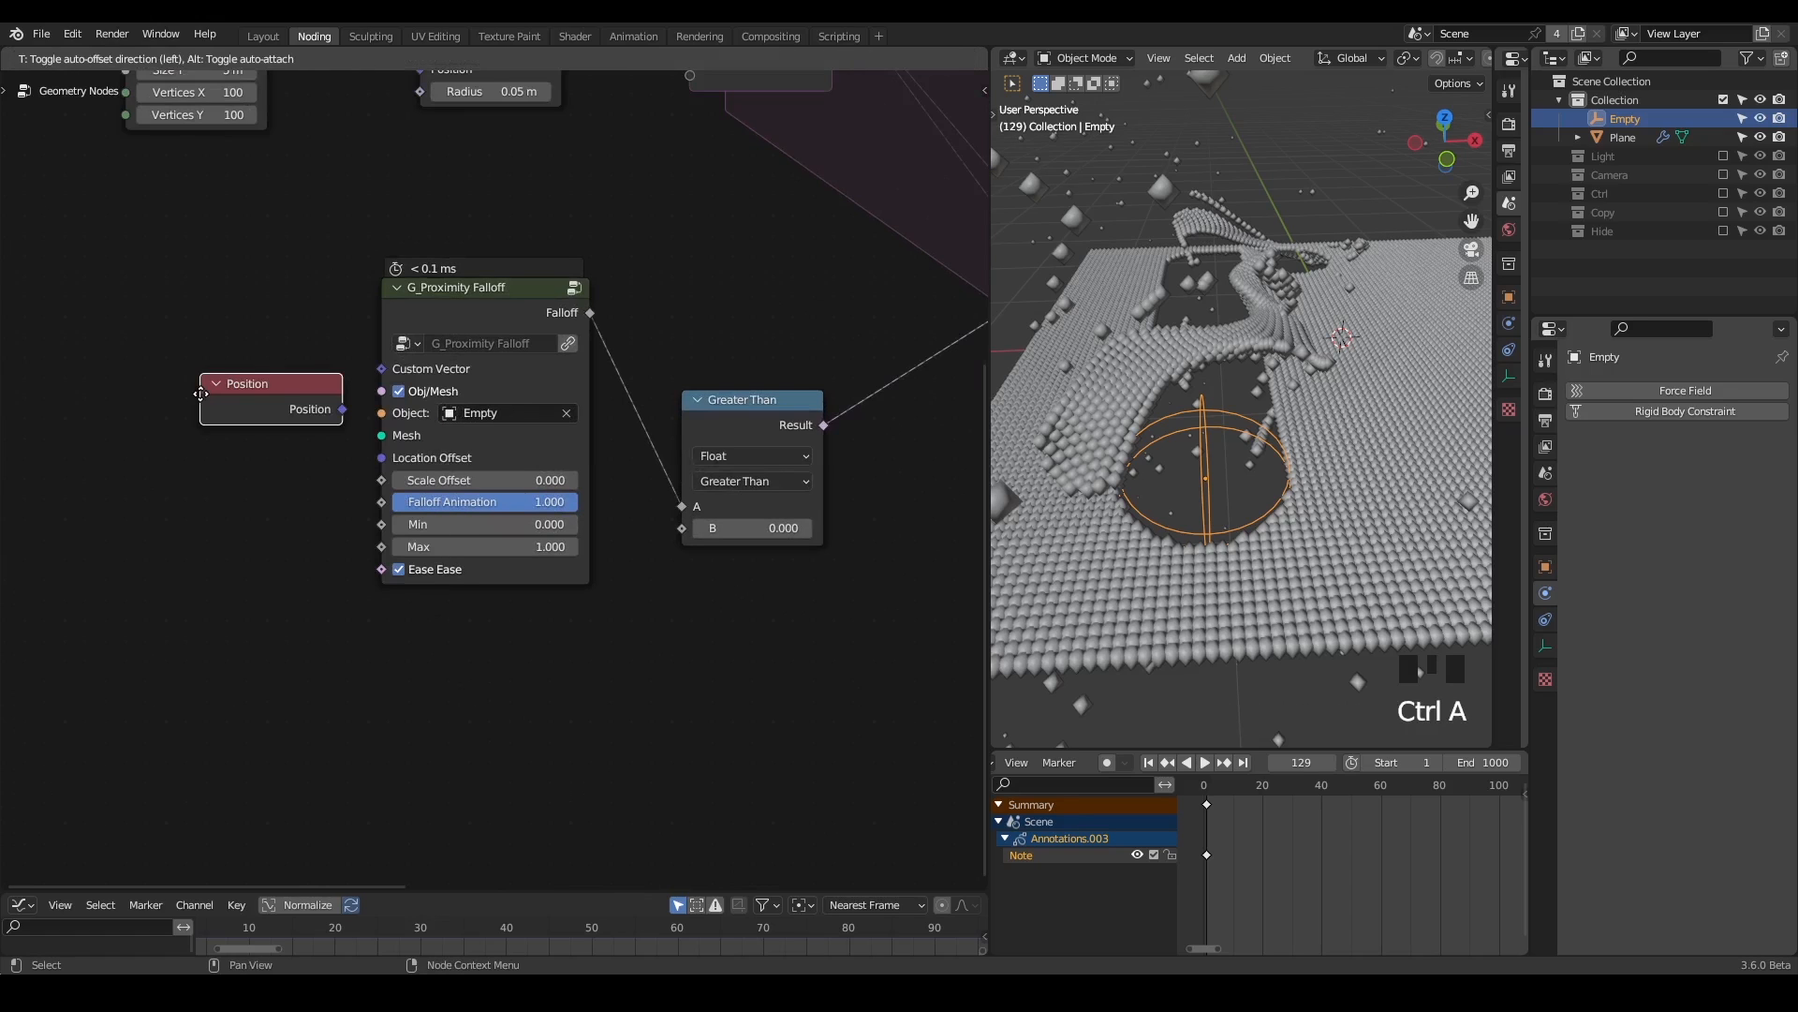
pyautogui.click(148, 372)
pyautogui.moveTo(289, 387); pyautogui.dragTo(367, 367)
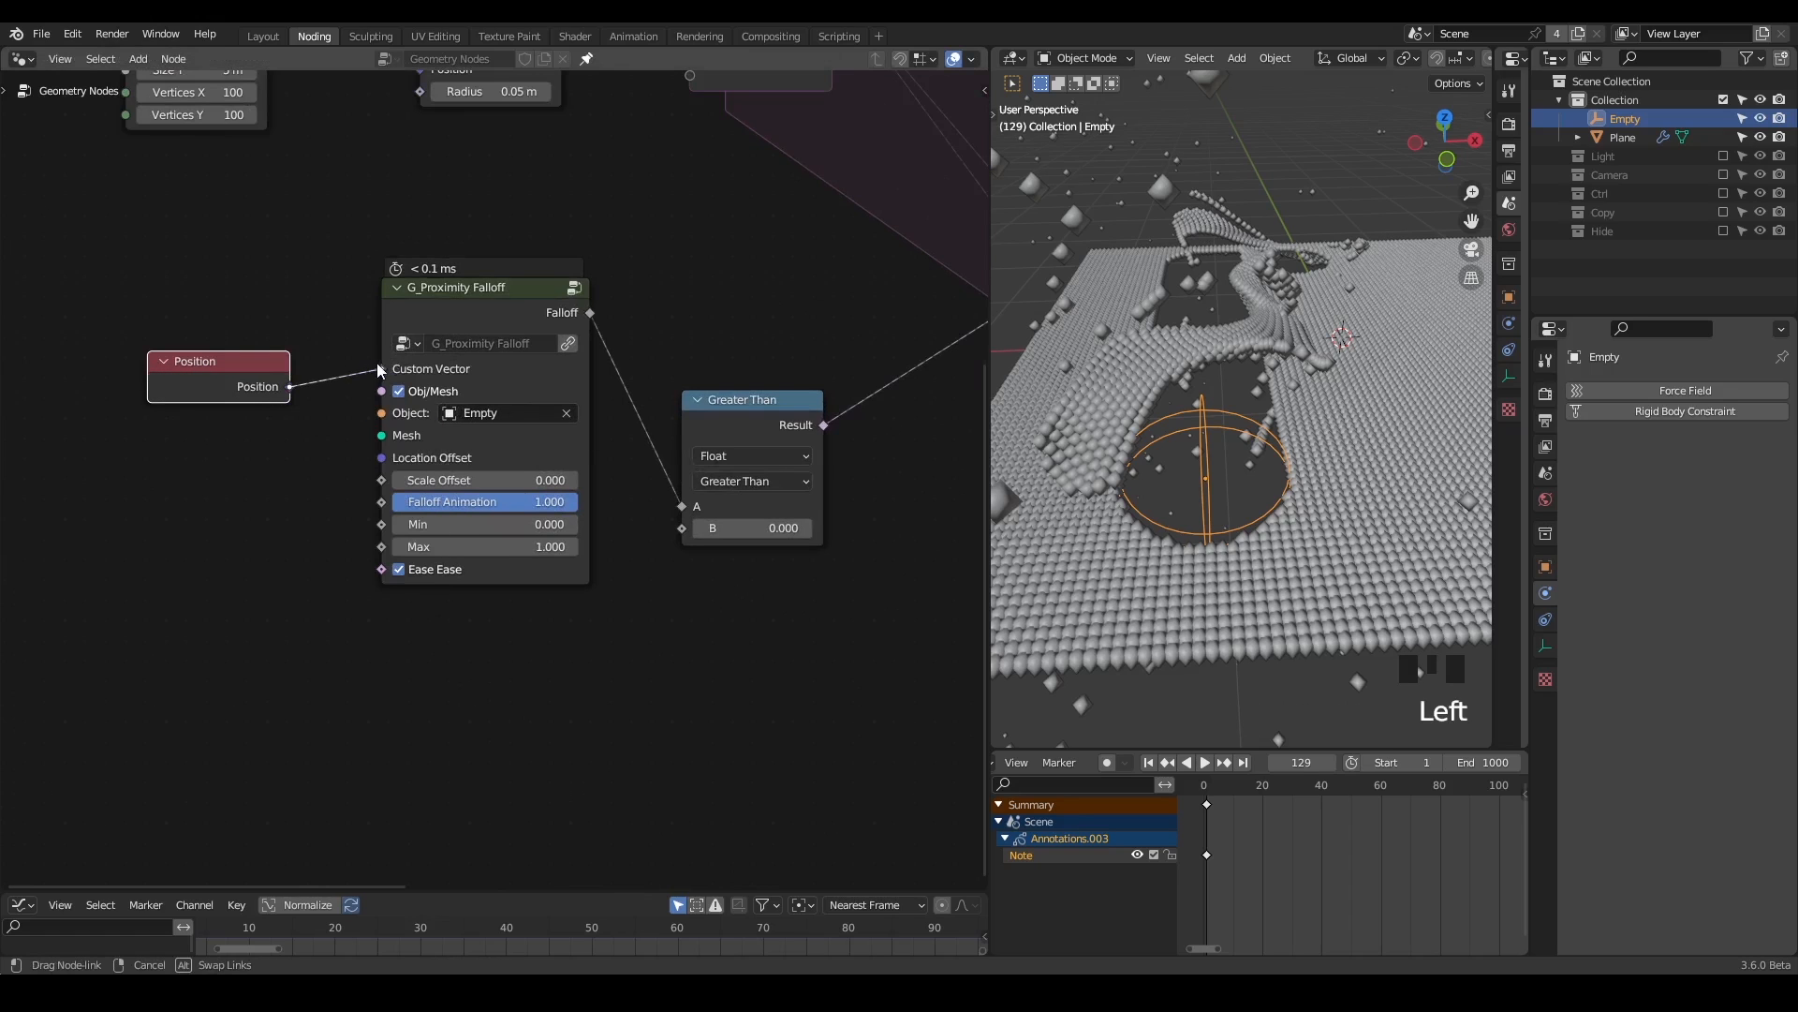
pyautogui.moveTo(315, 384); pyautogui.dragTo(319, 373)
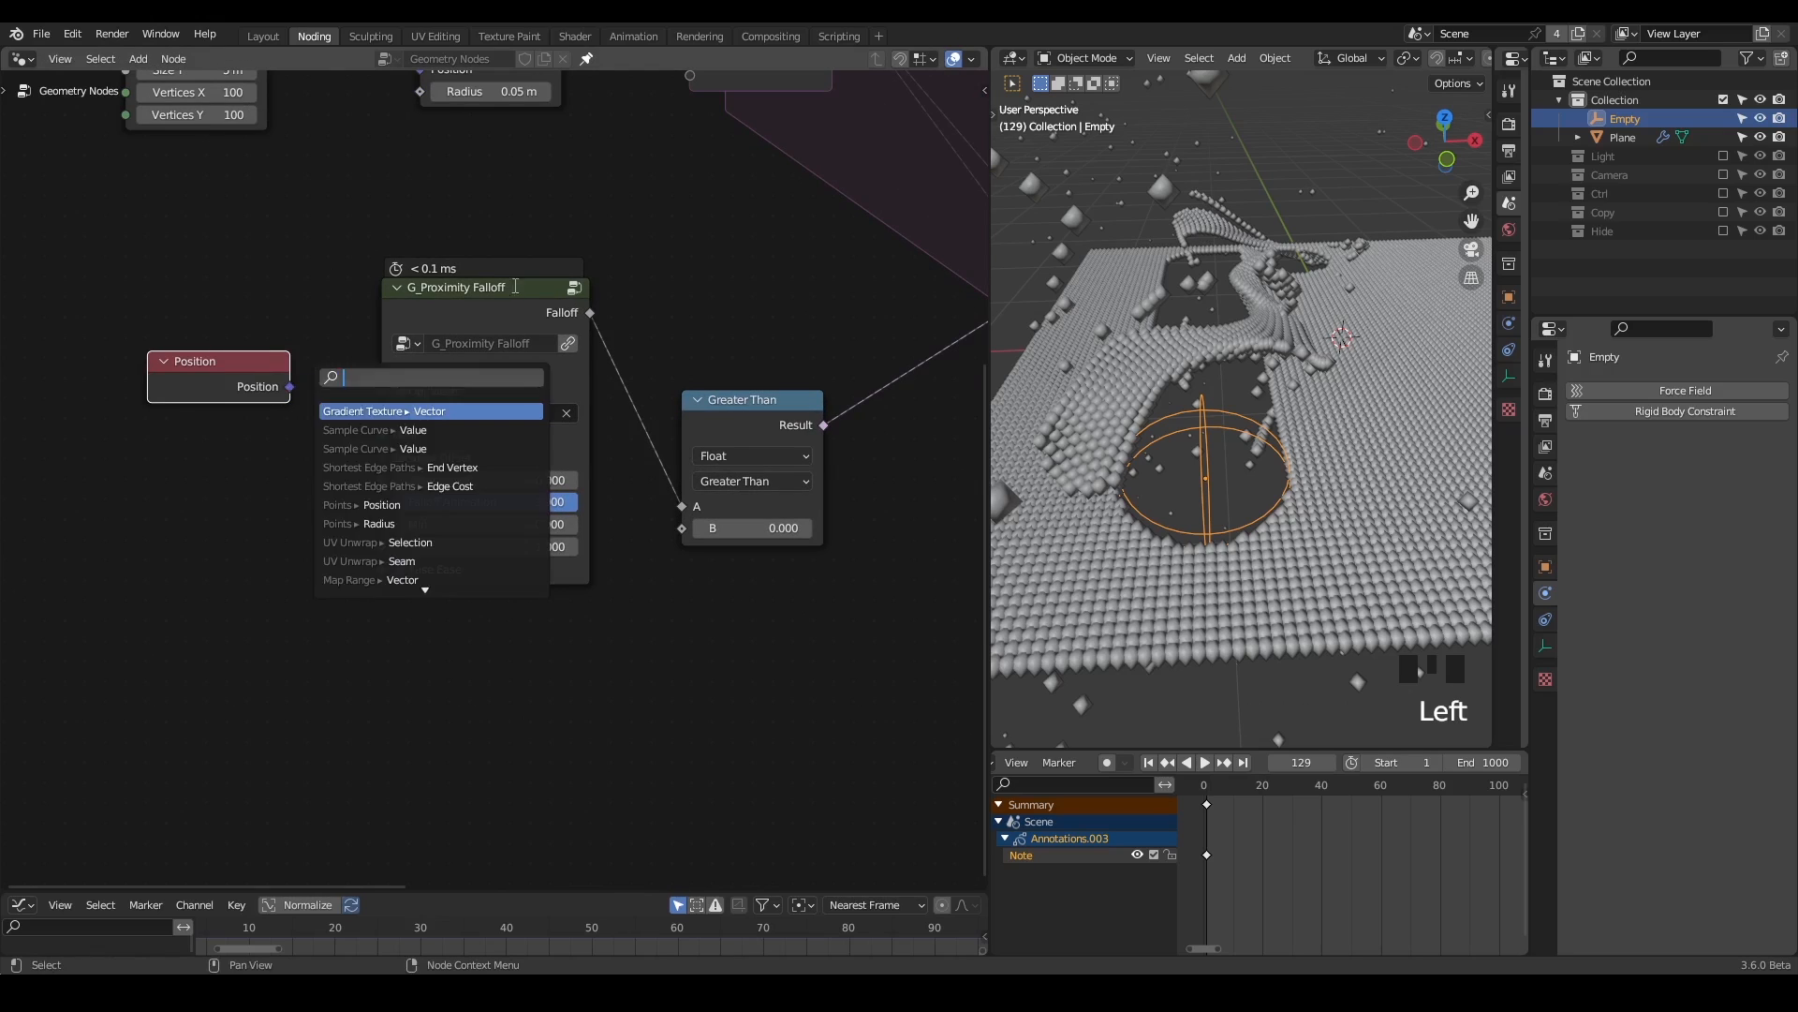
pyautogui.press('Escape')
# - Erase the freehand annotations drawn over the simulation zone's nodes
pyautogui.scroll(-7, 198, 553)
pyautogui.moveTo(514, 448); pyautogui.dragTo(345, 494, button='middle')
pyautogui.scroll(2, 409, 442)
pyautogui.press('d')
pyautogui.moveTo(547, 248)
pyautogui.mouseDown()
pyautogui.moveTo(582, 307)
pyautogui.moveTo(562, 247)
pyautogui.mouseUp()
pyautogui.moveTo(576, 276)
pyautogui.mouseDown(button='right')
pyautogui.moveTo(650, 200)
pyautogui.moveTo(890, 181)
pyautogui.moveTo(394, 474)
pyautogui.mouseUp(button='right')
# - Move the Switch node aside and insert a Capture Attribute node on the geometry link between Simulation Input and Set Position
pyautogui.moveTo(424, 458); pyautogui.dragTo(567, 395, button='middle')
pyautogui.scroll(1, 485, 418)
pyautogui.moveTo(442, 416); pyautogui.dragTo(382, 421)
pyautogui.hotkey('ctrl', 'a')
pyautogui.write('capture')
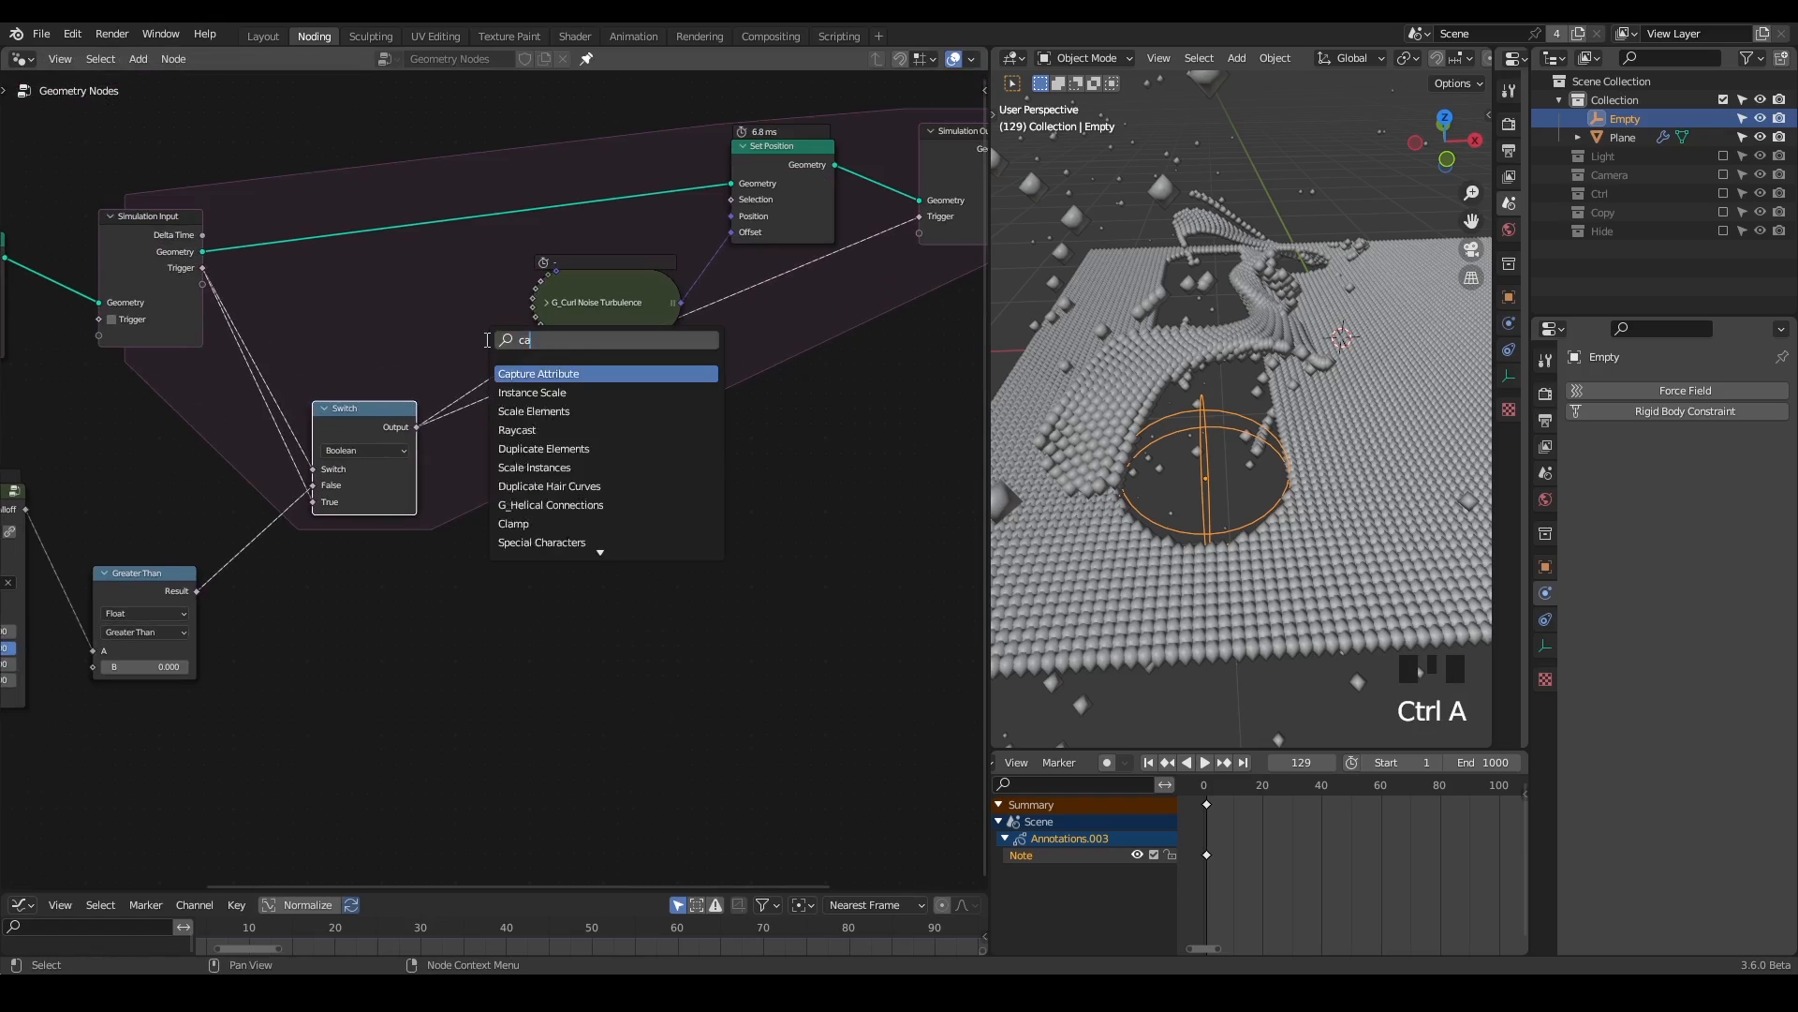
pyautogui.press('Return')
pyautogui.click(547, 185)
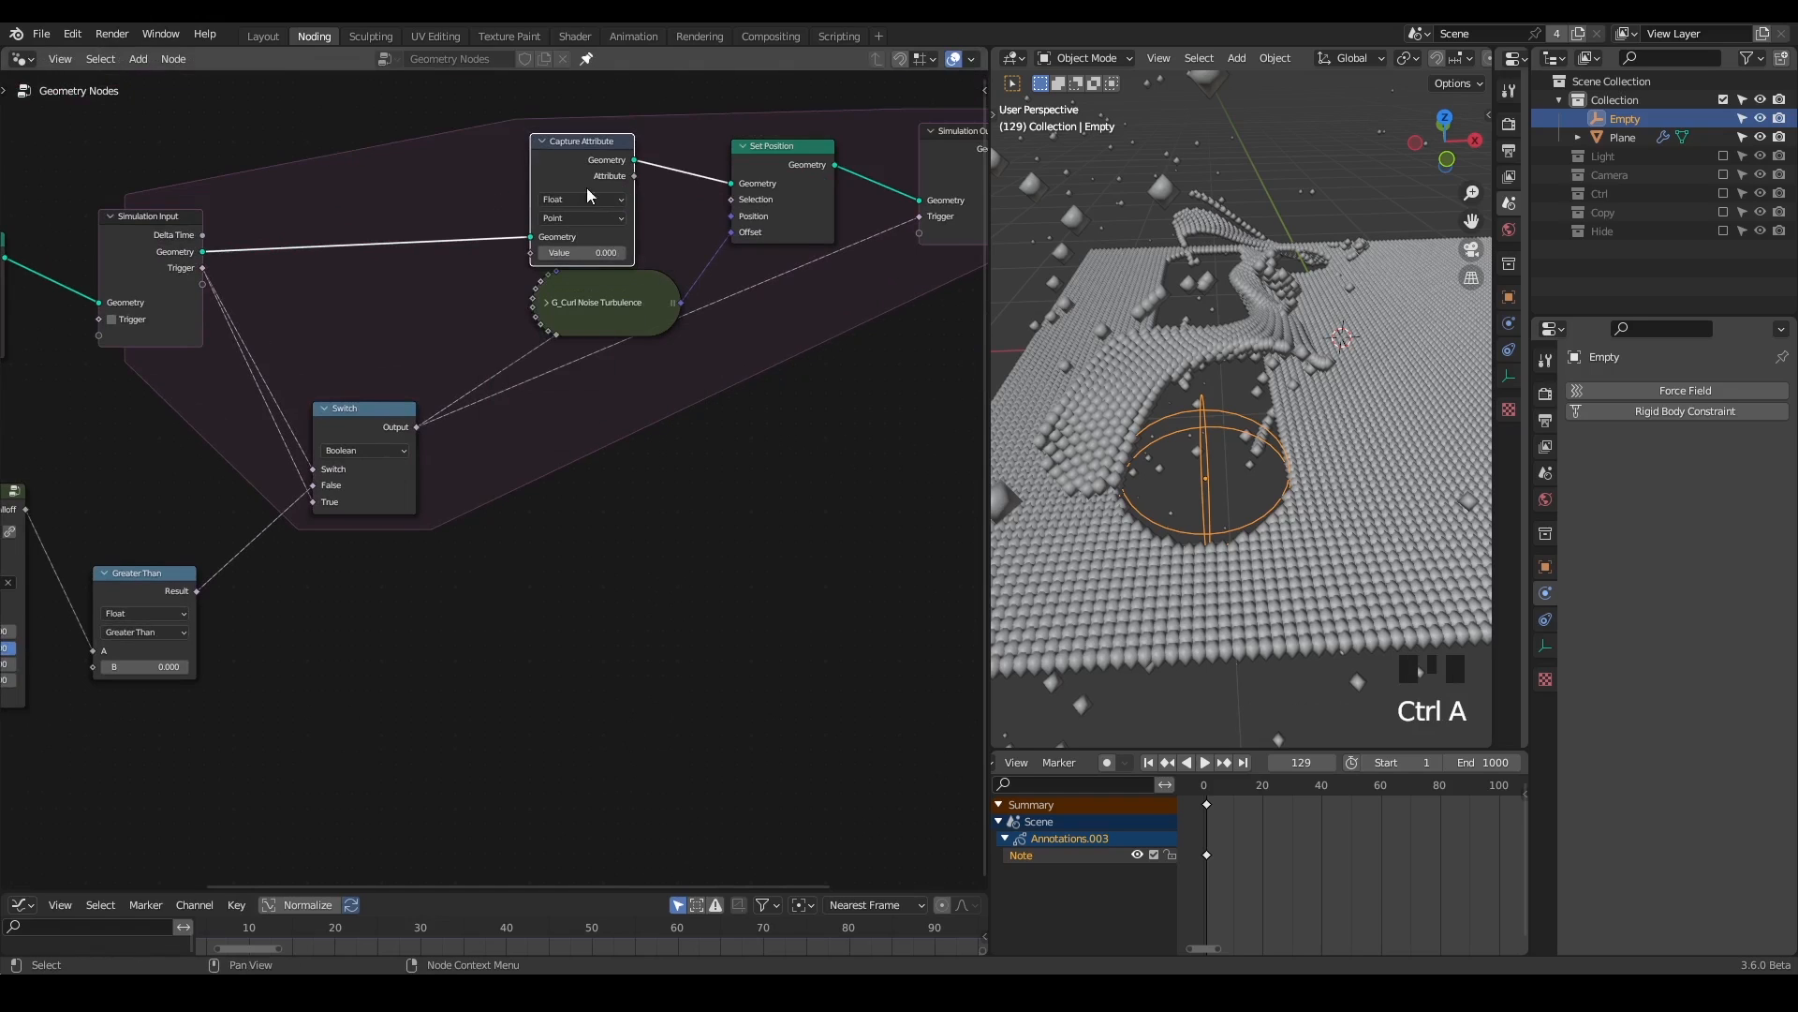
# - Set the Capture Attribute node's data type to Boolean and feed its Value from the Switch output
pyautogui.scroll(4, 609, 113)
pyautogui.moveTo(609, 114); pyautogui.dragTo(581, 252, button='middle')
pyautogui.click(581, 248)
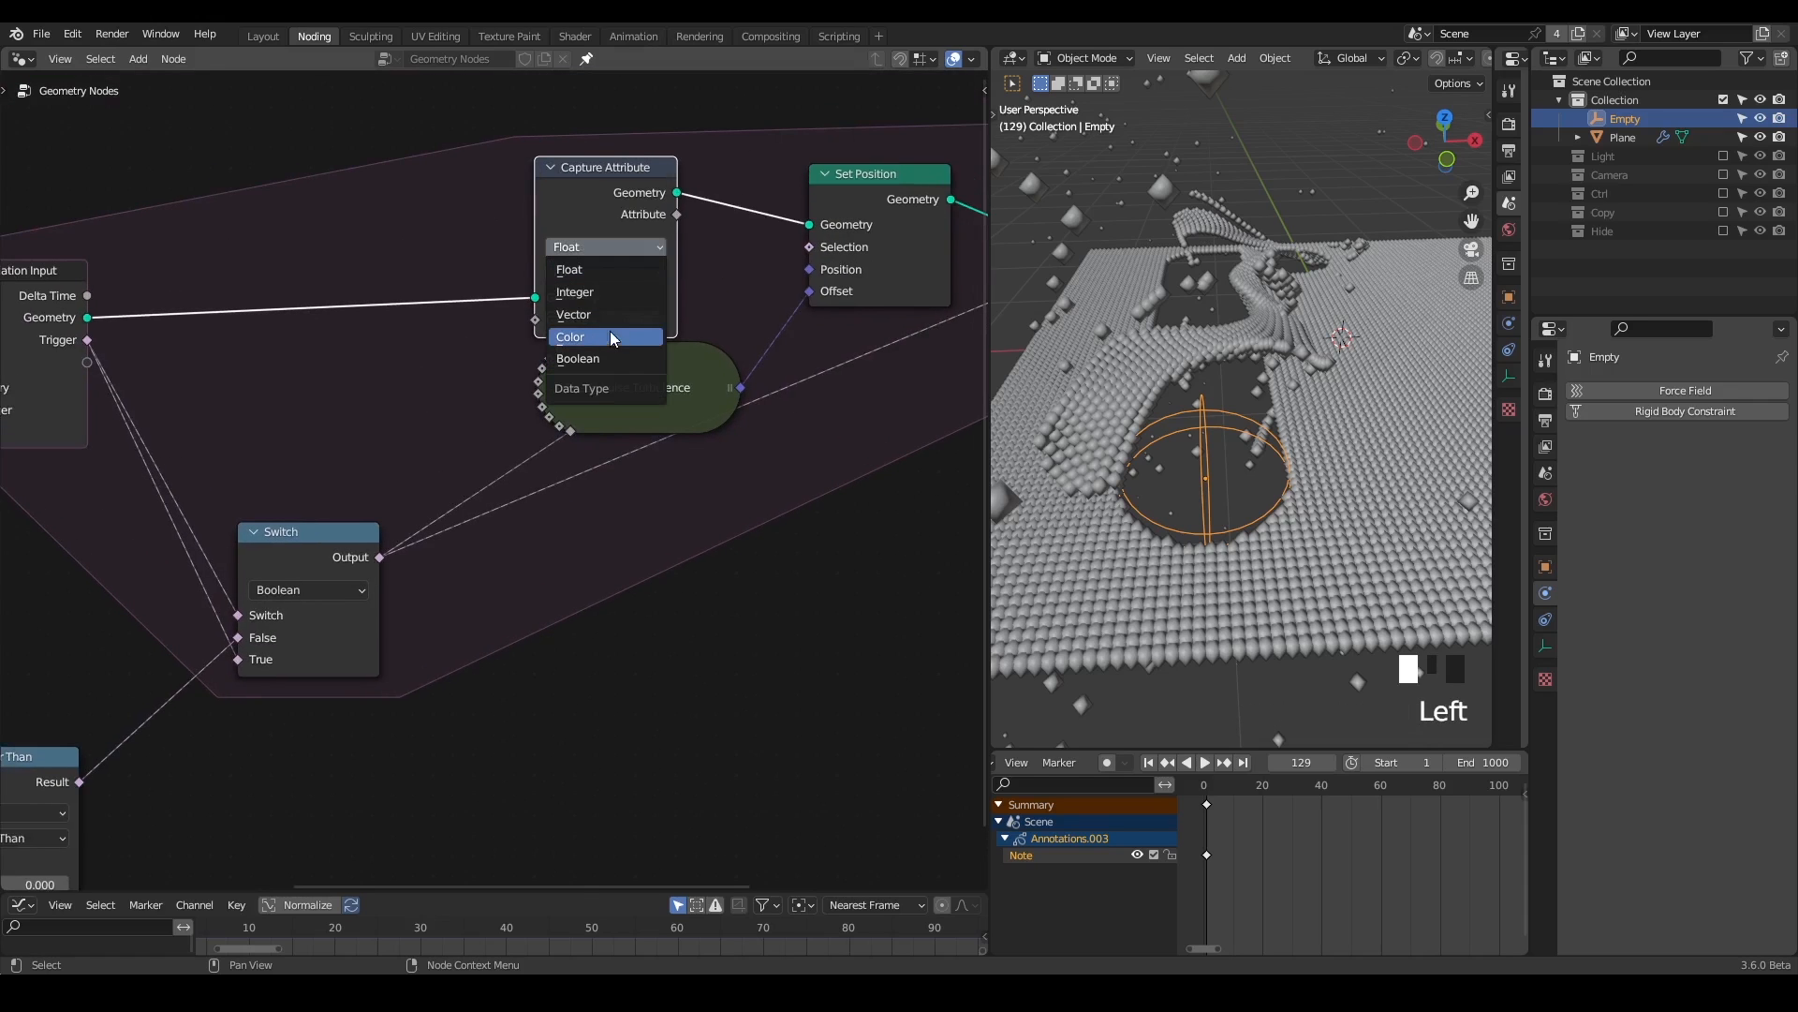
pyautogui.click(632, 358)
pyautogui.moveTo(382, 562); pyautogui.dragTo(540, 324)
# - Add a reroute on the links running to the turbulence and Simulation Output nodes, and feed it from Capture Attribute's Attribute output
pyautogui.moveTo(597, 185); pyautogui.dragTo(468, 163)
pyautogui.keyDown('shift'); pyautogui.moveTo(477, 488); pyautogui.dragTo(513, 500, button='right'); pyautogui.keyUp('shift')
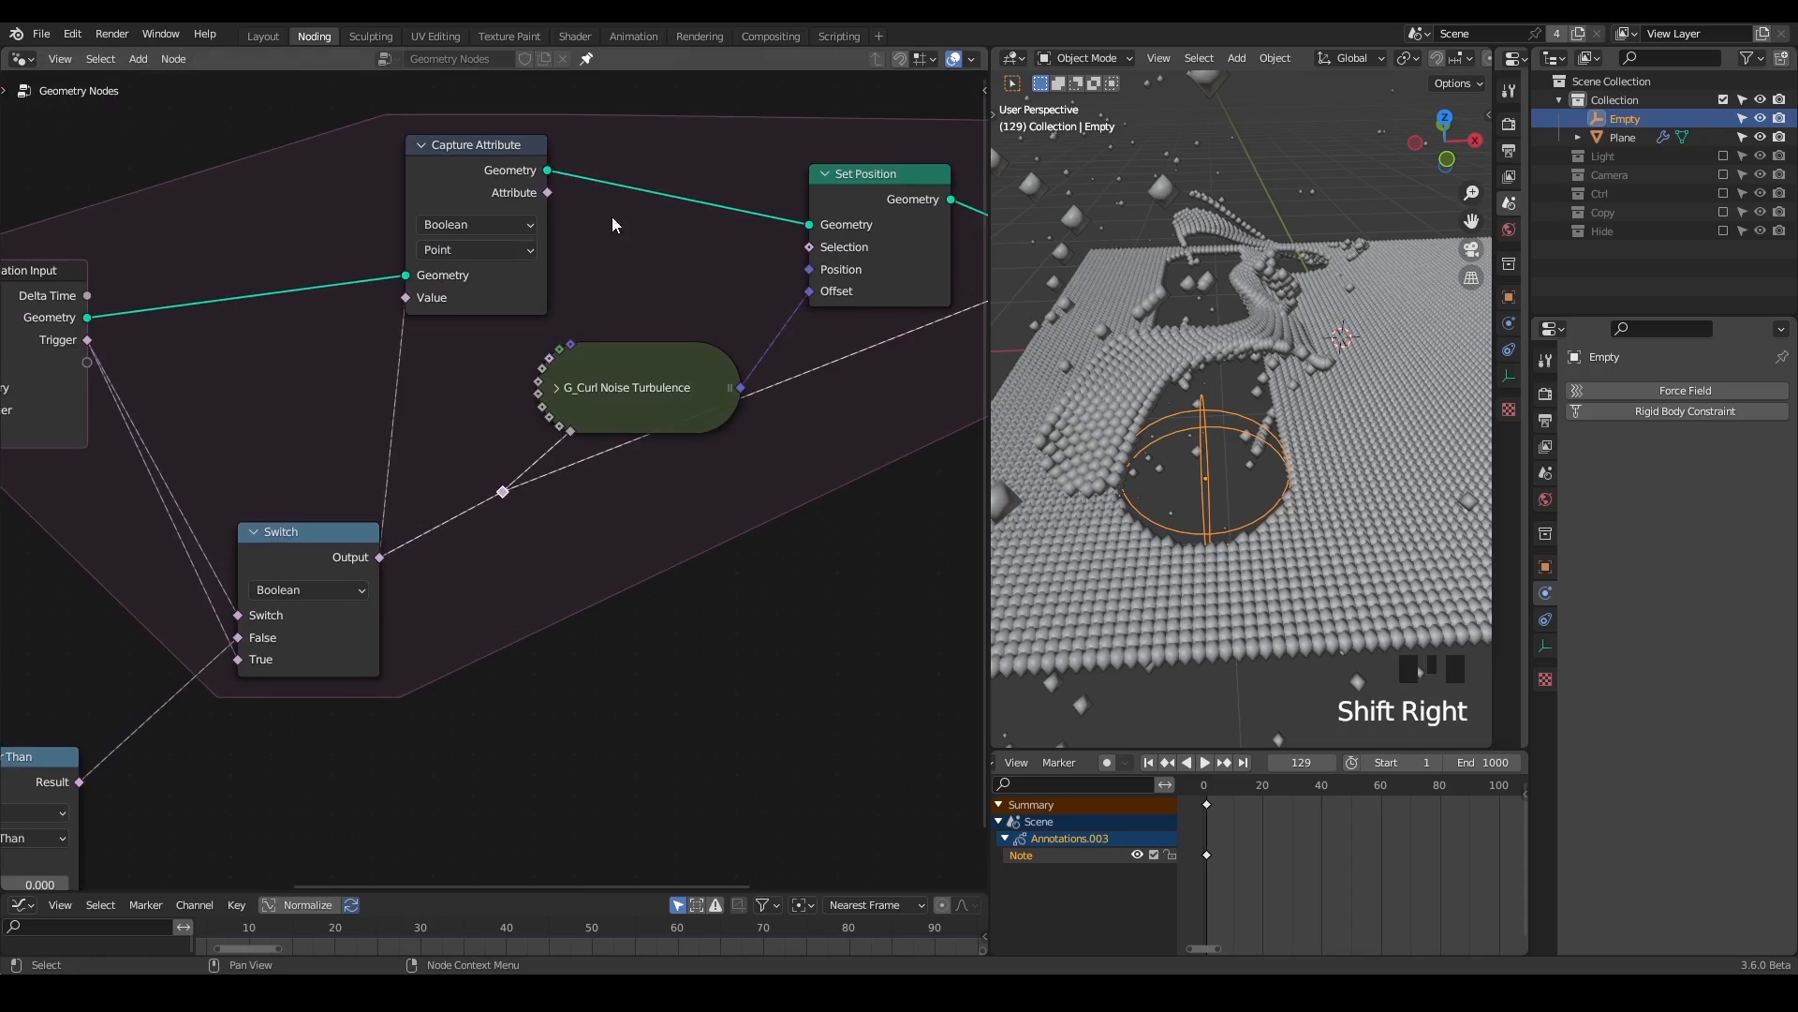
pyautogui.moveTo(547, 192); pyautogui.dragTo(499, 499)
pyautogui.moveTo(594, 400); pyautogui.dragTo(650, 405)
# - Rearrange the Switch, Simulation Input and Capture Attribute nodes to open up space between them
pyautogui.moveTo(412, 538); pyautogui.dragTo(546, 501, button='middle')
pyautogui.moveTo(428, 504); pyautogui.dragTo(348, 448)
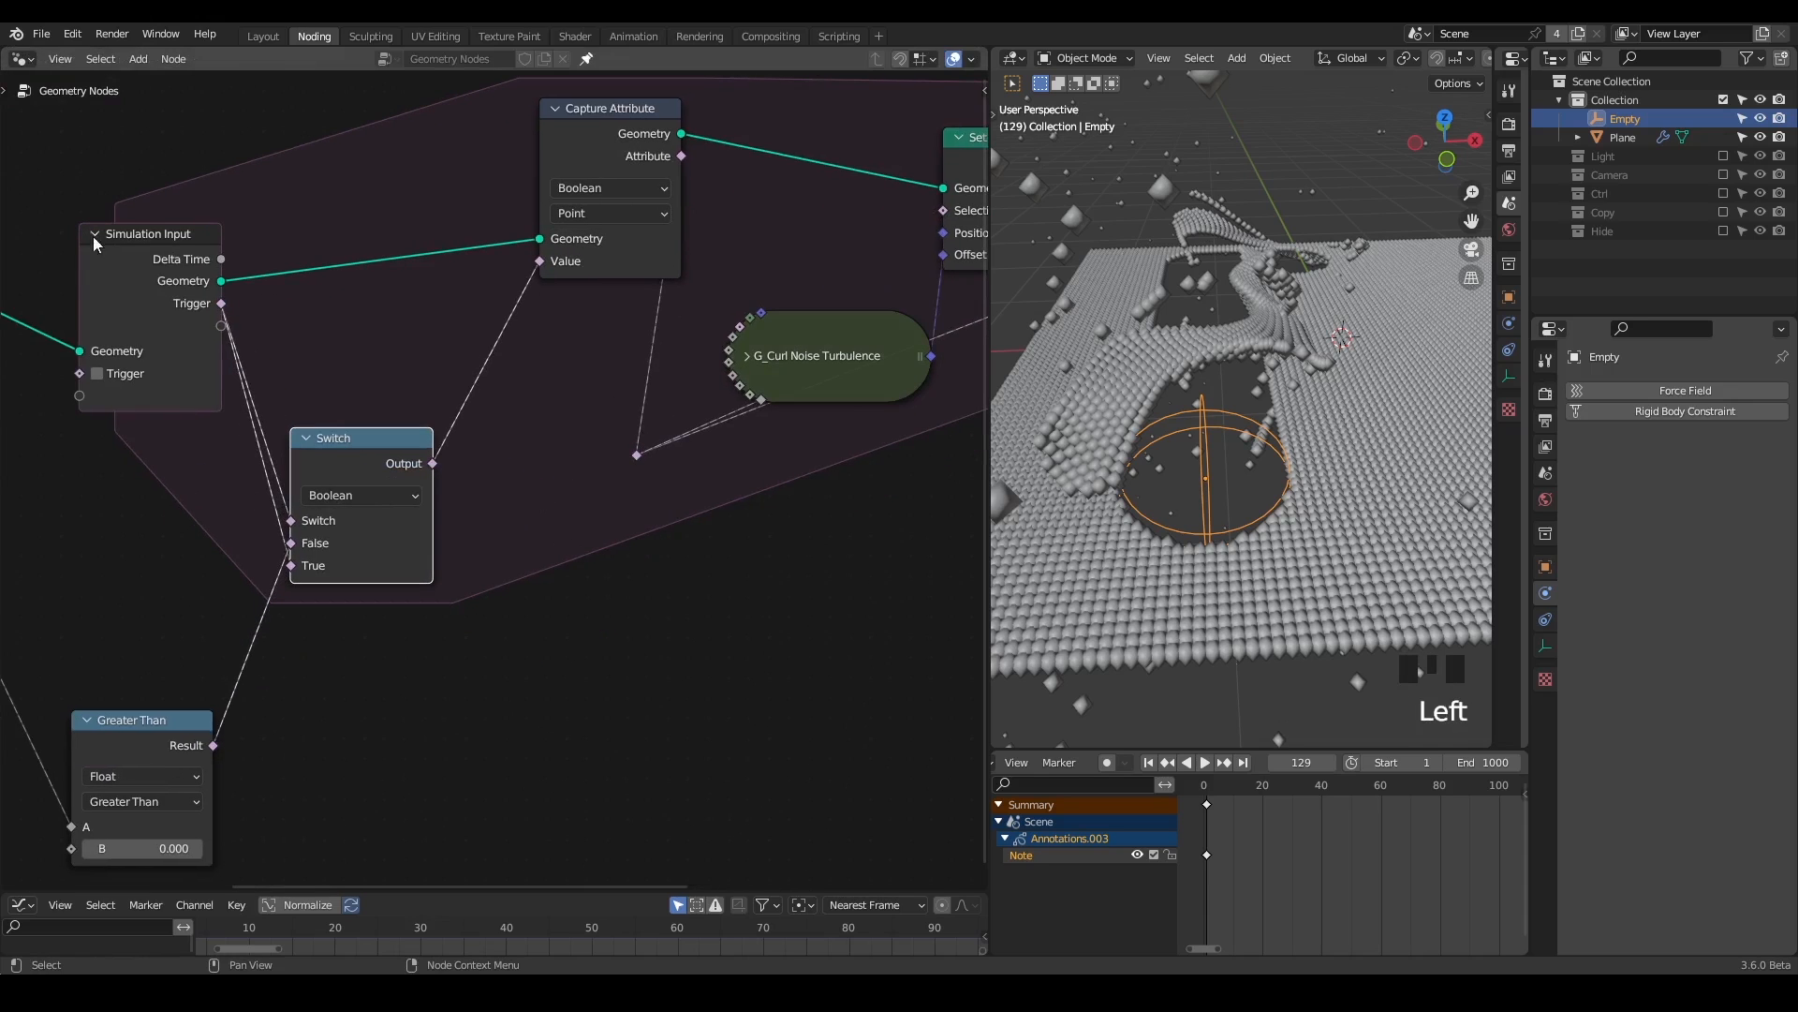
pyautogui.moveTo(159, 270); pyautogui.dragTo(80, 286)
pyautogui.moveTo(612, 145); pyautogui.dragTo(533, 197)
pyautogui.moveTo(384, 456); pyautogui.dragTo(349, 440)
# - Annotate the Switch output and circle the Capture Attribute node's Geometry output
pyautogui.press('d')
pyautogui.moveTo(365, 433); pyautogui.dragTo(379, 426)
pyautogui.press('d')
pyautogui.moveTo(393, 415); pyautogui.dragTo(506, 398, button='right')
pyautogui.moveTo(624, 183)
pyautogui.mouseDown()
pyautogui.moveTo(576, 159)
pyautogui.moveTo(613, 192)
pyautogui.mouseUp()
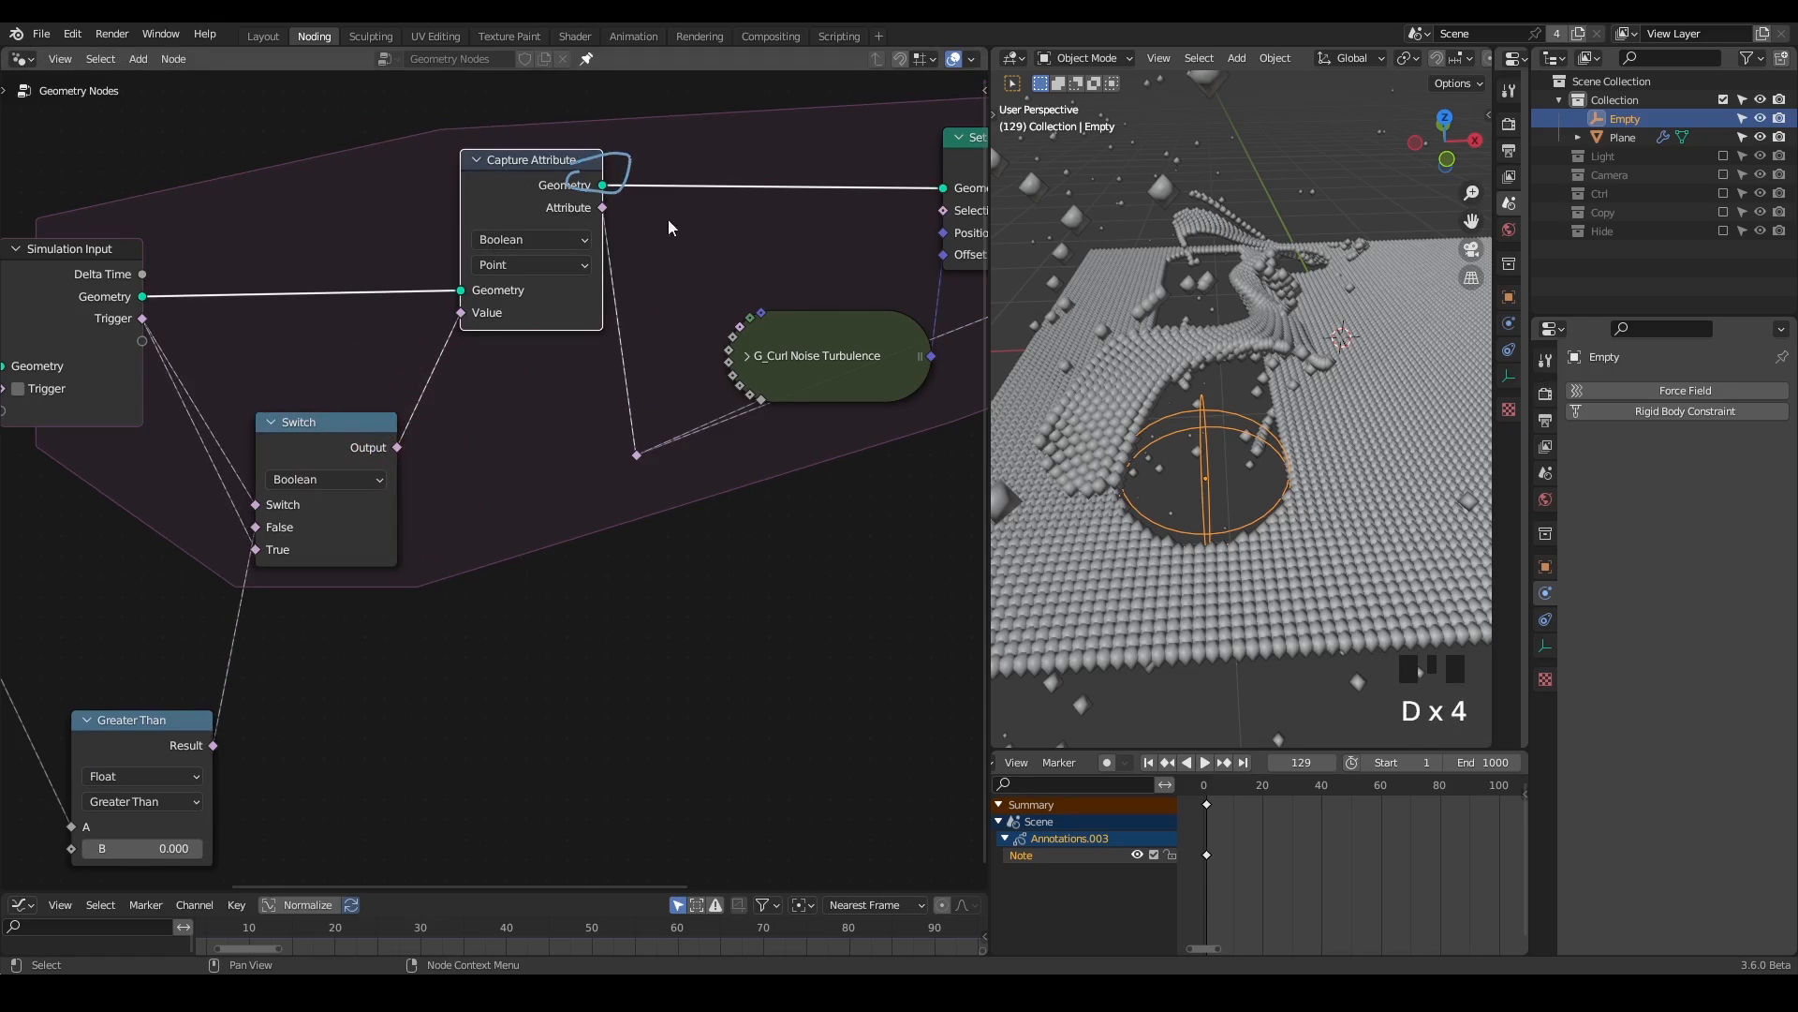
# - Dissolve the reroute so Attribute links directly to the turbulence Falloff and Simulation Output Trigger, and erase the annotations
pyautogui.moveTo(784, 364); pyautogui.dragTo(535, 302, button='middle')
pyautogui.scroll(-3, 532, 302)
pyautogui.click(412, 411)
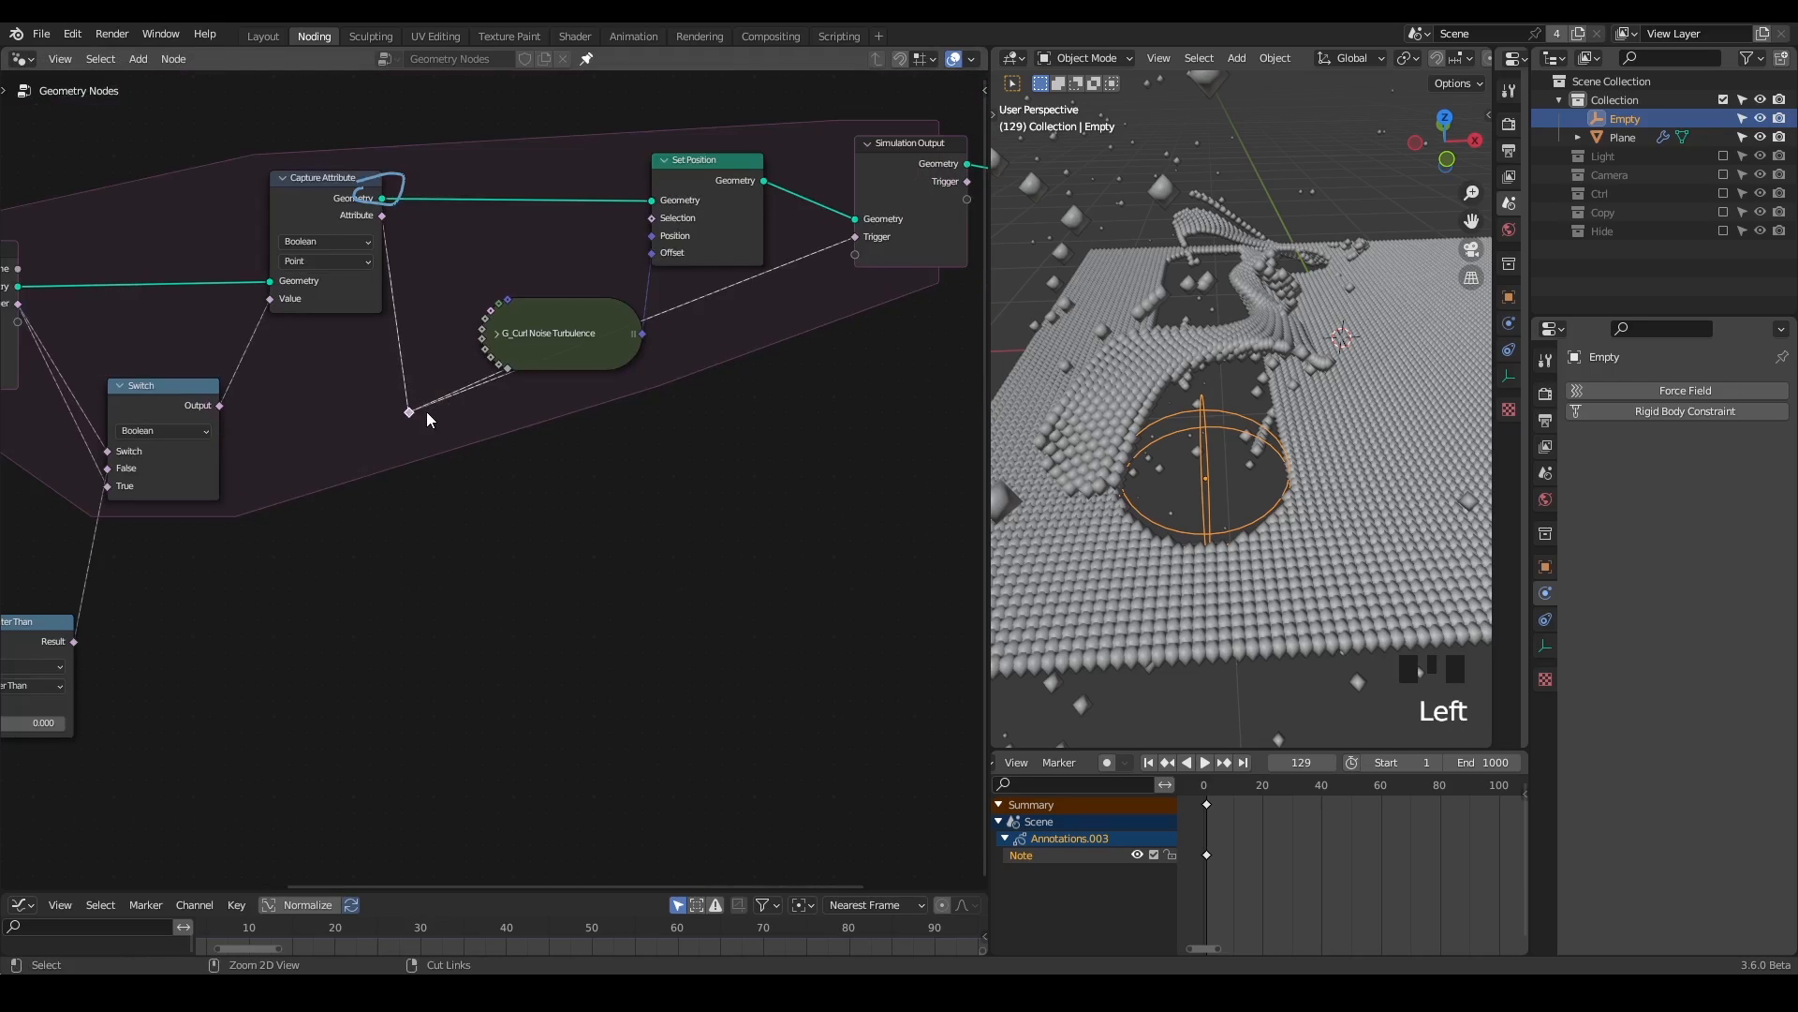
pyautogui.hotkey('ctrl', 'x')
pyautogui.moveTo(429, 268); pyautogui.dragTo(414, 319)
pyautogui.moveTo(478, 156)
pyautogui.mouseDown(button='right')
pyautogui.moveTo(342, 321)
pyautogui.moveTo(332, 365)
pyautogui.mouseUp(button='right')
# - Play the simulation from frame 1 while moving the Empty across the grid in the XY plane, and pause it
pyautogui.click(1149, 762)
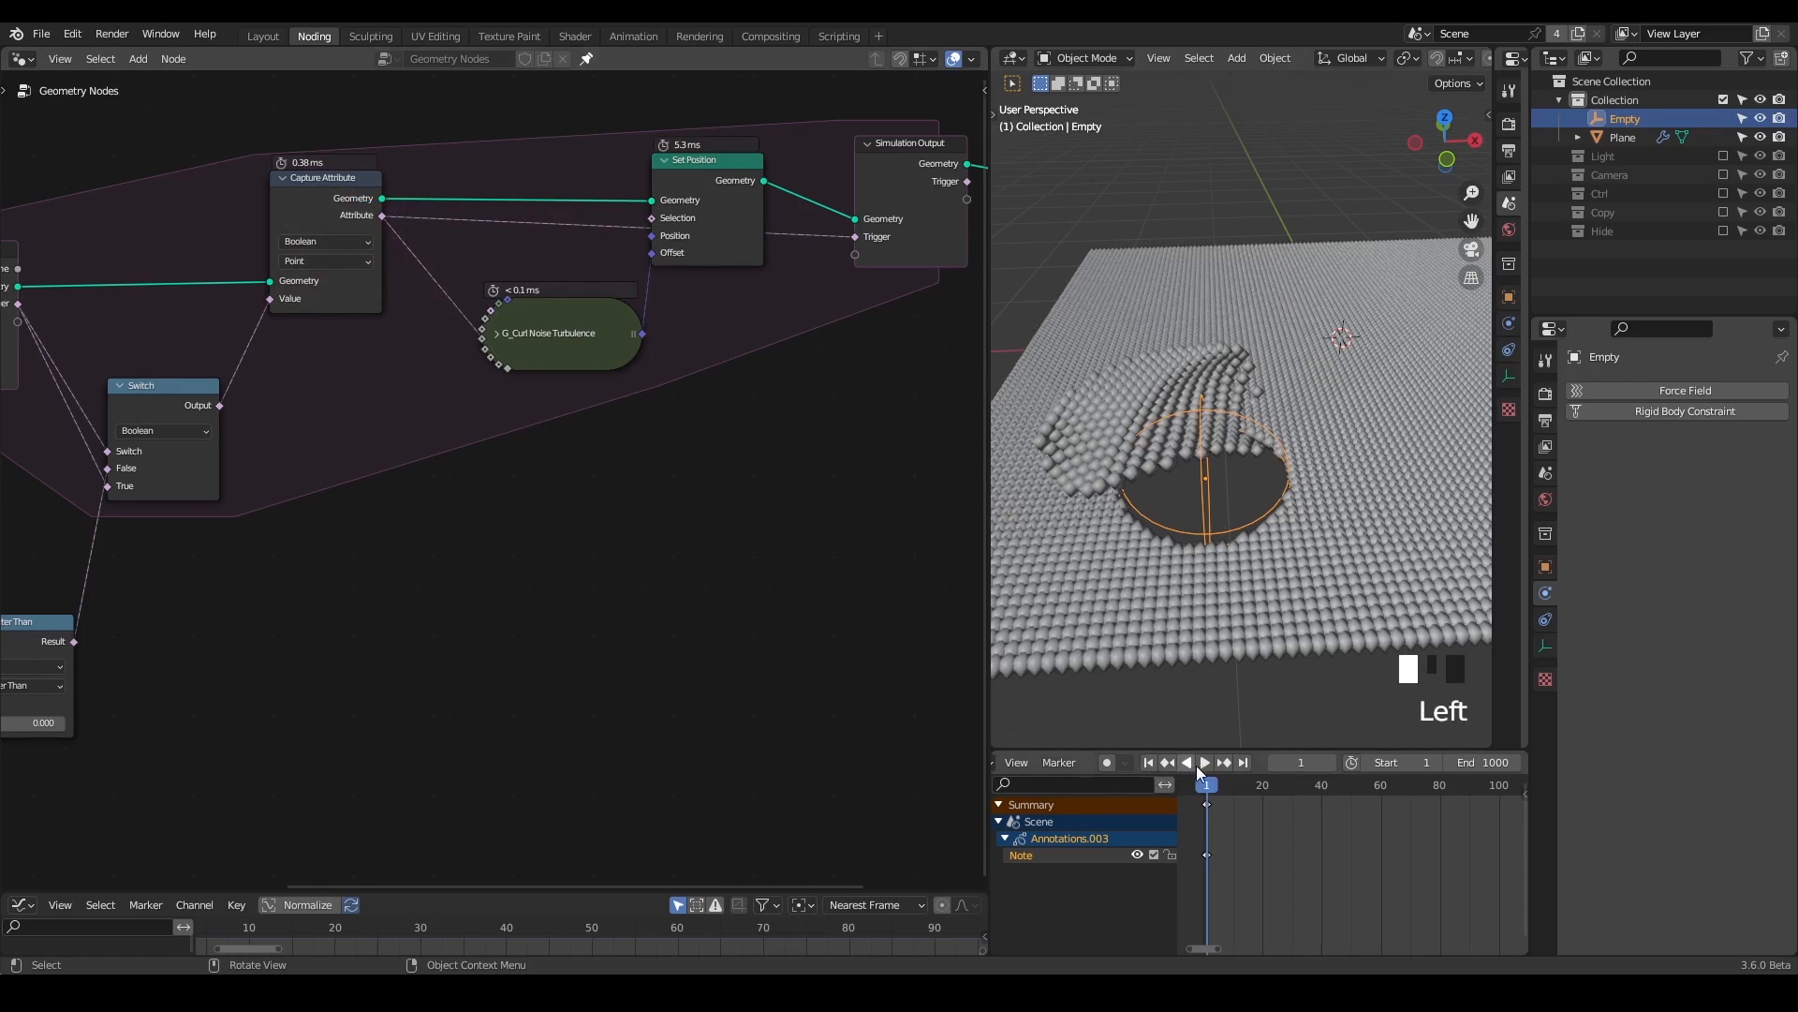
pyautogui.click(1204, 762)
pyautogui.scroll(-3, 1228, 543)
pyautogui.scroll(-1, 1241, 524)
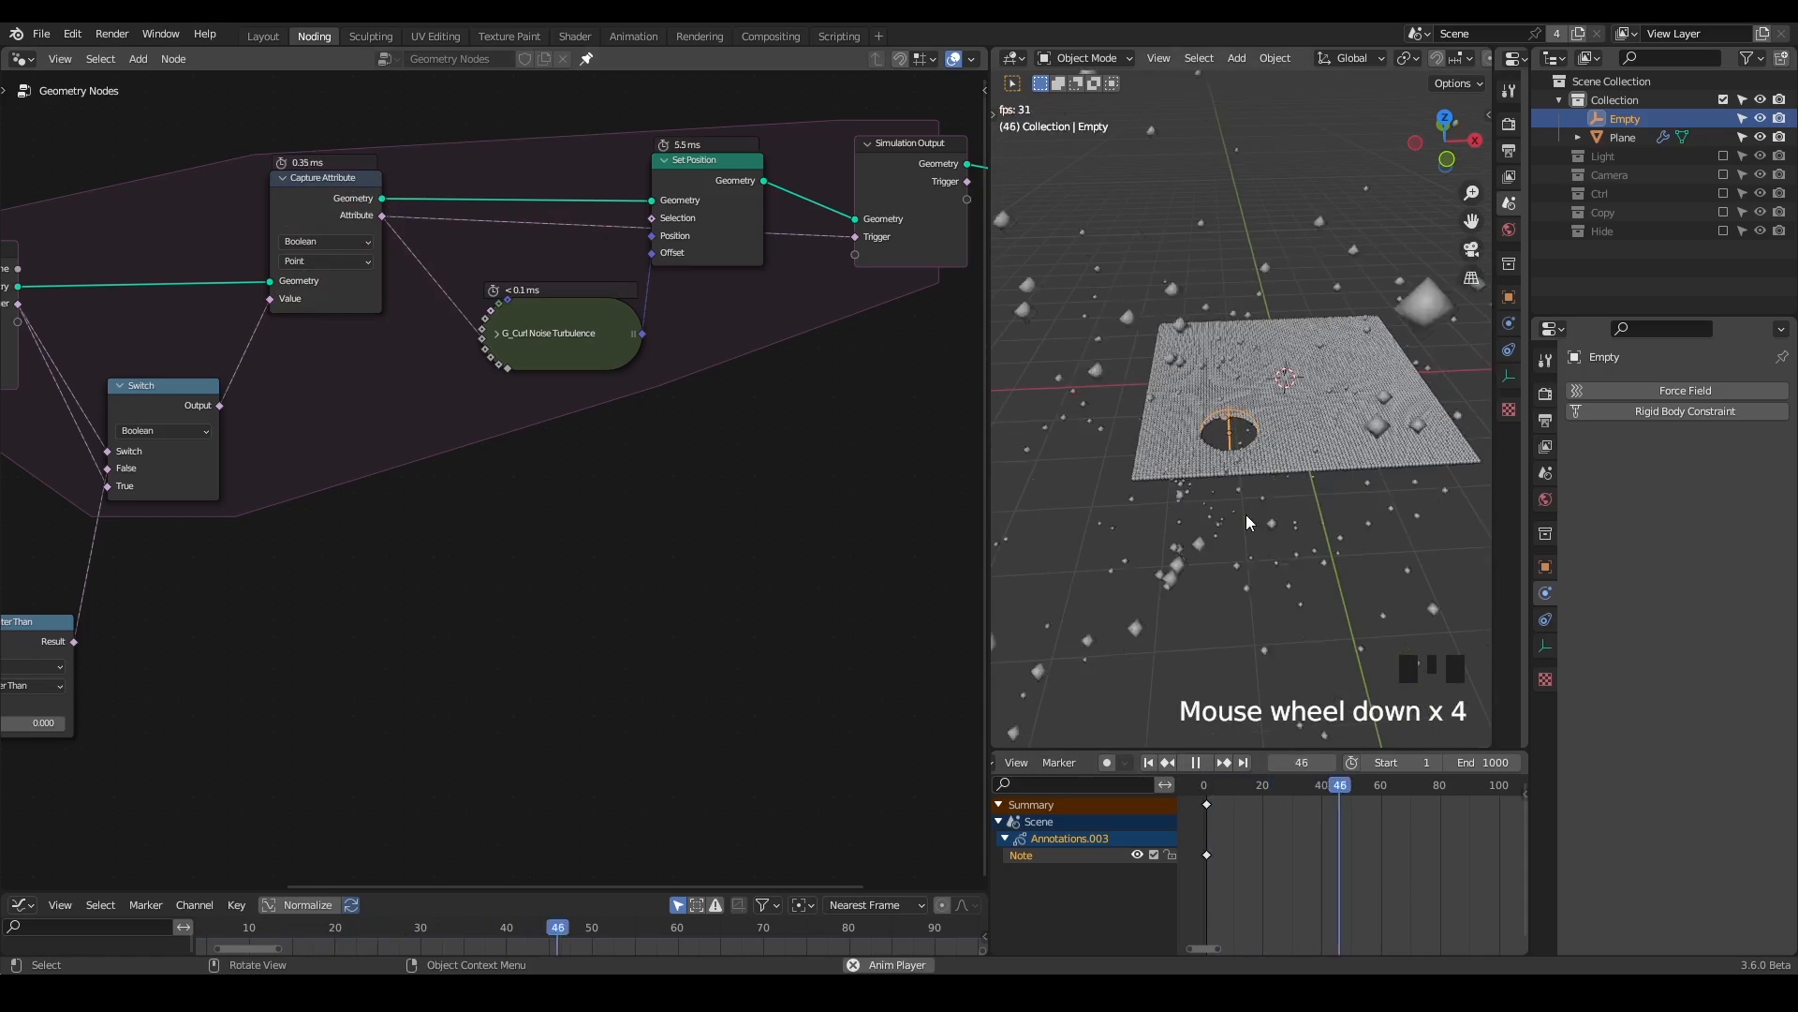
pyautogui.press('g')
pyautogui.press('g')
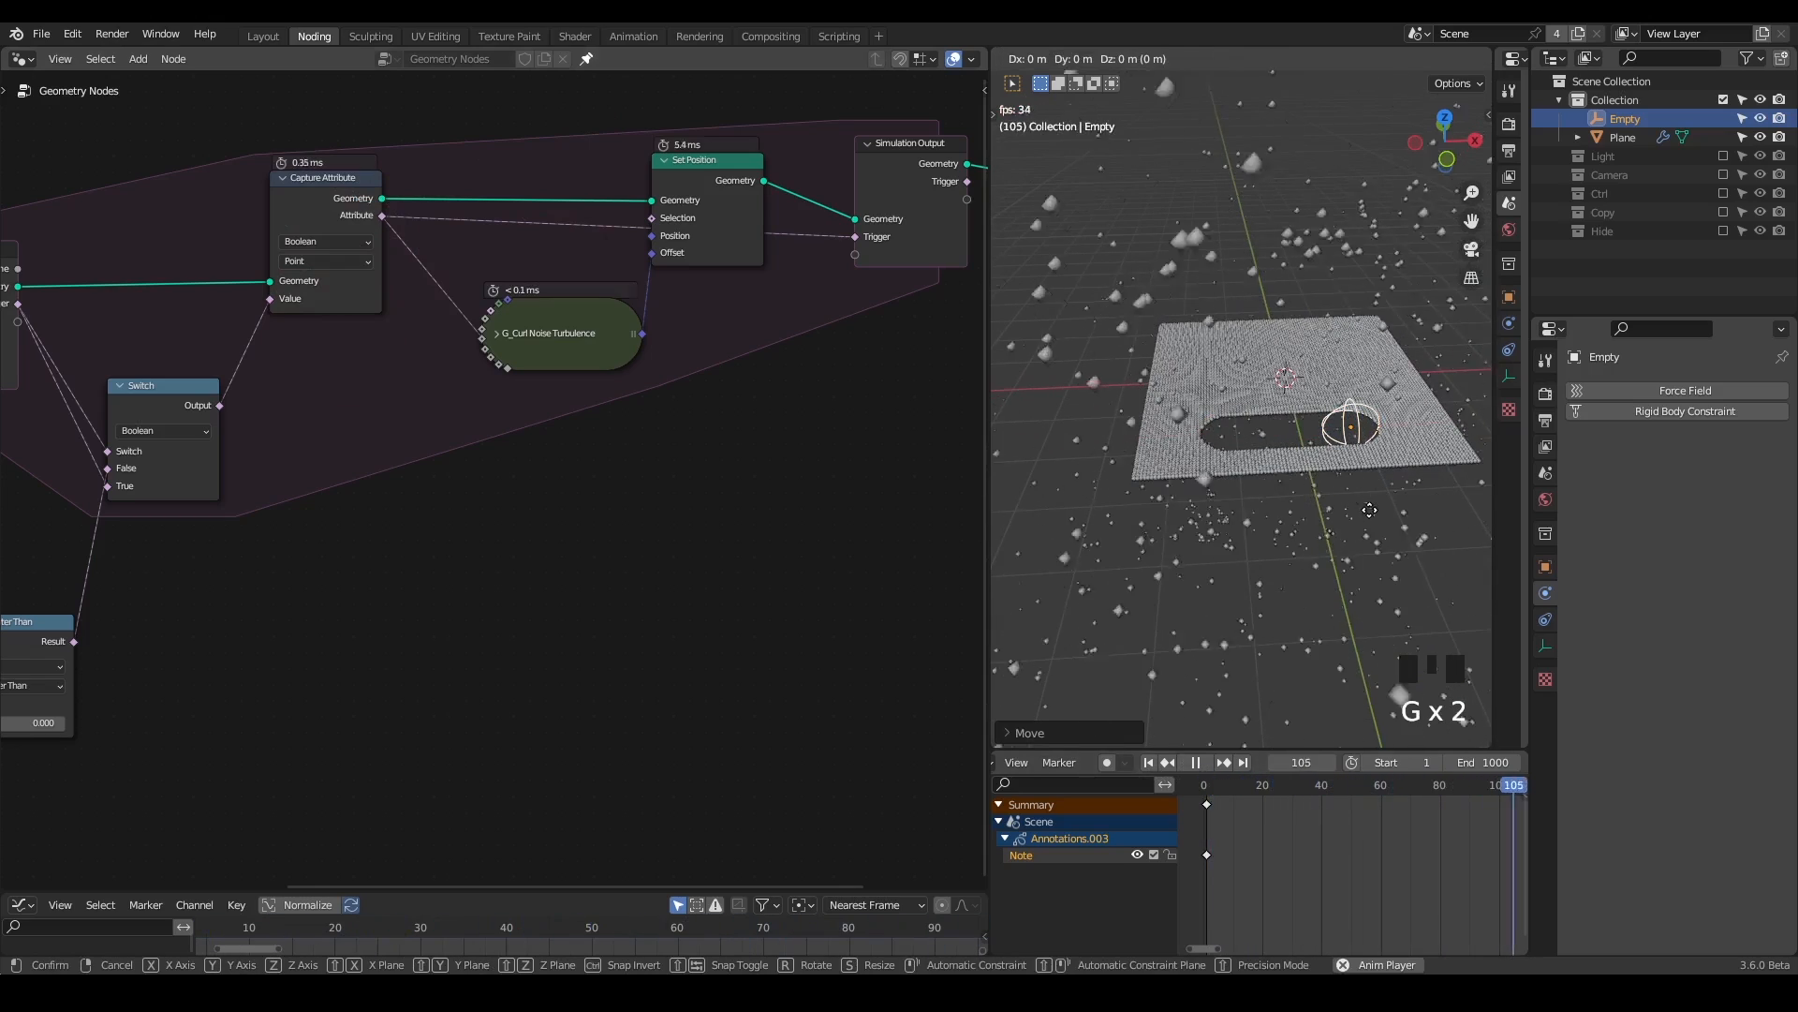
pyautogui.hotkey('shift', 'z')
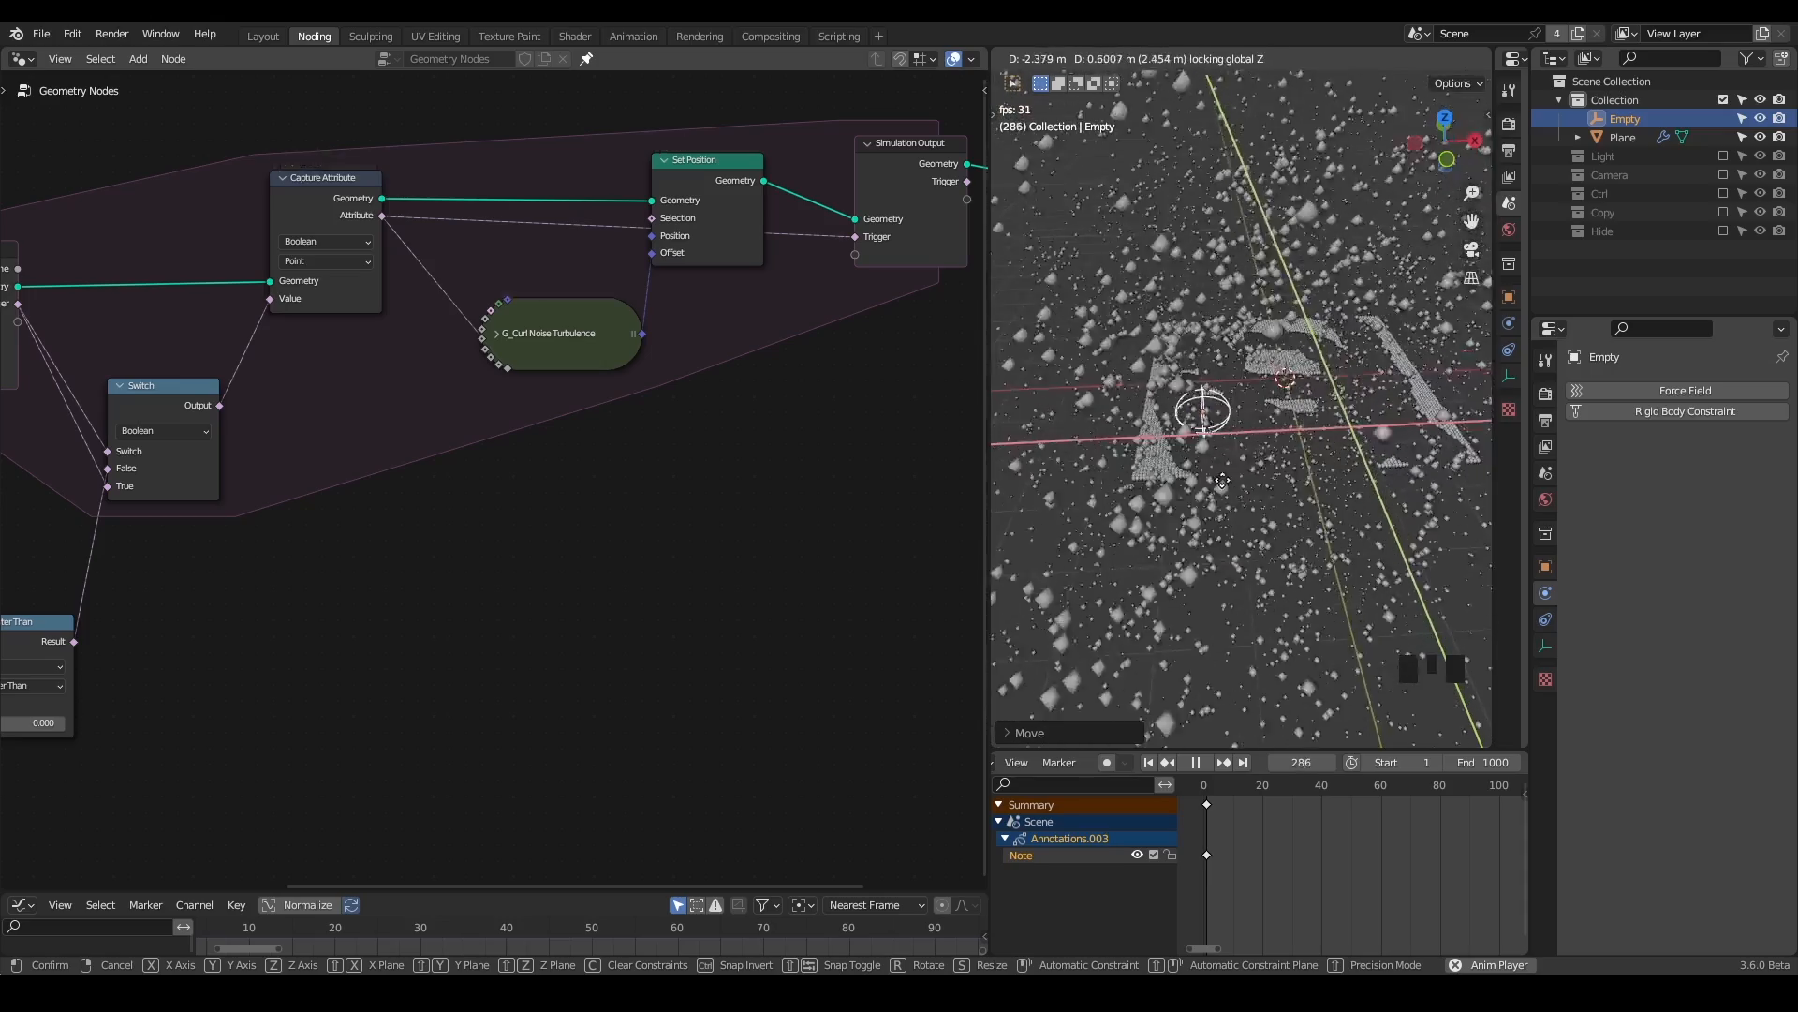
pyautogui.click(1302, 496)
pyautogui.moveTo(1303, 506); pyautogui.dragTo(1160, 249, button='middle')
pyautogui.click(1205, 763)
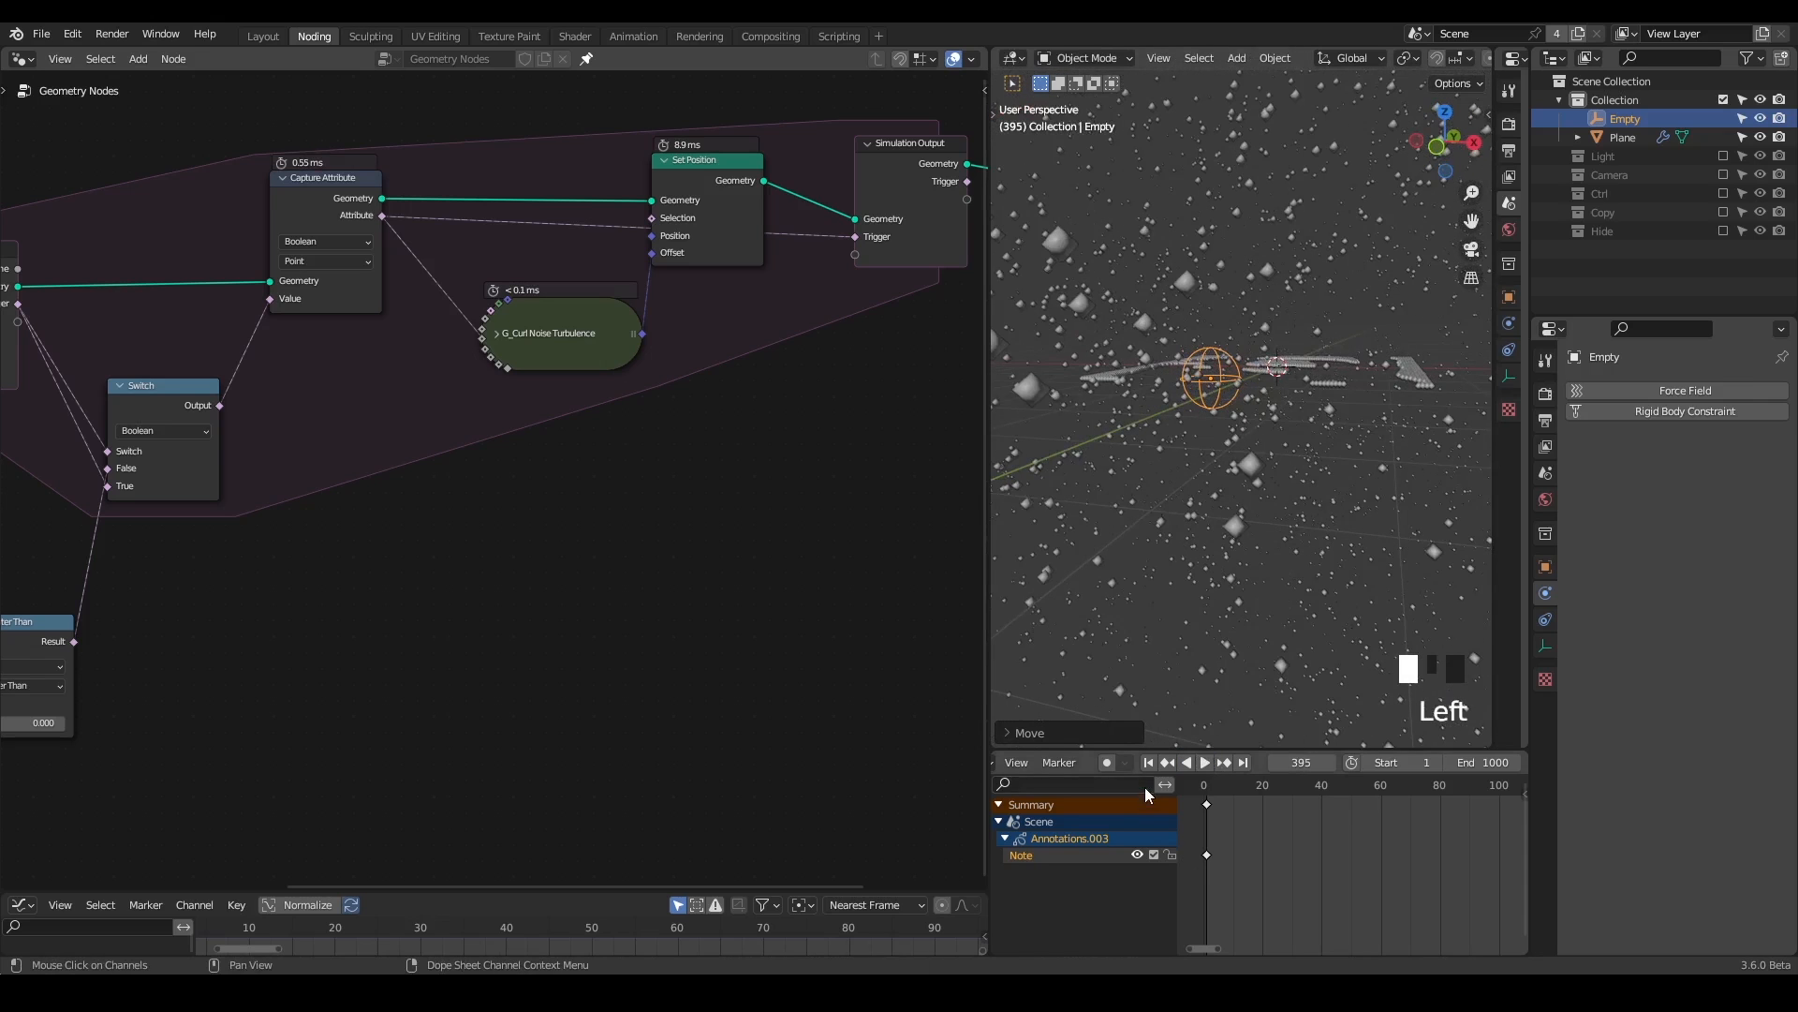
# - Replay the simulation briefly from the first frame and return to frame 1
pyautogui.click(1199, 764)
pyautogui.click(1150, 762)
pyautogui.click(1195, 762)
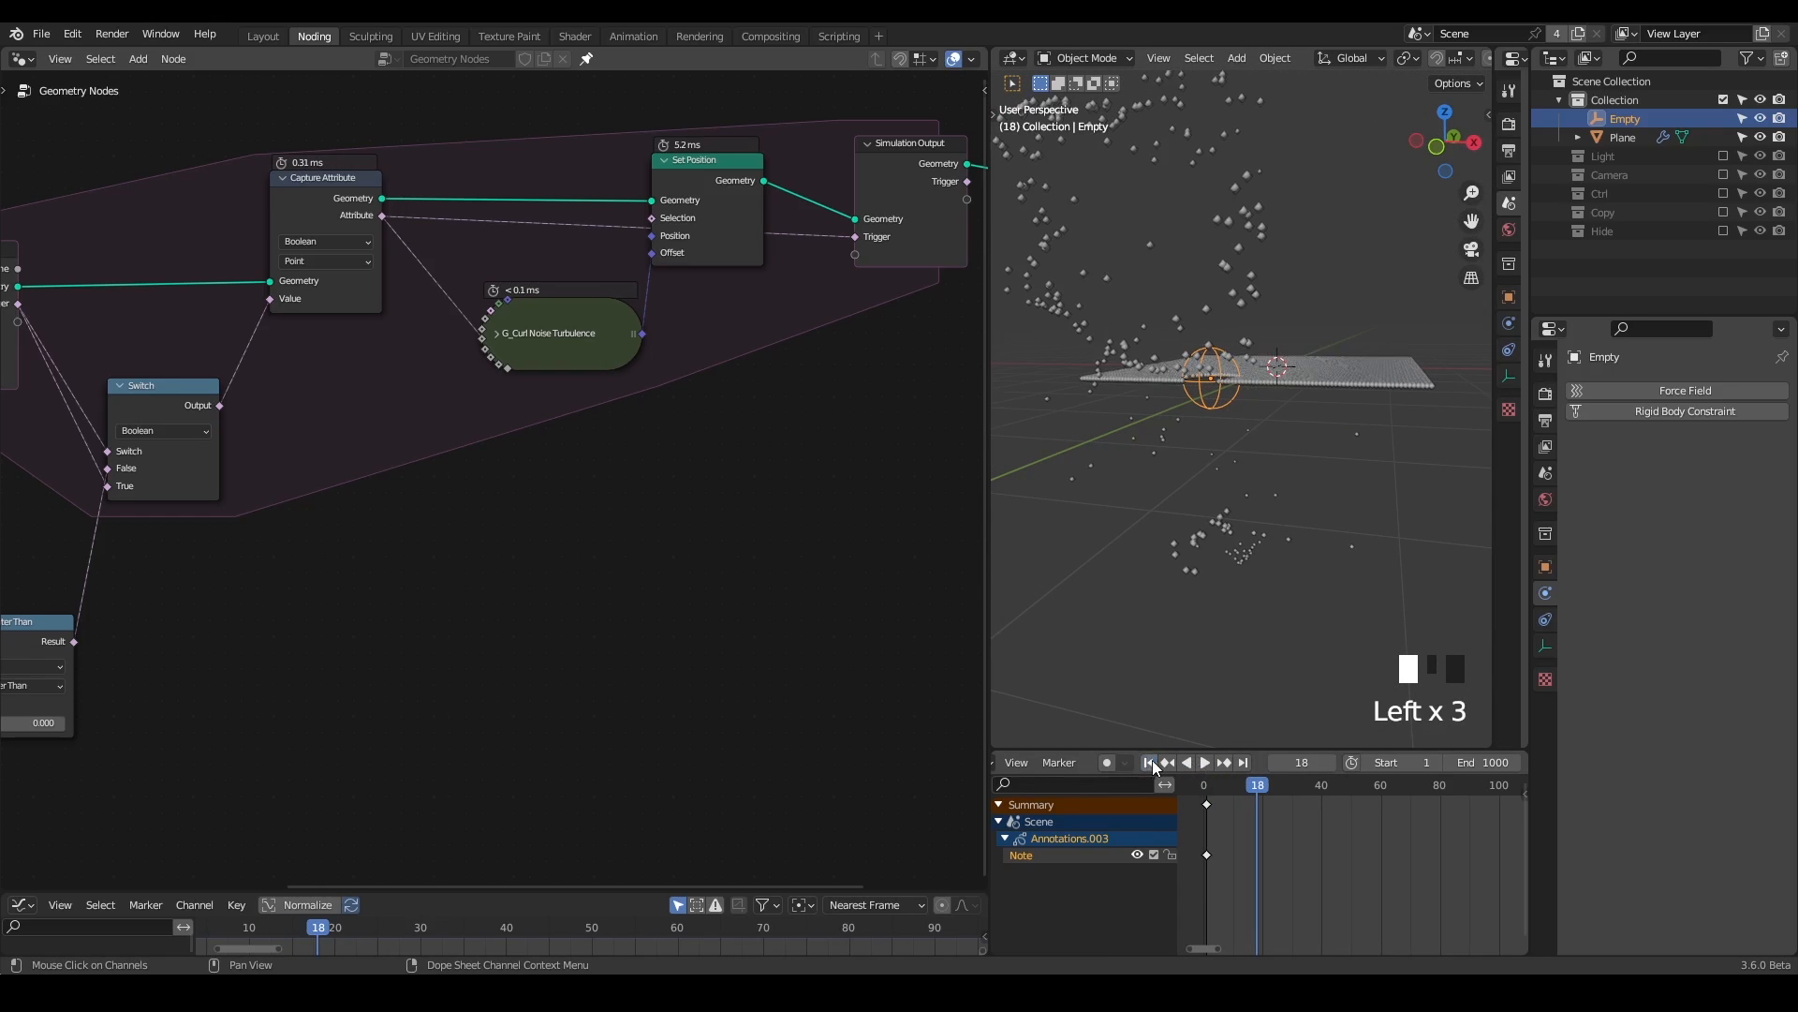
pyautogui.click(1152, 761)
# - Shift the G_Curl Noise Turbulence node closer to Capture Attribute and expand it to show its parameters
pyautogui.moveTo(407, 579); pyautogui.dragTo(460, 574, button='middle')
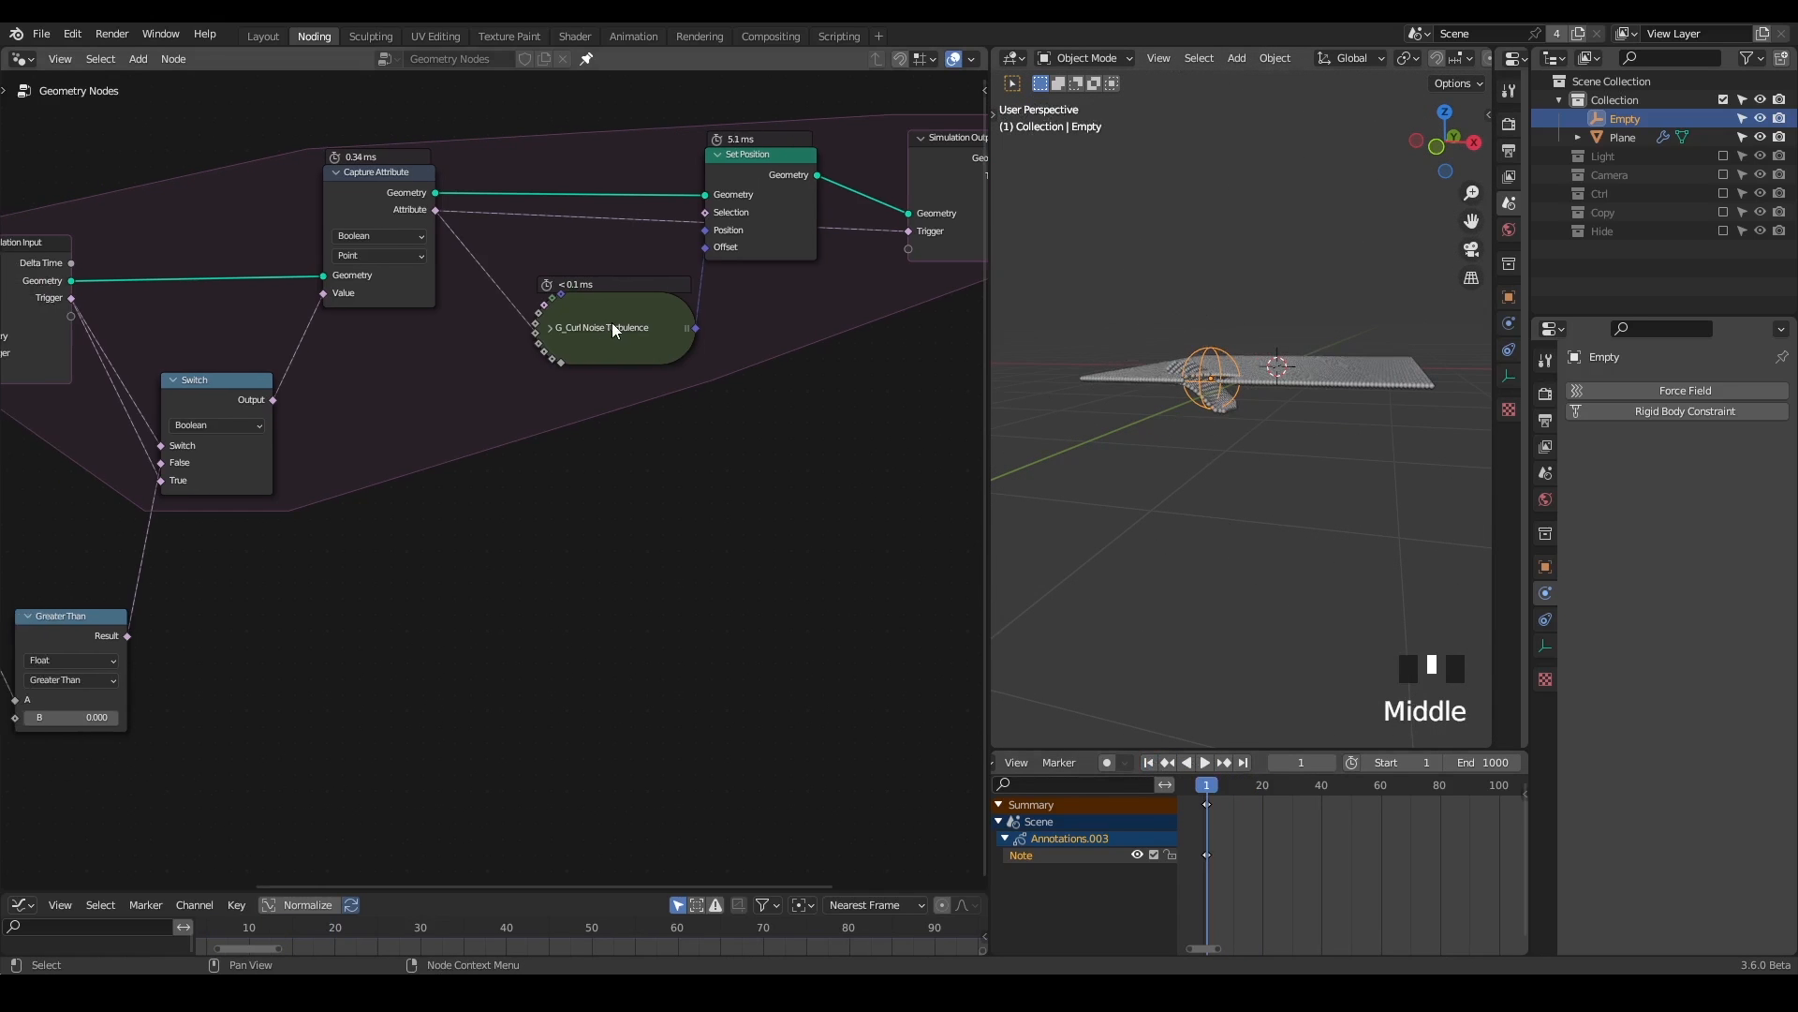
pyautogui.moveTo(614, 326); pyautogui.dragTo(576, 316)
pyautogui.hotkey('shift', 'ctrl', 'alt', 'q')
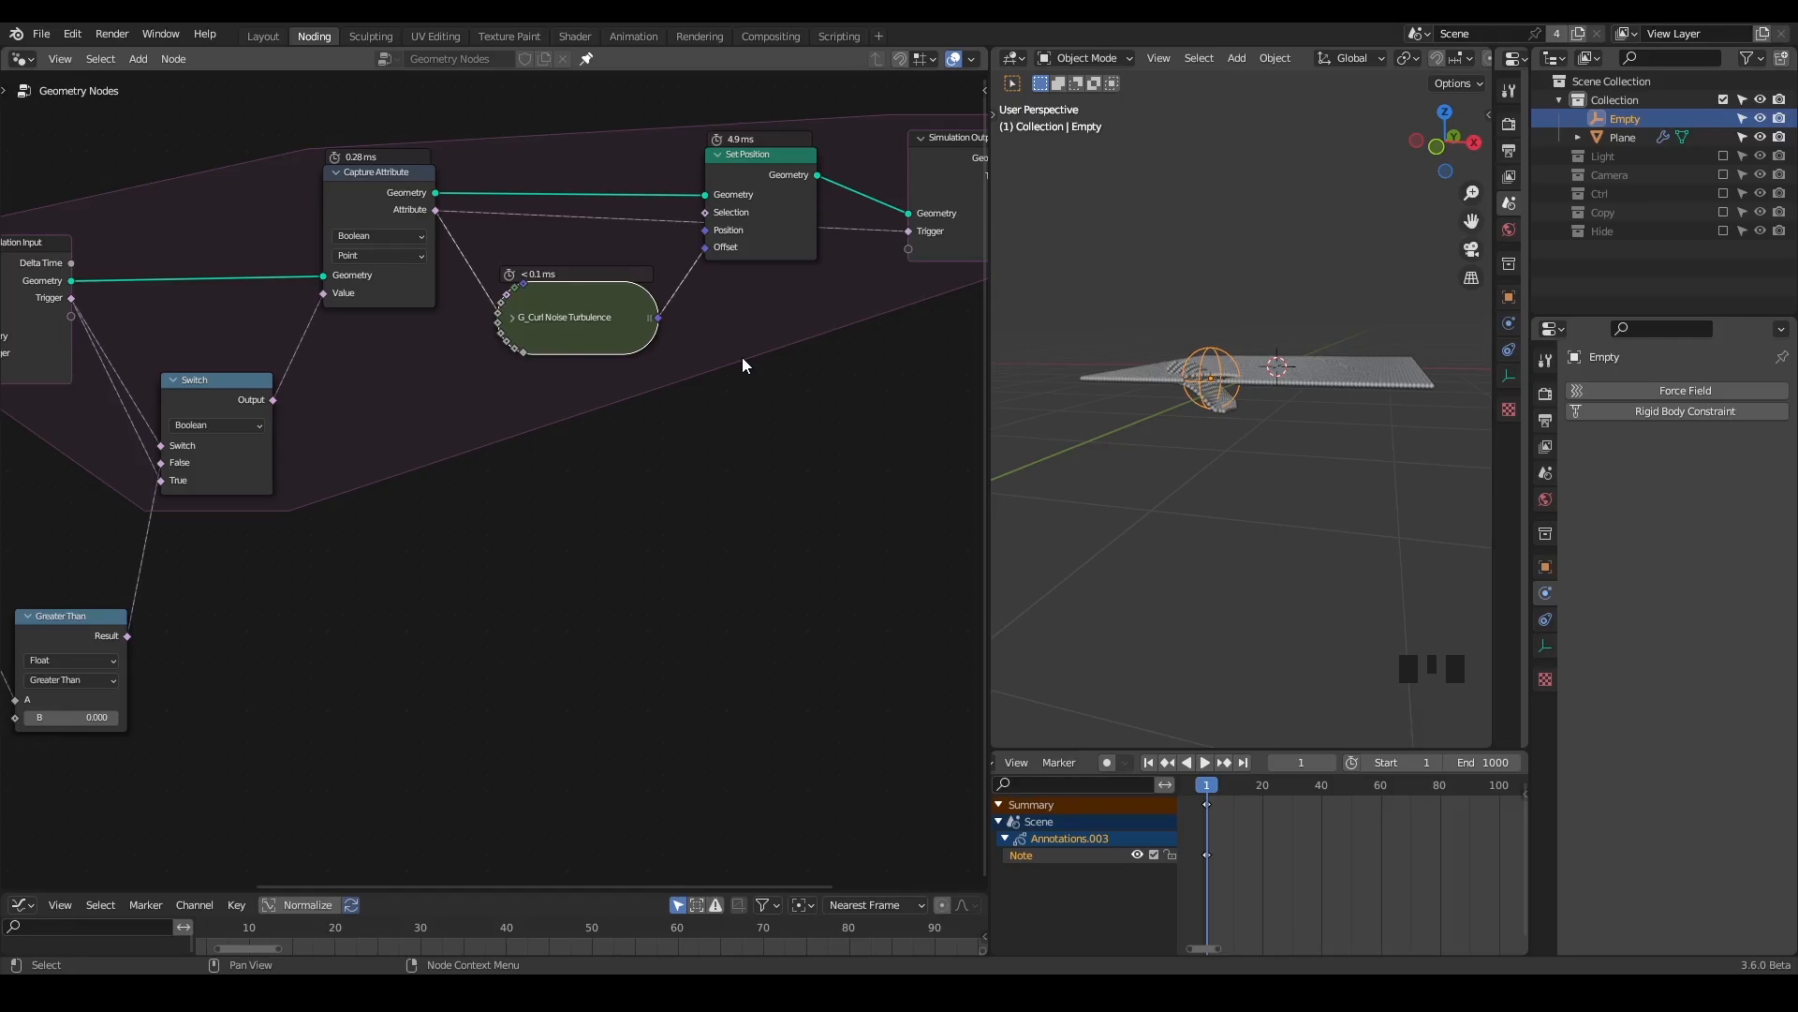
pyautogui.click(504, 321)
pyautogui.click(516, 318)
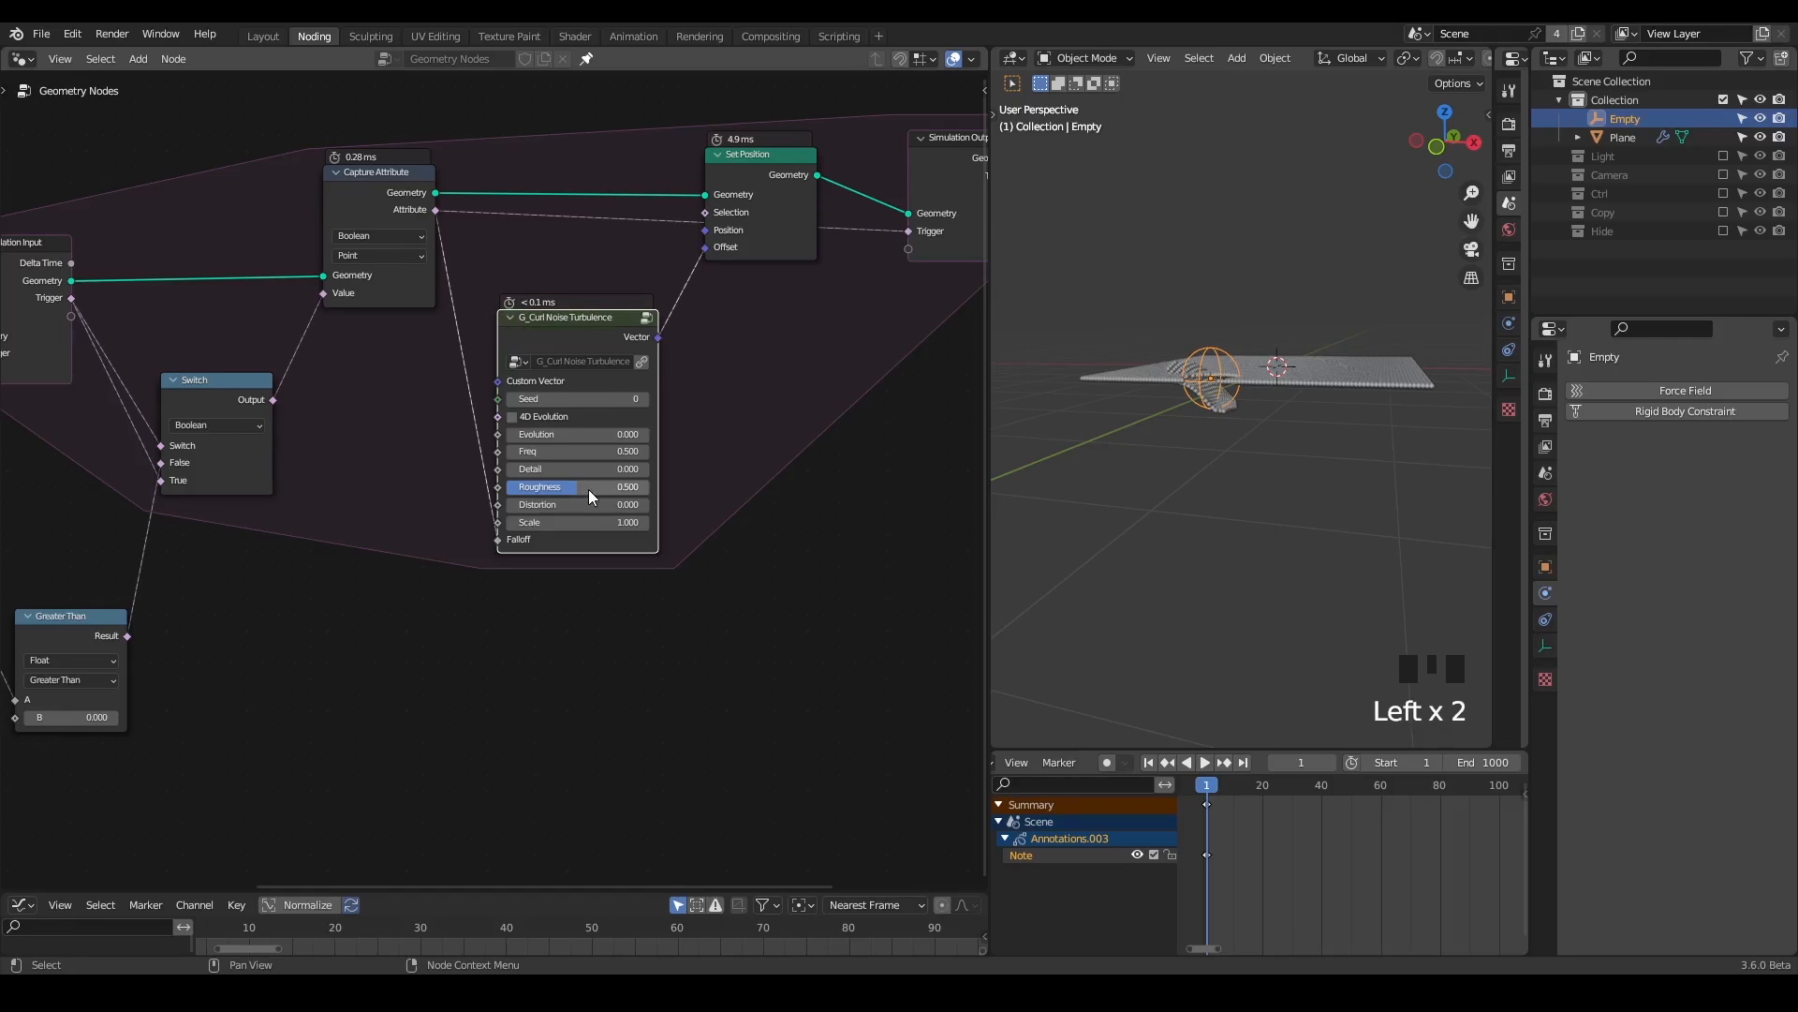
pyautogui.moveTo(608, 496); pyautogui.dragTo(507, 449, button='middle')
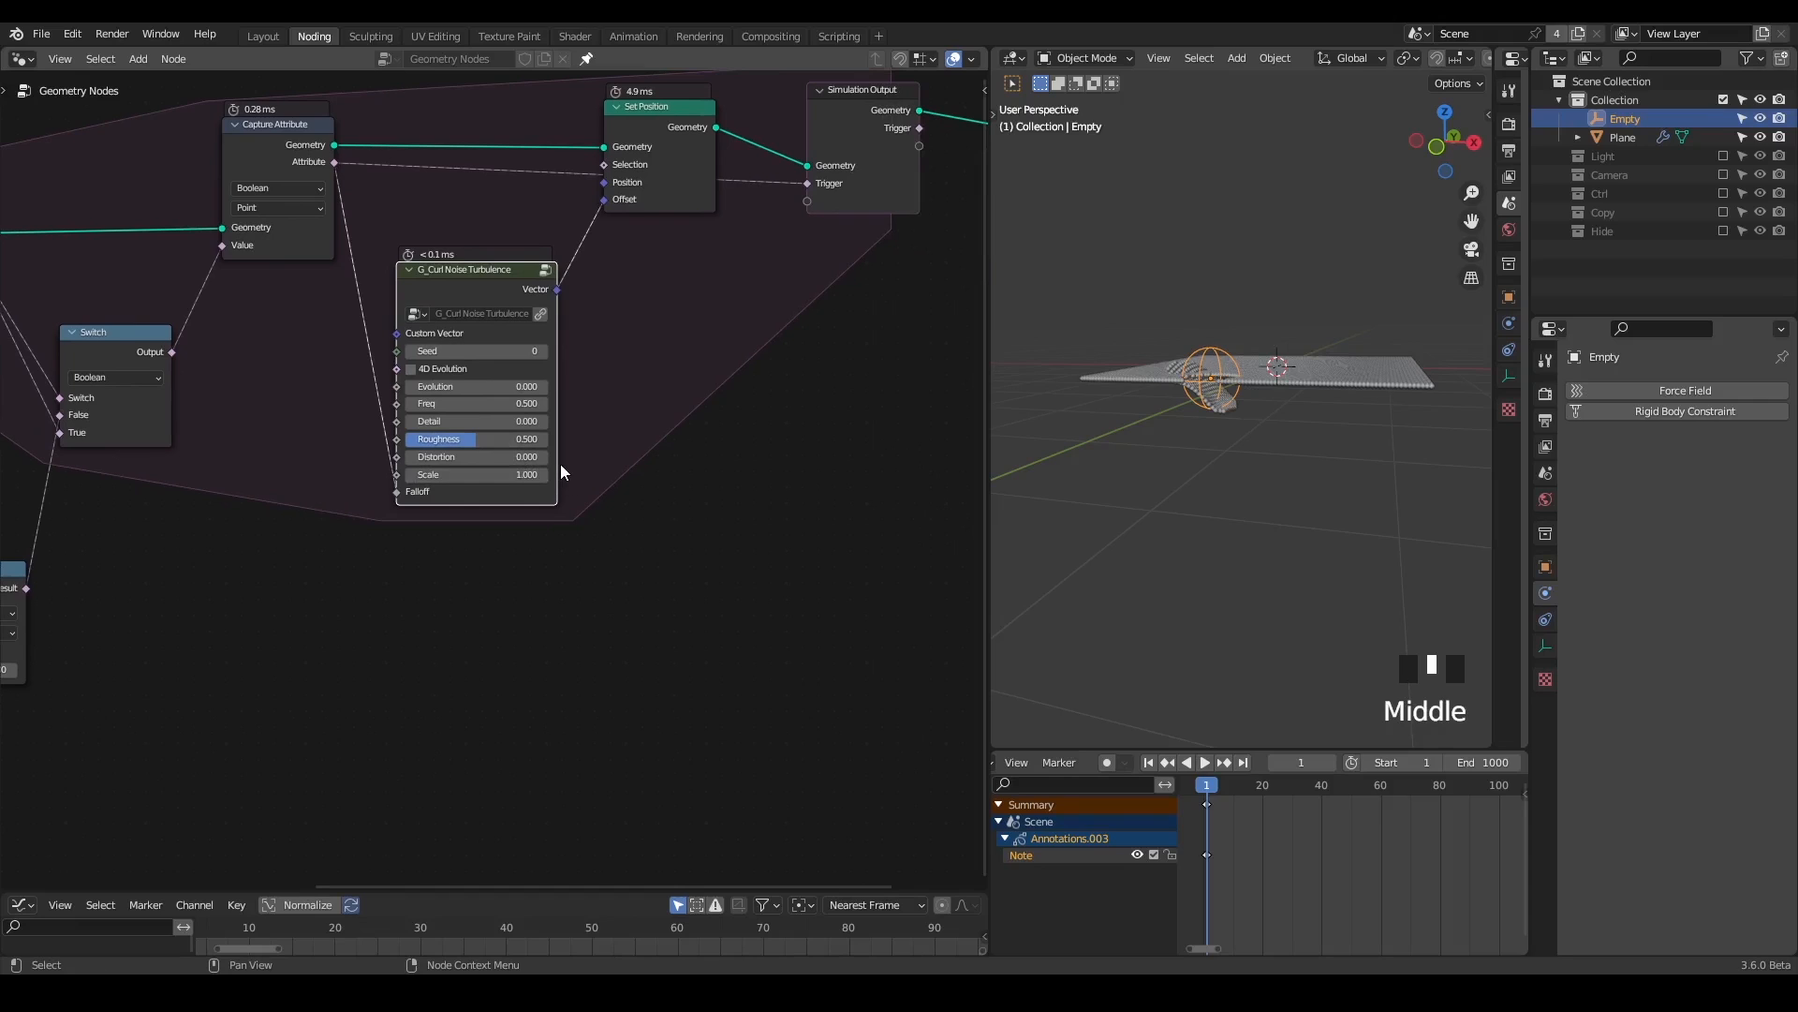
# - Examine the scene's frame rate in the output properties, and write and erase a temporary "30 m/s" note beside the turbulence node
pyautogui.click(1546, 421)
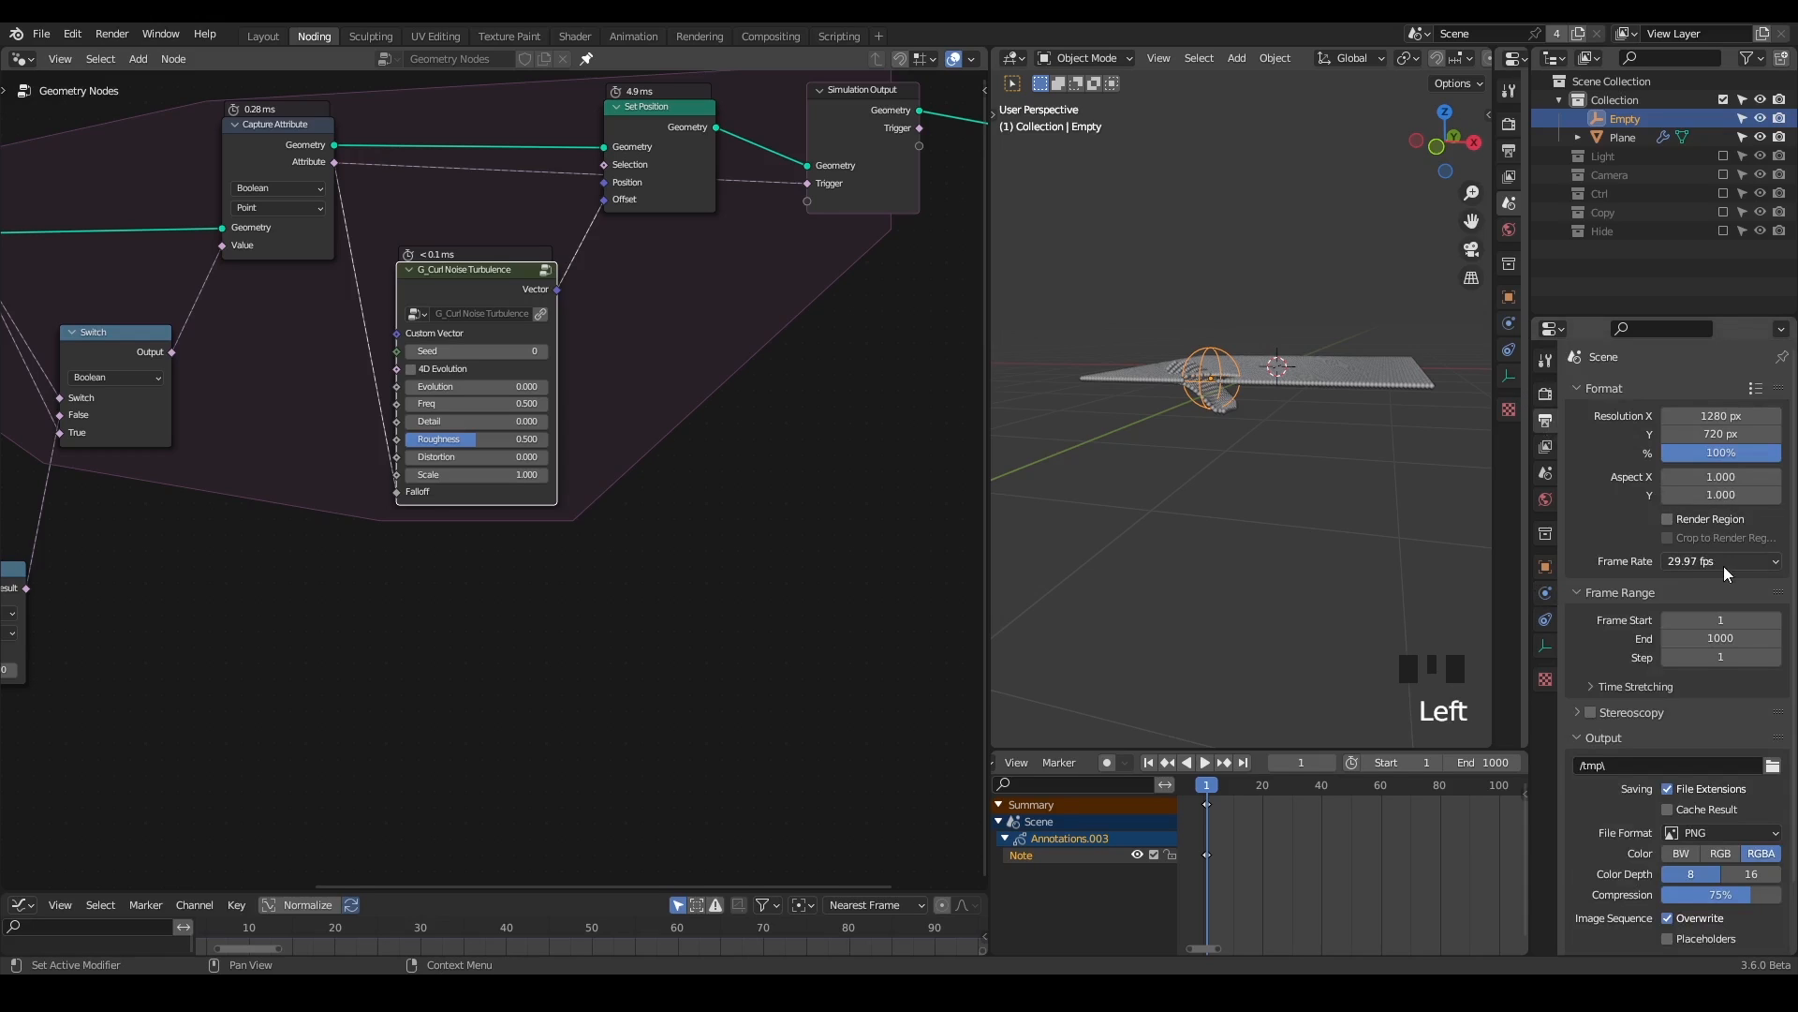
pyautogui.press('d')
pyautogui.moveTo(648, 349)
pyautogui.mouseDown()
pyautogui.moveTo(791, 481)
pyautogui.moveTo(773, 409)
pyautogui.mouseUp()
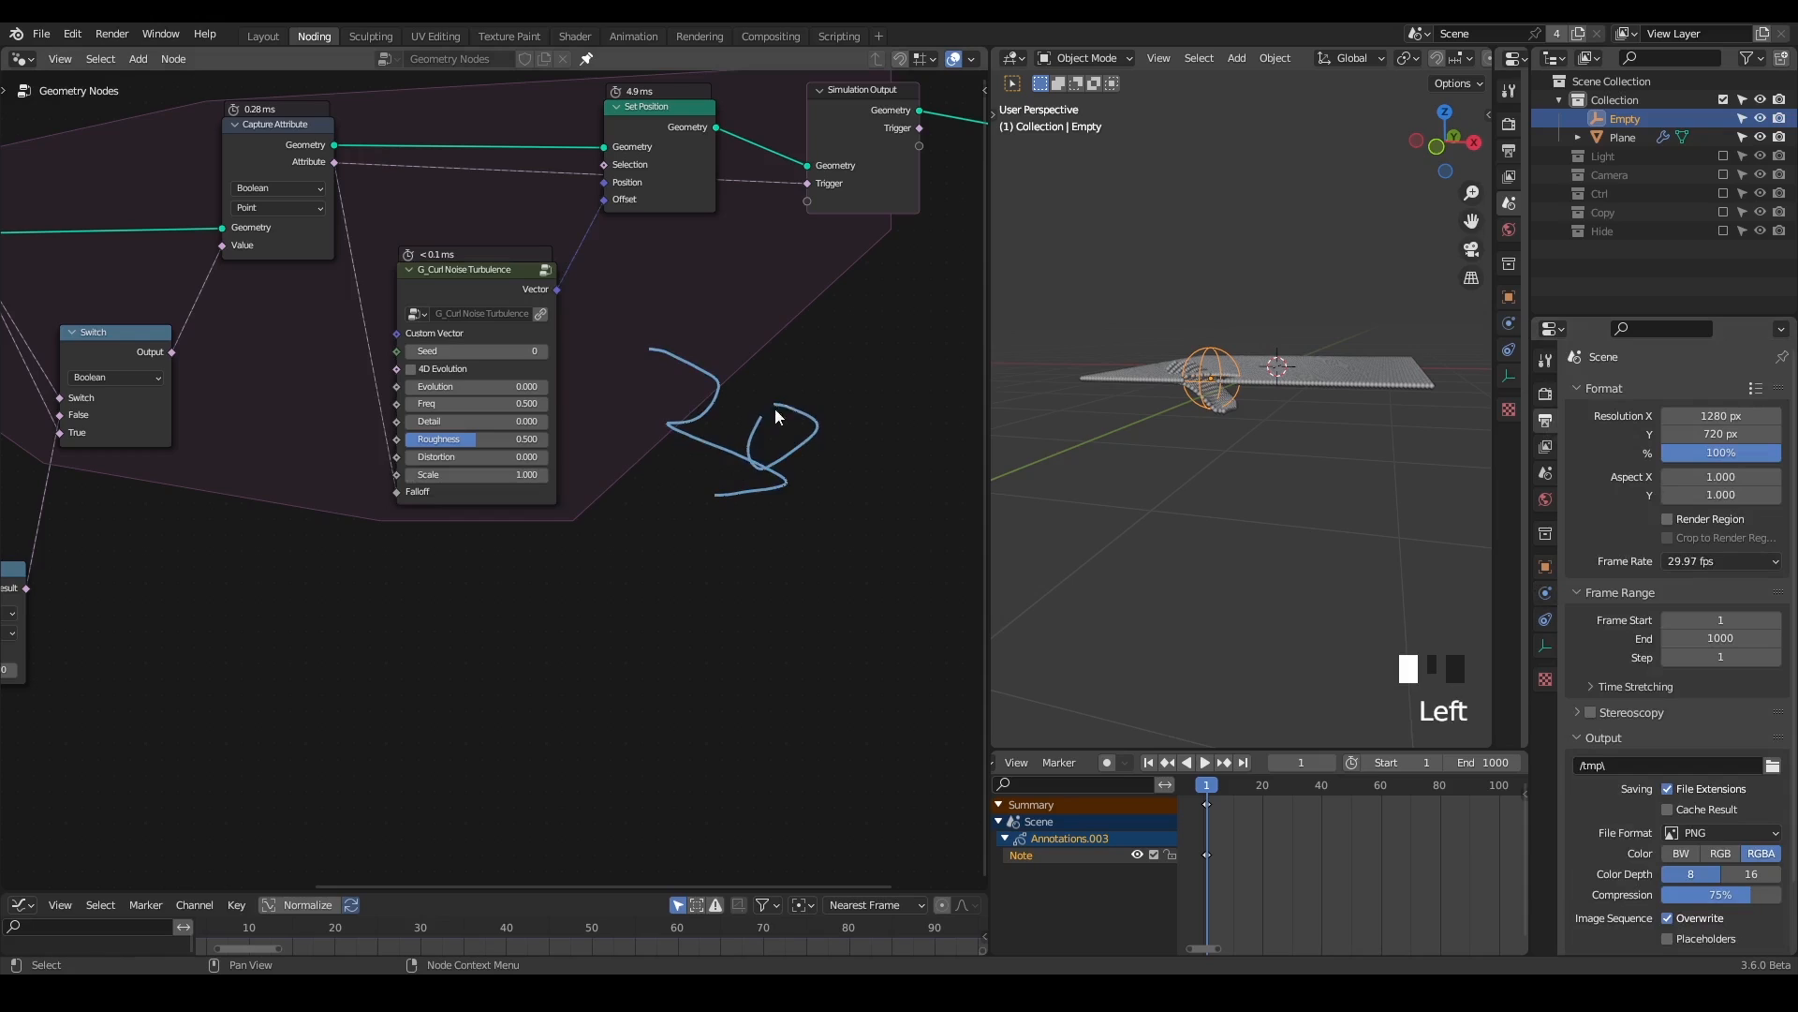
pyautogui.moveTo(836, 465); pyautogui.dragTo(634, 453, button='middle')
pyautogui.moveTo(667, 353)
pyautogui.mouseDown()
pyautogui.moveTo(640, 433)
pyautogui.moveTo(702, 367)
pyautogui.moveTo(715, 447)
pyautogui.mouseUp()
pyautogui.moveTo(837, 304); pyautogui.dragTo(668, 497)
pyautogui.moveTo(823, 425)
pyautogui.mouseDown()
pyautogui.moveTo(801, 484)
pyautogui.moveTo(758, 509)
pyautogui.mouseUp()
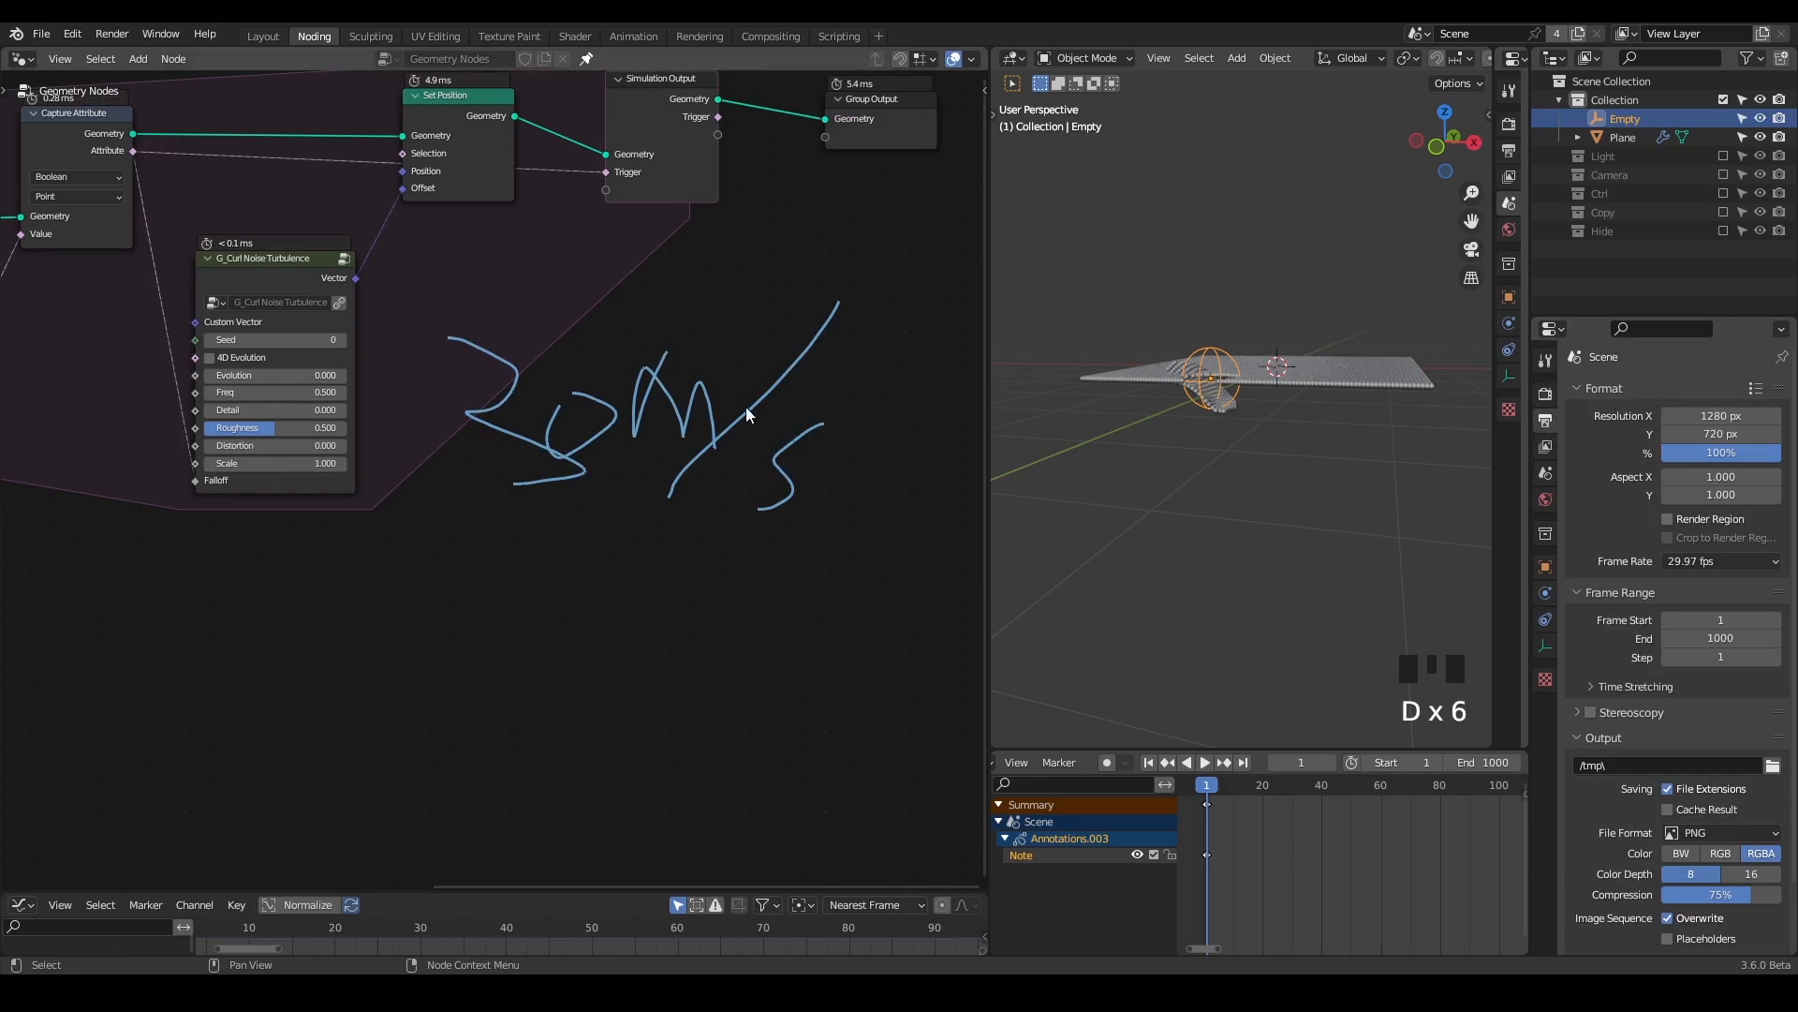
pyautogui.moveTo(753, 403); pyautogui.dragTo(798, 403, button='middle')
pyautogui.moveTo(731, 394)
pyautogui.mouseDown(button='right')
pyautogui.moveTo(487, 431)
pyautogui.moveTo(504, 573)
pyautogui.moveTo(806, 496)
pyautogui.mouseUp(button='right')
# - Collapse the Greater Than node and place it close to the G_Proximity Falloff output
pyautogui.moveTo(487, 454); pyautogui.dragTo(803, 394, button='middle')
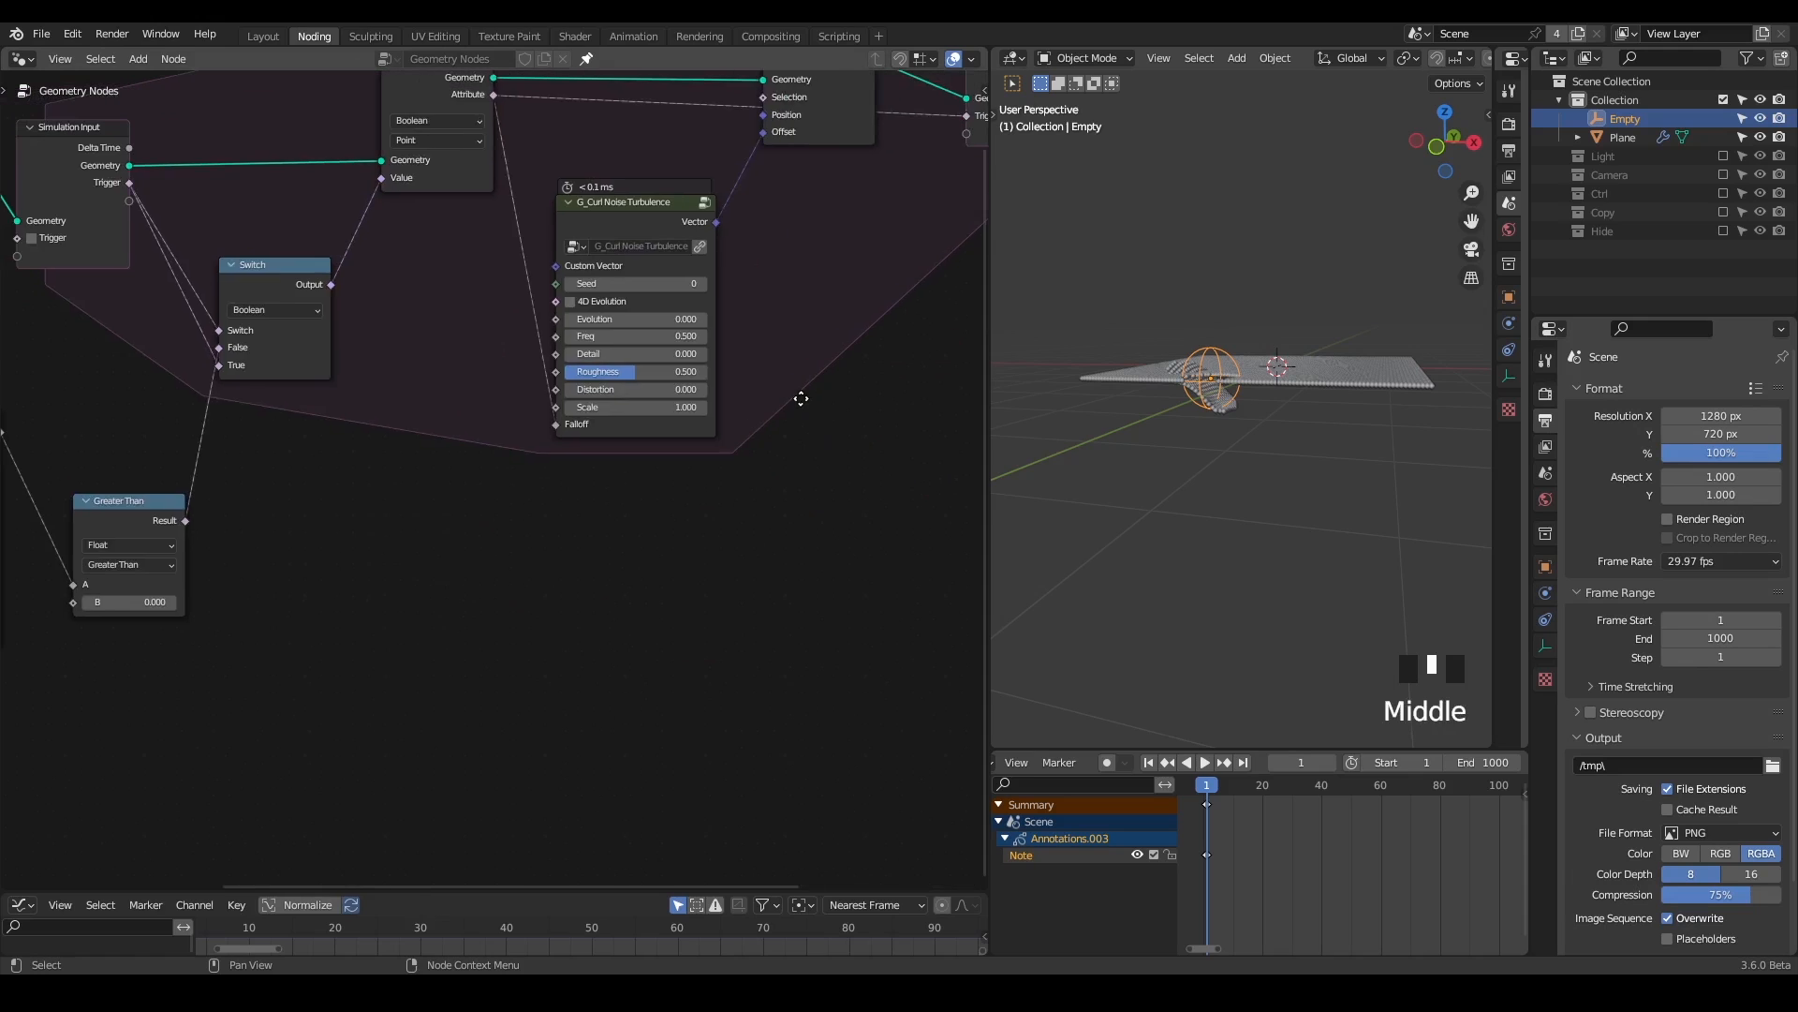
pyautogui.moveTo(226, 496); pyautogui.dragTo(325, 459, button='middle')
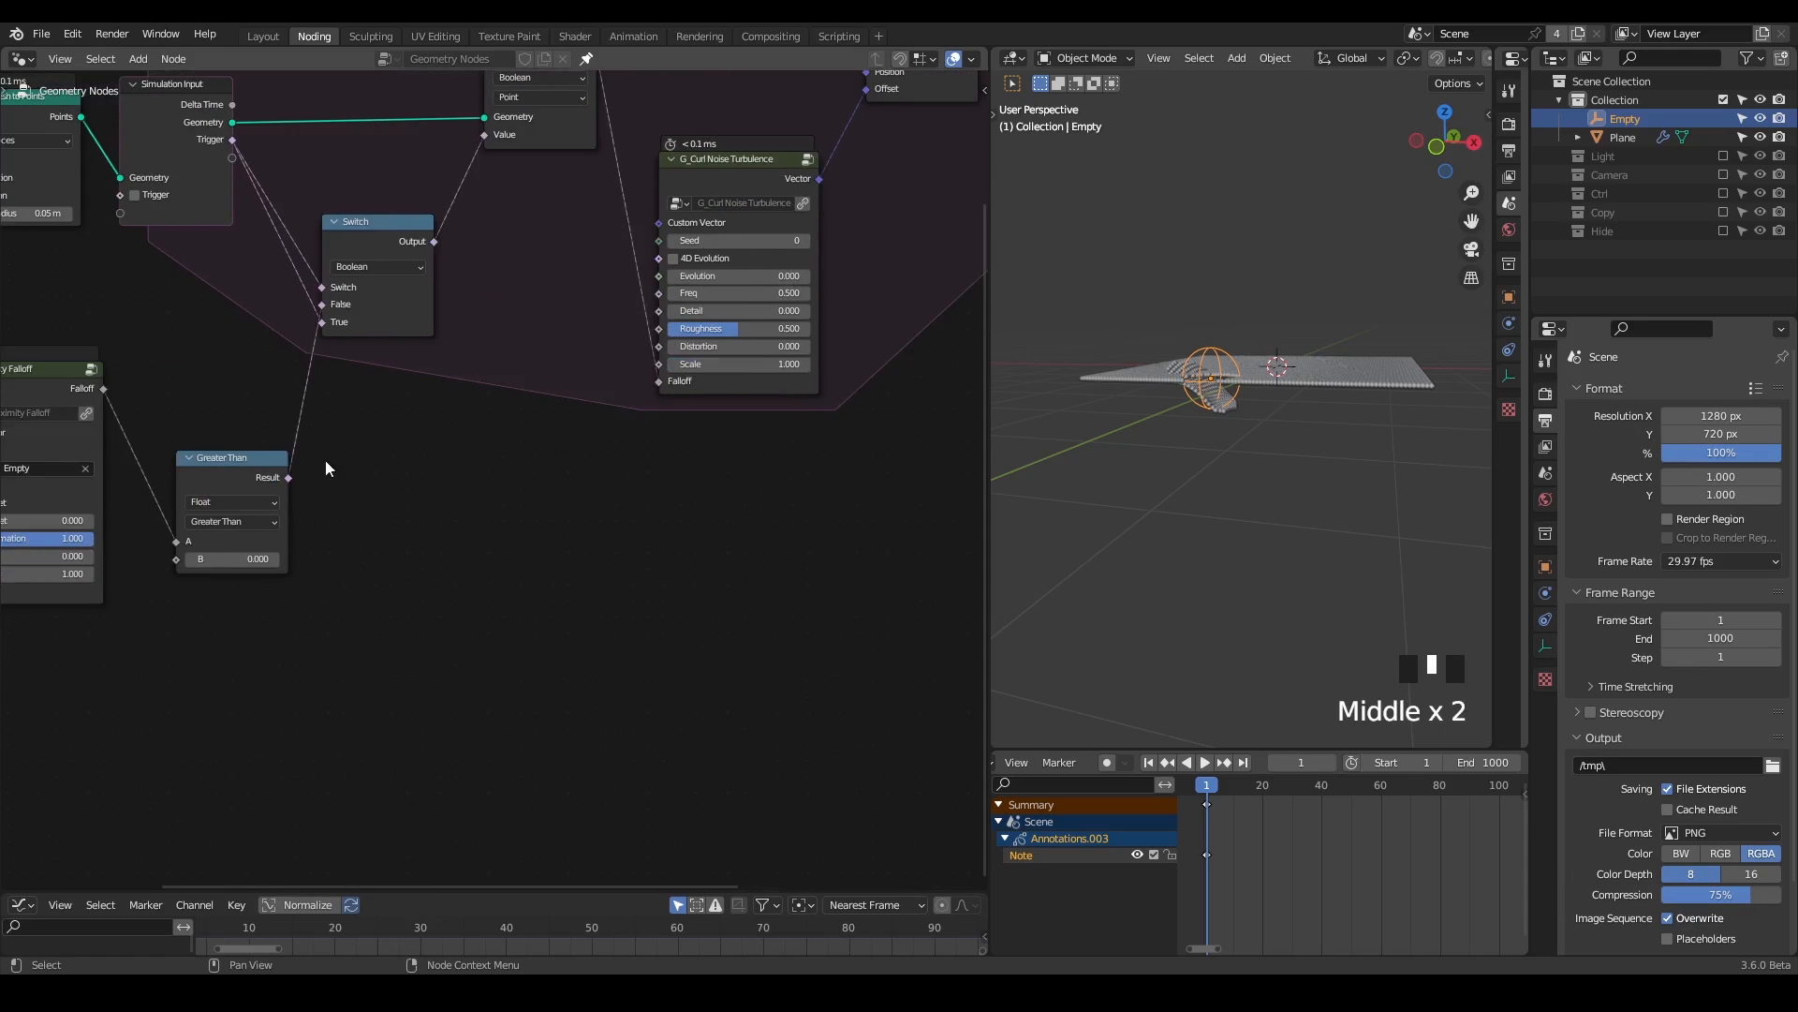
pyautogui.click(190, 457)
pyautogui.moveTo(190, 457); pyautogui.dragTo(172, 407)
# - Add a G_Value Precision node below the Switch node and set its 10's Exponent to 2
pyautogui.hotkey('ctrl', 'a')
pyautogui.write('G_value pr')
pyautogui.press('Return')
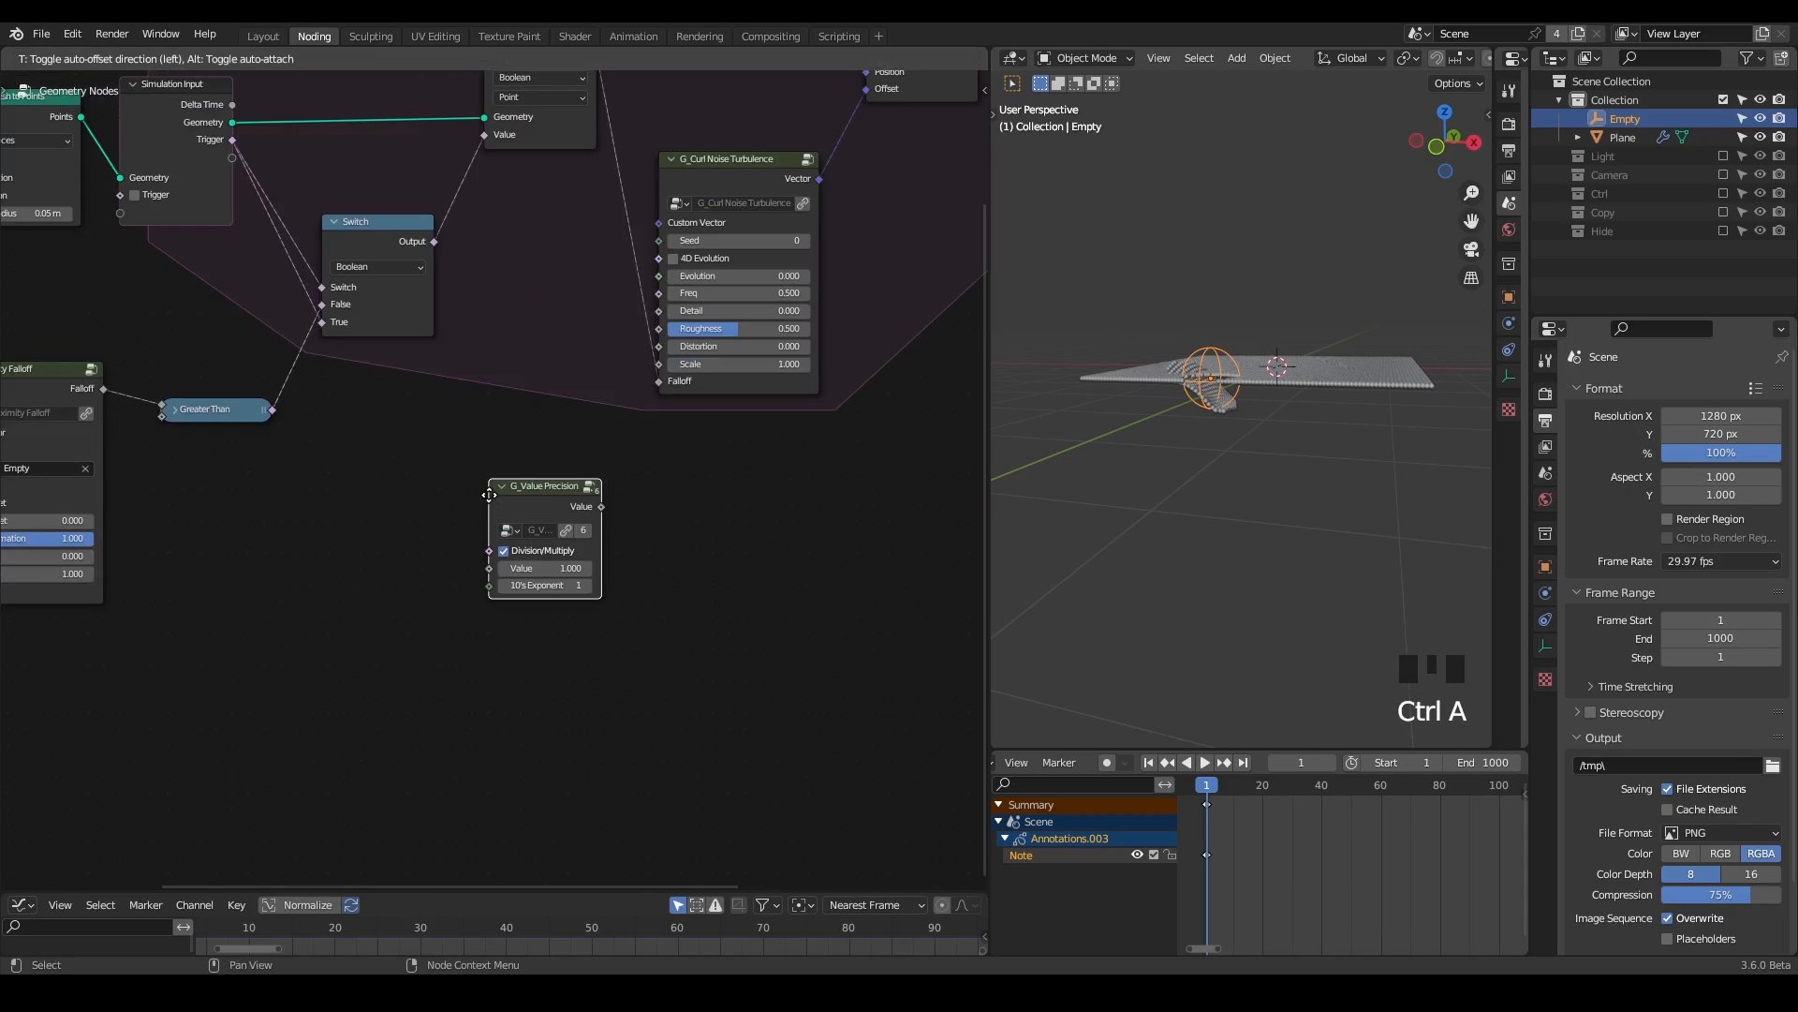
pyautogui.click(330, 419)
pyautogui.scroll(3, 422, 486)
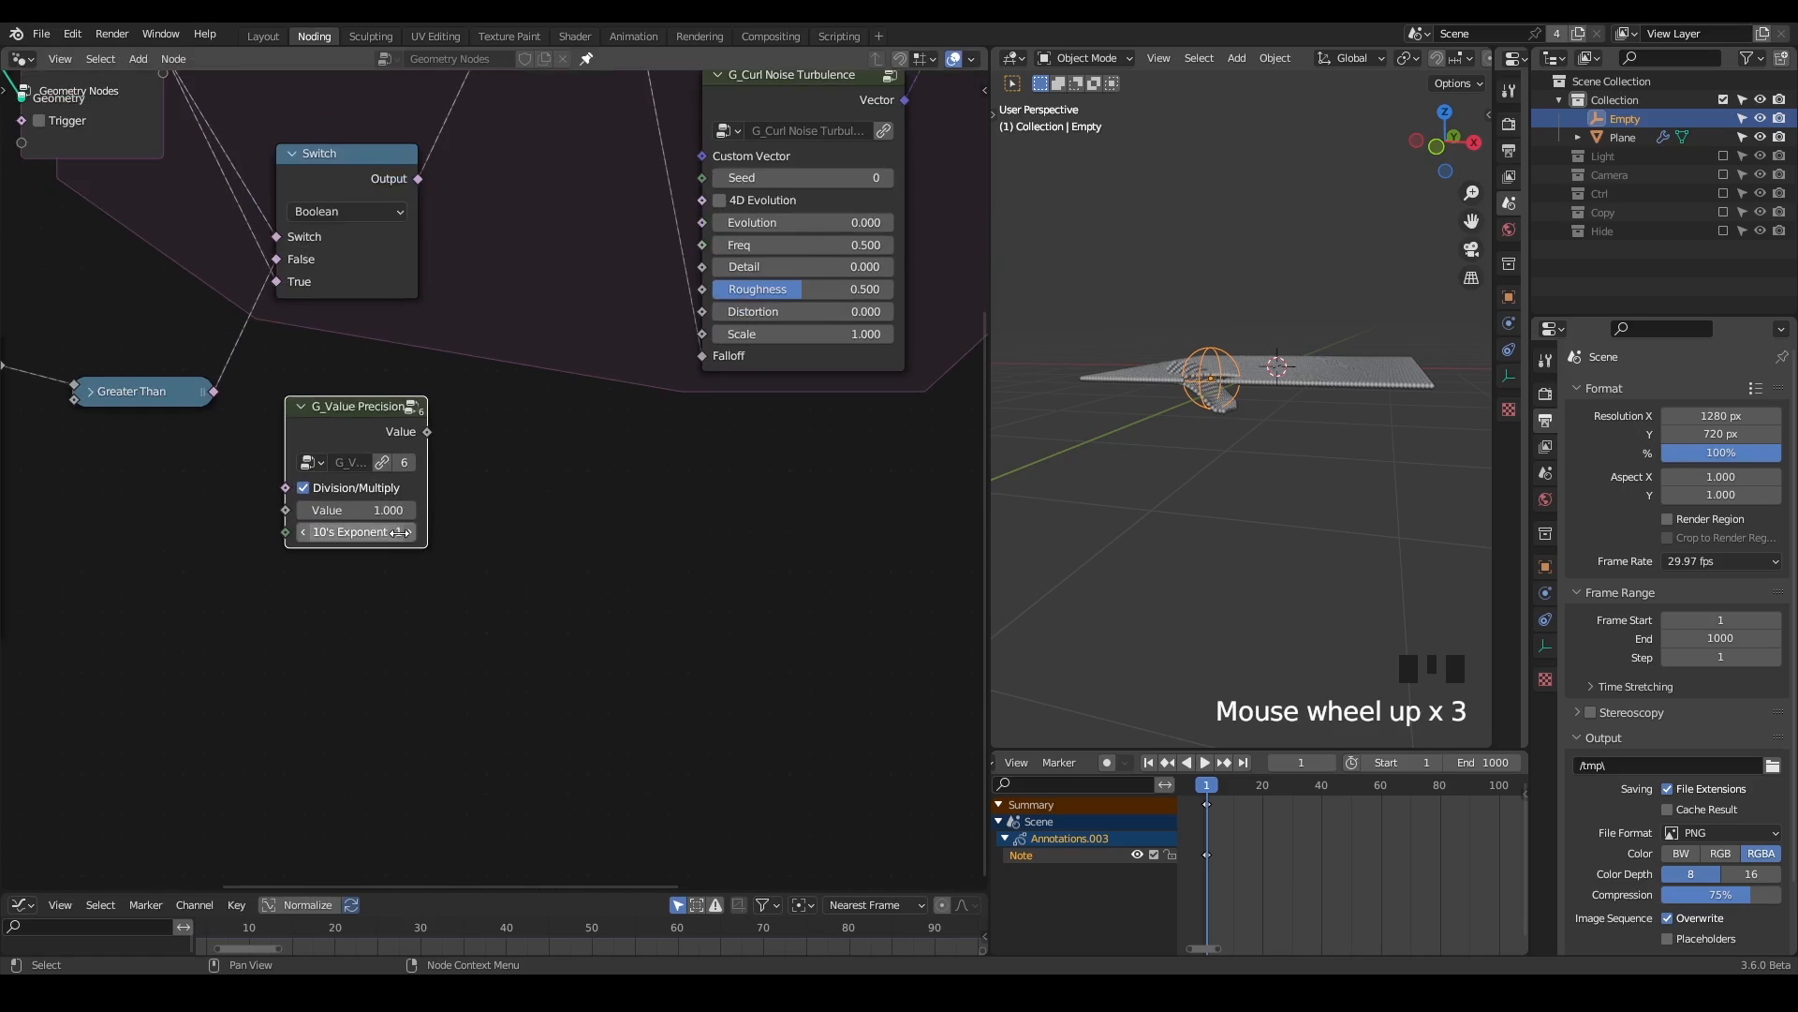
pyautogui.click(401, 532)
pyautogui.moveTo(234, 561); pyautogui.dragTo(182, 542, button='middle')
pyautogui.scroll(1, 156, 506)
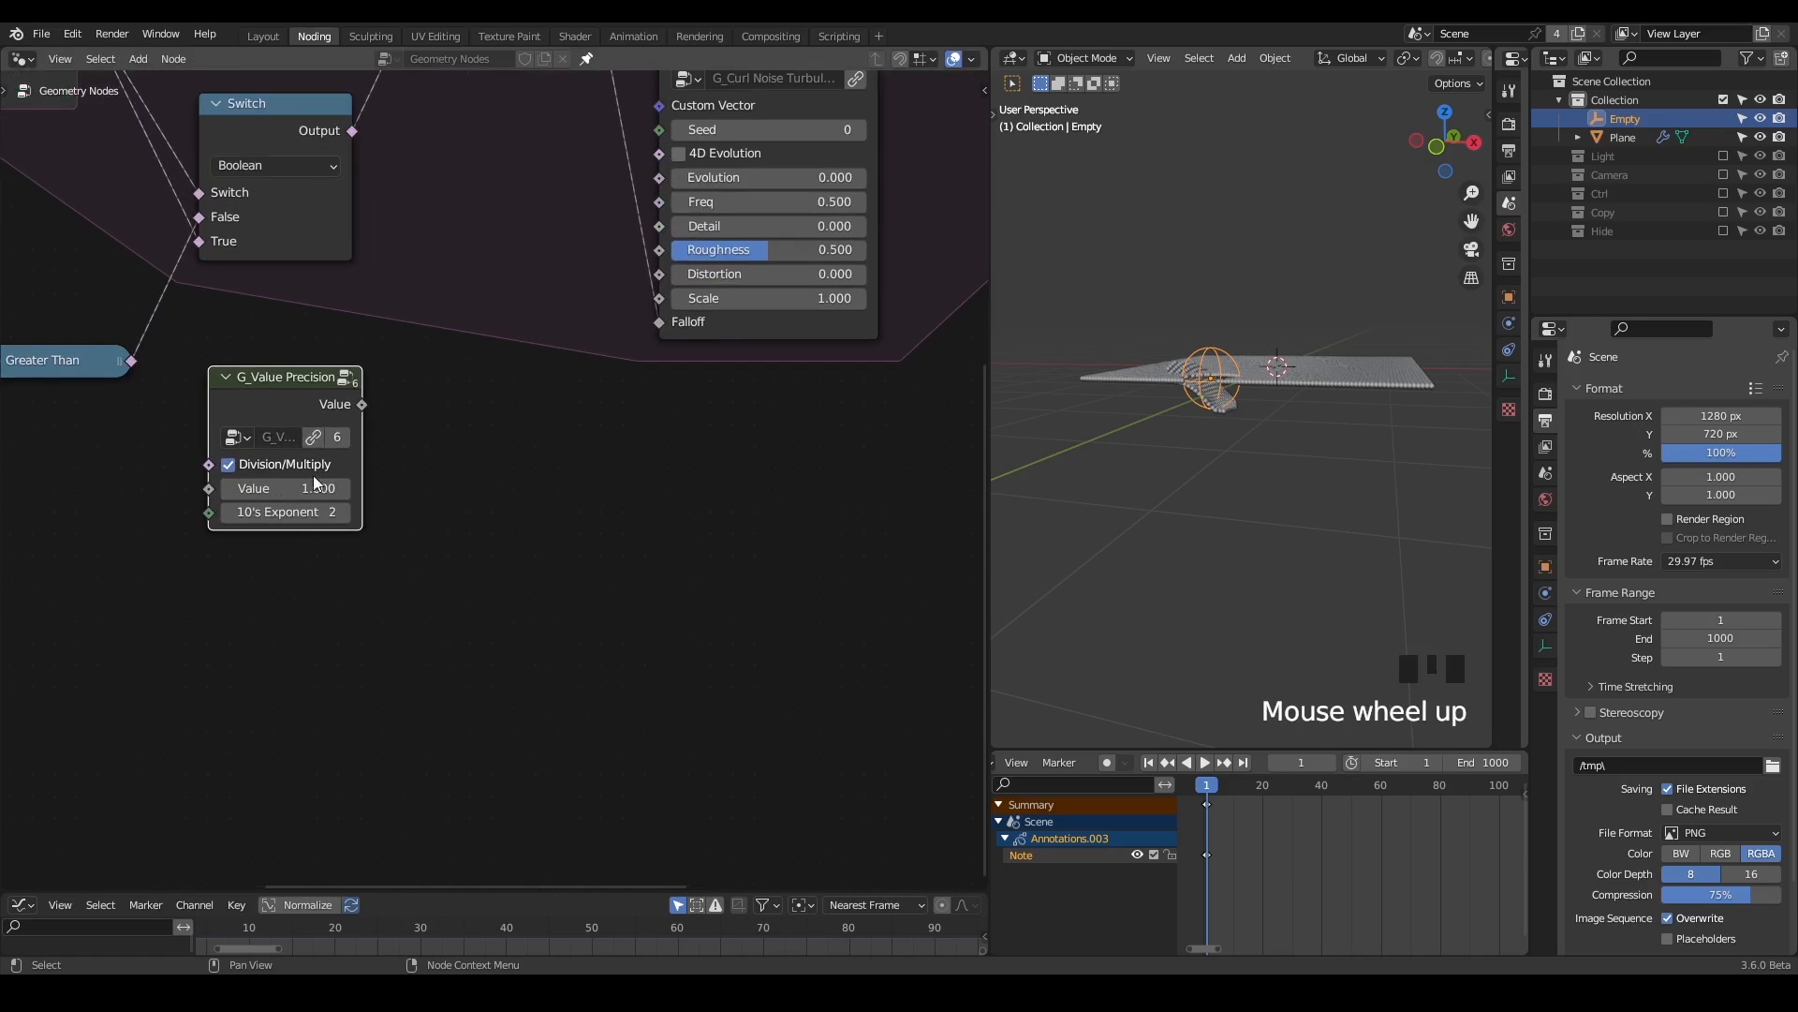
# - Begin a handwritten 0.01 note beside the G_Value Precision node and set the node's Value to 5
pyautogui.moveTo(497, 461)
pyautogui.mouseDown()
pyautogui.moveTo(608, 482)
pyautogui.moveTo(590, 466)
pyautogui.moveTo(629, 549)
pyautogui.mouseUp()
pyautogui.click(541, 511)
pyautogui.click(301, 490)
pyautogui.write('5')
pyautogui.press('Return')
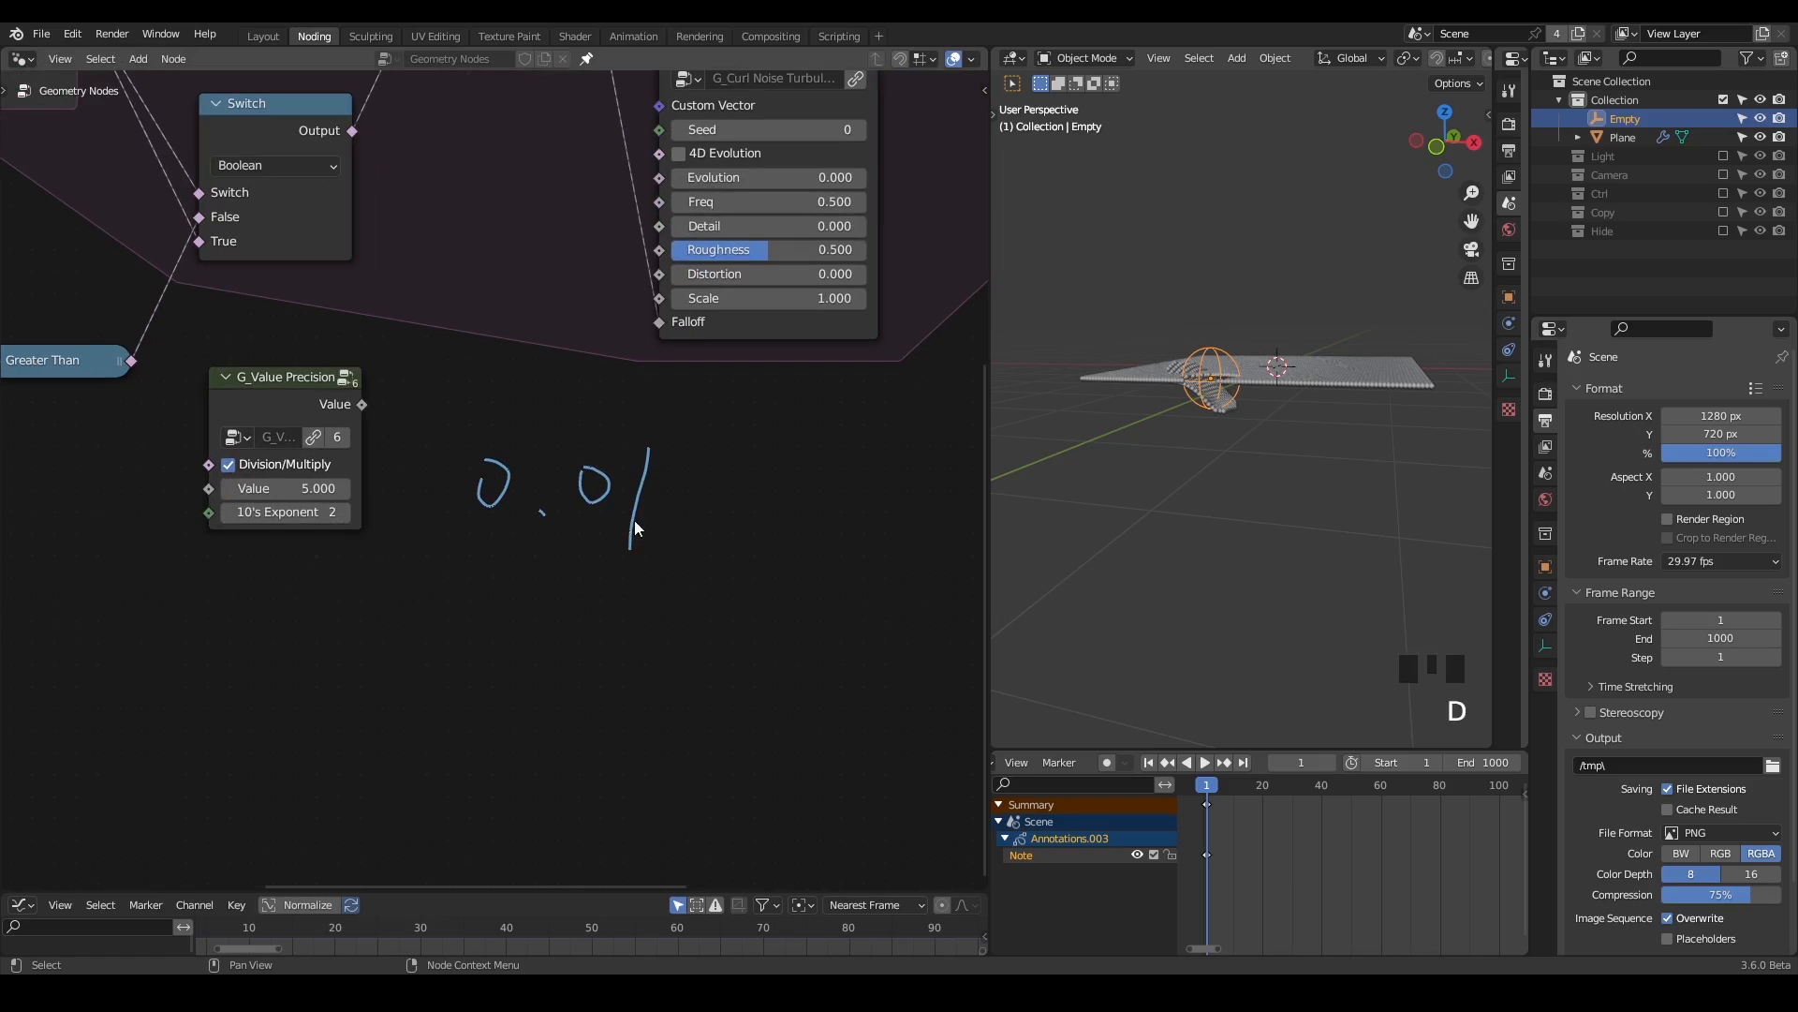
# - Link the G_Value Precision output to the Scale input of G_Curl Noise Turbulence, and finish and erase the handwritten note
pyautogui.moveTo(649, 541); pyautogui.dragTo(632, 613)
pyautogui.moveTo(647, 470); pyautogui.dragTo(814, 479)
pyautogui.moveTo(361, 404); pyautogui.dragTo(667, 301)
pyautogui.moveTo(816, 491)
pyautogui.mouseDown(button='right')
pyautogui.moveTo(690, 473)
pyautogui.moveTo(656, 585)
pyautogui.mouseUp(button='right')
# - Play the simulation while enlarging the Empty and moving it horizontally across the point grid
pyautogui.click(1205, 762)
pyautogui.moveTo(1173, 442); pyautogui.dragTo(1215, 476, button='middle')
pyautogui.press('s')
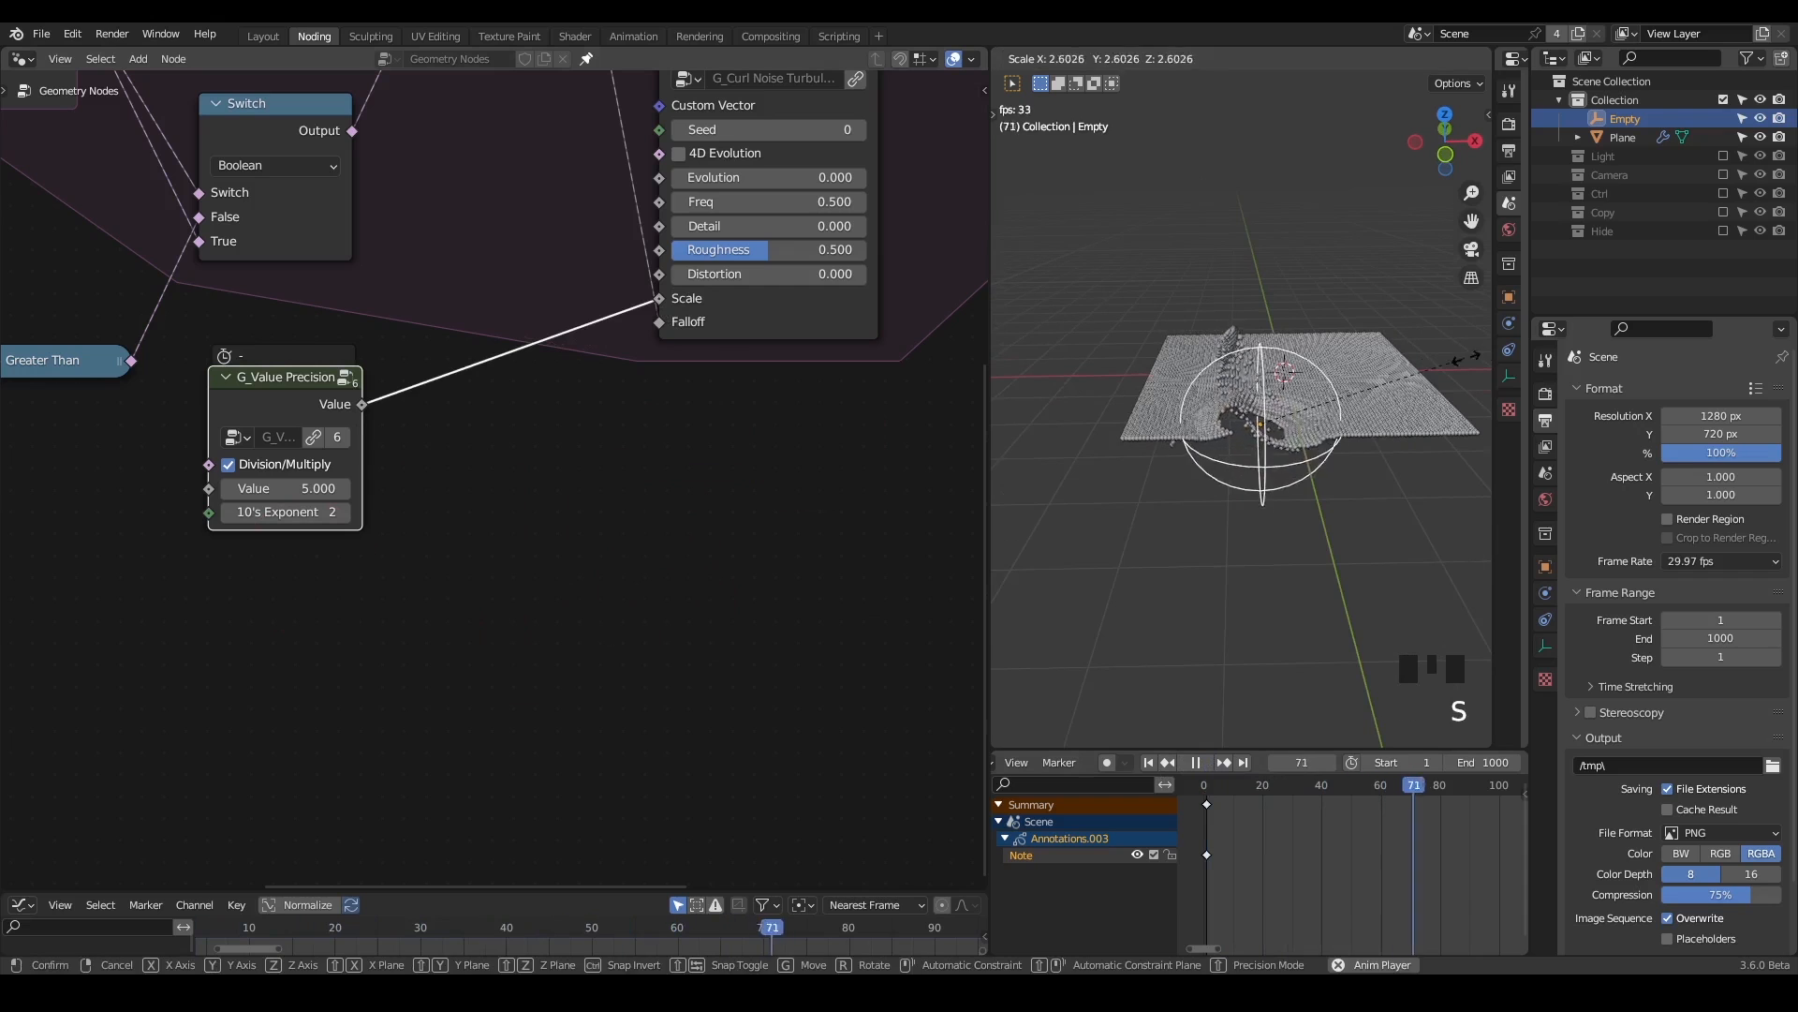
pyautogui.click(1184, 441)
pyautogui.press('g')
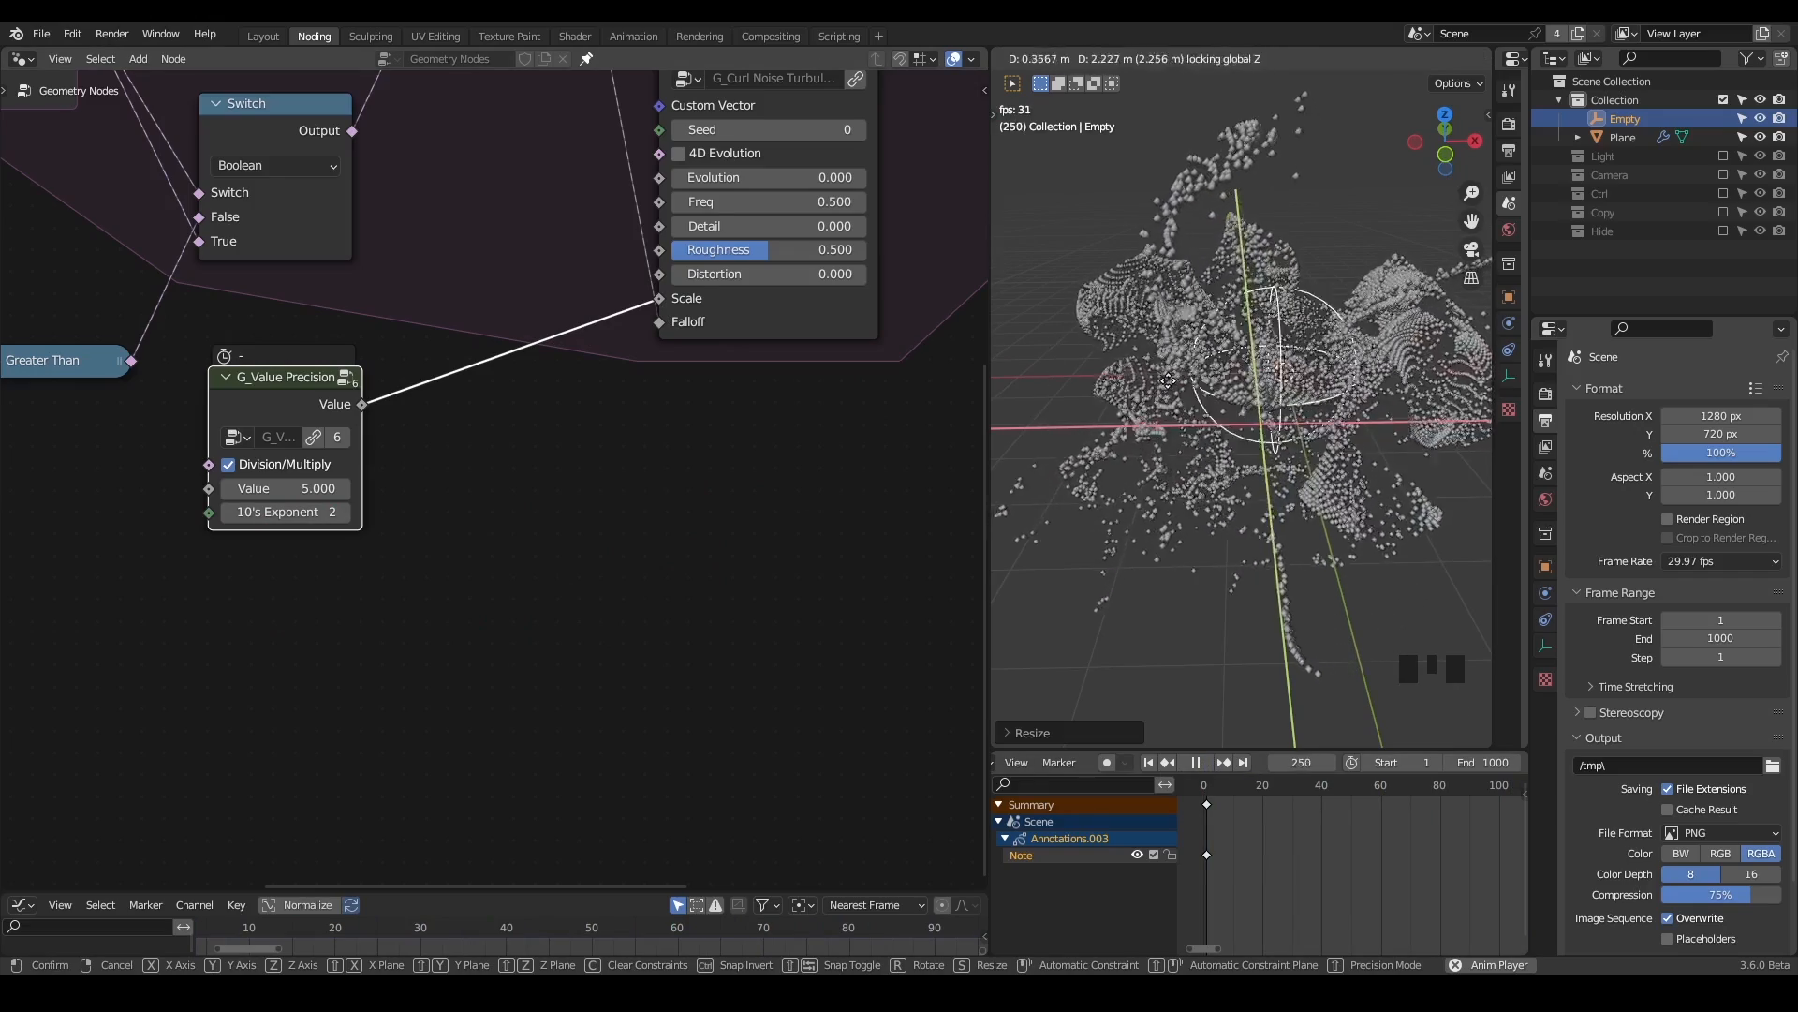
pyautogui.click(1192, 351)
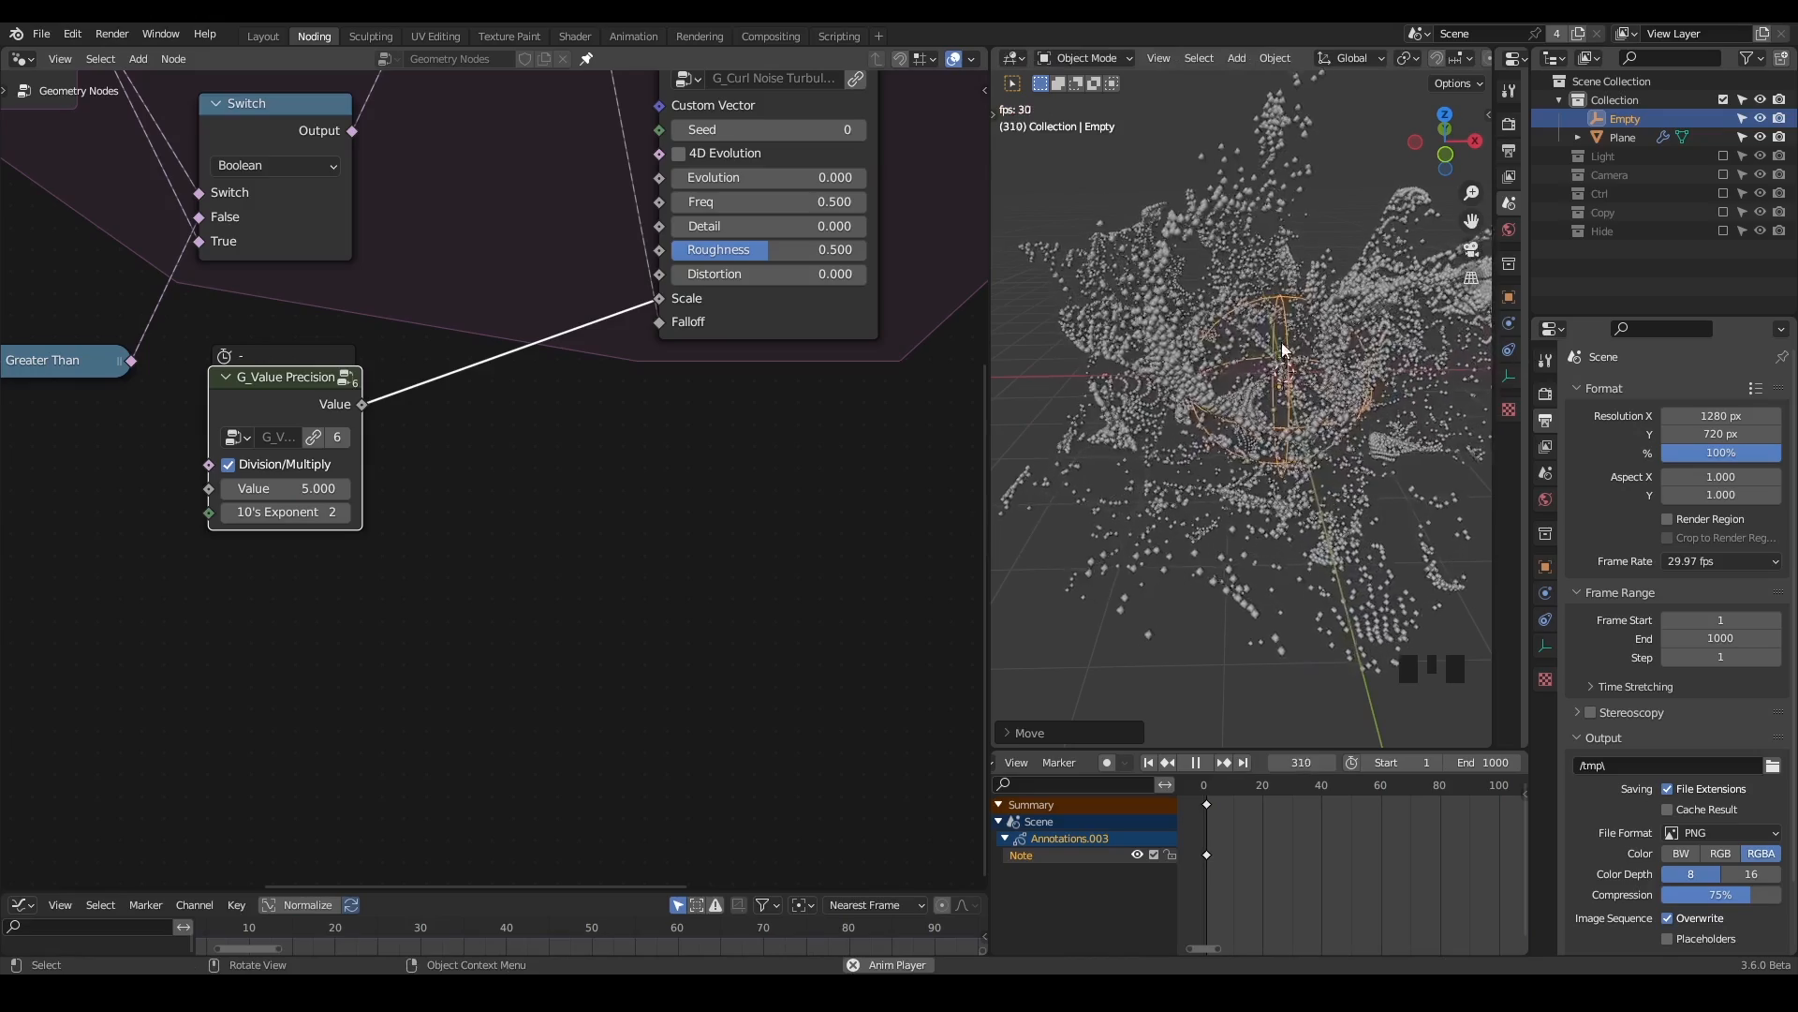
# - Stop playback, return to the start of the timeline and delete the leftover annotation keyframes
pyautogui.click(1195, 761)
pyautogui.click(1148, 762)
pyautogui.moveTo(1241, 788); pyautogui.dragTo(1199, 861)
pyautogui.press('x')
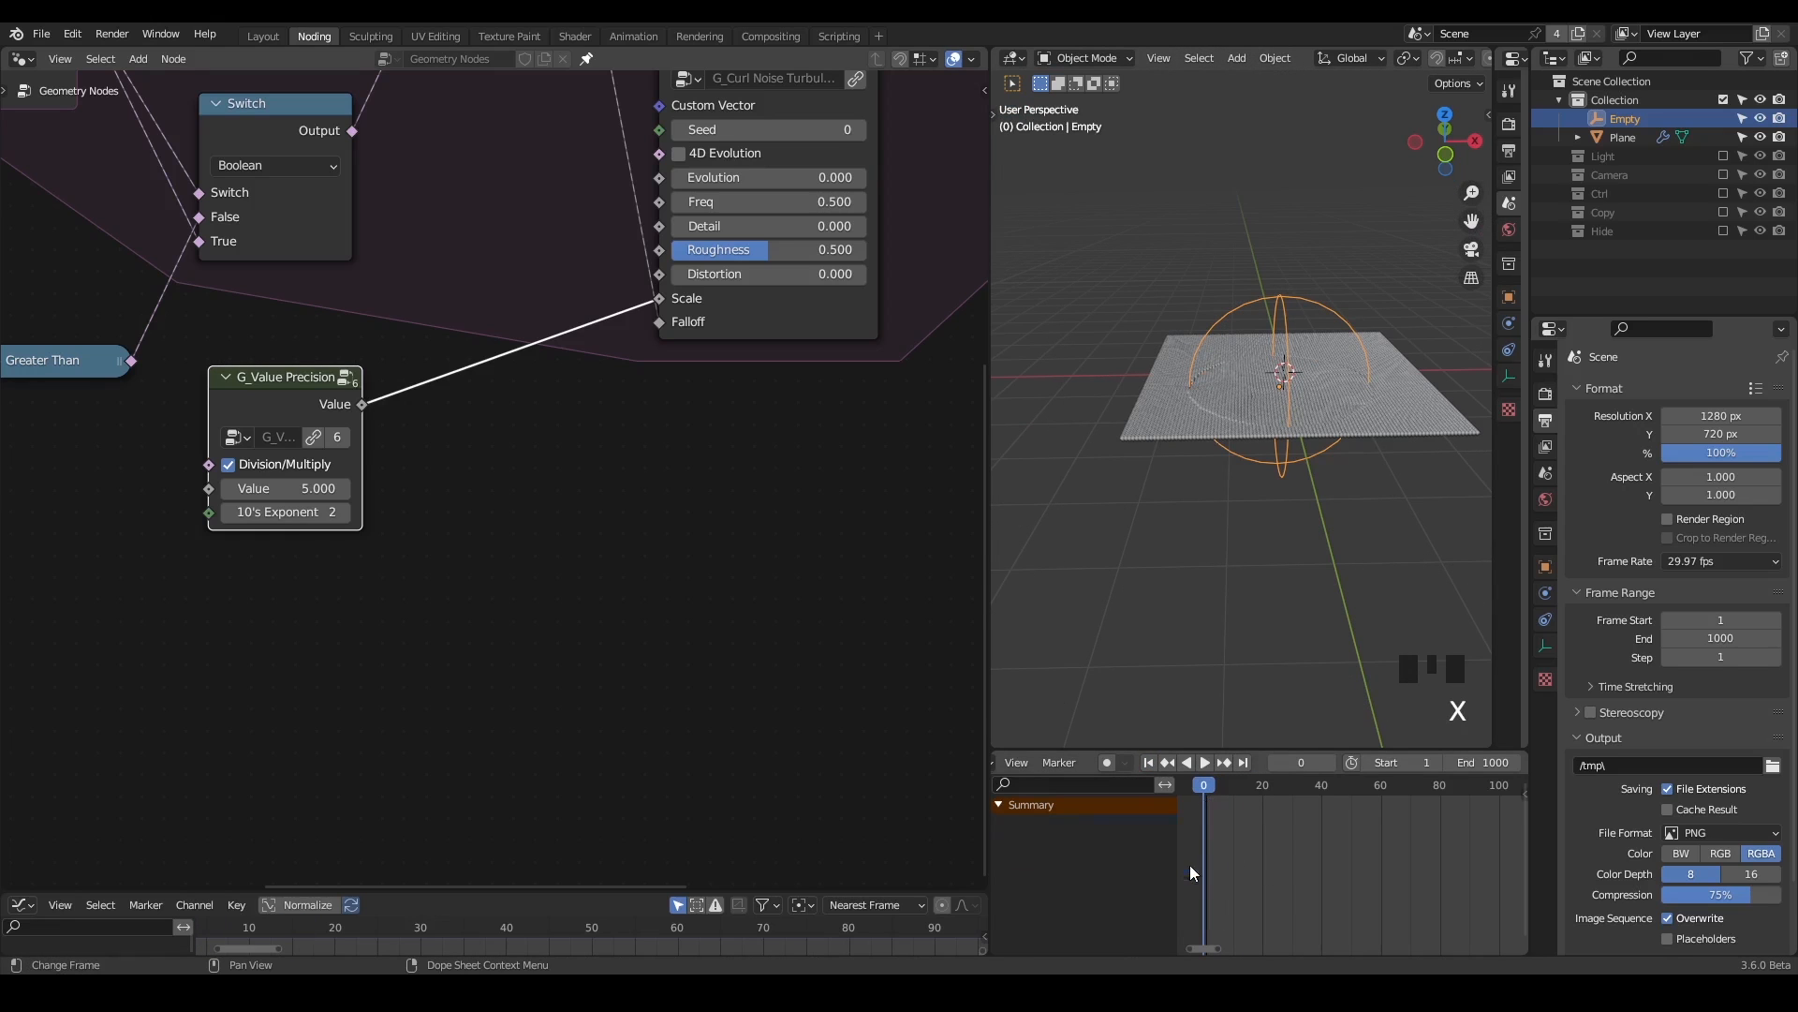
# - Move the Simulation Output and the output node after it farther from Set Position, and rewind the timeline to frame 1
pyautogui.moveTo(763, 473); pyautogui.dragTo(379, 710, button='middle')
pyautogui.scroll(-3, 379, 710)
pyautogui.moveTo(542, 522); pyautogui.dragTo(220, 591, button='middle')
pyautogui.moveTo(795, 90); pyautogui.dragTo(381, 366)
pyautogui.press('g')
pyautogui.click(746, 393)
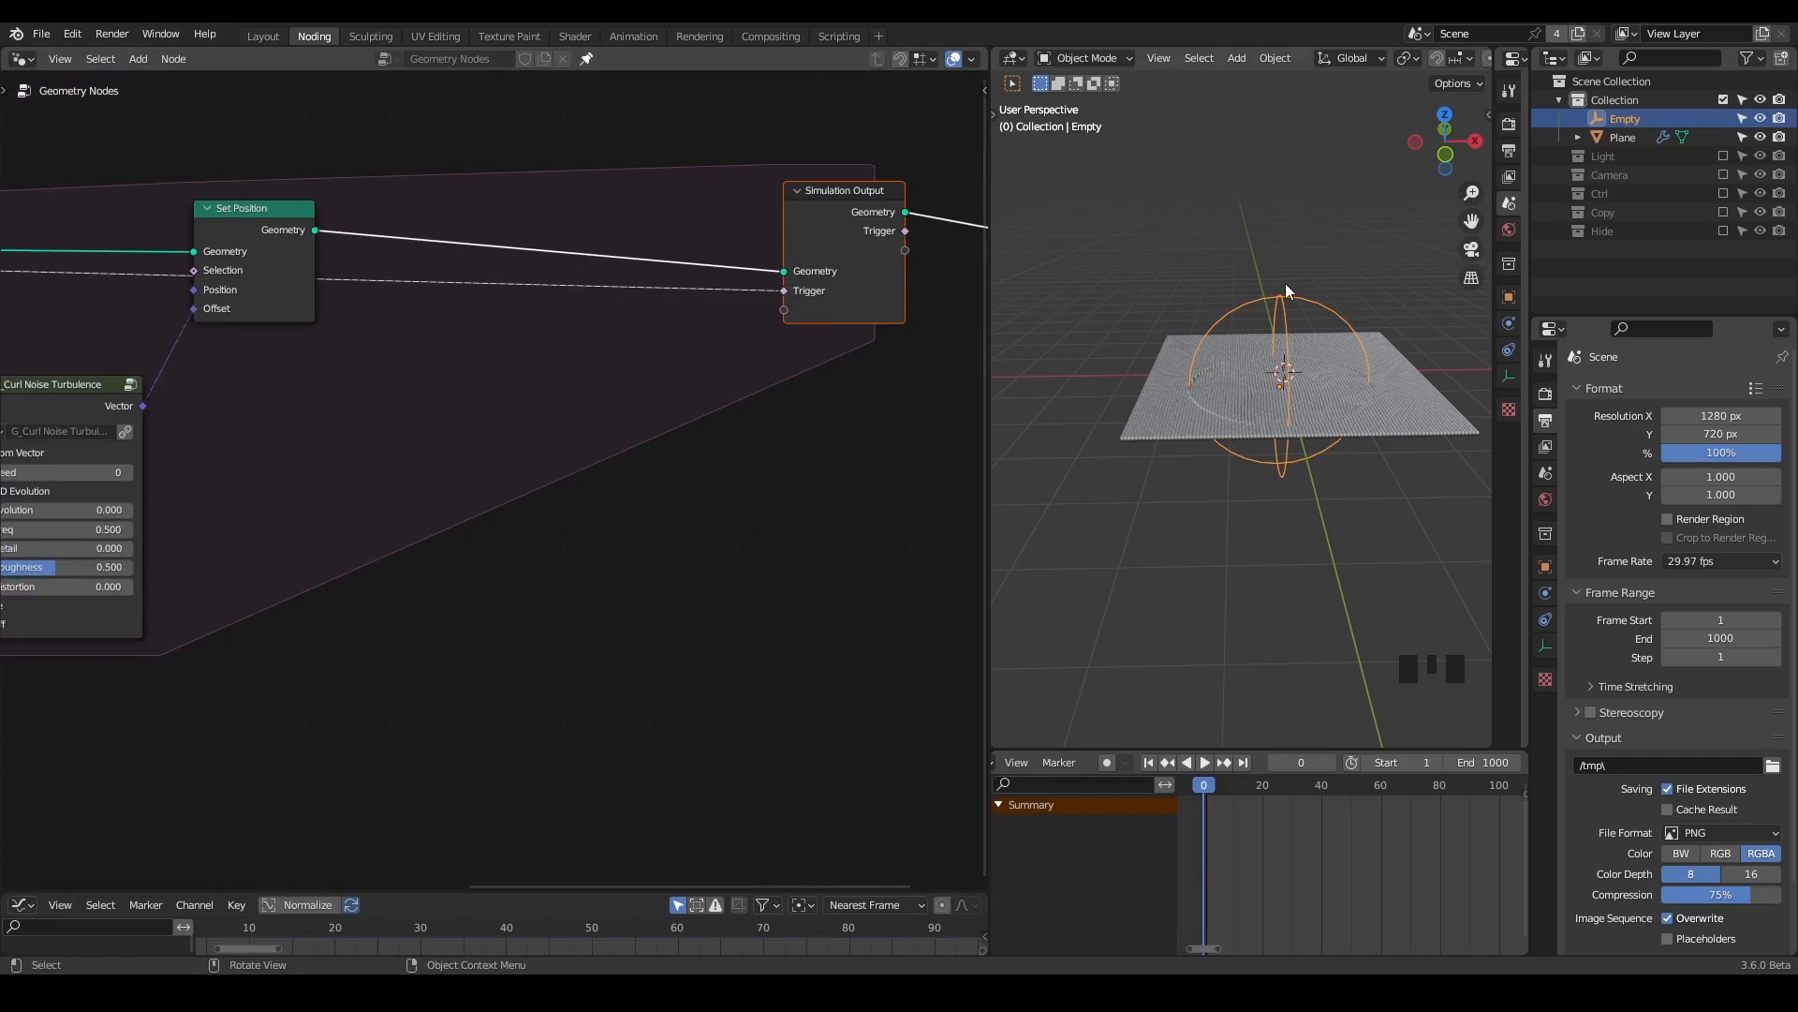
pyautogui.click(1152, 764)
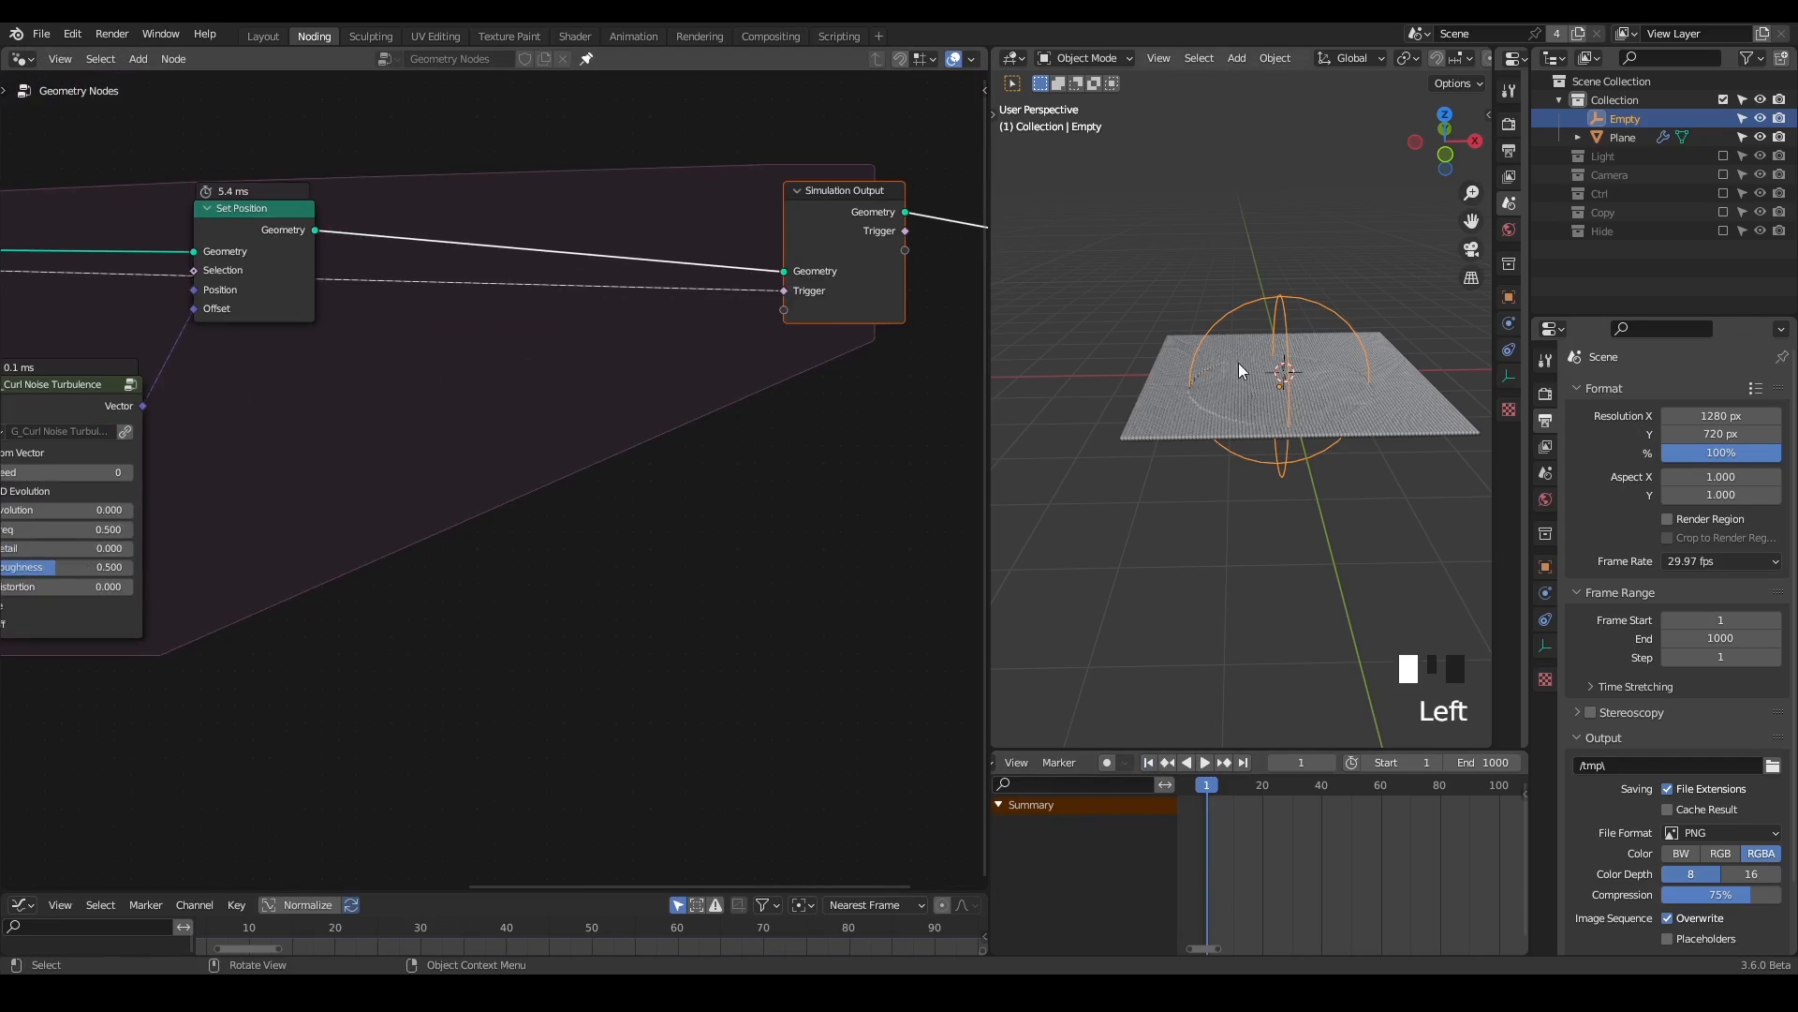
# - Insert a Set Point Radius node on the geometry link between Set Position and Simulation Output
pyautogui.moveTo(567, 401); pyautogui.dragTo(524, 407, button='middle')
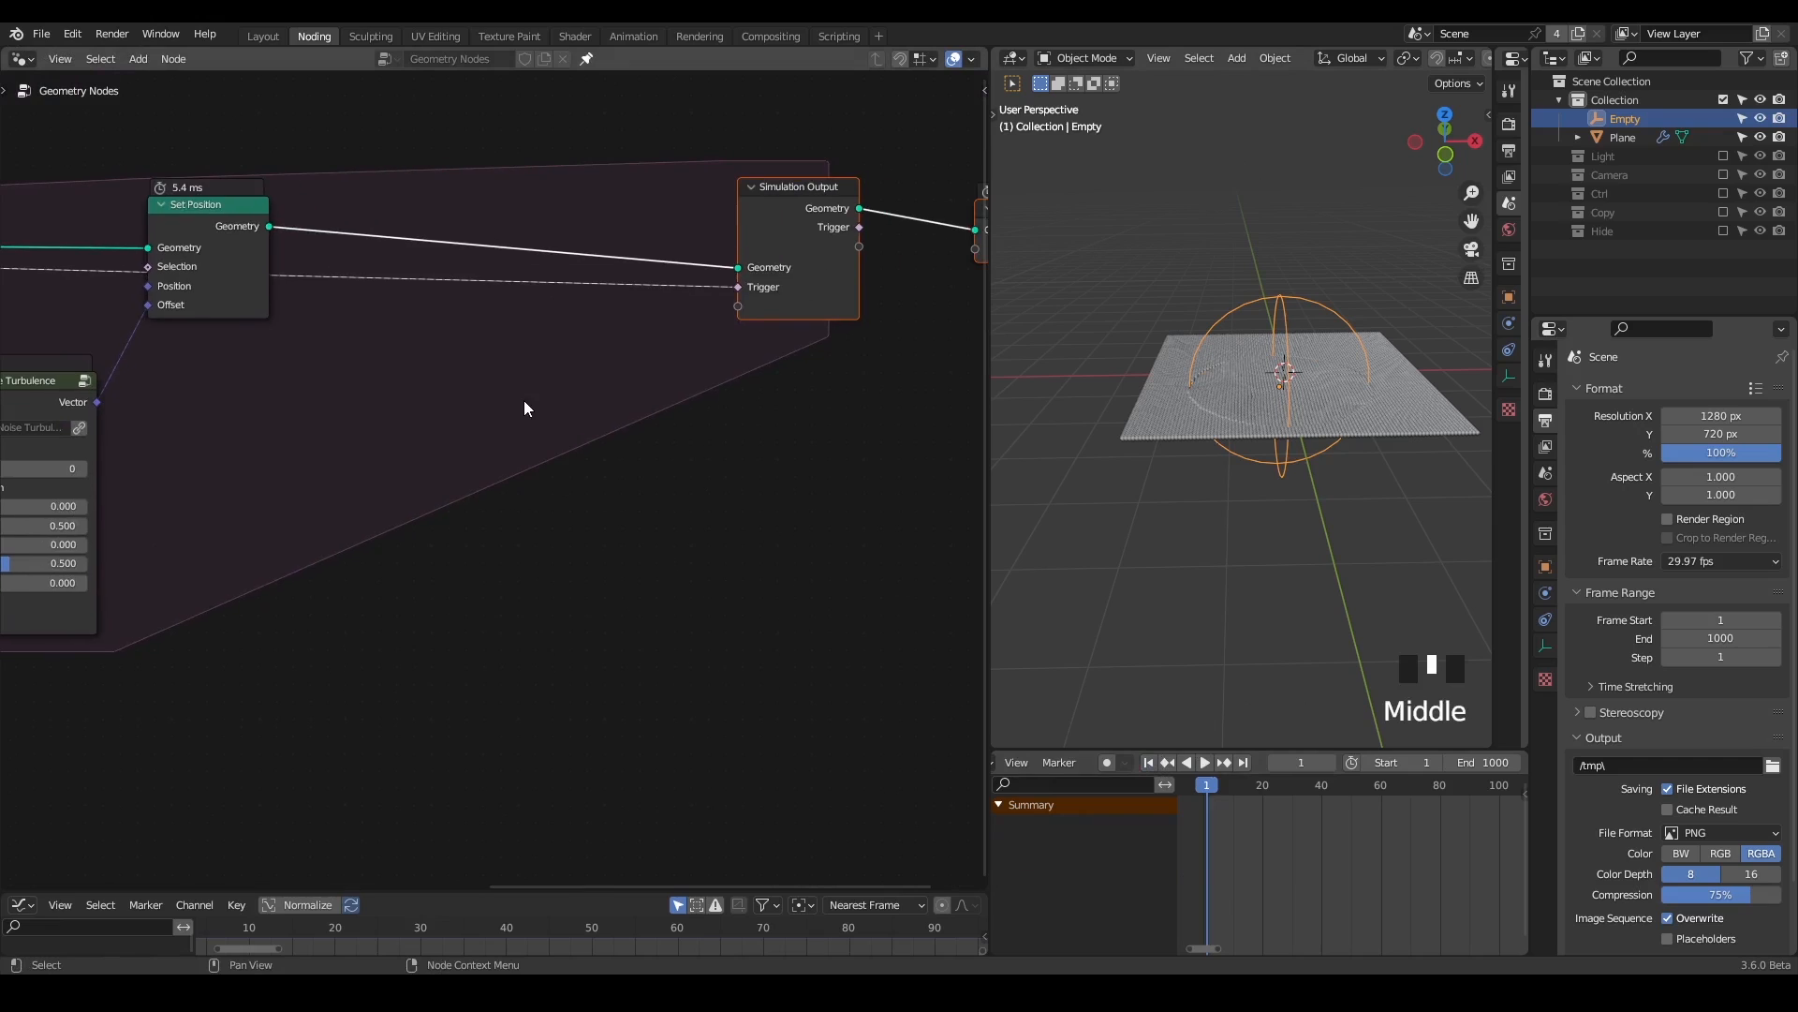
pyautogui.hotkey('ctrl', 'a')
pyautogui.write('set point')
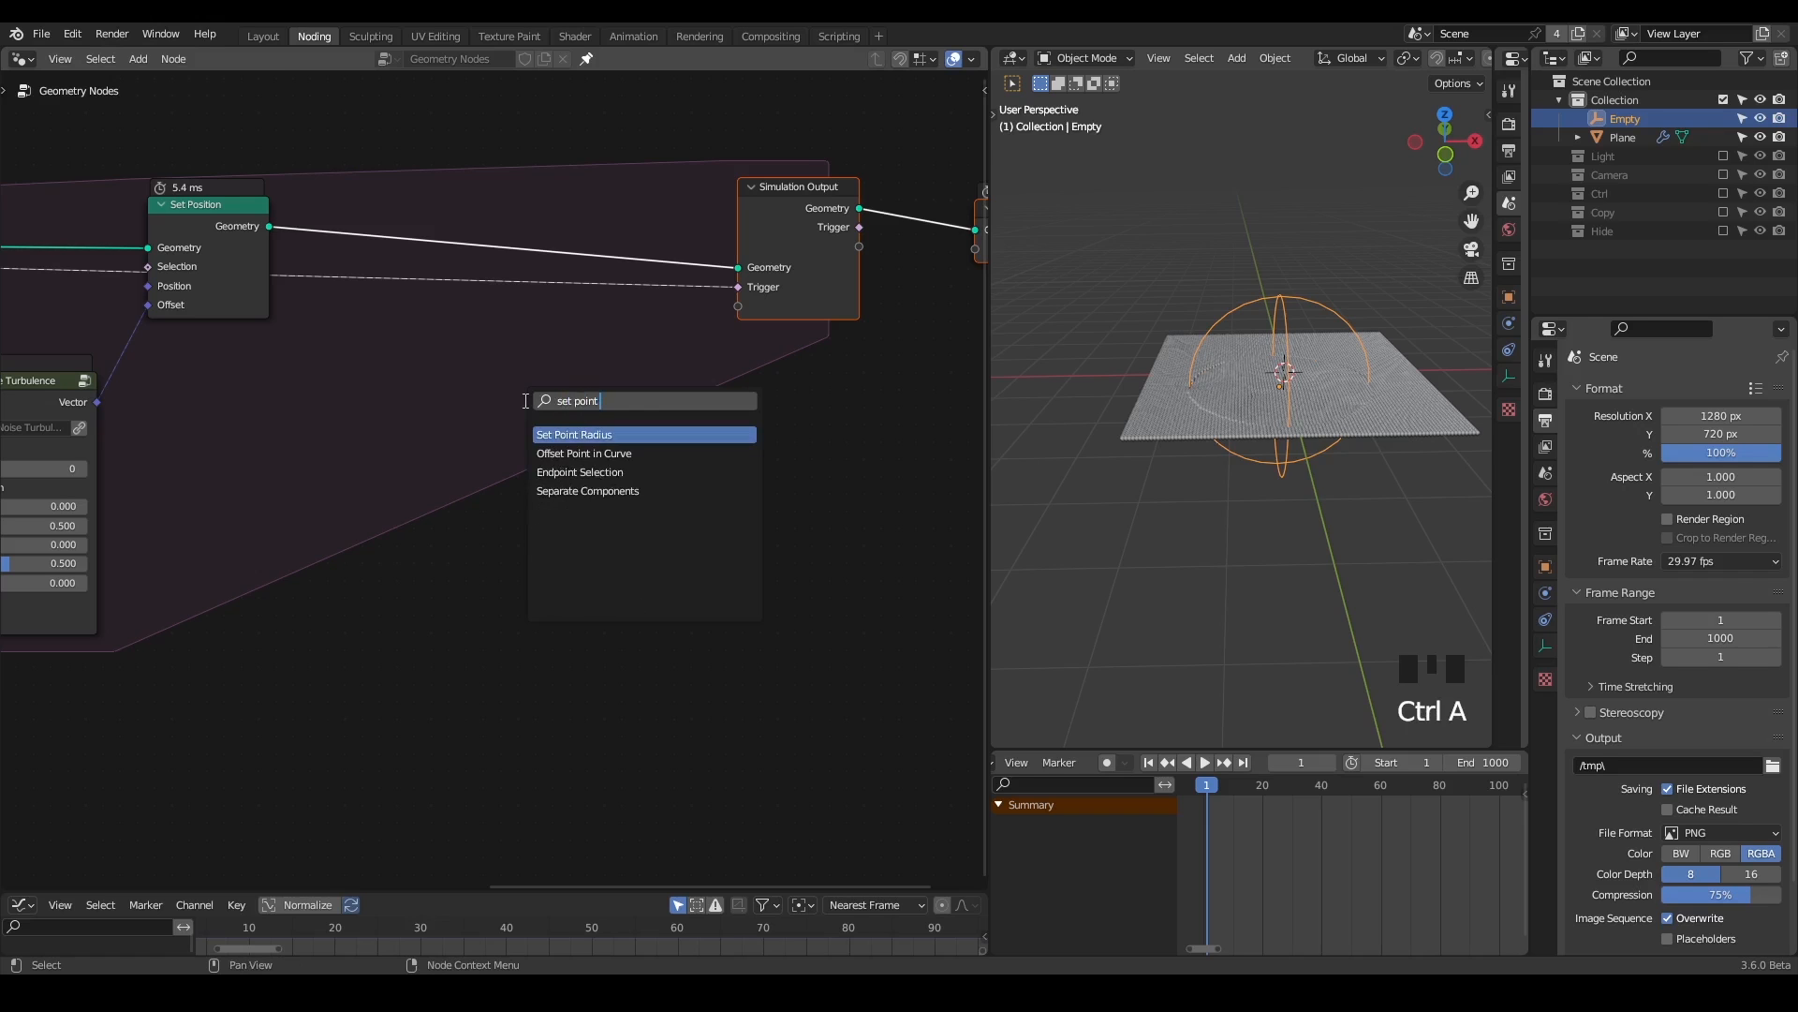
pyautogui.press('Return')
pyautogui.click(546, 306)
pyautogui.moveTo(546, 287)
pyautogui.keyDown('shift'); pyautogui.mouseDown()
pyautogui.moveTo(609, 288)
pyautogui.moveTo(557, 287)
pyautogui.mouseUp(); pyautogui.keyUp('shift')
pyautogui.click(552, 288)
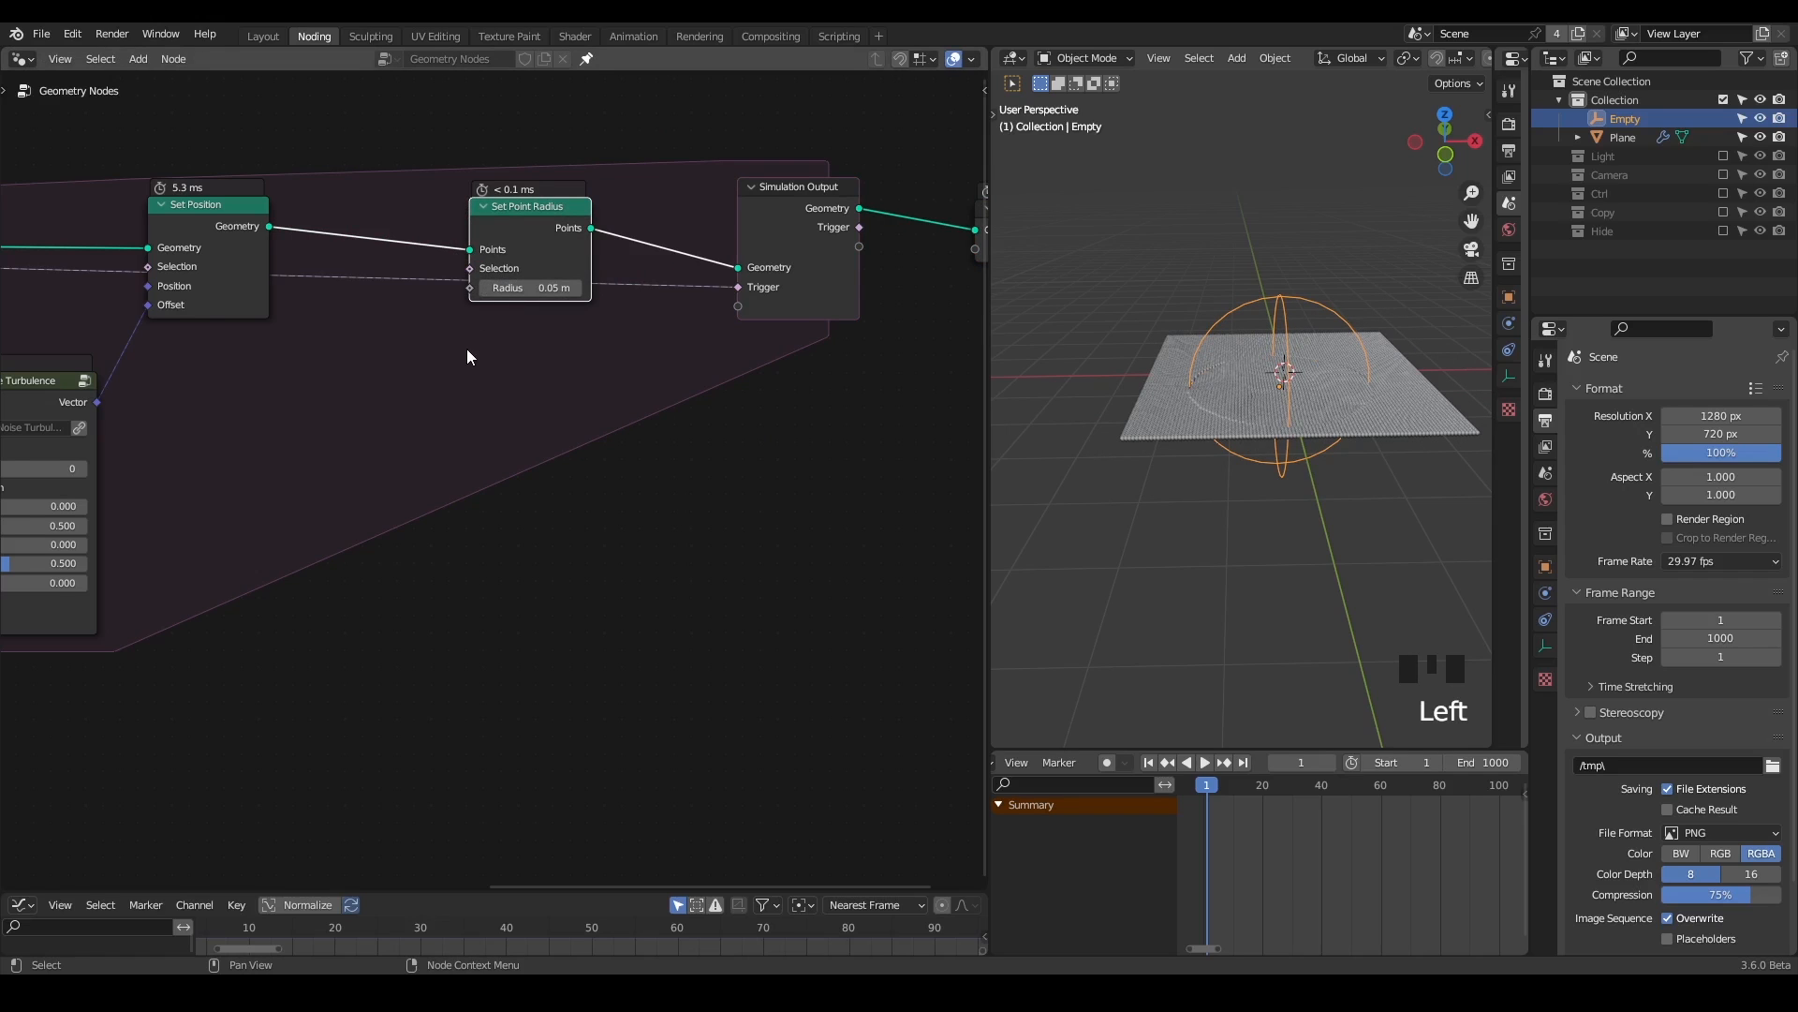
pyautogui.moveTo(467, 349); pyautogui.dragTo(619, 344, button='middle')
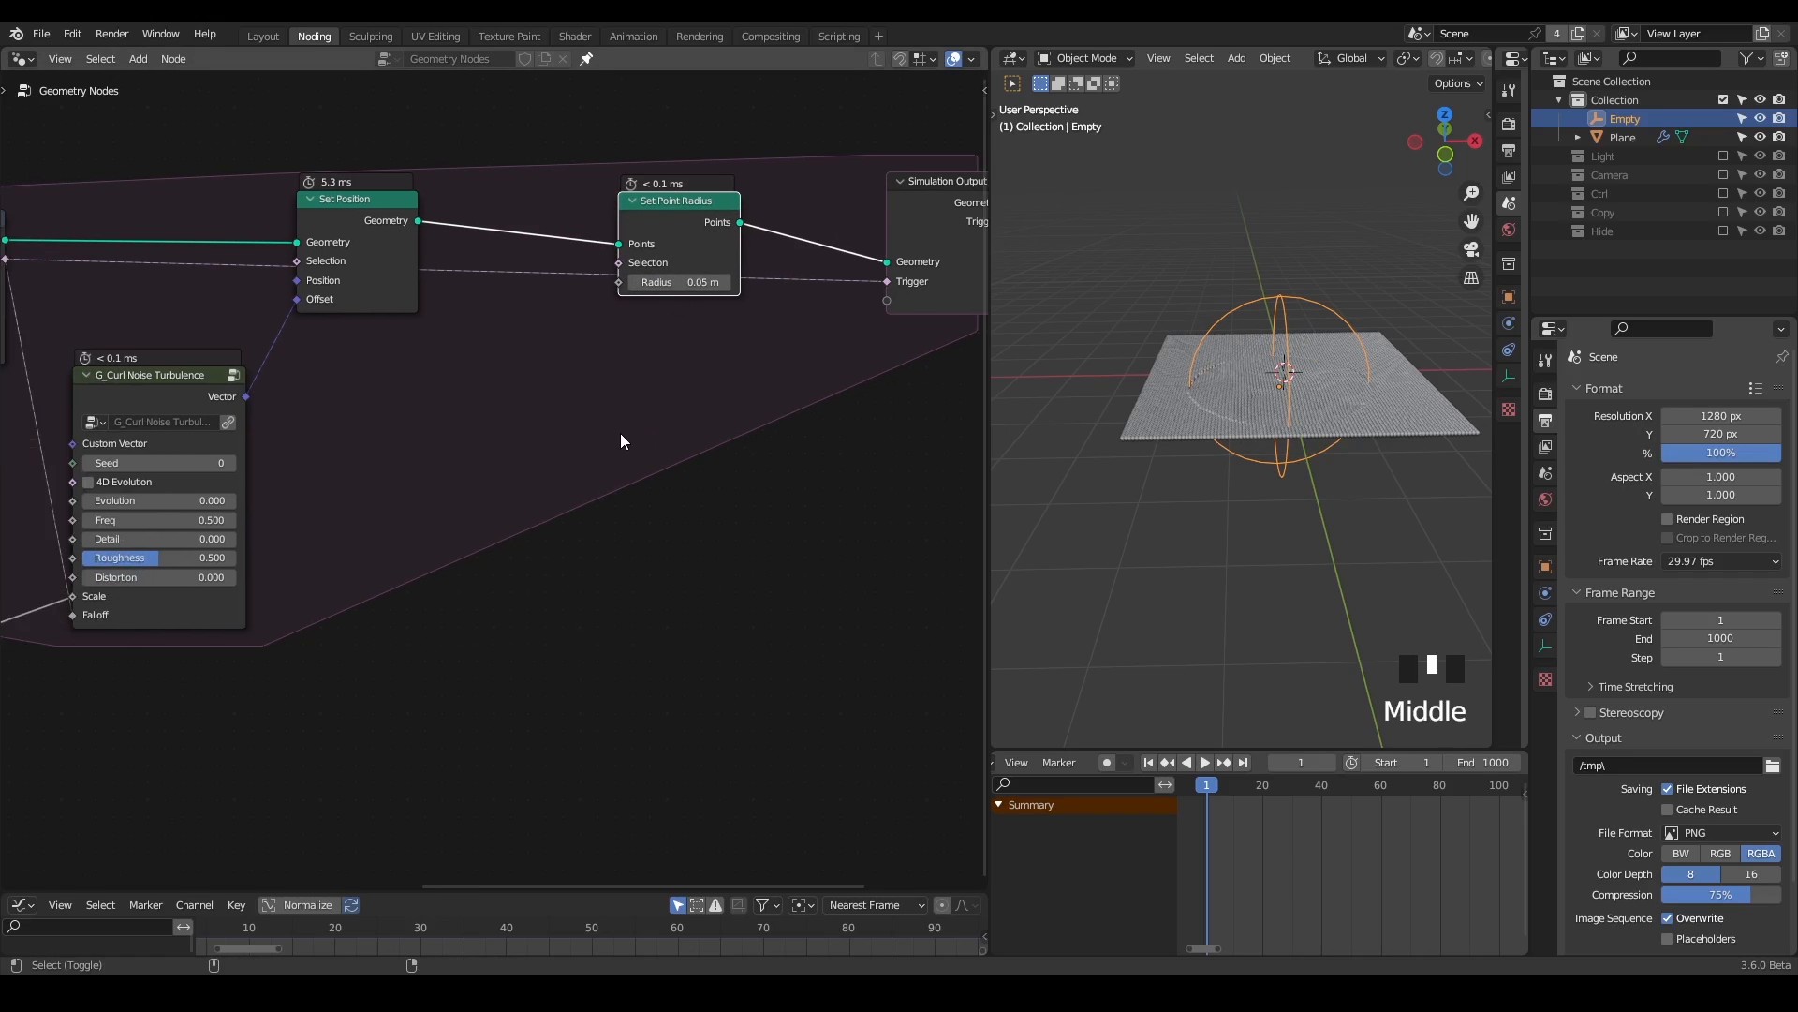
pyautogui.hotkey('shift', 'ctrl', 'alt', 'q')
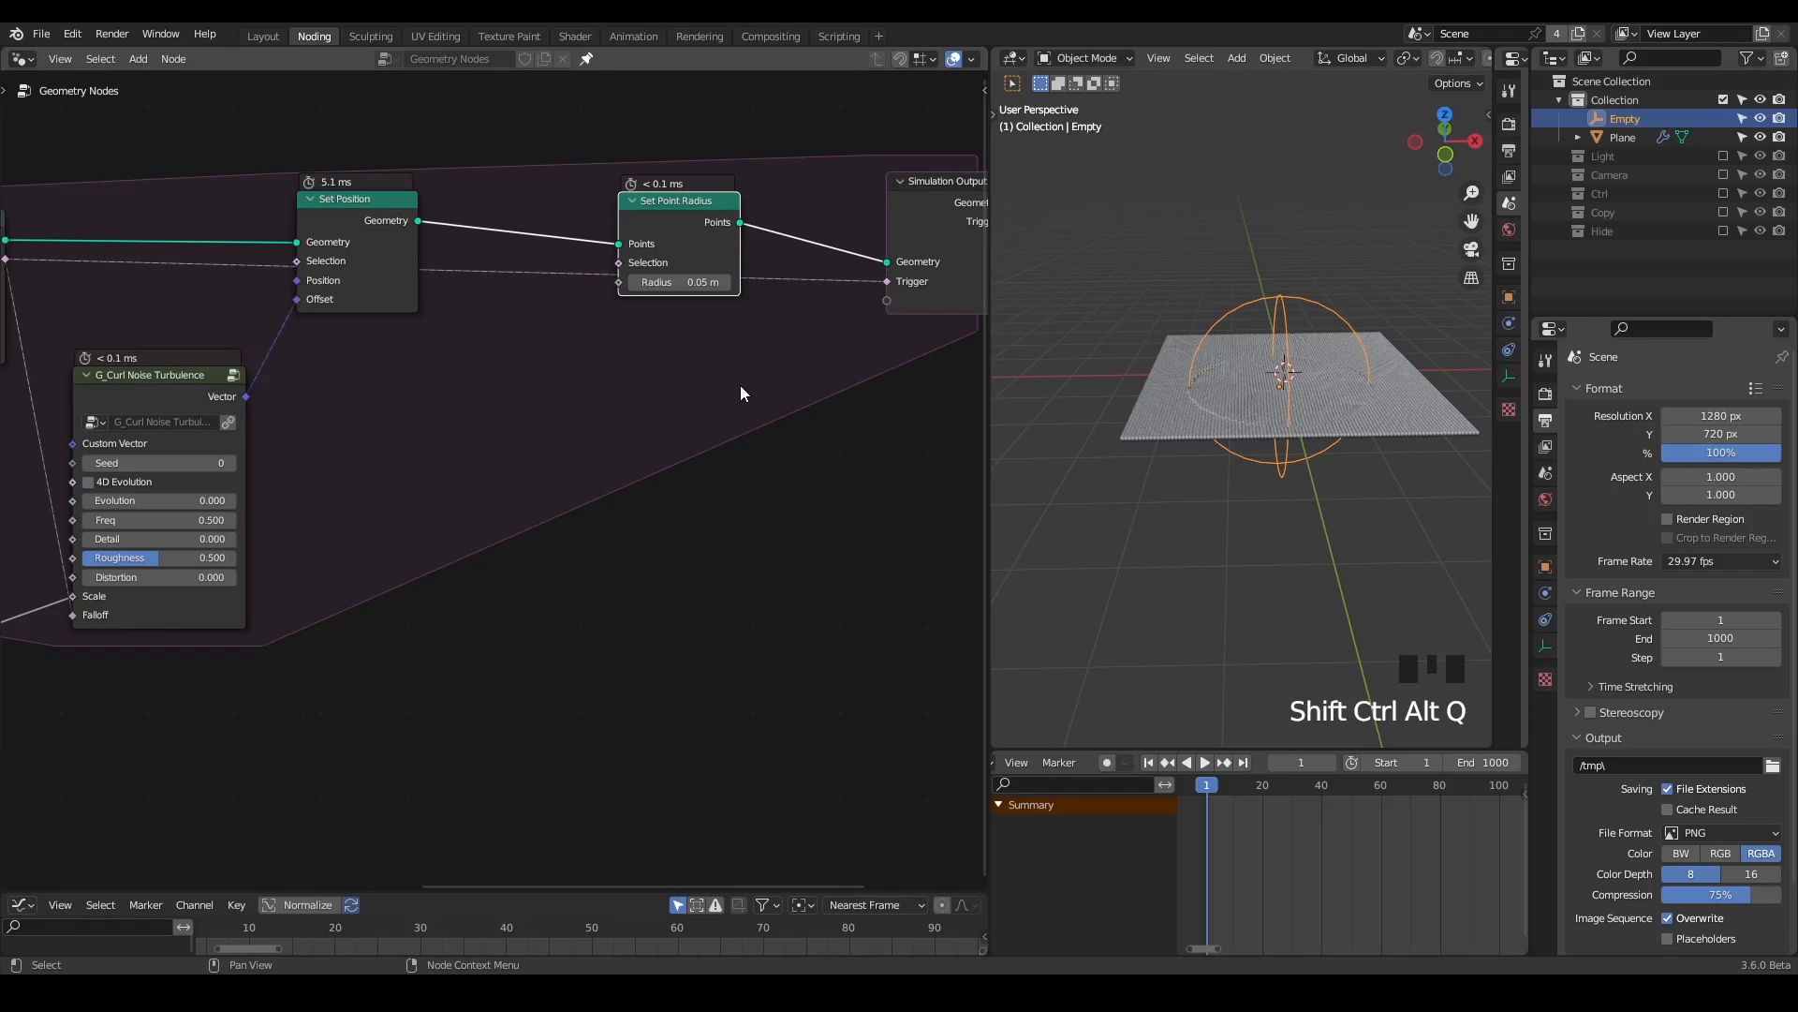
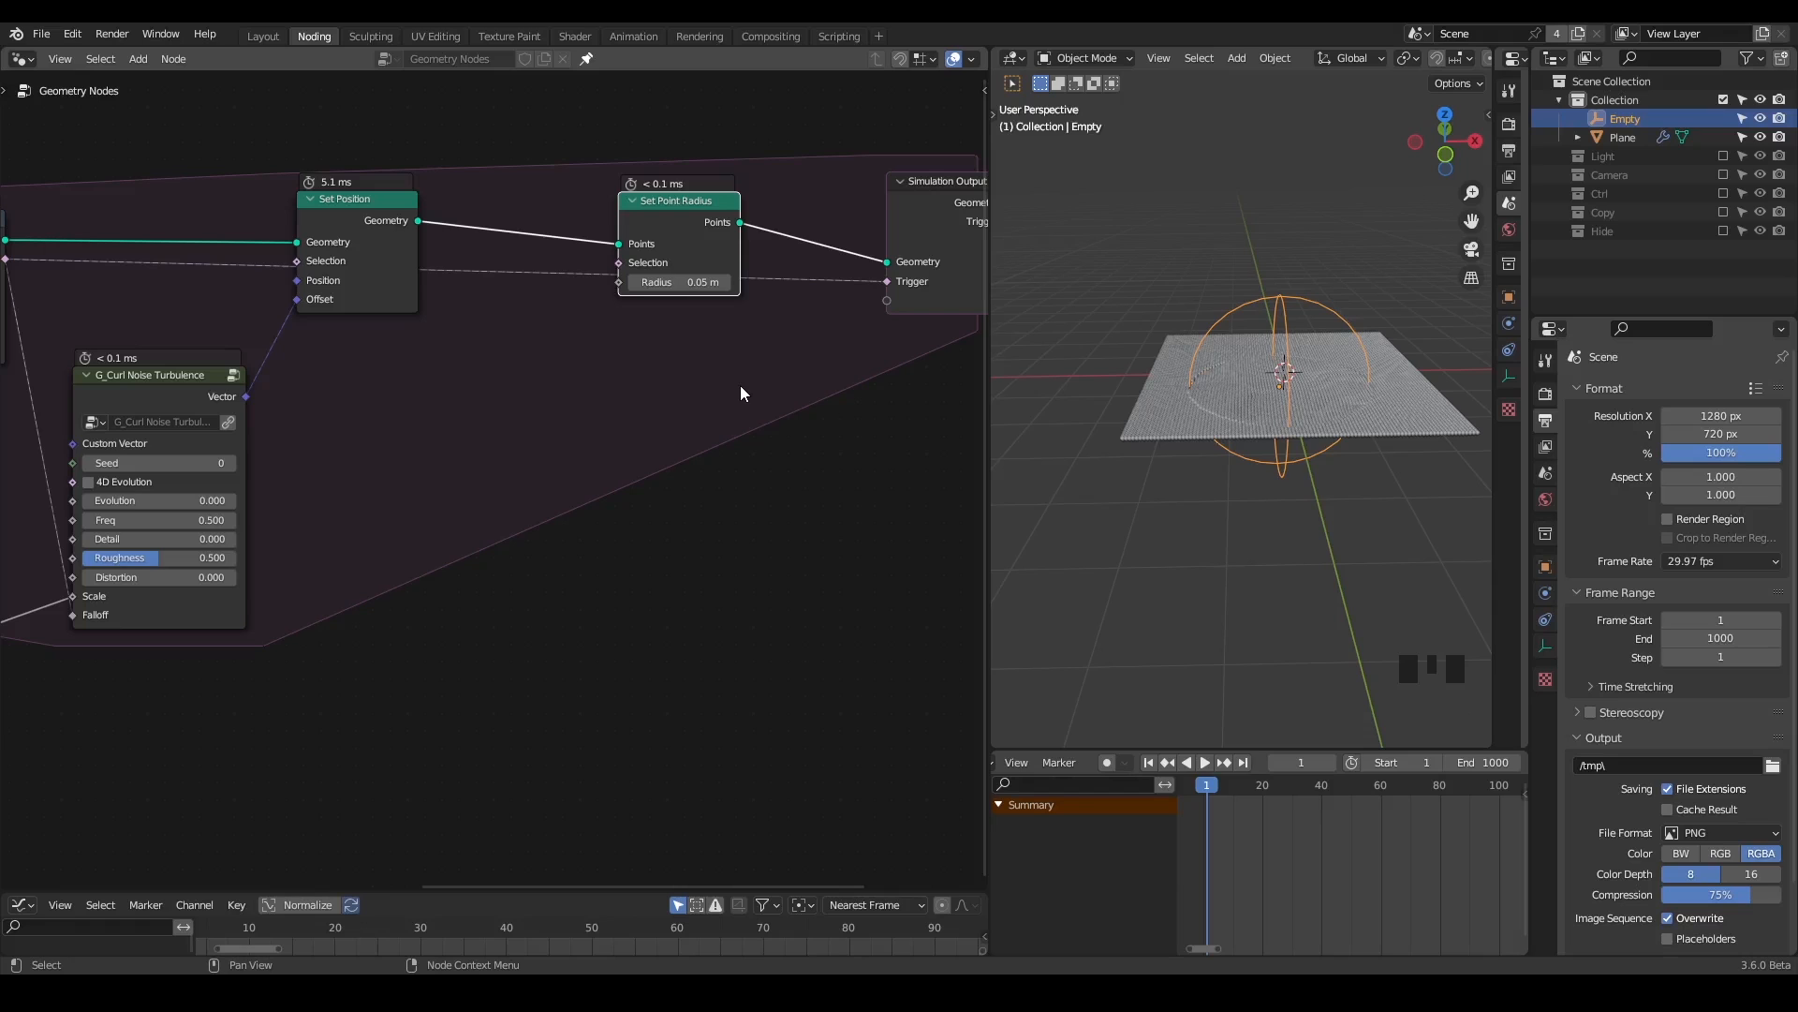
# - Duplicate the G_Value Precision node and place the copy just below the Grid node
pyautogui.moveTo(508, 407); pyautogui.dragTo(582, 390, button='middle')
pyautogui.scroll(2, 892, 438)
pyautogui.scroll(1, 892, 438)
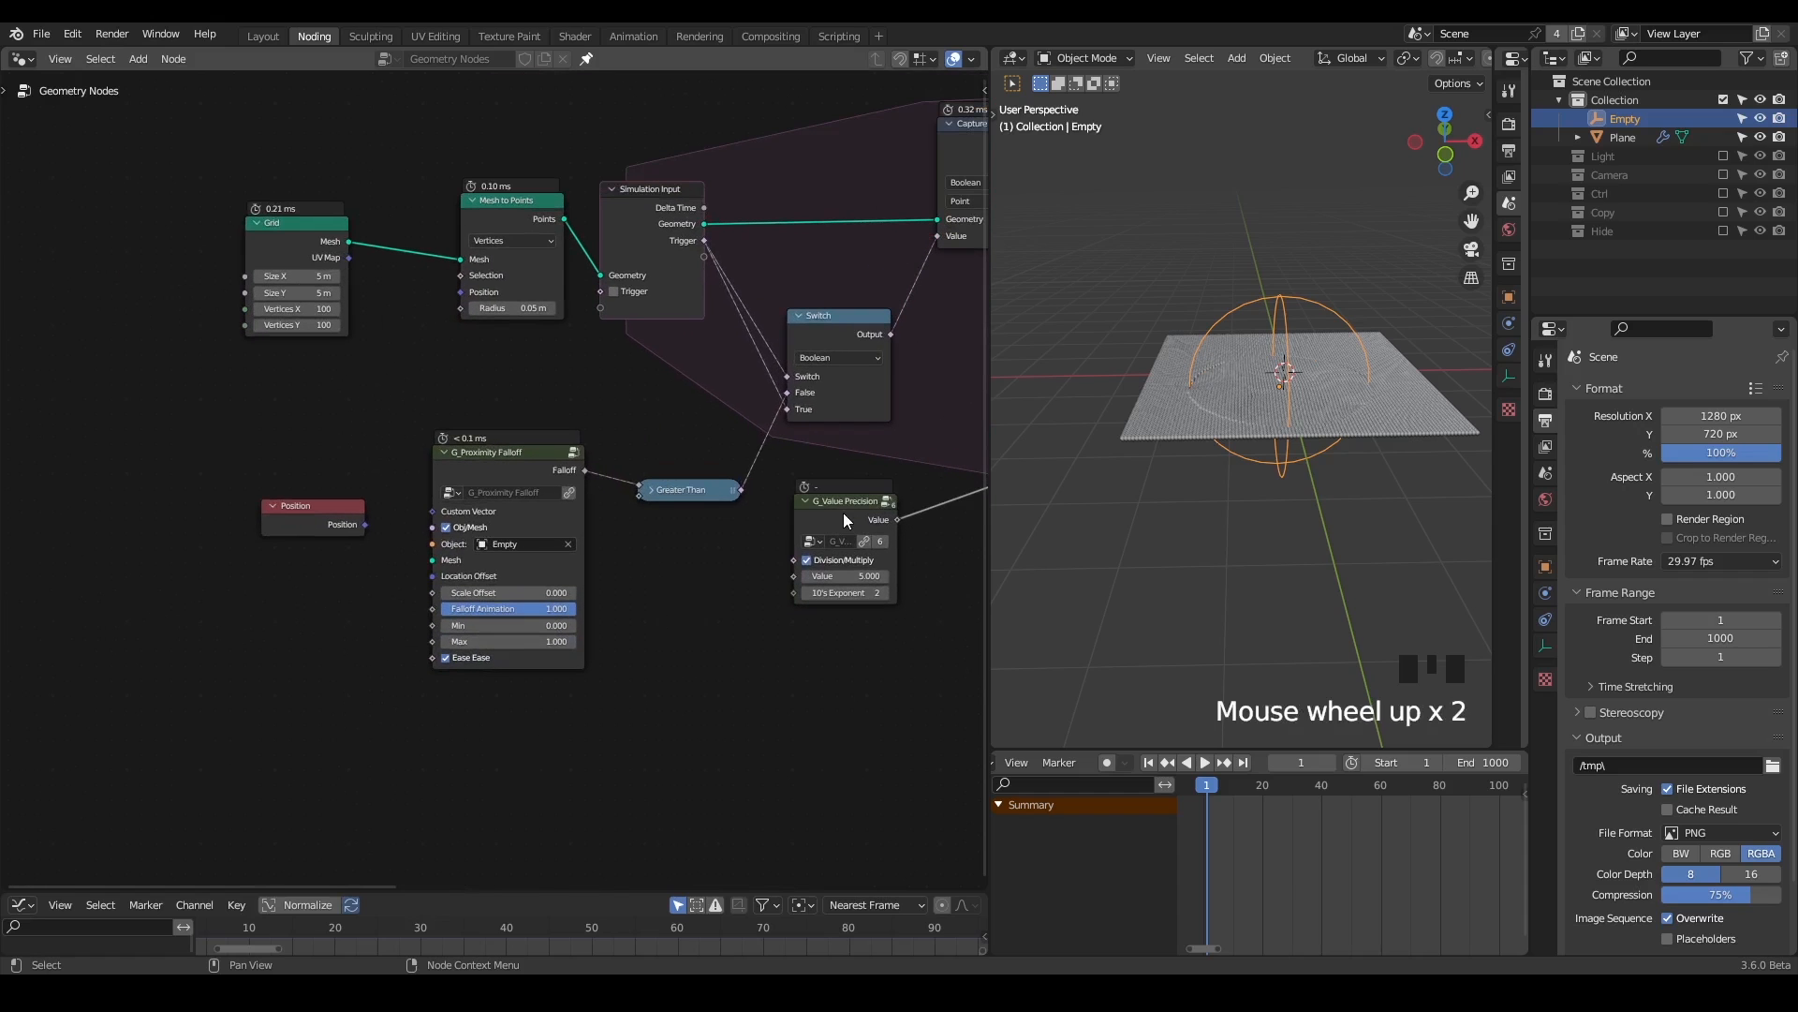
pyautogui.click(842, 513)
pyautogui.hotkey('shift', 'd')
pyautogui.click(339, 352)
pyautogui.scroll(5, 473, 440)
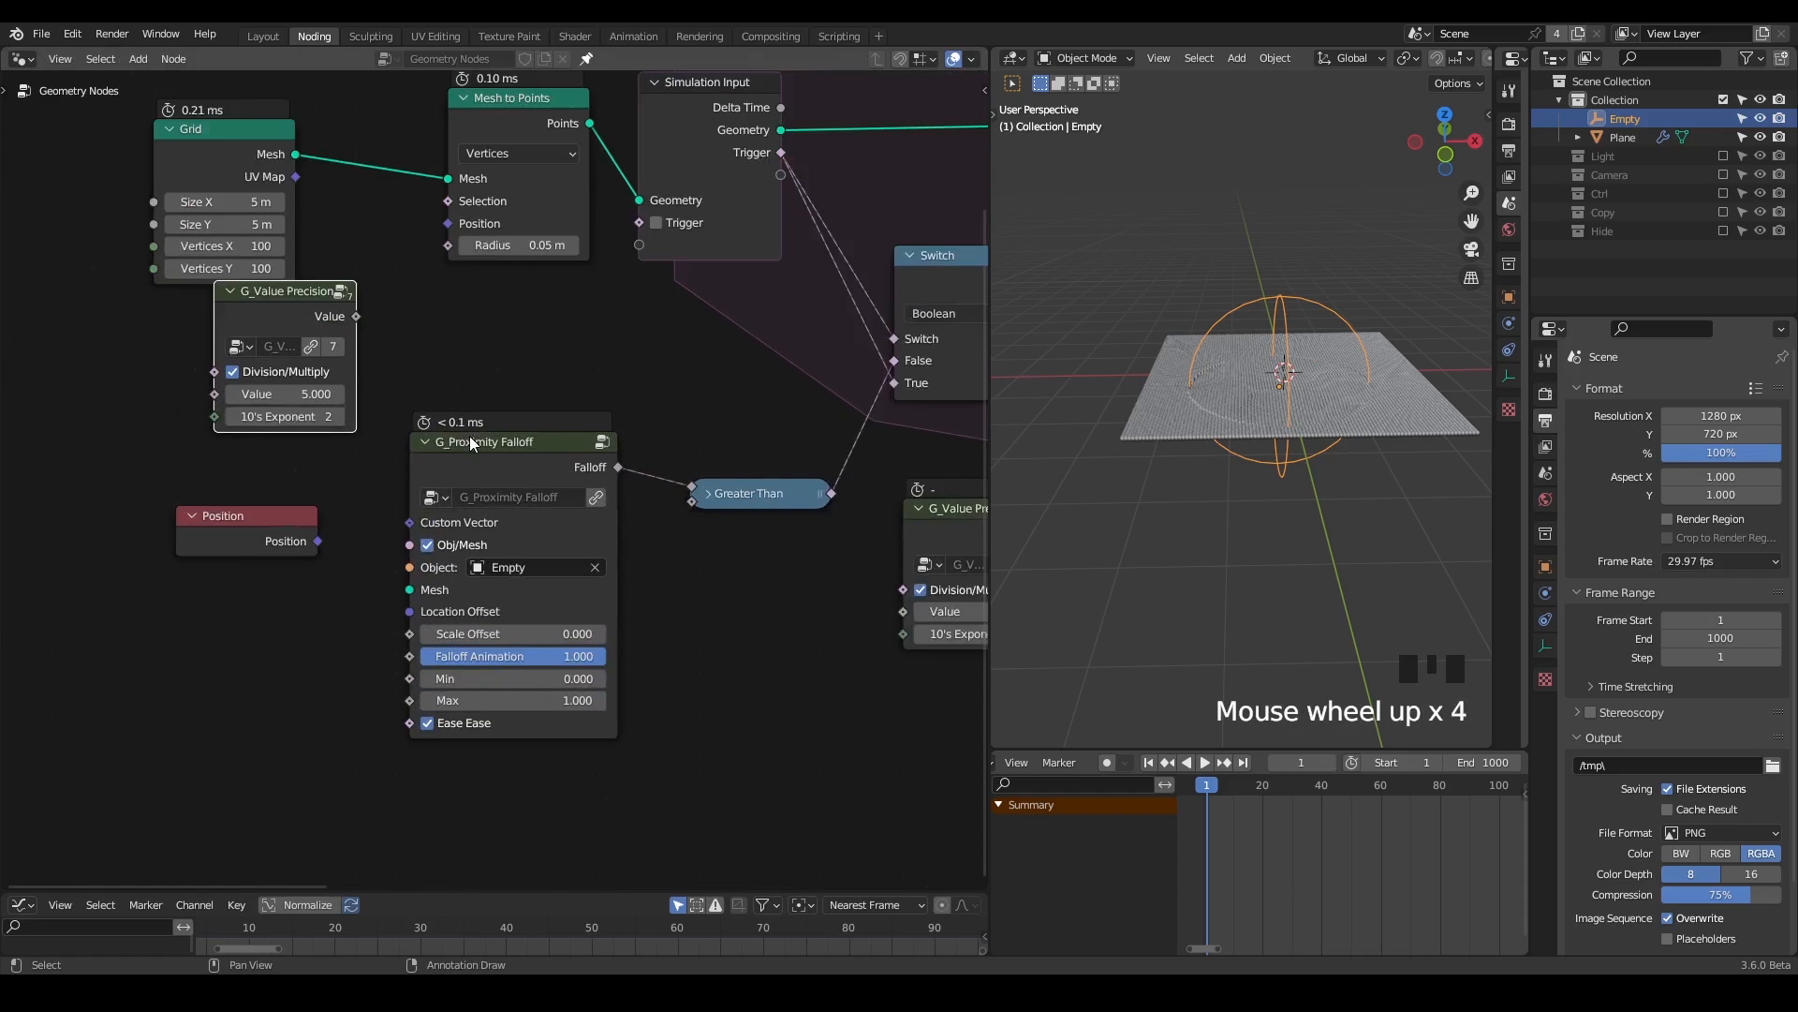
# - Feed the duplicated G_Value Precision output into a new Simulation Input state and rename that state Radius
pyautogui.moveTo(345, 303); pyautogui.dragTo(651, 226)
pyautogui.press('n')
pyautogui.click(863, 440)
pyautogui.doubleClick(865, 440)
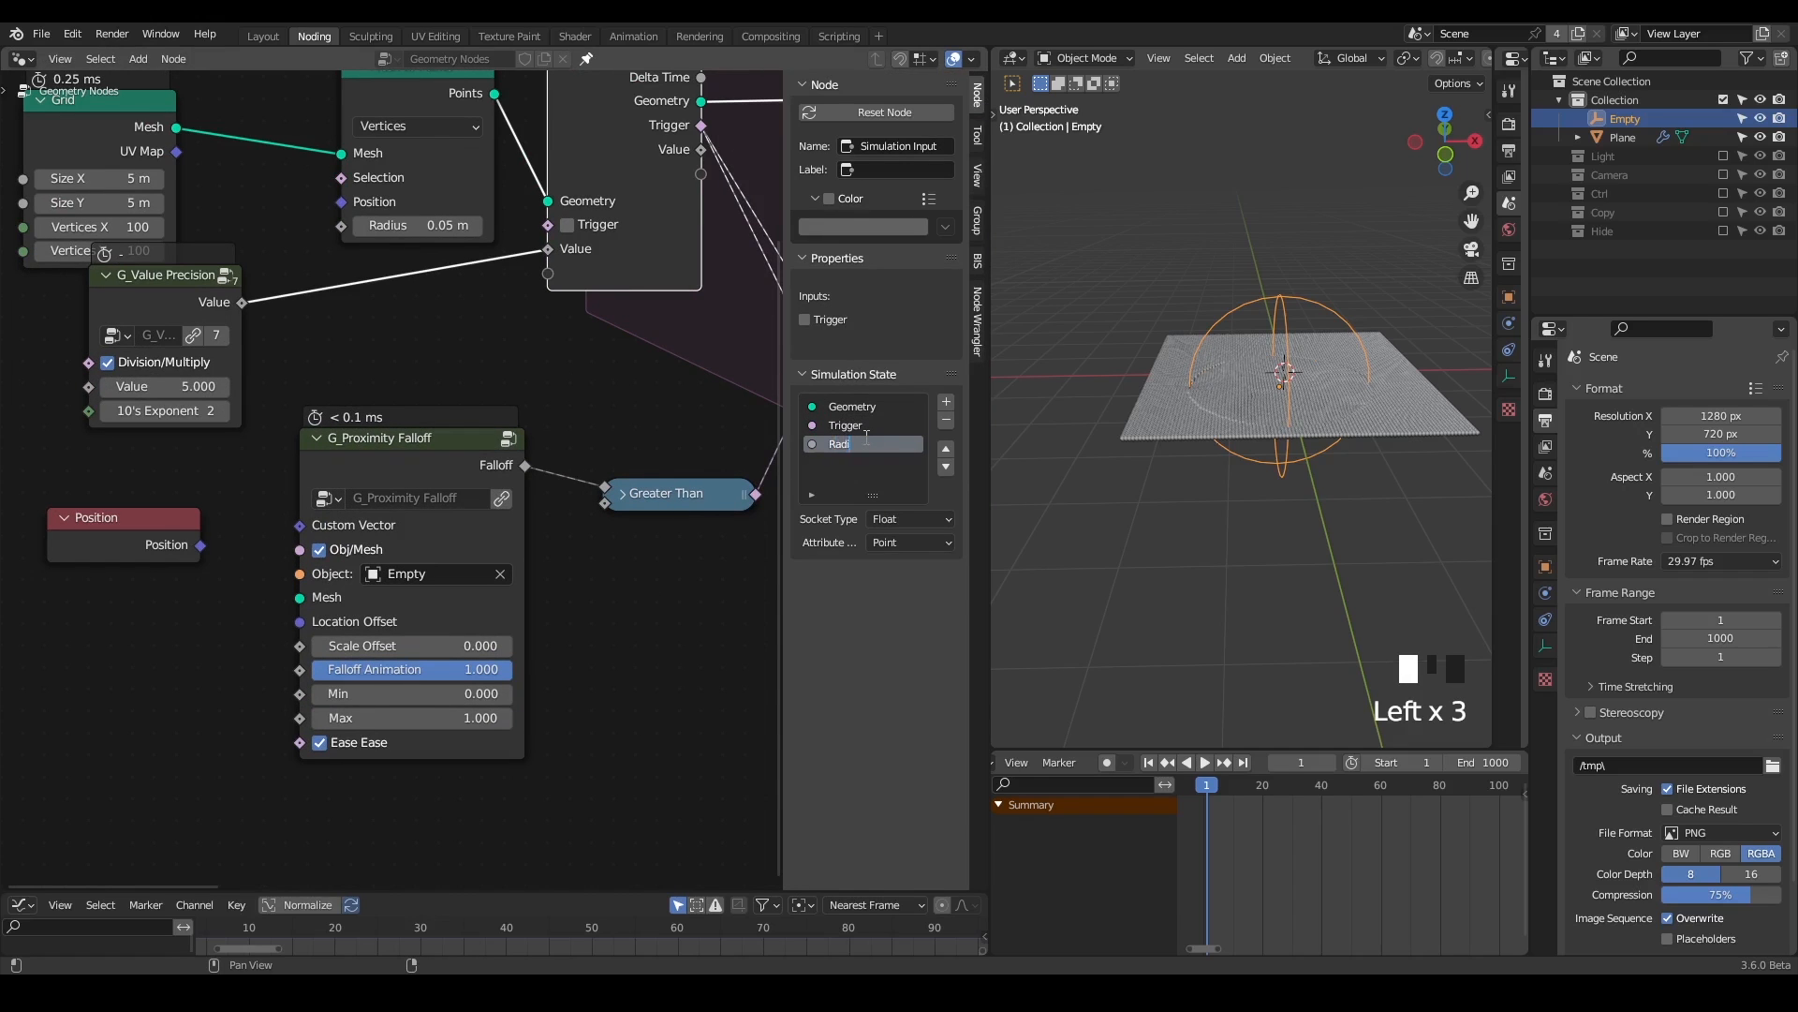
pyautogui.press('n')
# - Shift the nodes that feed the Simulation Input to tidy the layout
pyautogui.moveTo(554, 198); pyautogui.dragTo(317, 229, button='middle')
pyautogui.moveTo(328, 184); pyautogui.dragTo(13, 400)
pyautogui.press('g')
pyautogui.click(99, 198)
# - Link the simulation's Radius to Set Point Radius and Simulation Output, routing both links through one reroute near Set Point Radius
pyautogui.moveTo(764, 440); pyautogui.dragTo(276, 371, button='middle')
pyautogui.scroll(-7, 331, 409)
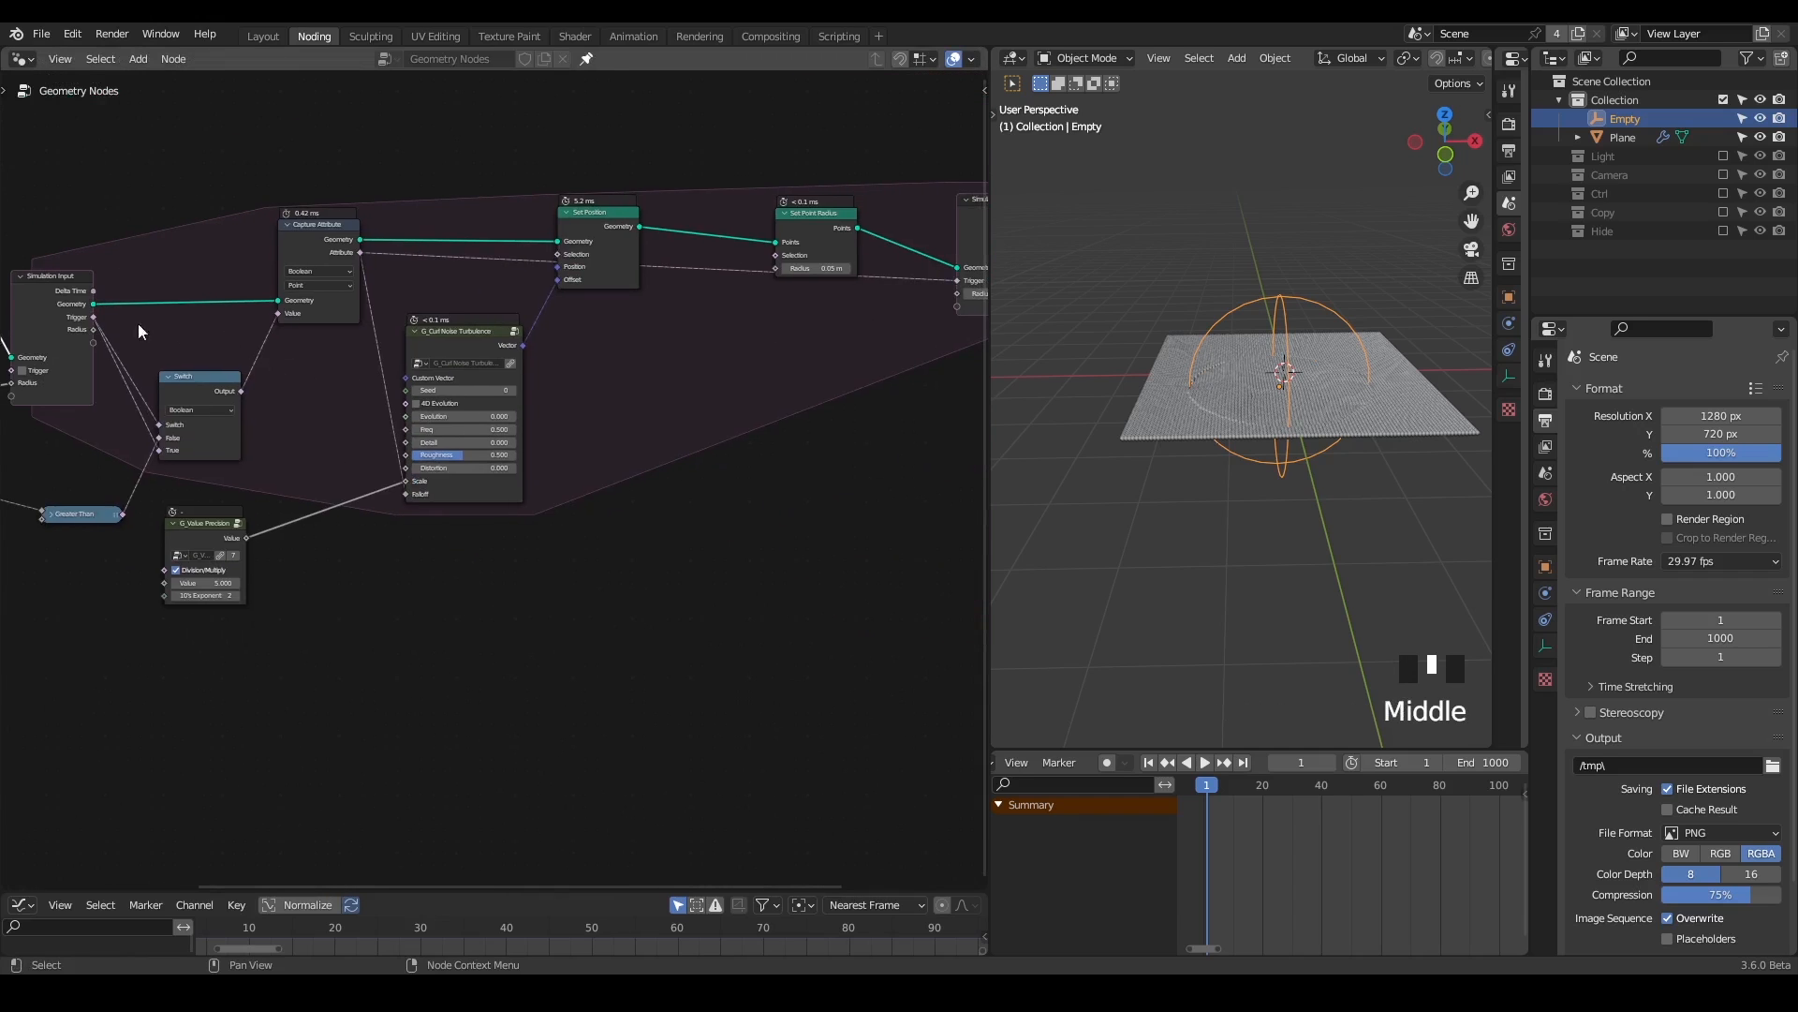
pyautogui.moveTo(92, 328); pyautogui.dragTo(776, 268)
pyautogui.moveTo(95, 330); pyautogui.dragTo(951, 294)
pyautogui.keyDown('shift'); pyautogui.moveTo(131, 309); pyautogui.dragTo(124, 358, button='right'); pyautogui.keyUp('shift')
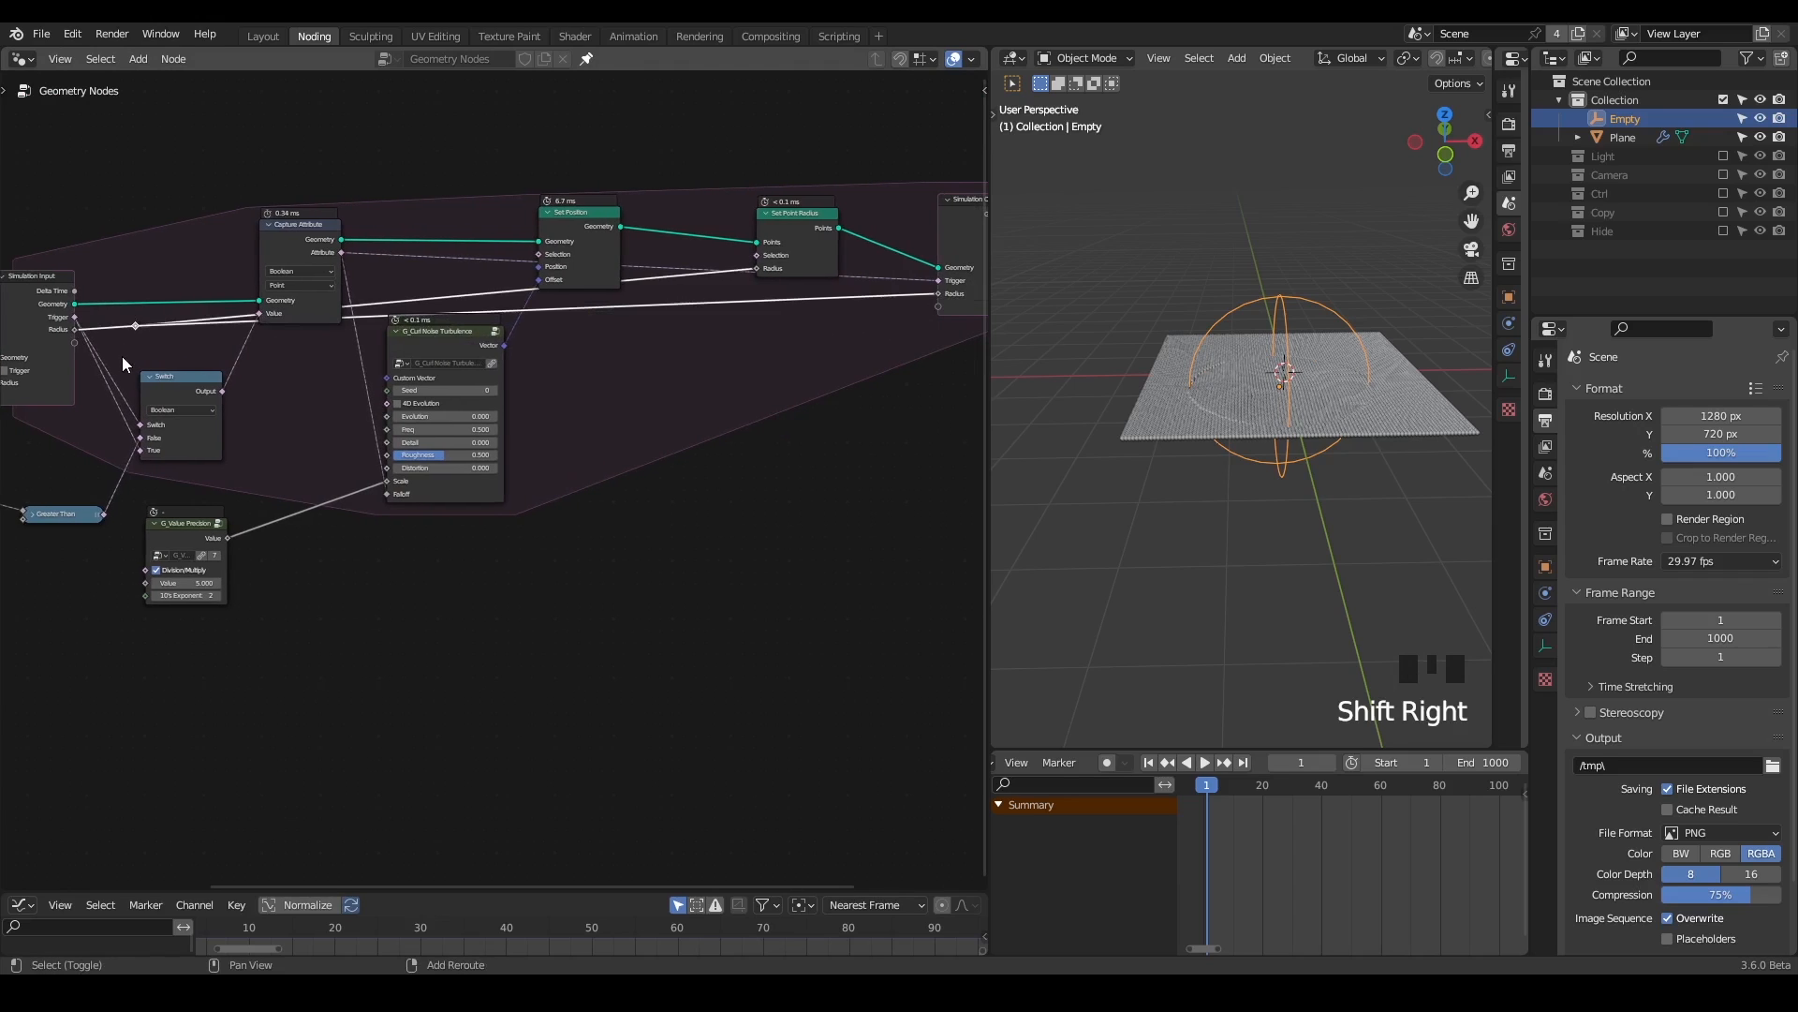
pyautogui.press('g')
pyautogui.click(730, 354)
# - Insert an Add math node on the Radius link just before the reroute
pyautogui.moveTo(732, 360); pyautogui.dragTo(634, 362, button='middle')
pyautogui.scroll(2, 684, 357)
pyautogui.scroll(2, 558, 374)
pyautogui.hotkey('ctrl', 'a')
pyautogui.write('add')
pyautogui.press('Return')
pyautogui.click(418, 290)
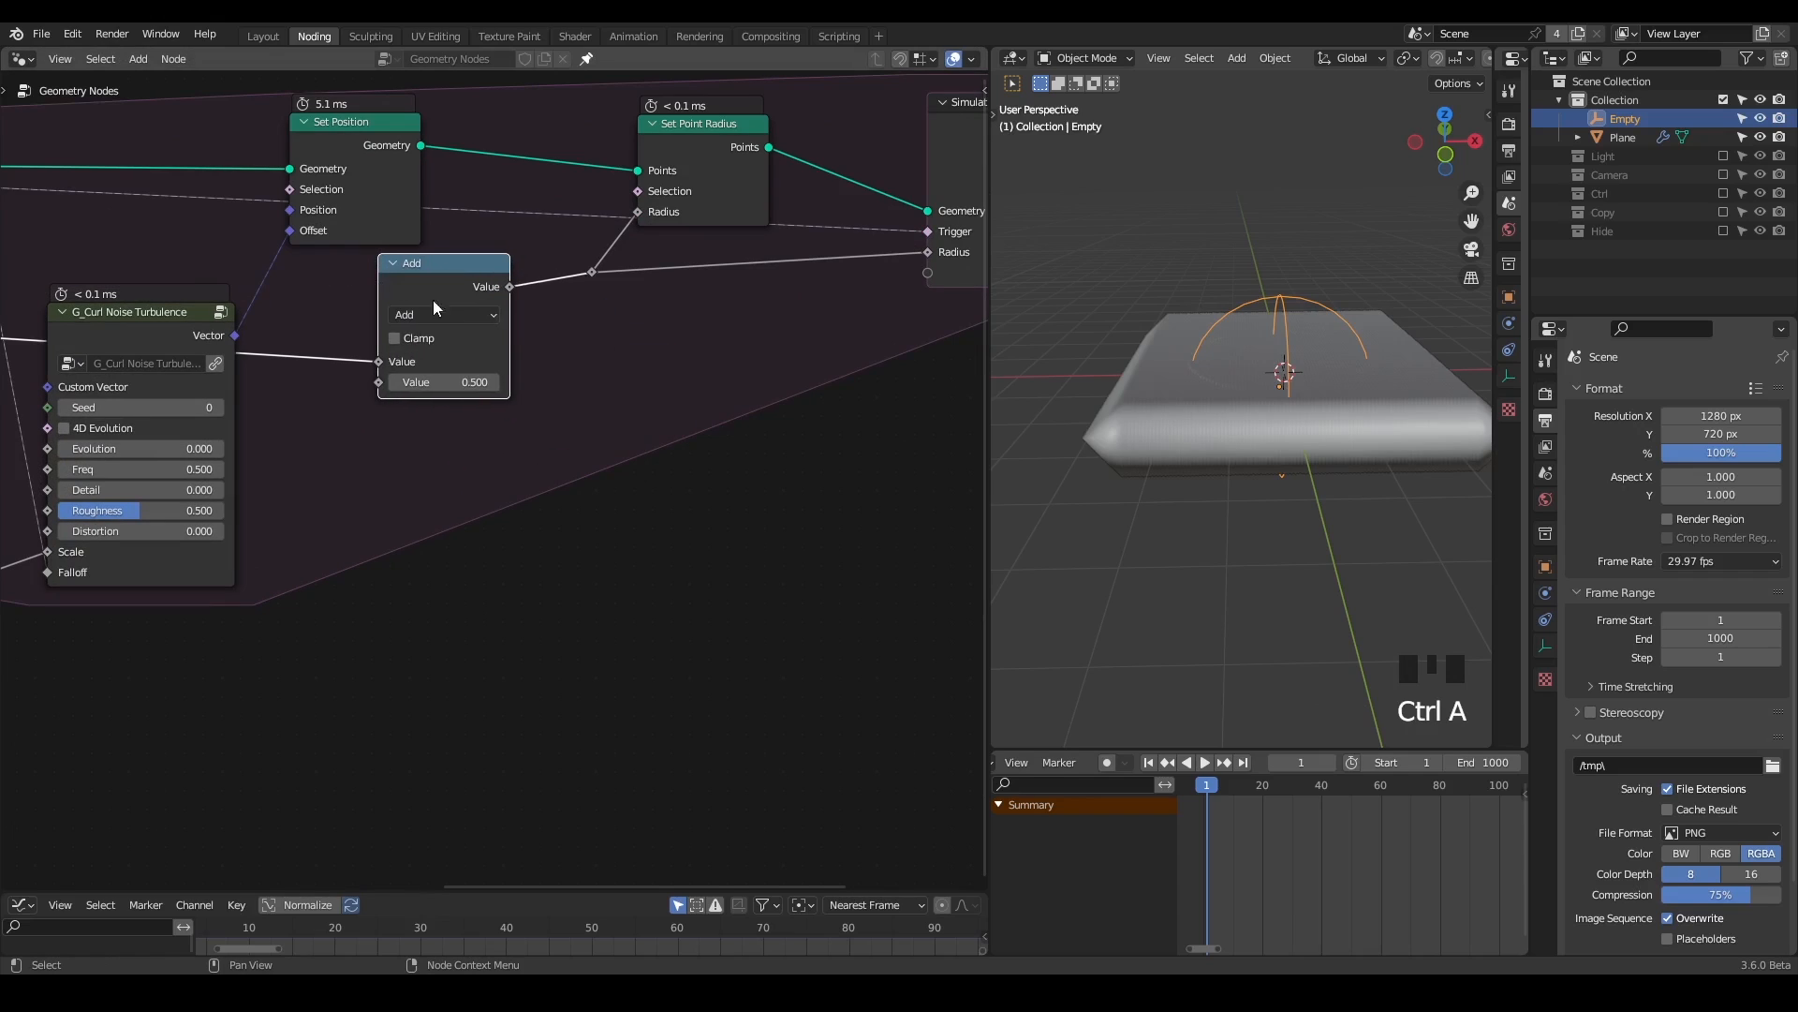
# - Change the math node's operation to Multiply and set its second value to 0.9
pyautogui.click(436, 315)
pyautogui.click(478, 418)
pyautogui.click(453, 382)
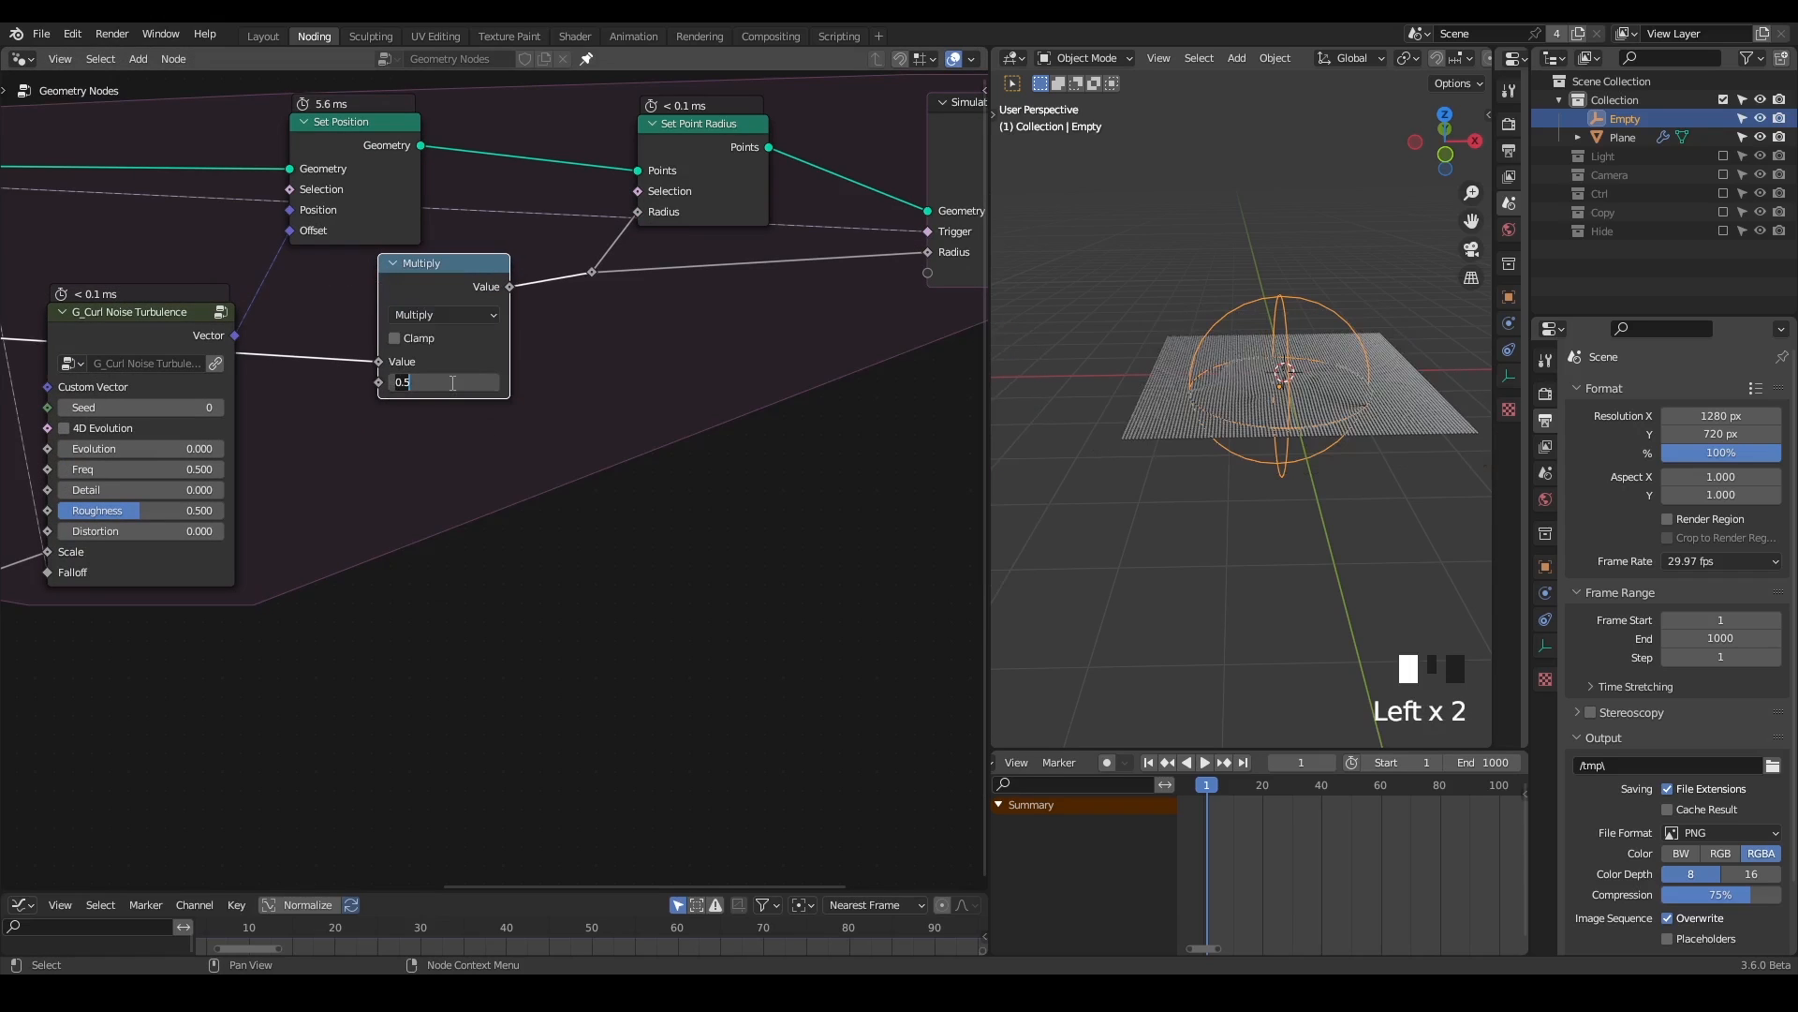
pyautogui.write('0.9')
pyautogui.press('Return')
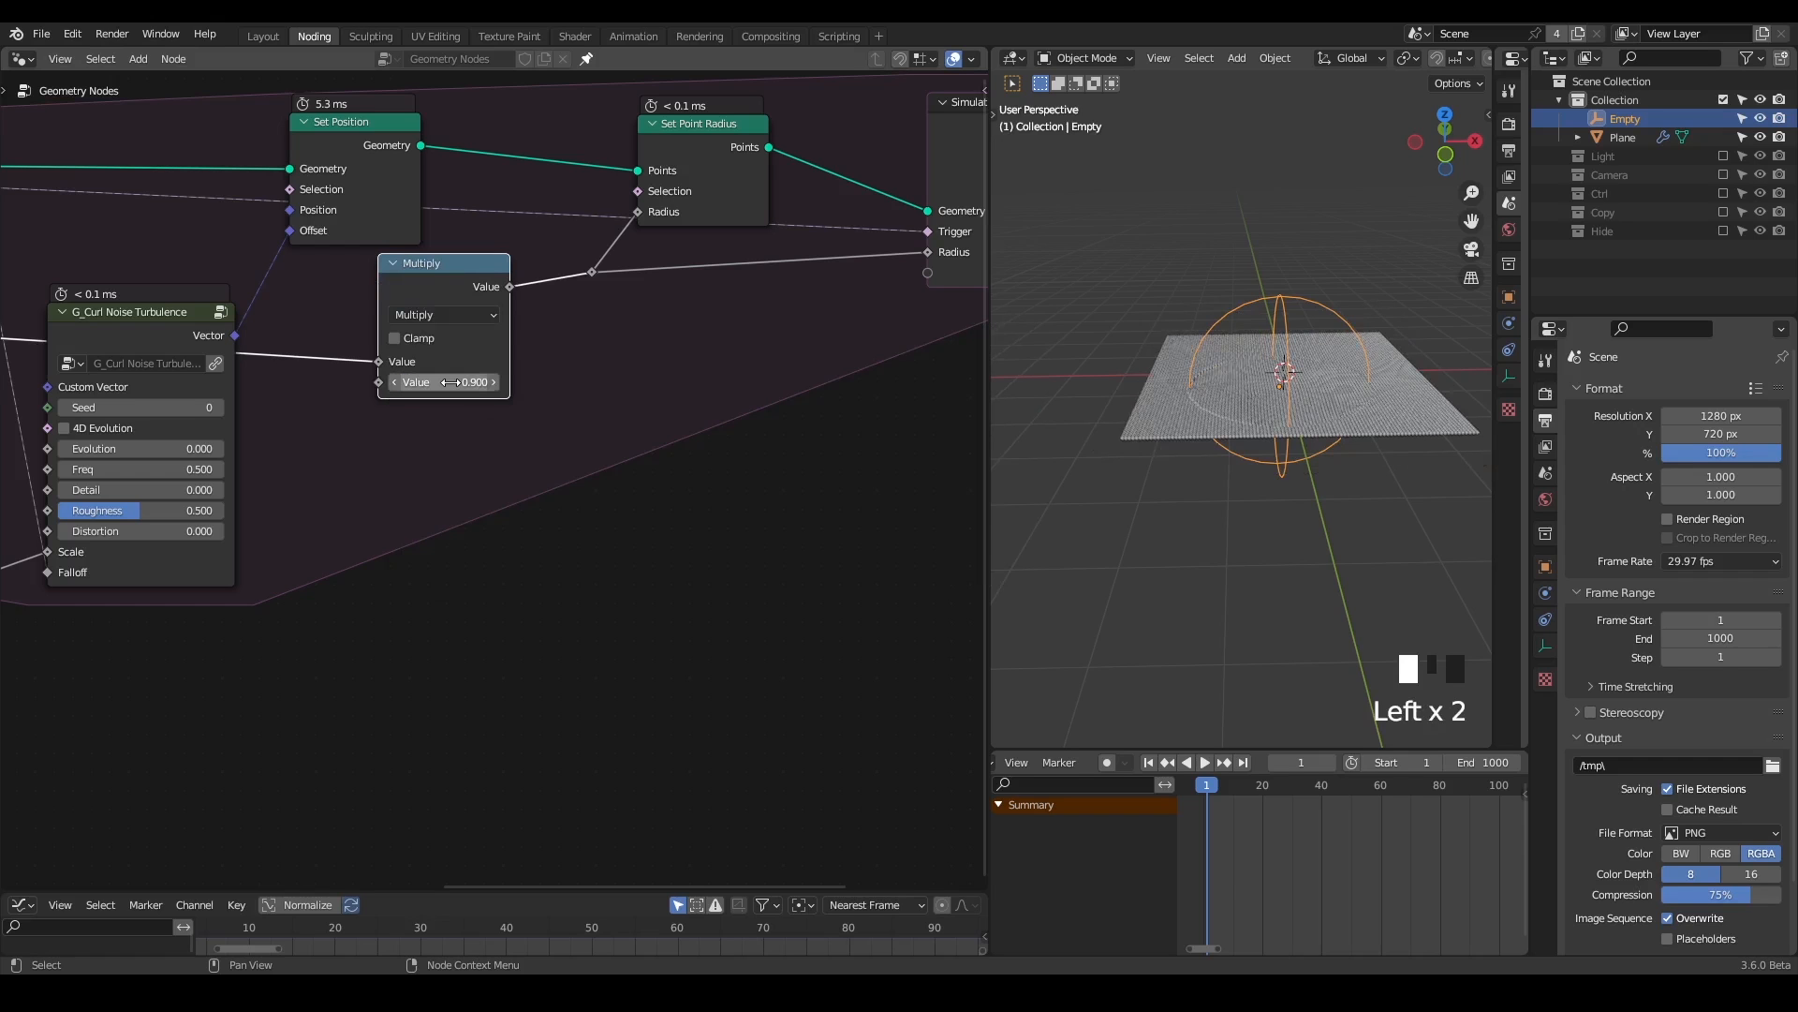
# - Widen the 3D viewport and play the simulation to about frame 35 to check the shrinking points
pyautogui.moveTo(988, 402); pyautogui.dragTo(761, 402)
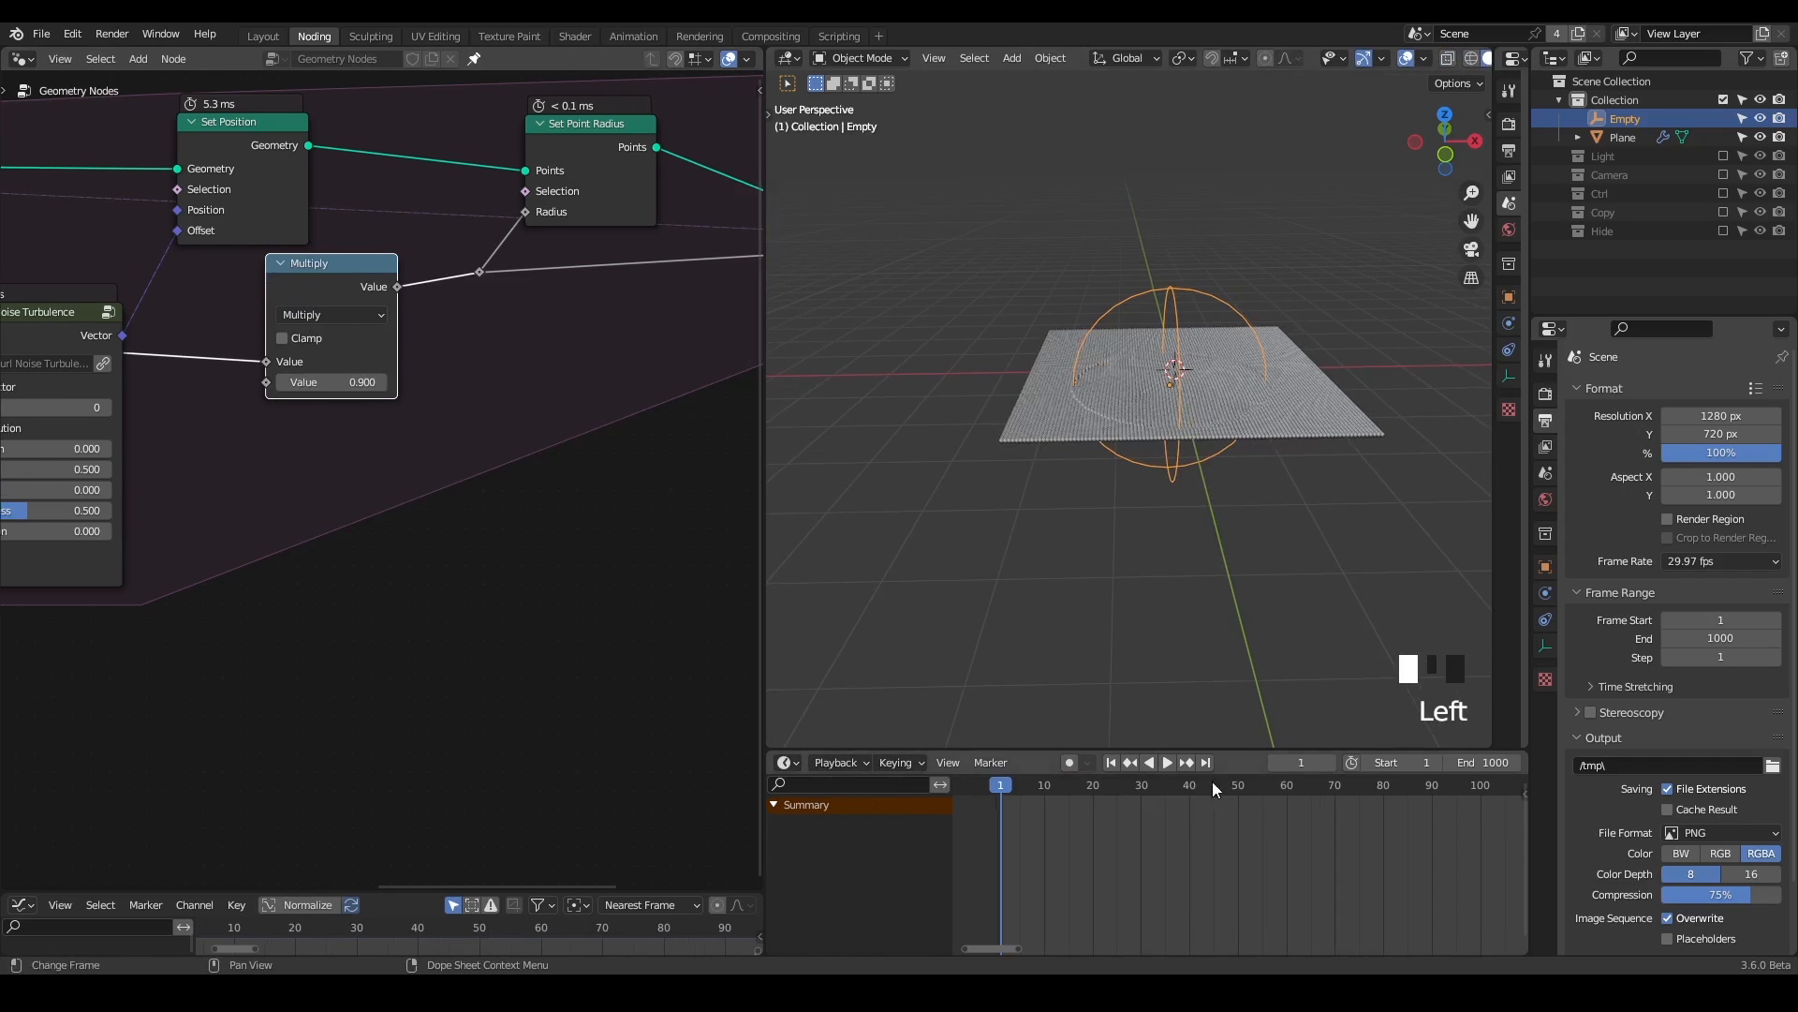
pyautogui.click(1163, 763)
pyautogui.click(1163, 763)
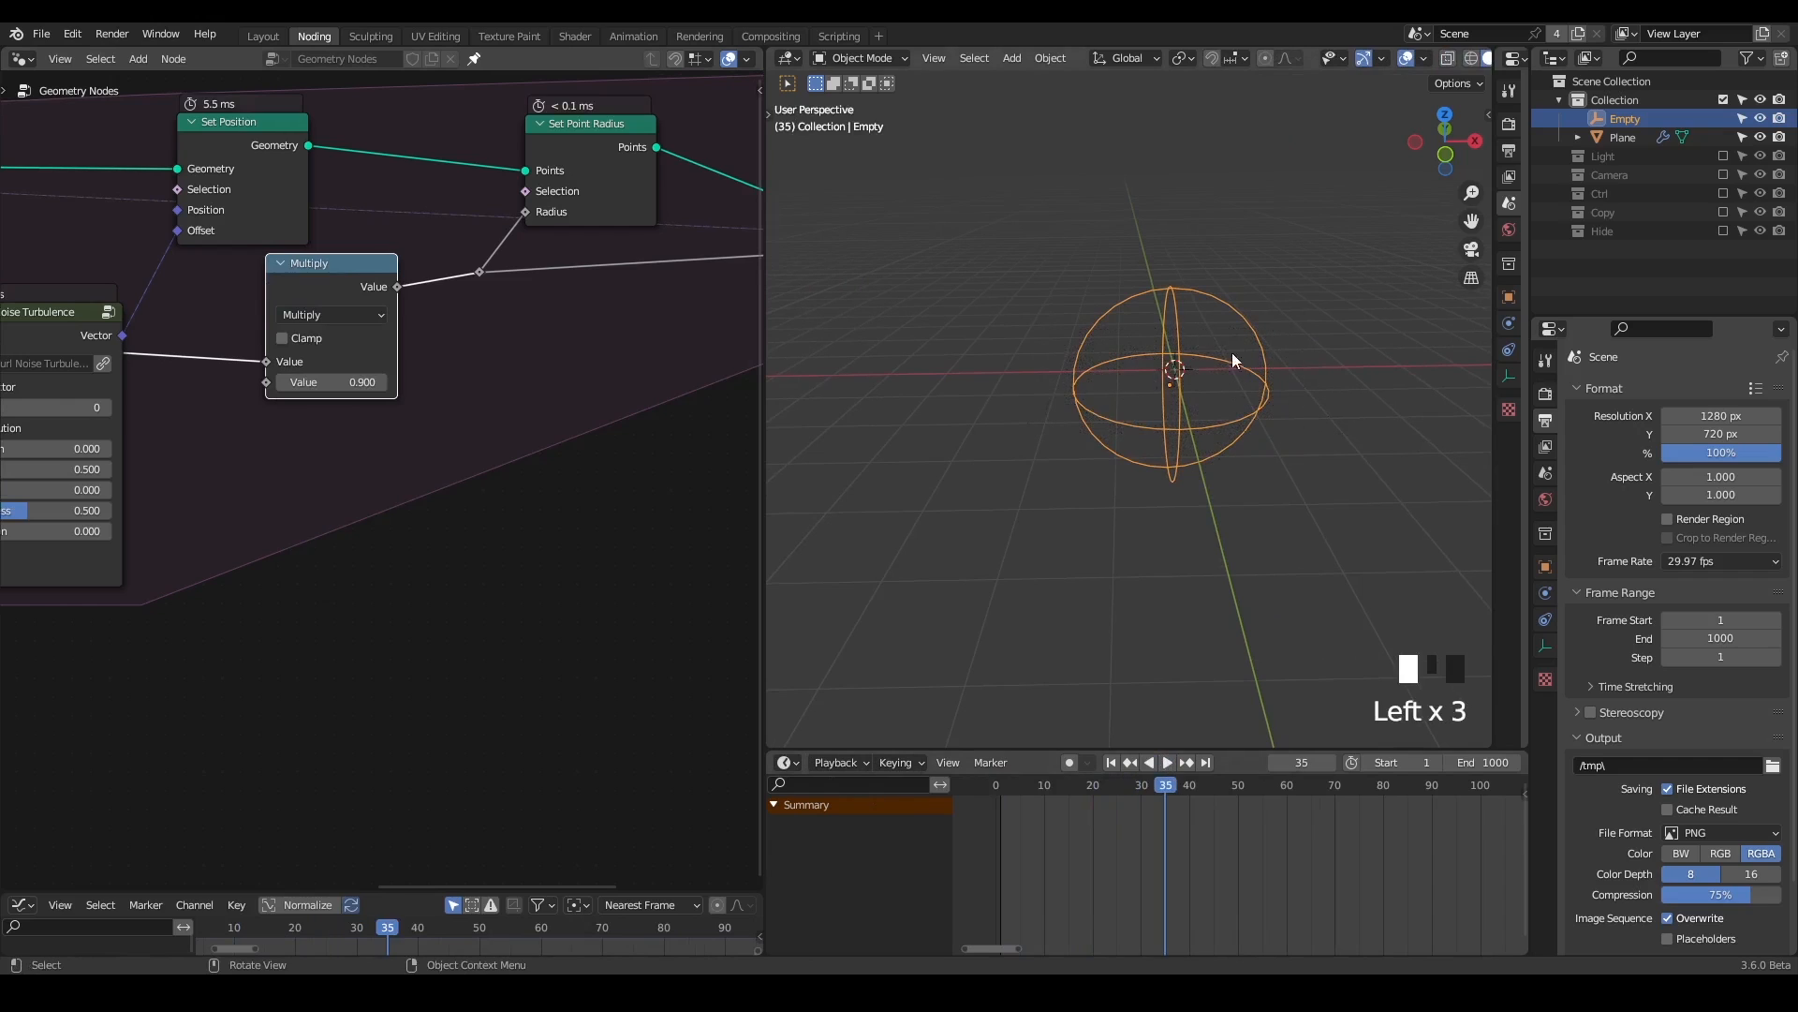
# - Handwrite "1 → 0.9" below the Multiply node to illustrate the first radius reduction
pyautogui.moveTo(384, 511); pyautogui.dragTo(306, 397, button='middle')
pyautogui.press('d')
pyautogui.moveTo(260, 427); pyautogui.dragTo(252, 500)
pyautogui.moveTo(333, 522); pyautogui.dragTo(269, 534, button='middle')
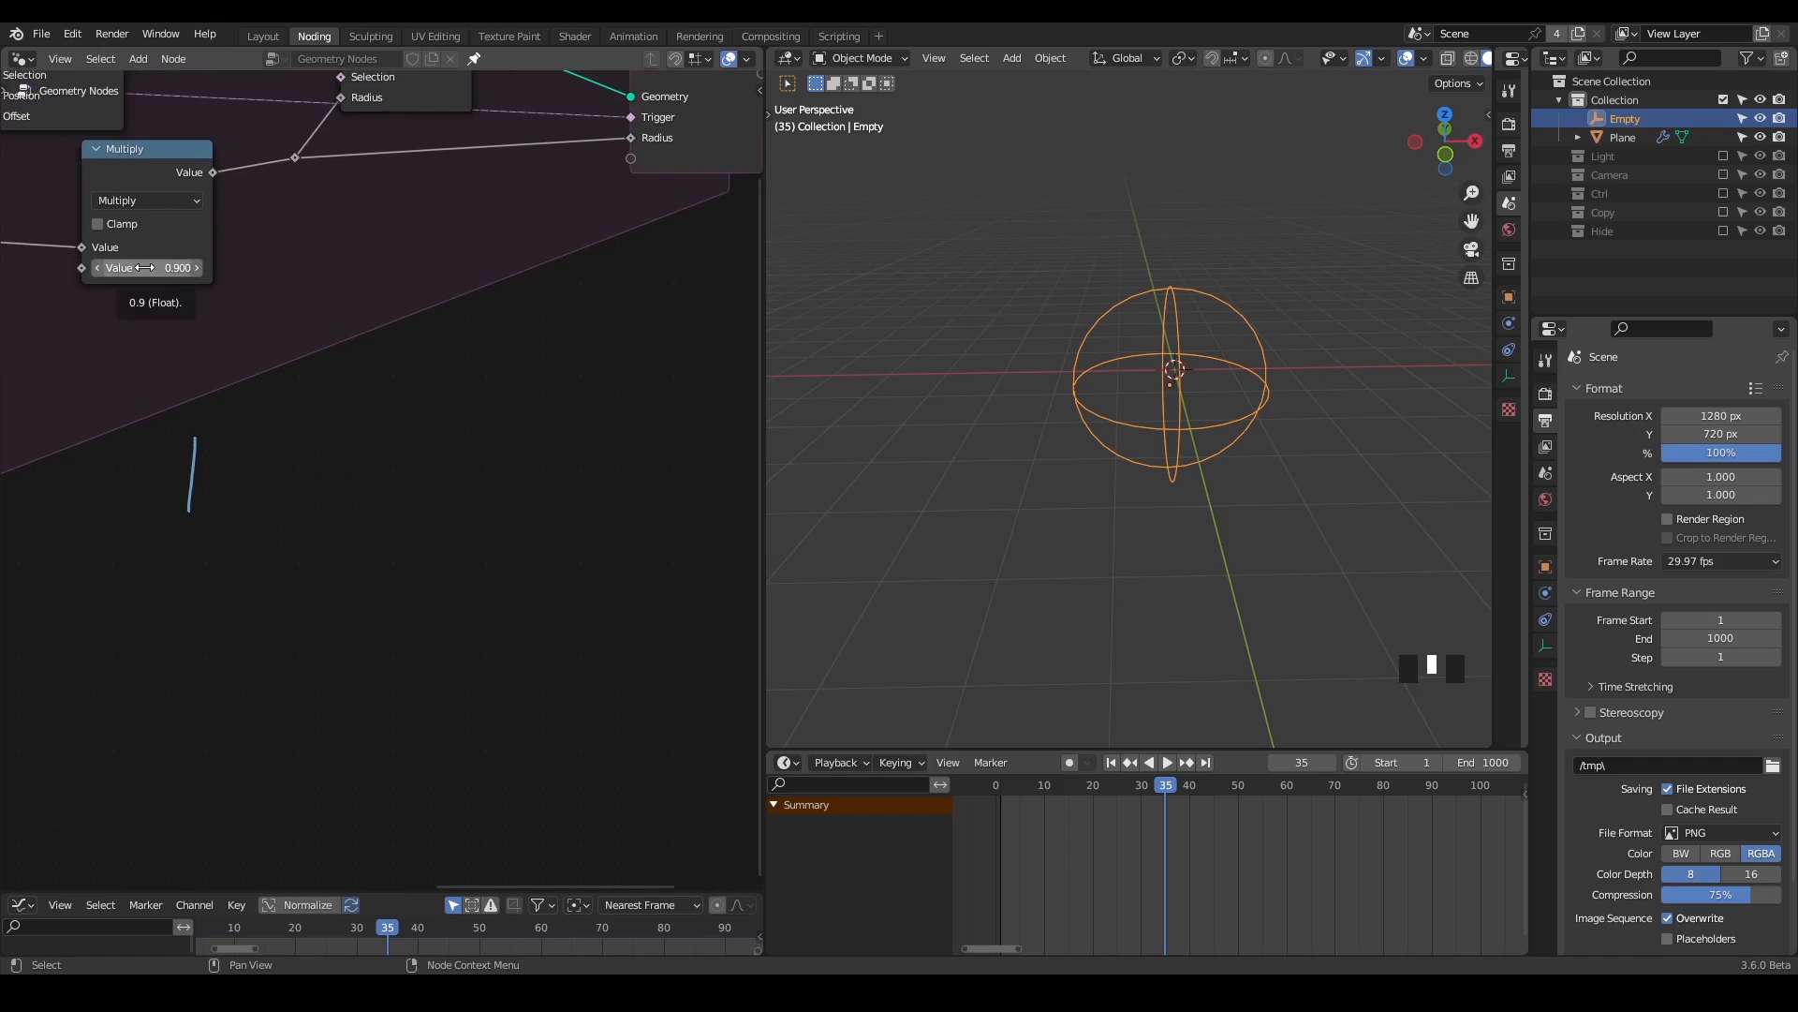
pyautogui.press('d')
pyautogui.moveTo(249, 478); pyautogui.dragTo(344, 482)
pyautogui.moveTo(316, 437)
pyautogui.mouseDown()
pyautogui.moveTo(353, 498)
pyautogui.moveTo(340, 507)
pyautogui.mouseUp()
pyautogui.moveTo(426, 460)
pyautogui.mouseDown()
pyautogui.moveTo(439, 498)
pyautogui.moveTo(339, 462)
pyautogui.mouseUp()
pyautogui.click(483, 492)
pyautogui.moveTo(594, 425)
pyautogui.mouseDown()
pyautogui.moveTo(616, 426)
pyautogui.moveTo(573, 585)
pyautogui.mouseUp()
pyautogui.moveTo(622, 562); pyautogui.dragTo(384, 545, button='middle')
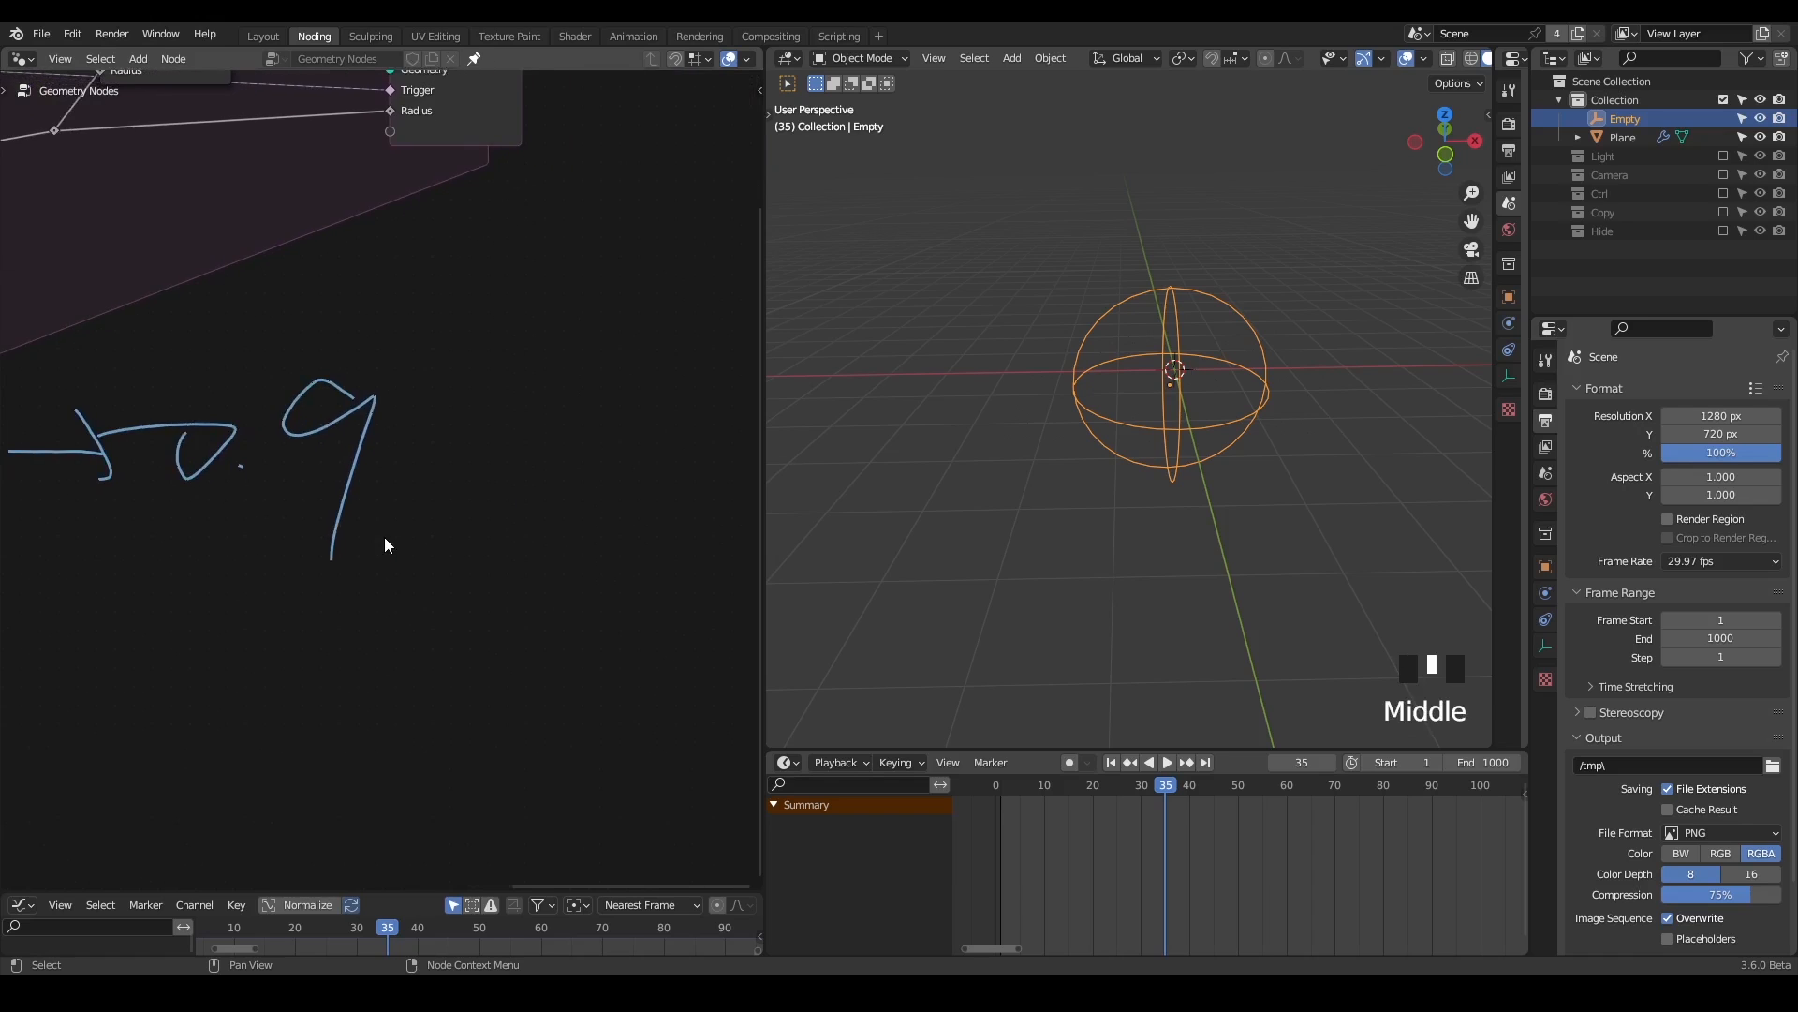
# - Extend the handwritten radius sequence with an arrow and the value 0.81
pyautogui.scroll(-2, 384, 546)
pyautogui.moveTo(447, 448); pyautogui.dragTo(505, 447)
pyautogui.moveTo(494, 411); pyautogui.dragTo(508, 504)
pyautogui.moveTo(629, 414); pyautogui.dragTo(569, 489)
pyautogui.click(638, 470)
pyautogui.moveTo(666, 370)
pyautogui.mouseDown()
pyautogui.moveTo(637, 430)
pyautogui.moveTo(705, 417)
pyautogui.moveTo(725, 488)
pyautogui.mouseUp()
pyautogui.moveTo(604, 588); pyautogui.dragTo(301, 536, button='middle')
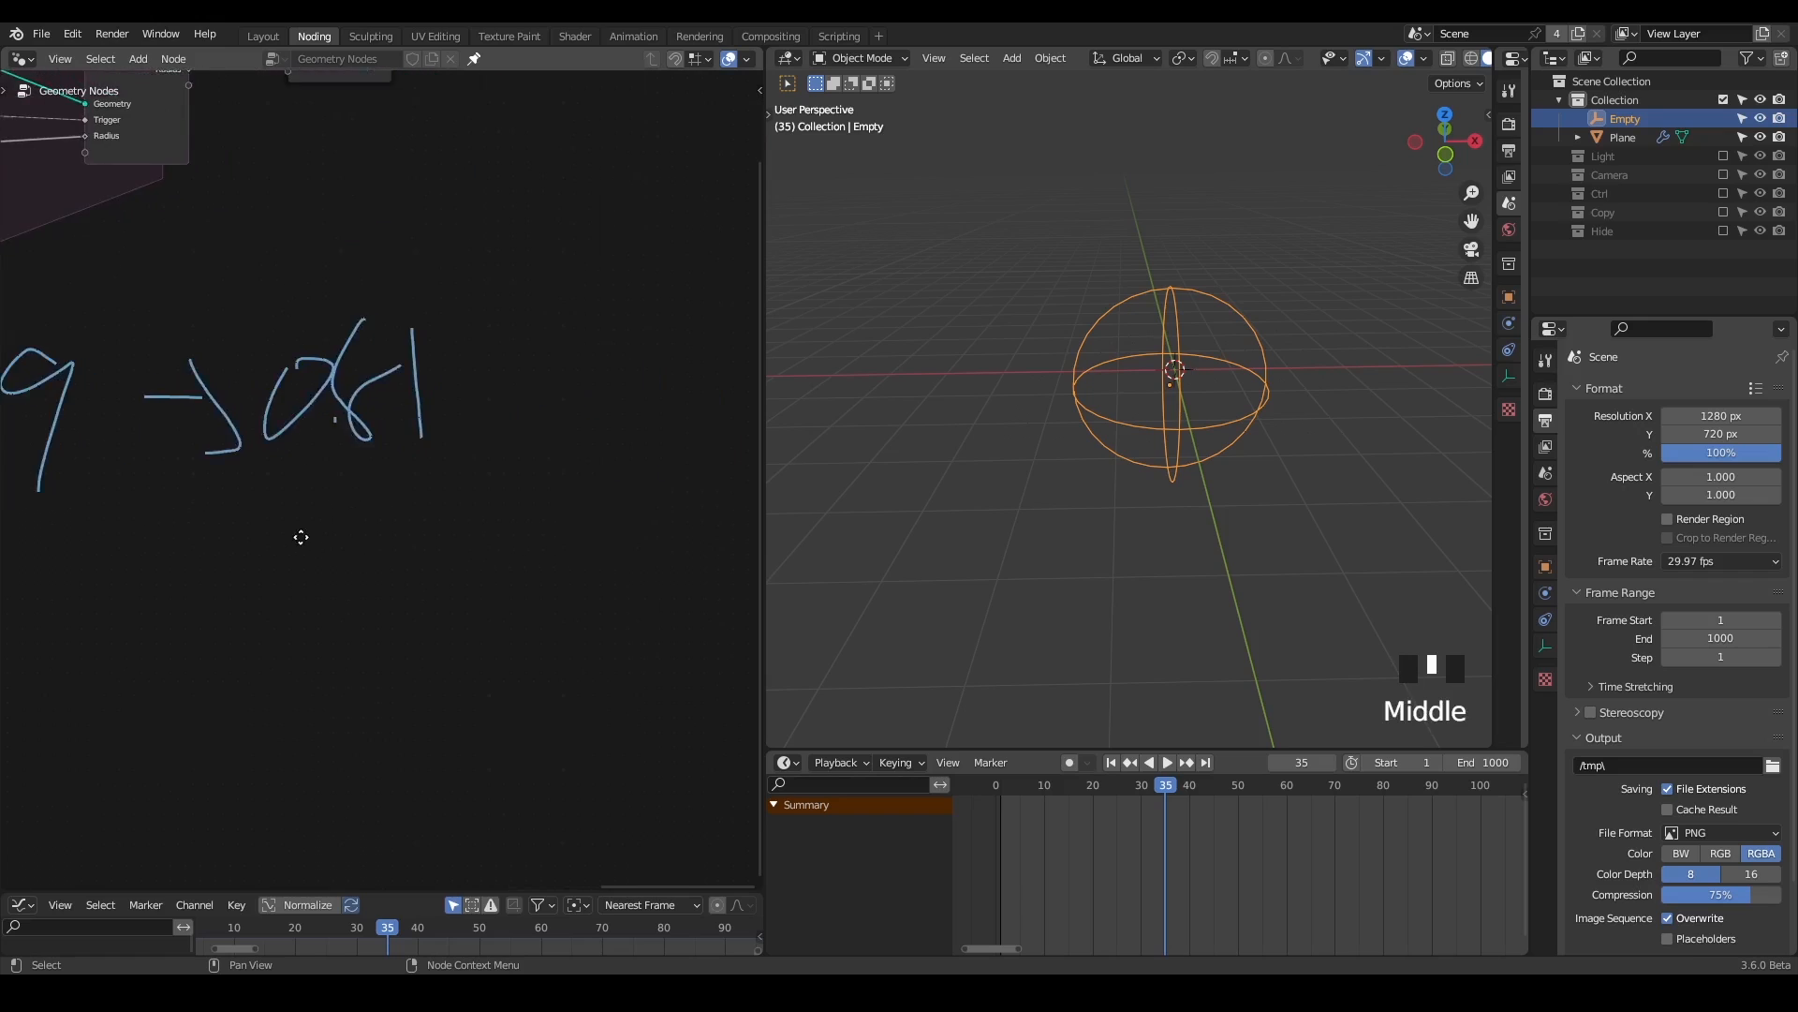
# - Continue the handwritten radius sequence with another arrow and the value 0.721
pyautogui.scroll(-4, 300, 537)
pyautogui.moveTo(453, 429)
pyautogui.mouseDown()
pyautogui.moveTo(642, 458)
pyautogui.moveTo(631, 413)
pyautogui.moveTo(702, 378)
pyautogui.mouseUp()
pyautogui.click(663, 460)
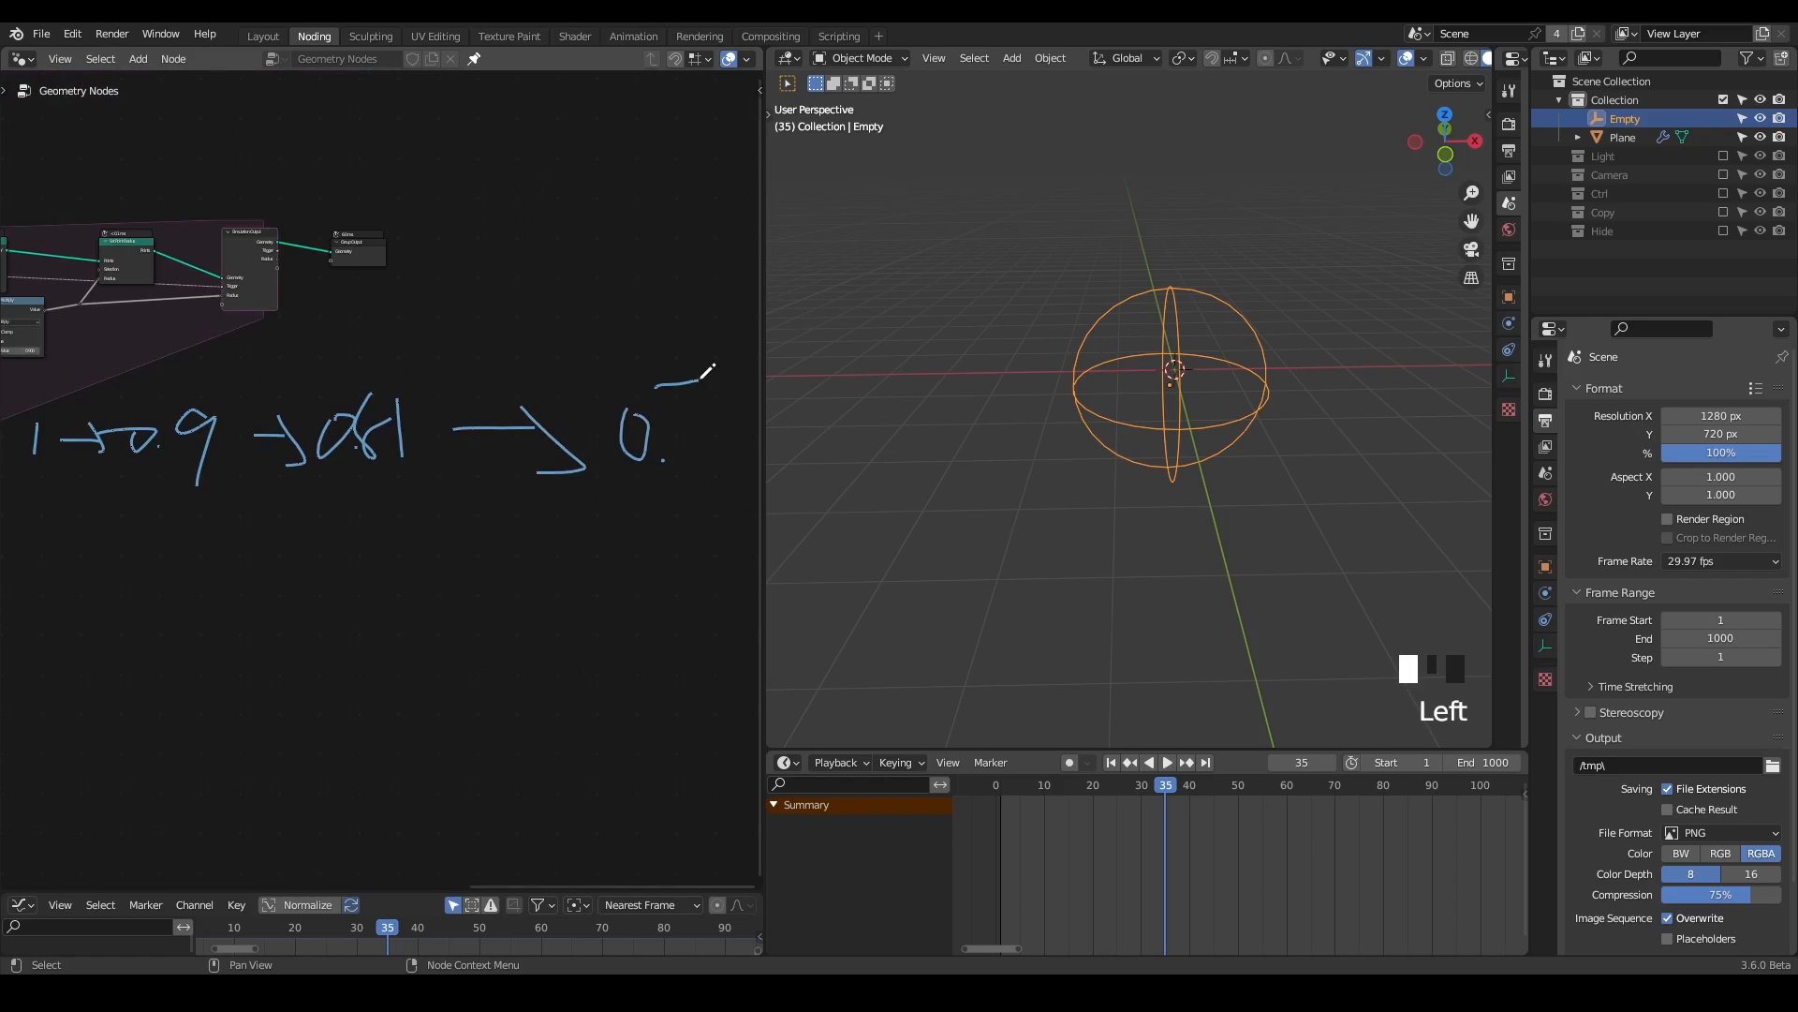
pyautogui.press('d')
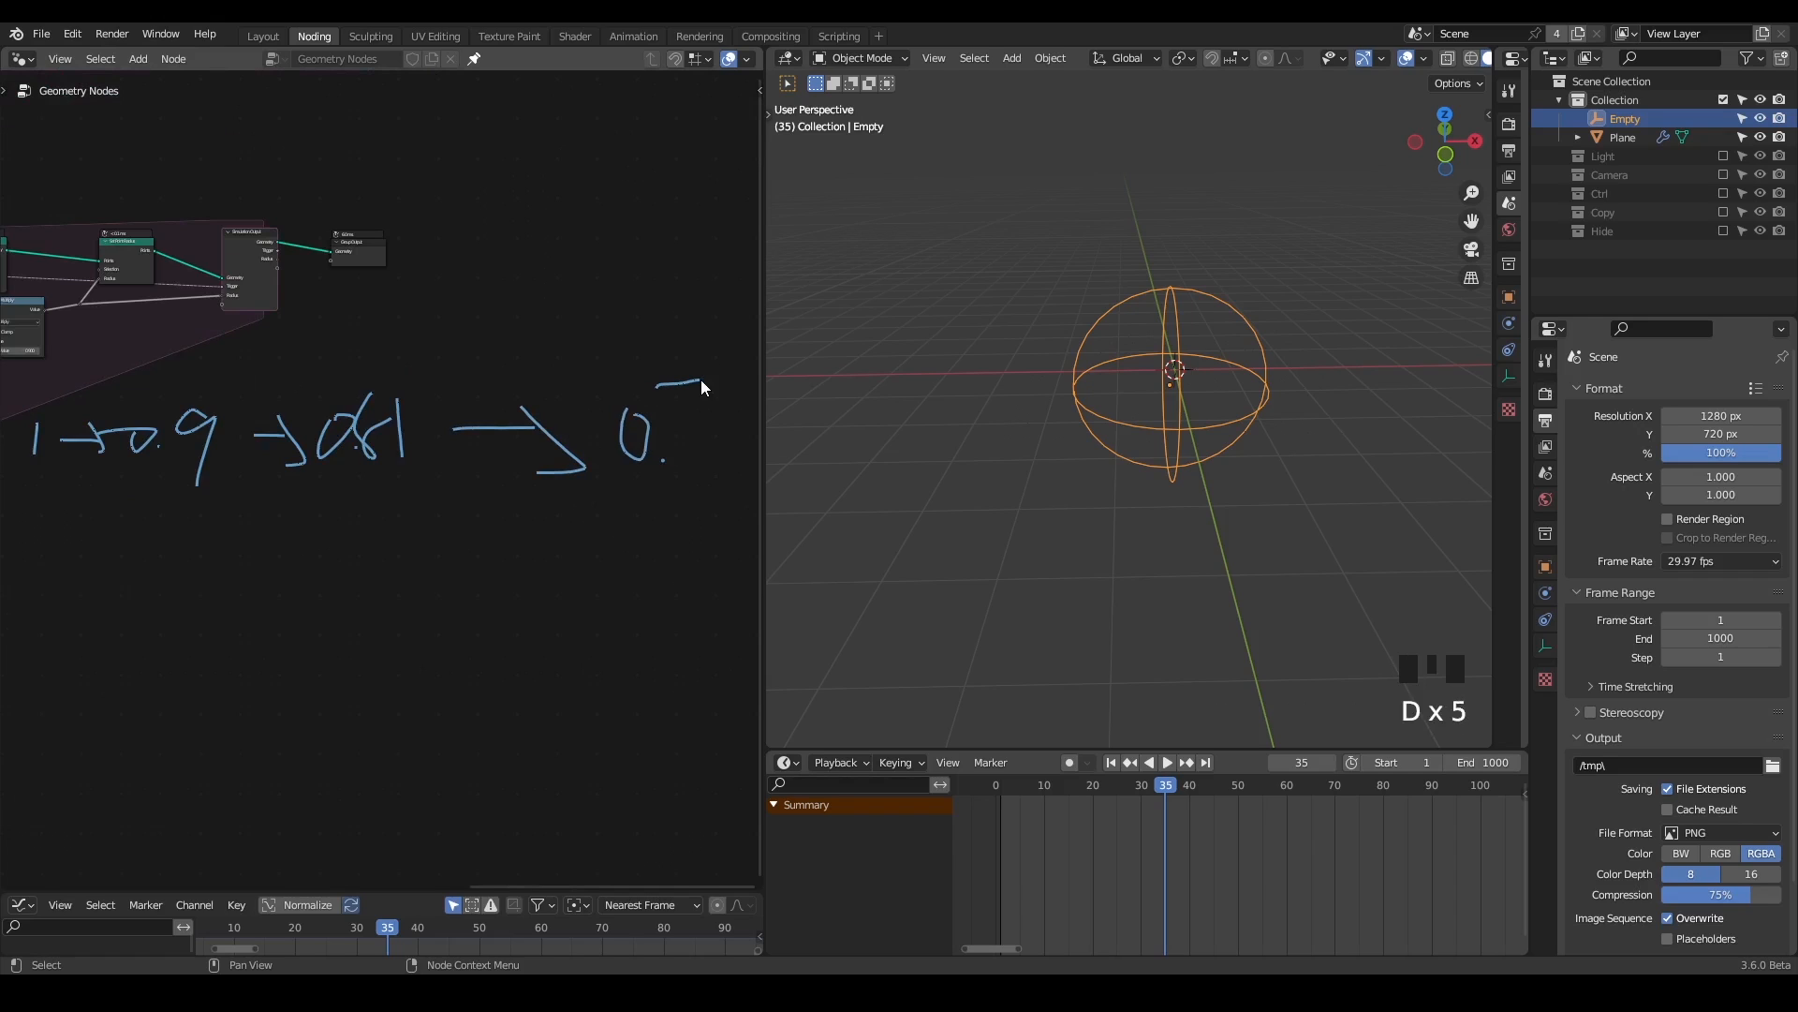
pyautogui.moveTo(705, 386); pyautogui.dragTo(697, 482)
pyautogui.moveTo(724, 420); pyautogui.dragTo(756, 451)
pyautogui.moveTo(792, 428); pyautogui.dragTo(645, 421, button='middle')
pyautogui.moveTo(658, 369); pyautogui.dragTo(658, 444)
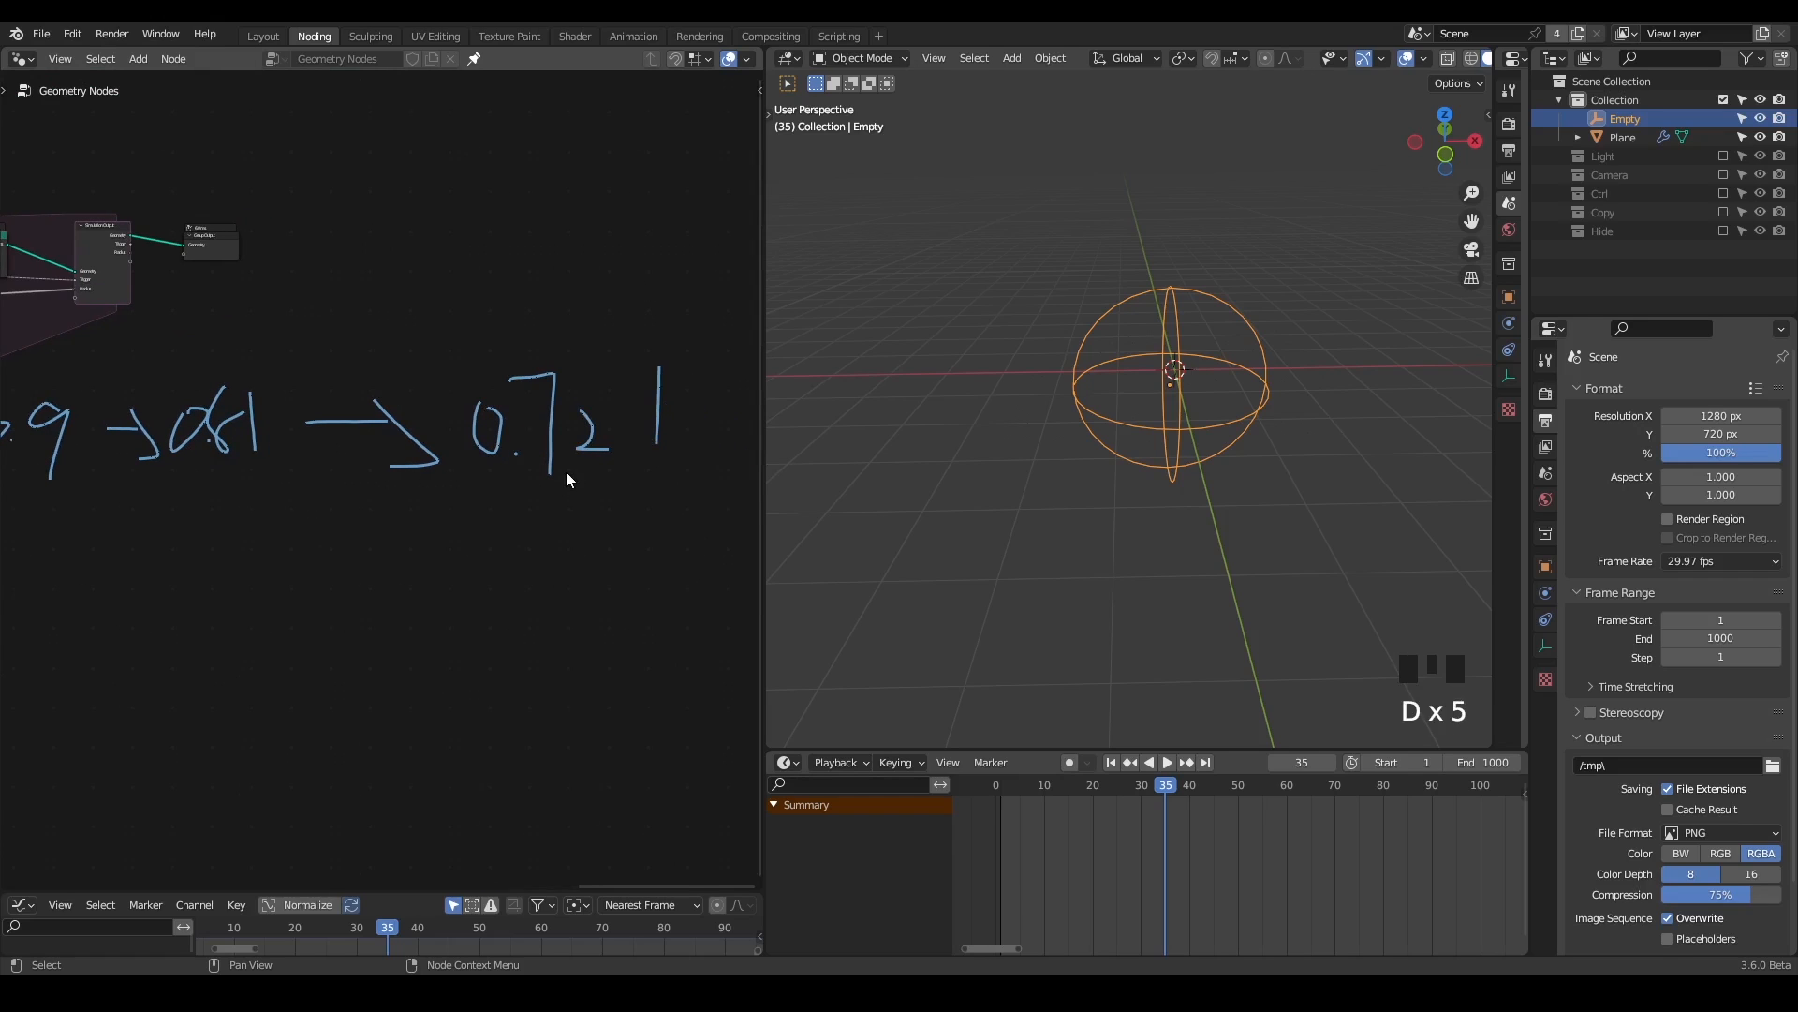
# - Select the Plane object in the viewport and erase the handwritten radius sequence
pyautogui.scroll(-1, 526, 511)
pyautogui.moveTo(631, 511); pyautogui.dragTo(554, 479, button='middle')
pyautogui.scroll(-1, 374, 515)
pyautogui.moveTo(373, 517); pyautogui.dragTo(524, 486, button='middle')
pyautogui.click(1068, 366)
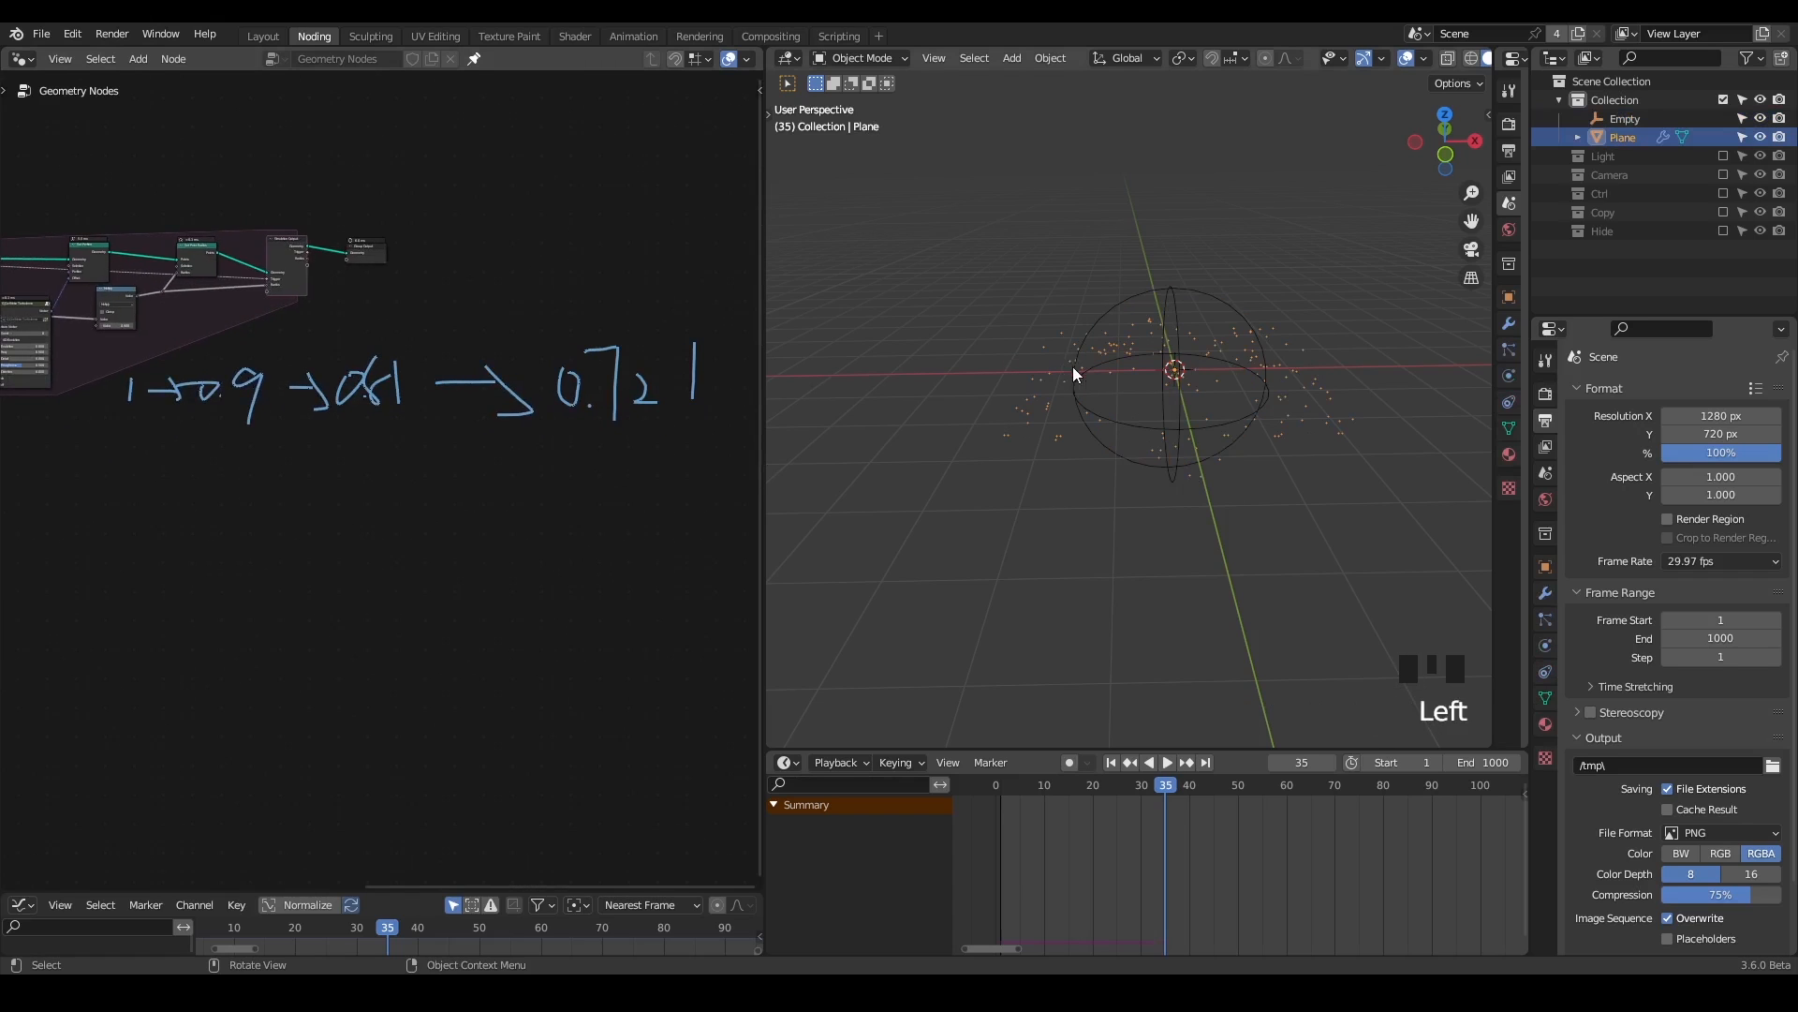
pyautogui.moveTo(649, 396)
pyautogui.mouseDown(button='right')
pyautogui.moveTo(672, 373)
pyautogui.moveTo(222, 398)
pyautogui.mouseUp(button='right')
# - Move the Multiply node down to below and beside G_Curl Noise Turbulence, and select the turbulence node
pyautogui.moveTo(222, 398)
pyautogui.mouseDown(button='middle')
pyautogui.moveTo(562, 440)
pyautogui.moveTo(491, 432)
pyautogui.mouseUp(button='middle')
pyautogui.scroll(4, 381, 401)
pyautogui.scroll(7, 380, 397)
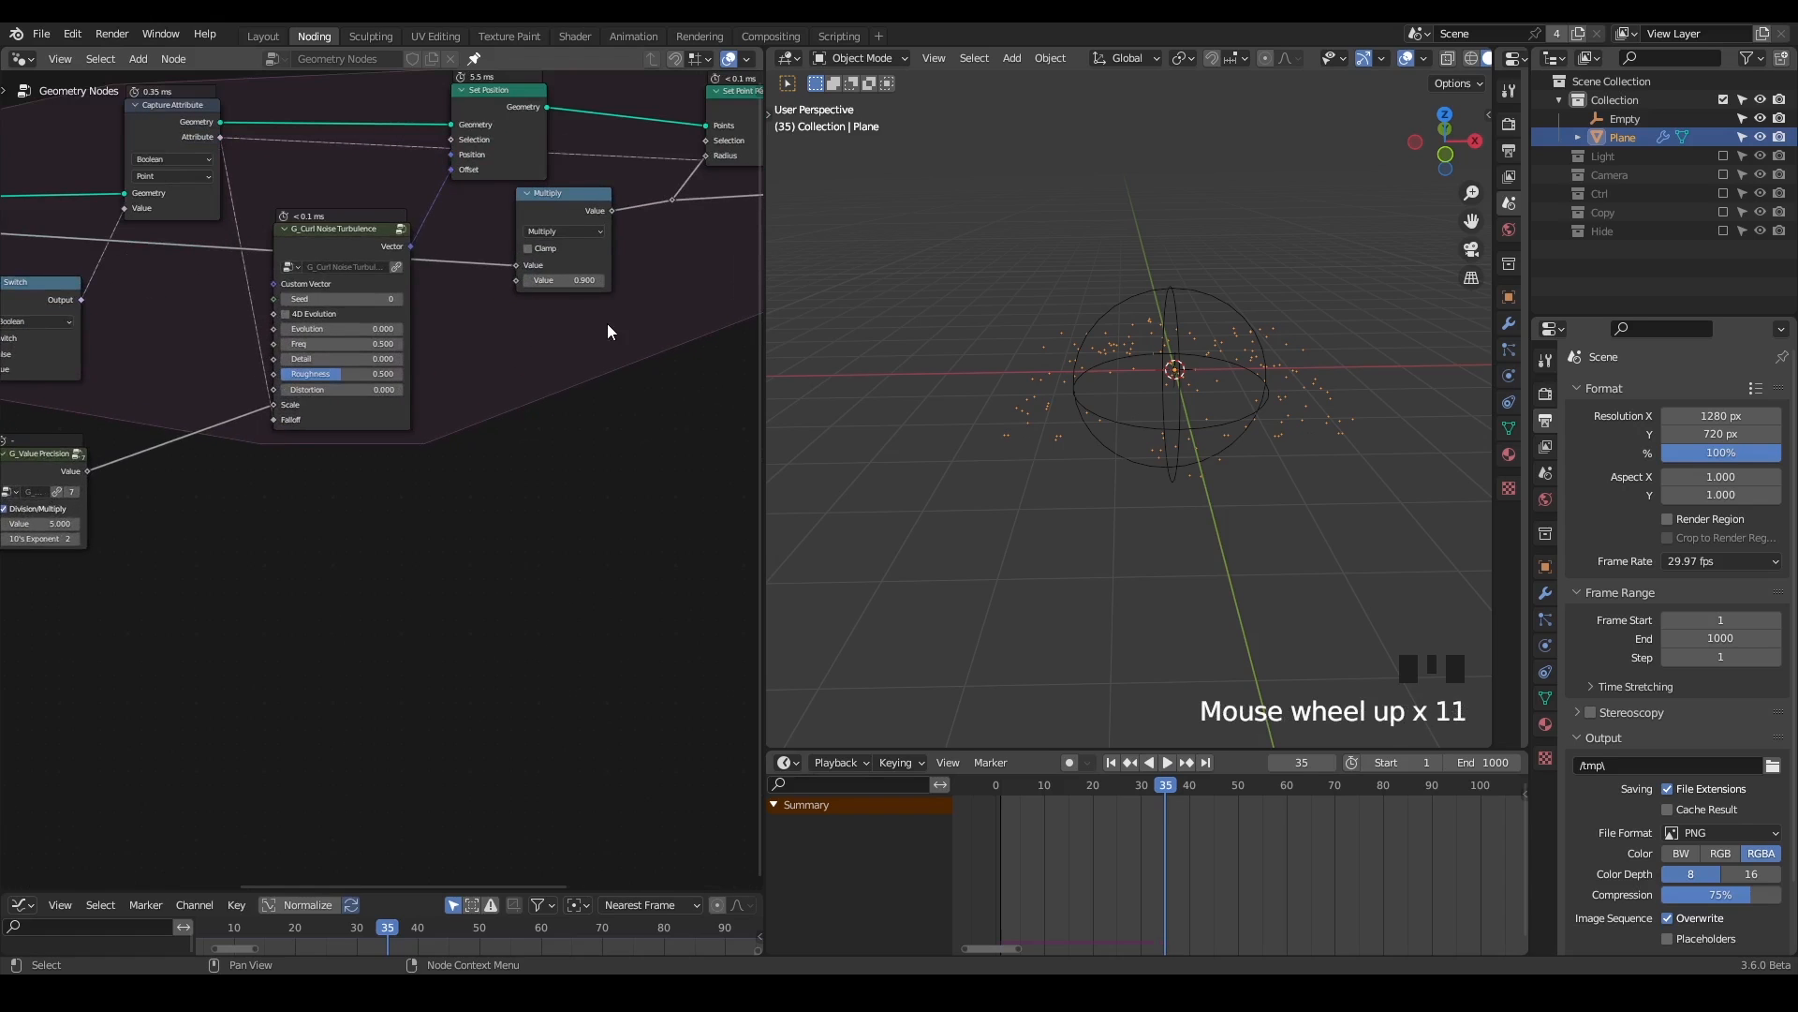
pyautogui.moveTo(607, 326); pyautogui.dragTo(491, 328, button='middle')
pyautogui.moveTo(444, 217); pyautogui.dragTo(448, 231)
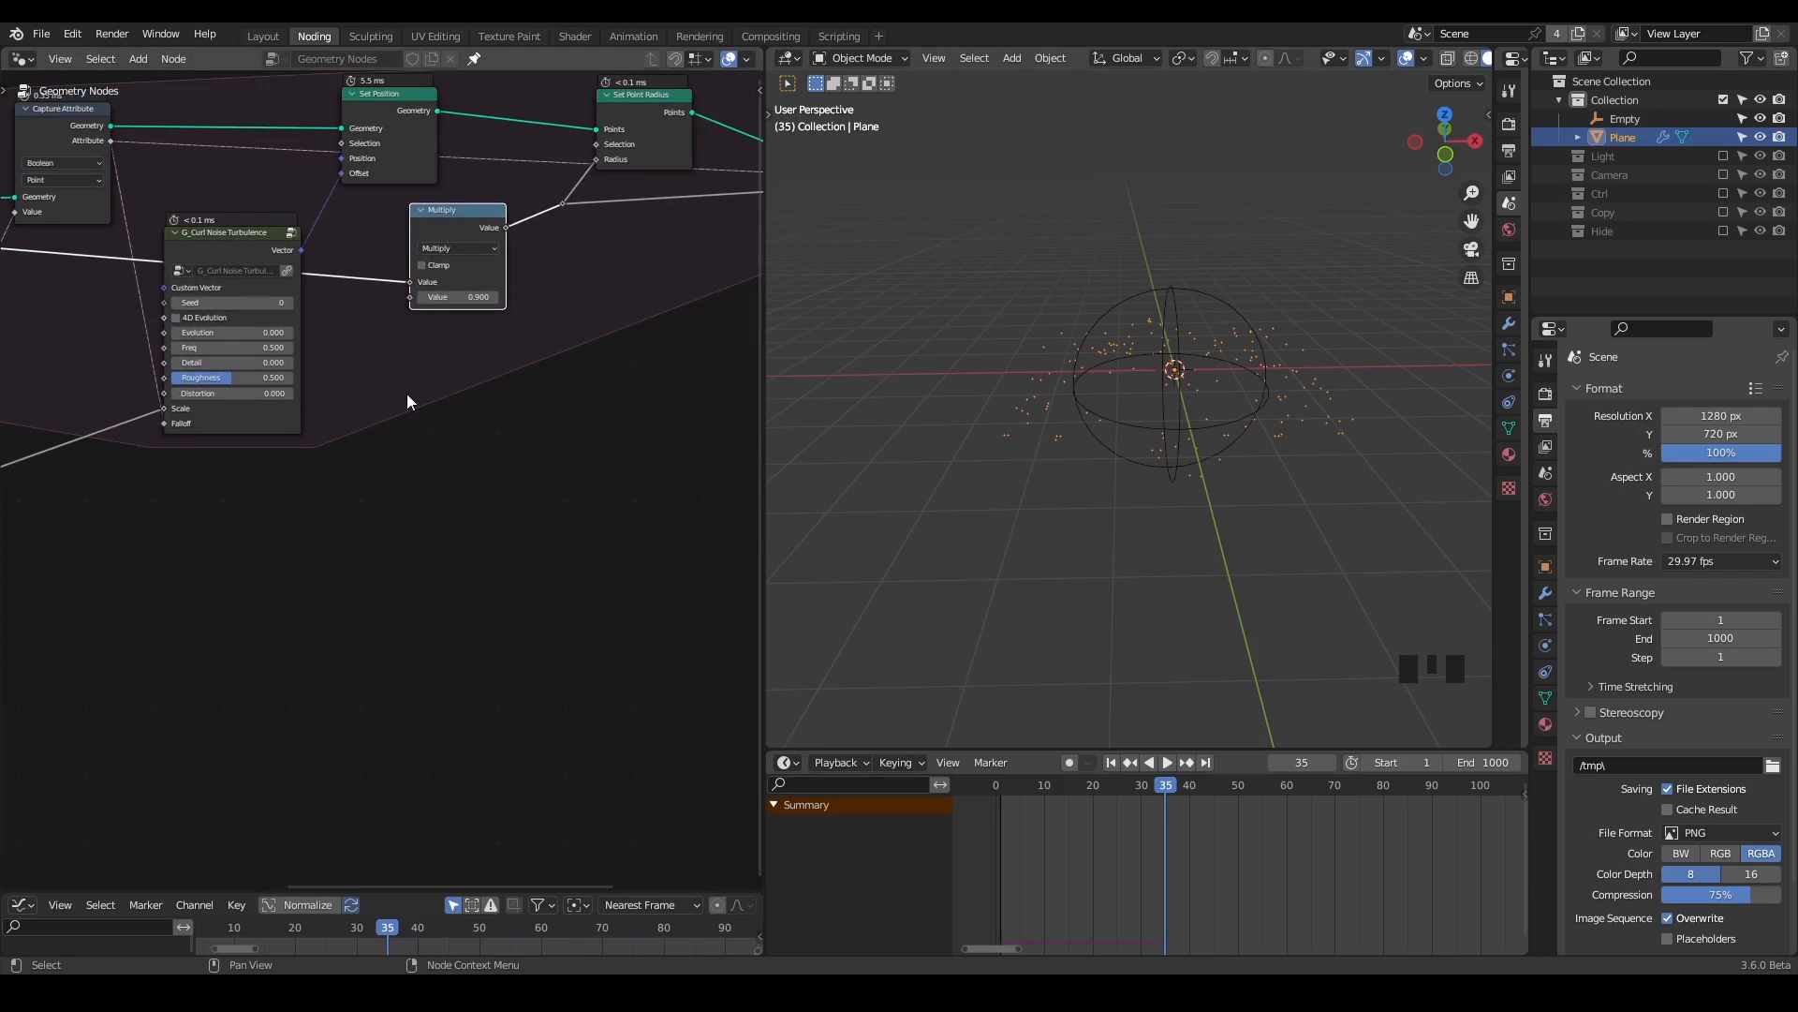
pyautogui.moveTo(463, 239); pyautogui.dragTo(434, 462)
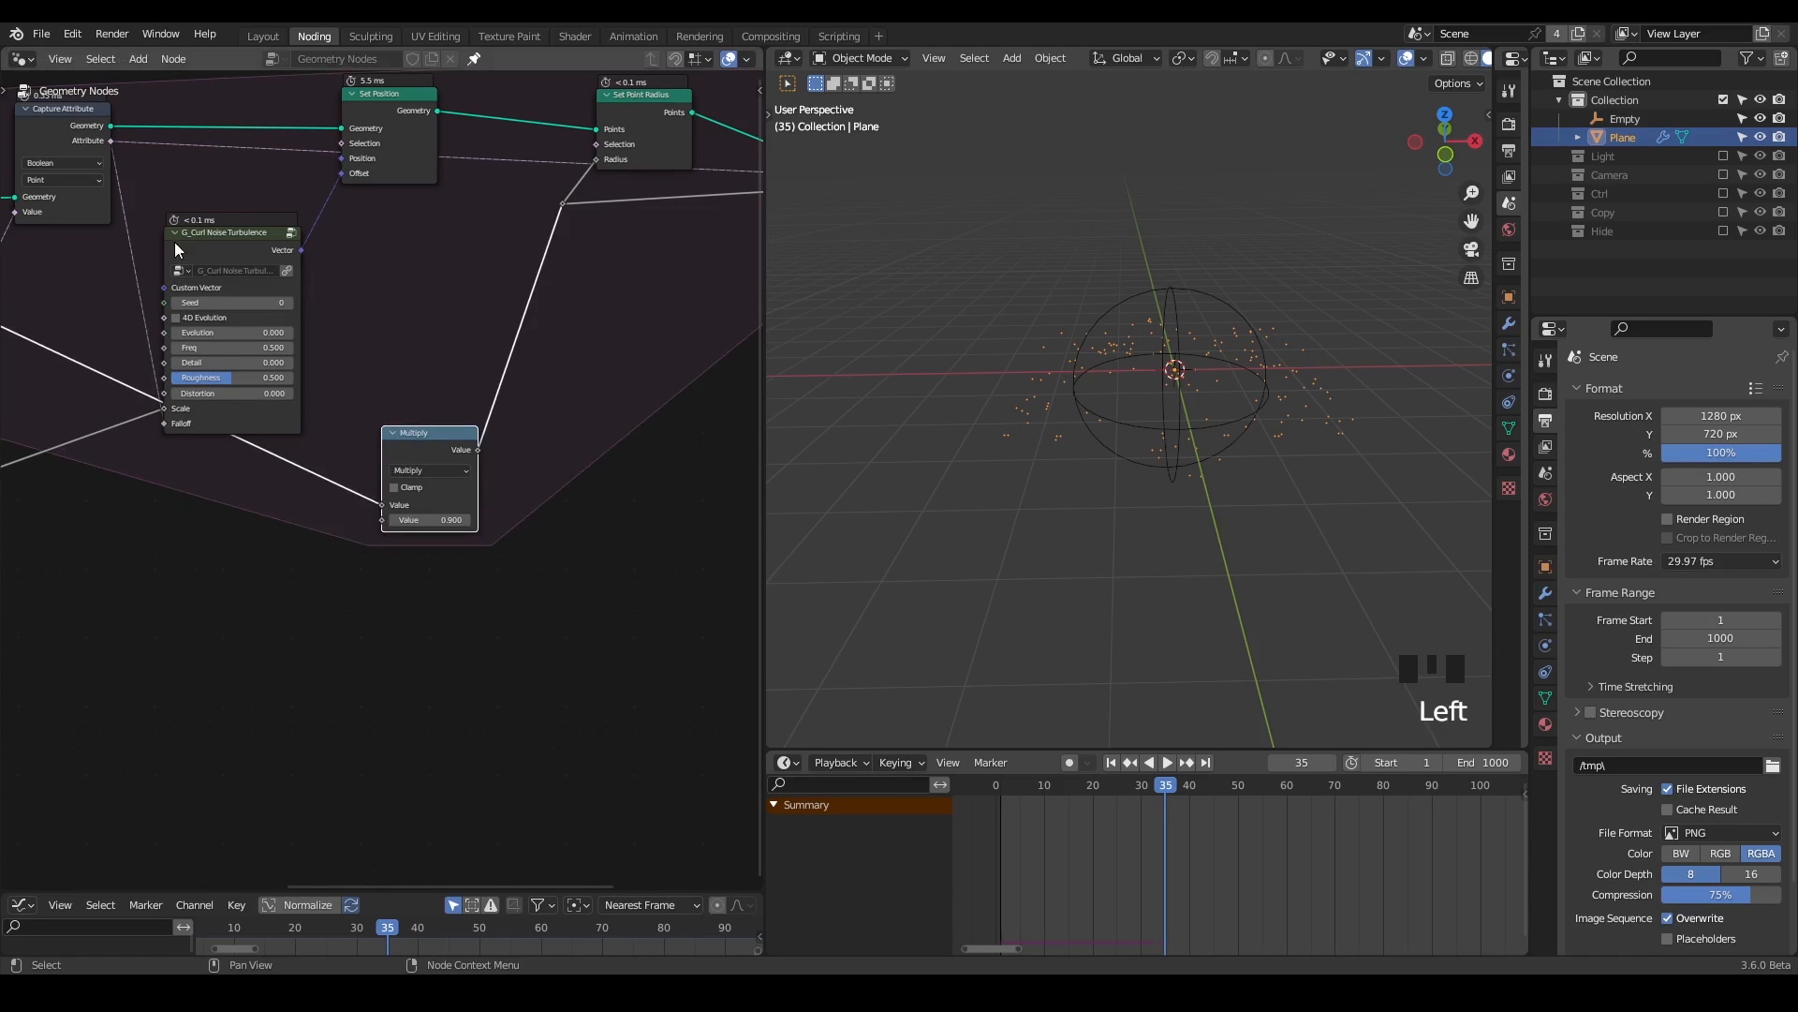
pyautogui.moveTo(1127, 408); pyautogui.dragTo(1114, 470, button='middle')
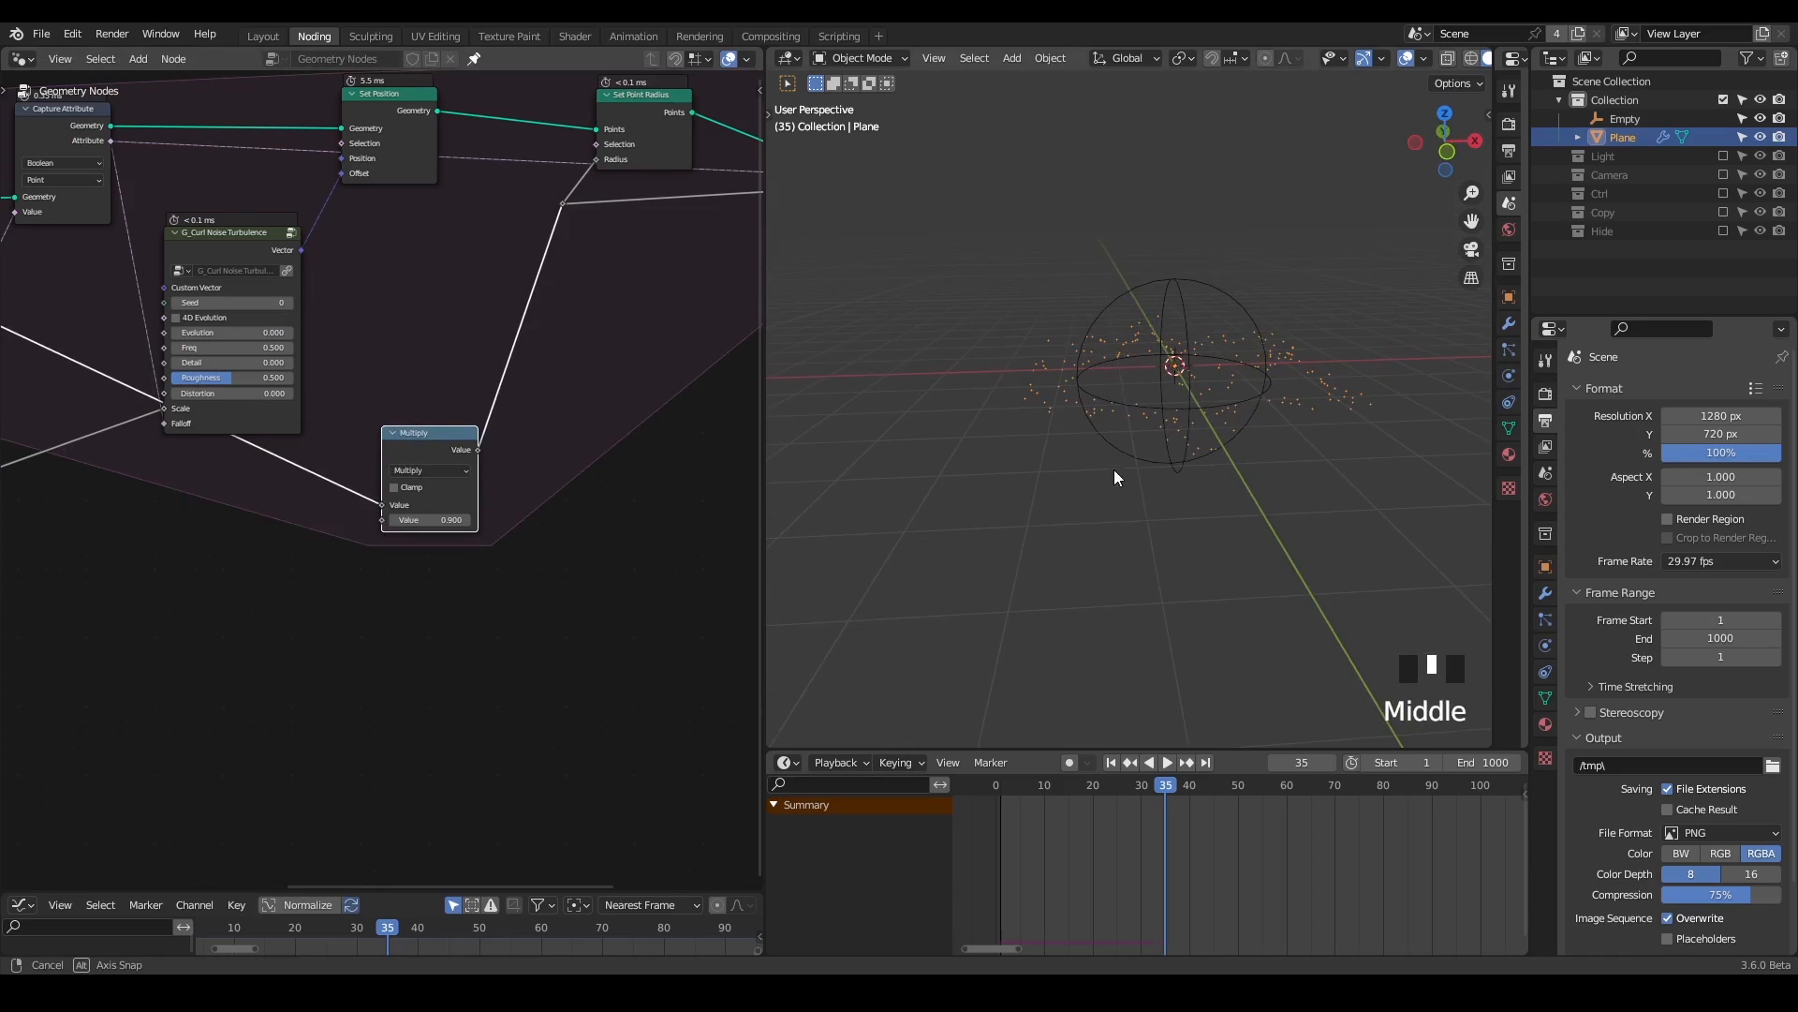
pyautogui.click(182, 232)
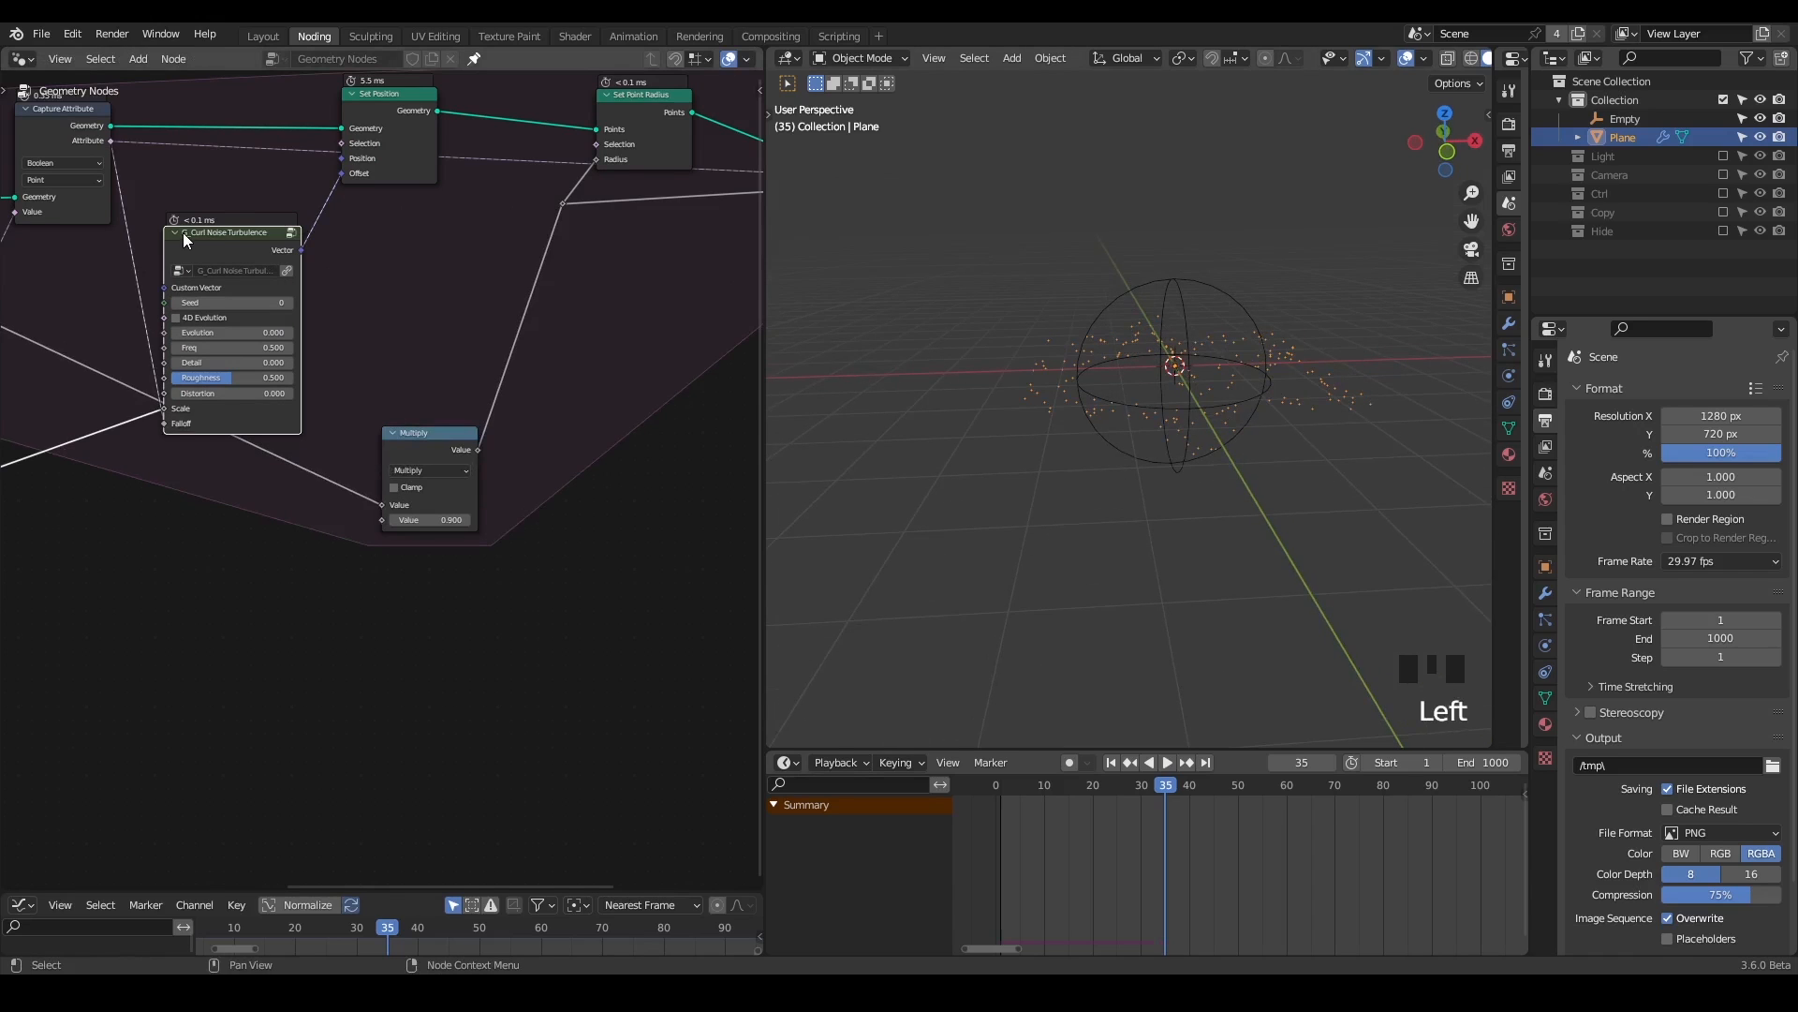
# - Collapse the G_Curl Noise Turbulence node and move the Multiply node directly below it in a wider node editor
pyautogui.click(178, 228)
pyautogui.moveTo(152, 327); pyautogui.dragTo(318, 295, button='middle')
pyautogui.moveTo(554, 406); pyautogui.dragTo(339, 408)
pyautogui.moveTo(766, 311); pyautogui.dragTo(1023, 311)
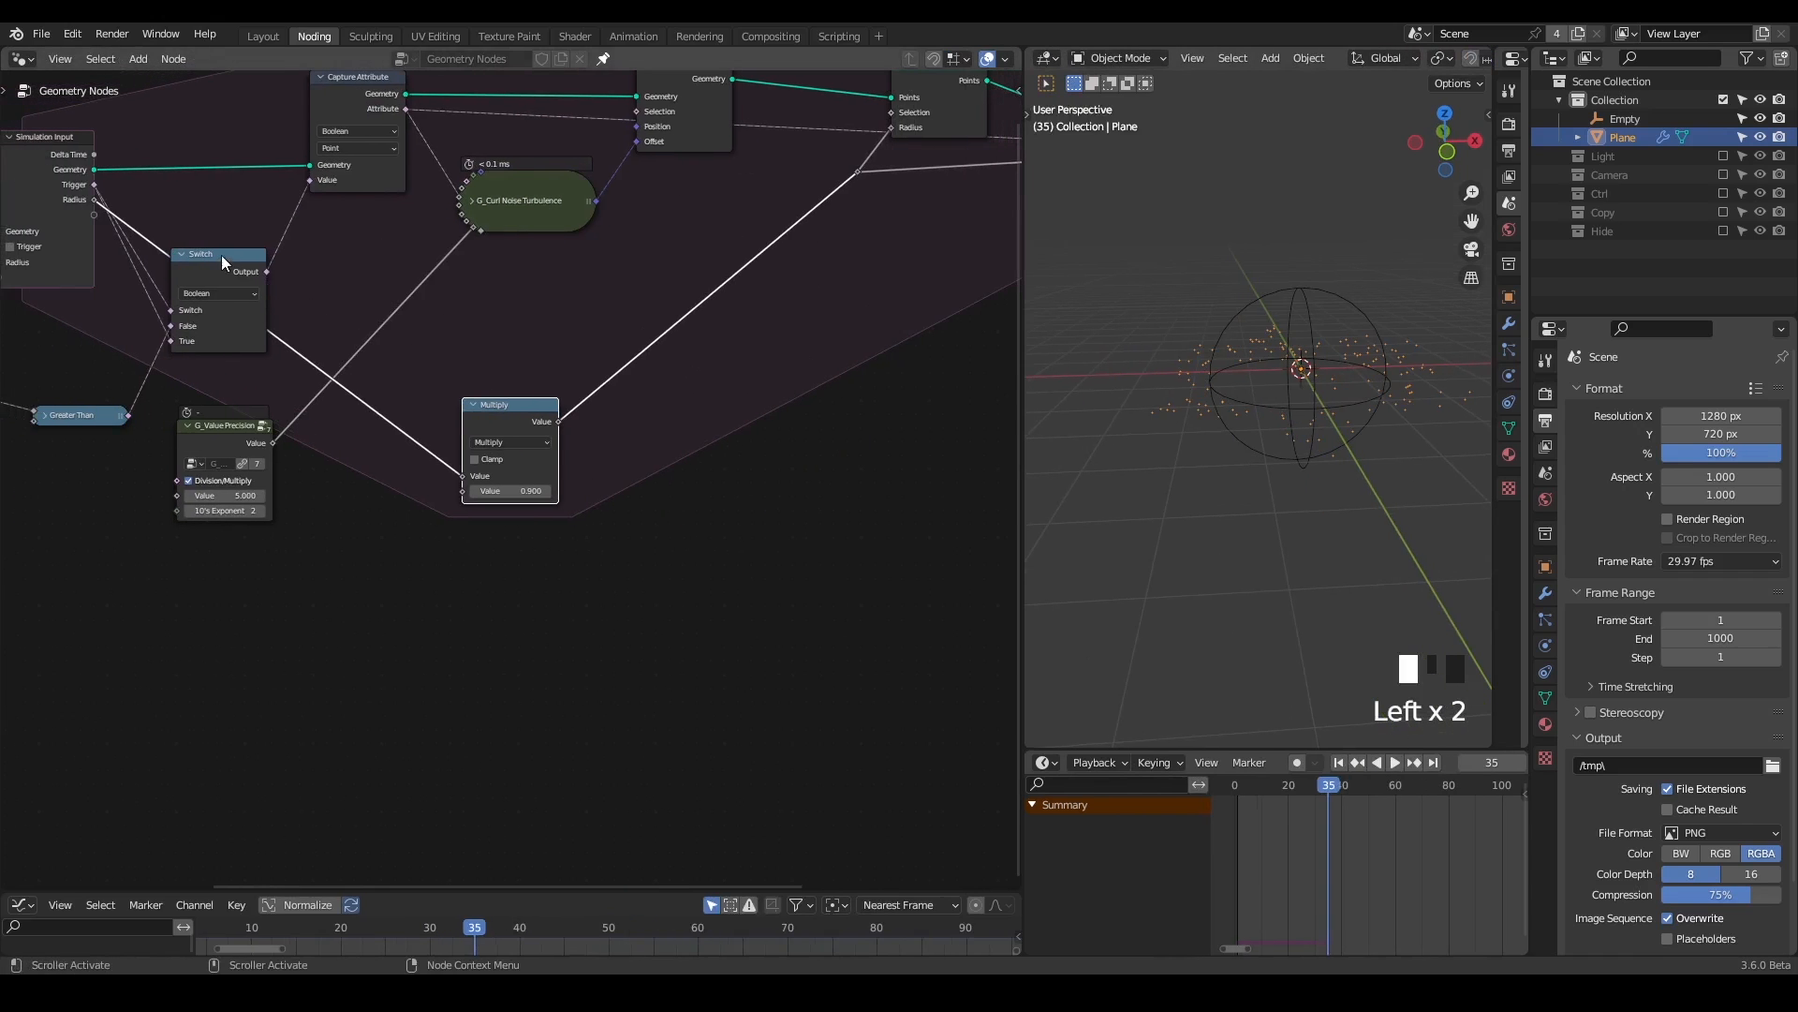
# - Duplicate the Boolean Switch node with its incoming links, set the copy to Float, and place it beside the Multiply node
pyautogui.moveTo(221, 255); pyautogui.dragTo(262, 250)
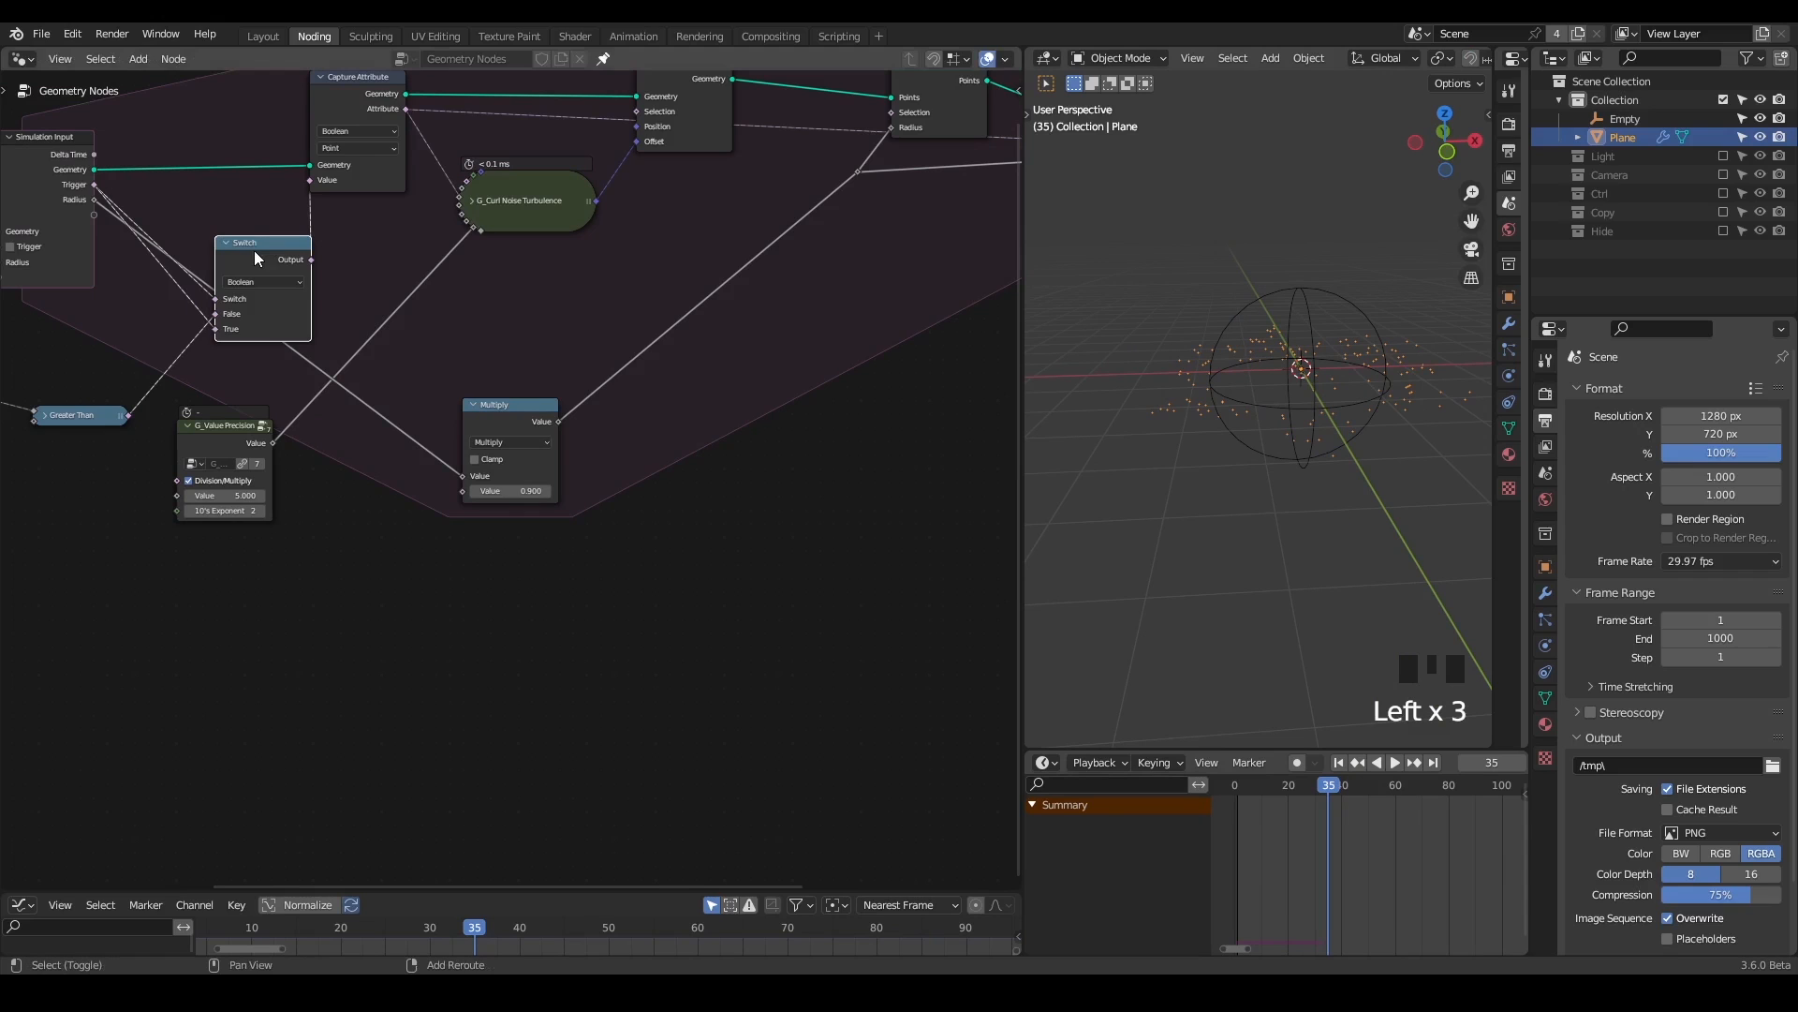
pyautogui.hotkey('shift', 'ctrl', 'd')
pyautogui.click(809, 379)
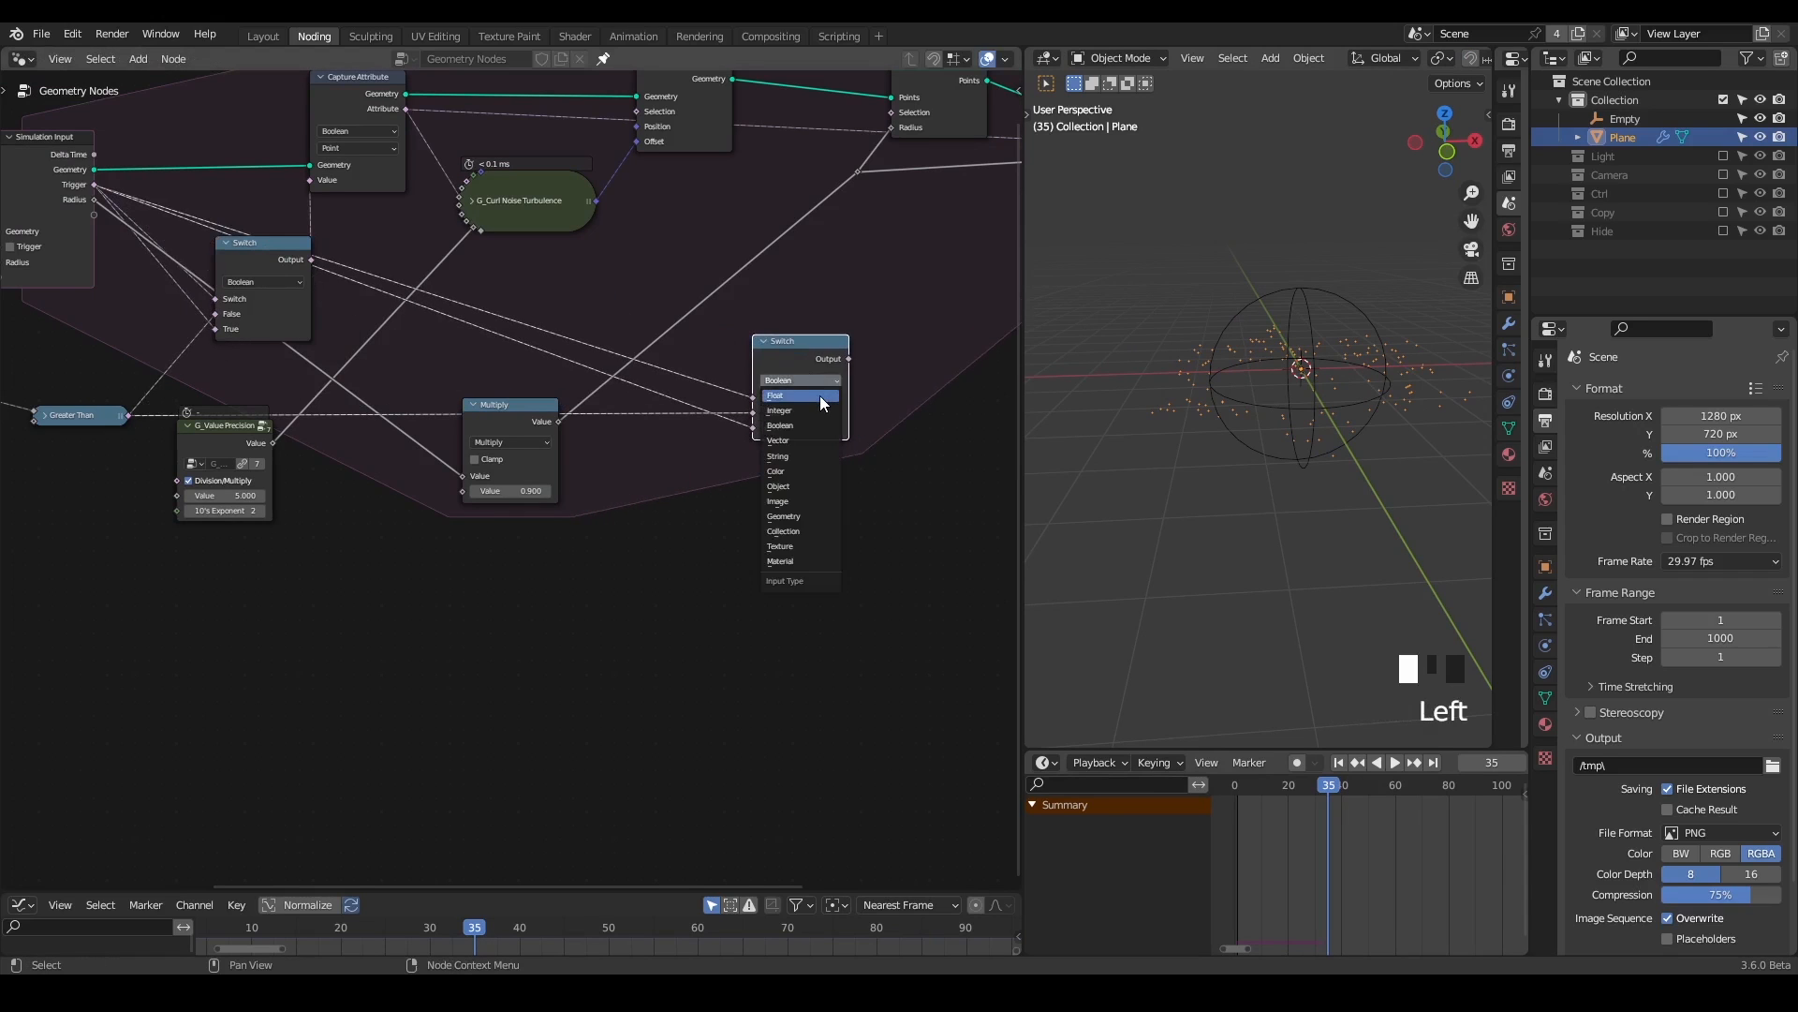
pyautogui.click(819, 395)
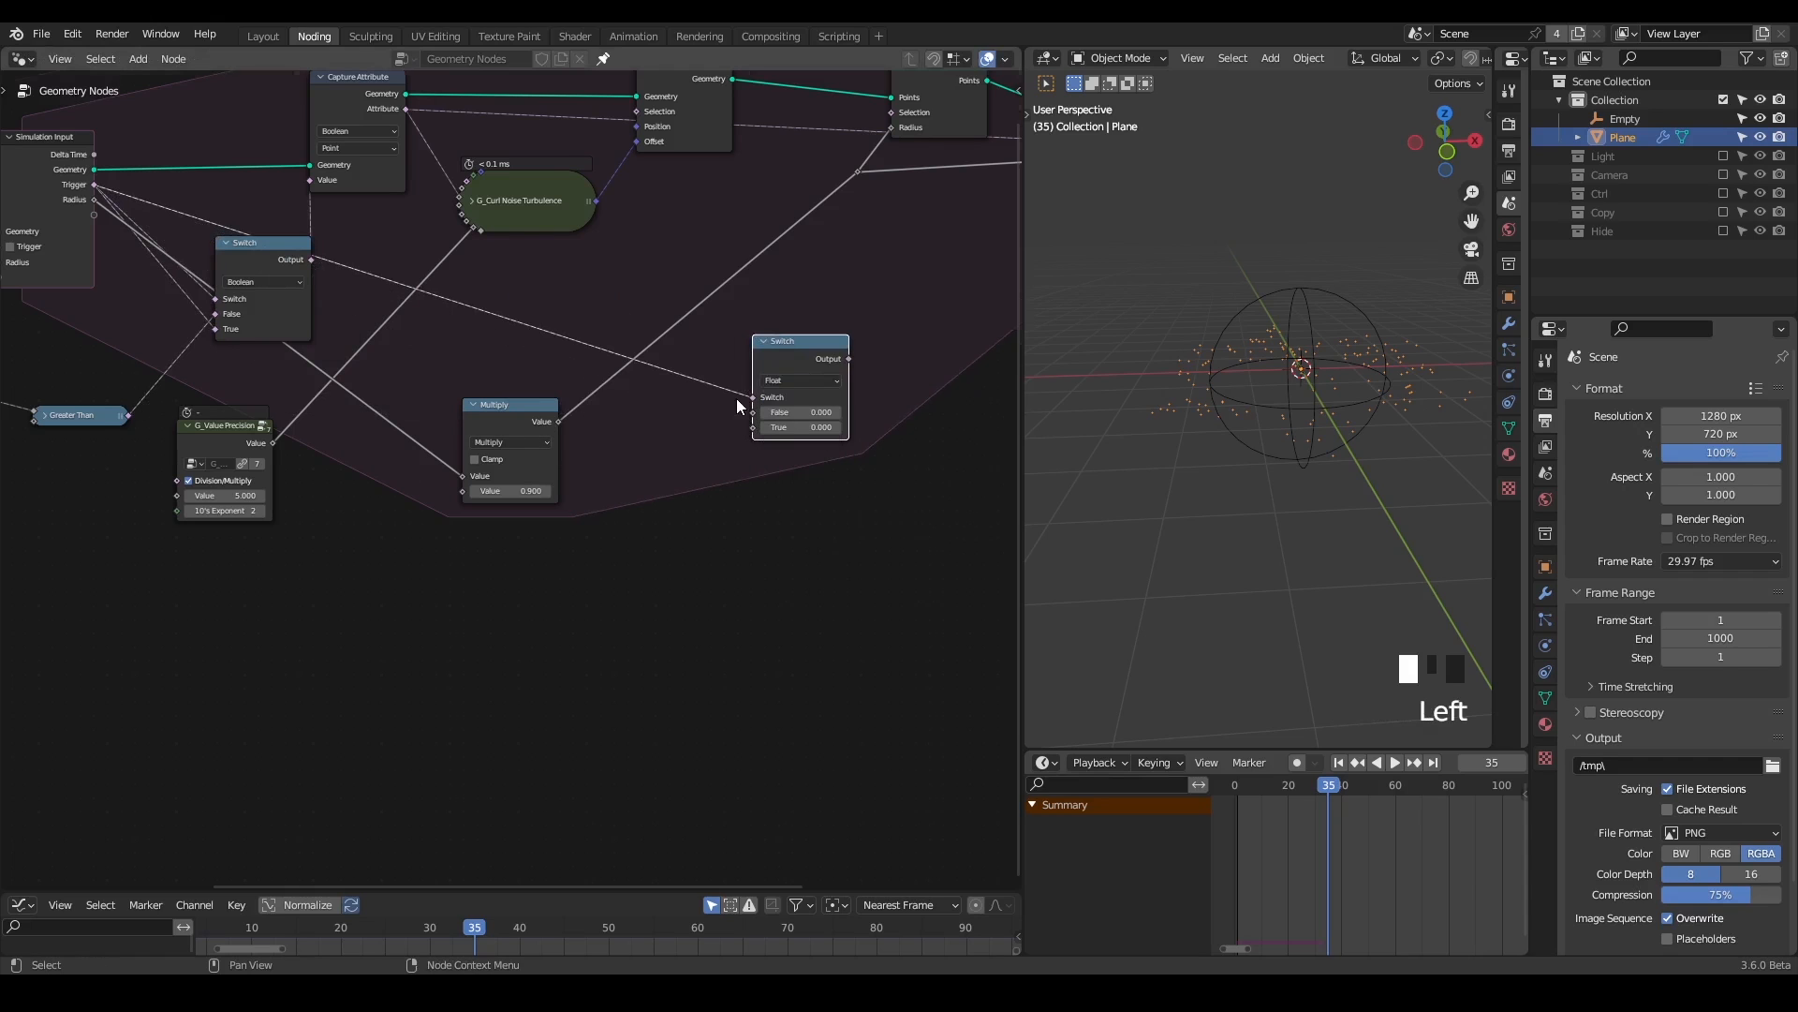
pyautogui.scroll(3, 737, 406)
pyautogui.moveTo(768, 401); pyautogui.dragTo(735, 368)
pyautogui.moveTo(534, 450); pyautogui.dragTo(487, 481, button='middle')
pyautogui.scroll(-1, 474, 510)
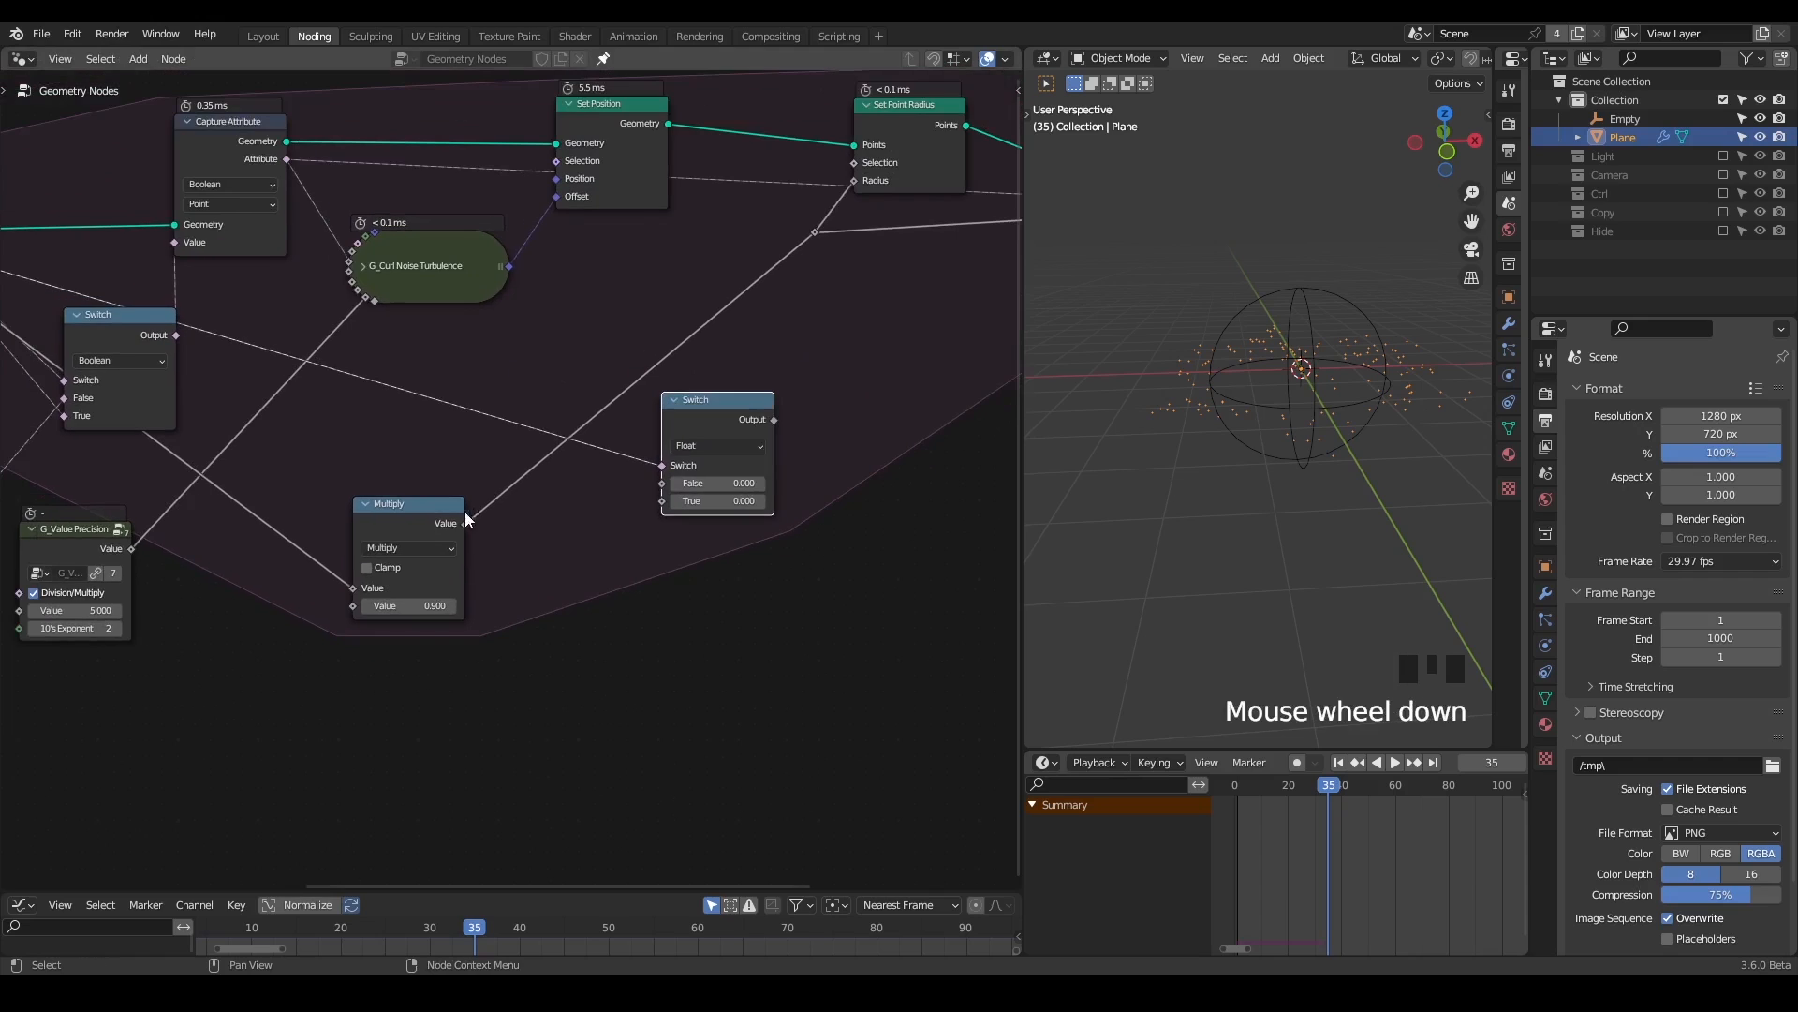
# - Connect the Multiply output to the Float Switch's True input and the Simulation Input's Radius to its False input
pyautogui.moveTo(465, 523); pyautogui.dragTo(662, 501)
pyautogui.moveTo(678, 424); pyautogui.dragTo(649, 420)
pyautogui.press('d')
pyautogui.moveTo(333, 531)
pyautogui.mouseDown()
pyautogui.moveTo(320, 556)
pyautogui.moveTo(310, 543)
pyautogui.mouseUp()
pyautogui.moveTo(459, 558)
pyautogui.mouseDown(button='right')
pyautogui.moveTo(298, 665)
pyautogui.moveTo(405, 511)
pyautogui.mouseUp(button='right')
pyautogui.scroll(-4, 409, 451)
pyautogui.moveTo(339, 431); pyautogui.dragTo(398, 426, button='middle')
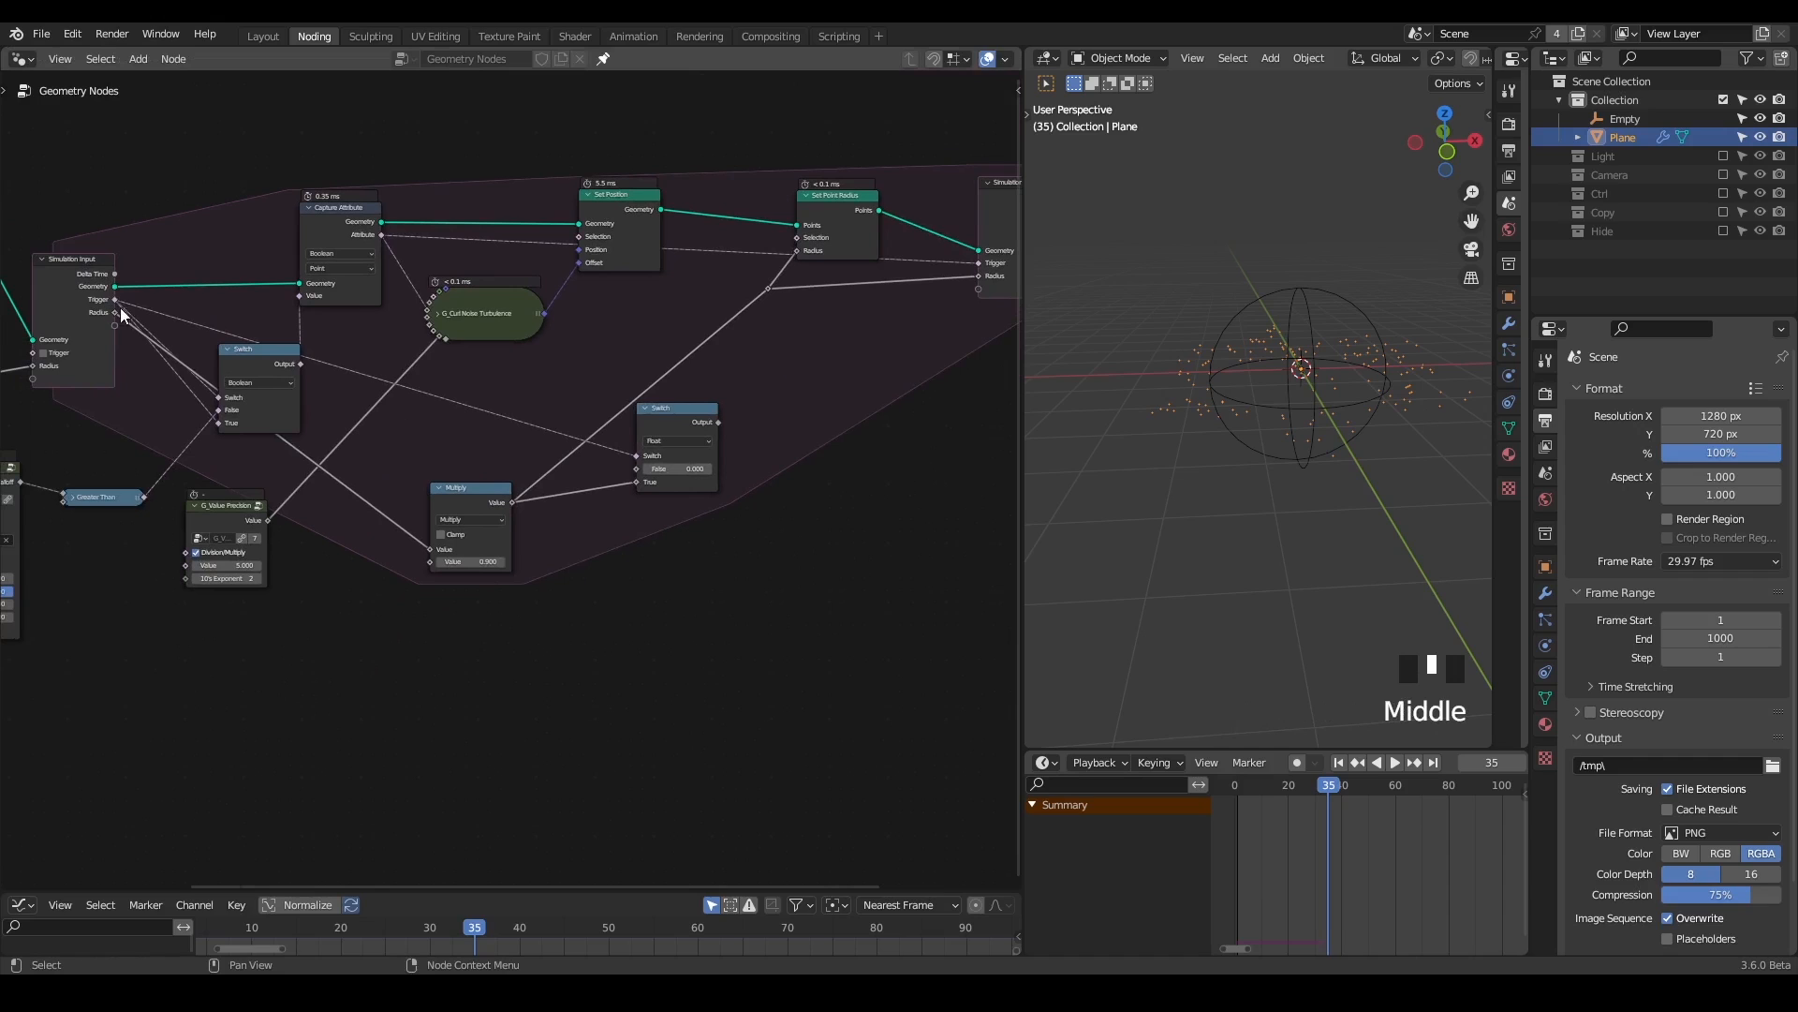
pyautogui.moveTo(113, 315); pyautogui.dragTo(657, 389)
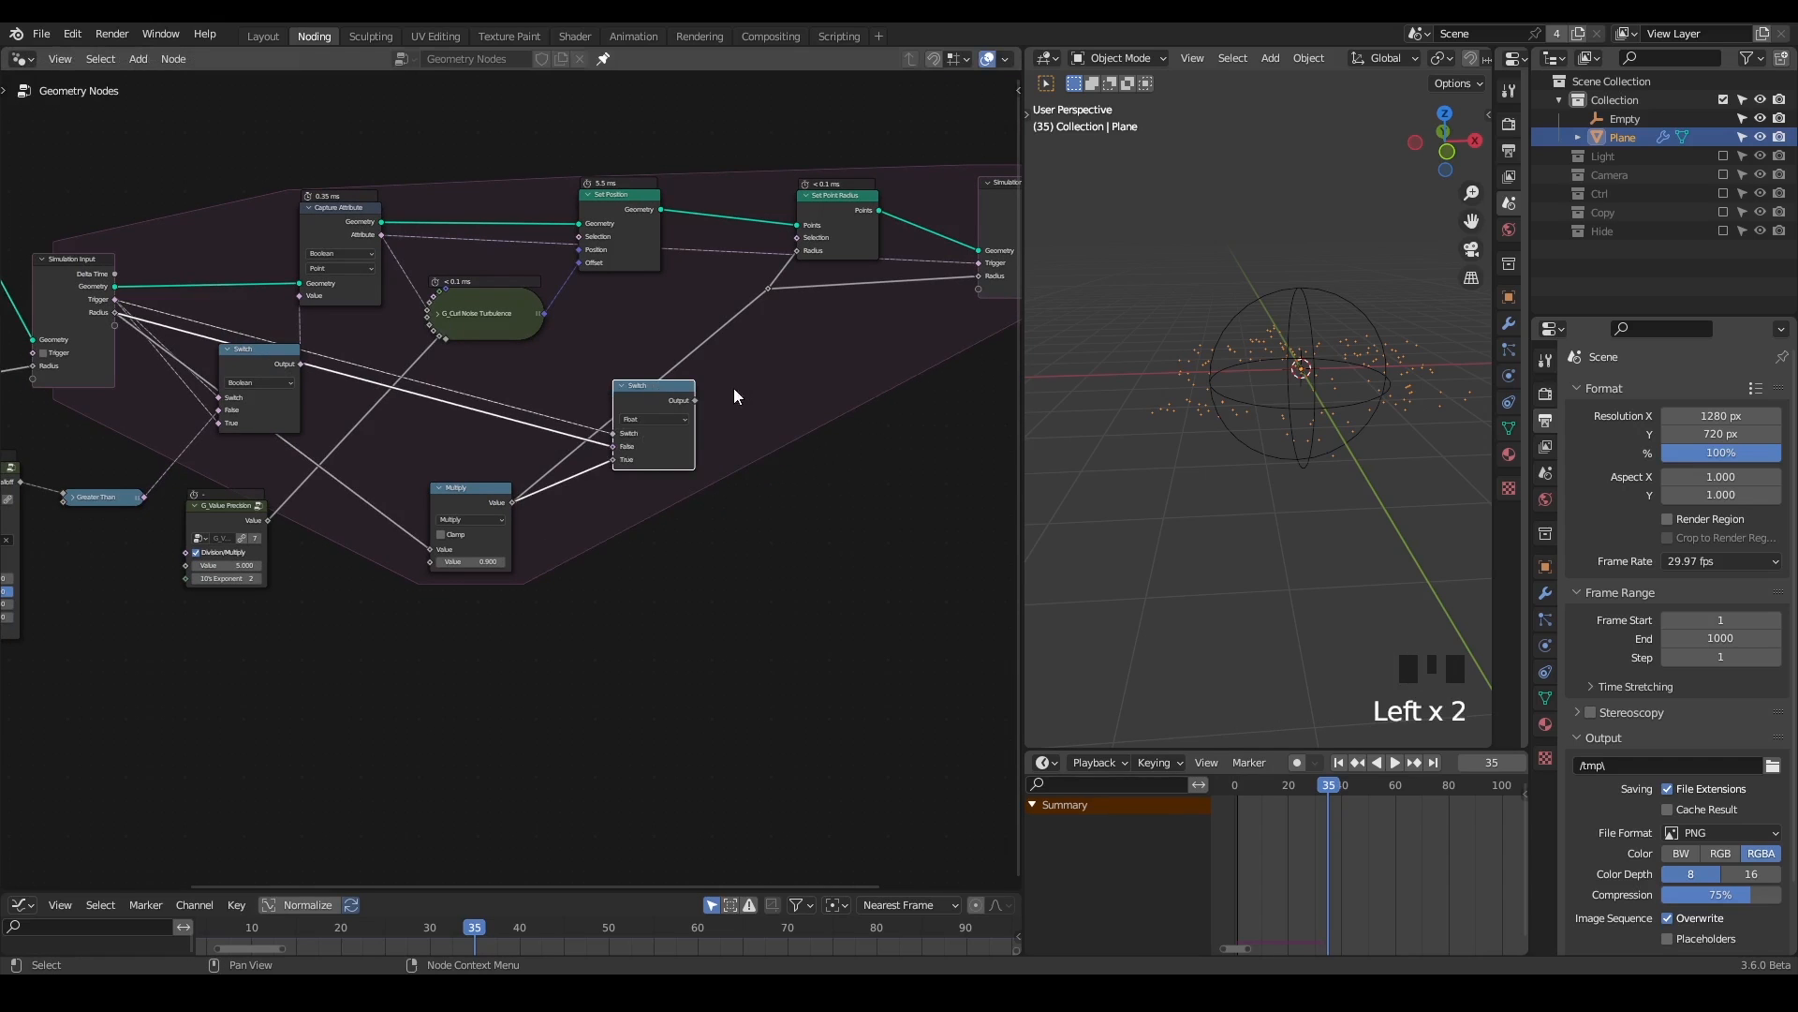
# - Feed the Float Switch's output into the reroute leading to Set Point Radius, and give the 3D viewport more room
pyautogui.scroll(3, 548, 435)
pyautogui.scroll(3, 548, 436)
pyautogui.moveTo(496, 415); pyautogui.dragTo(559, 359)
pyautogui.moveTo(611, 232); pyautogui.dragTo(612, 236)
pyautogui.moveTo(1022, 346); pyautogui.dragTo(883, 341)
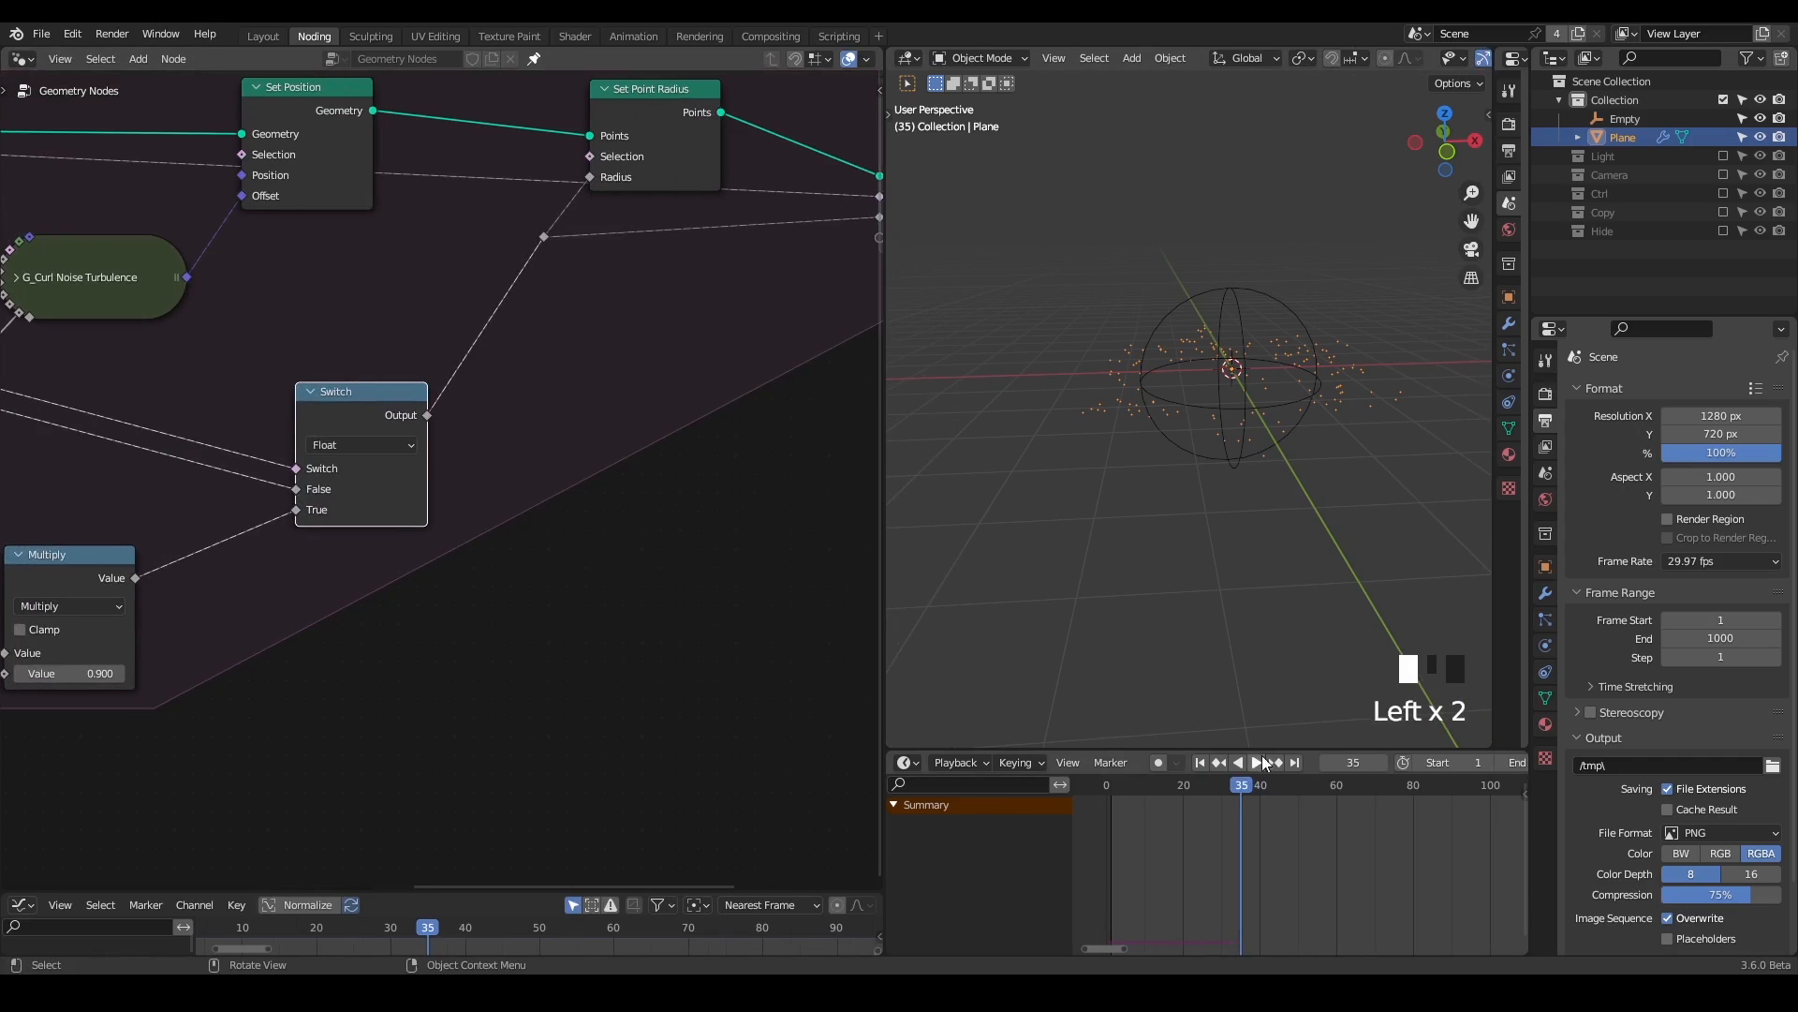
# - Play the simulation from the first frame and watch the touched points in the viewport
pyautogui.click(1202, 764)
pyautogui.click(1257, 762)
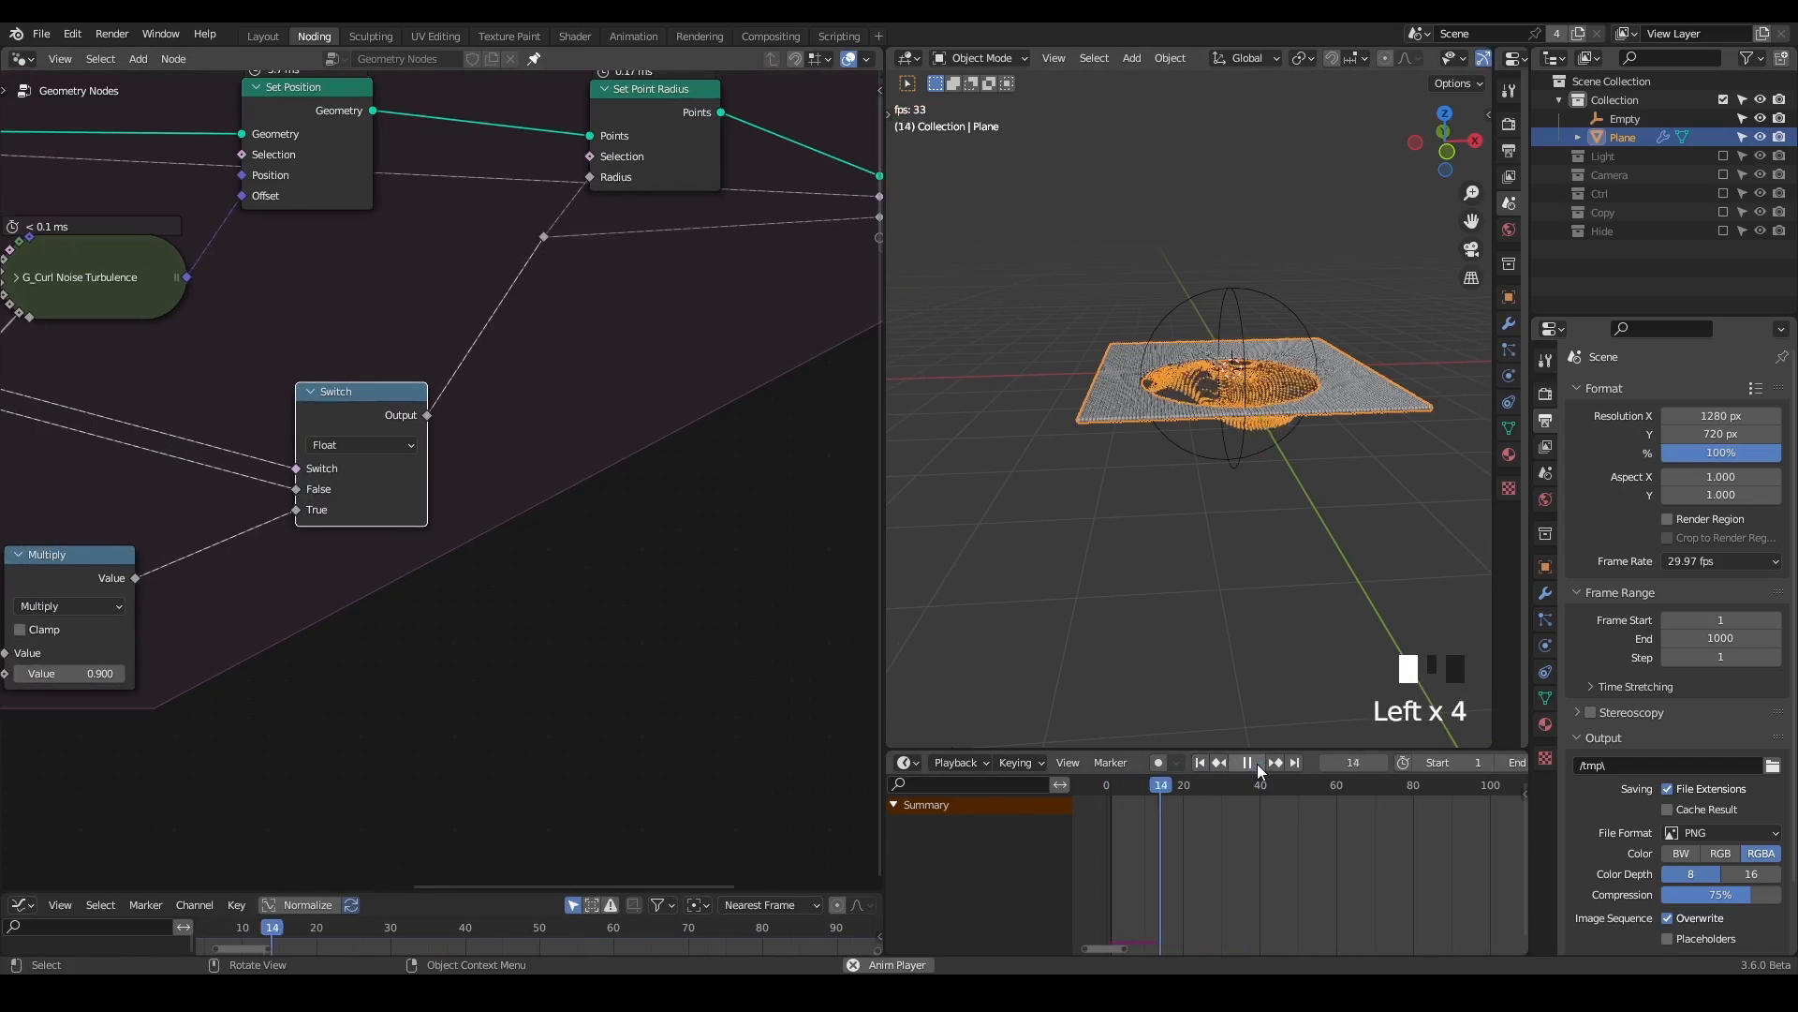
pyautogui.moveTo(1233, 469); pyautogui.dragTo(1313, 340, button='middle')
pyautogui.press('g')
pyautogui.rightClick(1300, 324)
# - Select the Empty and move it across the grid along X, along Y, and within the horizontal plane during playback
pyautogui.click(1278, 229)
pyautogui.click(1287, 236)
pyautogui.press('g')
pyautogui.press('x')
pyautogui.click(1124, 230)
pyautogui.press('g')
pyautogui.press('y')
pyautogui.click(1108, 153)
pyautogui.press('g')
pyautogui.hotkey('shift', 'z')
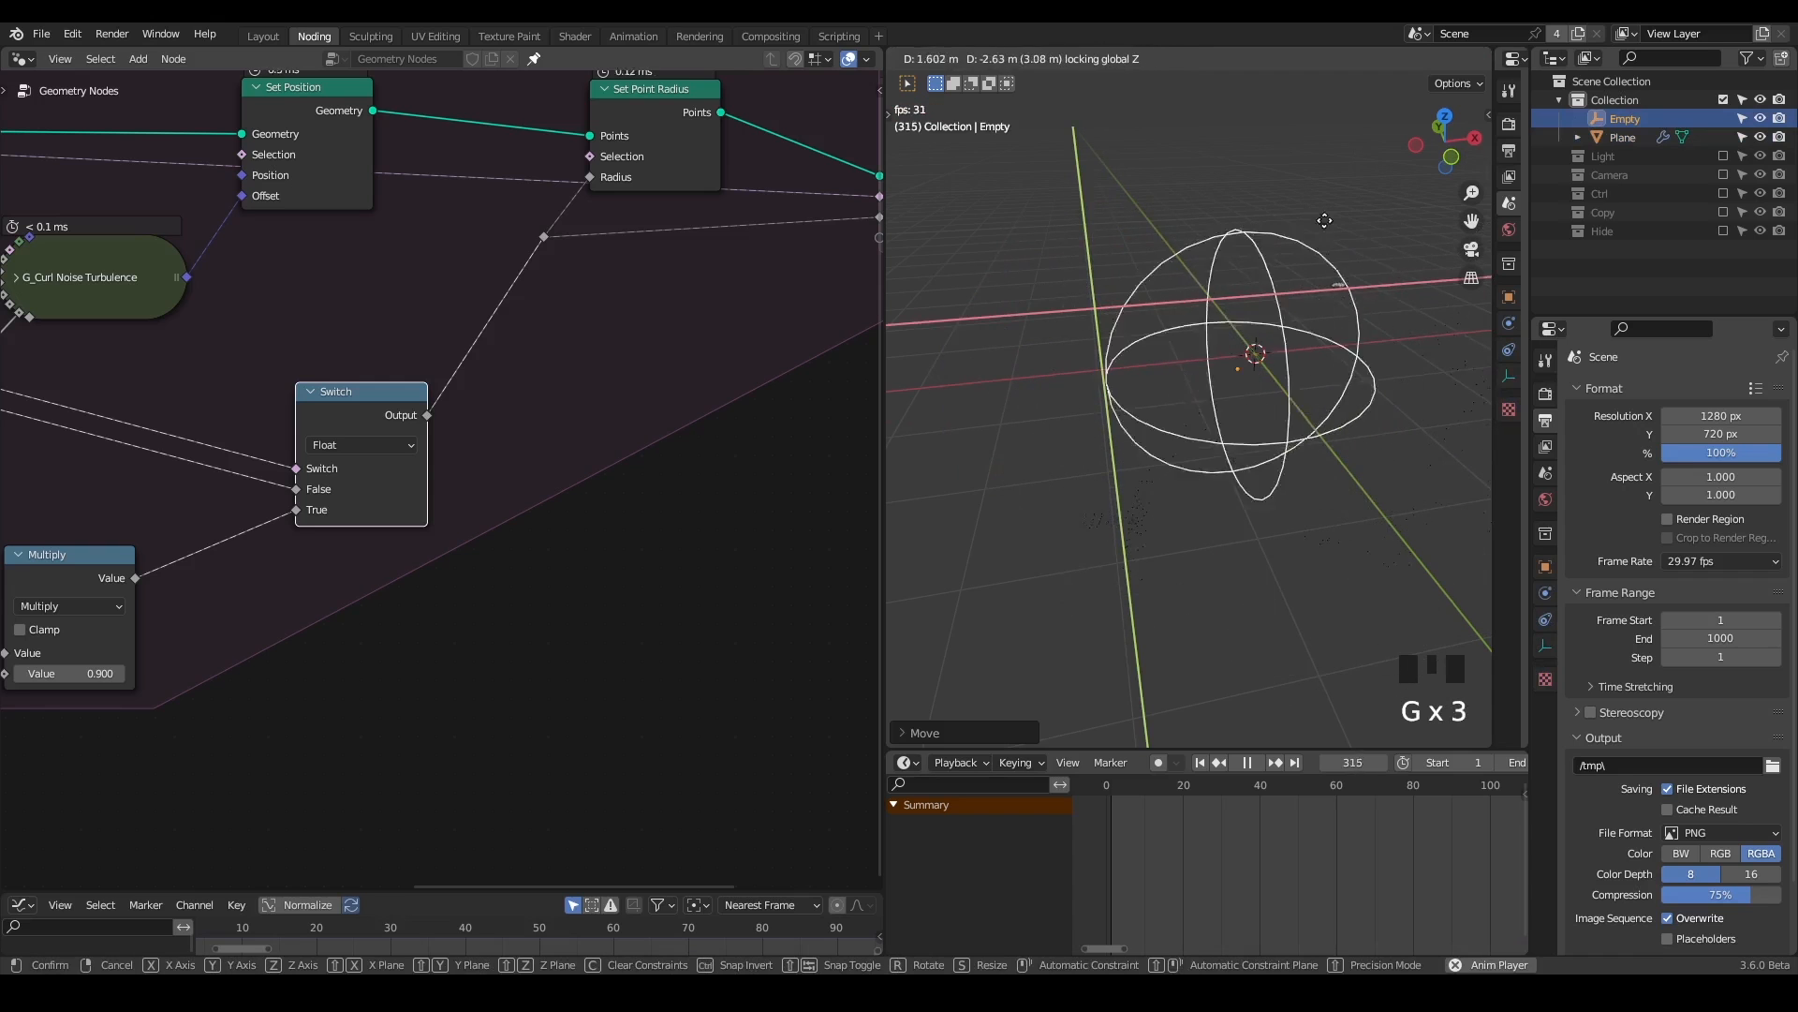
pyautogui.click(1214, 785)
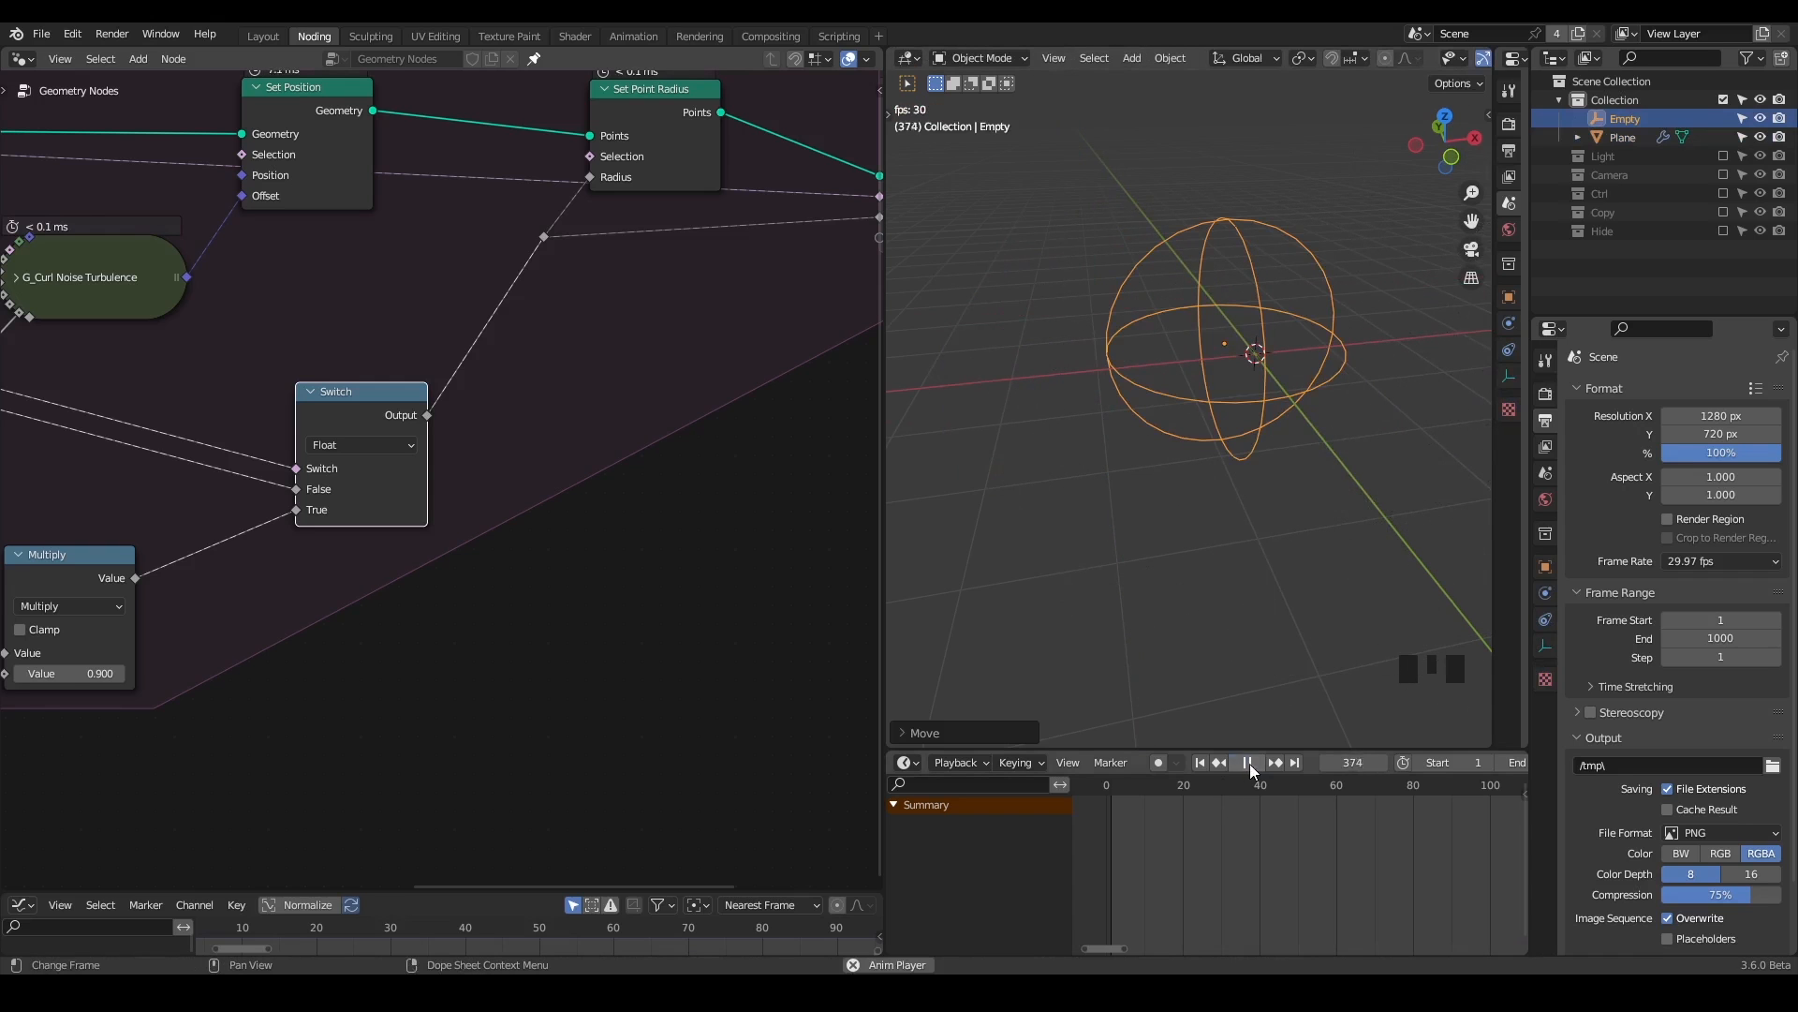
# - Stop playback, return to the first frame, and set the Multiply node's factor to 0.980
pyautogui.click(1249, 762)
pyautogui.click(1200, 762)
pyautogui.moveTo(118, 639); pyautogui.dragTo(594, 471, button='middle')
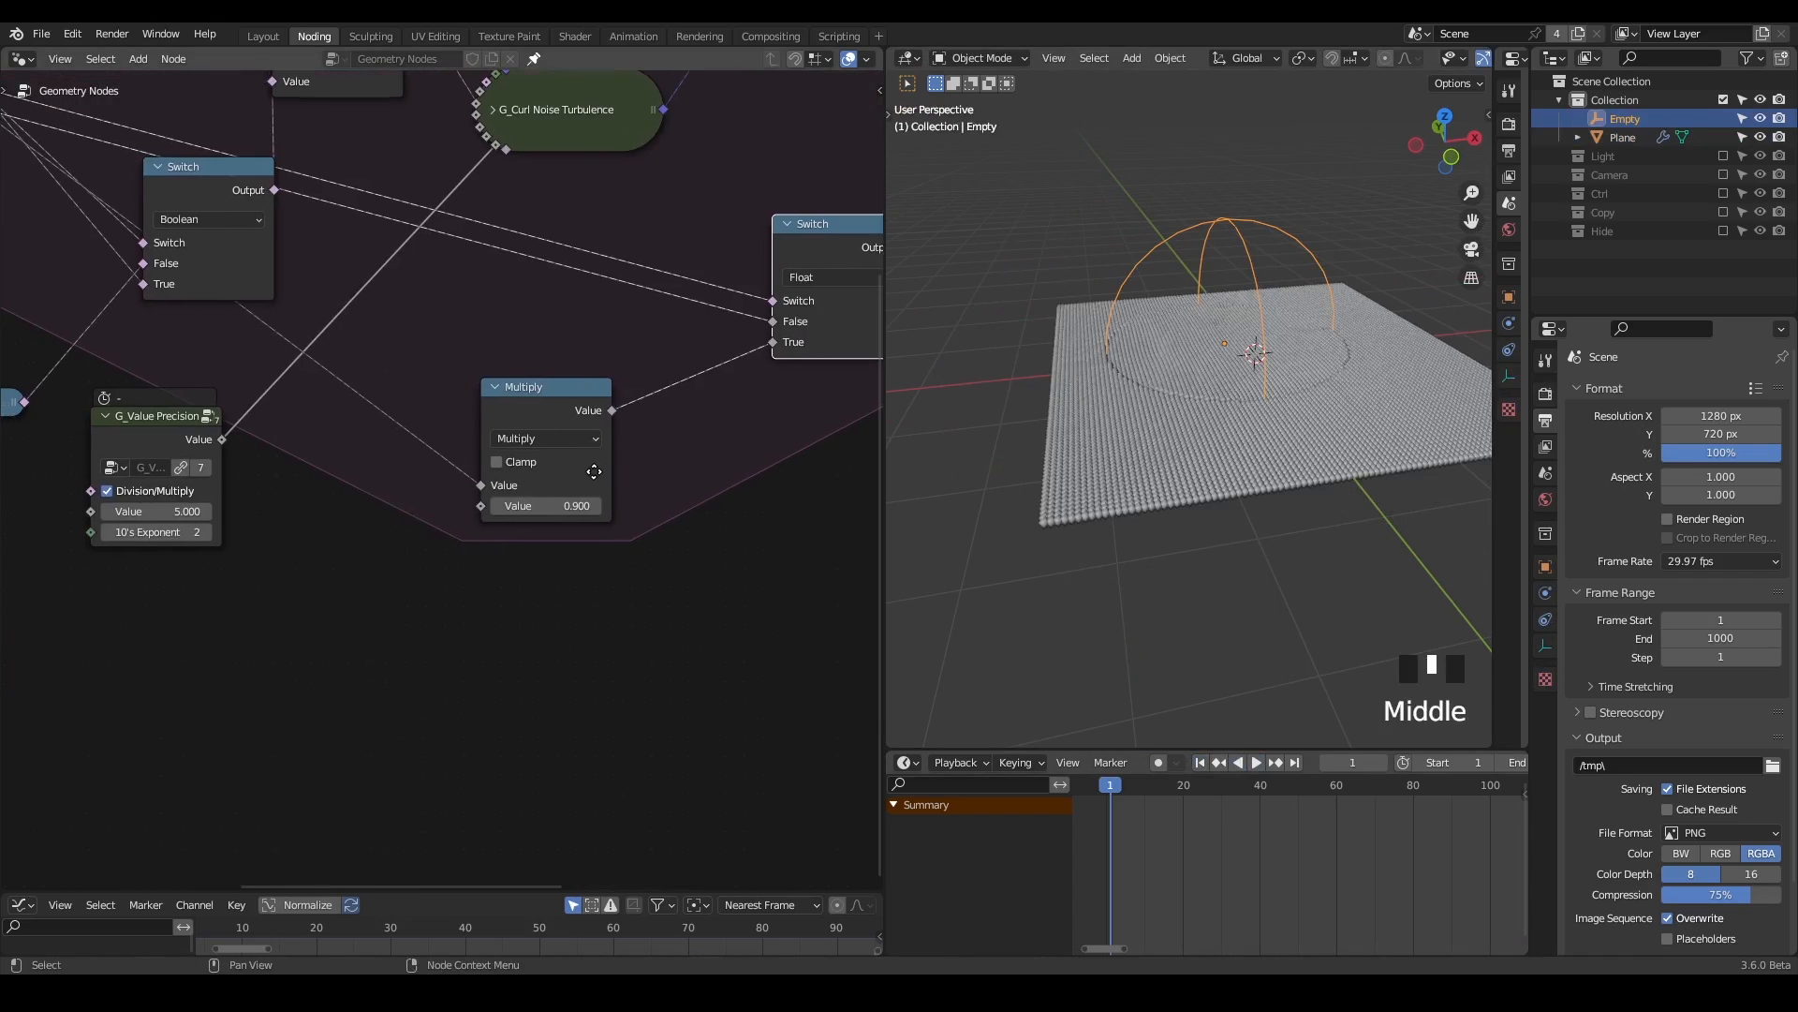
pyautogui.click(554, 510)
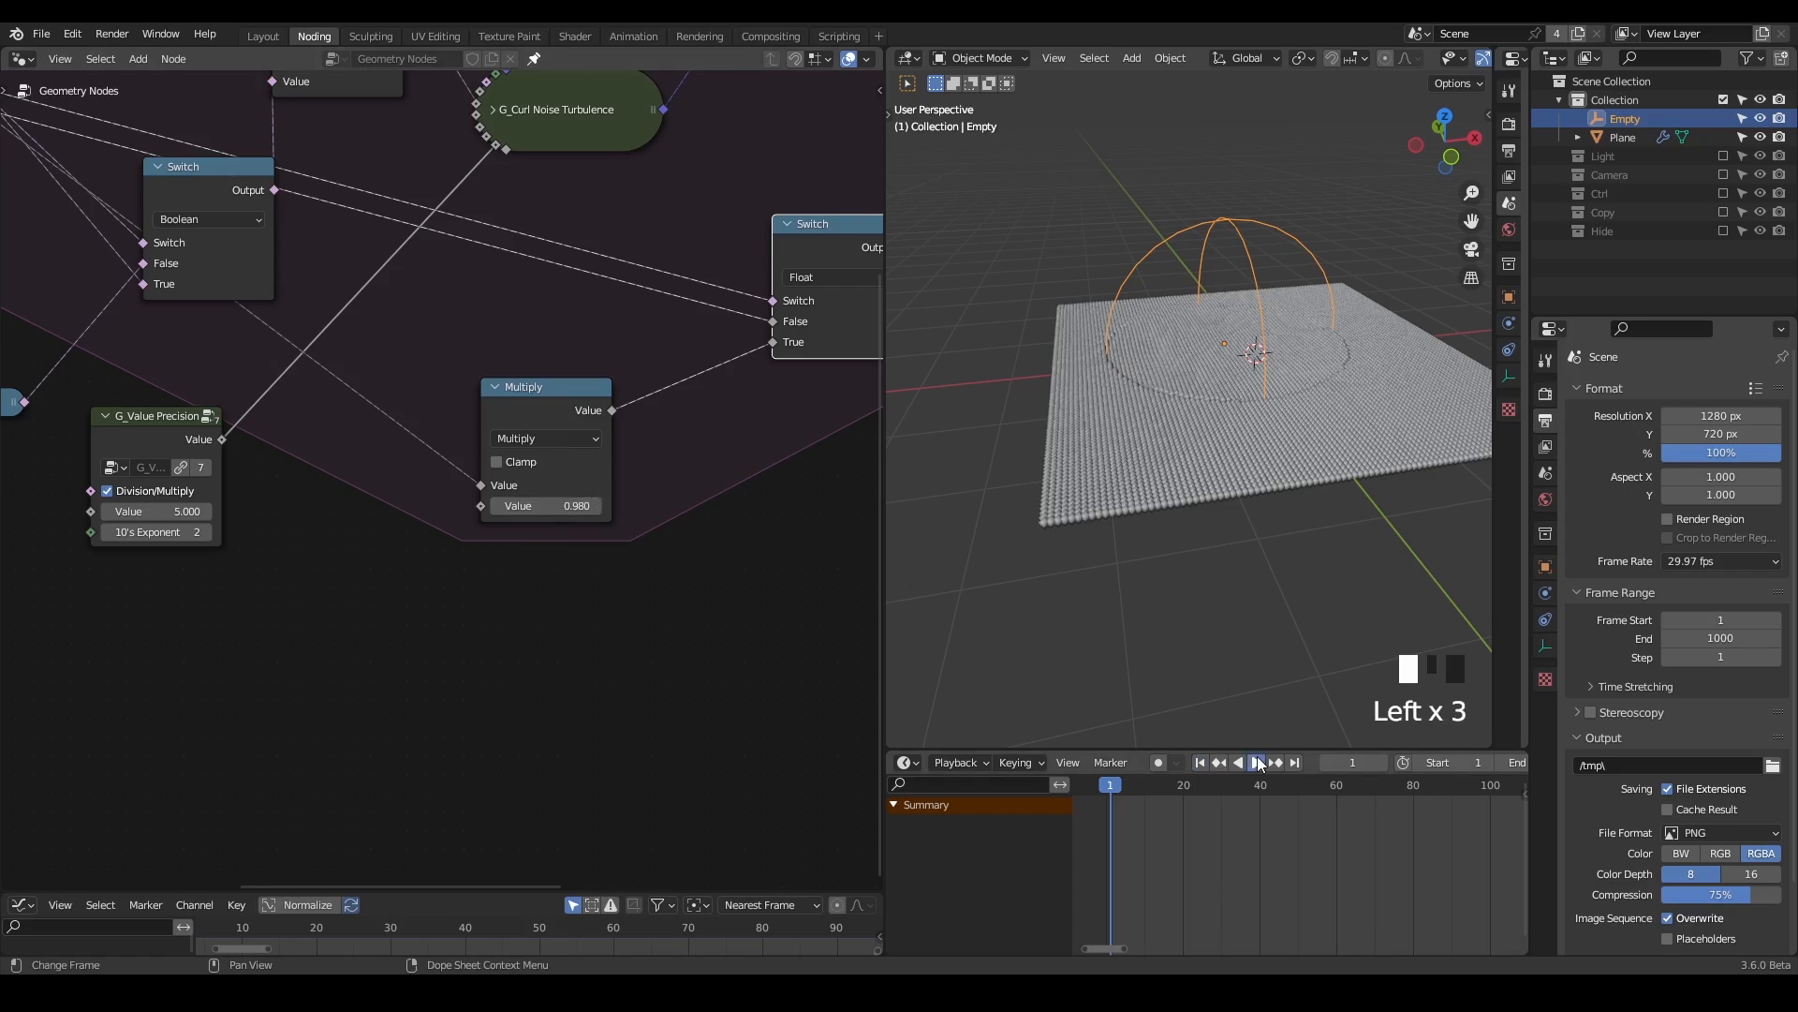
# - Replay the simulation while sweeping the Empty over the grid, then stop and return to the first frame
pyautogui.click(1260, 764)
pyautogui.moveTo(1327, 382); pyautogui.dragTo(1280, 397, button='middle')
pyautogui.press('g')
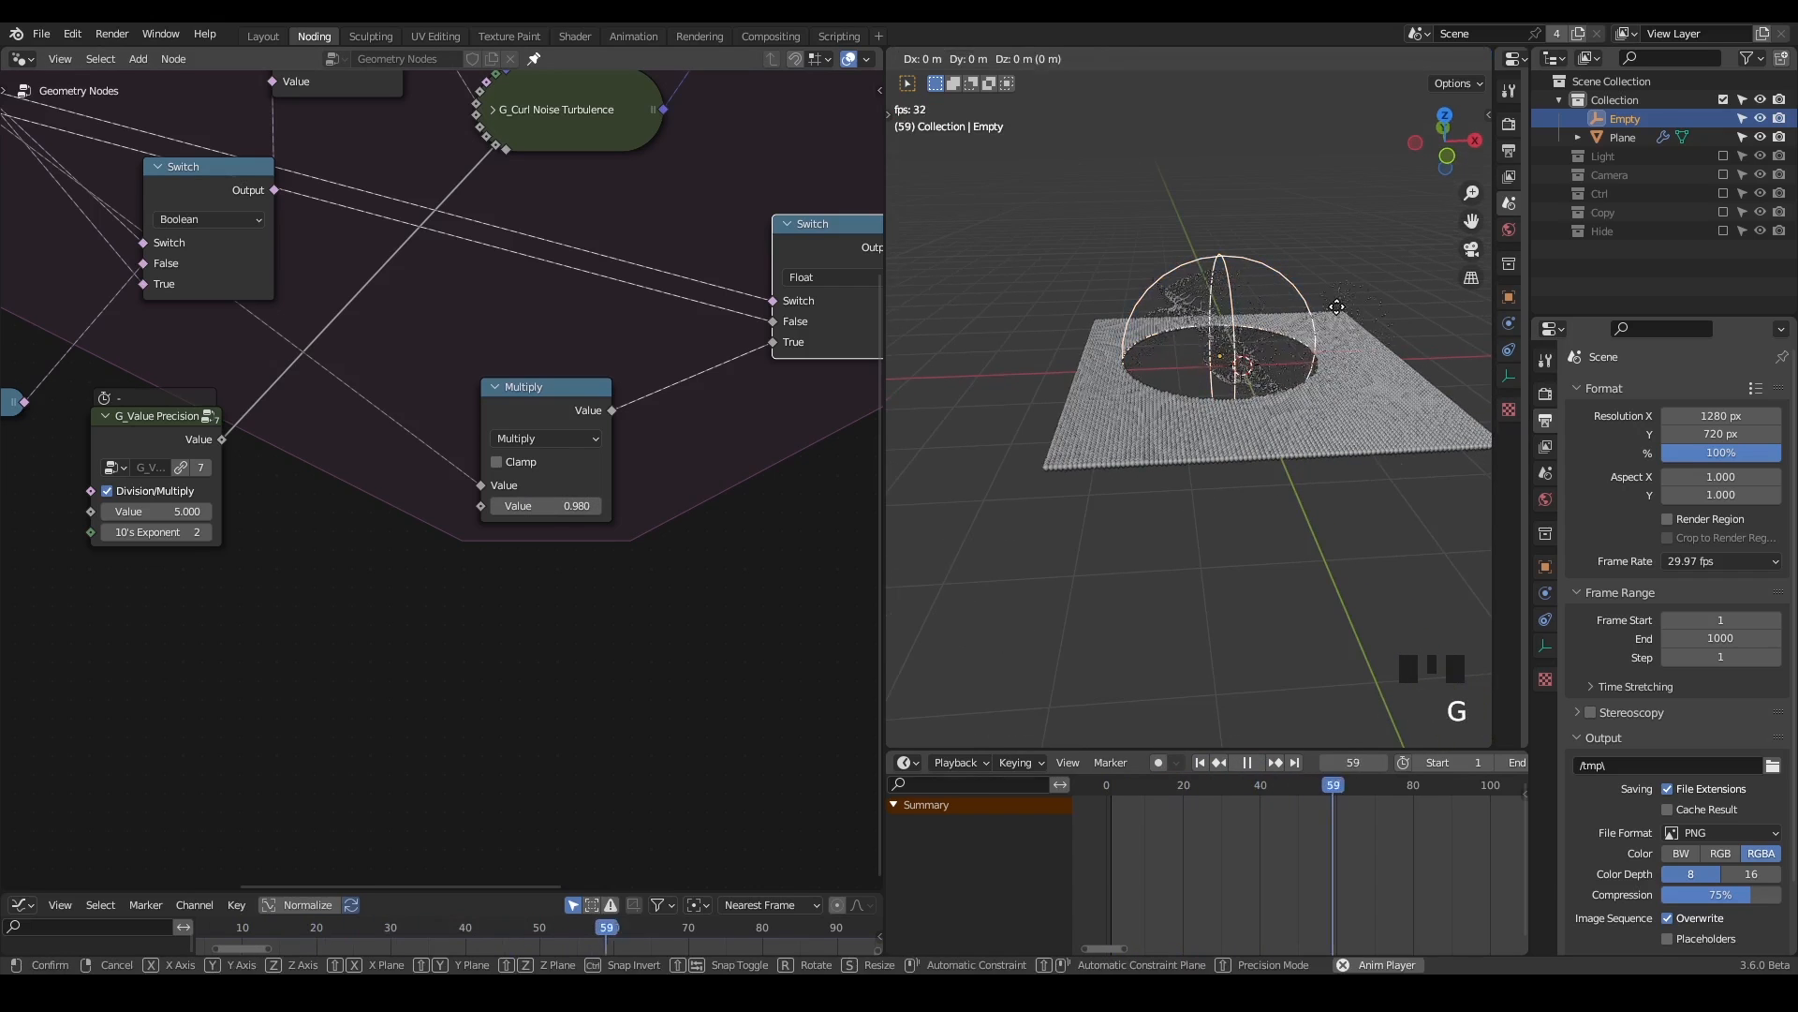
pyautogui.press('g')
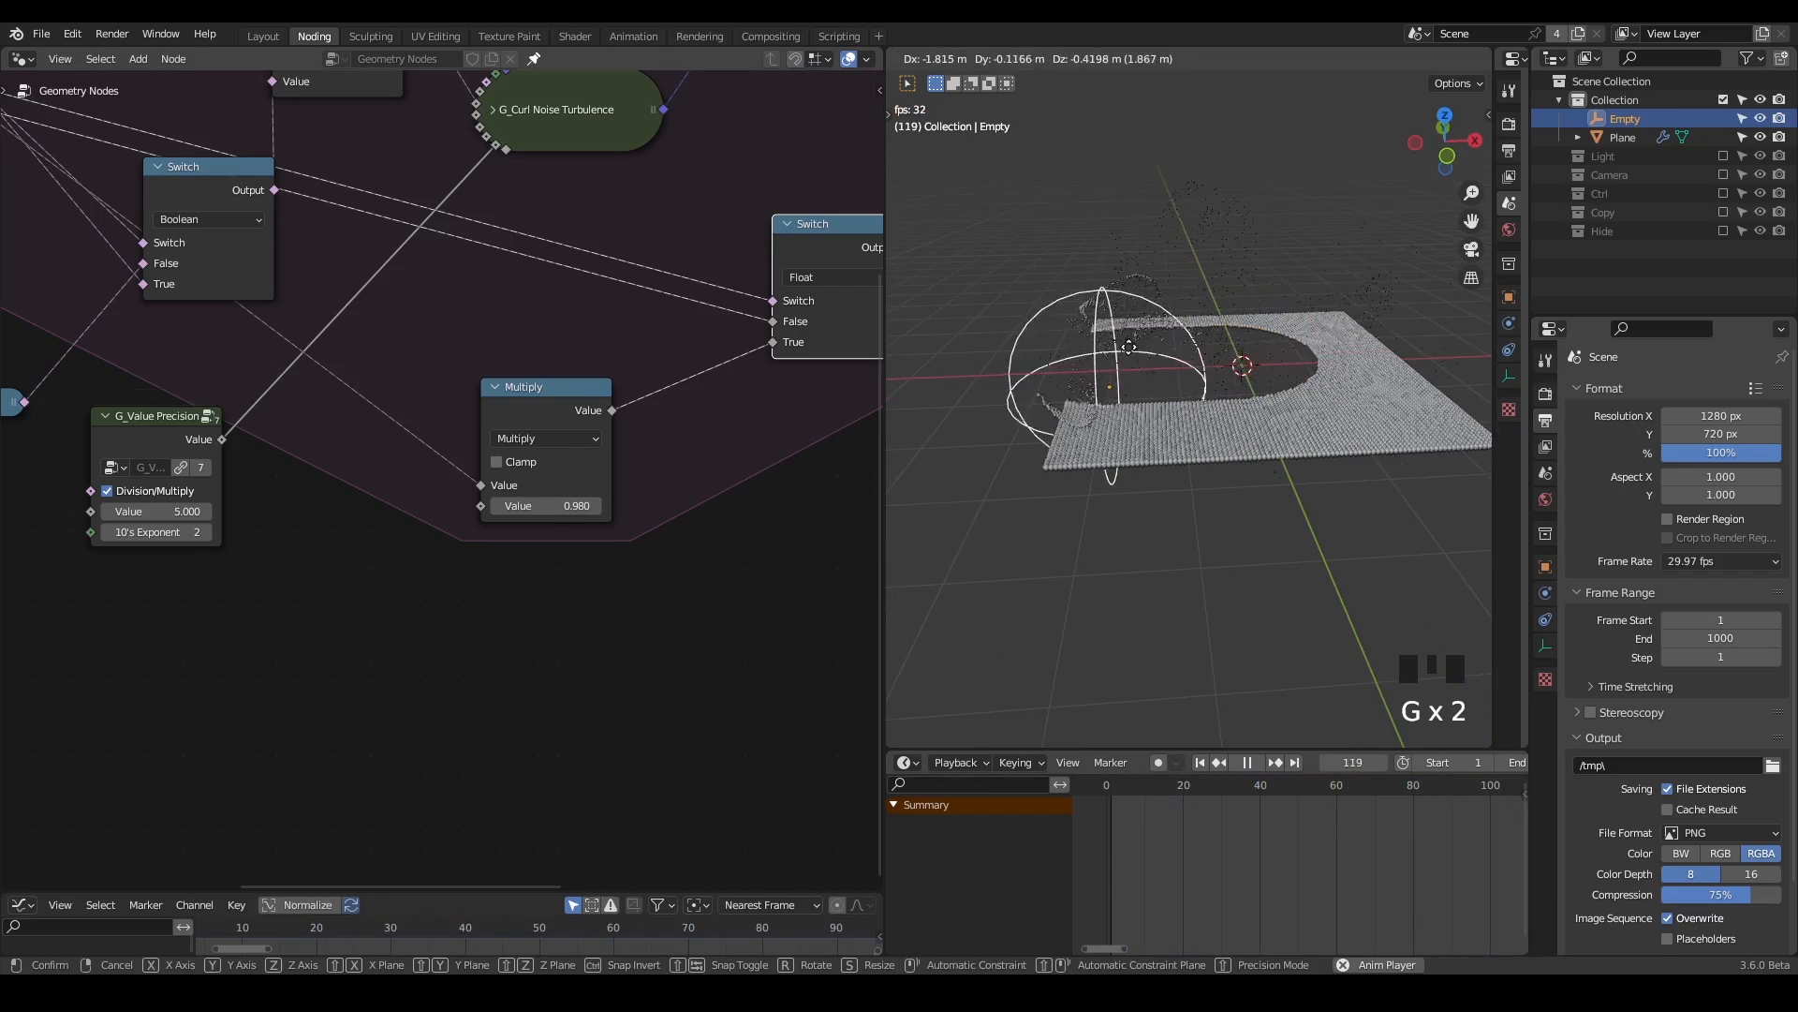
pyautogui.hotkey('shift', 'z')
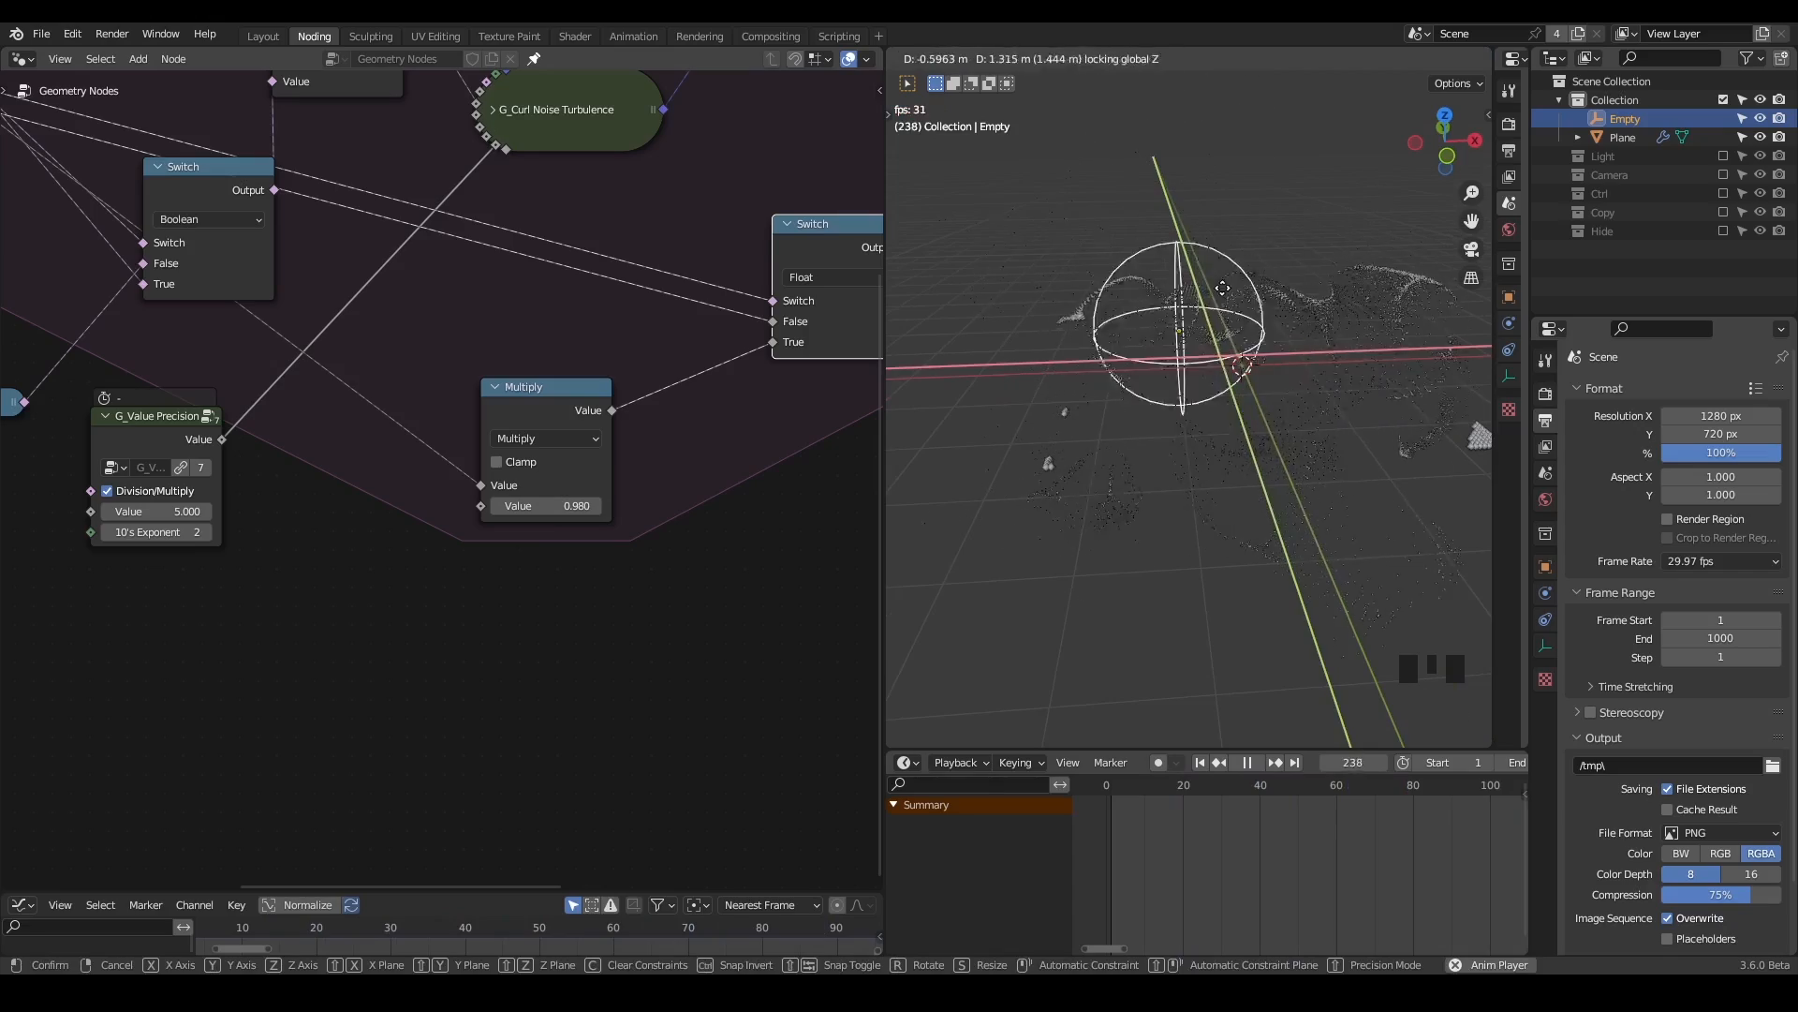
pyautogui.click(1261, 298)
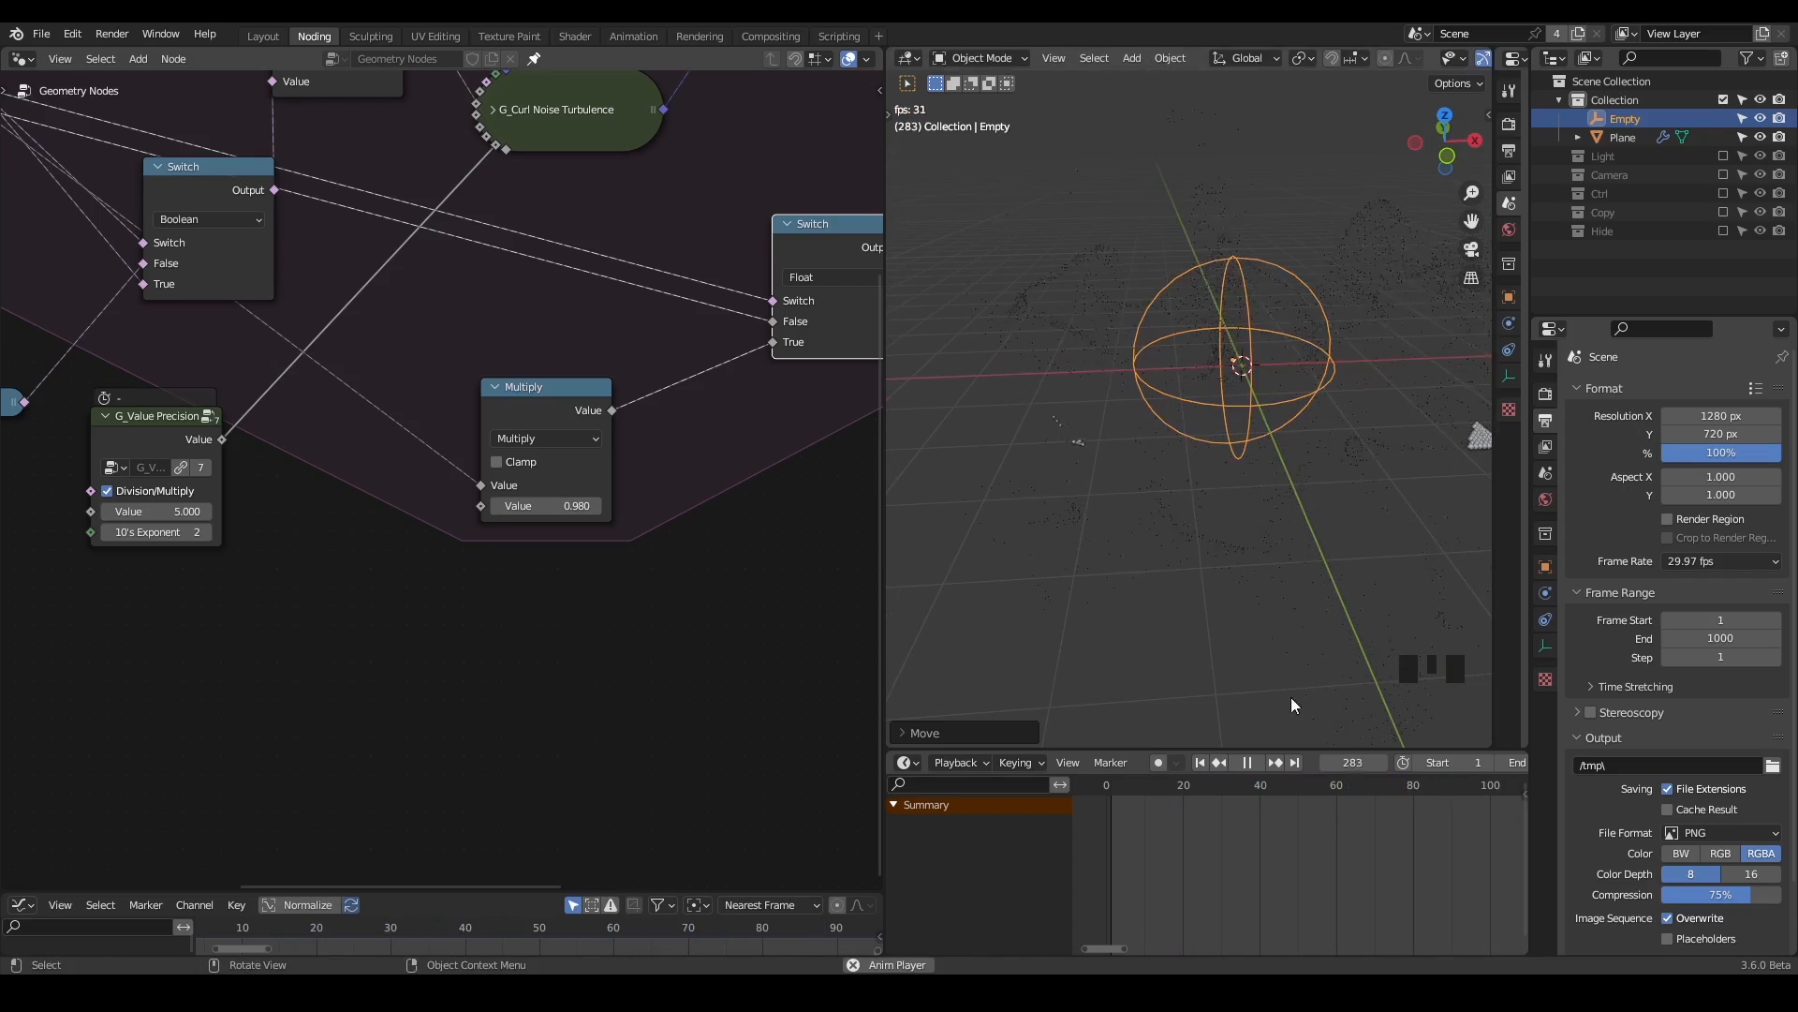
pyautogui.click(1246, 763)
pyautogui.click(1205, 765)
# - Reposition the Boolean Switch node between the Simulation Input and Capture Attribute nodes to tidy the layout
pyautogui.moveTo(354, 421); pyautogui.dragTo(390, 406, button='middle')
pyautogui.scroll(-3, 406, 415)
pyautogui.moveTo(615, 424); pyautogui.dragTo(503, 514, button='middle')
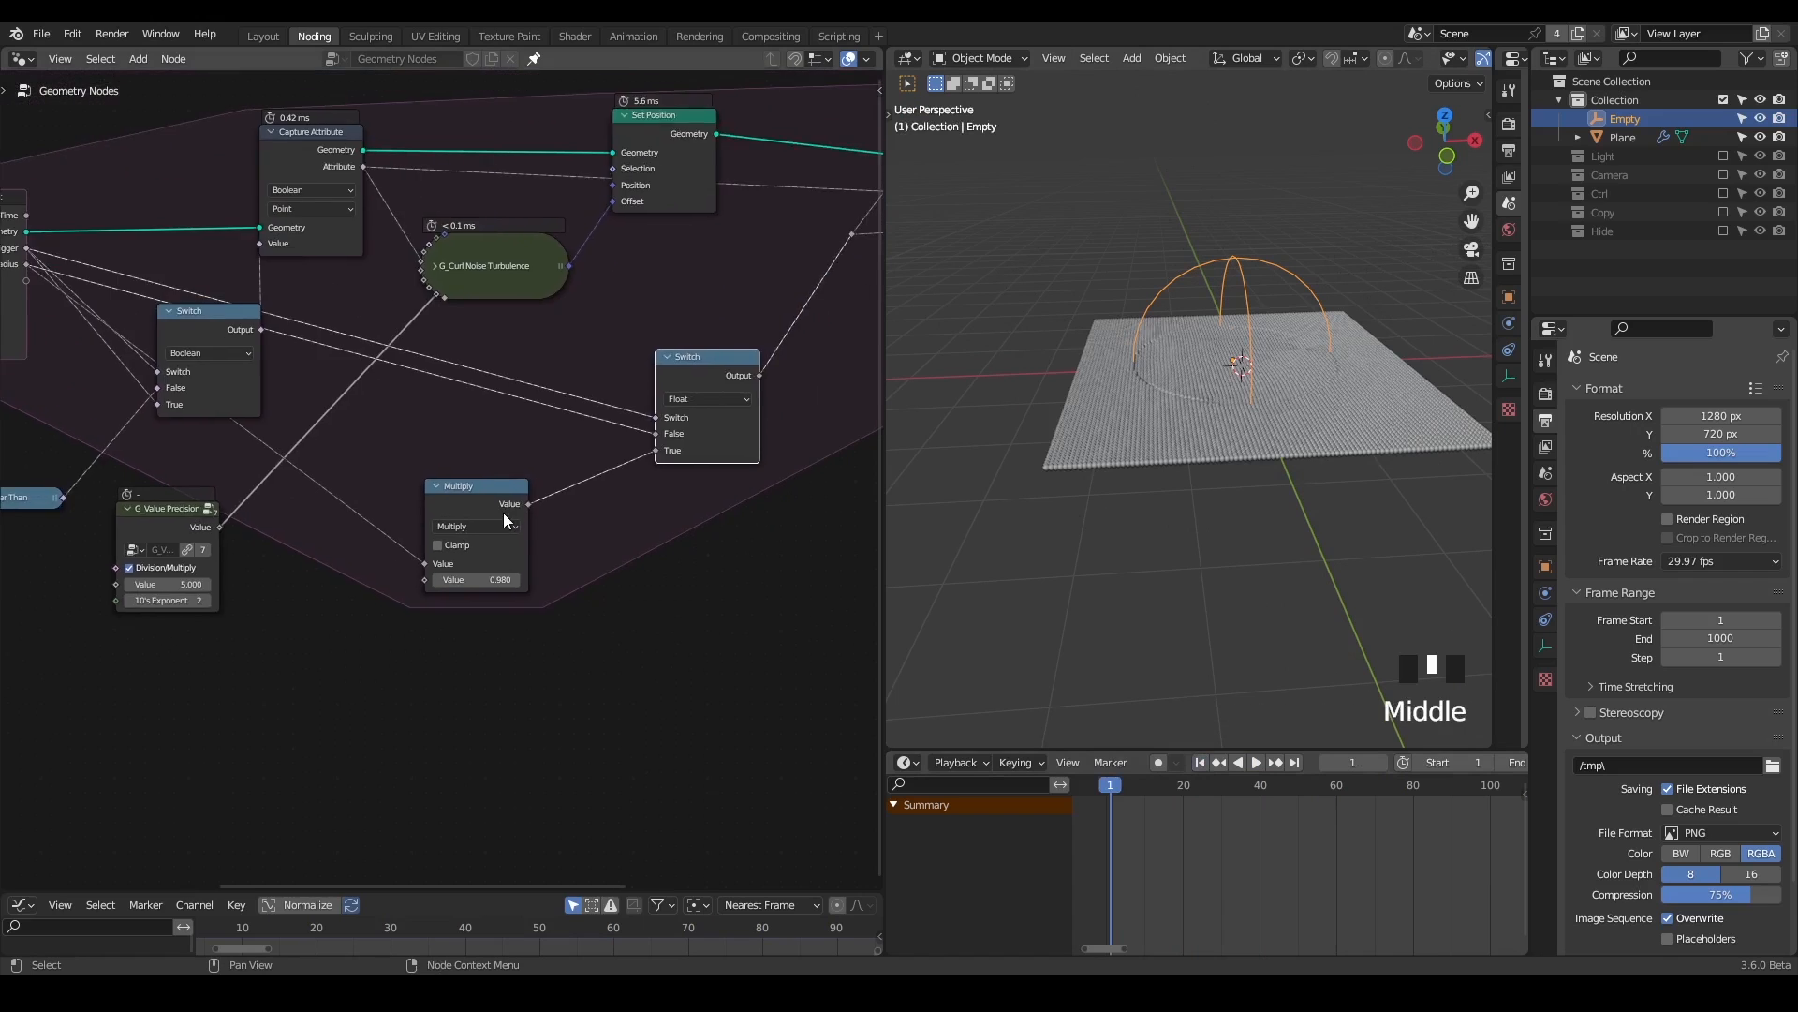
pyautogui.scroll(-2, 380, 263)
pyautogui.click(331, 208)
pyautogui.moveTo(255, 356); pyautogui.dragTo(232, 345)
pyautogui.hotkey('shift', 'ctrl', 'alt', 'q')
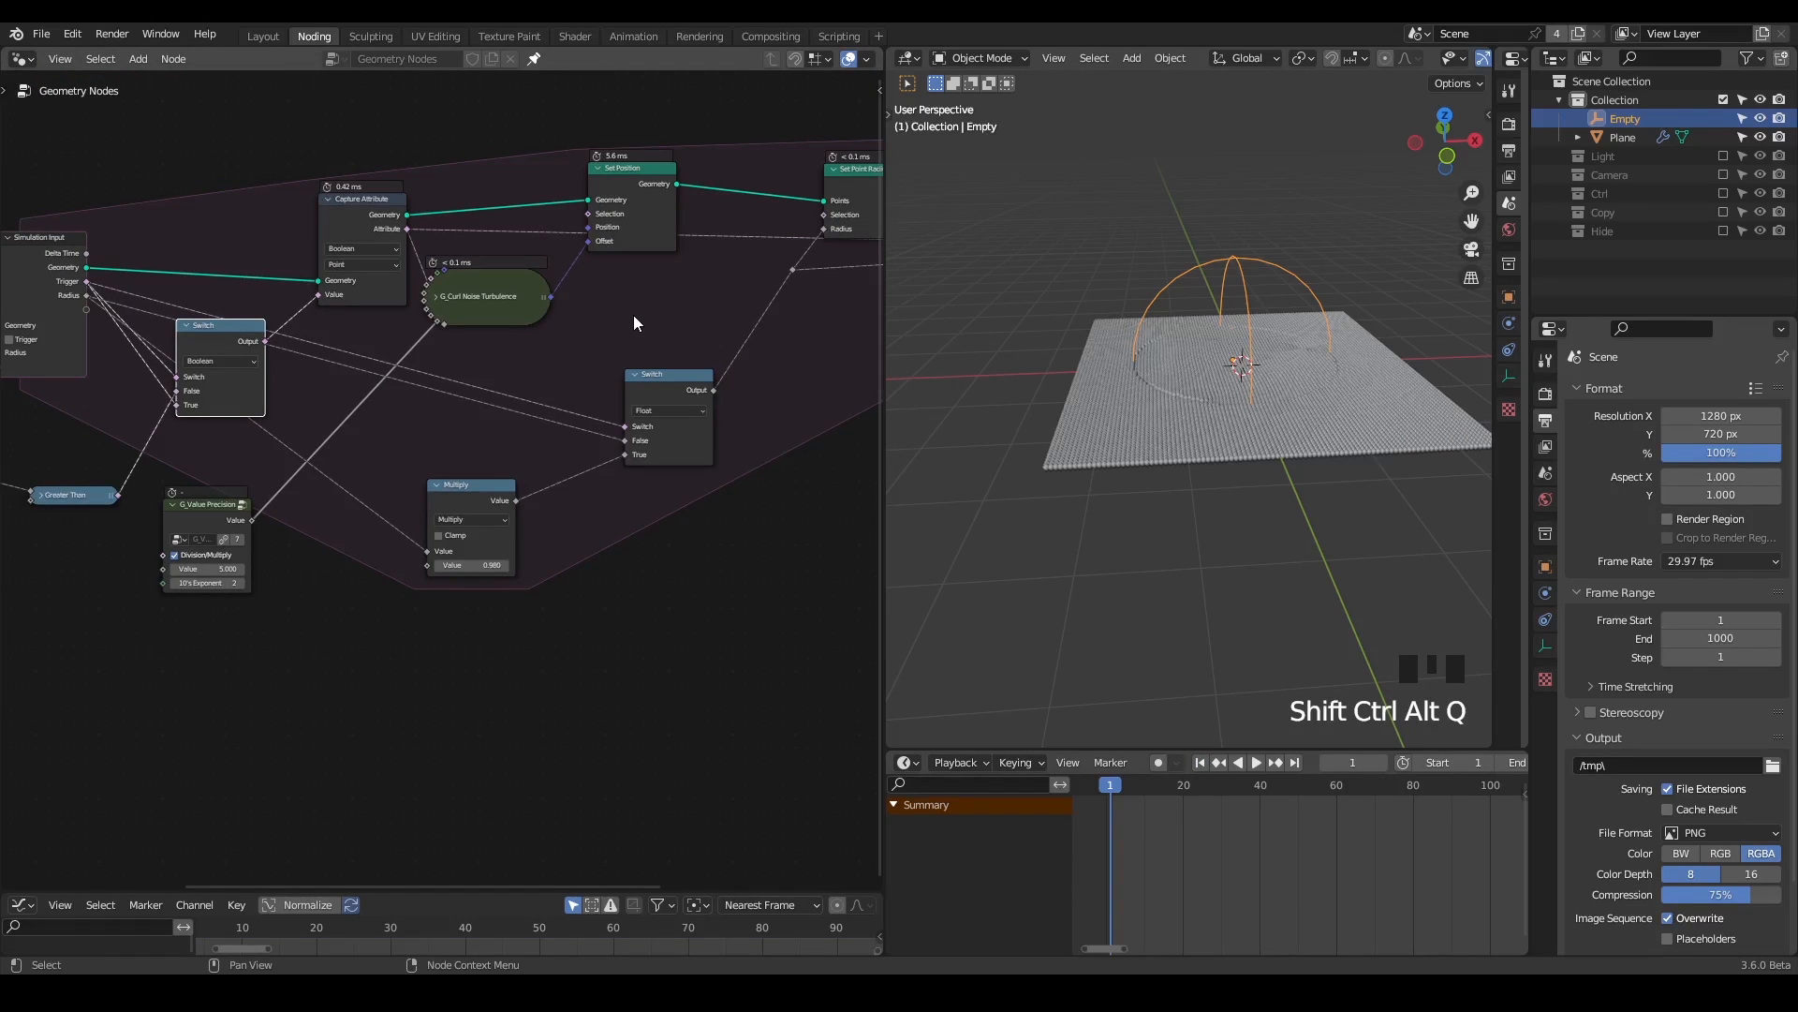
pyautogui.moveTo(507, 295); pyautogui.dragTo(517, 289)
# - Move the Grid and Mesh to Points nodes farther away from the Simulation Input node
pyautogui.moveTo(223, 373); pyautogui.dragTo(674, 328, button='middle')
pyautogui.moveTo(459, 400); pyautogui.dragTo(600, 401, button='middle')
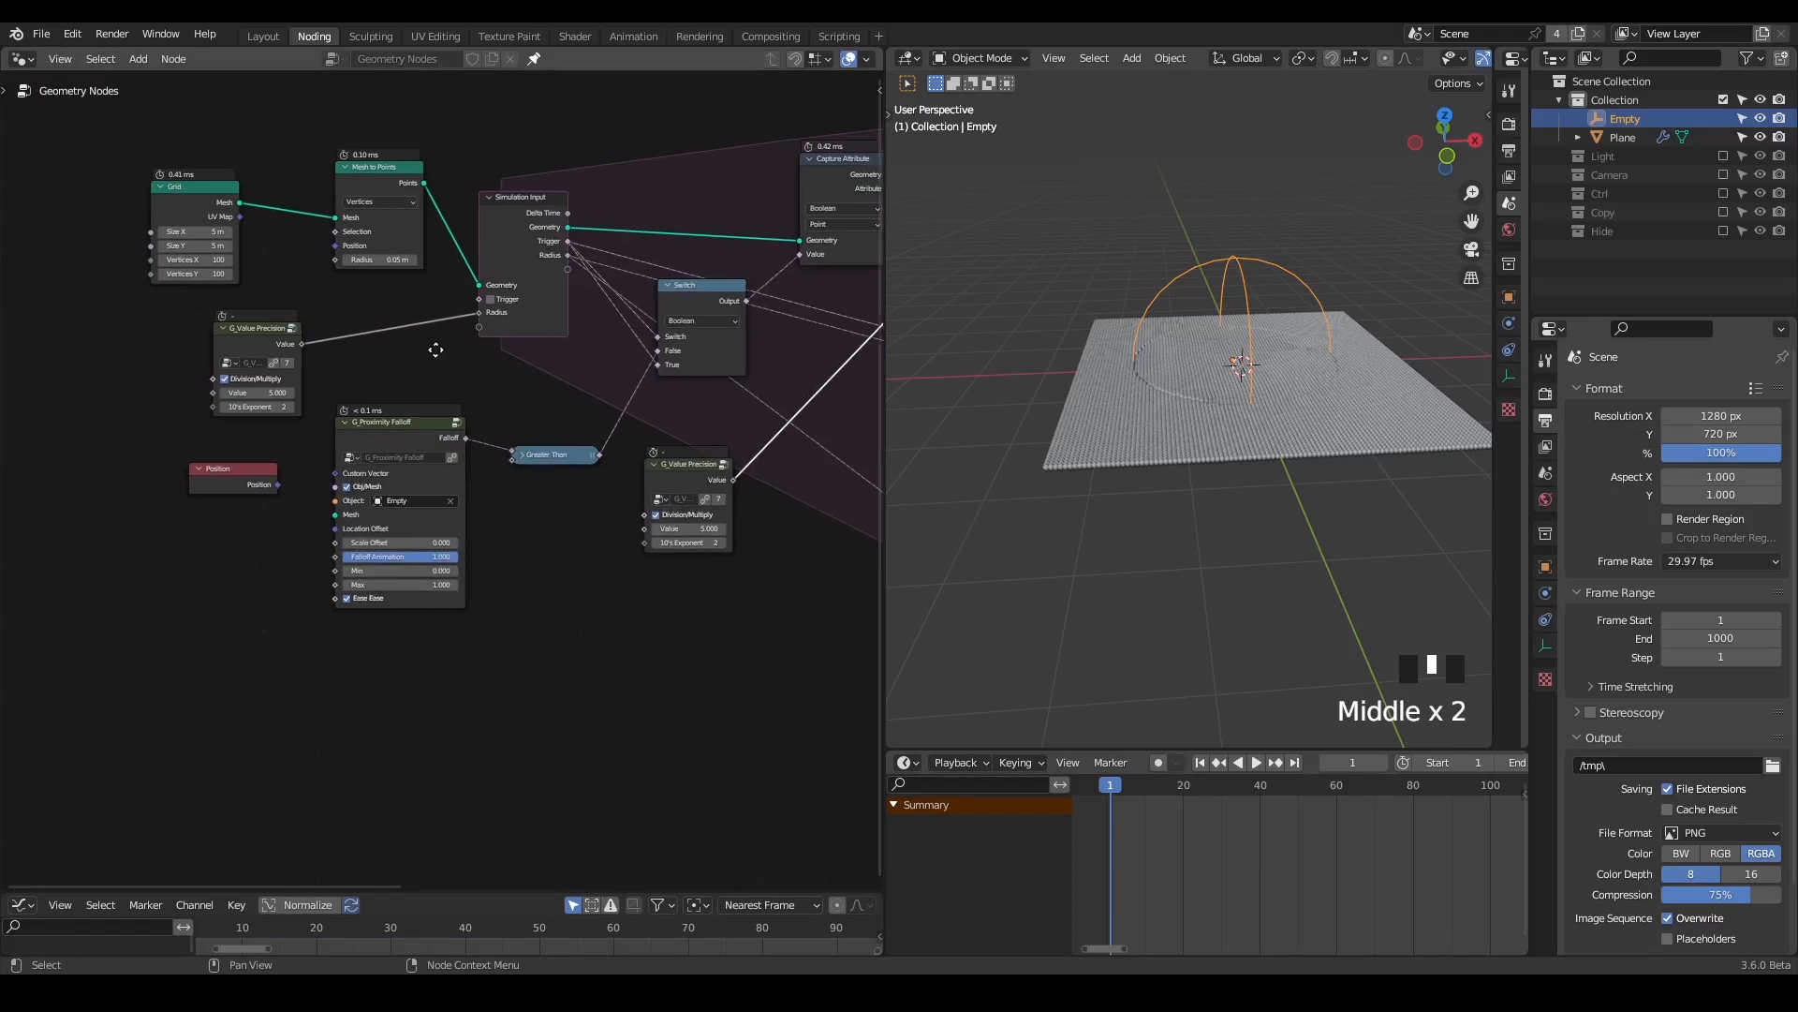
pyautogui.scroll(4, 599, 401)
pyautogui.moveTo(407, 176); pyautogui.dragTo(231, 184)
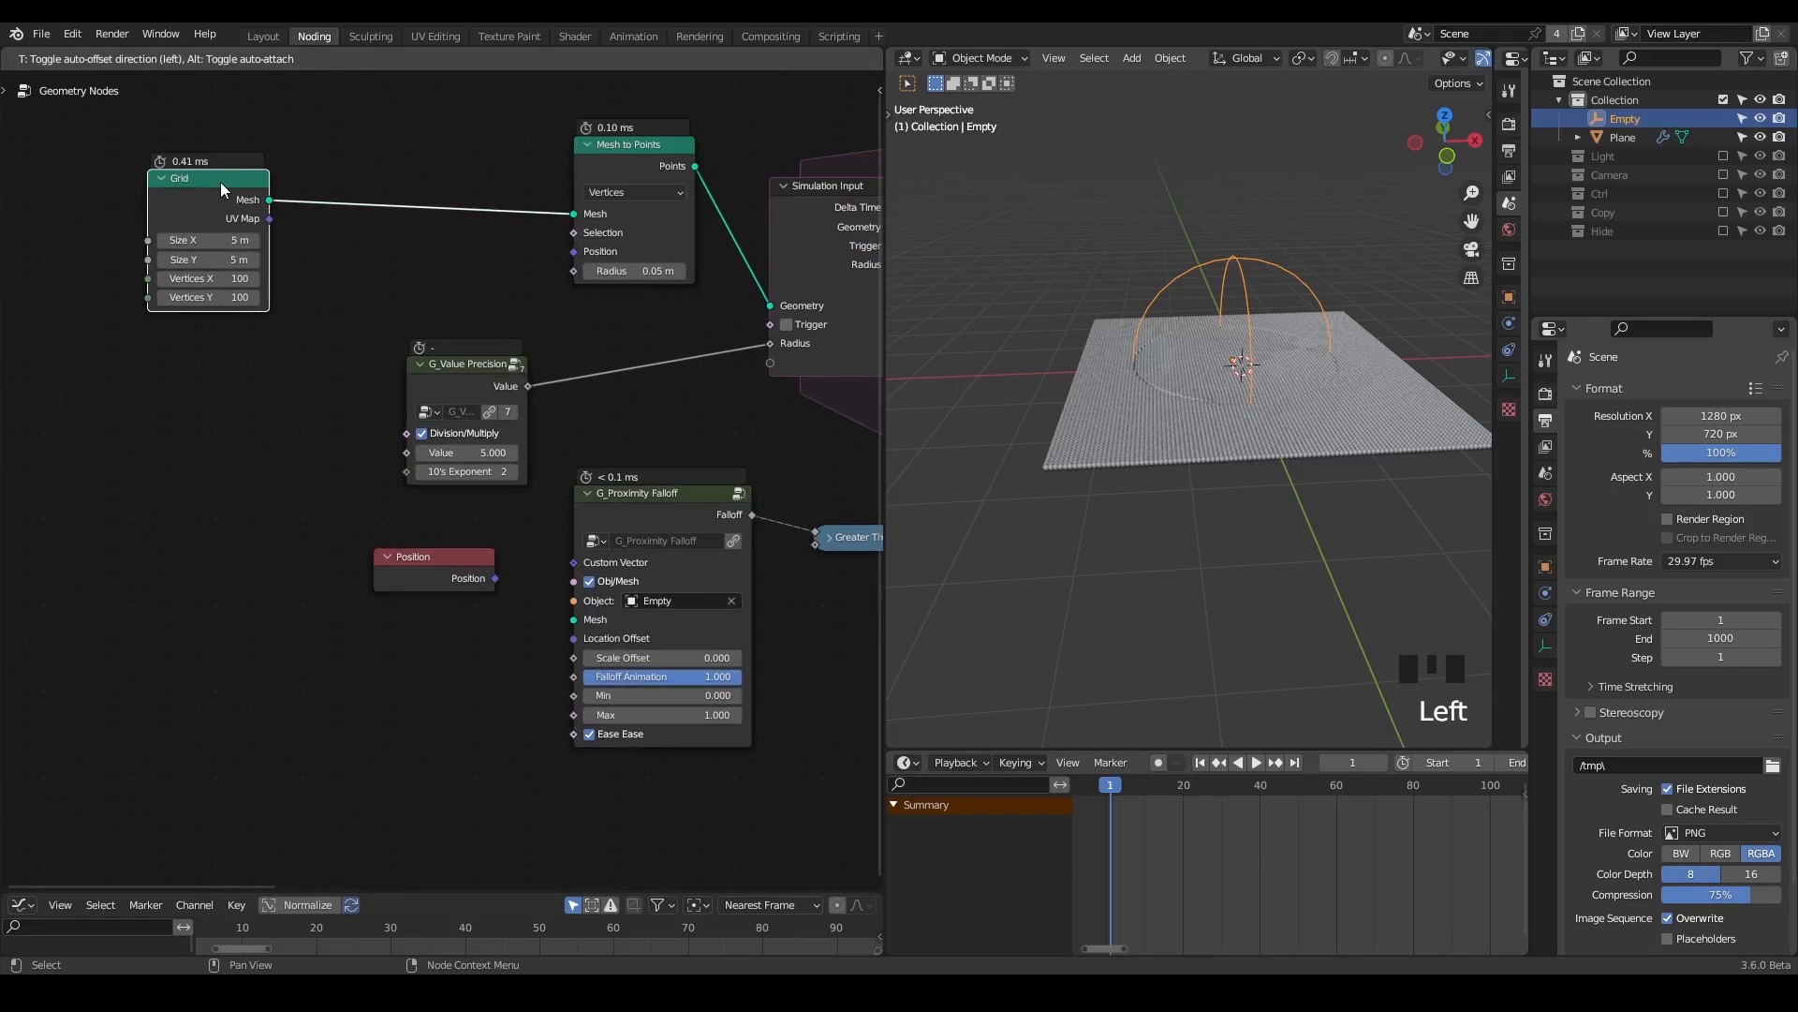
pyautogui.moveTo(1177, 326); pyautogui.dragTo(1222, 346, button='middle')
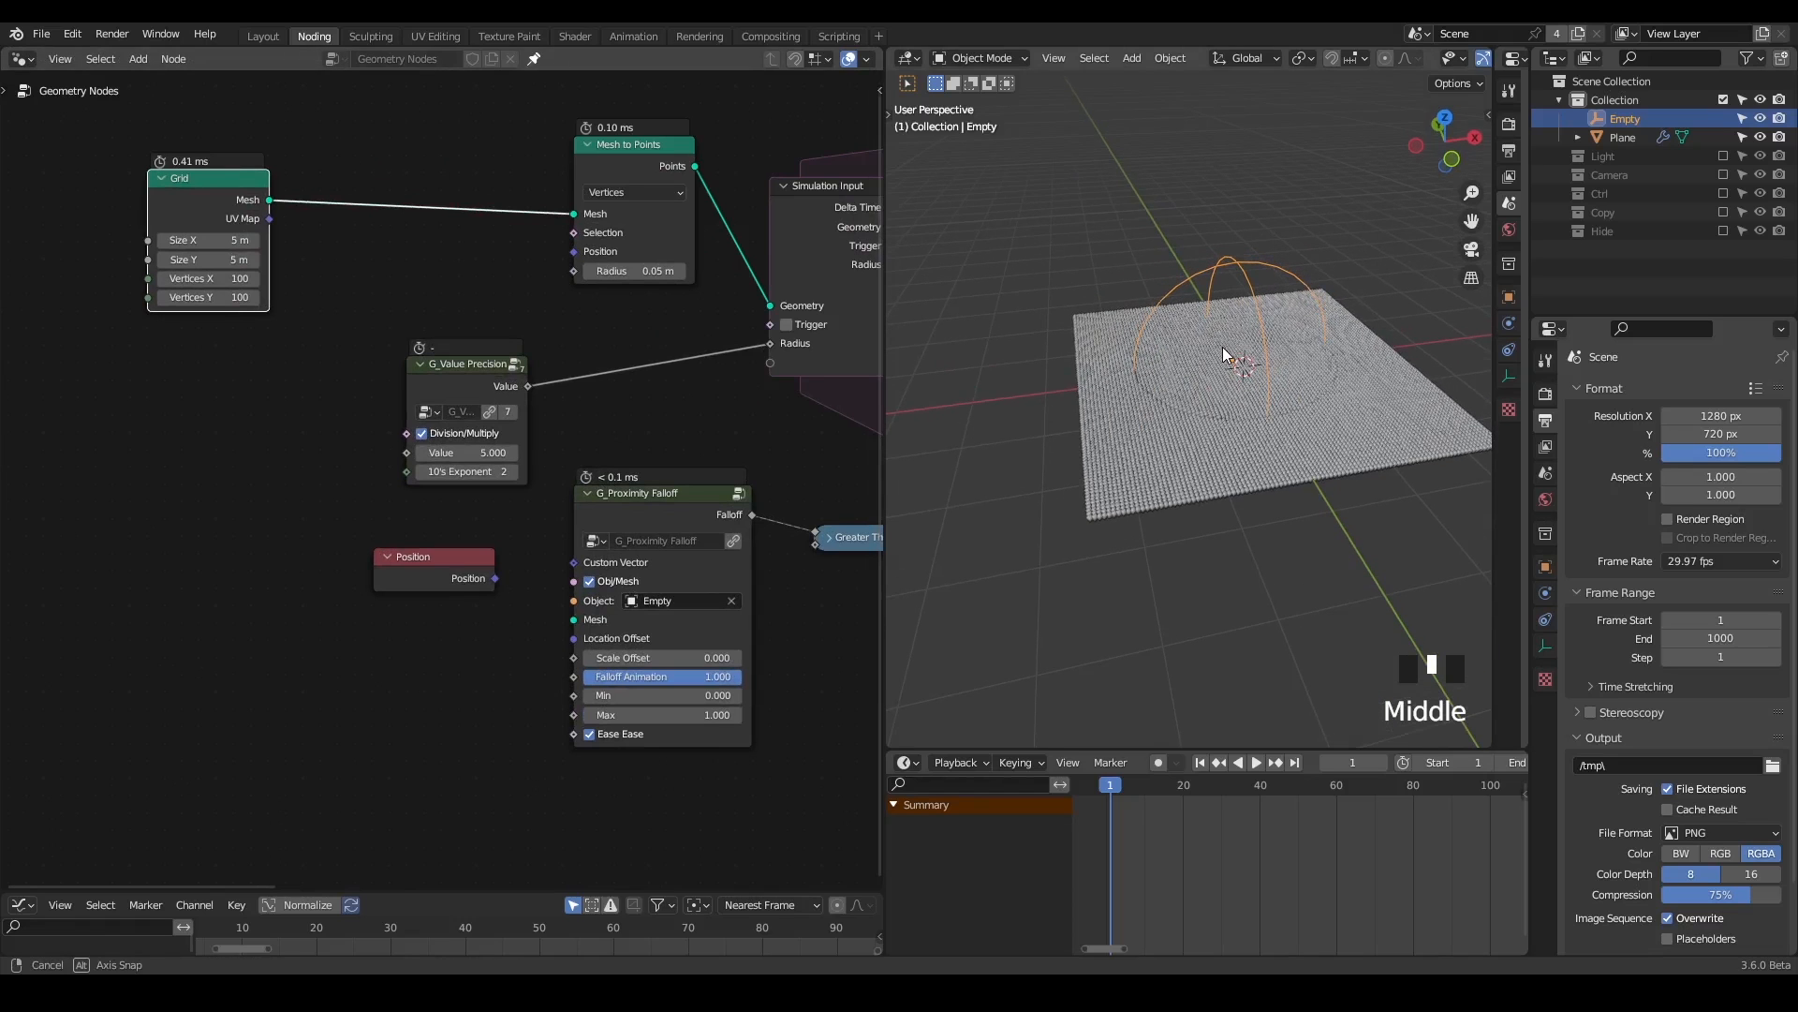
pyautogui.moveTo(632, 159); pyautogui.dragTo(395, 145)
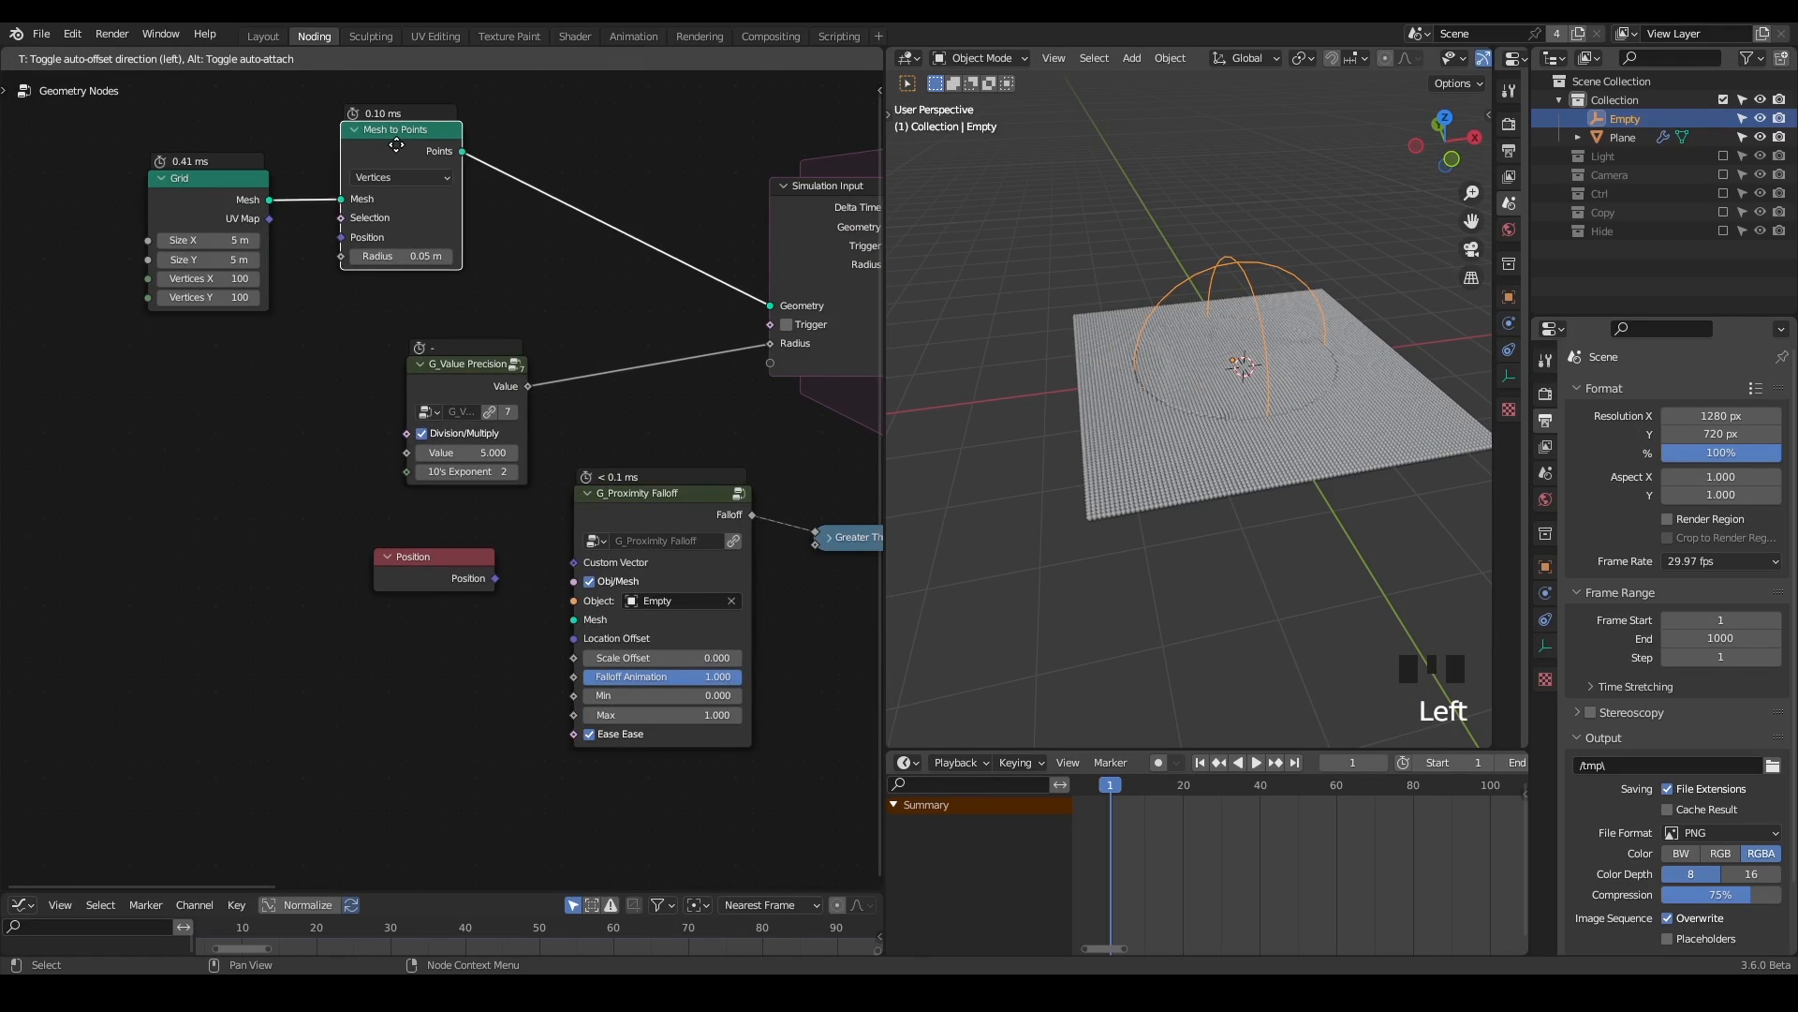
pyautogui.moveTo(409, 62); pyautogui.dragTo(469, 174, button='middle')
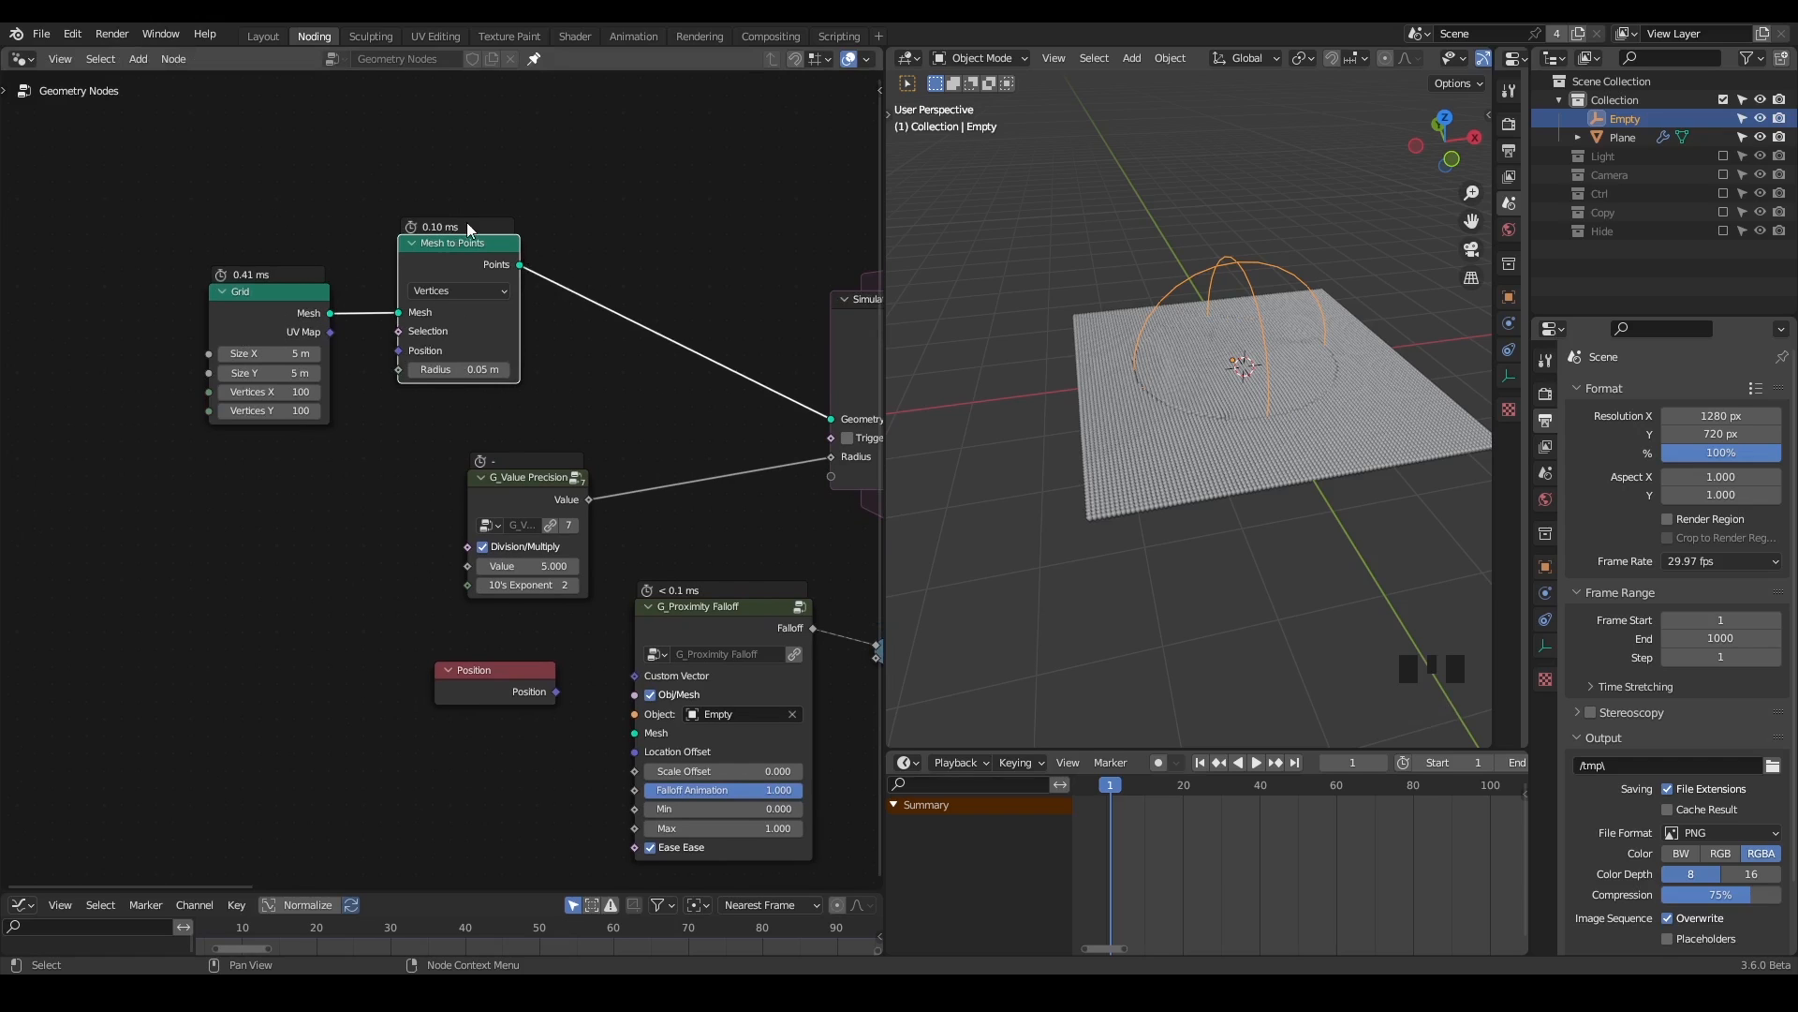
# - Add a Cube mesh node below the Grid node
pyautogui.hotkey('ctrl', 'a')
pyautogui.write('cub')
pyautogui.press('Return')
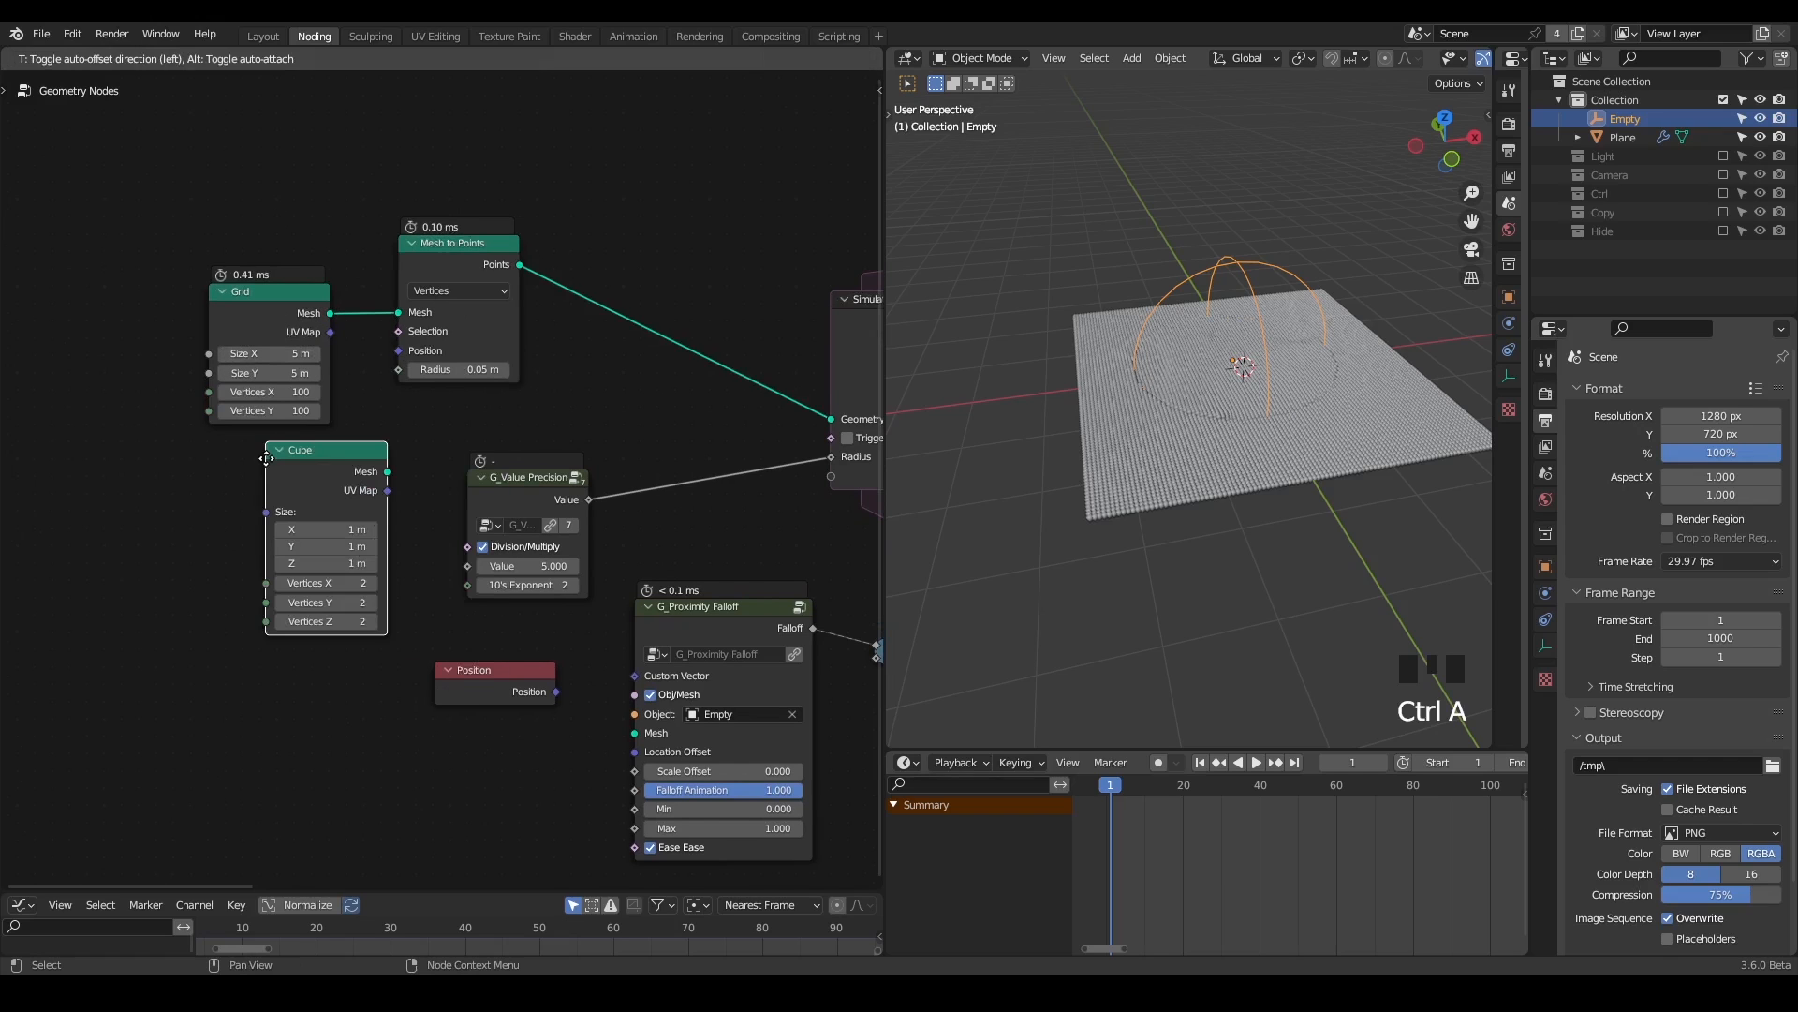
pyautogui.click(228, 470)
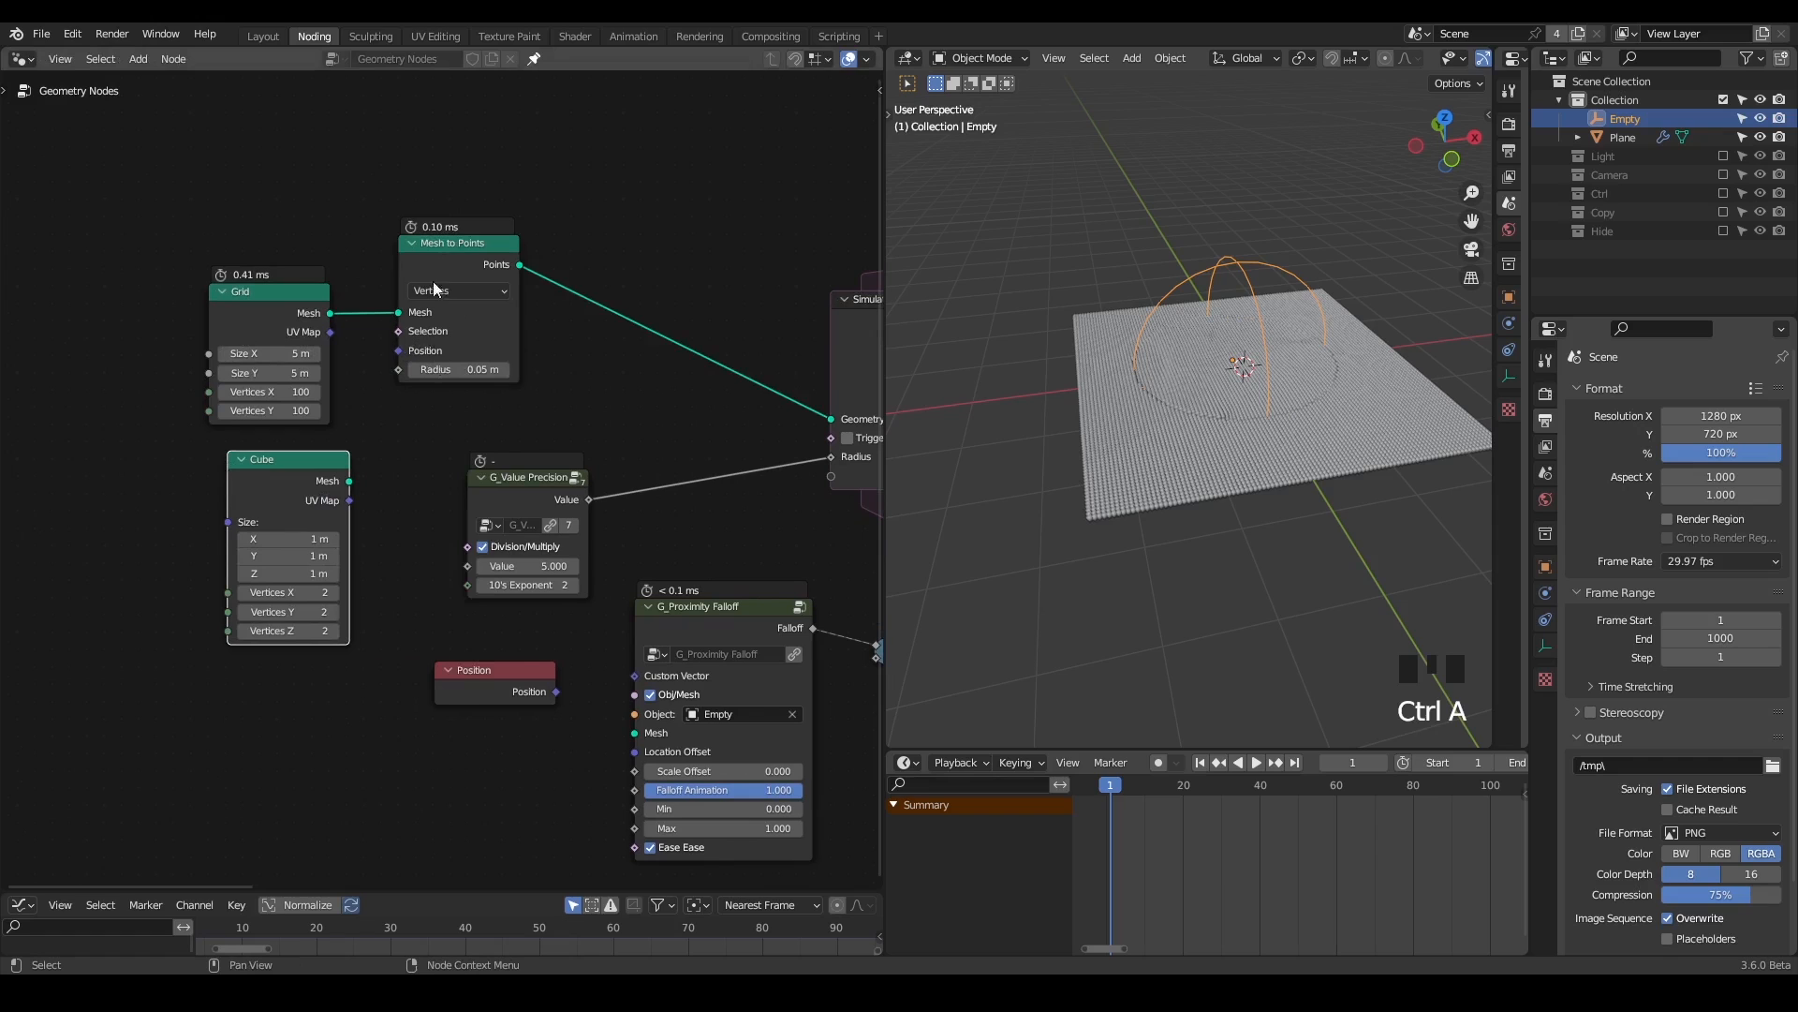
# - Select the Grid, Mesh to Points and Cube nodes and move them together away from the Simulation Input node
pyautogui.moveTo(446, 197); pyautogui.dragTo(155, 562)
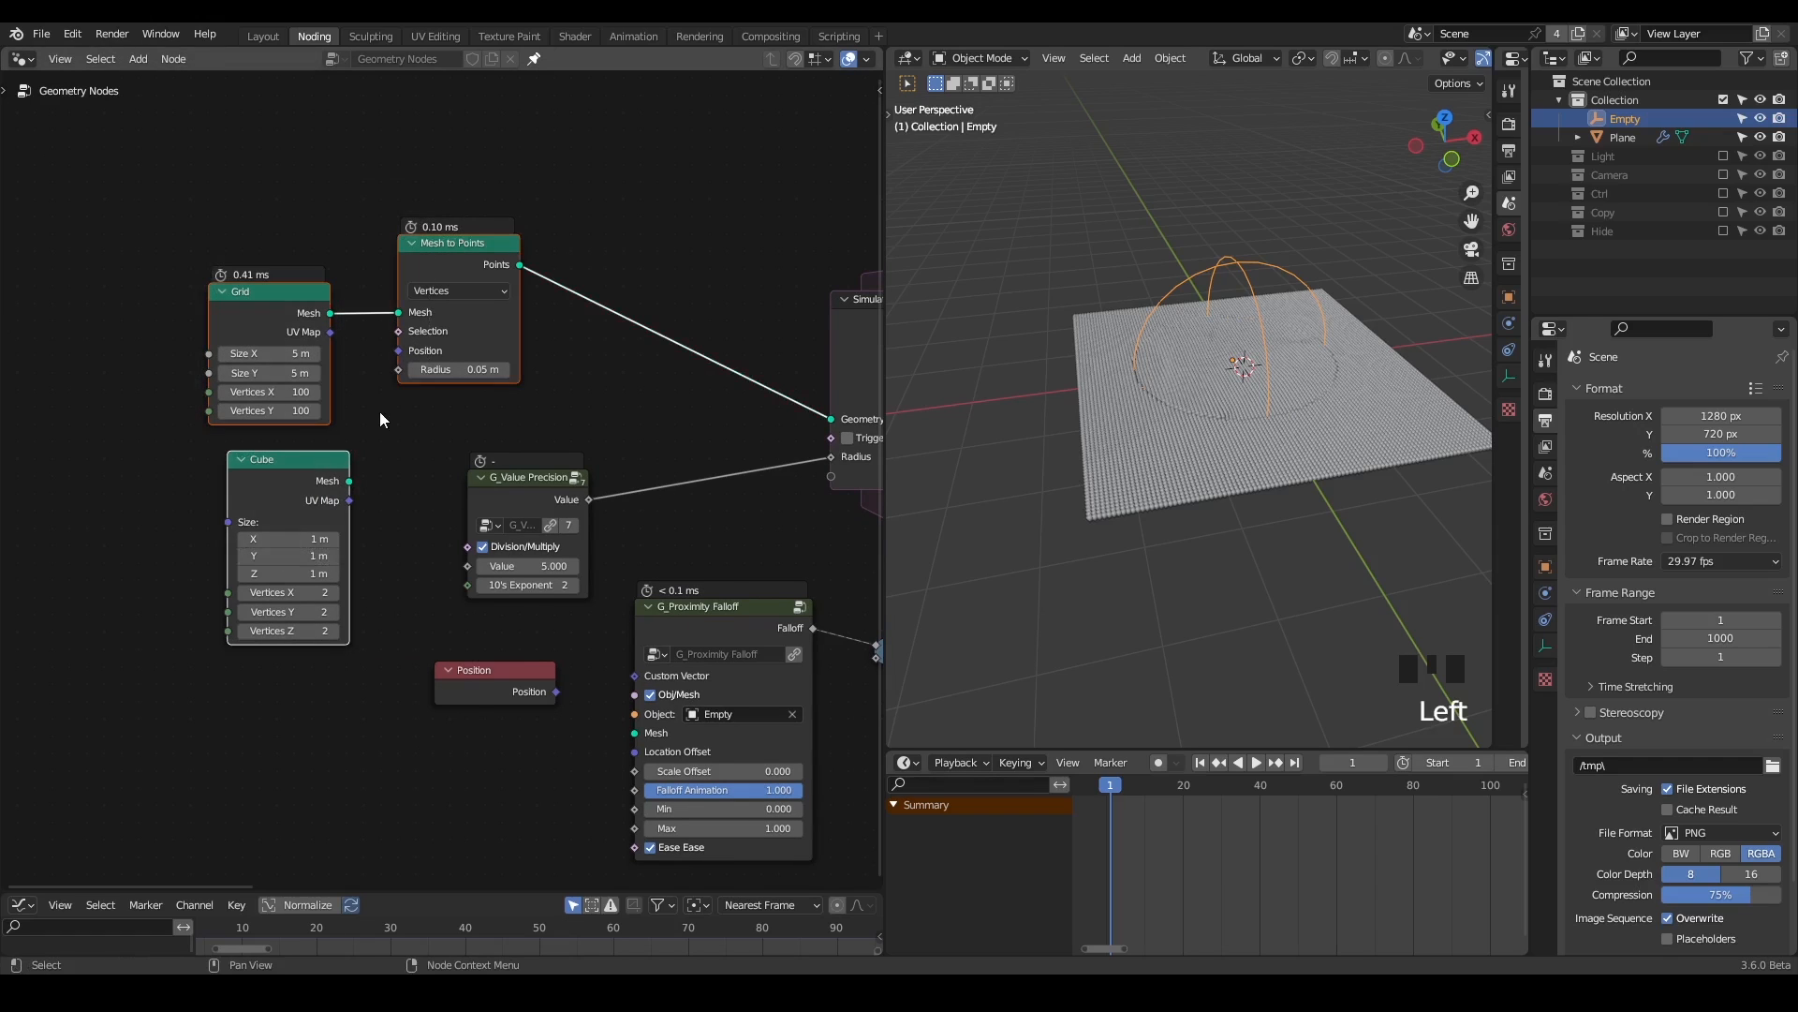
pyautogui.press('g')
pyautogui.click(210, 233)
pyautogui.doubleClick(261, 359)
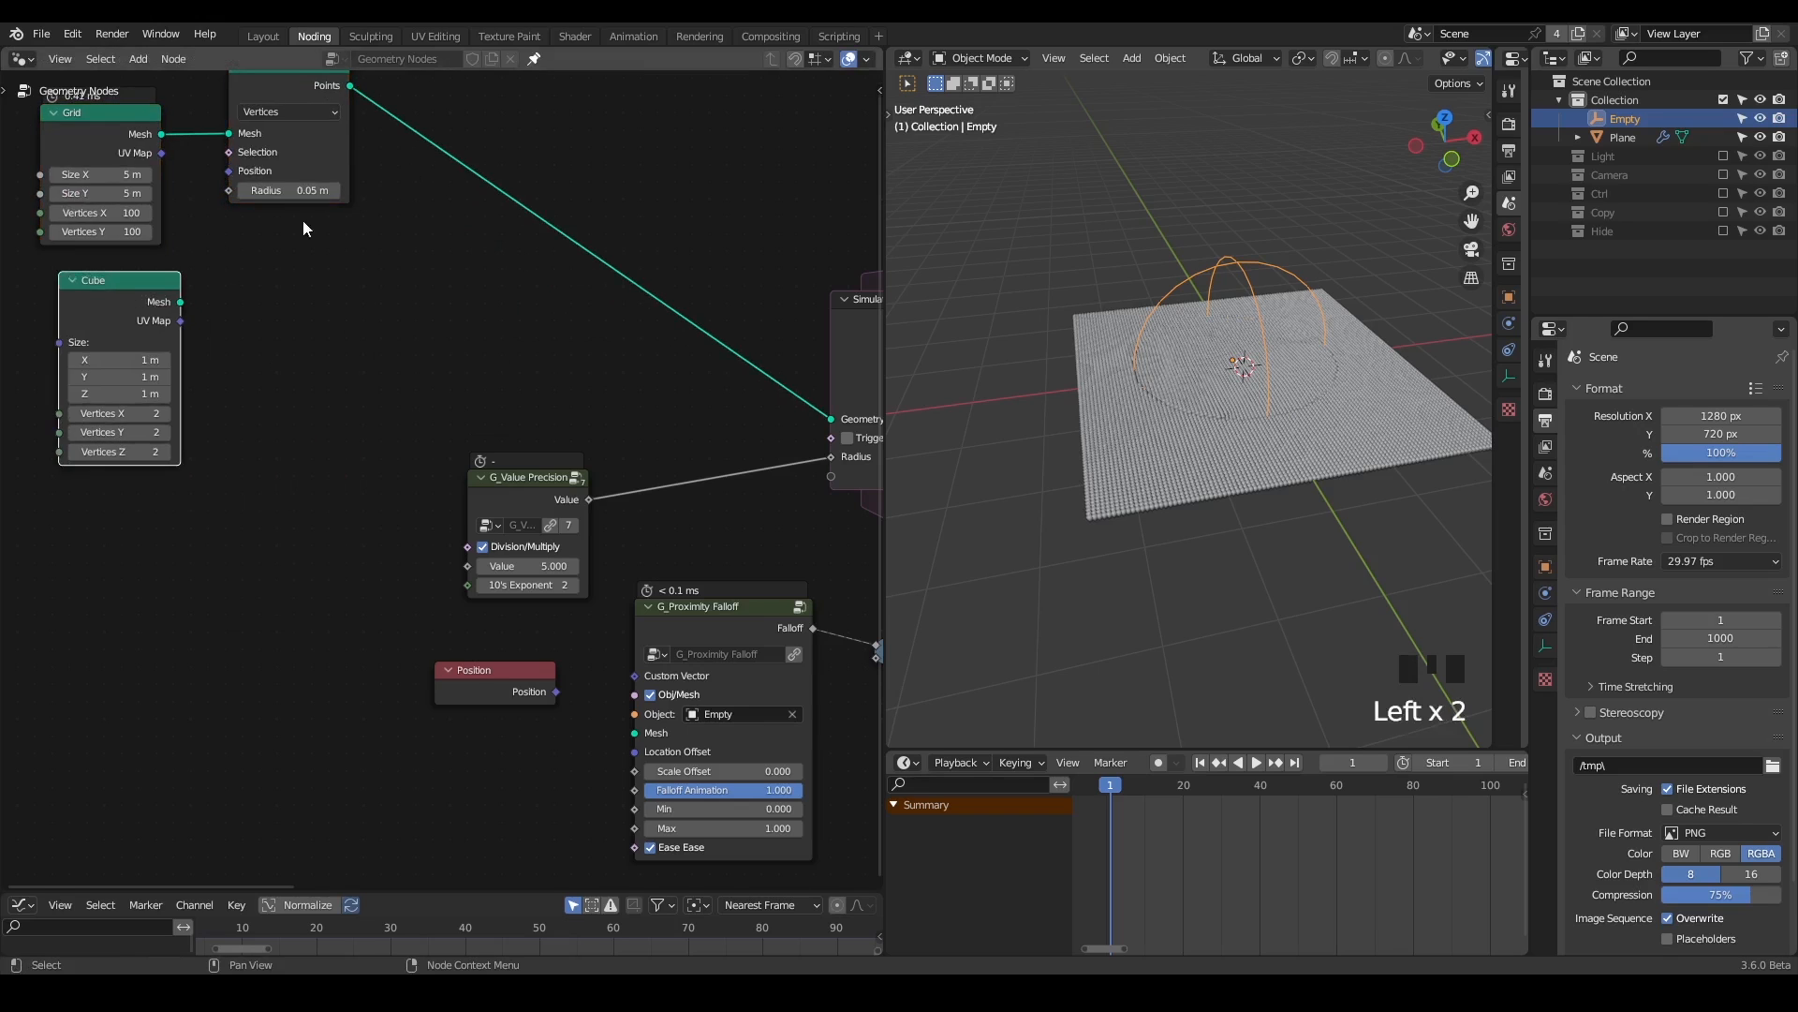
# - Unpin the node tree, select the Plane, and make a fake-user copy of its node group as Geometry Nodes.001
pyautogui.click(511, 58)
pyautogui.click(1072, 361)
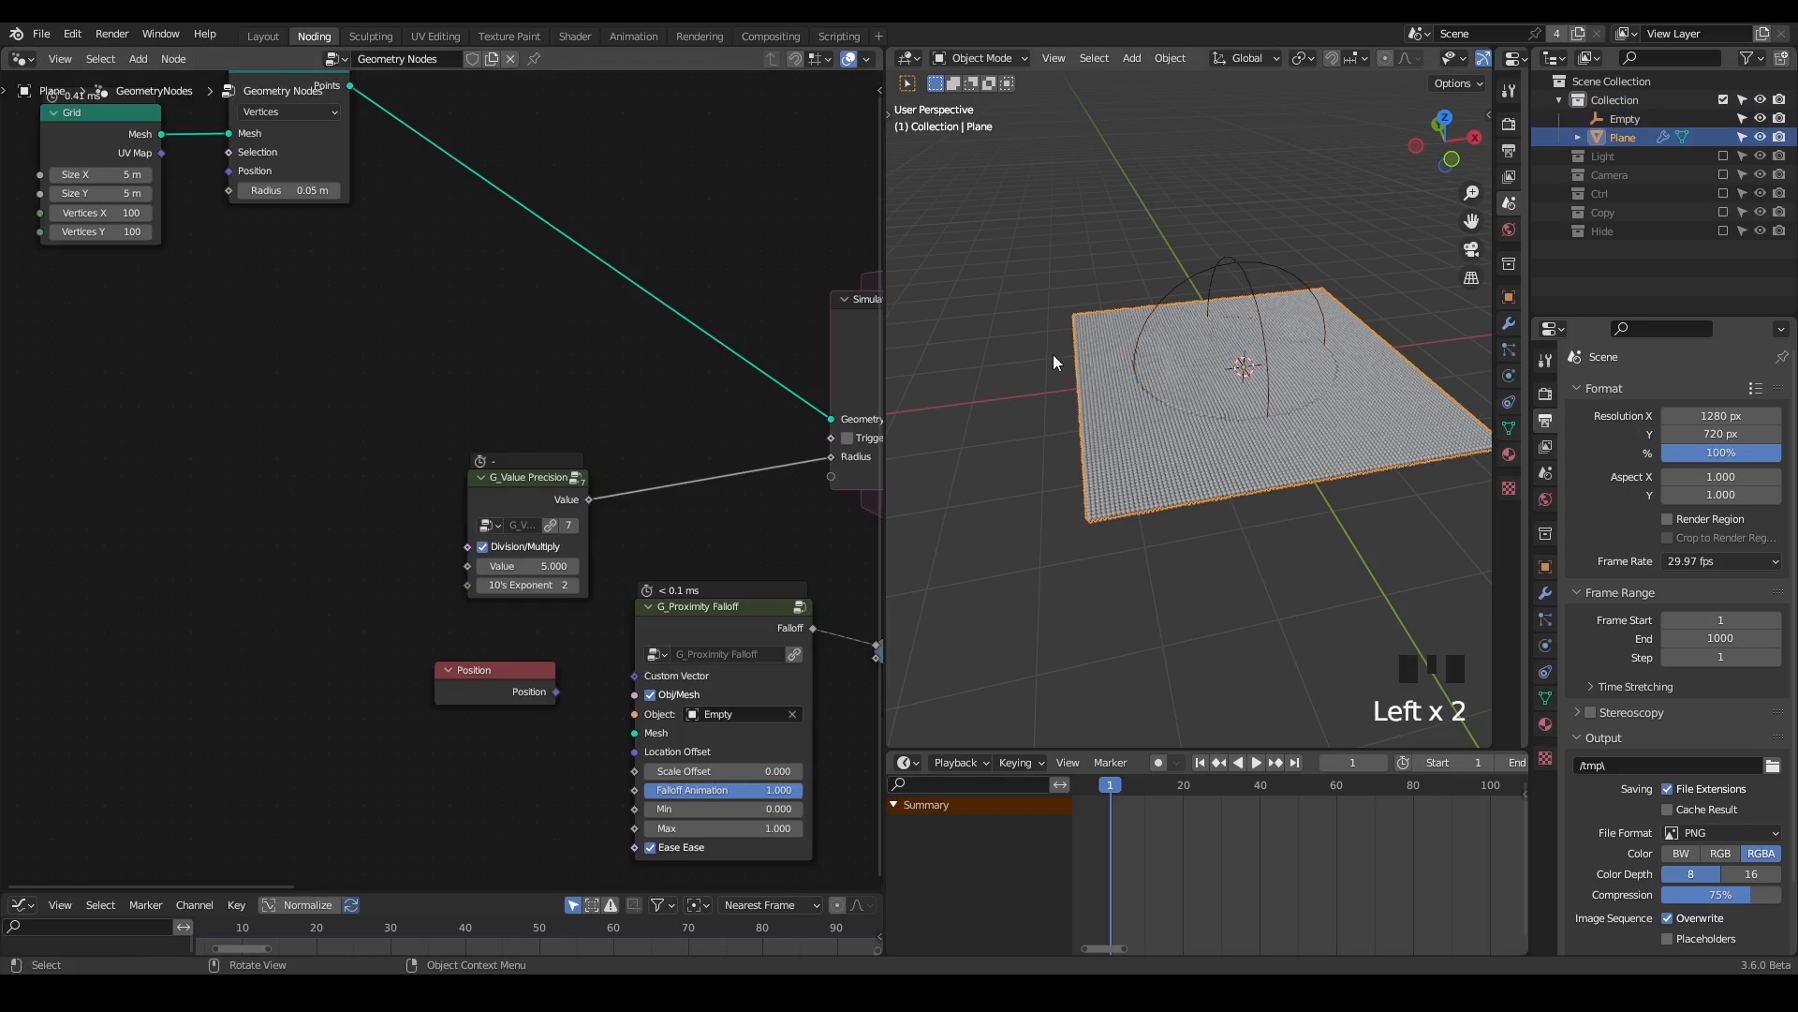
pyautogui.click(492, 59)
pyautogui.click(473, 59)
# - Delete the Grid and Mesh to Points nodes from the copied node group
pyautogui.moveTo(462, 127); pyautogui.dragTo(495, 212, button='middle')
pyautogui.moveTo(442, 105); pyautogui.dragTo(44, 368)
pyautogui.press('x')
# - Add a String to Curves node in the emptied area and connect its Curve Instances output for preview
pyautogui.moveTo(202, 448); pyautogui.dragTo(361, 406, button='middle')
pyautogui.hotkey('ctrl', 'a')
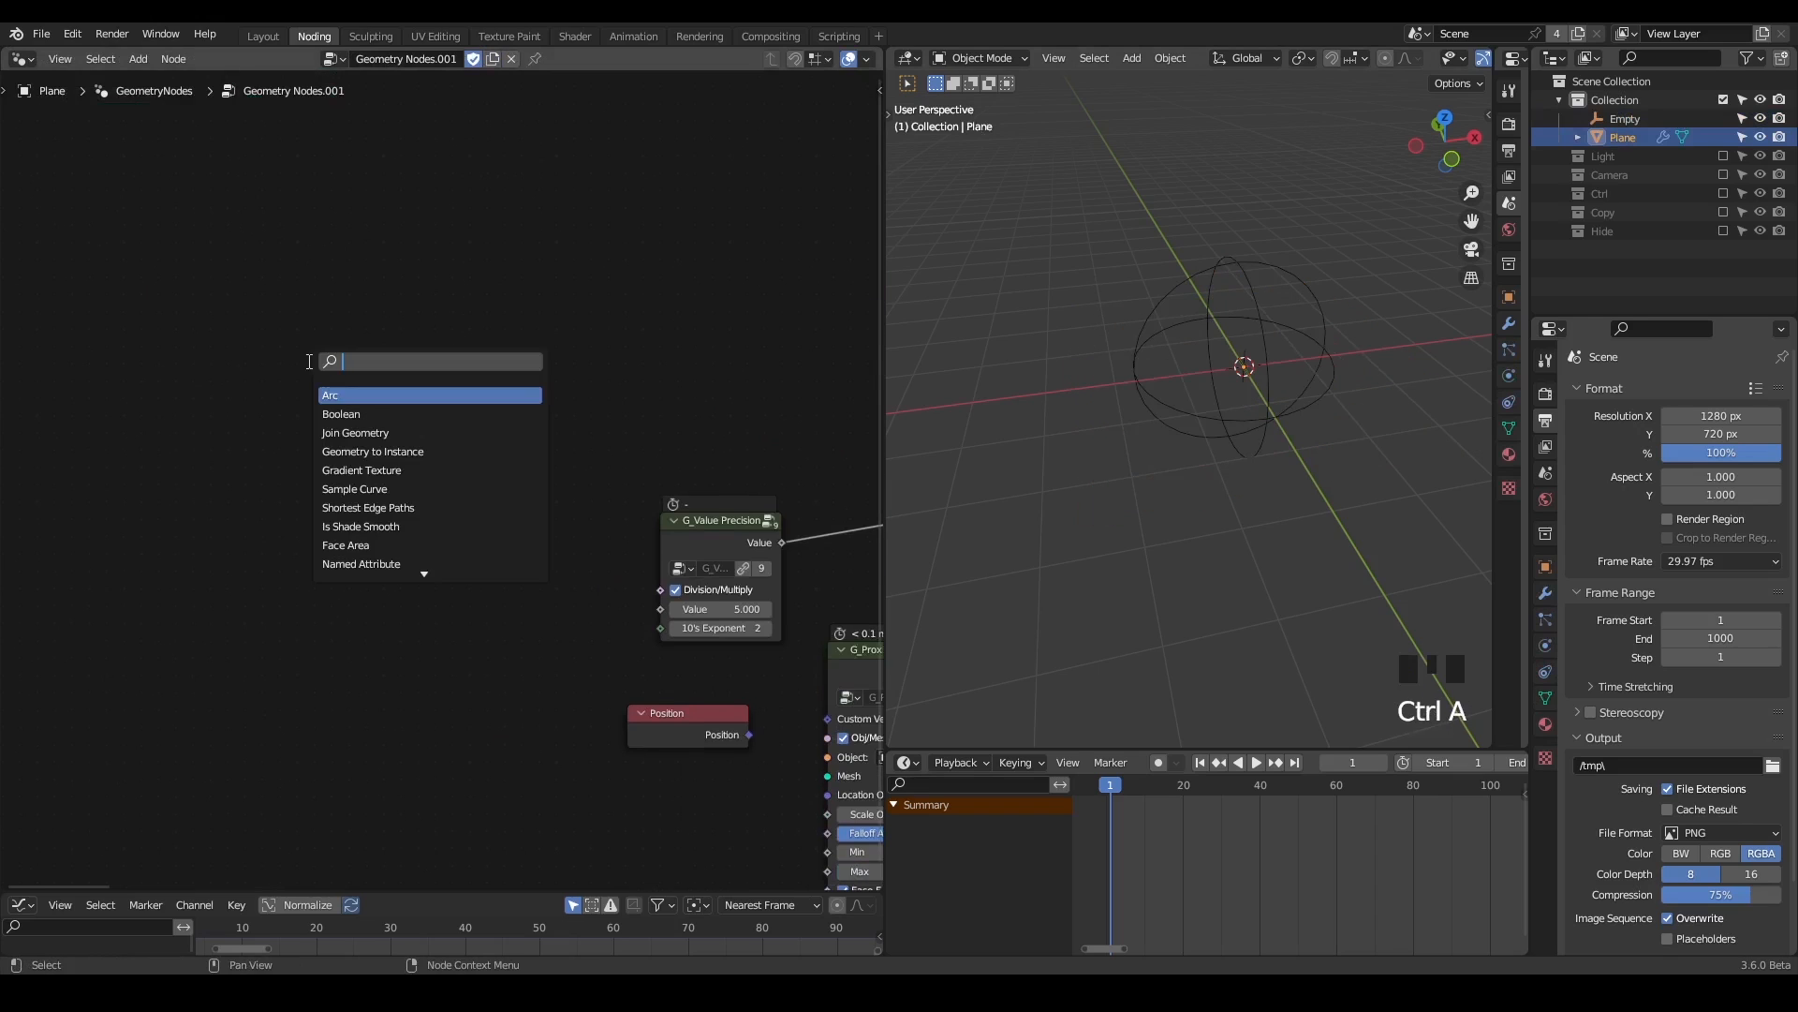
pyautogui.write('string to')
pyautogui.press('Return')
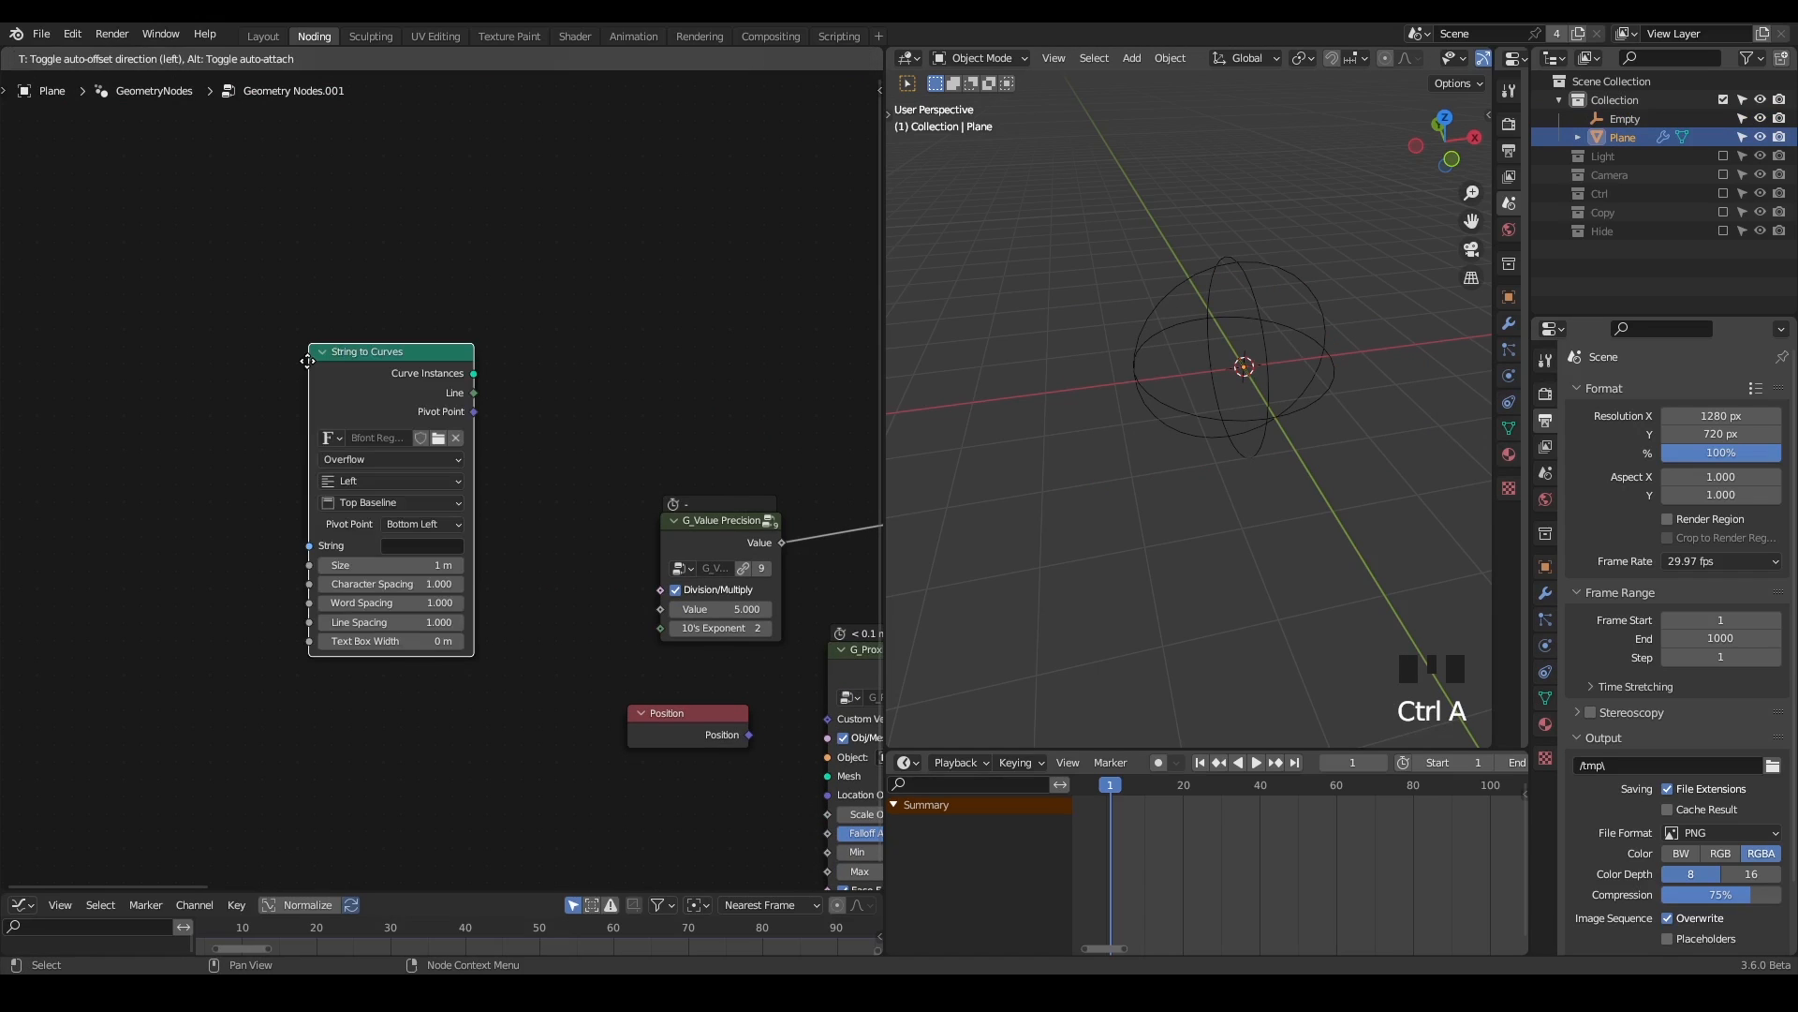
pyautogui.click(303, 298)
pyautogui.keyDown('alt'); pyautogui.keyDown('shift'); pyautogui.click(376, 522); pyautogui.keyUp('shift'); pyautogui.keyUp('alt')
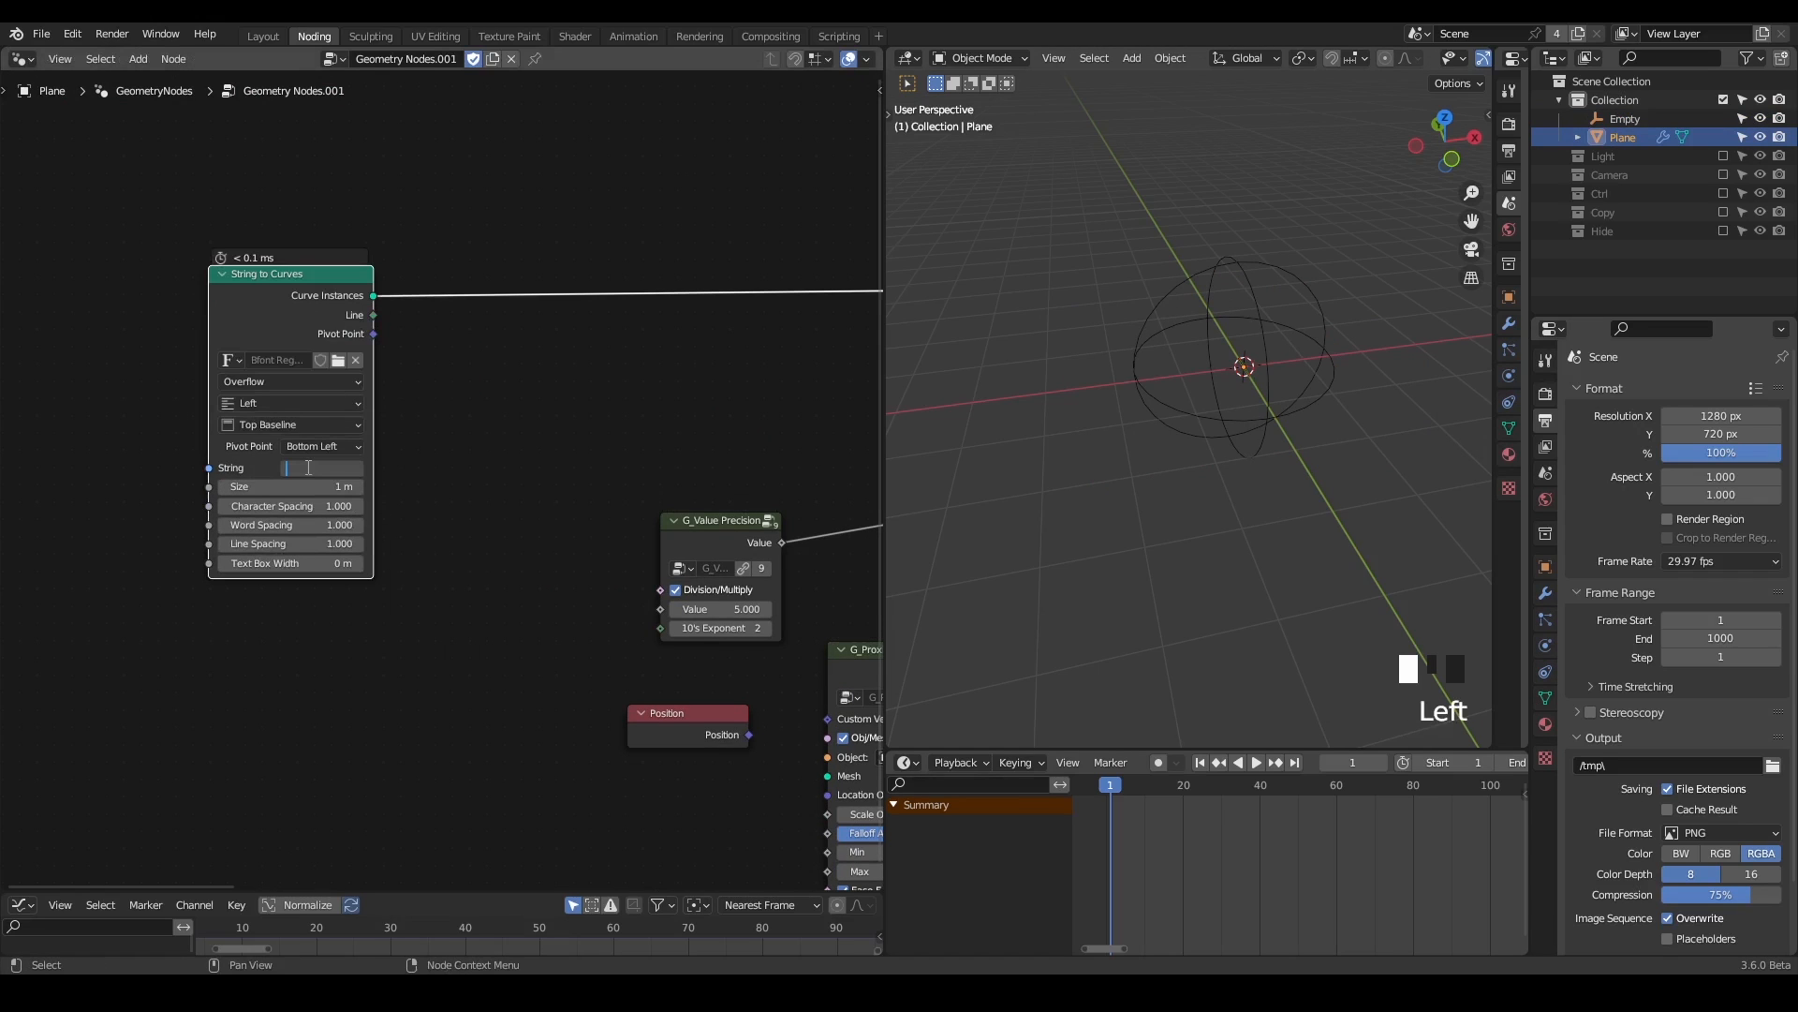
# - Set the String to Curves text to BLENDER with Center horizontal and Middle vertical alignment
pyautogui.press('Return')
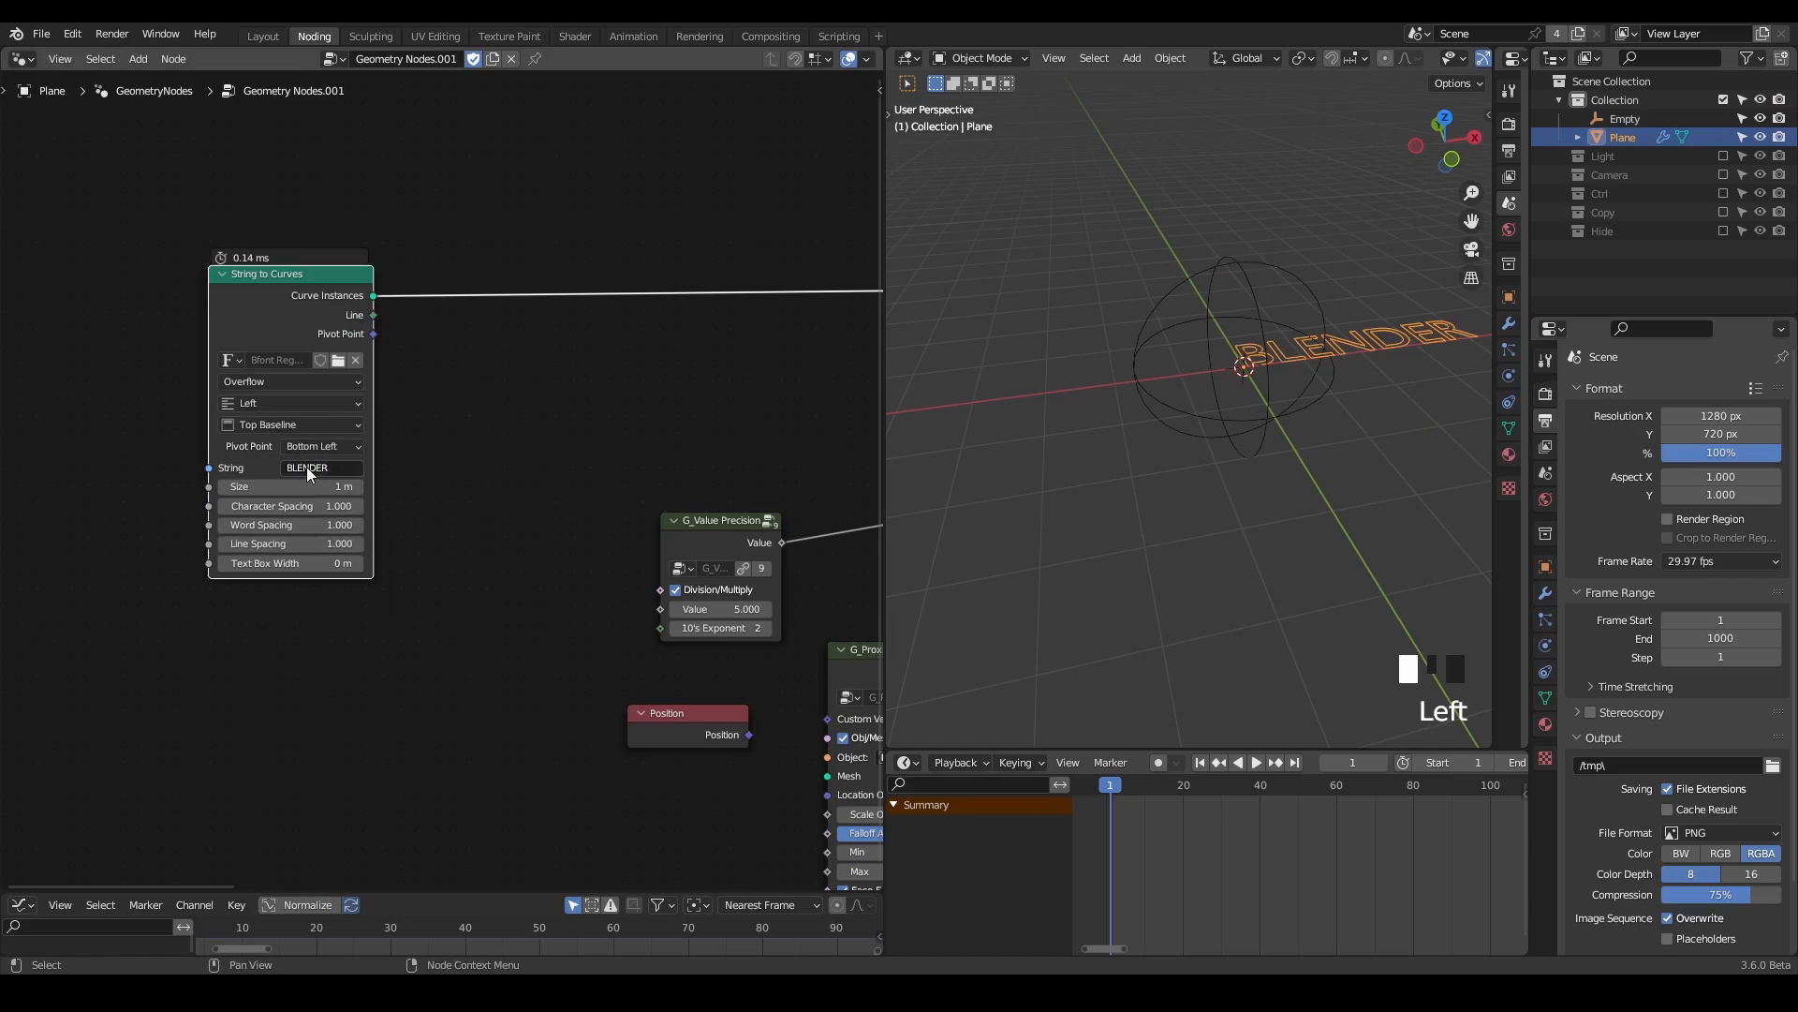
pyautogui.click(242, 404)
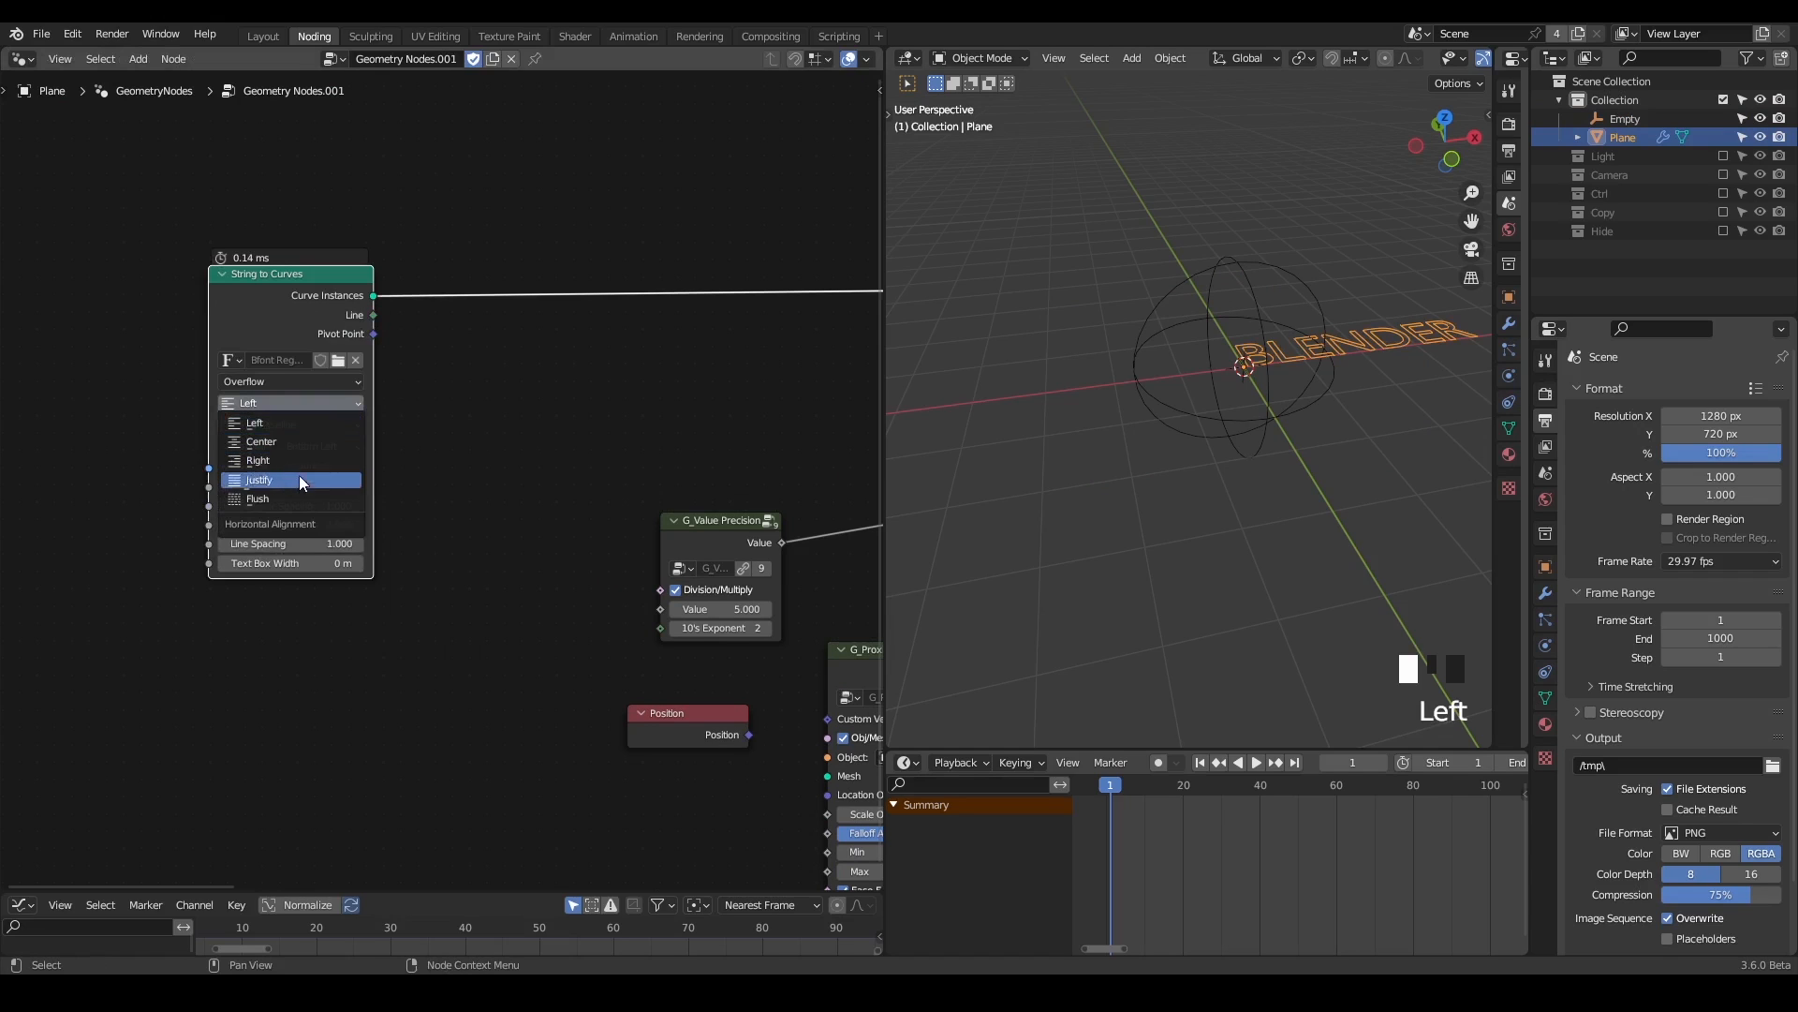
pyautogui.click(283, 440)
pyautogui.click(286, 424)
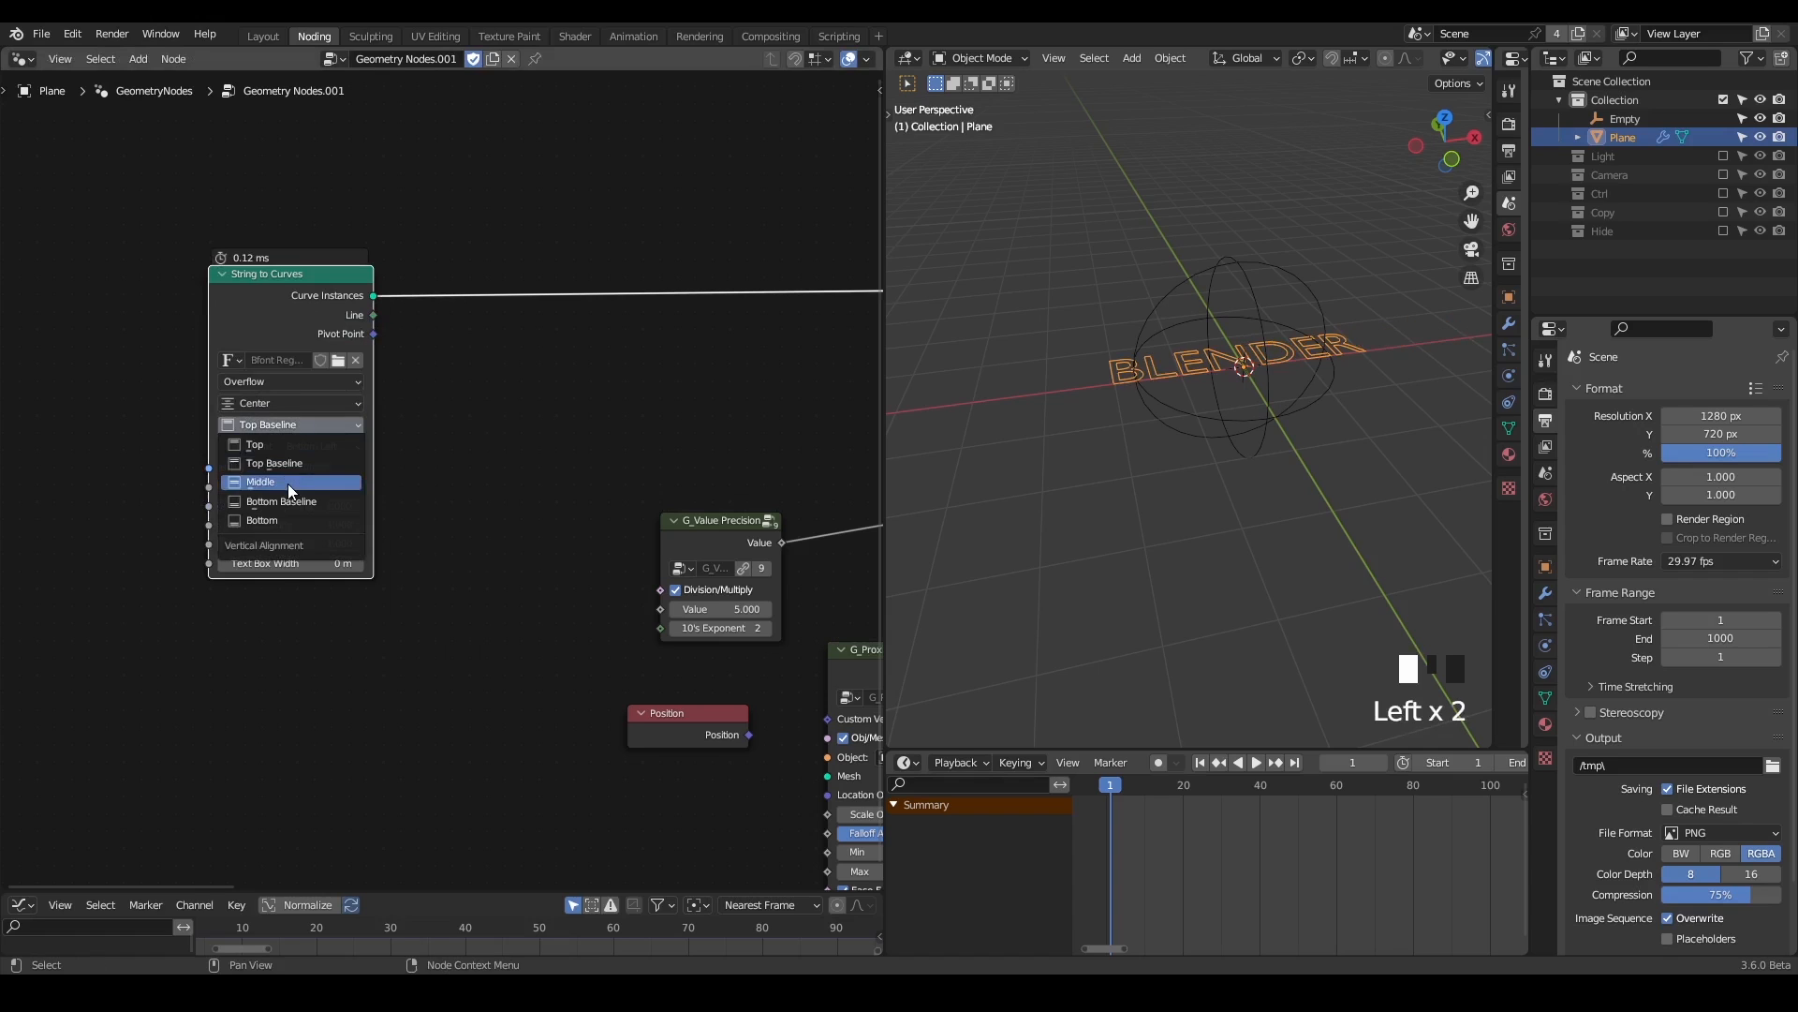
pyautogui.click(289, 484)
# - Insert a Transform Geometry node after String to Curves and set its X rotation to 90°
pyautogui.hotkey('ctrl', 'a')
pyautogui.write('transform')
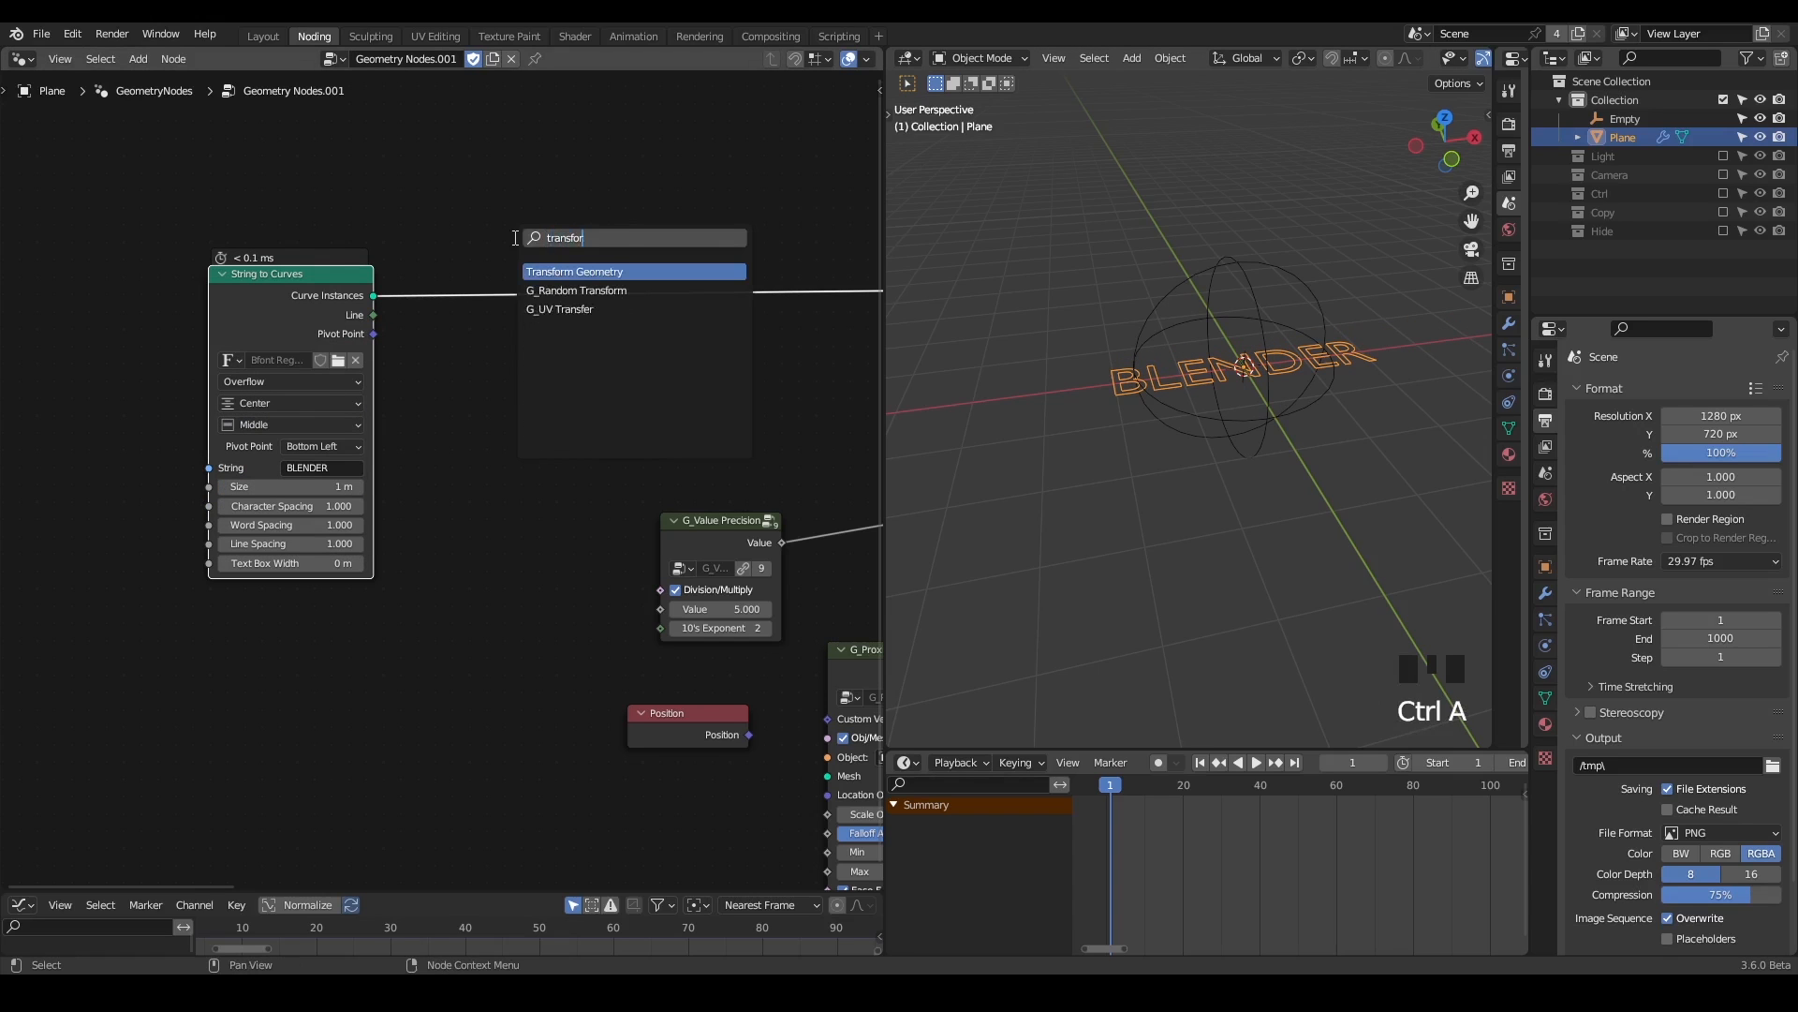
pyautogui.press('Return')
pyautogui.click(506, 233)
pyautogui.click(560, 375)
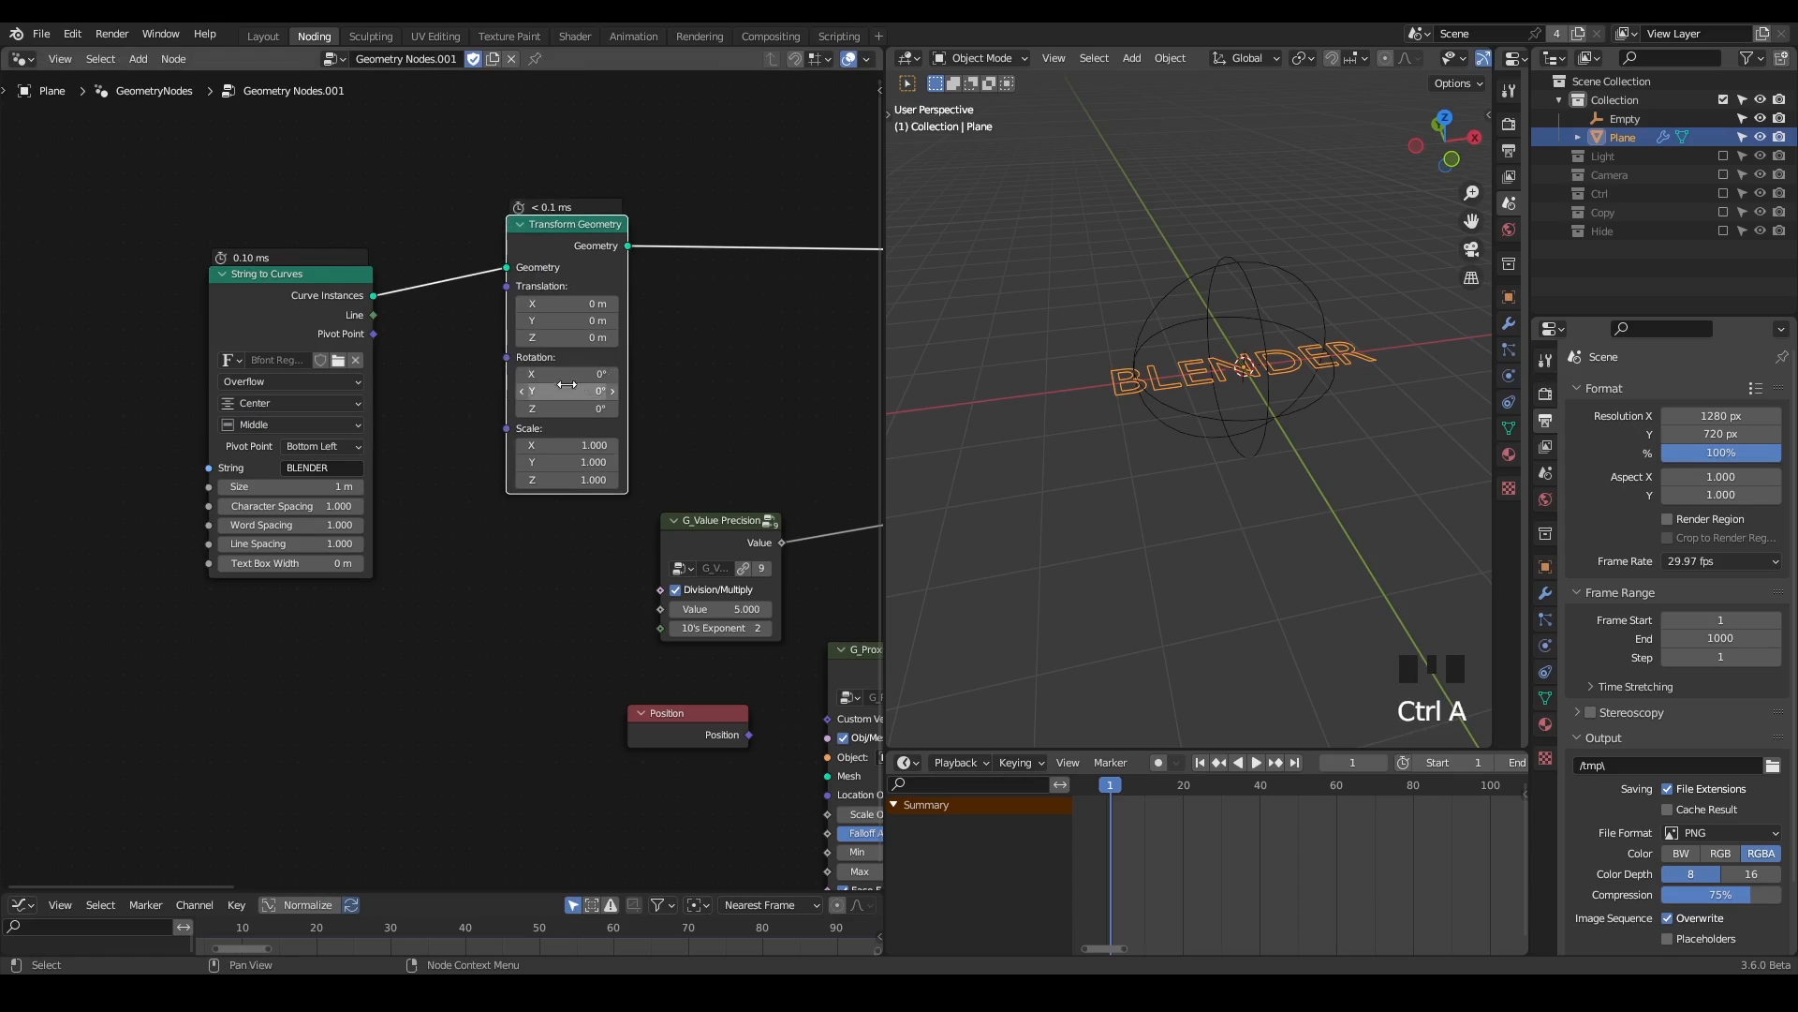
pyautogui.press('Return')
pyautogui.moveTo(1186, 317); pyautogui.dragTo(1161, 262, button='middle')
# - Move the String to Curves and Transform Geometry nodes together away from the Simulation Input node
pyautogui.moveTo(649, 371); pyautogui.dragTo(580, 368, button='middle')
pyautogui.scroll(-3, 581, 368)
pyautogui.moveTo(522, 190); pyautogui.dragTo(23, 397)
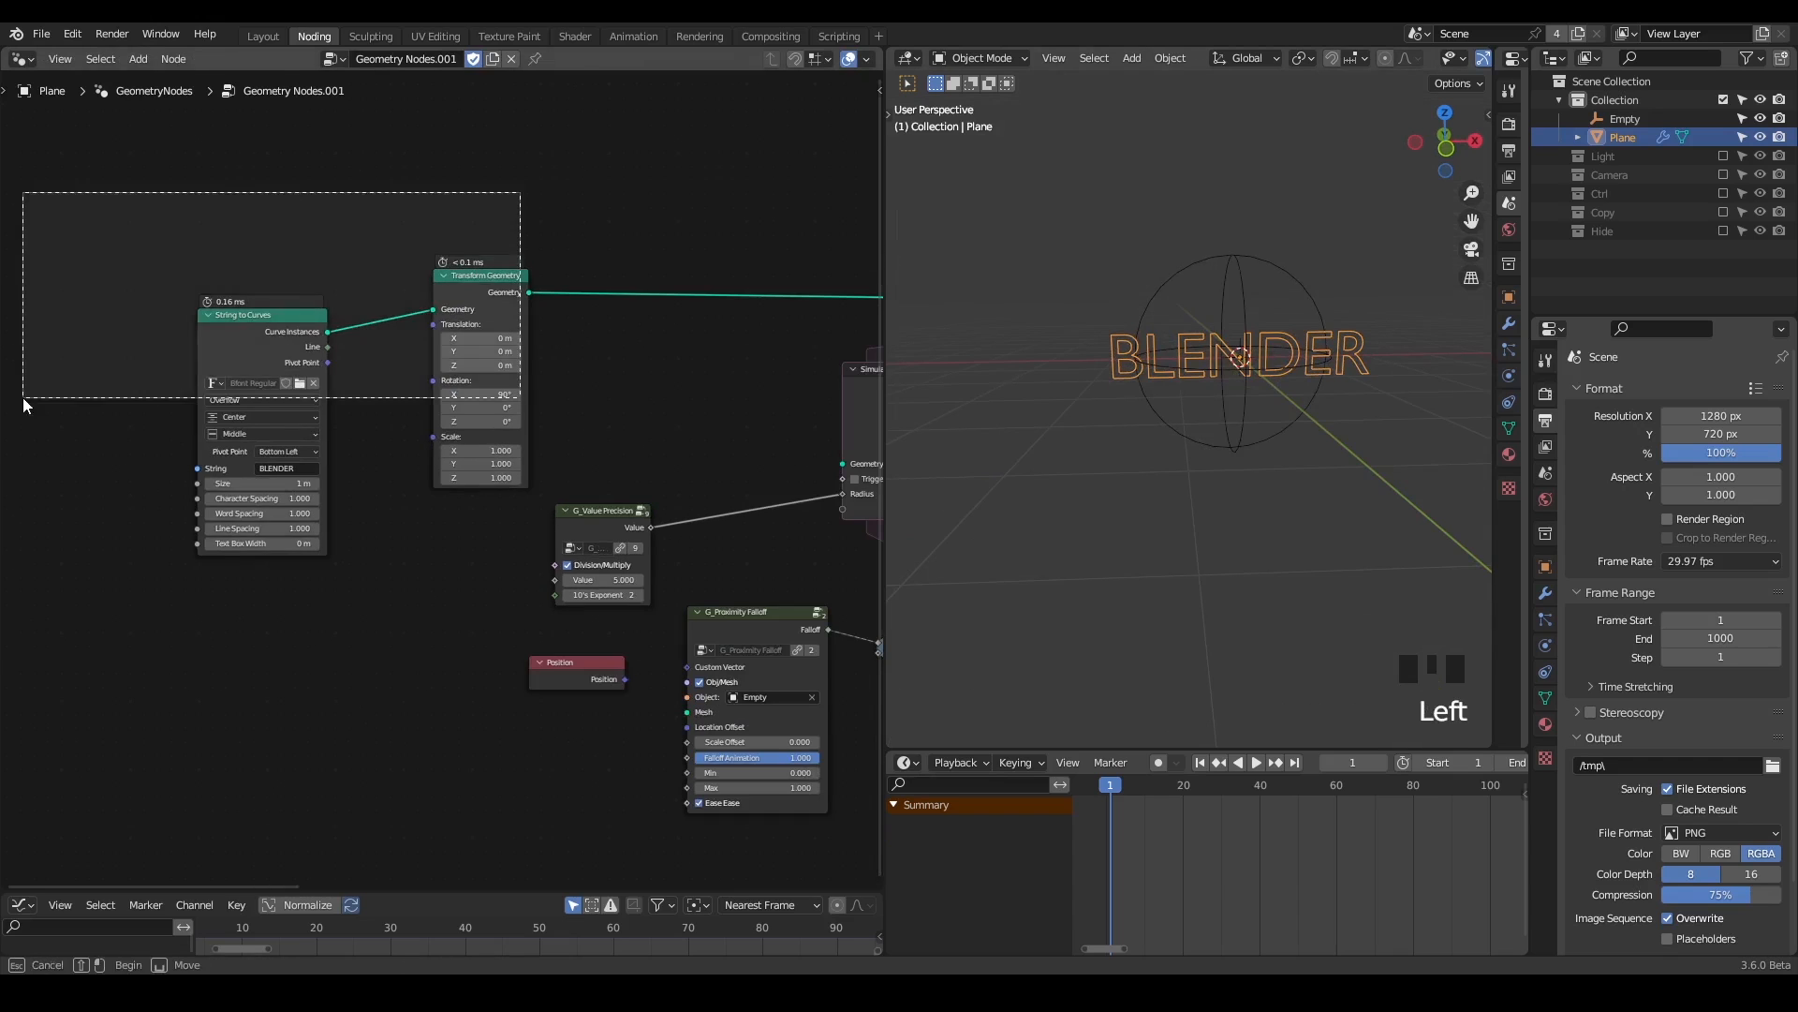
pyautogui.press('g')
pyautogui.click(442, 322)
# - Insert a Fill Curve node after Transform Geometry to fill the text outlines
pyautogui.hotkey('ctrl', 'a')
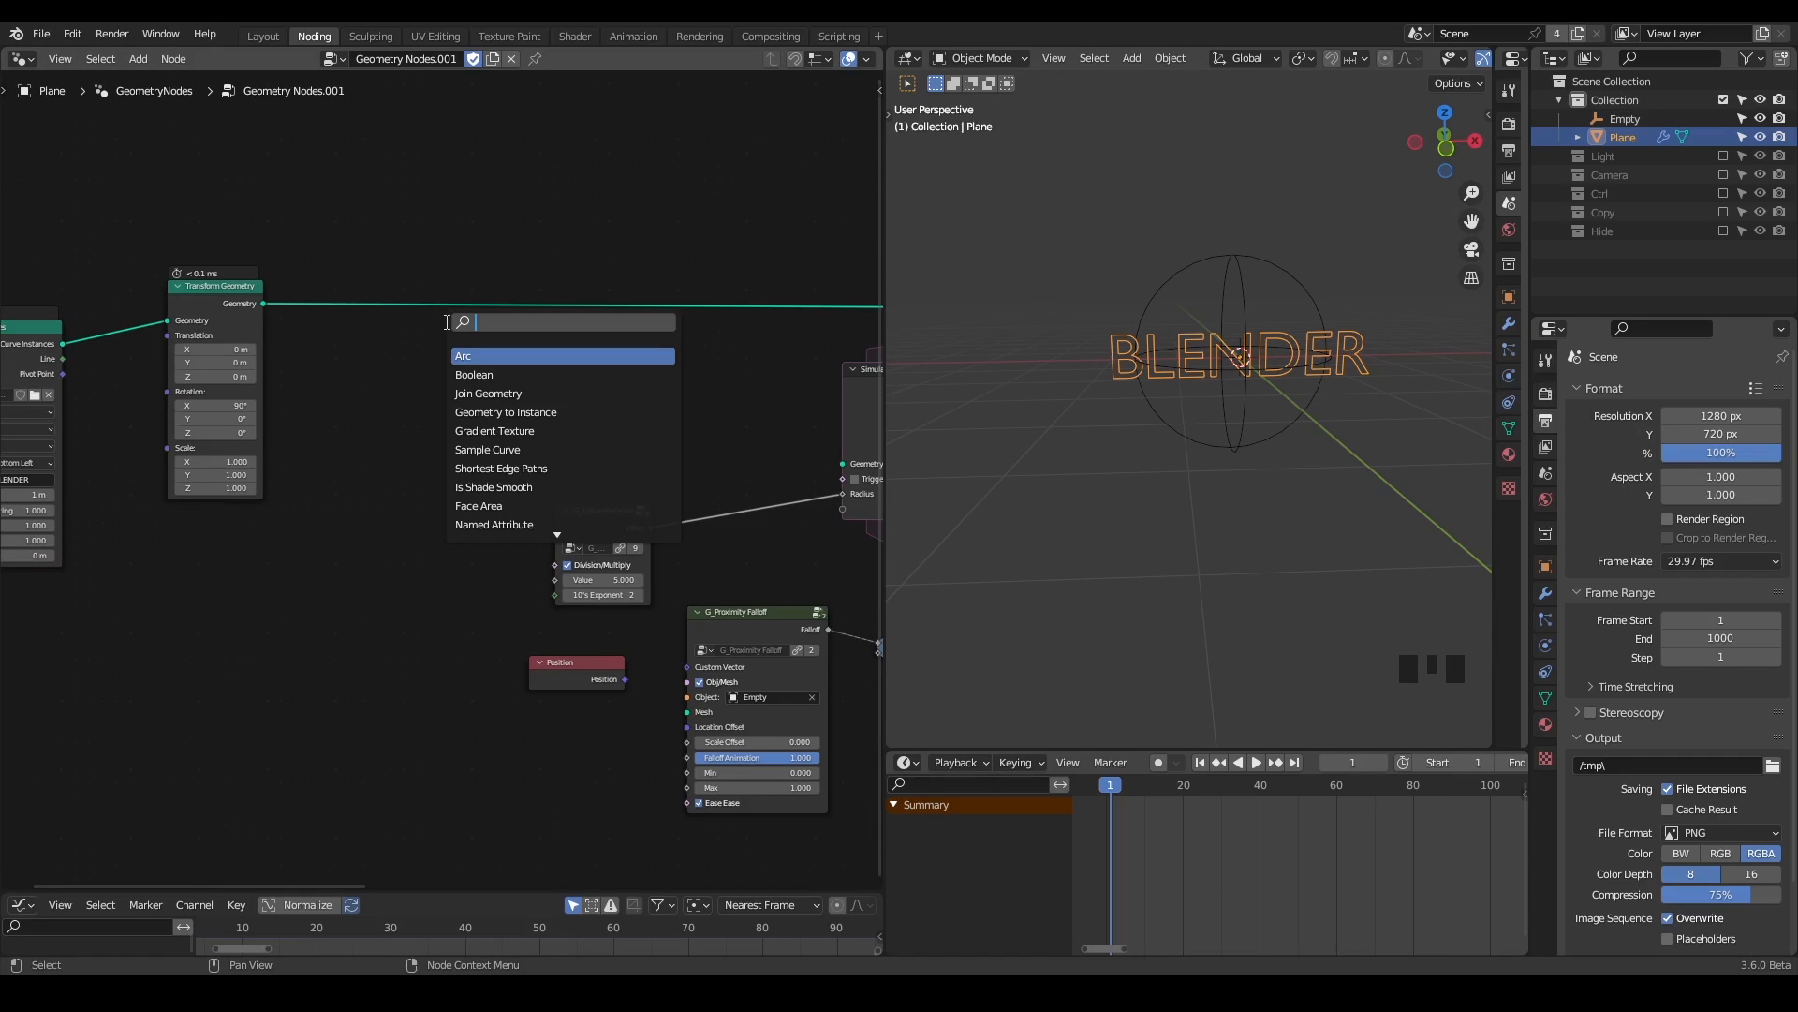
pyautogui.write('dis')
pyautogui.press('BackSpace')
pyautogui.press('BackSpace')
pyautogui.press('BackSpace')
pyautogui.write('fil')
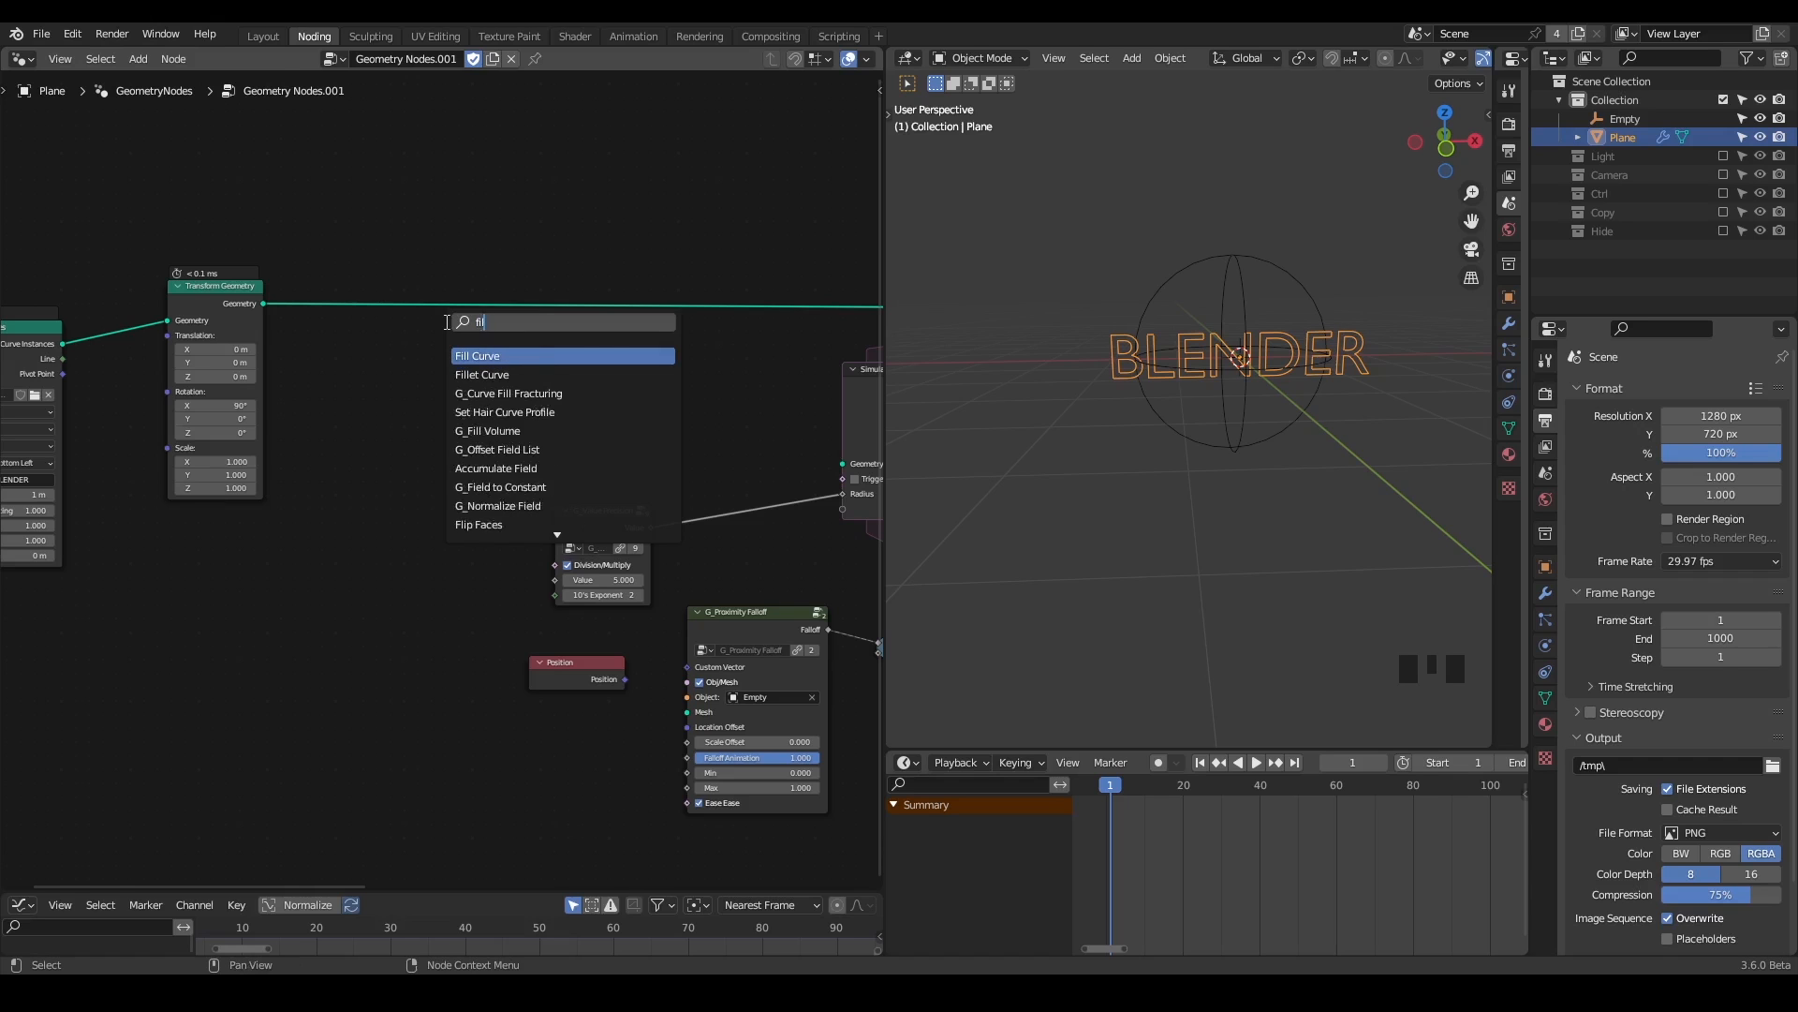
pyautogui.press('Return')
pyautogui.click(347, 289)
pyautogui.scroll(4, 450, 431)
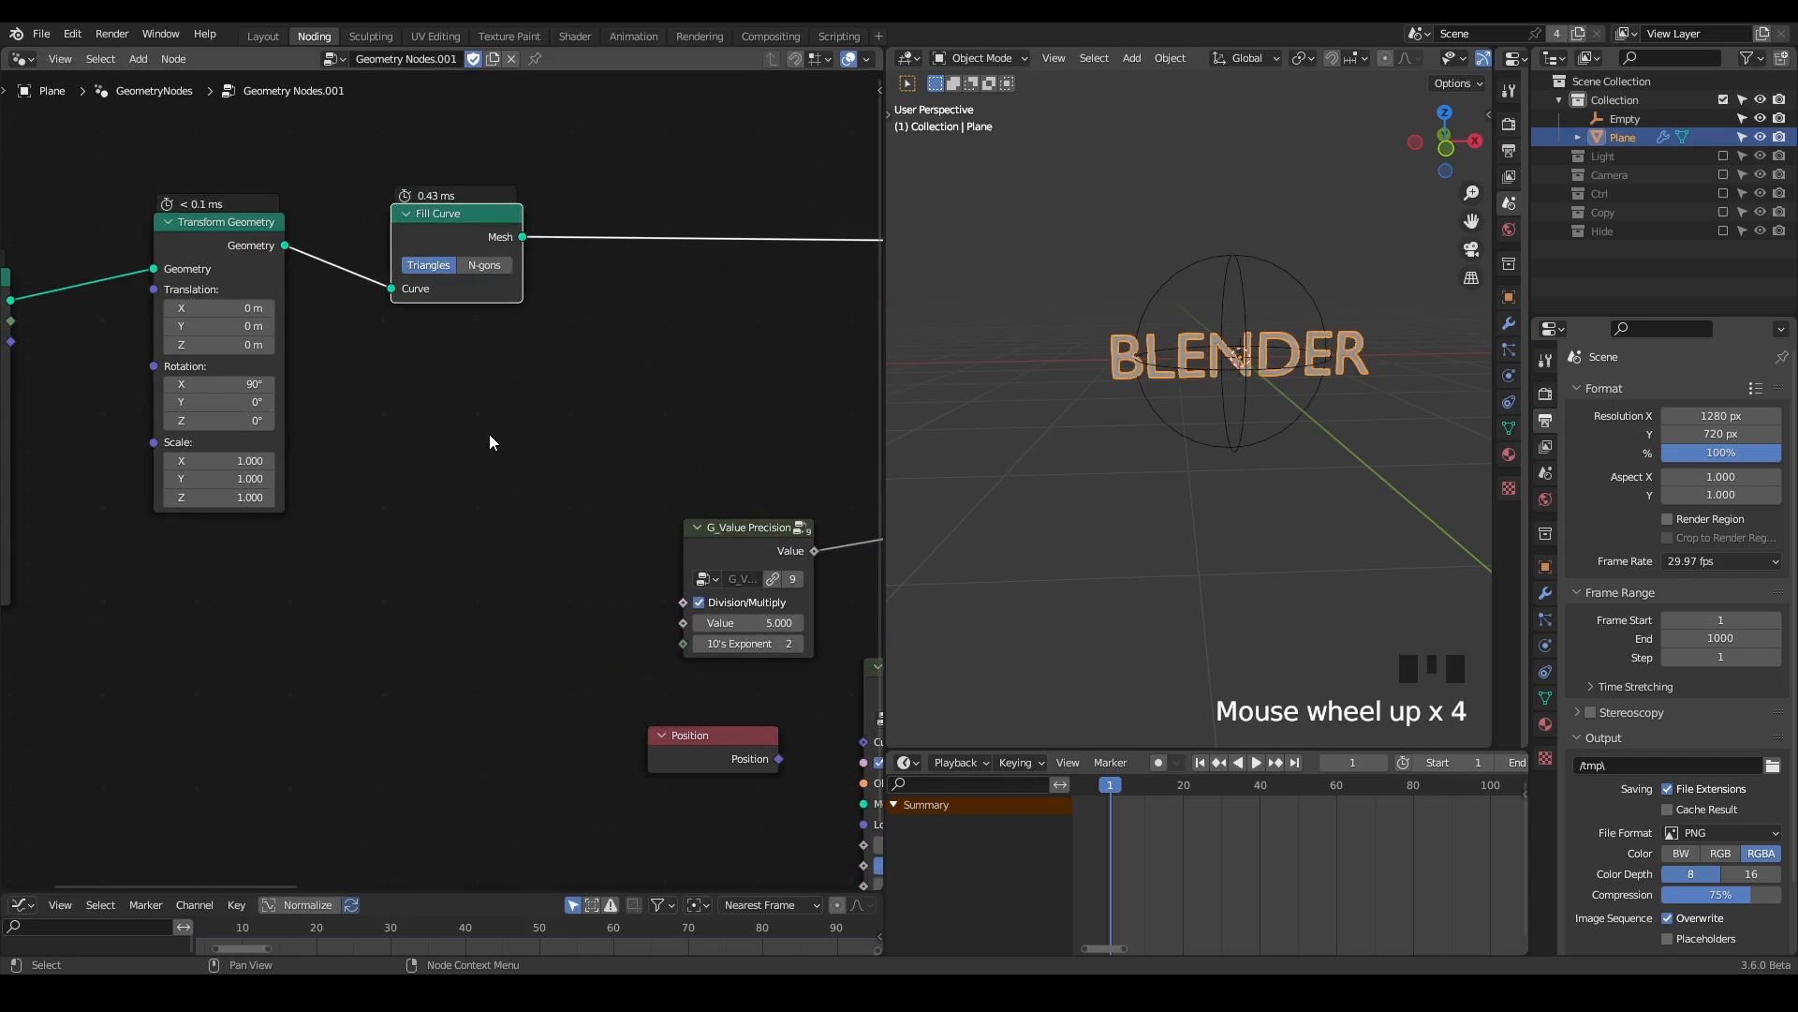
# - Insert a G_Solidify node after Fill Curve and set its Offset Scale to 0.5
pyautogui.hotkey('ctrl', 'a')
pyautogui.write('solidi')
pyautogui.press('Return')
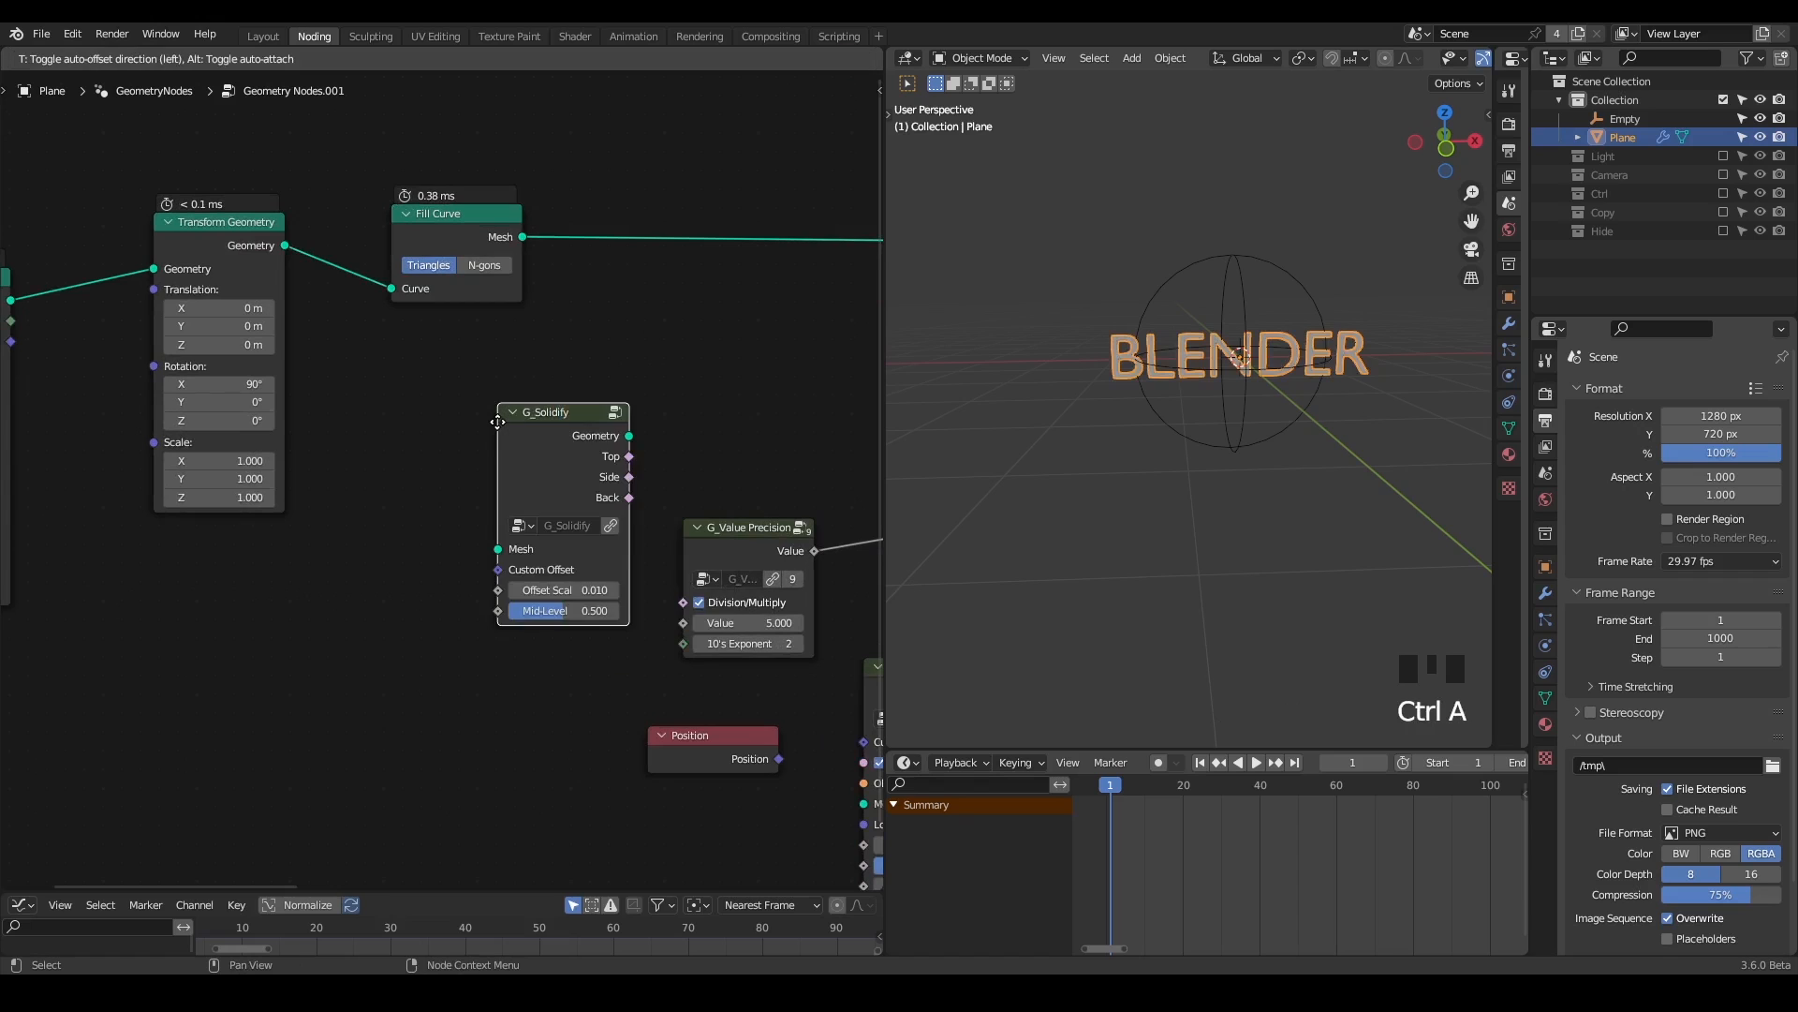
pyautogui.click(597, 219)
pyautogui.moveTo(1210, 431); pyautogui.dragTo(1367, 473, button='middle')
pyautogui.moveTo(637, 380)
pyautogui.keyDown('shift'); pyautogui.mouseDown()
pyautogui.moveTo(693, 380)
pyautogui.moveTo(658, 379)
pyautogui.mouseUp(); pyautogui.keyUp('shift')
pyautogui.click(504, 485)
# - Insert a G_Points Distribute node after G_Solidify
pyautogui.moveTo(504, 486); pyautogui.dragTo(163, 526, button='middle')
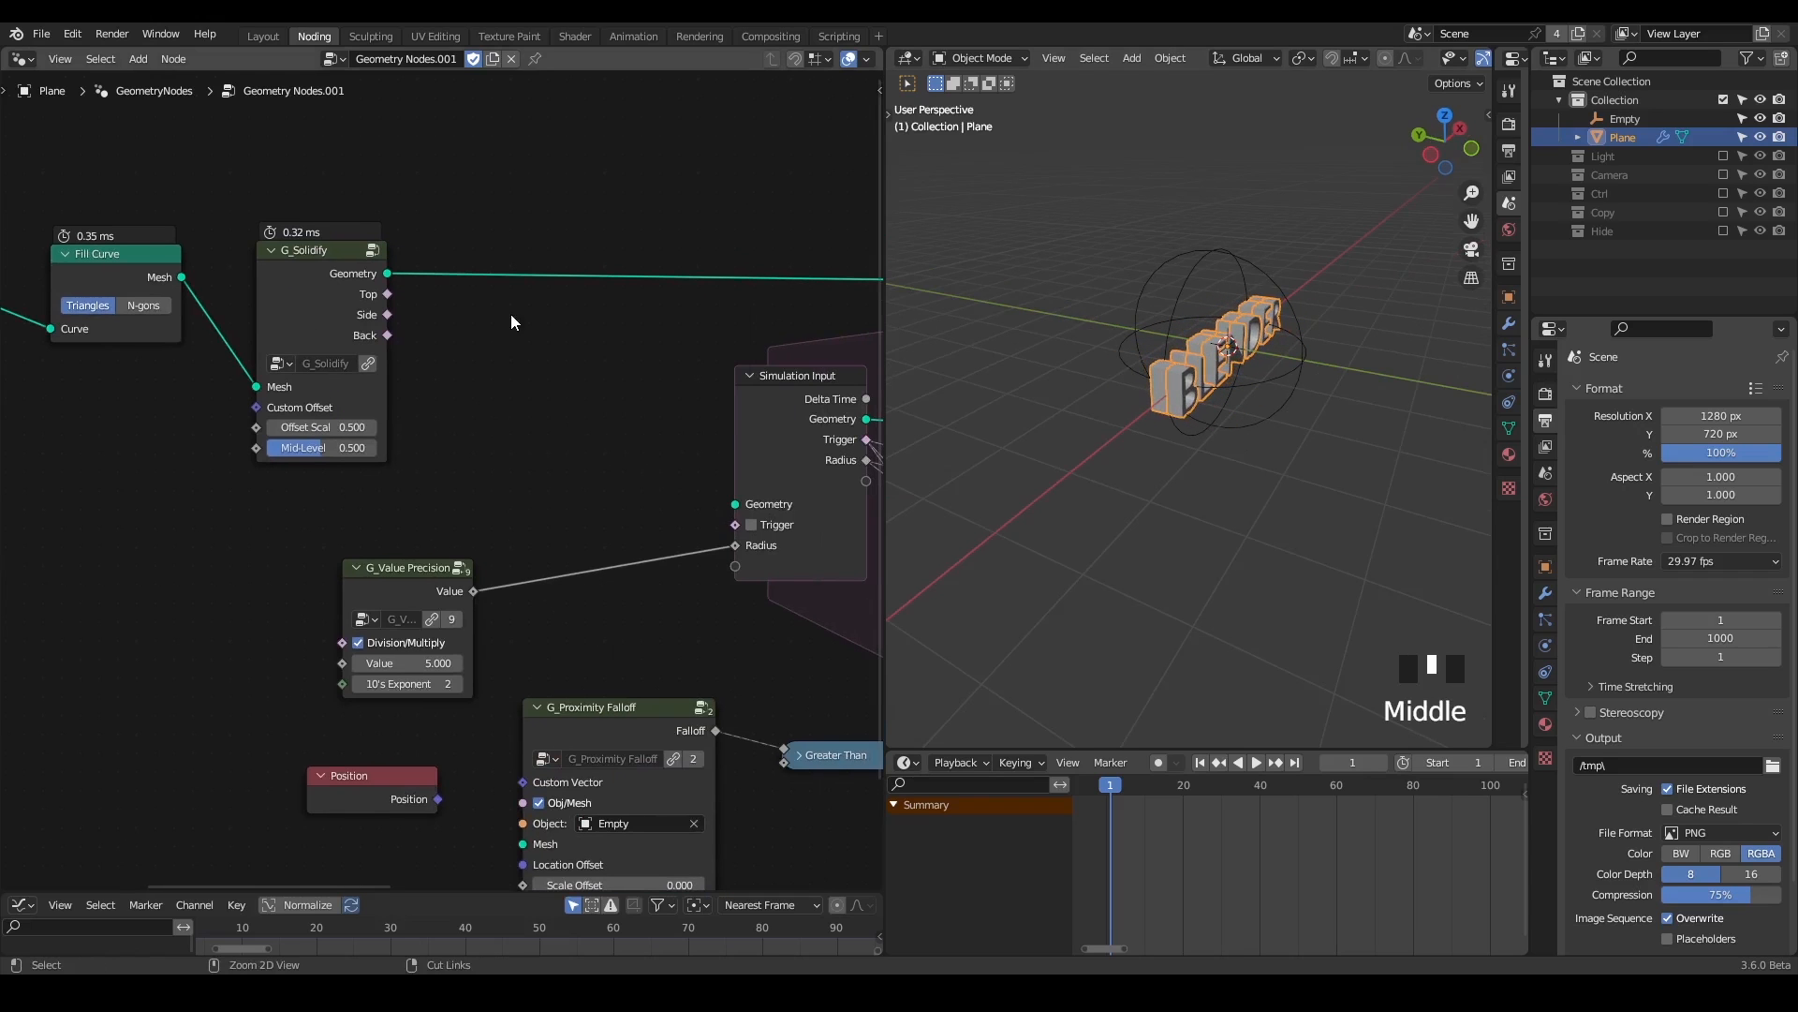
pyautogui.hotkey('ctrl', 'a')
pyautogui.write('d')
pyautogui.press('BackSpace')
pyautogui.write('point dis')
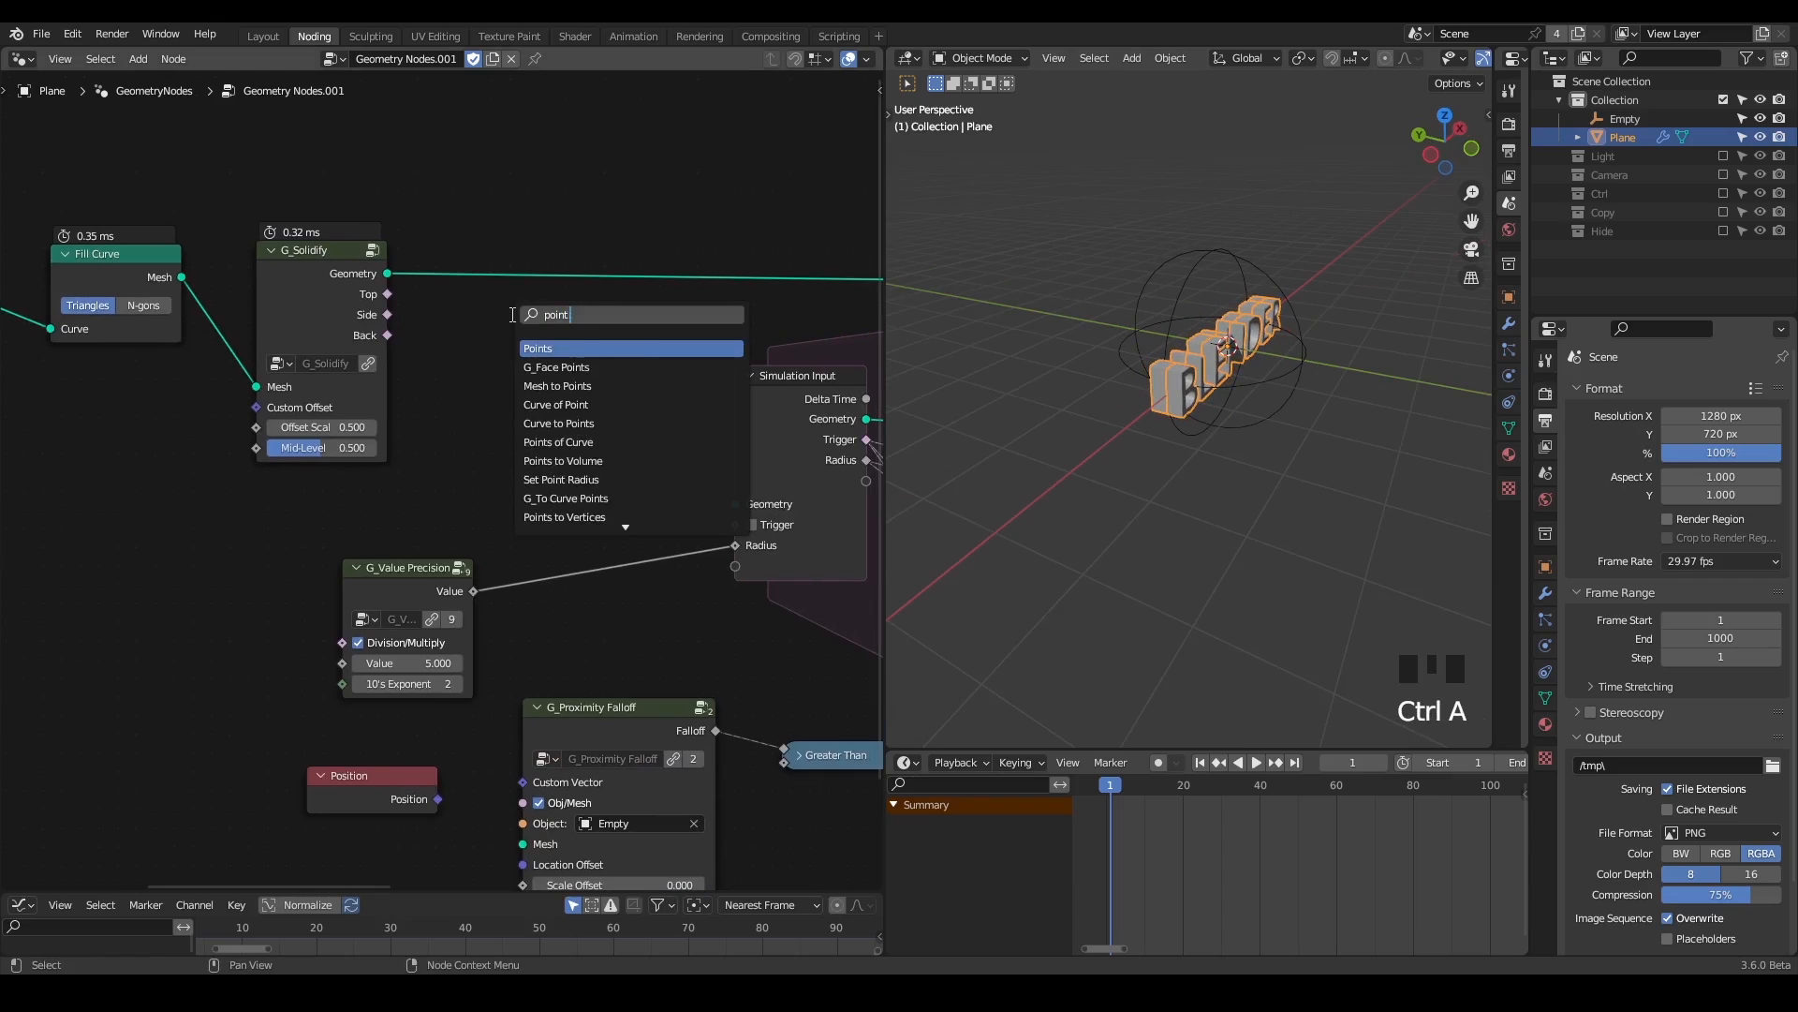
pyautogui.press('Down')
pyautogui.press('Down')
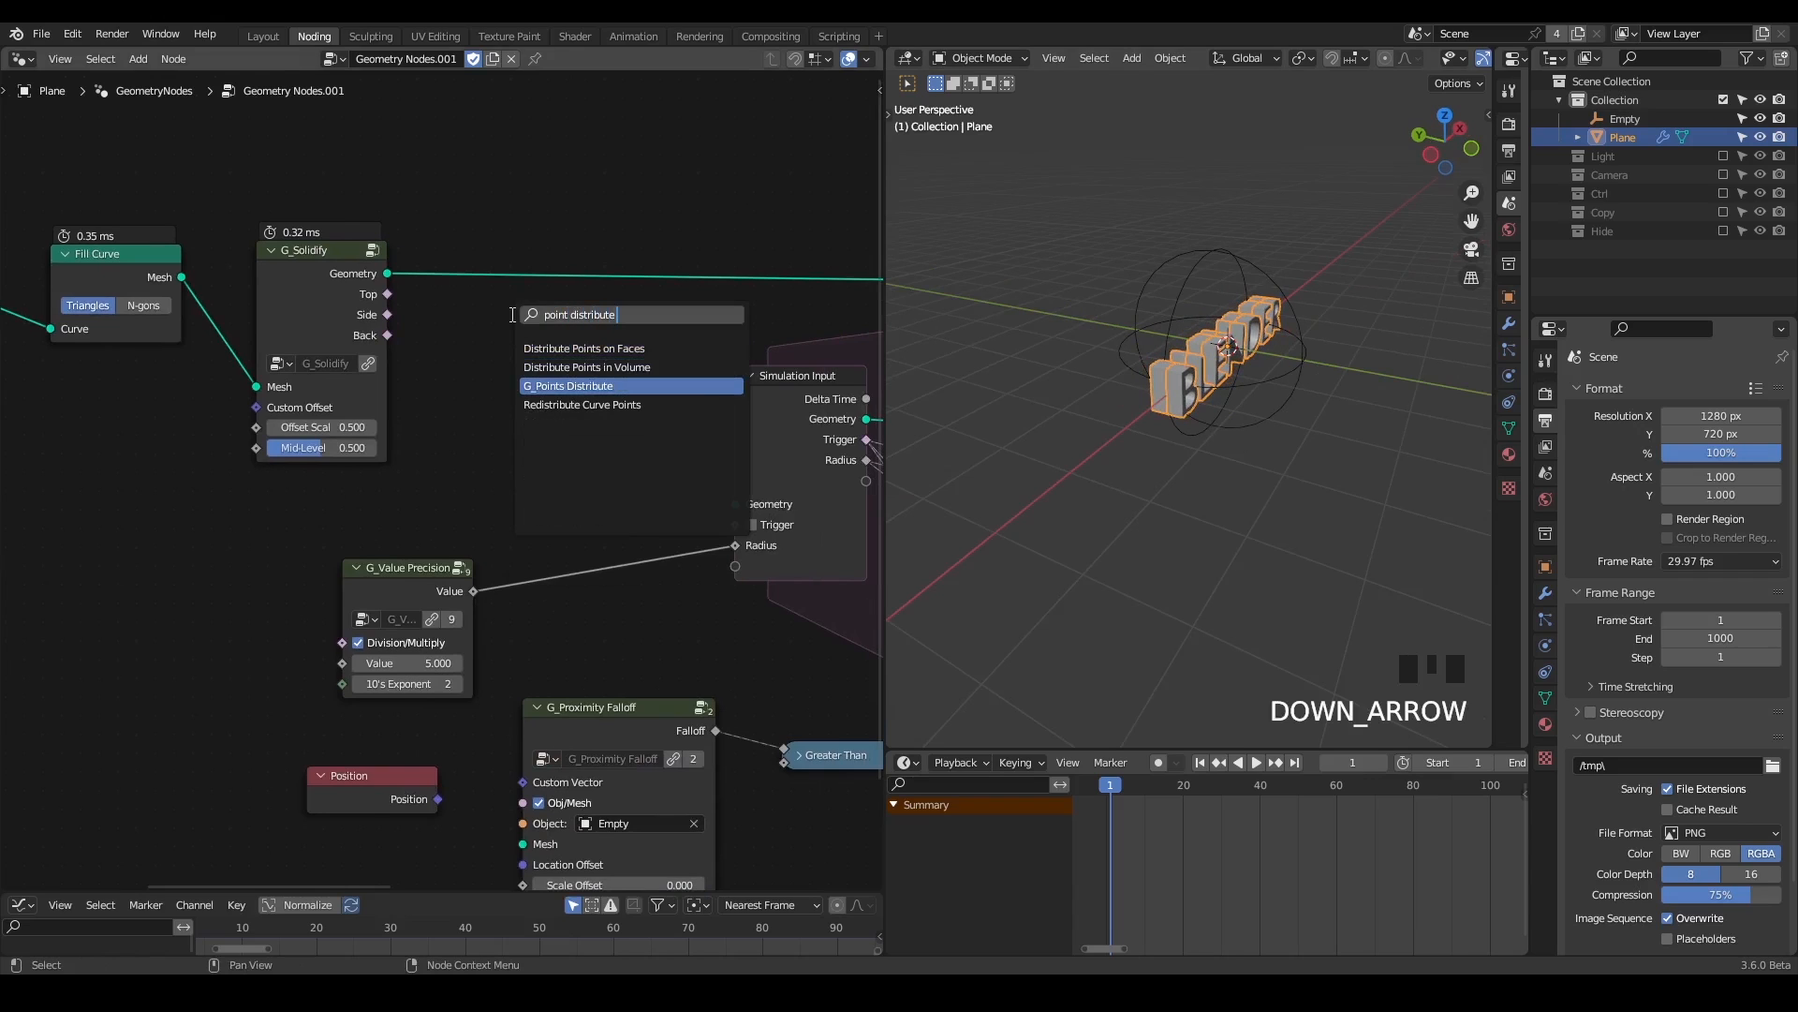
pyautogui.press('Return')
pyautogui.click(421, 222)
# - Add an unconnected Distribute Points on Faces node and draw an annotation line through its Density value
pyautogui.moveTo(478, 243); pyautogui.dragTo(379, 378, button='middle')
pyautogui.hotkey('ctrl', 'a')
pyautogui.write('point di')
pyautogui.press('Return')
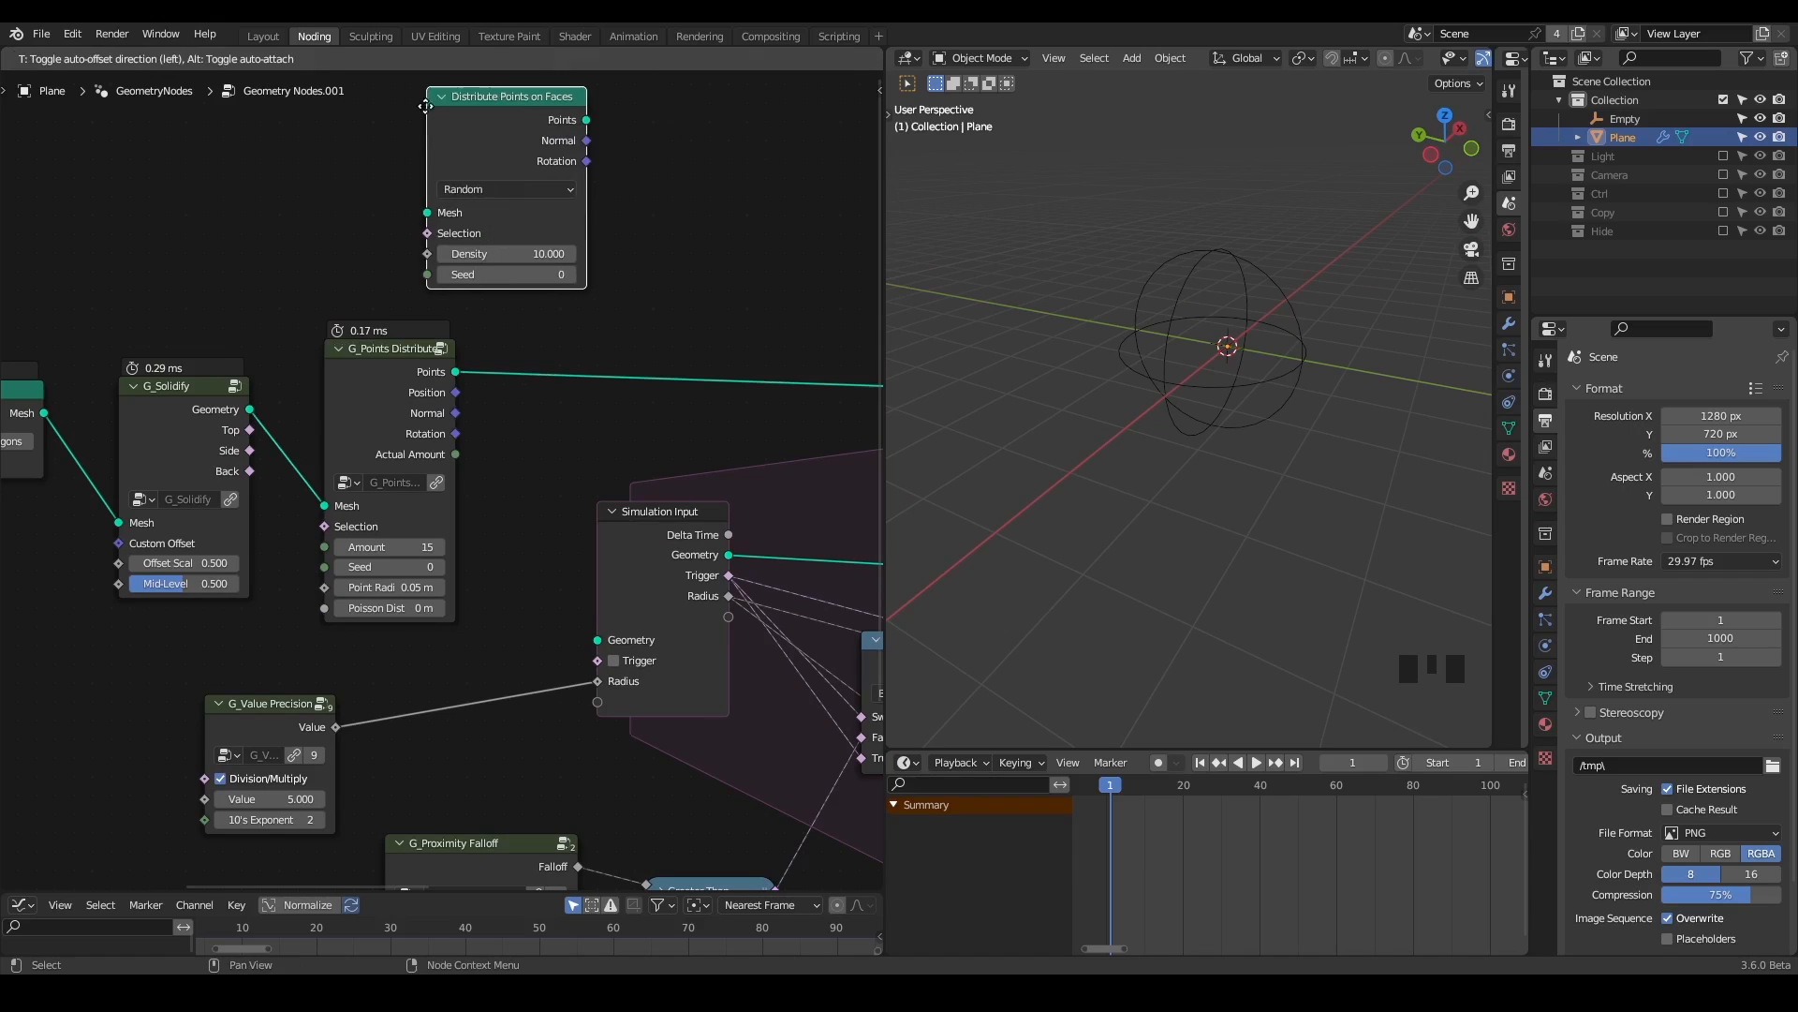
pyautogui.click(430, 106)
pyautogui.scroll(2, 453, 412)
pyautogui.press('d')
pyautogui.moveTo(371, 213); pyautogui.dragTo(664, 212)
pyautogui.moveTo(605, 271); pyautogui.dragTo(606, 428, button='middle')
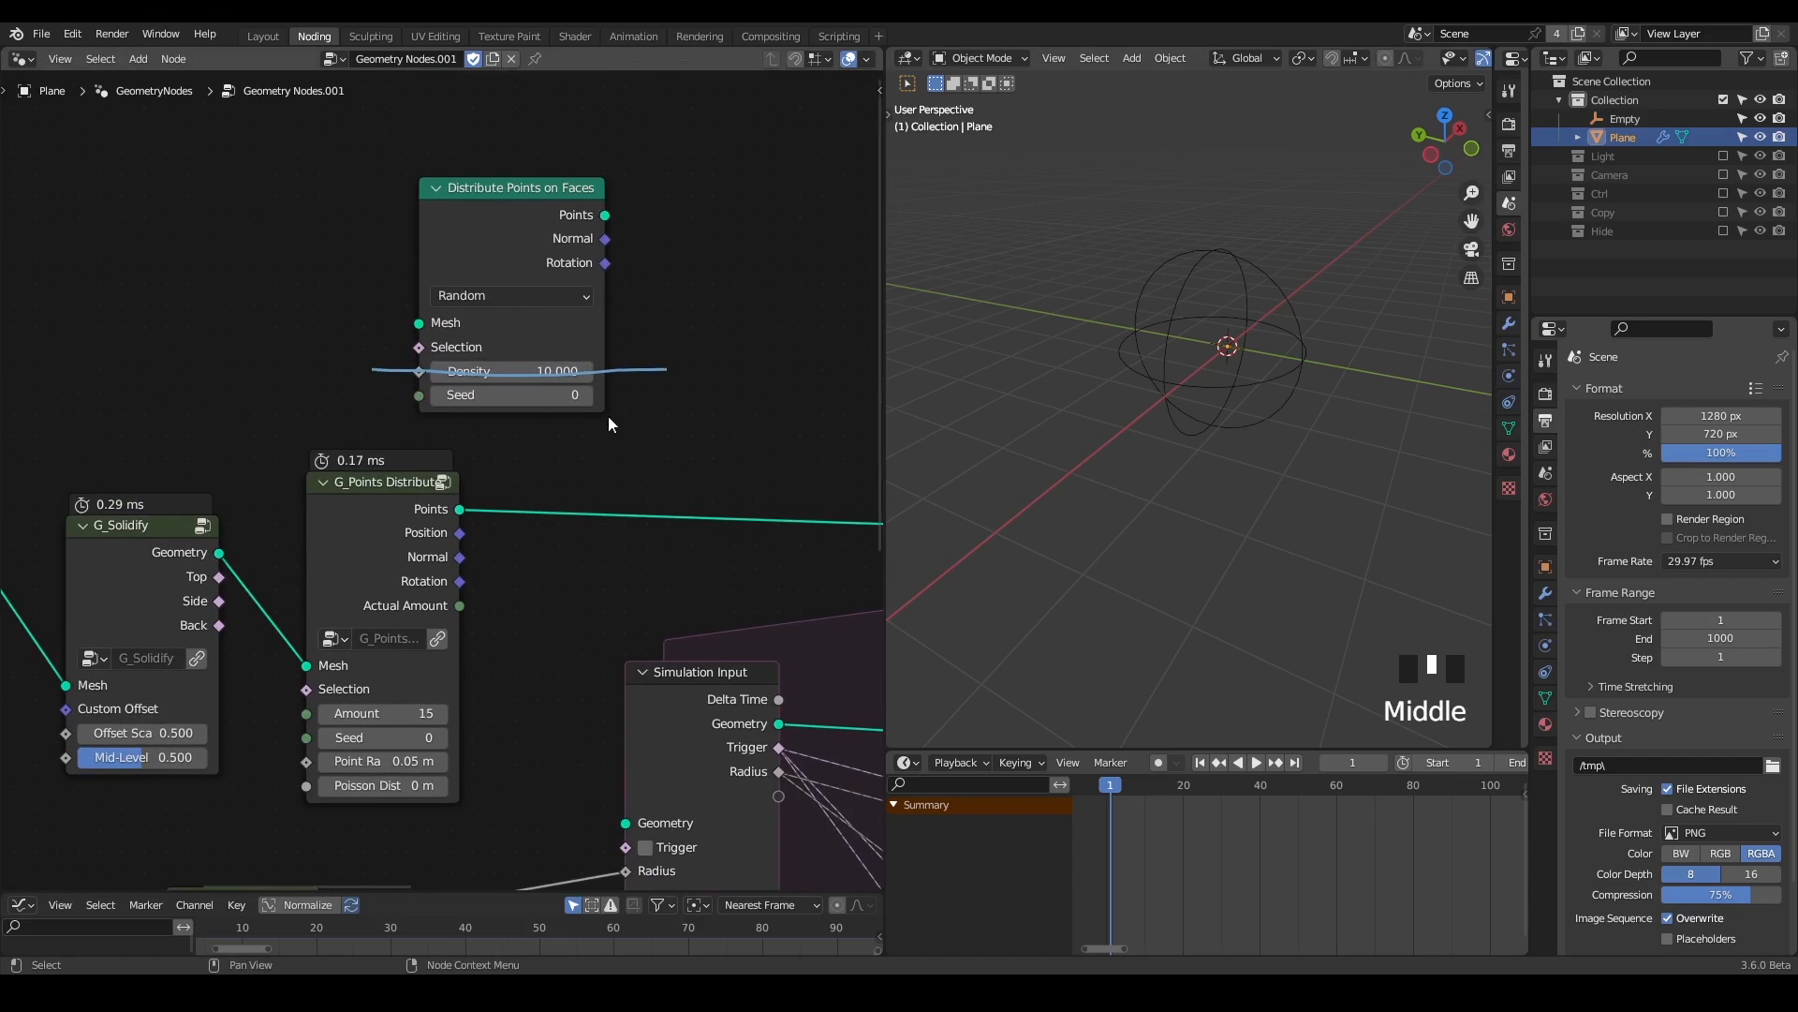
# - Set the G_Points Distribute Amount to 10000
pyautogui.moveTo(494, 629); pyautogui.dragTo(511, 556, button='middle')
pyautogui.click(398, 649)
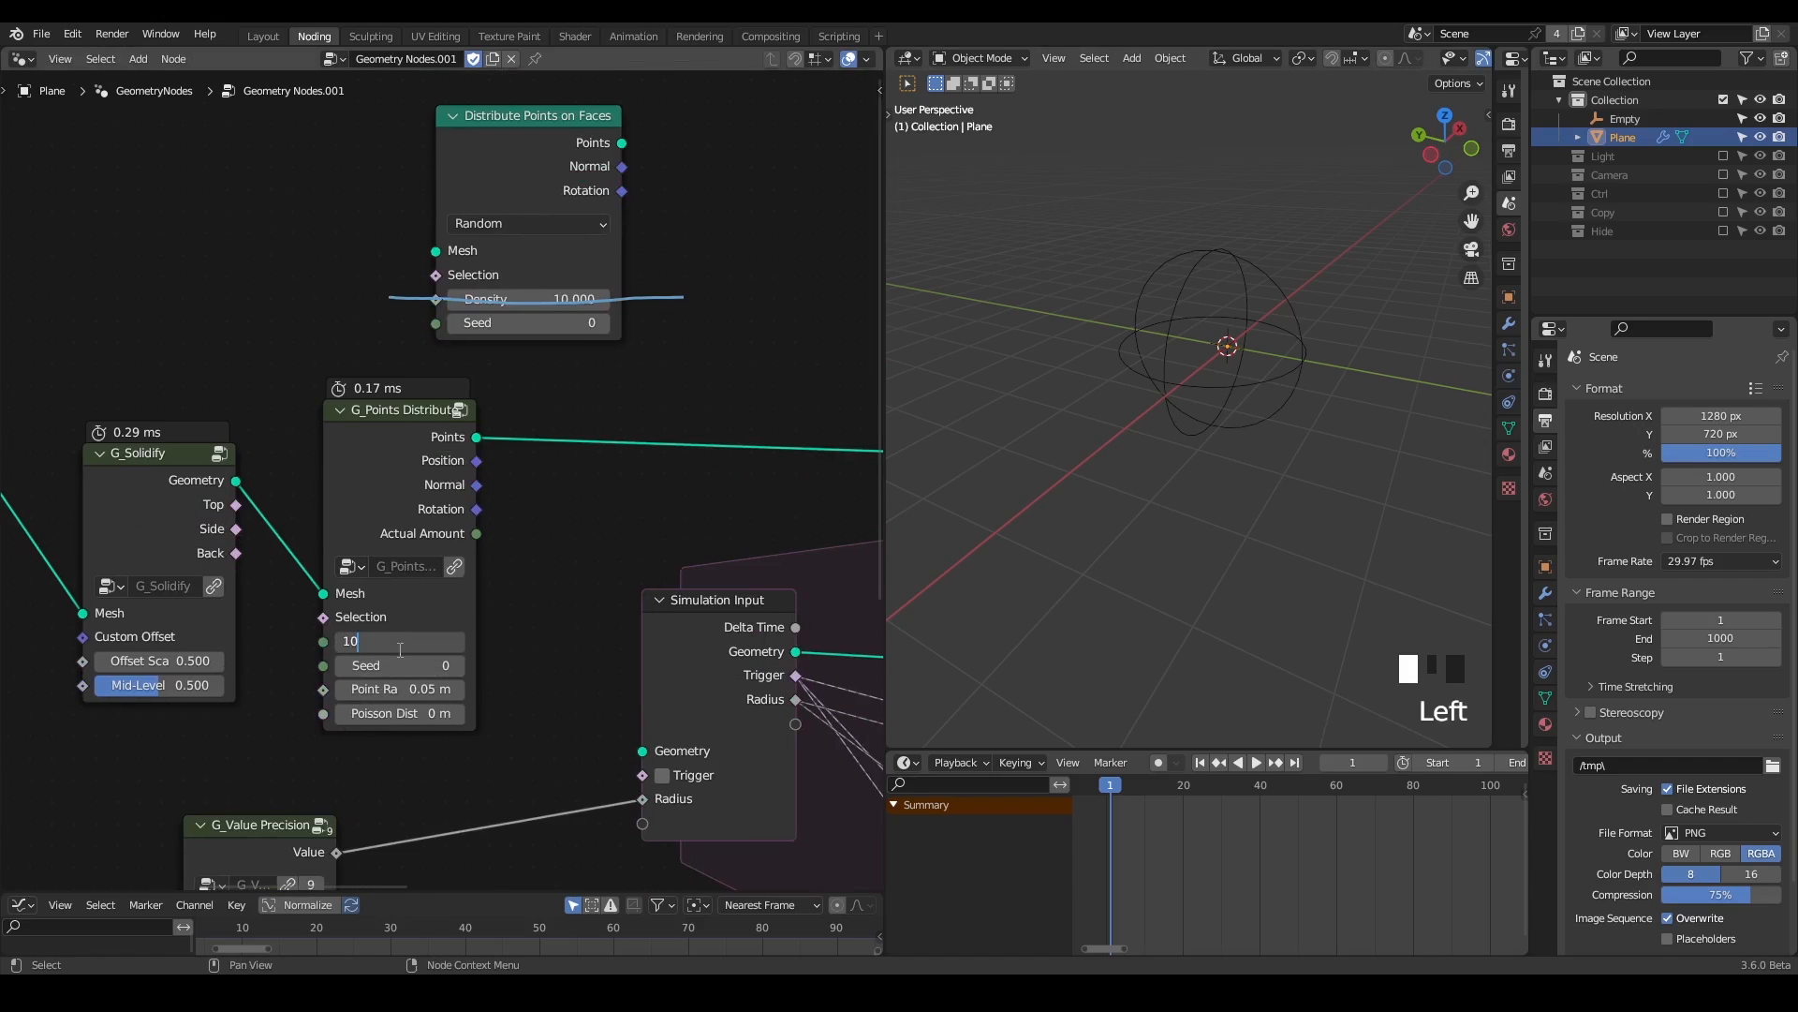
pyautogui.press('Return')
# - Insert a Realize Instances node between G_Solidify and G_Points Distribute
pyautogui.moveTo(380, 643); pyautogui.dragTo(539, 577, button='middle')
pyautogui.click(248, 407)
pyautogui.hotkey('ctrl', 'a')
pyautogui.write('realize')
pyautogui.press('Return')
pyautogui.click(379, 472)
pyautogui.scroll(2, 1162, 357)
pyautogui.moveTo(1162, 358); pyautogui.dragTo(1171, 386, button='middle')
pyautogui.moveTo(700, 423); pyautogui.dragTo(606, 404, button='middle')
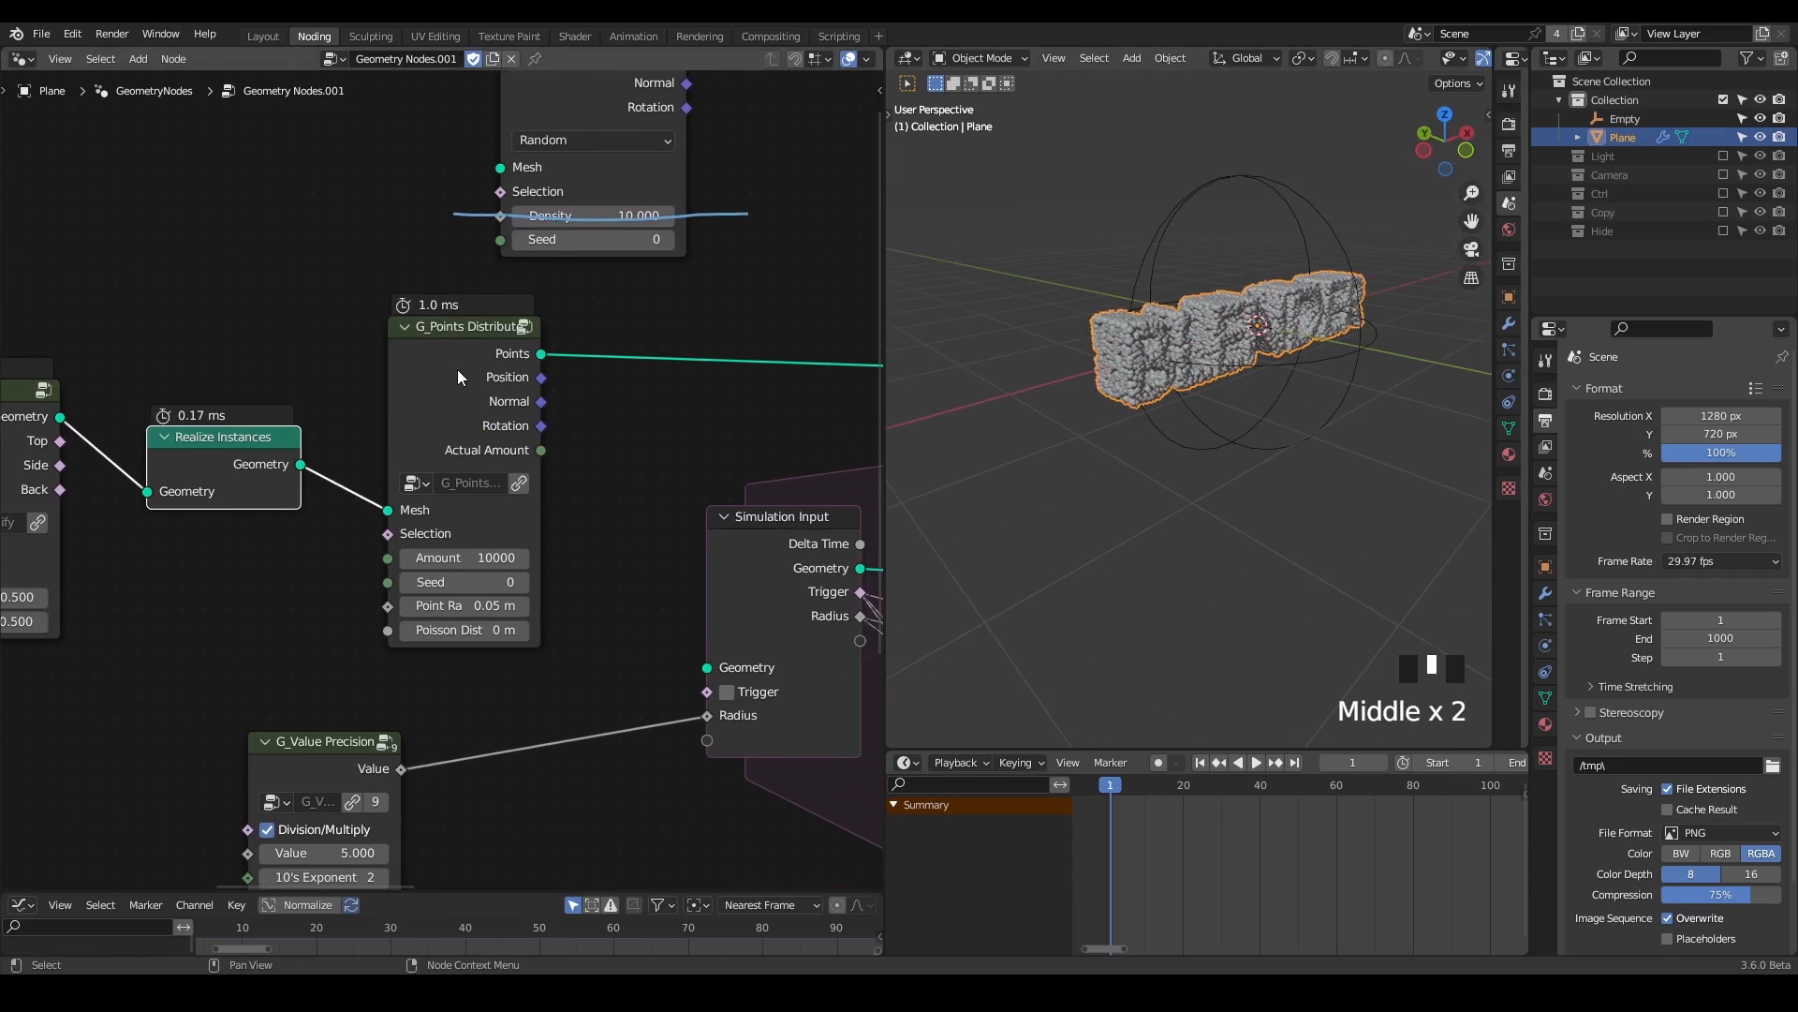
# - Select the G_Points Distribute node and erase the annotation line over Distribute Points on Faces
pyautogui.click(441, 401)
pyautogui.scroll(-2, 441, 401)
pyautogui.moveTo(435, 418); pyautogui.dragTo(538, 509, button='middle')
pyautogui.rightClick(341, 389)
pyautogui.scroll(2, 571, 389)
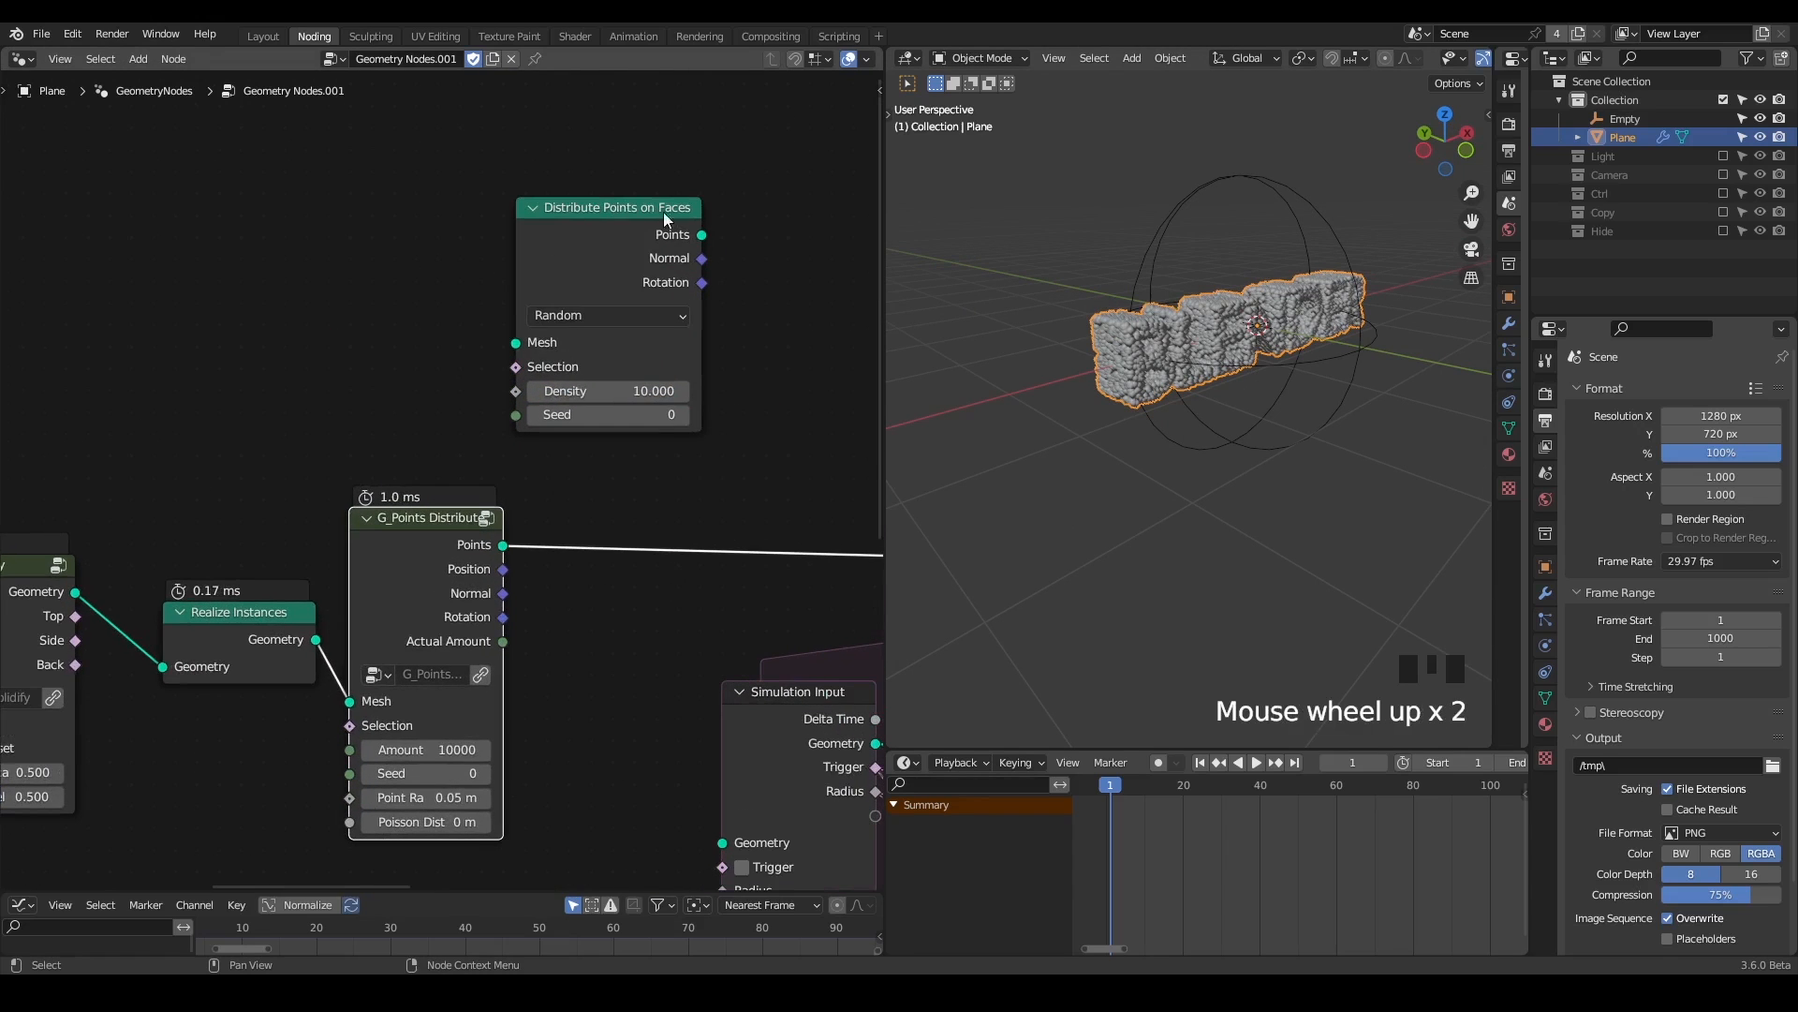
# - Add a Distribute Points in Volume node and connect the Realize Instances geometry to its Volume input
pyautogui.hotkey('ctrl', 'a')
pyautogui.write('distribute')
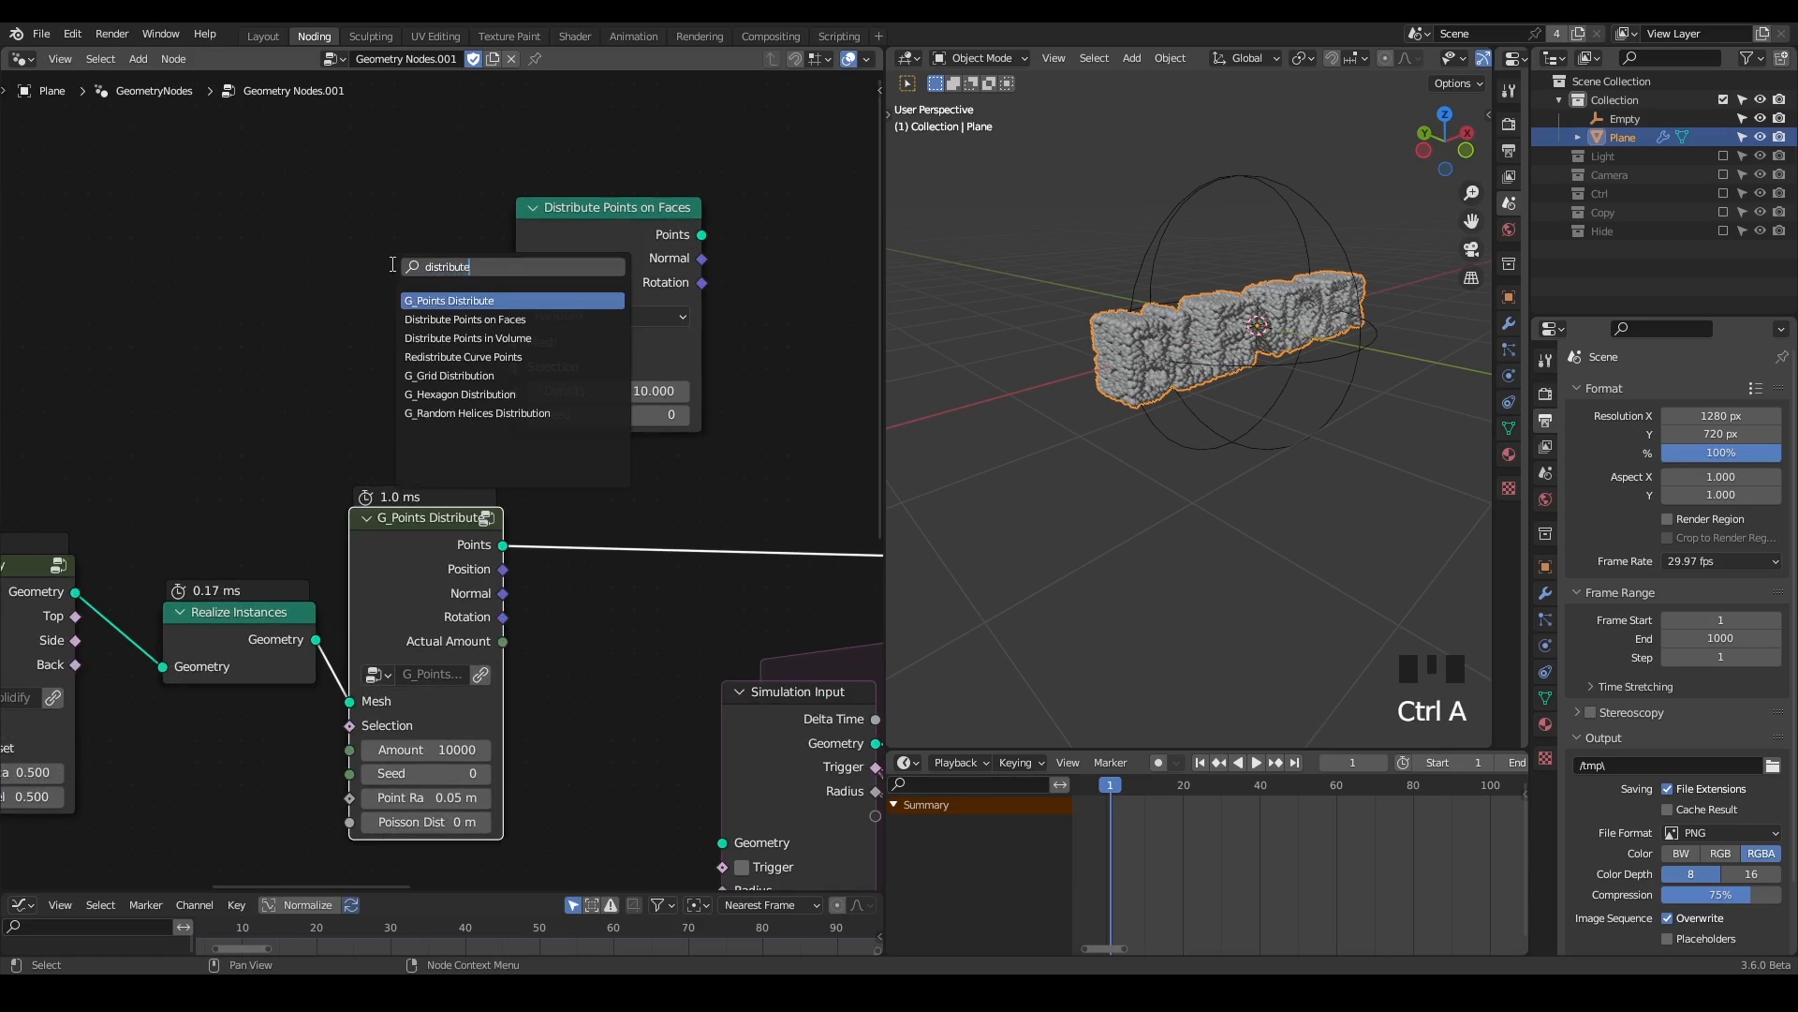
pyautogui.press('Down')
pyautogui.press('Down')
pyautogui.press('Return')
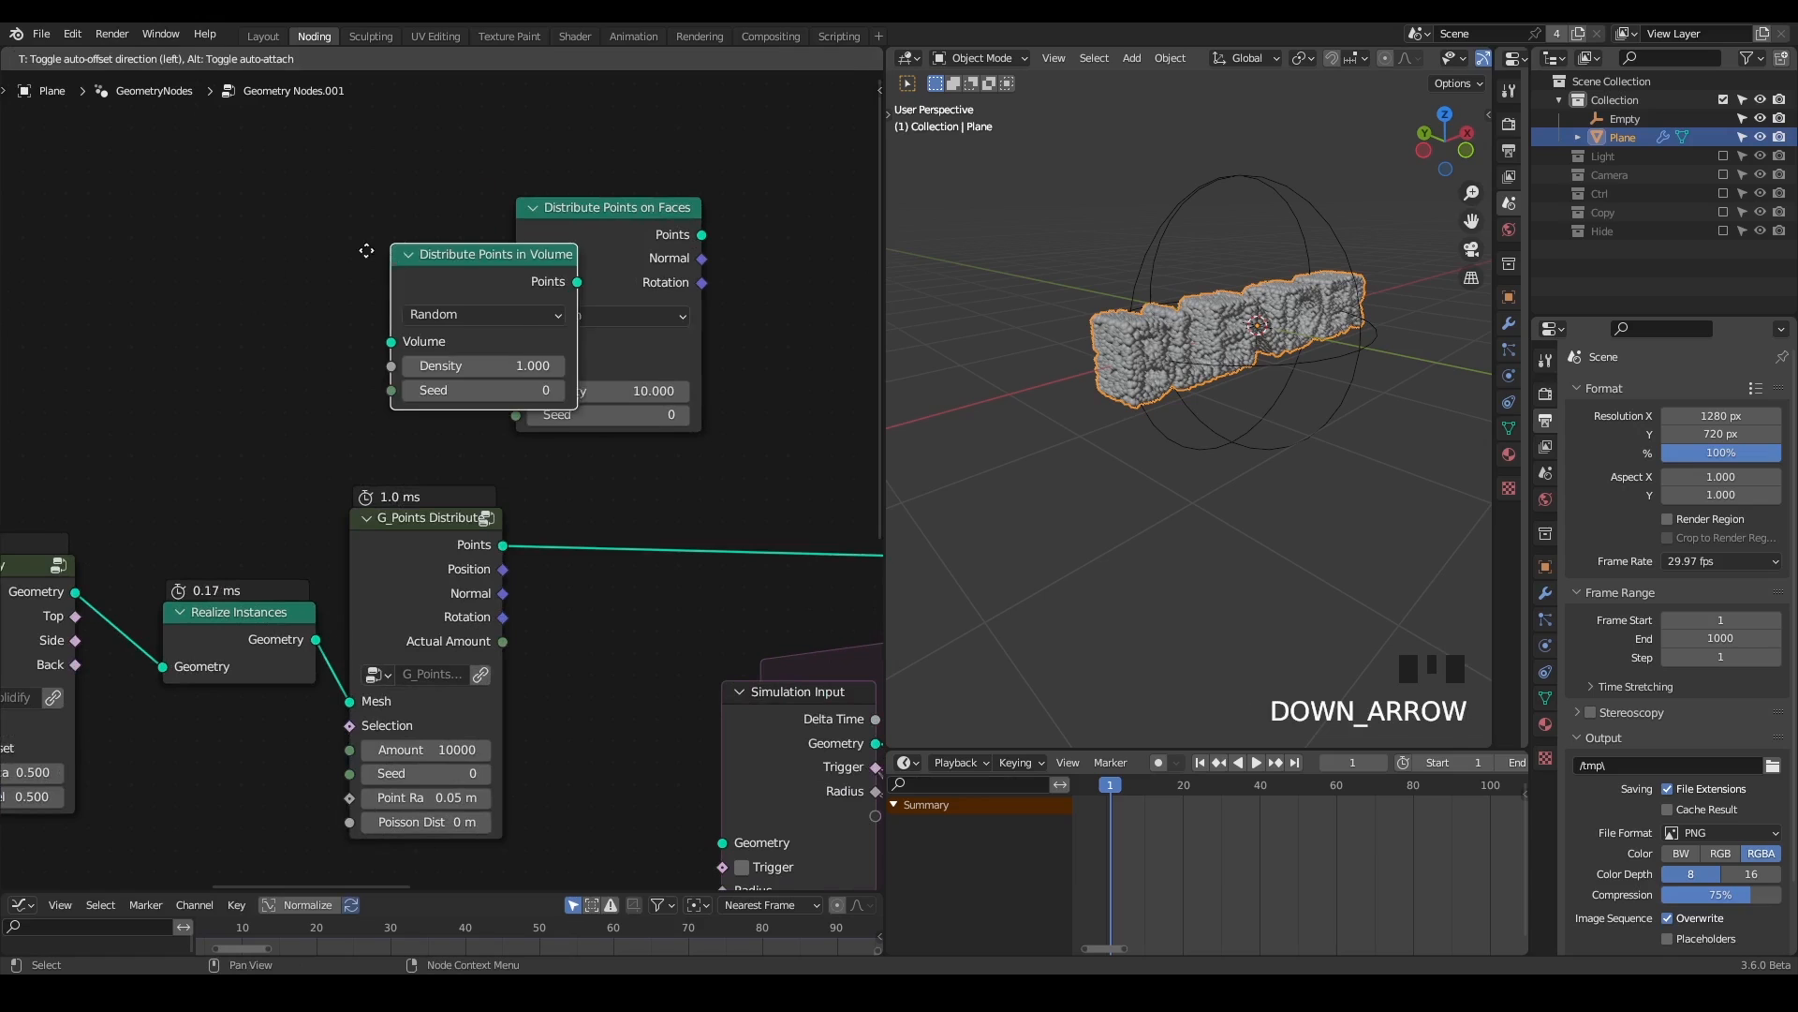
pyautogui.moveTo(263, 627); pyautogui.dragTo(236, 267)
pyautogui.moveTo(320, 200); pyautogui.dragTo(381, 217)
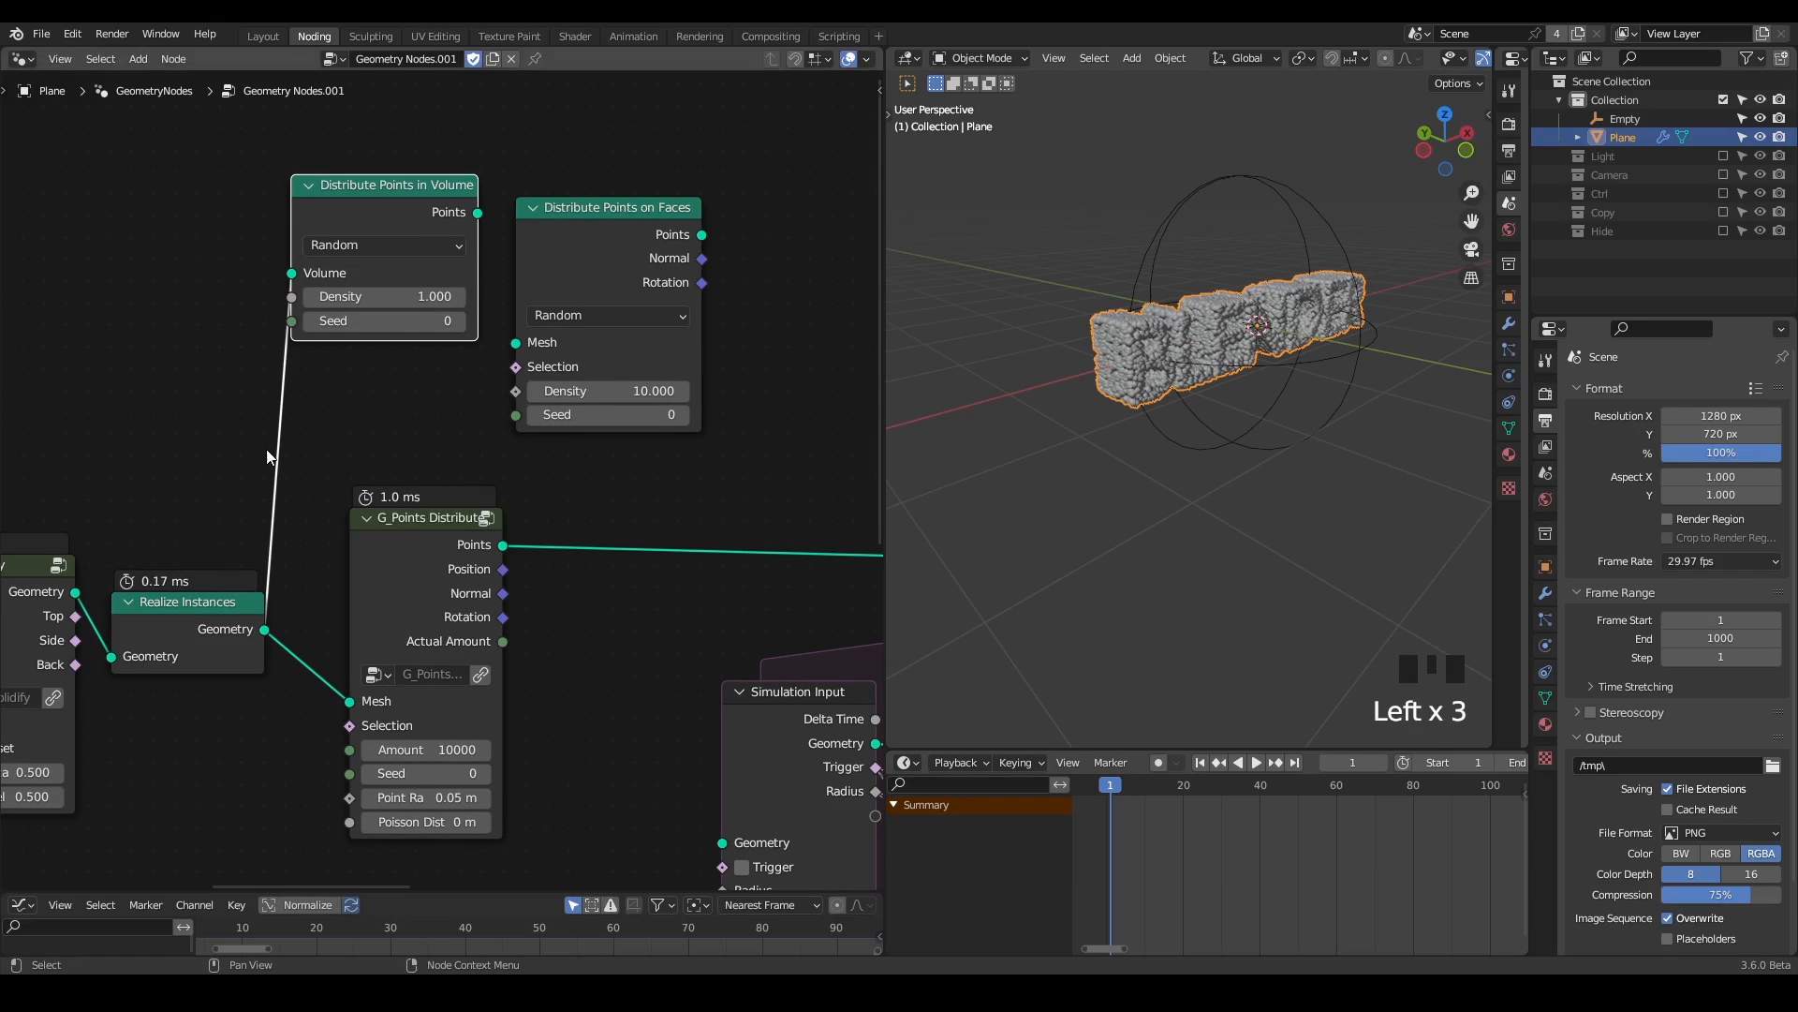
# - Insert a Mesh to Volume node on the link between Realize Instances and Distribute Points in Volume
pyautogui.hotkey('ctrl', 'a')
pyautogui.write('mesh to vo')
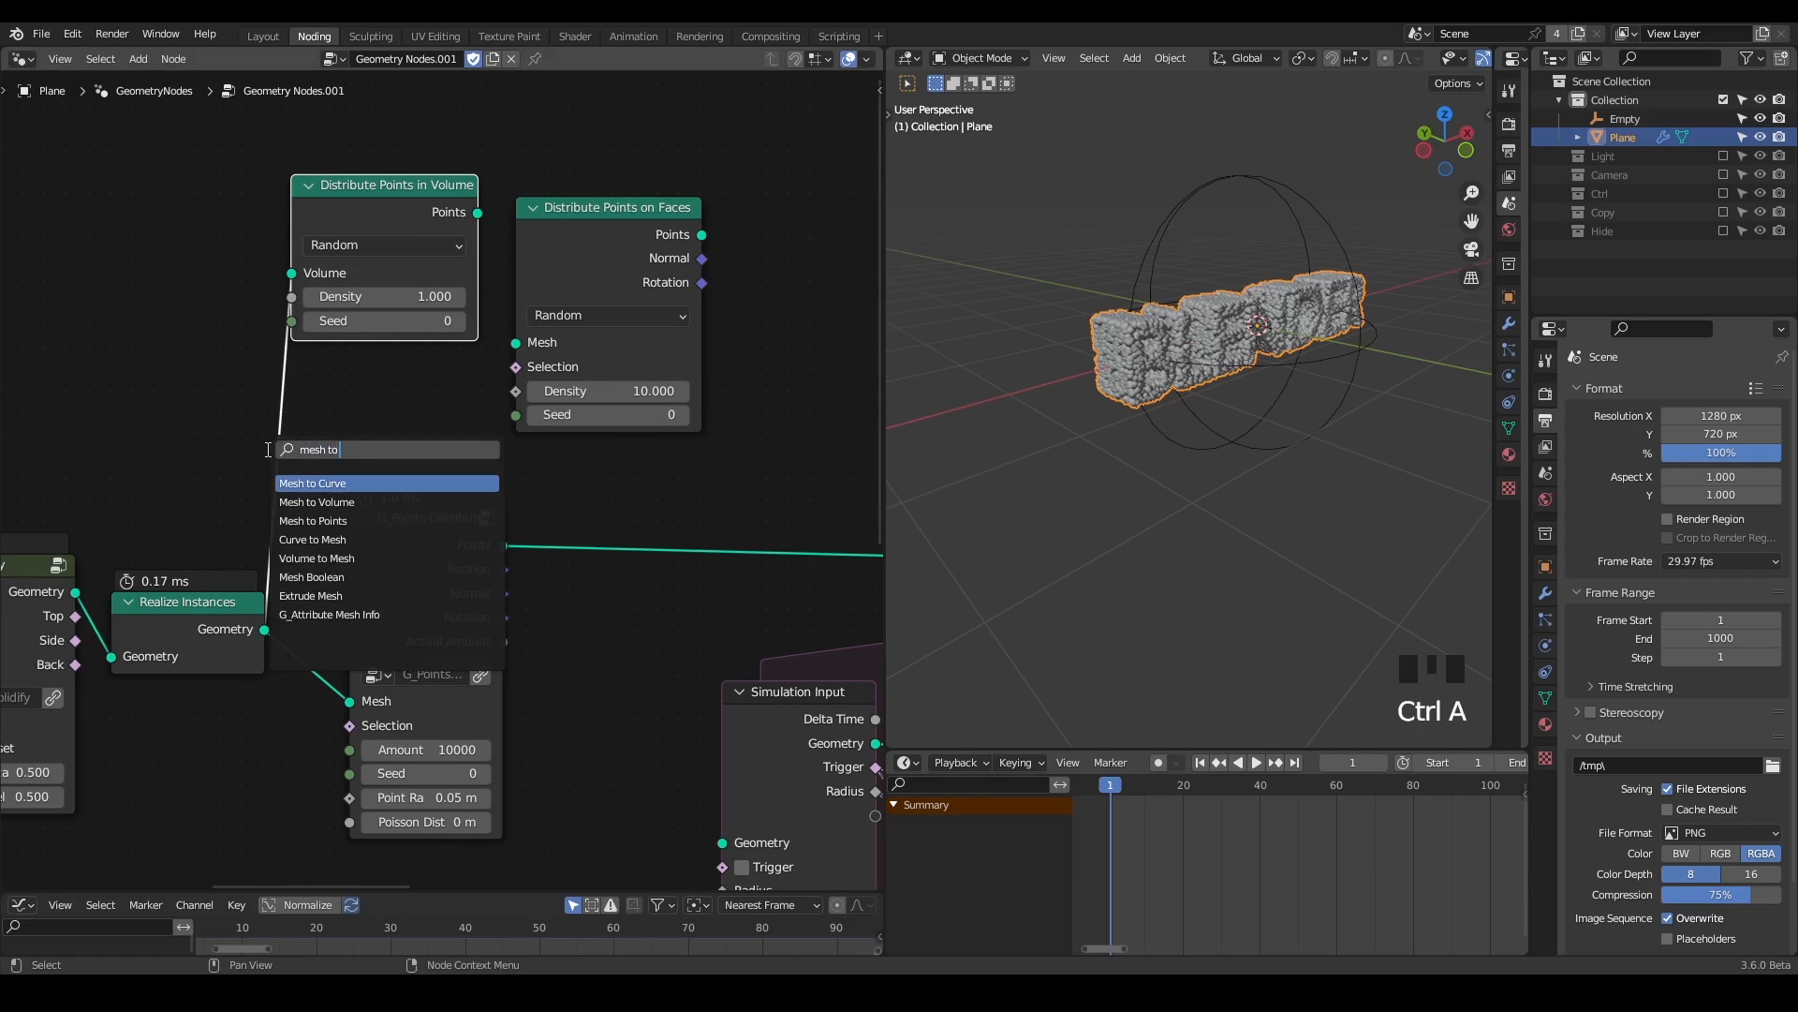
pyautogui.press('Return')
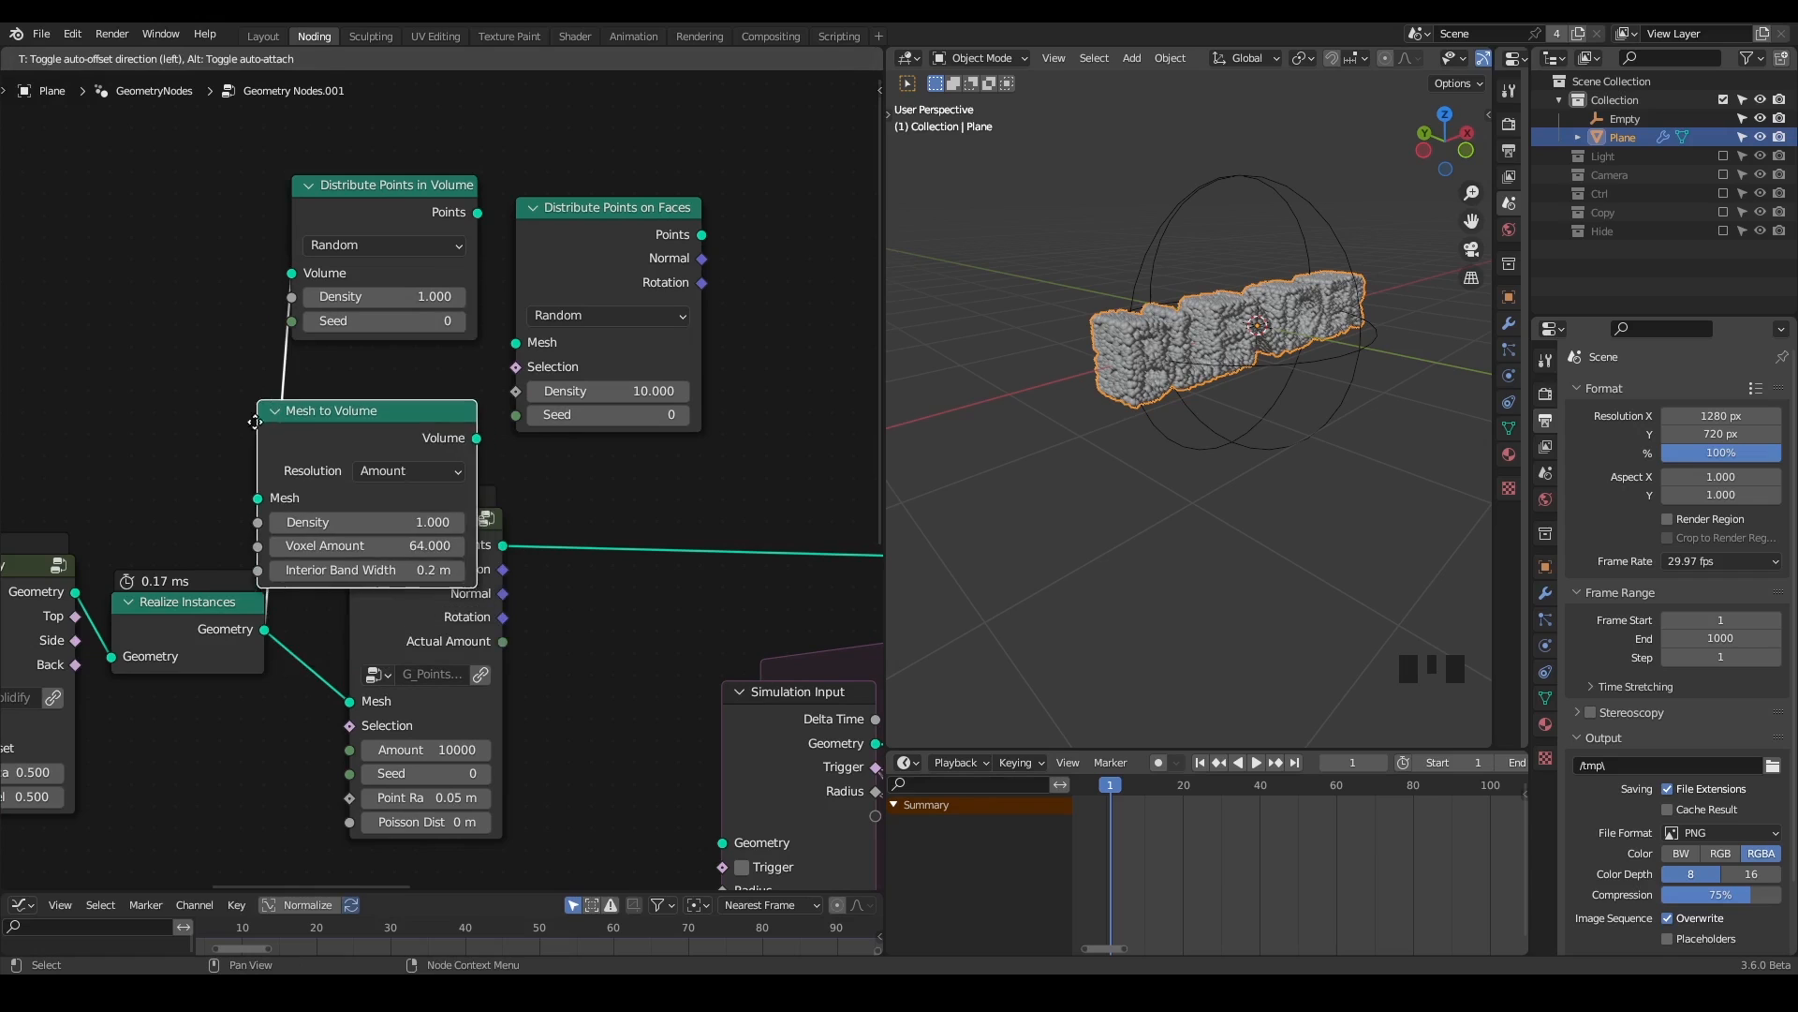
pyautogui.click(252, 423)
# - Delete the Distribute Points in Volume and Mesh to Volume nodes
pyautogui.moveTo(169, 448); pyautogui.dragTo(391, 452, button='middle')
pyautogui.scroll(-2, 392, 453)
pyautogui.moveTo(581, 169); pyautogui.dragTo(211, 474)
pyautogui.hotkey('ctrl', 'x')
# - Reposition the G_Points Distribute node and connect its Points output to the Simulation Input's Geometry
pyautogui.moveTo(571, 537); pyautogui.dragTo(364, 502)
pyautogui.moveTo(592, 703); pyautogui.dragTo(415, 514, button='middle')
pyautogui.moveTo(266, 304); pyautogui.dragTo(684, 603)
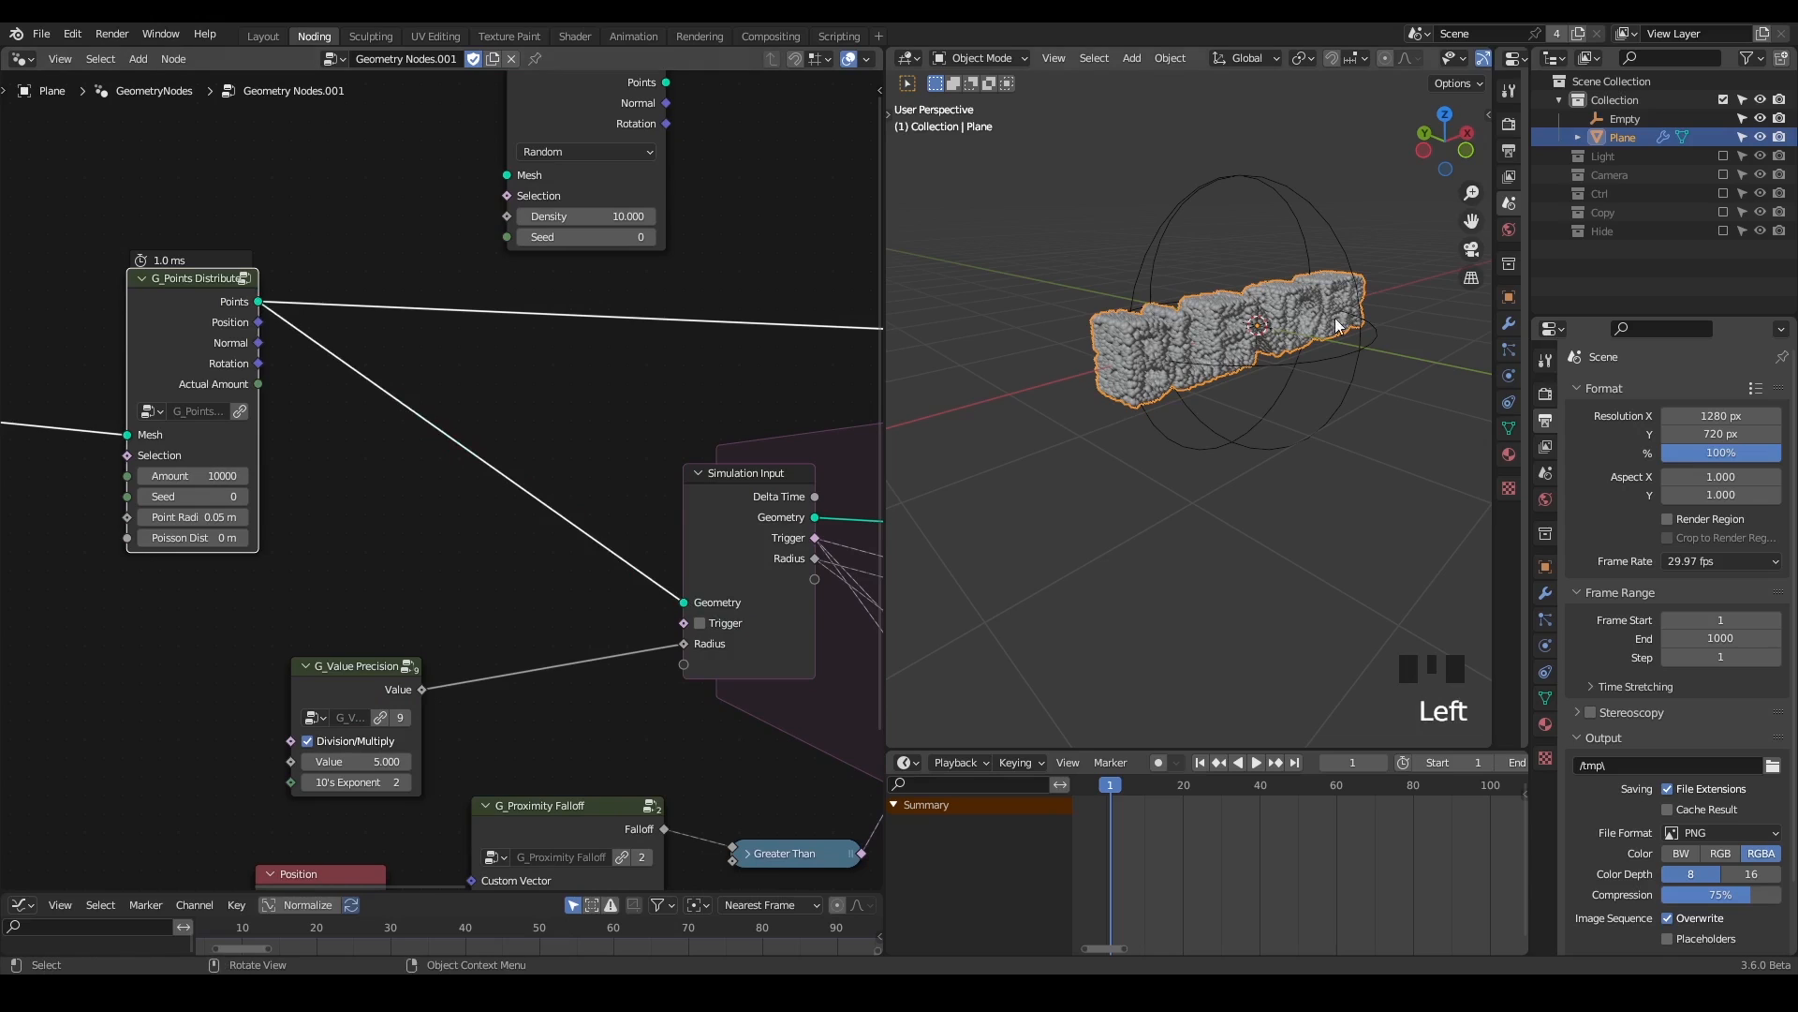
# - Shrink the Empty and move it along X off the start of the BLENDER text
pyautogui.click(1281, 194)
pyautogui.press('s')
pyautogui.click(1275, 266)
pyautogui.press('g')
pyautogui.press('x')
pyautogui.click(1071, 355)
# - Play the simulation and move the Empty along X and Y into the BLENDER text
pyautogui.click(1256, 760)
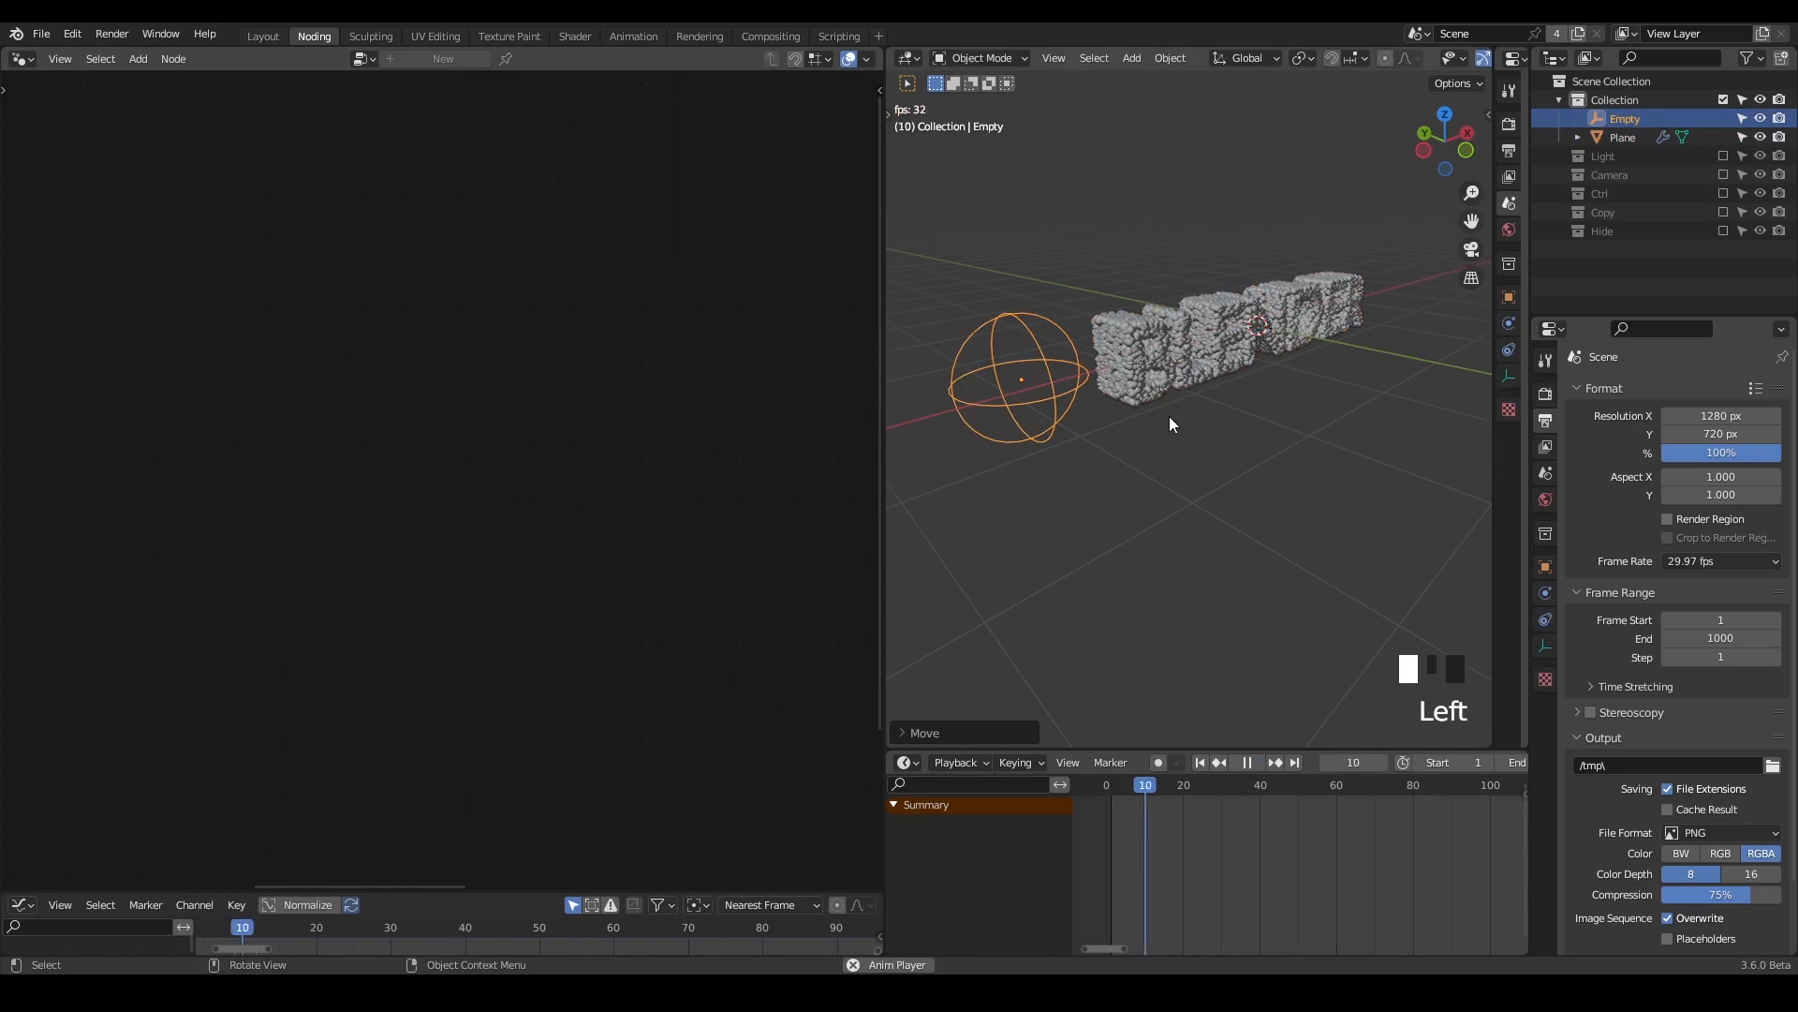
pyautogui.moveTo(1176, 390); pyautogui.dragTo(1116, 403, button='middle')
pyautogui.press('g')
pyautogui.press('x')
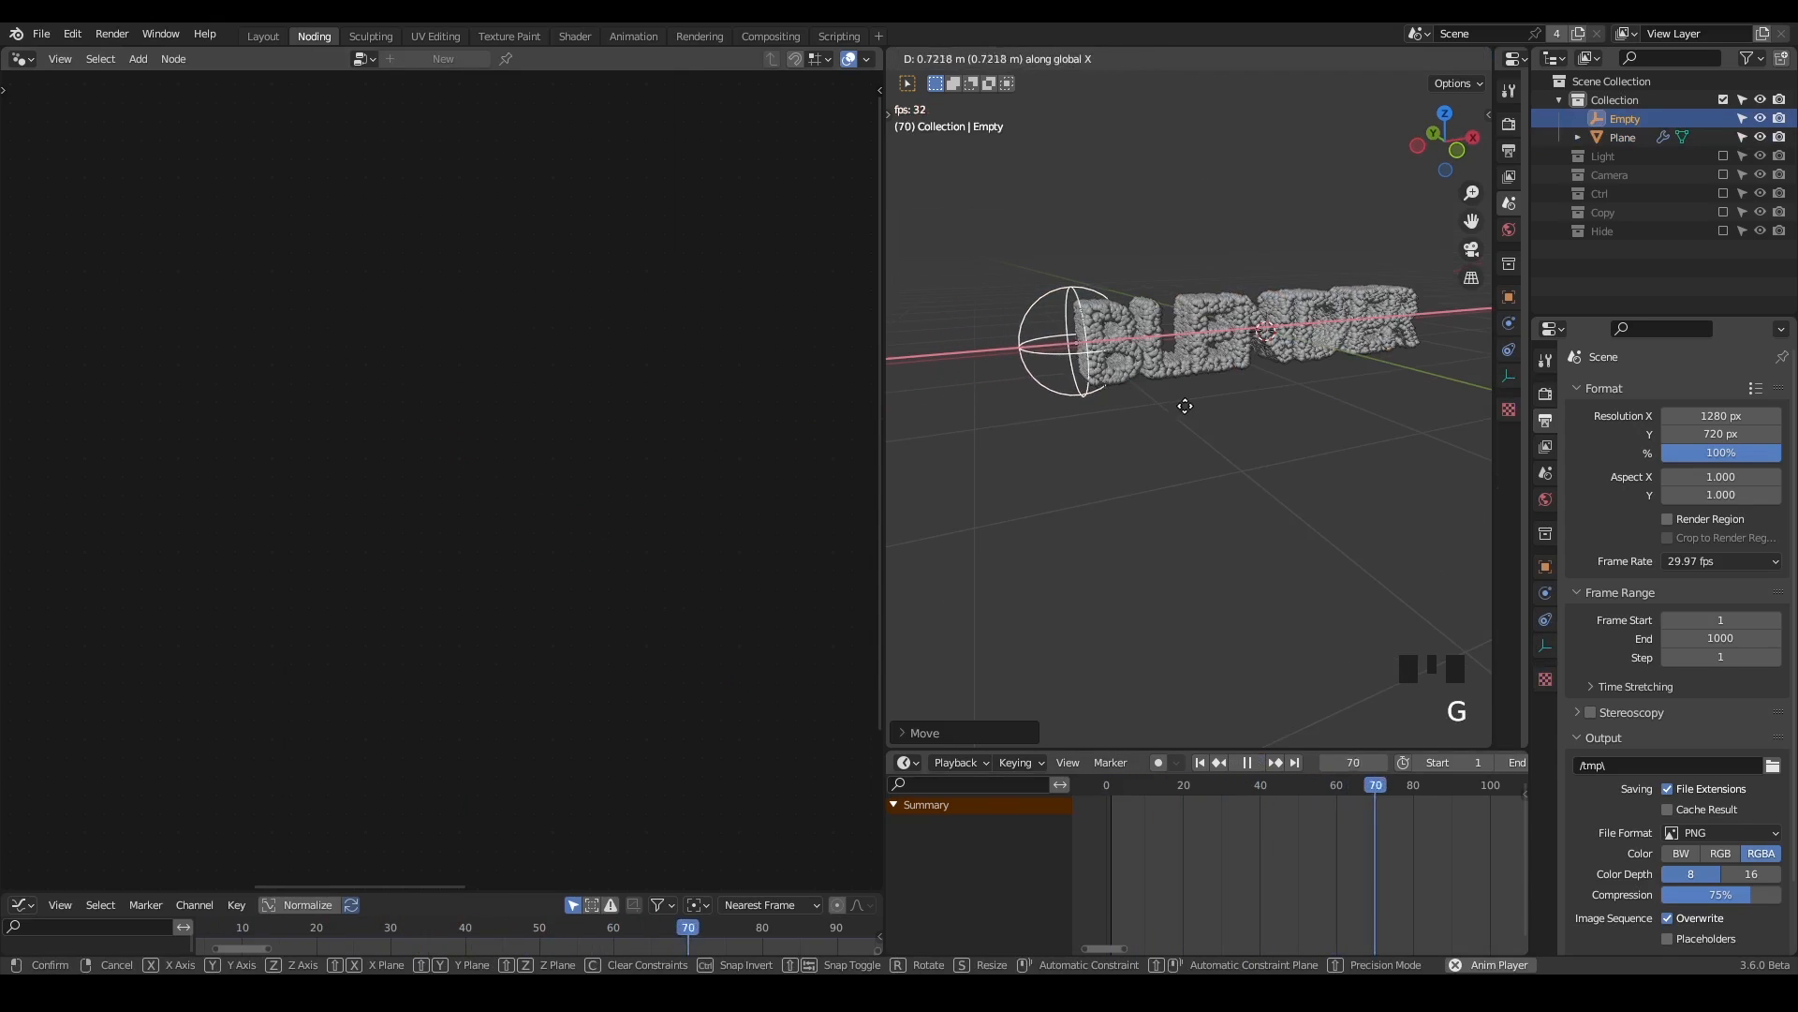
pyautogui.press('g')
pyautogui.press('y')
pyautogui.click(1208, 438)
pyautogui.press('g')
pyautogui.press('x')
pyautogui.click(1309, 423)
# - Select the Plane, route the Simulation Output geometry to the Group Output, and stop playback back at frame 1
pyautogui.click(1313, 320)
pyautogui.moveTo(658, 449); pyautogui.dragTo(621, 435, button='middle')
pyautogui.scroll(-7, 384, 403)
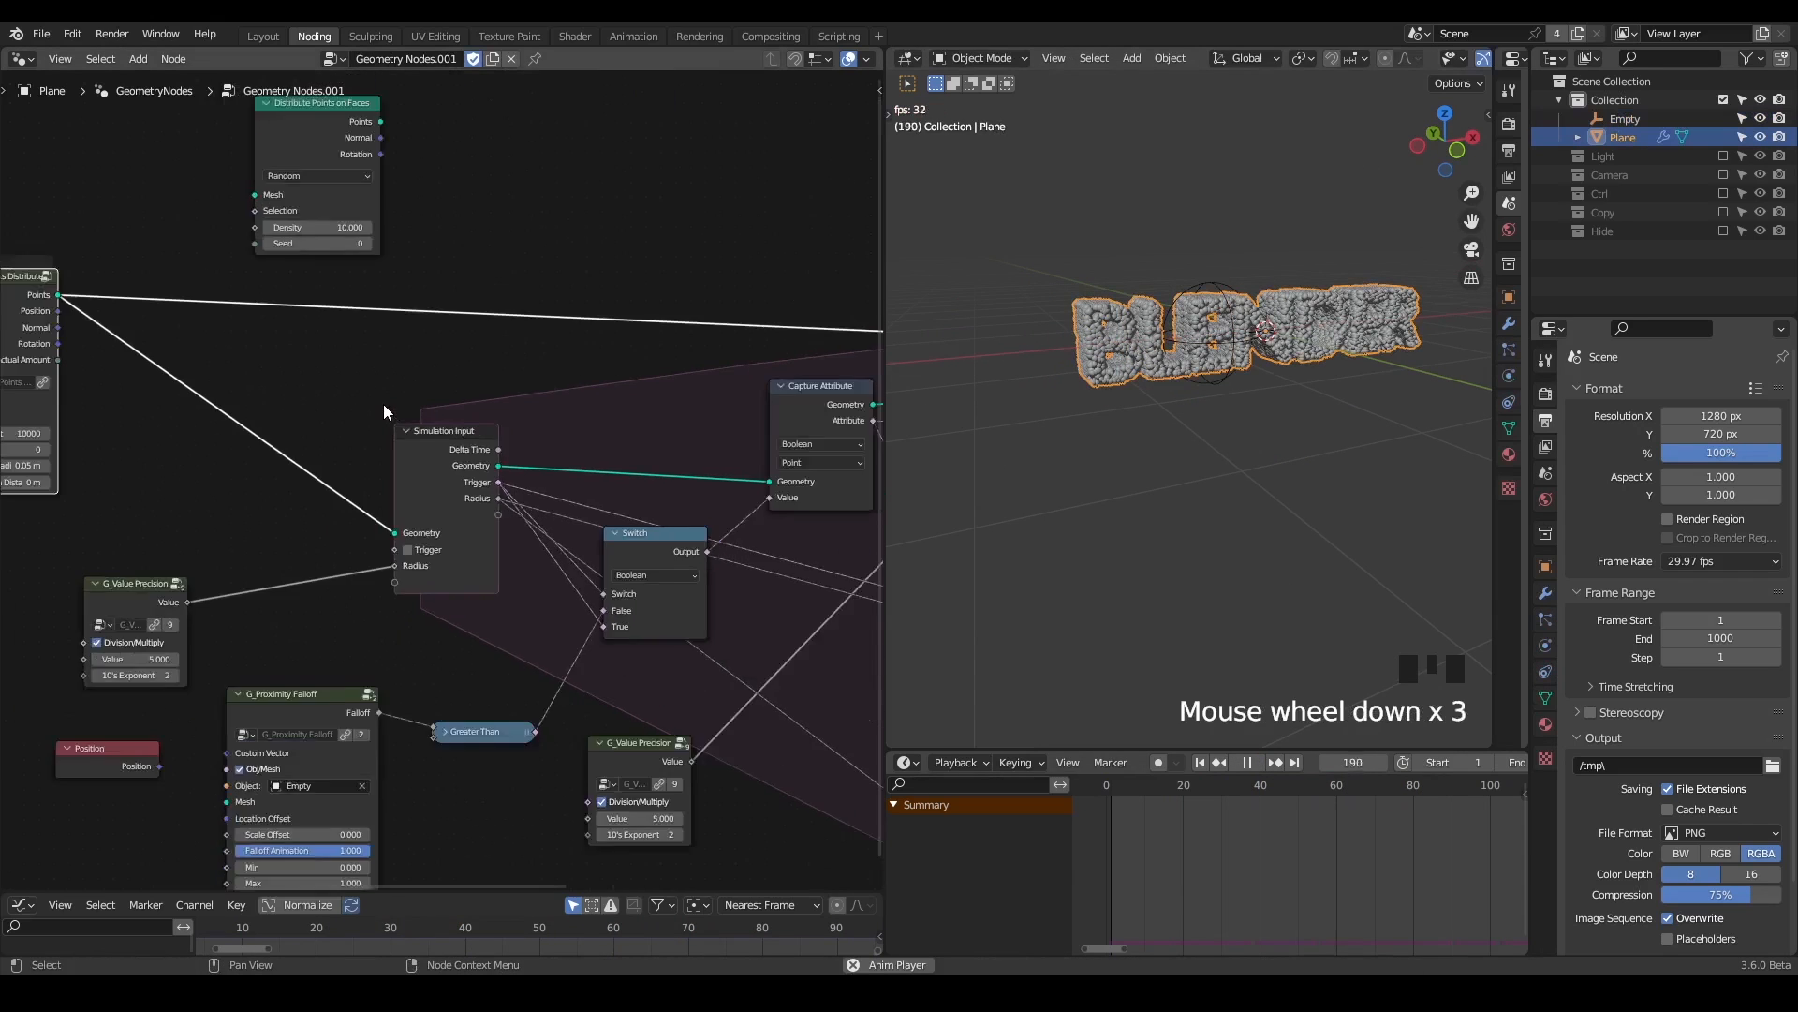
pyautogui.moveTo(727, 339); pyautogui.dragTo(565, 361, button='middle')
pyautogui.keyDown('alt'); pyautogui.keyDown('shift'); pyautogui.click(1086, 542); pyautogui.keyUp('shift'); pyautogui.keyUp('alt')
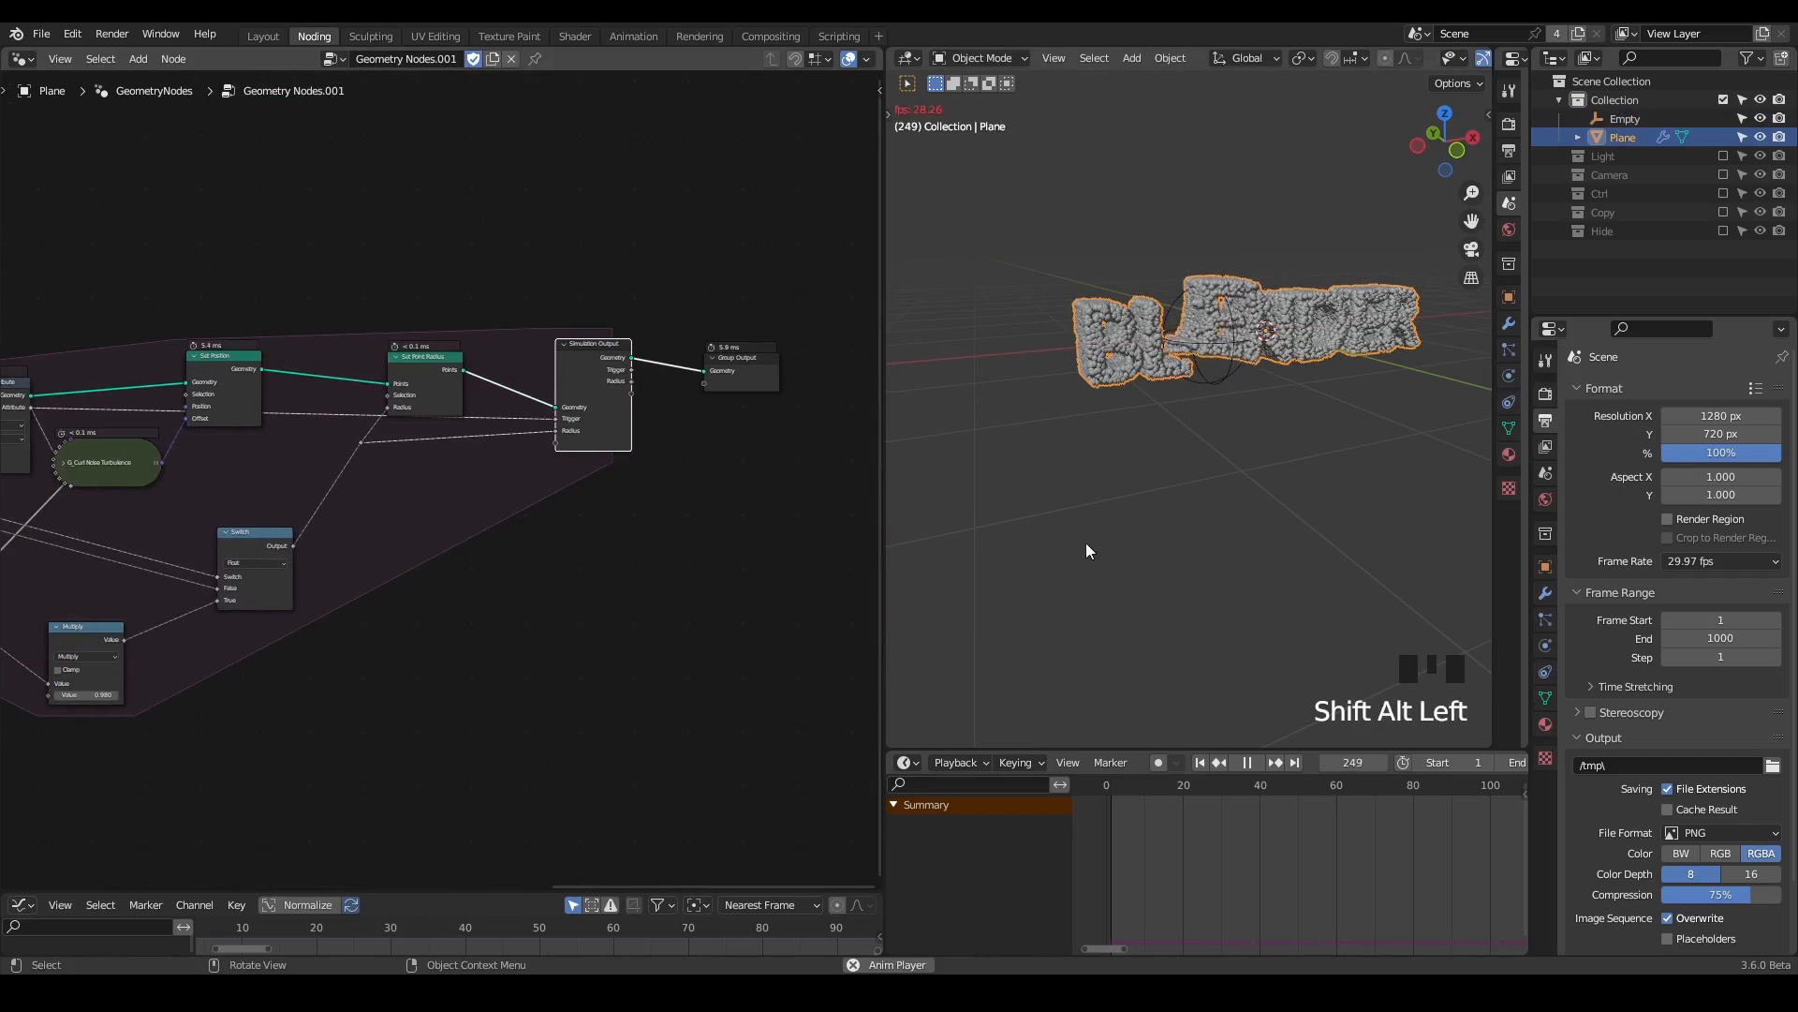
pyautogui.click(1246, 762)
pyautogui.click(1200, 763)
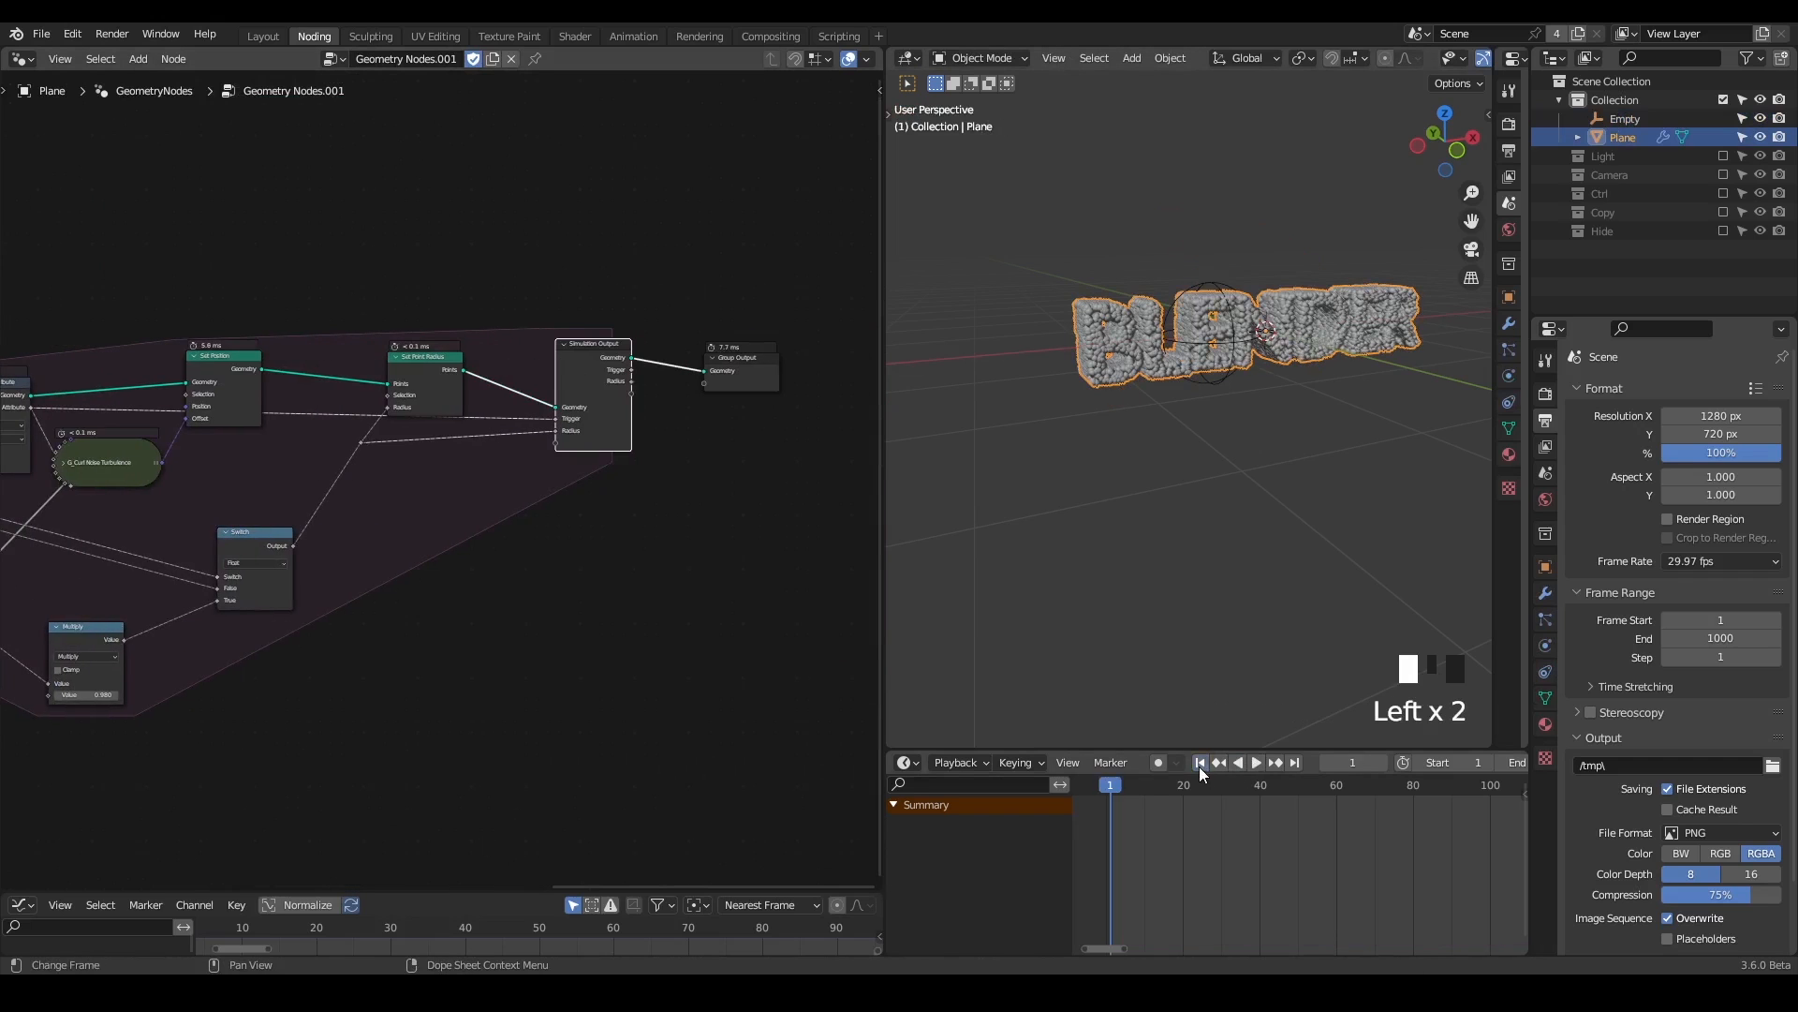
# - Play the simulation and move the Empty along X through the BLENDER text
pyautogui.click(1254, 759)
pyautogui.press('g')
pyautogui.press('x')
pyautogui.rightClick(1245, 409)
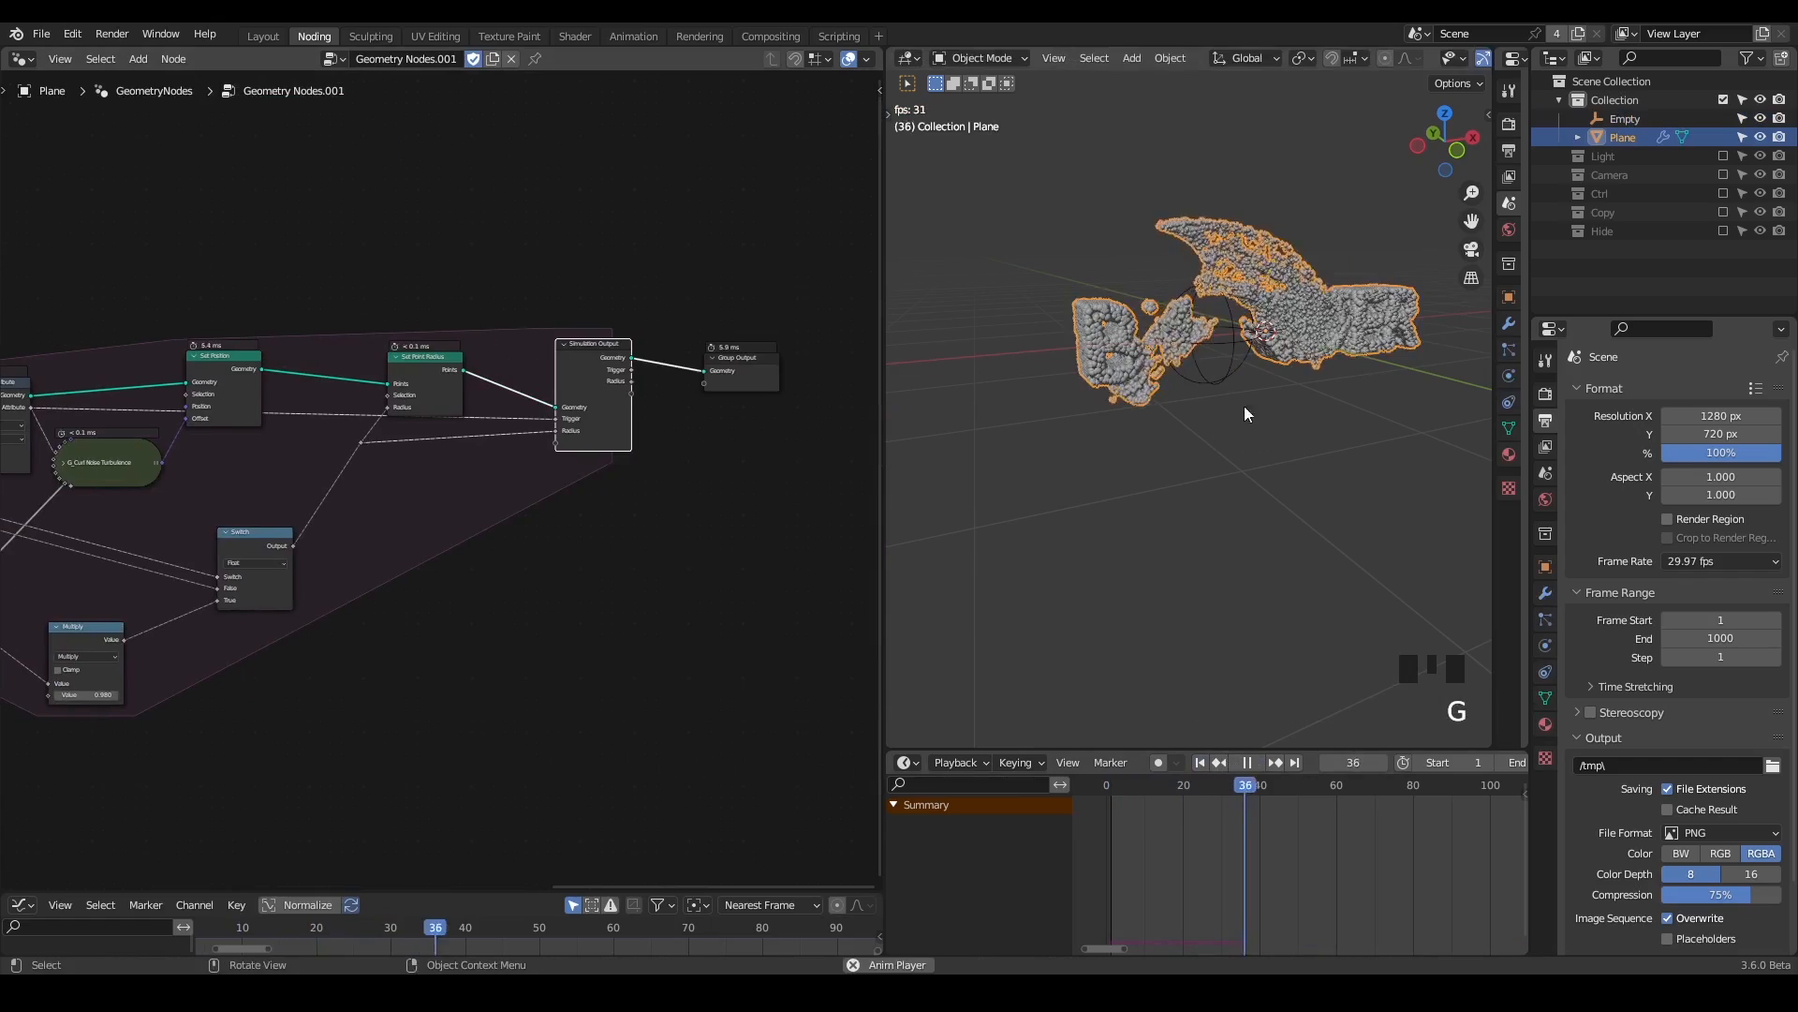
pyautogui.click(1221, 381)
pyautogui.press('g')
pyautogui.press('x')
pyautogui.click(1272, 413)
# - Enlarge the Empty and sweep it along X across the remaining points
pyautogui.press('s')
pyautogui.click(1432, 401)
pyautogui.press('g')
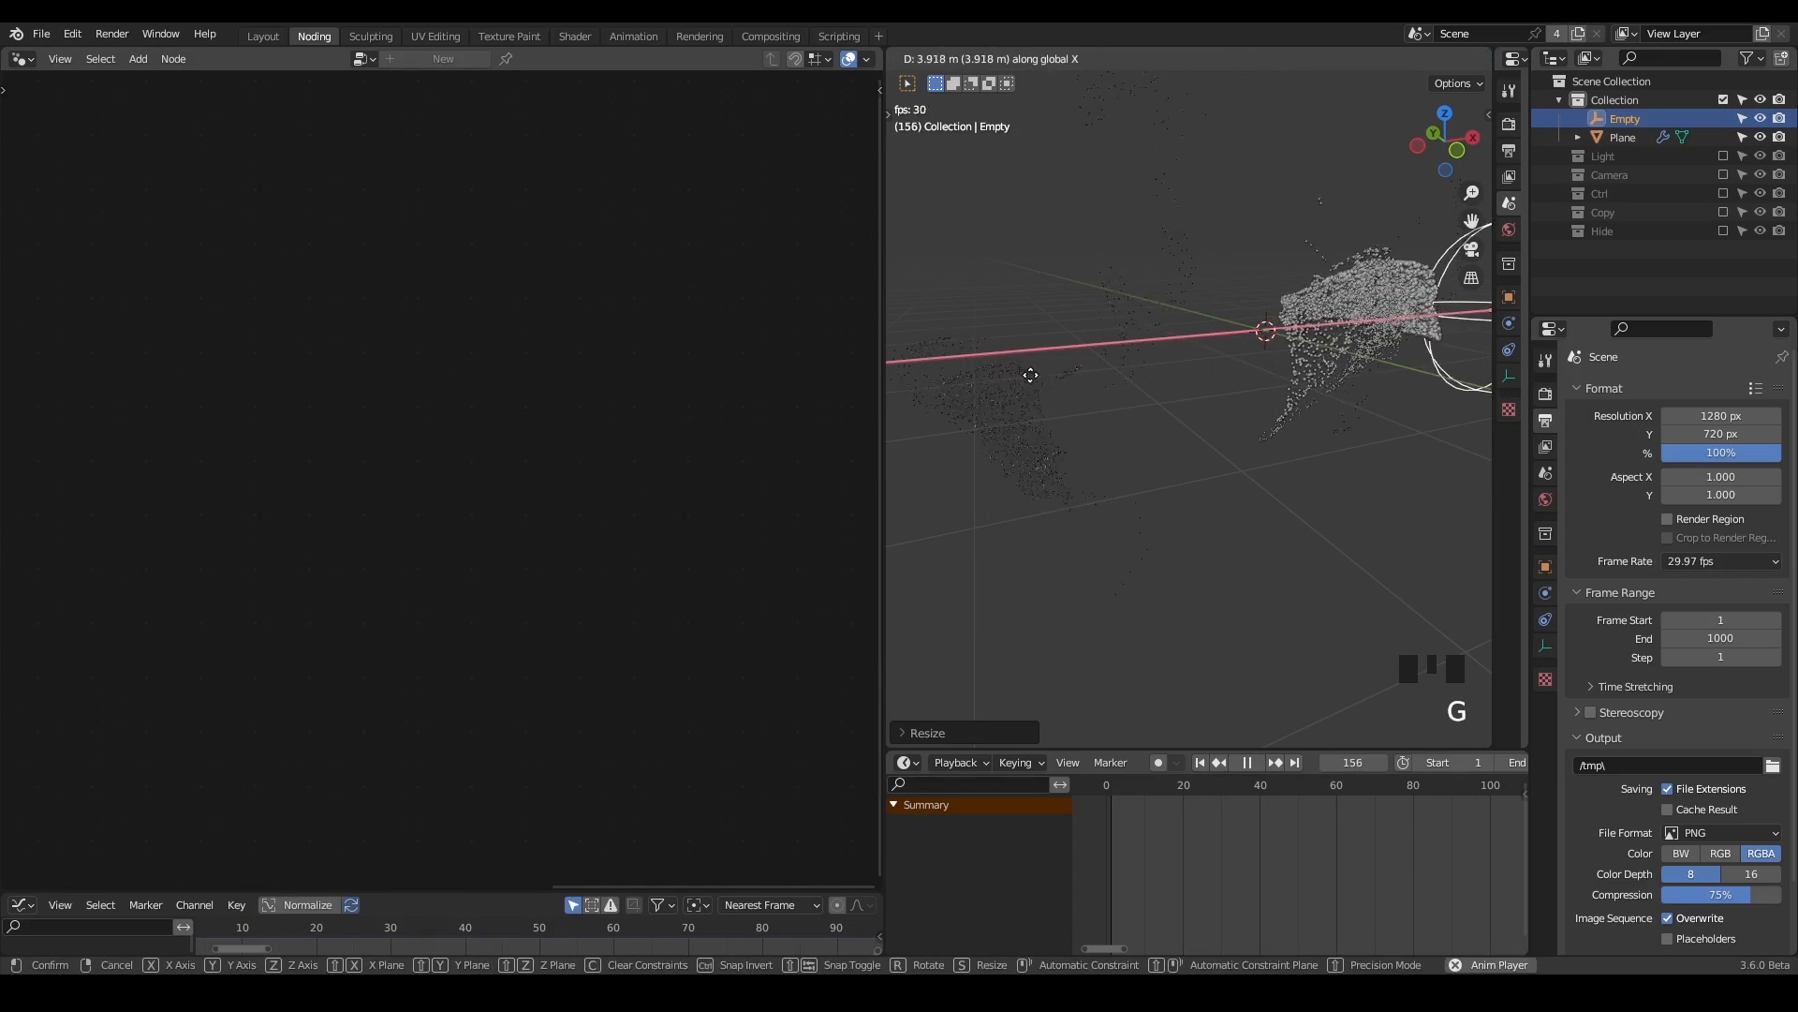
pyautogui.click(1352, 426)
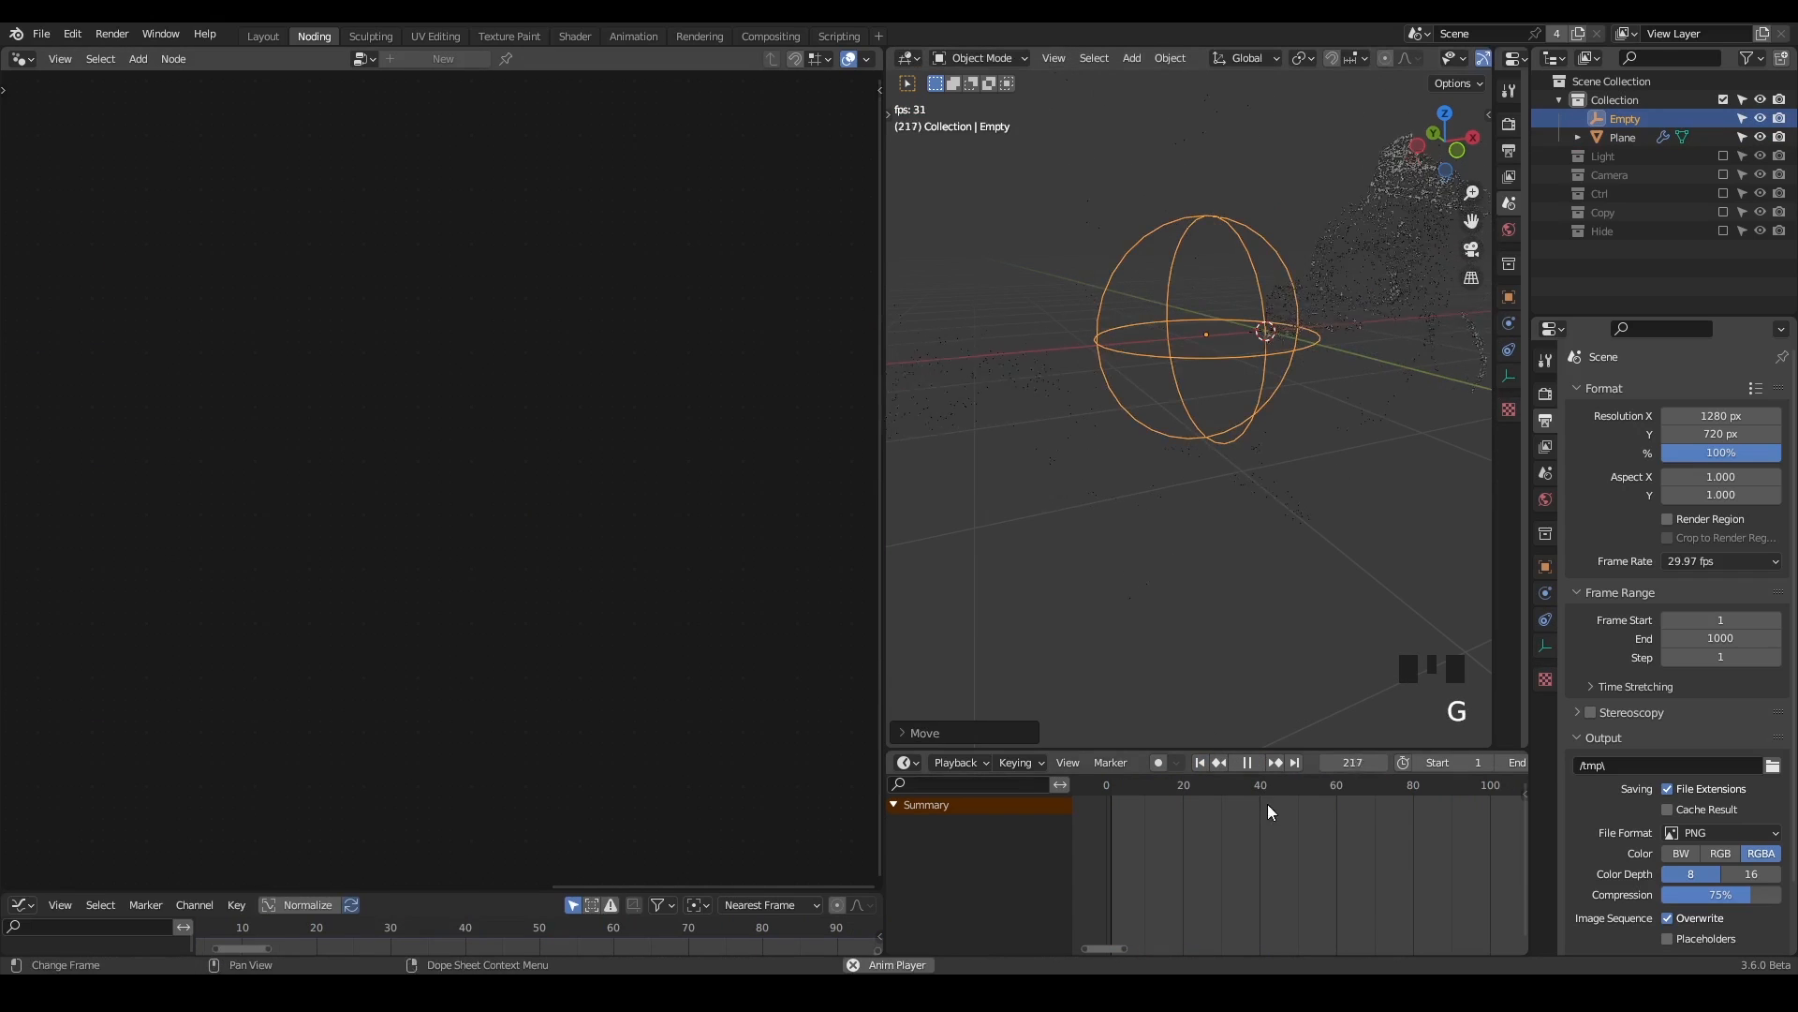
# - Stop and rewind the simulation to frame 1, and move the Empty clear of the text
pyautogui.click(1246, 763)
pyautogui.click(1199, 762)
pyautogui.press('g')
pyautogui.click(962, 479)
# - Select the Plane and shift the Set Position, Set Point Radius, Switch, Multiply and output nodes away from G_Curl Noise Turbulence
pyautogui.click(1156, 359)
pyautogui.moveTo(161, 620); pyautogui.dragTo(172, 460, button='middle')
pyautogui.scroll(-3, 706, 469)
pyautogui.moveTo(772, 157); pyautogui.dragTo(277, 465)
pyautogui.keyDown('shift'); pyautogui.click(198, 459); pyautogui.keyUp('shift')
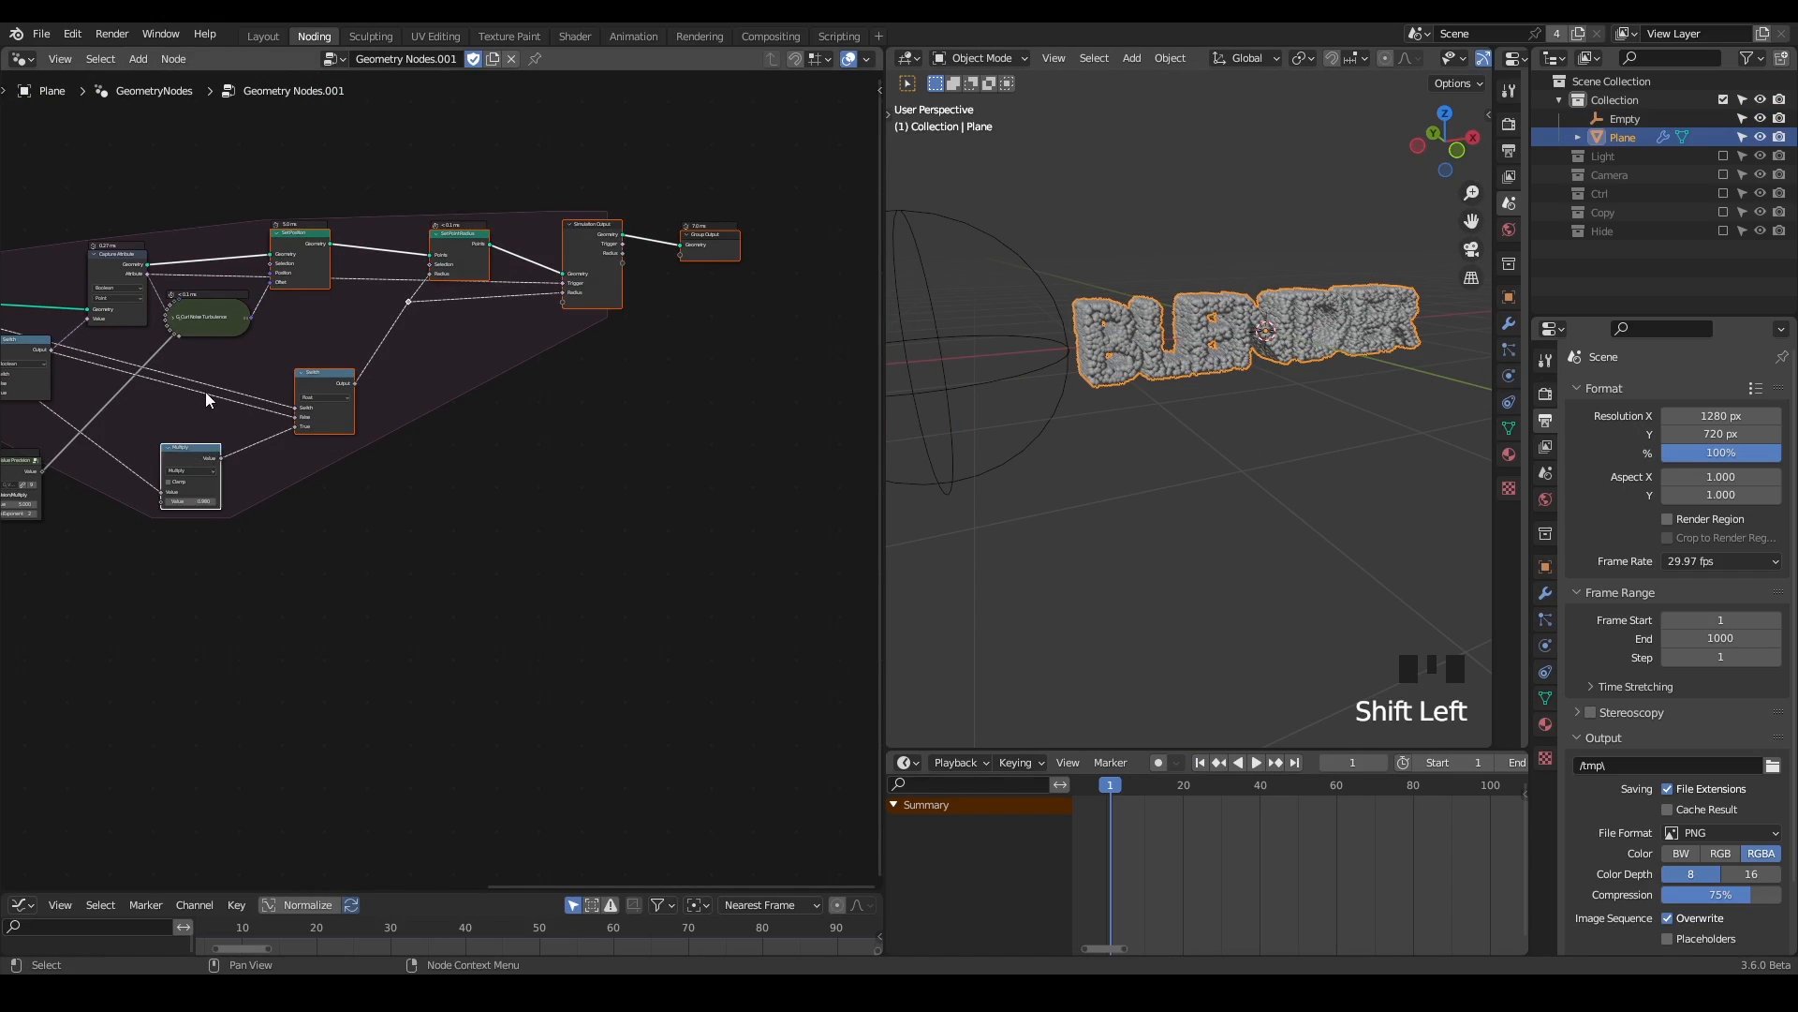
pyautogui.press('g')
pyautogui.click(333, 390)
# - Expand G_Curl Noise Turbulence and insert a Vector Math node set to Add between it and Set Position's Offset
pyautogui.scroll(3, 395, 498)
pyautogui.scroll(4, 403, 492)
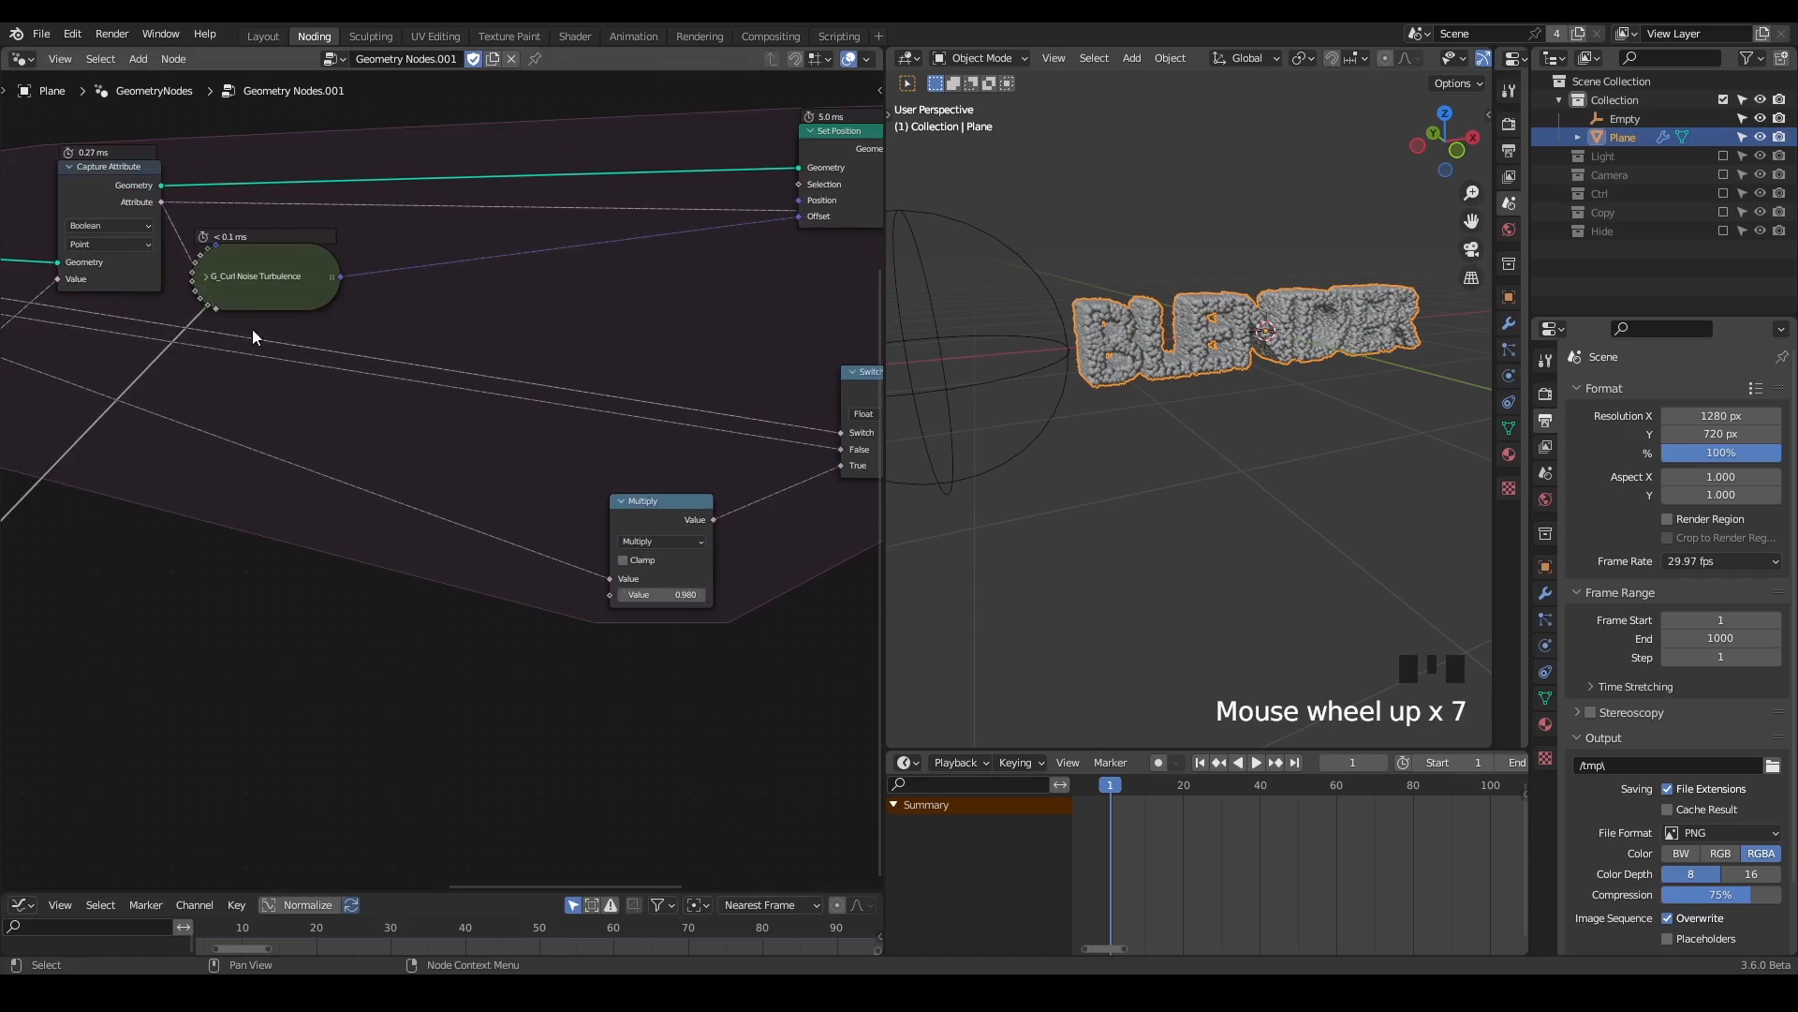
pyautogui.click(202, 285)
pyautogui.hotkey('ctrl', 'a')
pyautogui.write('vector math')
pyautogui.press('Return')
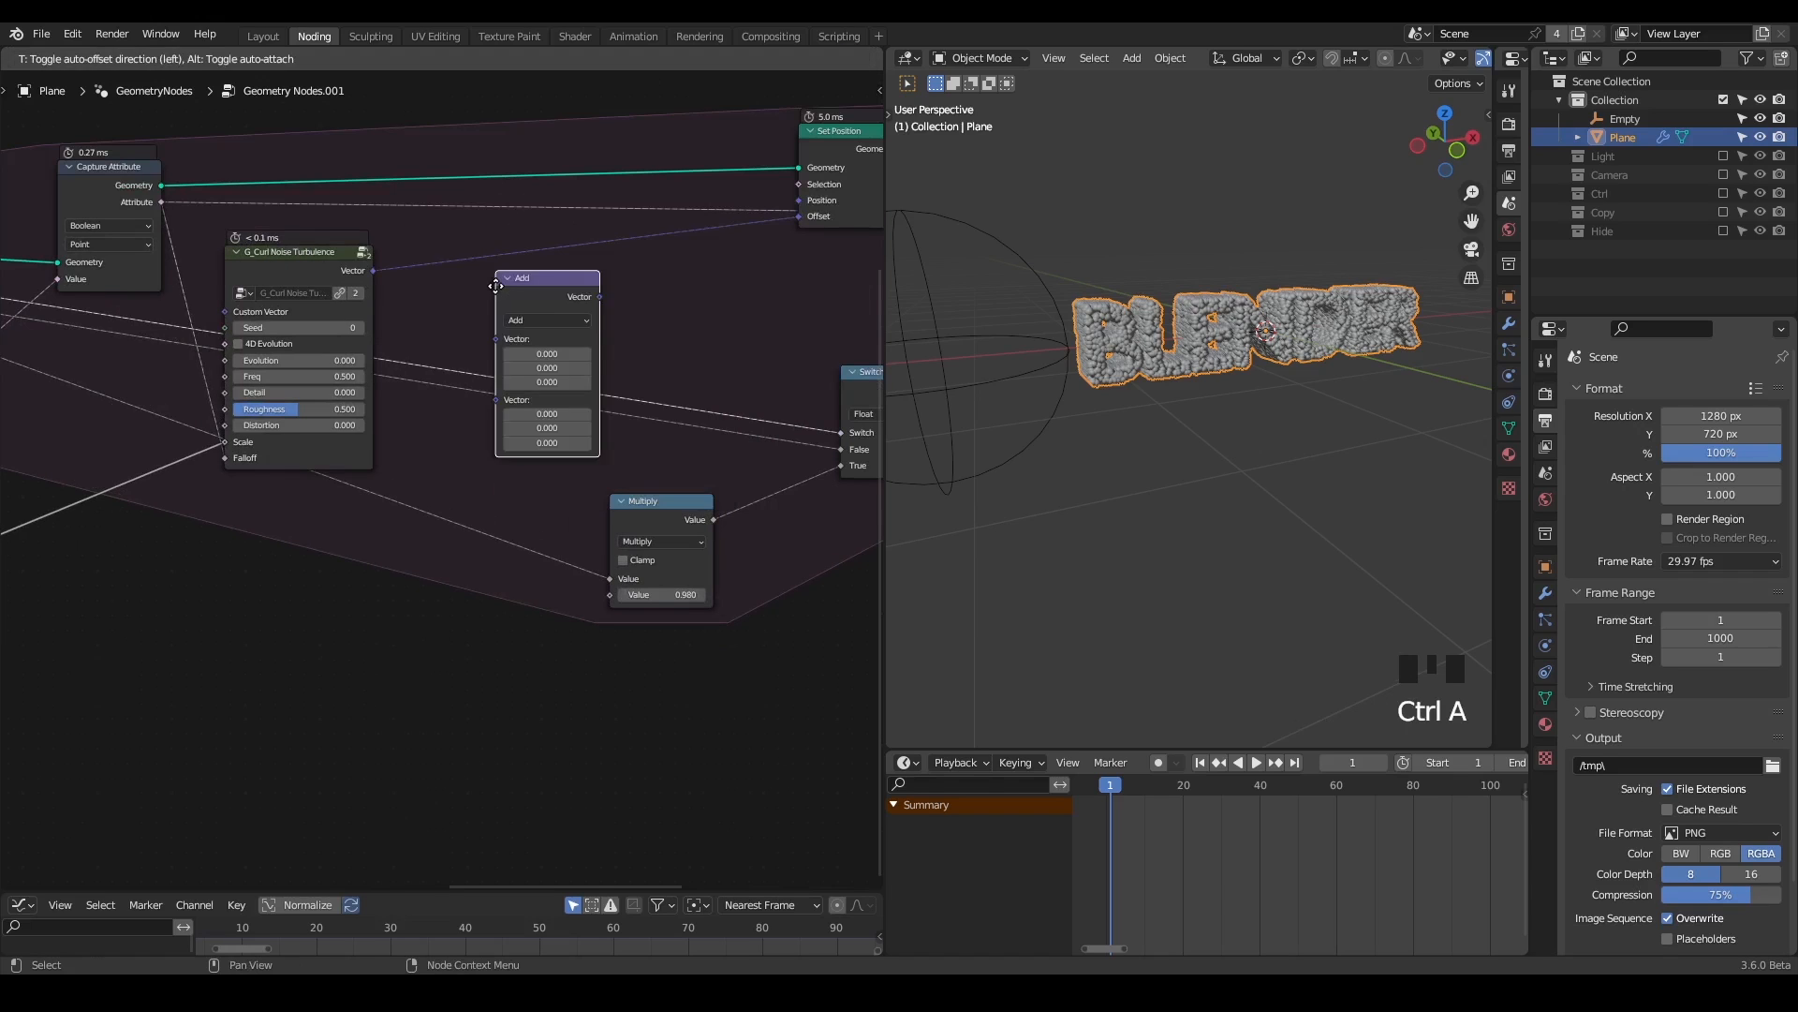
pyautogui.click(477, 274)
# - Add a Combine XYZ node, feed G_Value Precision into its Z, and connect its Vector to the Add node's second input
pyautogui.moveTo(429, 502); pyautogui.dragTo(591, 408, button='middle')
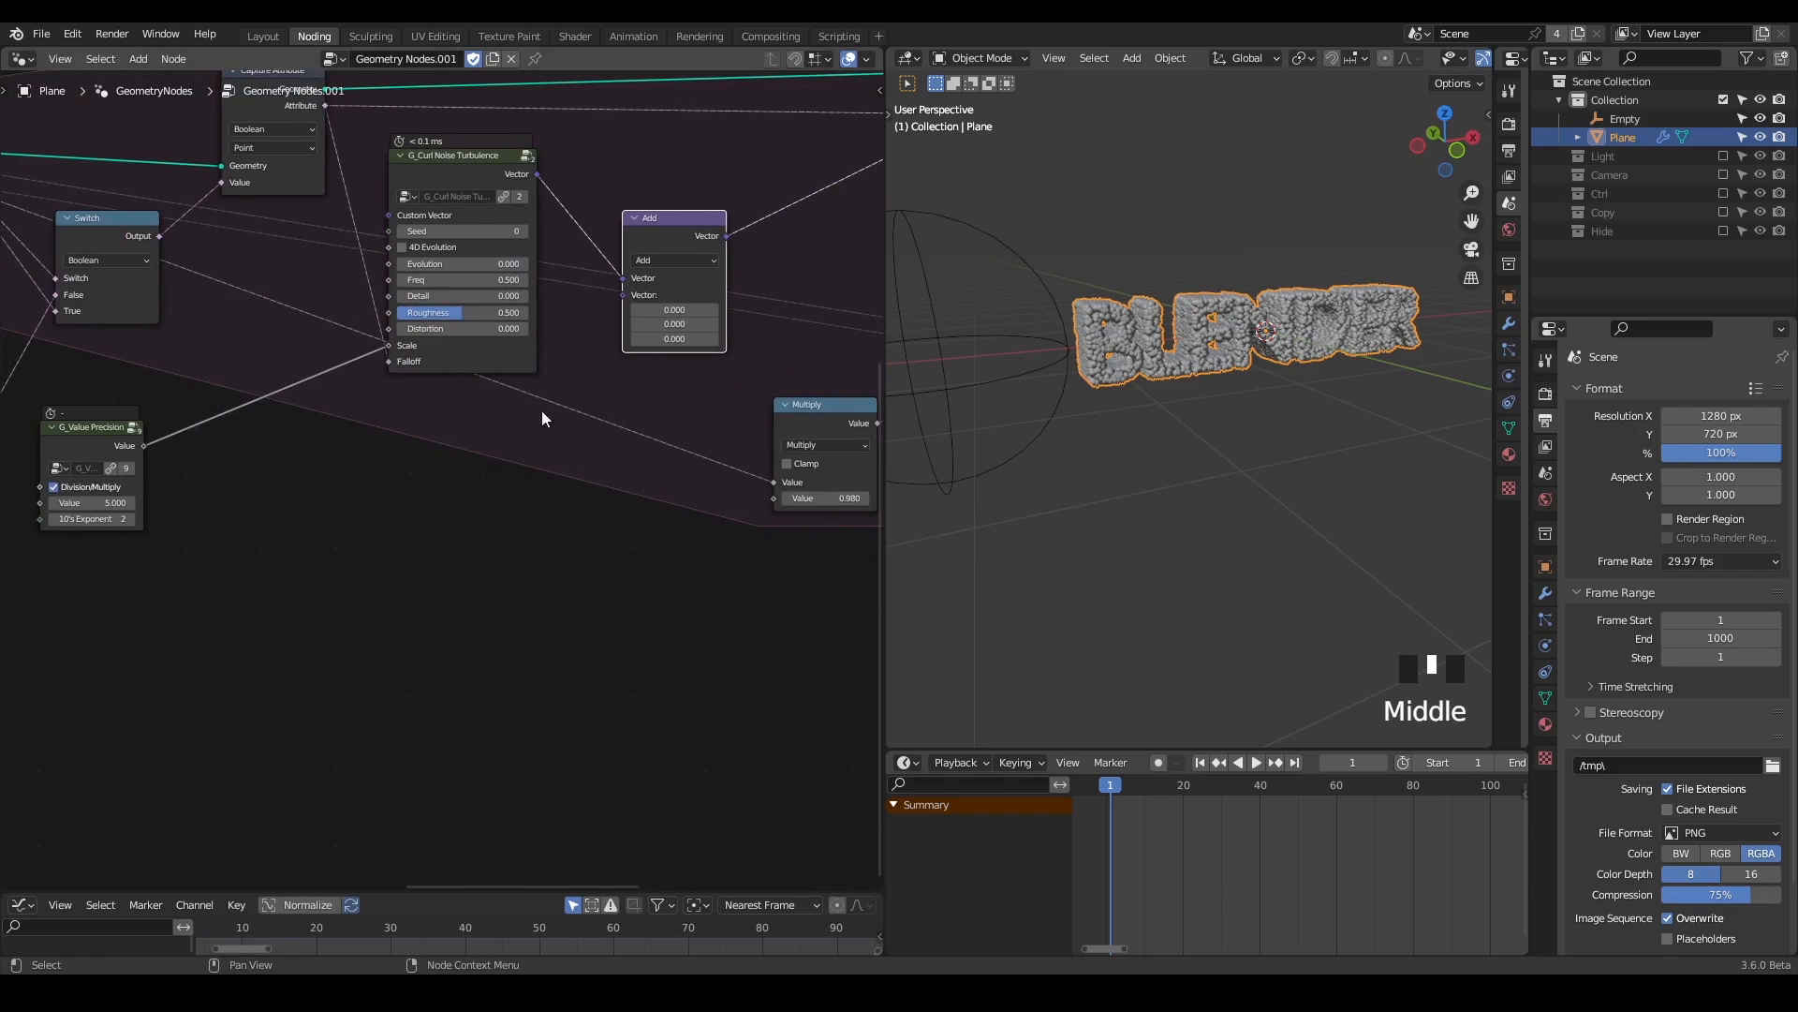
pyautogui.hotkey('ctrl', 'a')
pyautogui.write('comb')
pyautogui.press('Return')
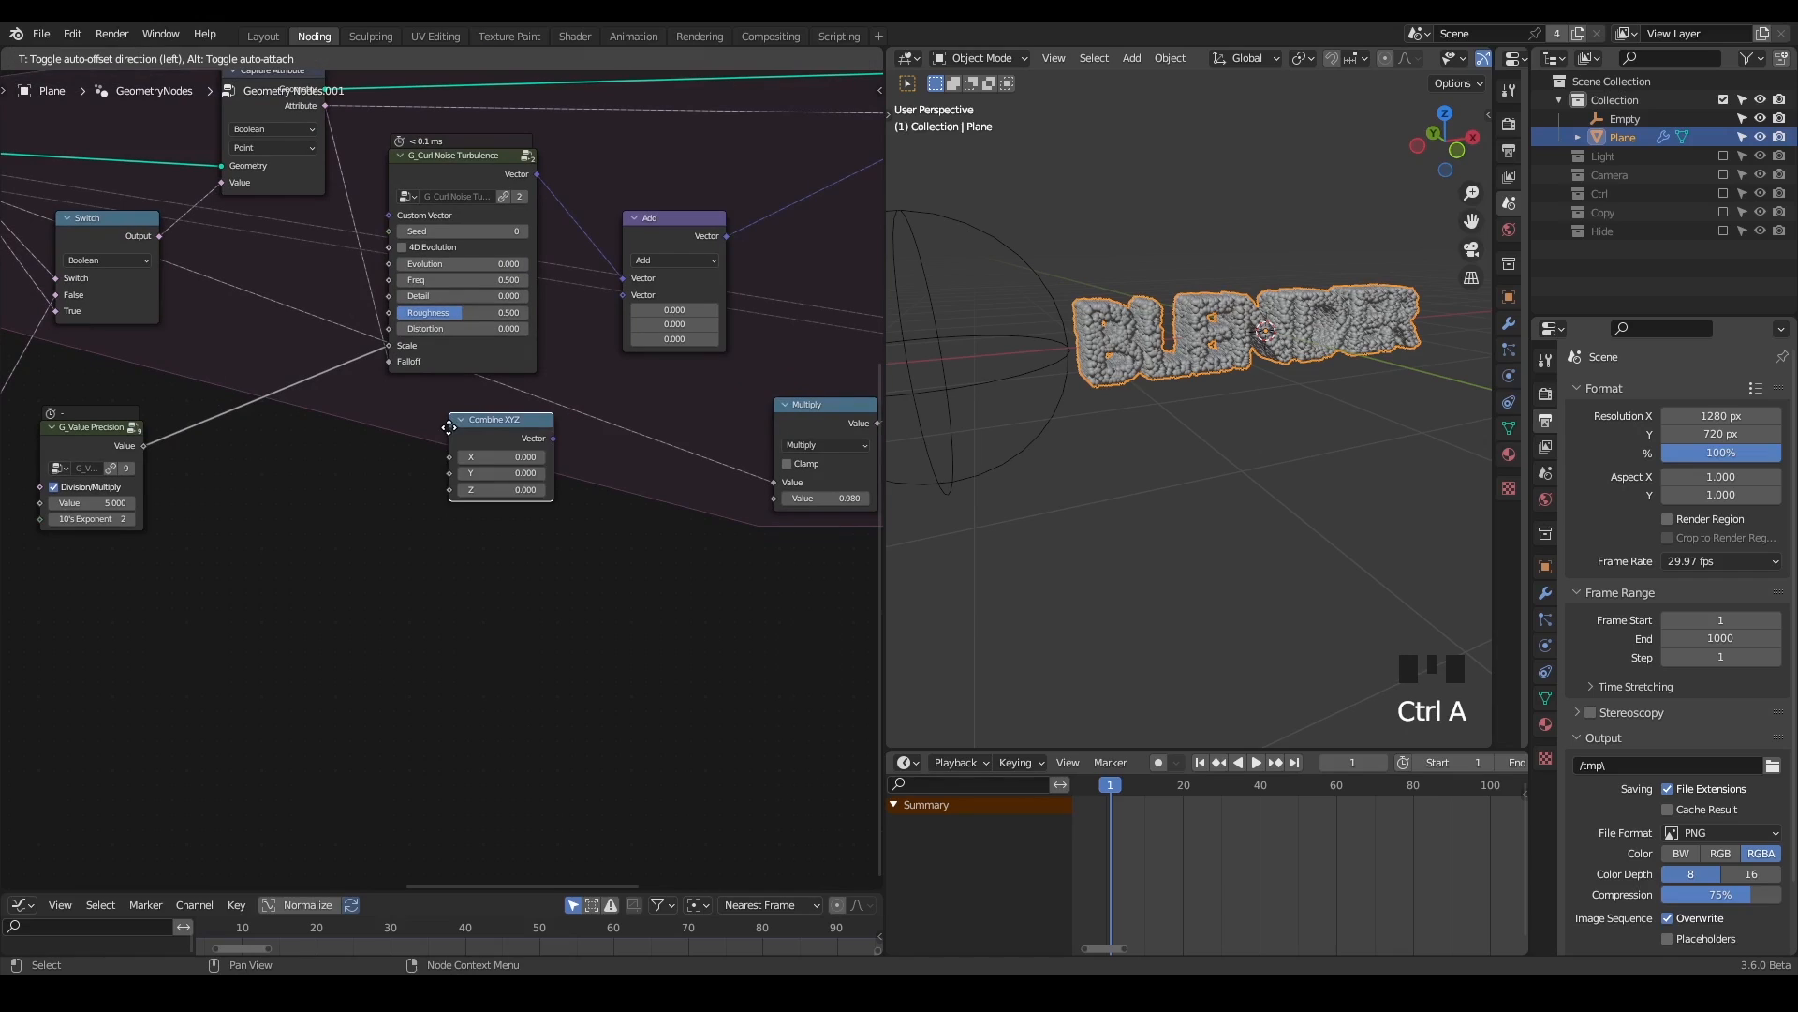
pyautogui.click(408, 437)
pyautogui.moveTo(144, 446); pyautogui.dragTo(408, 499)
pyautogui.moveTo(512, 448); pyautogui.dragTo(624, 295)
pyautogui.scroll(-1, 1152, 504)
pyautogui.click(1200, 762)
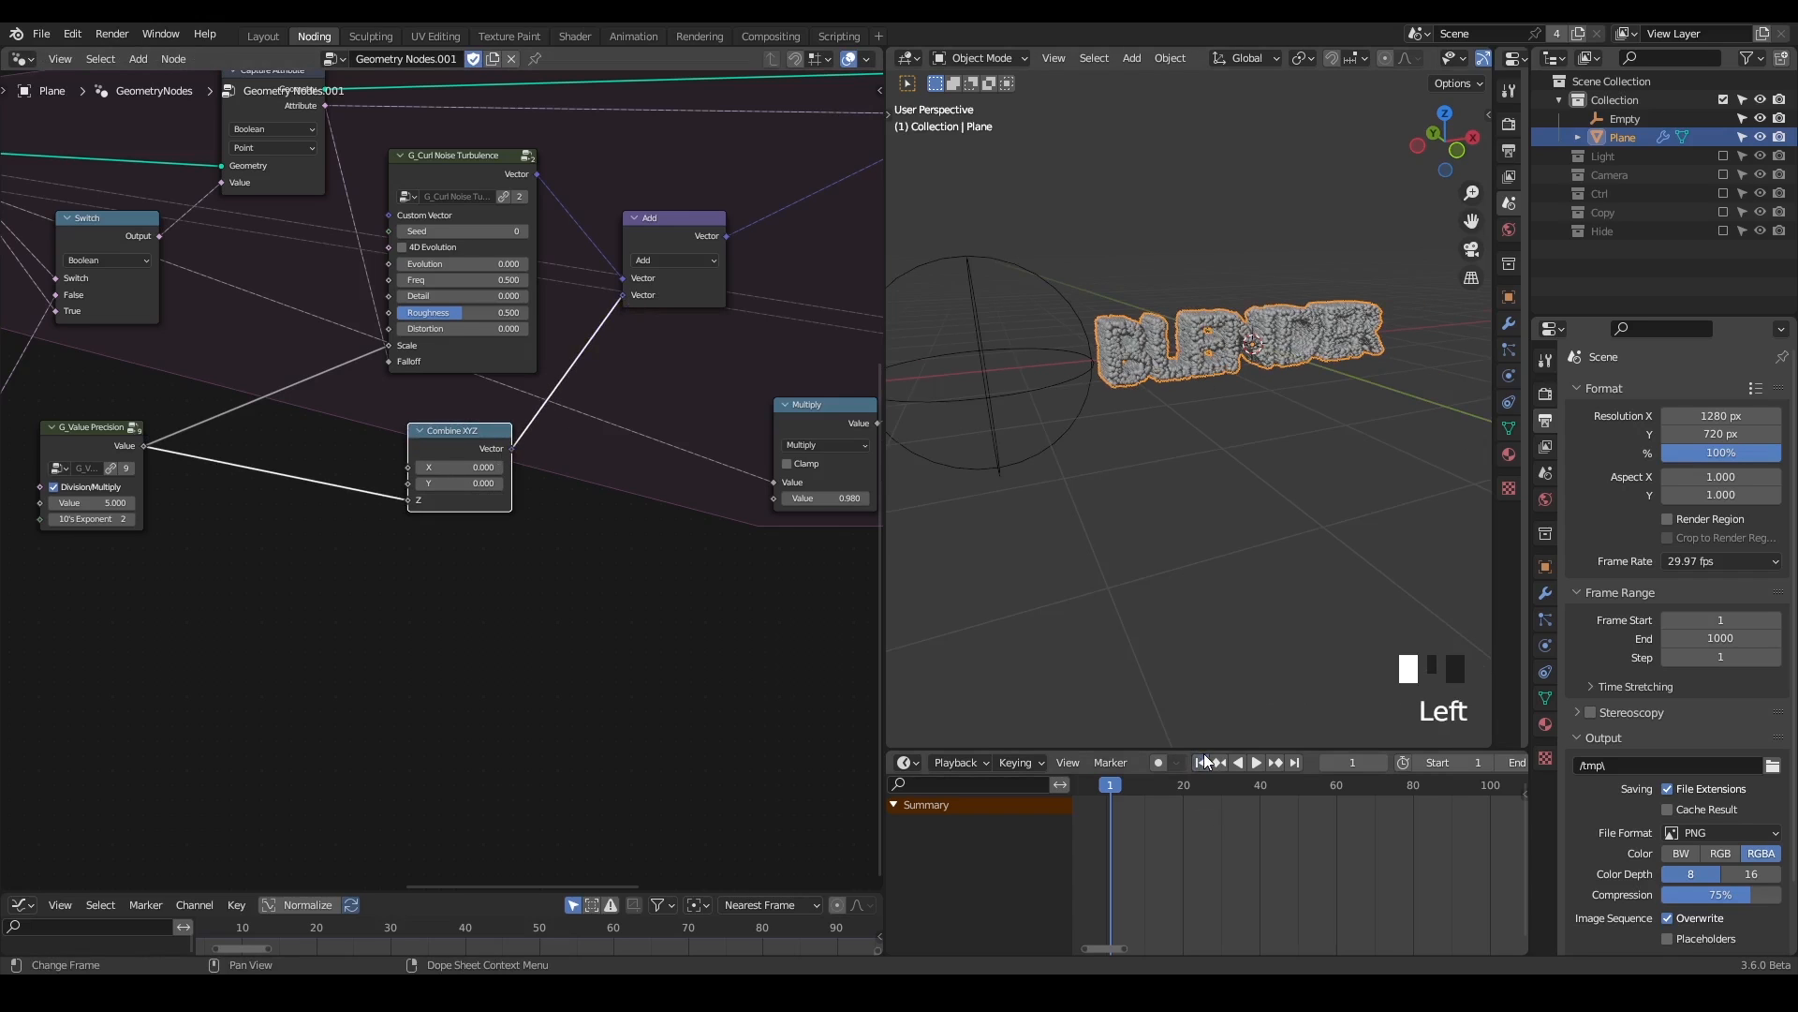
# - Insert a Math node set to Multiply before Combine XYZ's Z and feed Capture Attribute's Attribute into its first Value
pyautogui.moveTo(518, 342); pyautogui.dragTo(667, 380, button='middle')
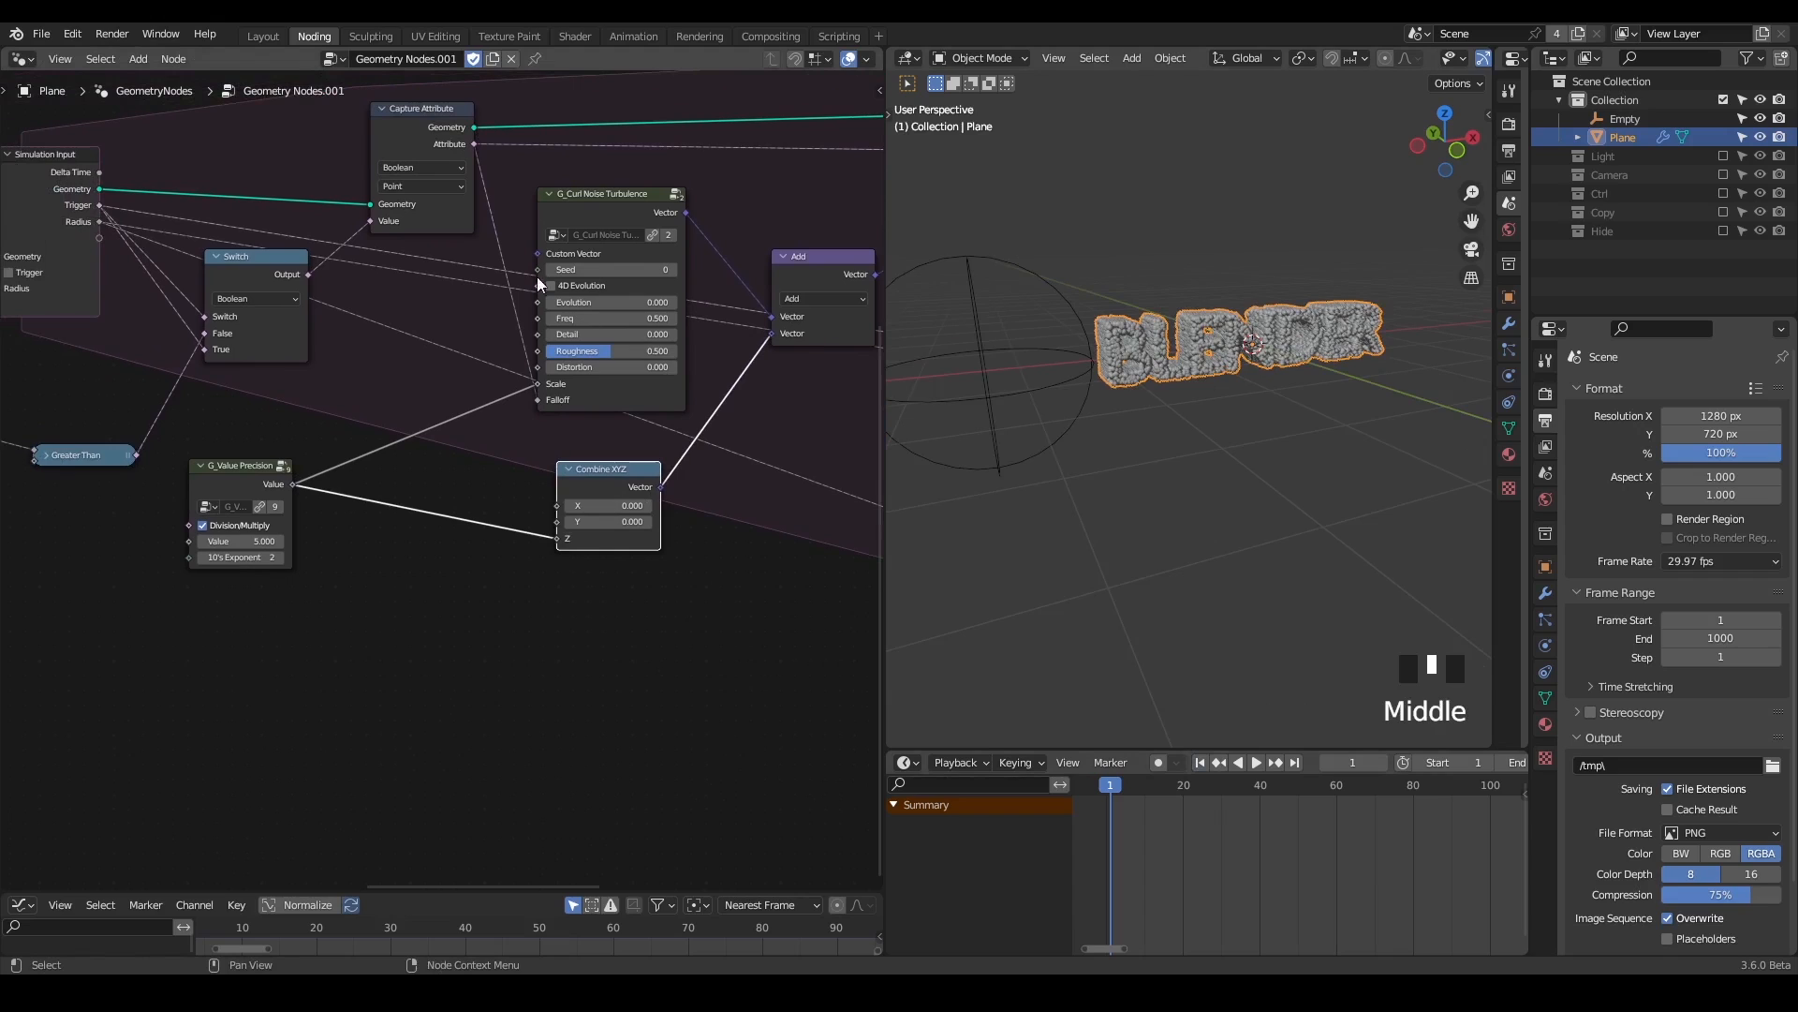
pyautogui.hotkey('ctrl', 'a')
pyautogui.write('math')
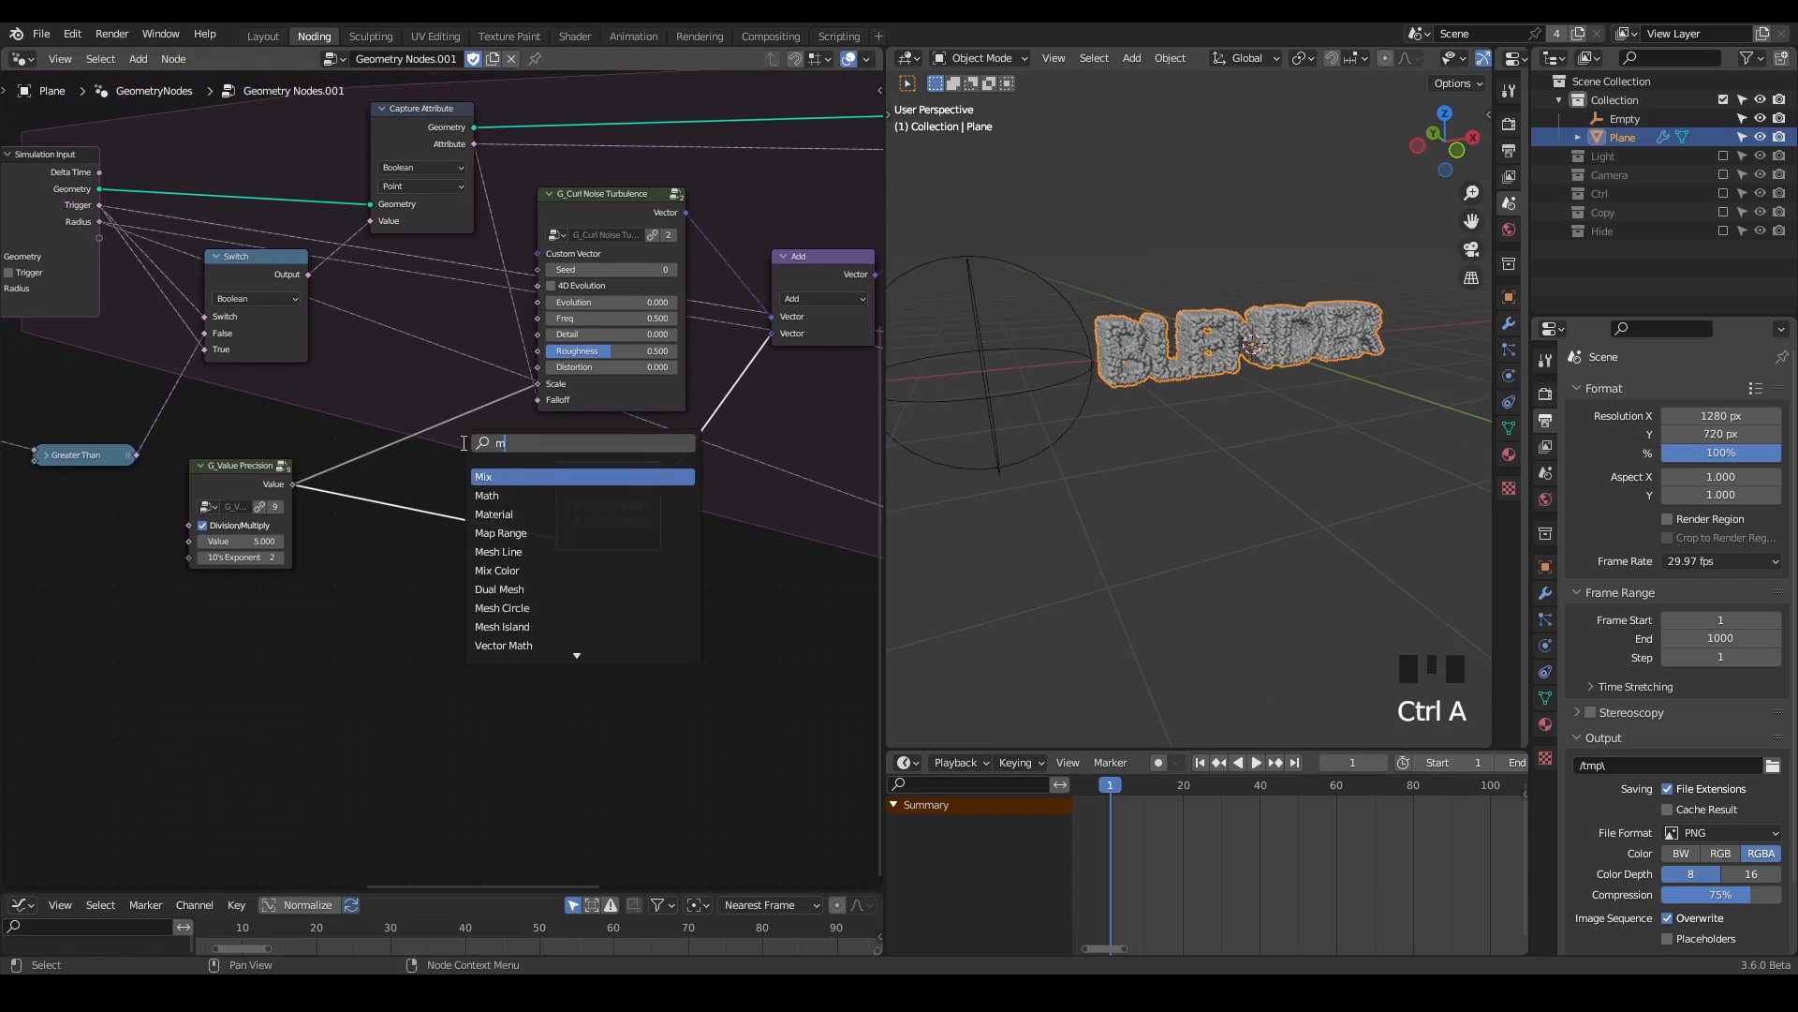
pyautogui.press('Return')
pyautogui.click(394, 485)
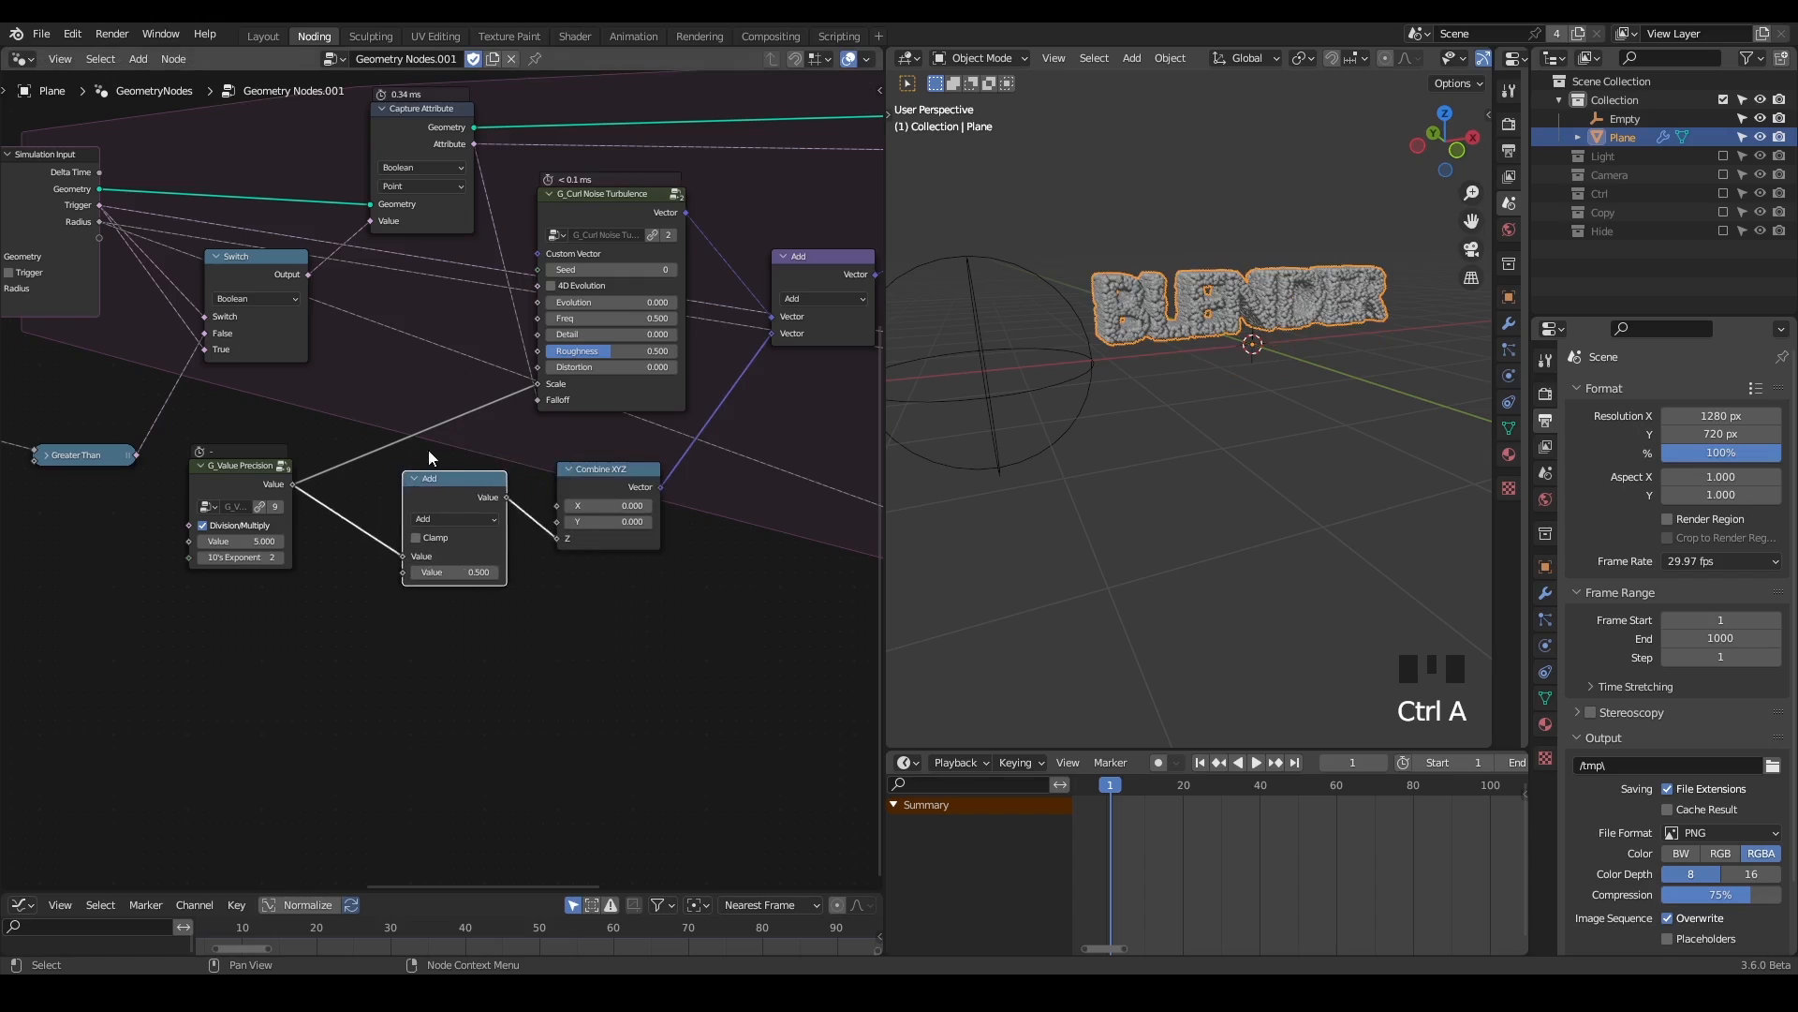
pyautogui.click(468, 150)
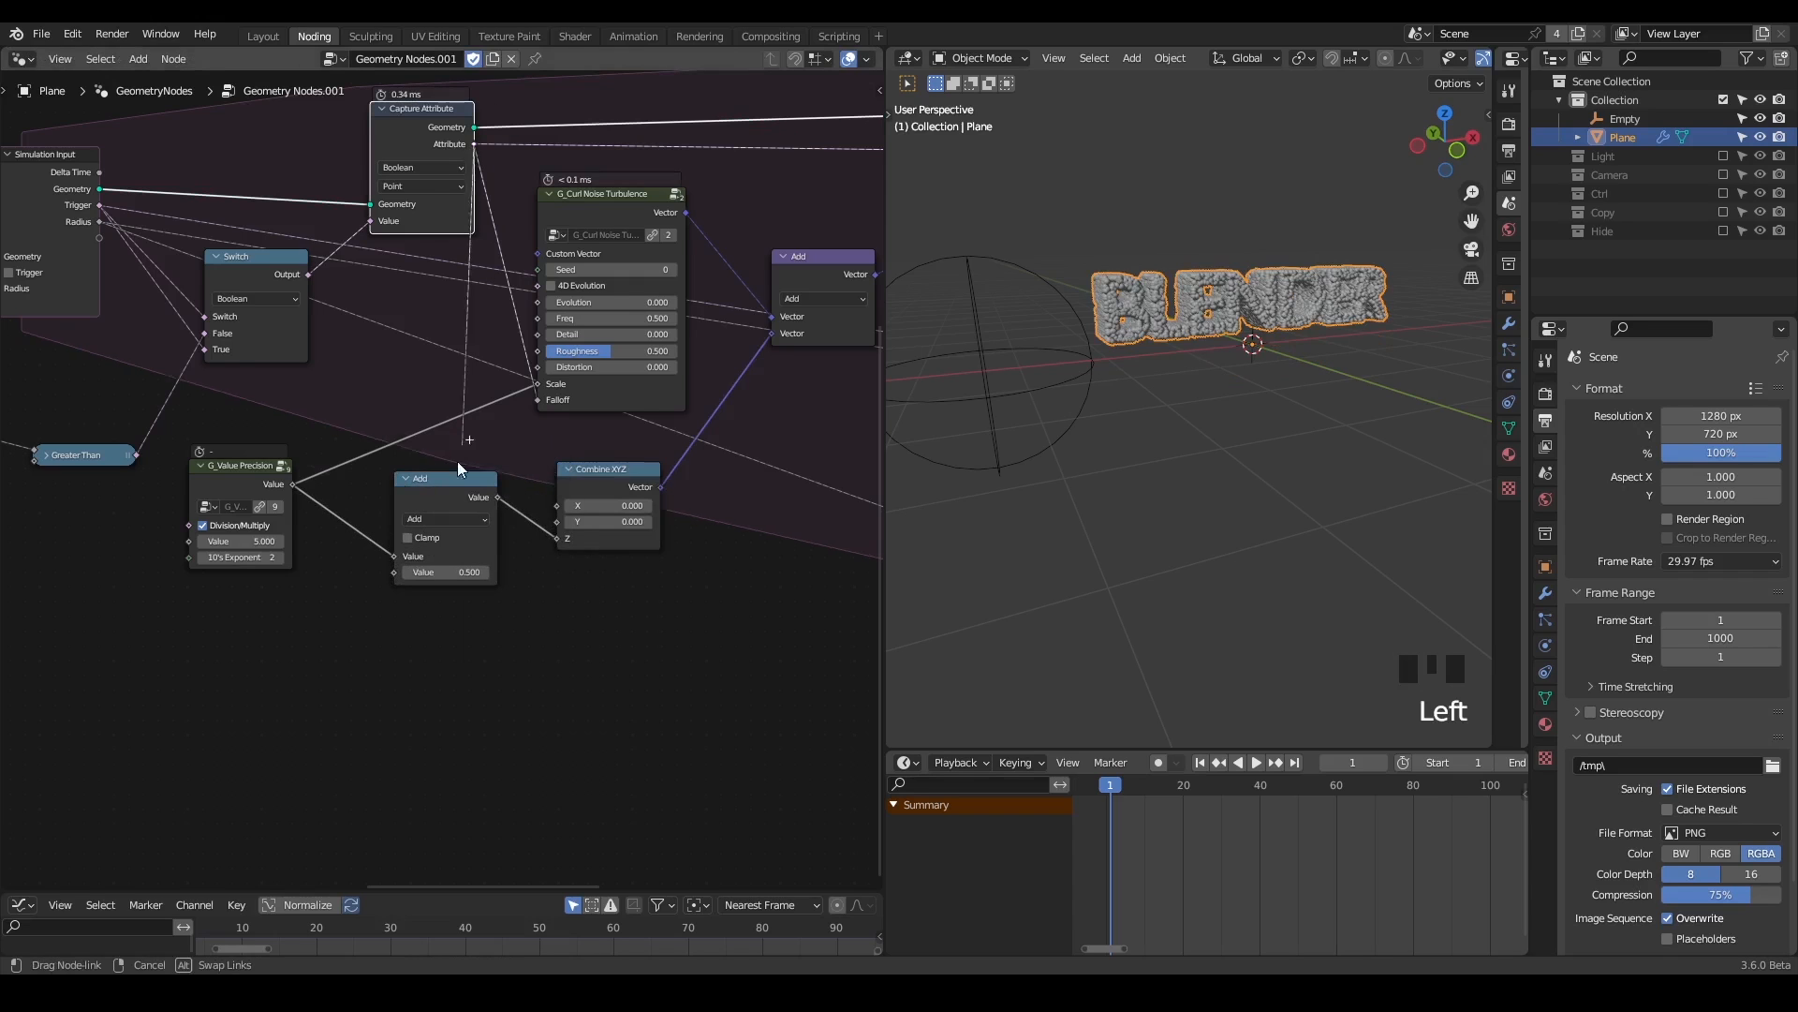
pyautogui.click(432, 519)
pyautogui.click(470, 591)
# - Connect G_Value Precision's Value output to the second Value input of the new Multiply node
pyautogui.moveTo(295, 488); pyautogui.dragTo(416, 576)
pyautogui.click(281, 485)
pyautogui.moveTo(294, 487); pyautogui.dragTo(298, 490)
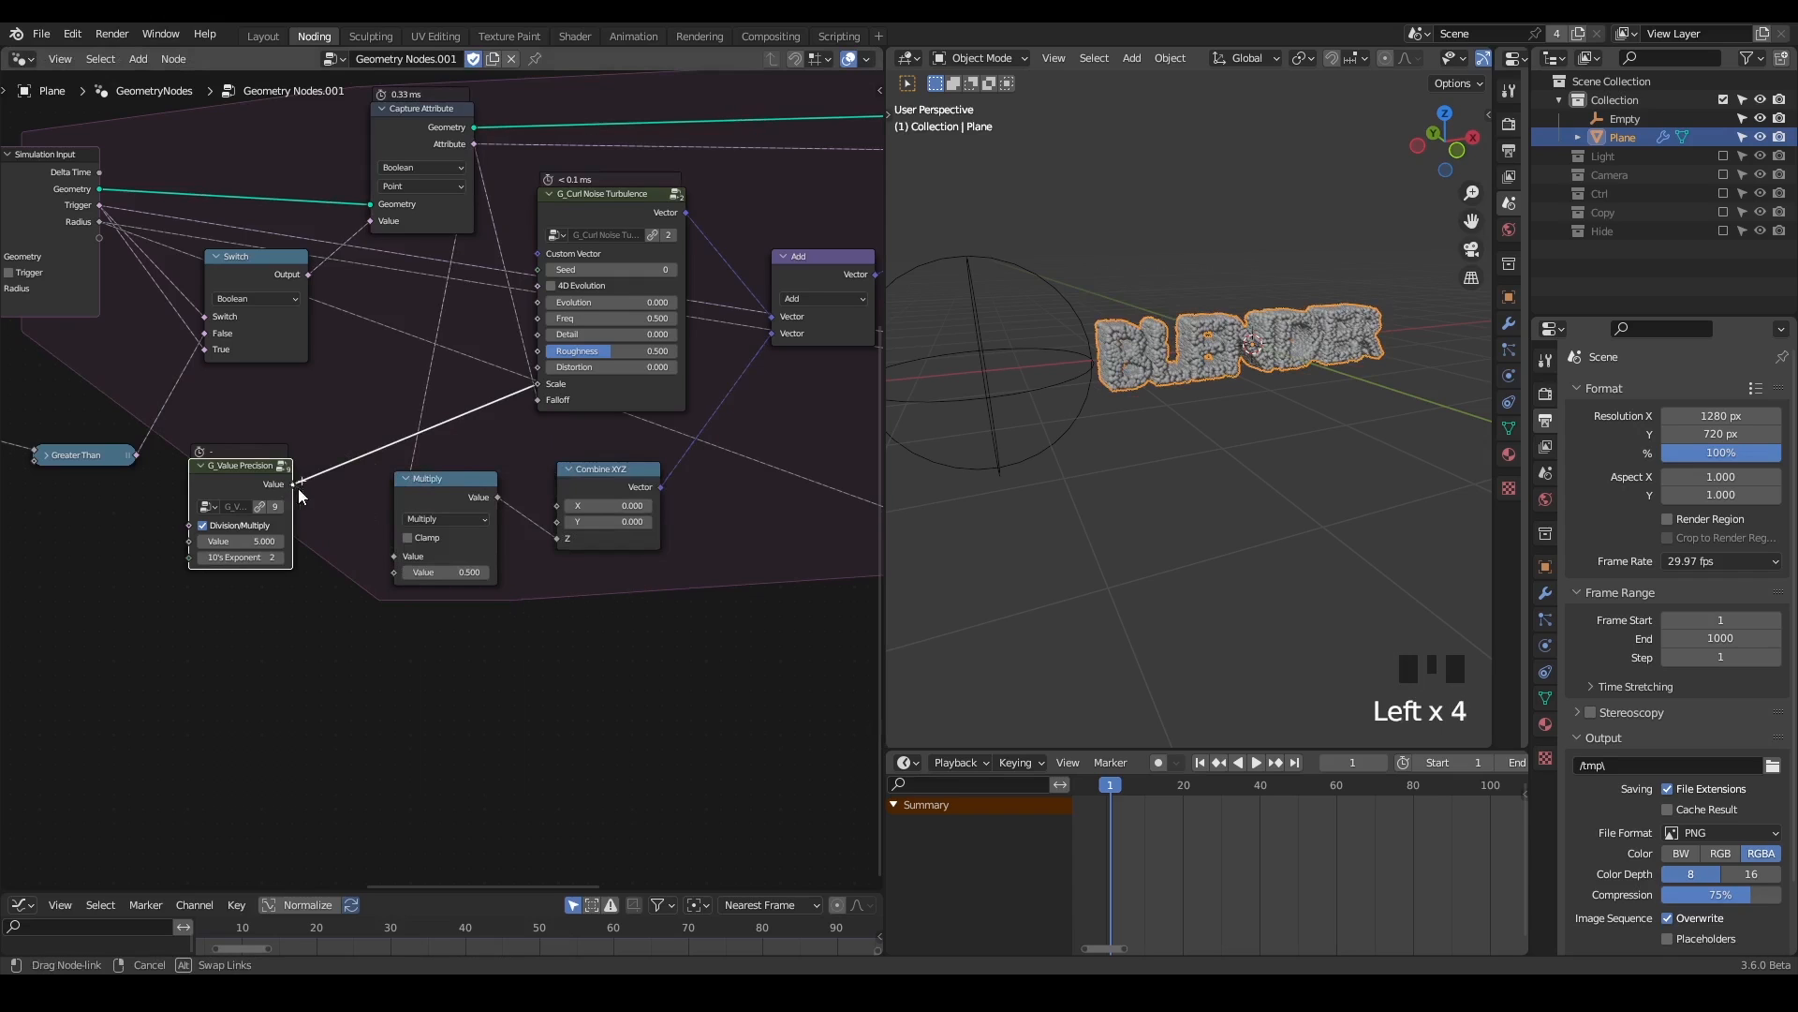
pyautogui.moveTo(397, 560); pyautogui.dragTo(401, 570)
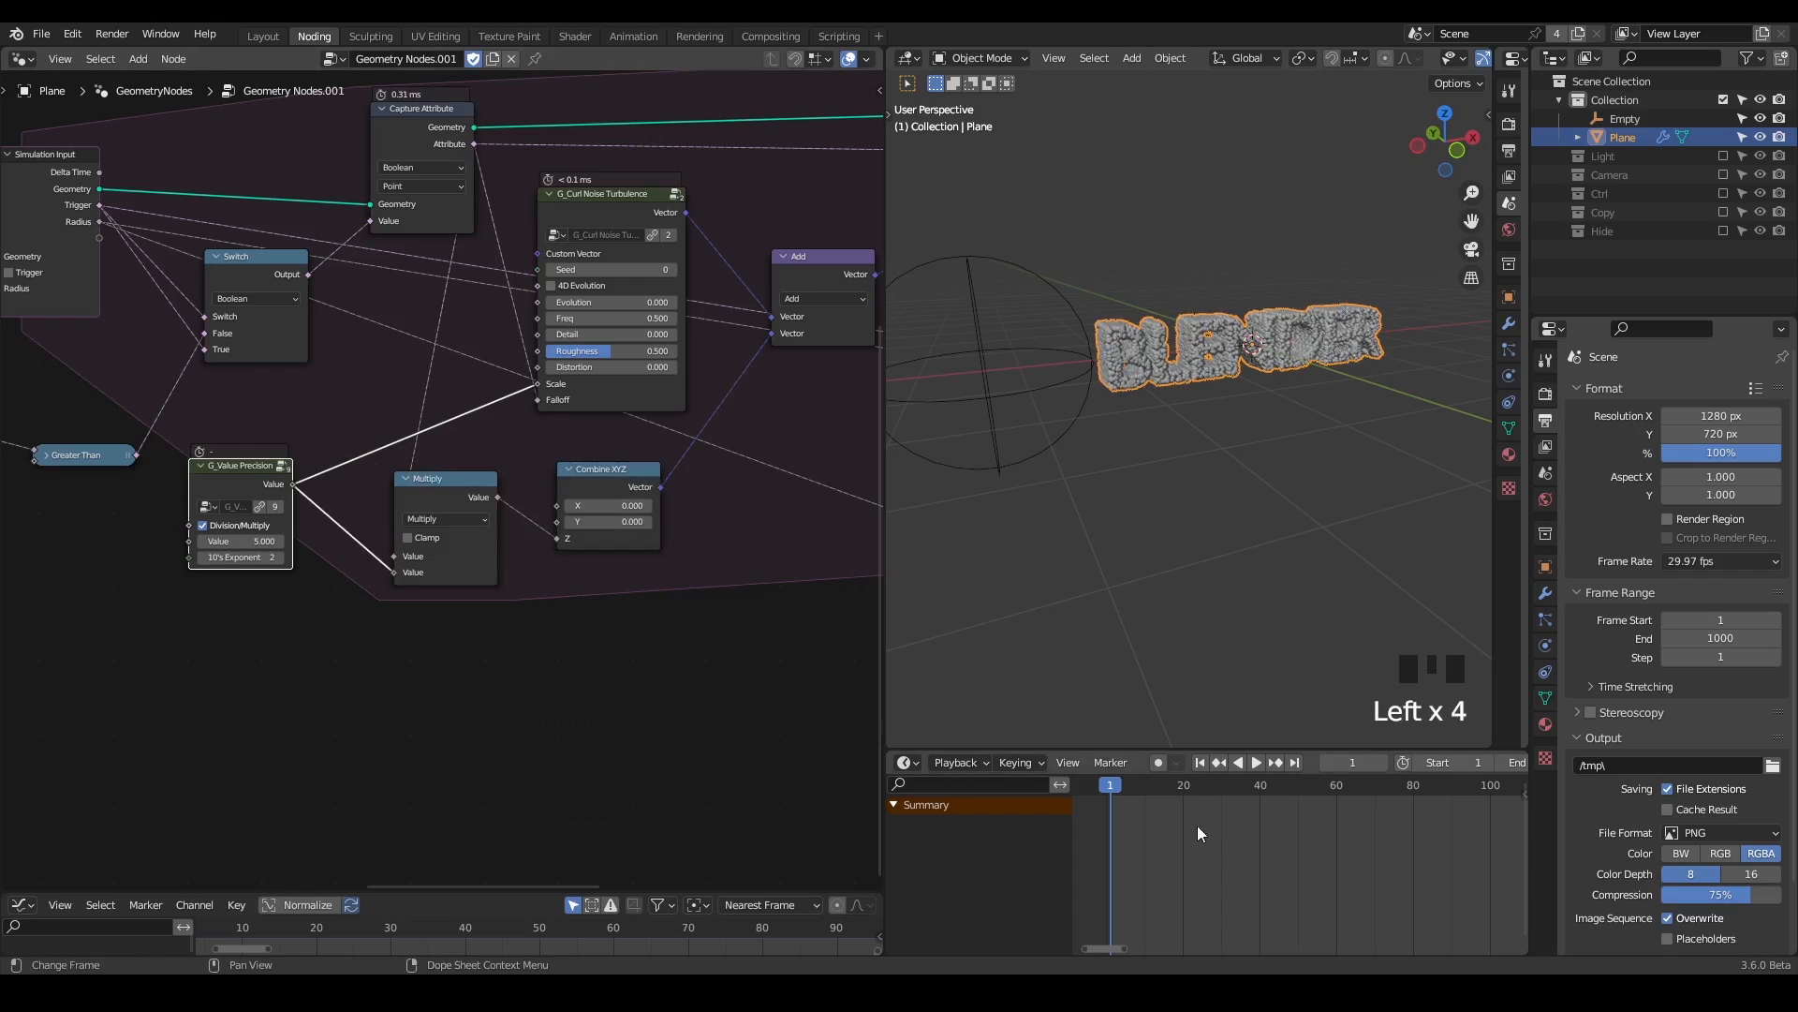
# - Play the simulation and sweep the Empty along X through the BLENDER text
pyautogui.click(1256, 766)
pyautogui.click(1049, 389)
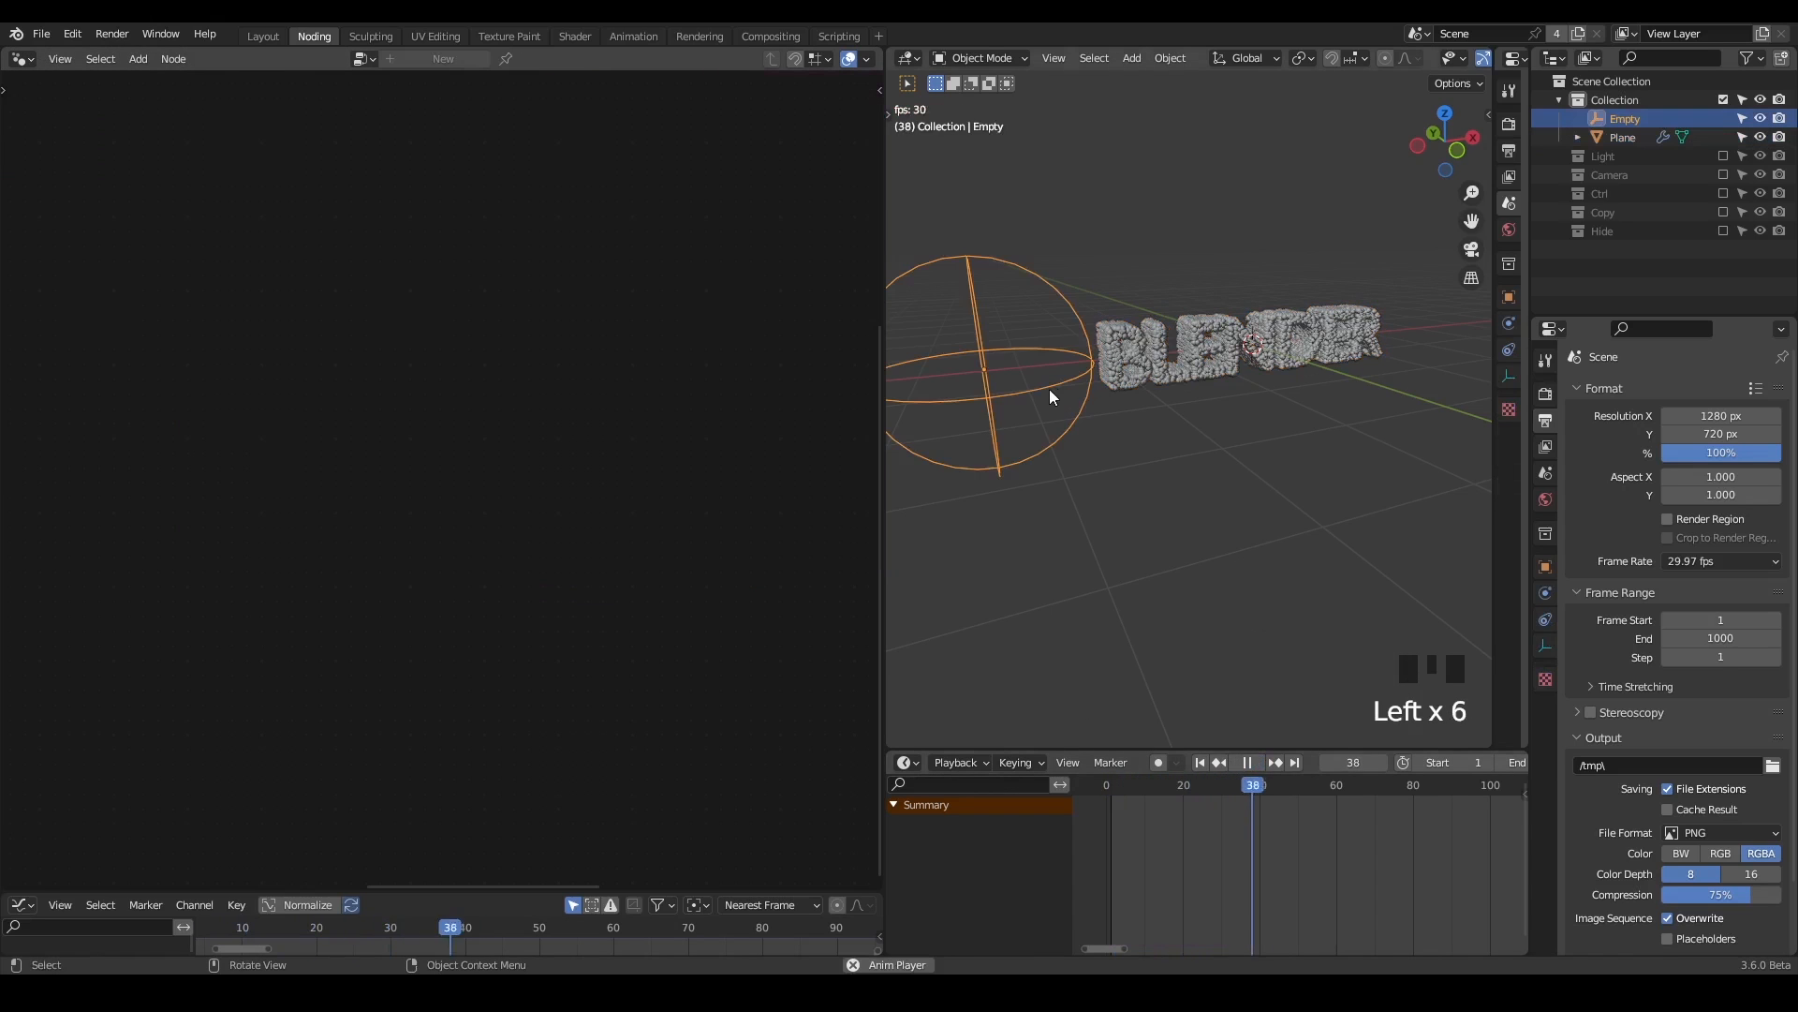
pyautogui.press('g')
pyautogui.press('x')
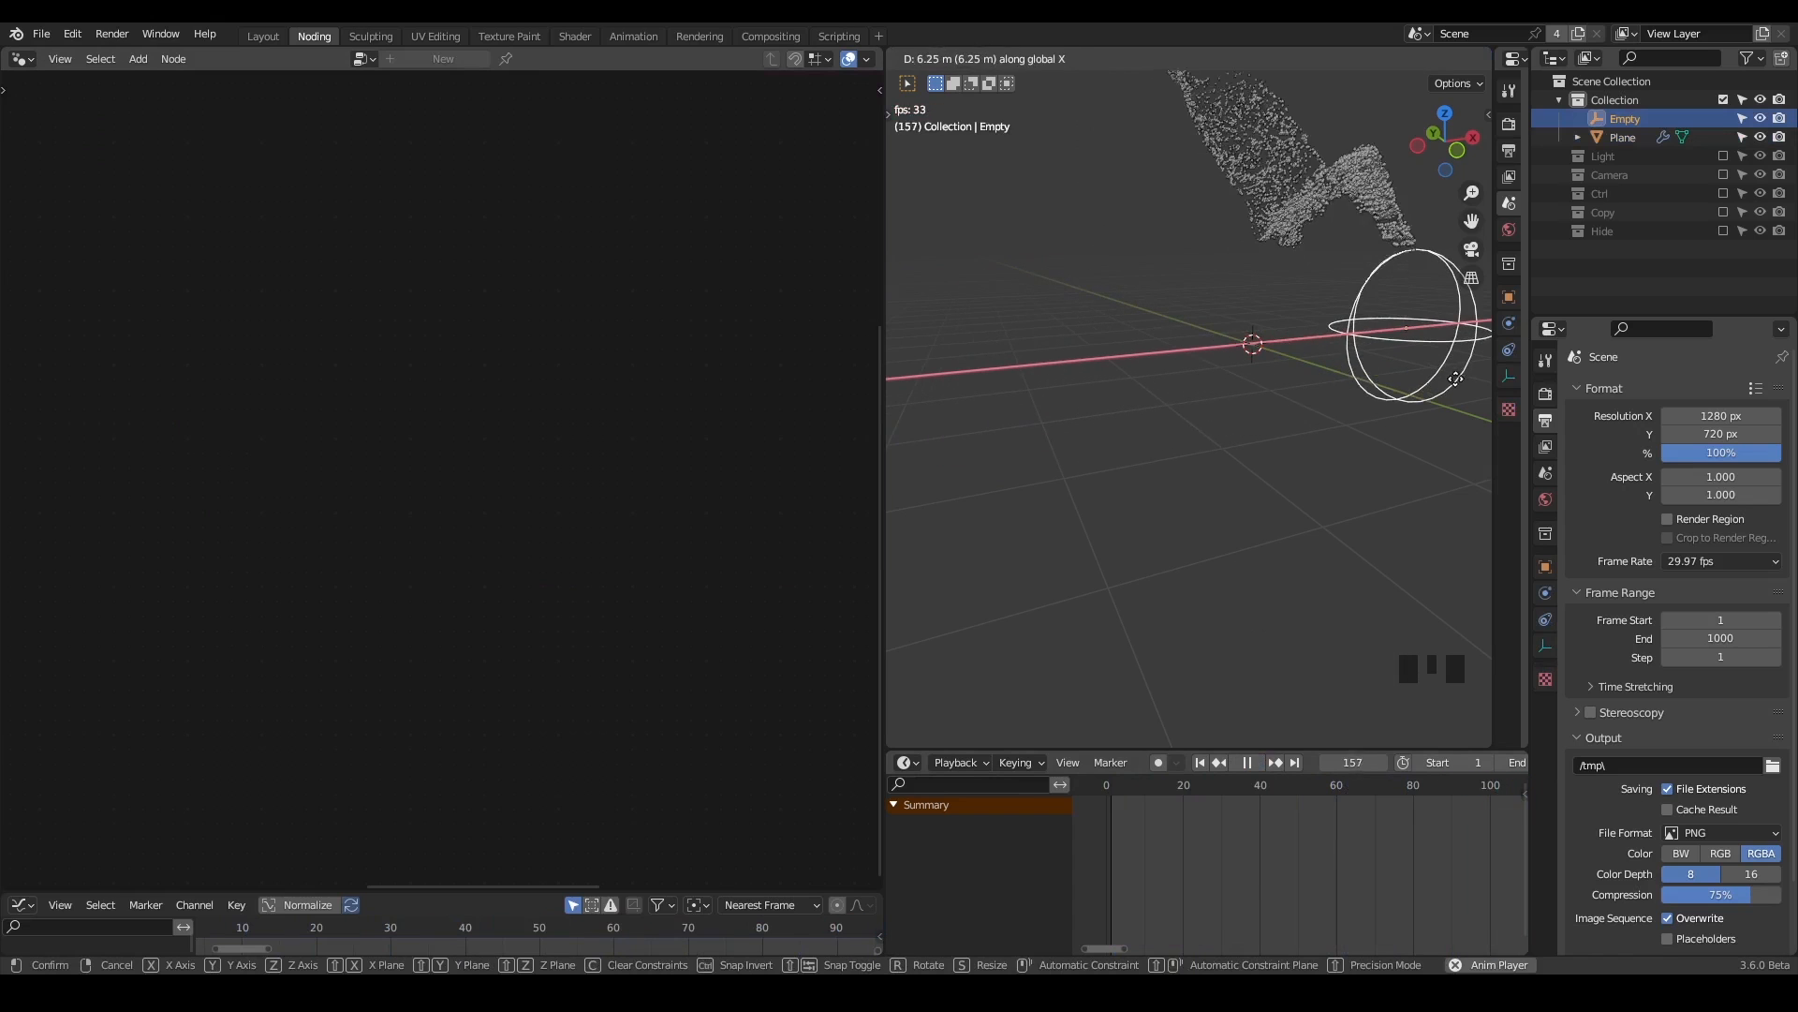
pyautogui.click(1306, 381)
# - Follow the rising points, reselect the Plane, and stop and rewind the simulation to frame 1
pyautogui.keyDown('shift'); pyautogui.moveTo(1300, 266); pyautogui.dragTo(1277, 406, button='middle'); pyautogui.keyUp('shift')
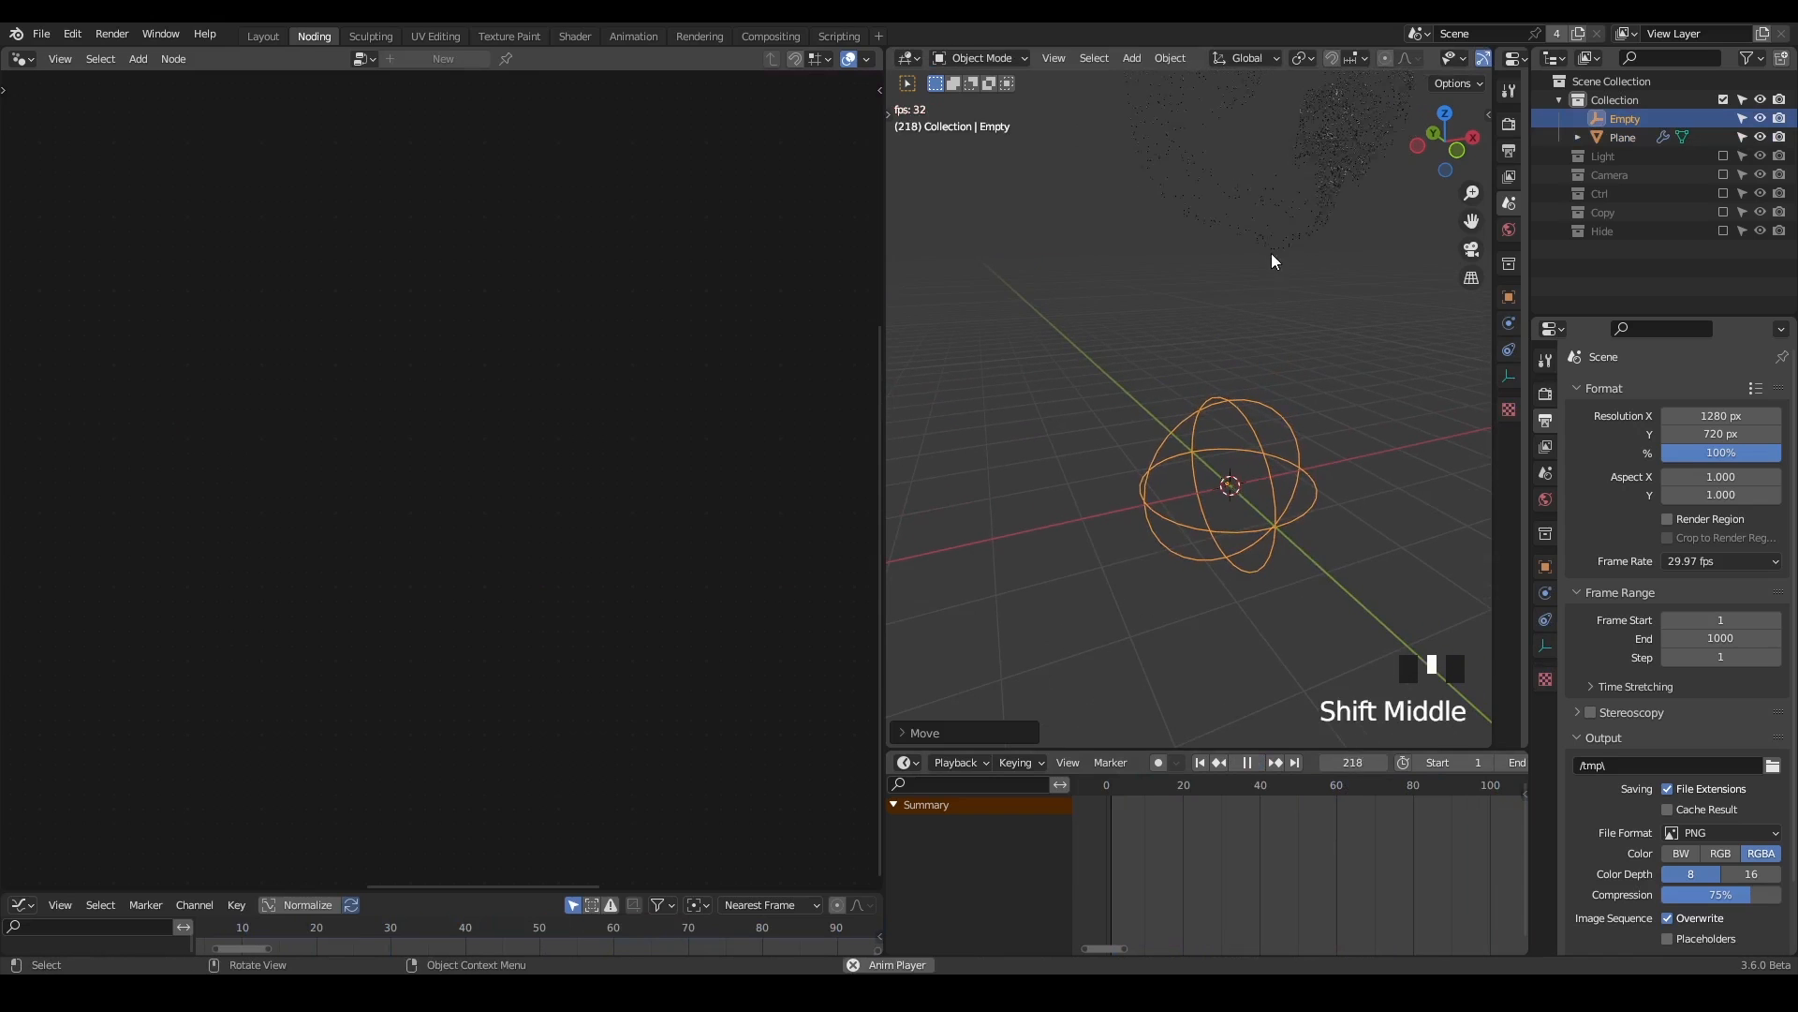
pyautogui.click(1272, 185)
pyautogui.click(1246, 761)
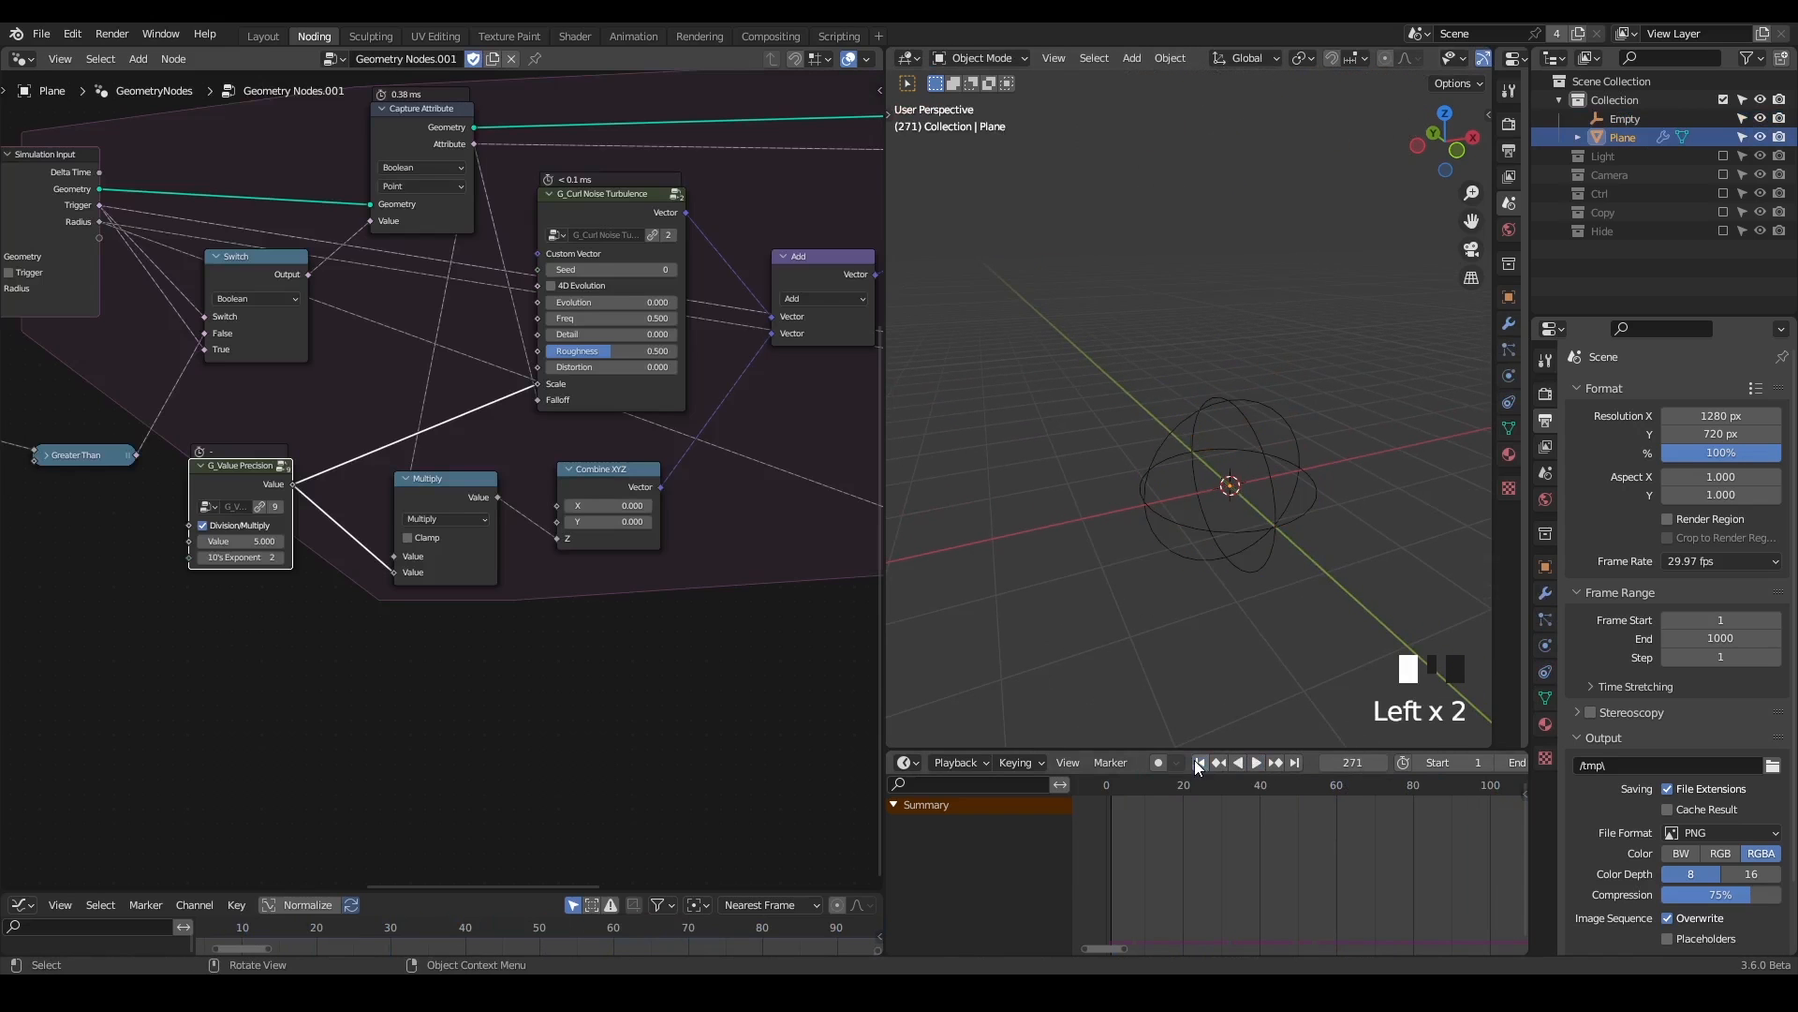
pyautogui.click(1199, 762)
# - Select the text-generating nodes at the start of the node tree and reposition them to tidy the layout
pyautogui.middleClick(399, 423)
pyautogui.scroll(-8, 399, 422)
pyautogui.moveTo(399, 422); pyautogui.dragTo(698, 364, button='middle')
pyautogui.moveTo(509, 177); pyautogui.dragTo(99, 447)
pyautogui.press('g')
pyautogui.click(317, 255)
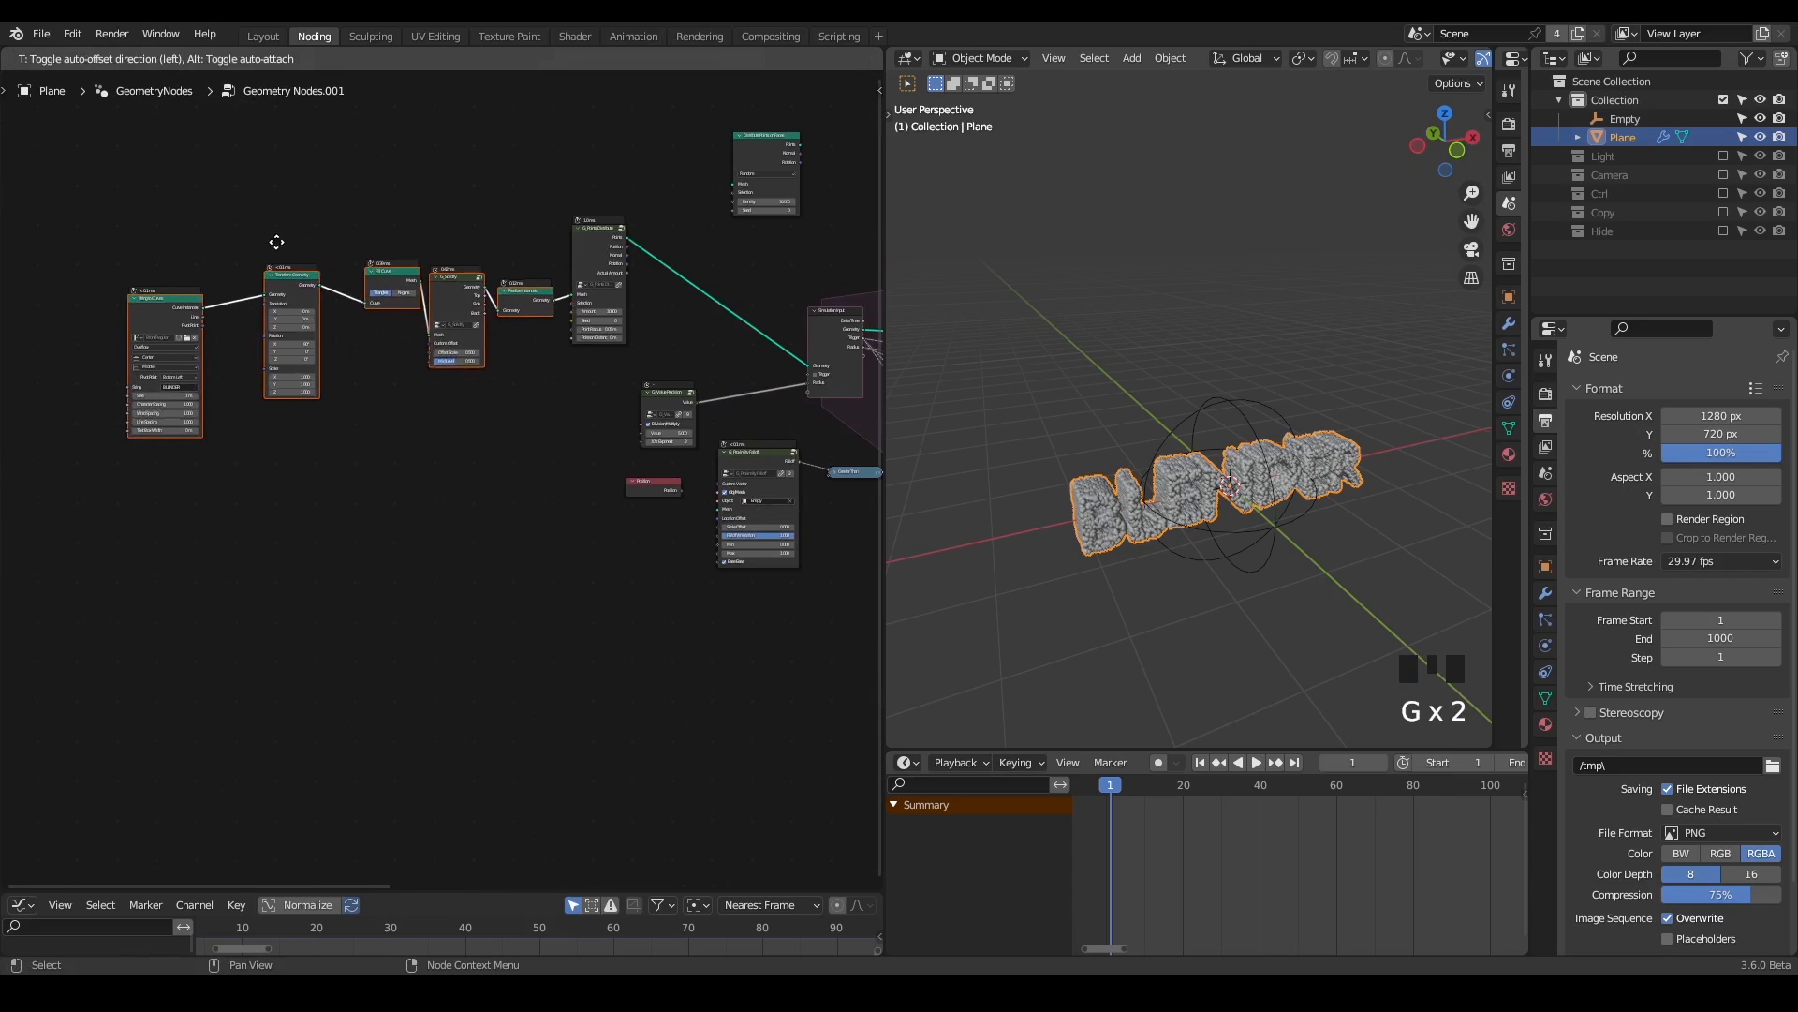
pyautogui.click(562, 473)
# - Delete the unconnected red input node below the G_Value Precision node and review the whole node tree
pyautogui.moveTo(654, 587); pyautogui.dragTo(353, 510, button='middle')
pyautogui.scroll(-3, 342, 419)
pyautogui.click(339, 416)
pyautogui.press('x')
pyautogui.moveTo(469, 481); pyautogui.dragTo(534, 509, button='middle')
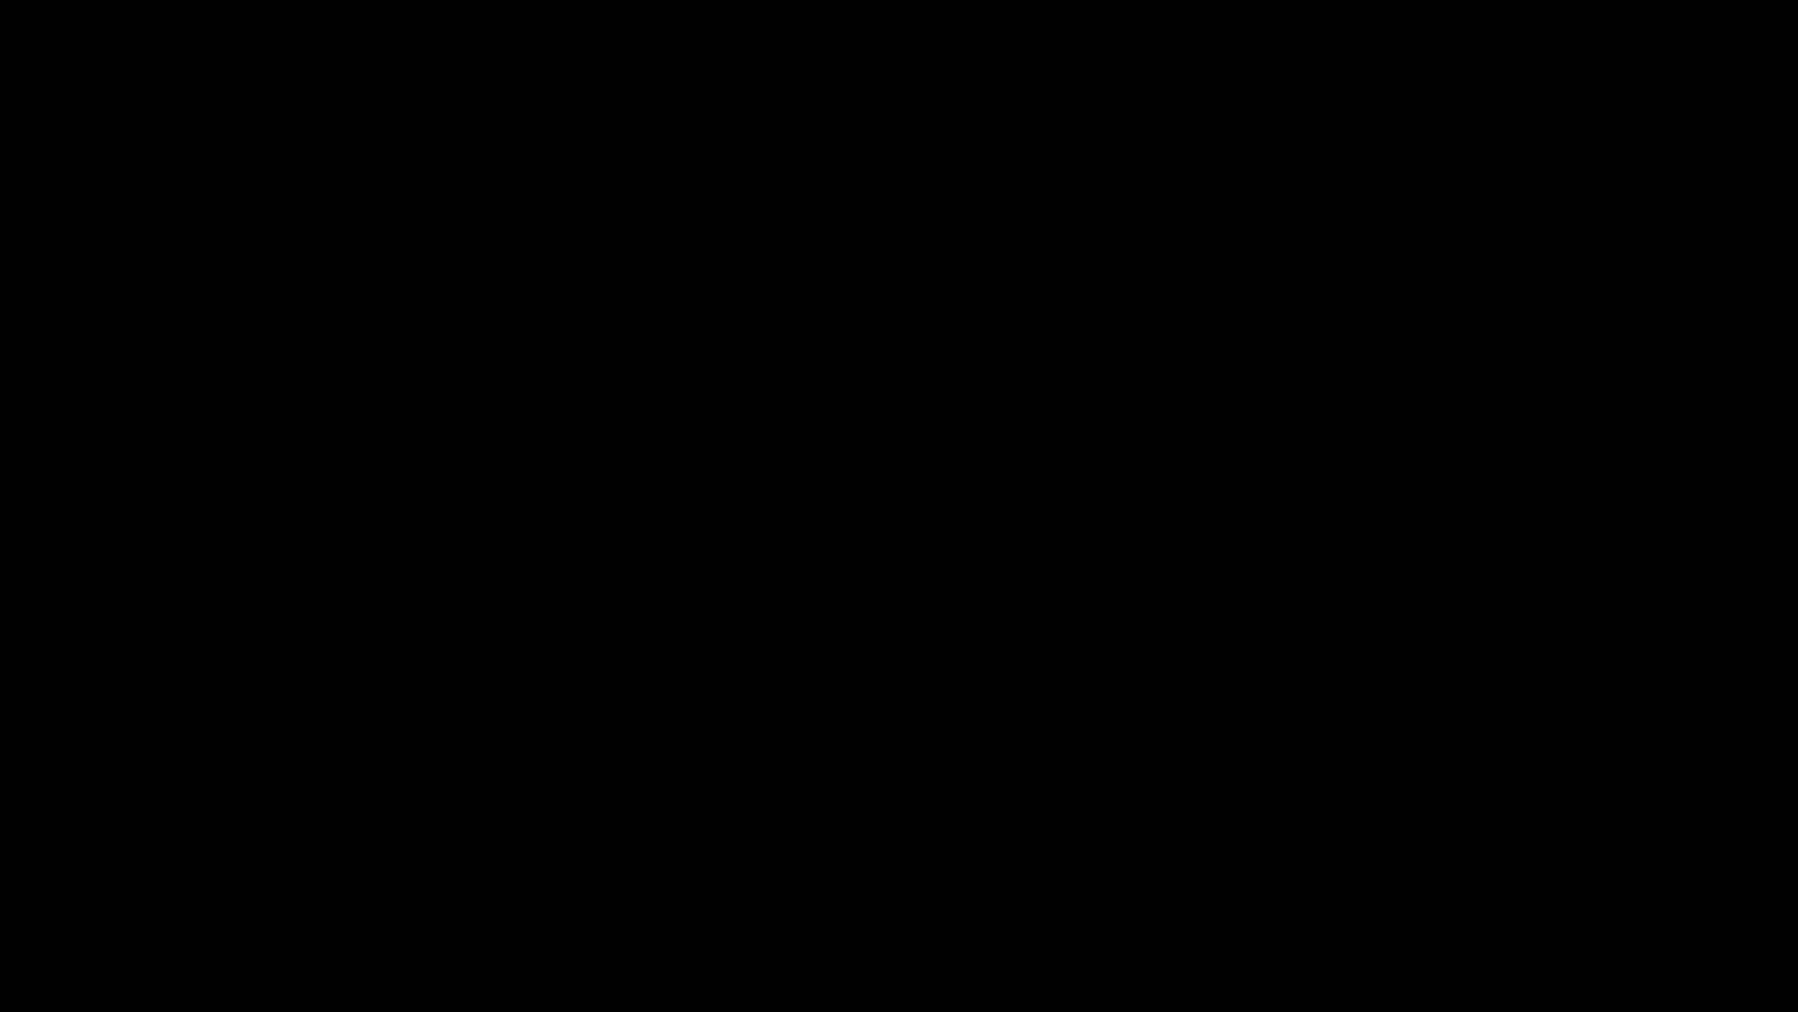